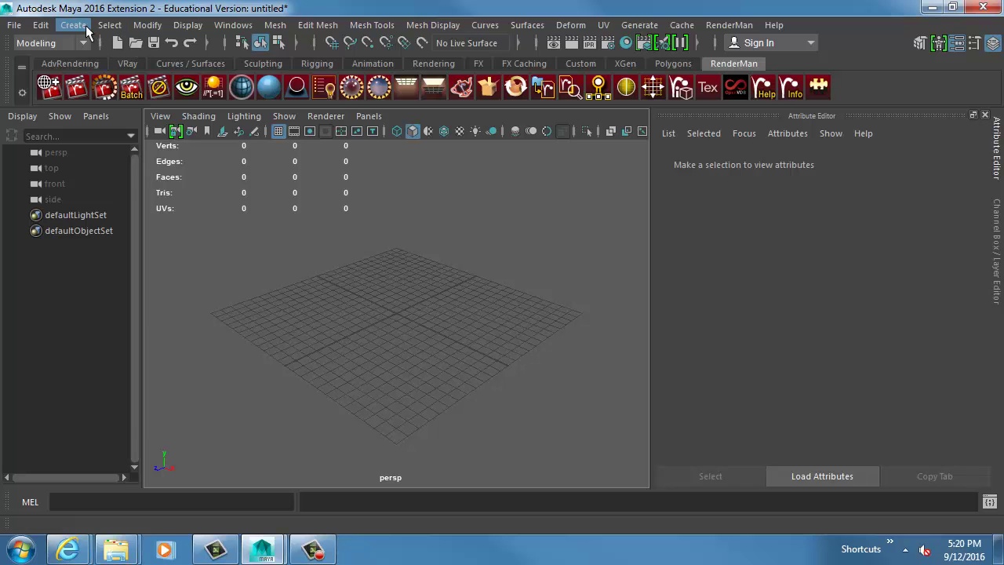
Create a polygon cube drawn interactively as a long, narrow block on the grid and frame it.
click(73, 24)
mouse_move(214, 84)
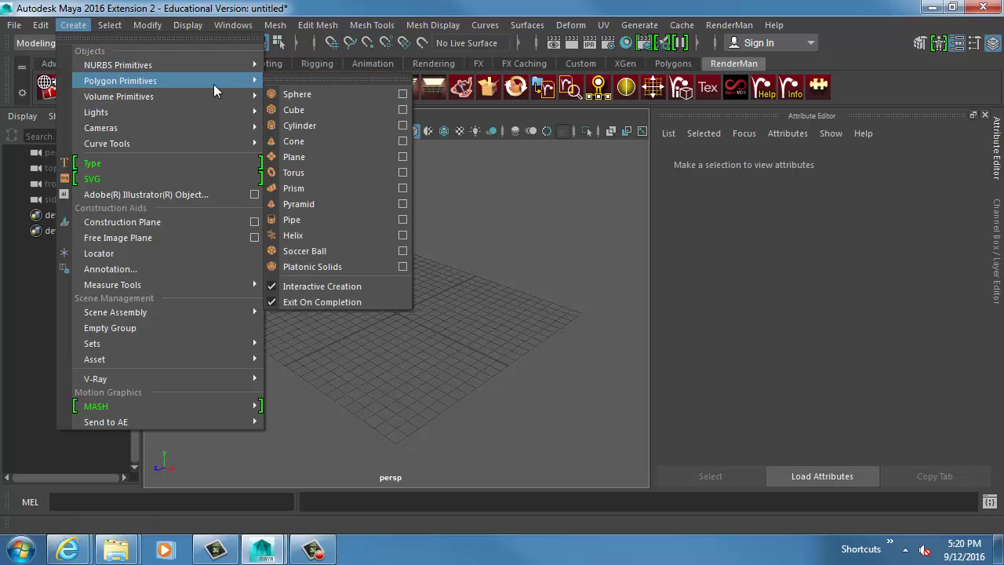
click(298, 110)
mouse_move(363, 316)
mouse_down()
mouse_move(448, 352)
mouse_move(463, 298)
mouse_move(449, 306)
mouse_move(518, 309)
mouse_move(375, 304)
mouse_up()
key(f)
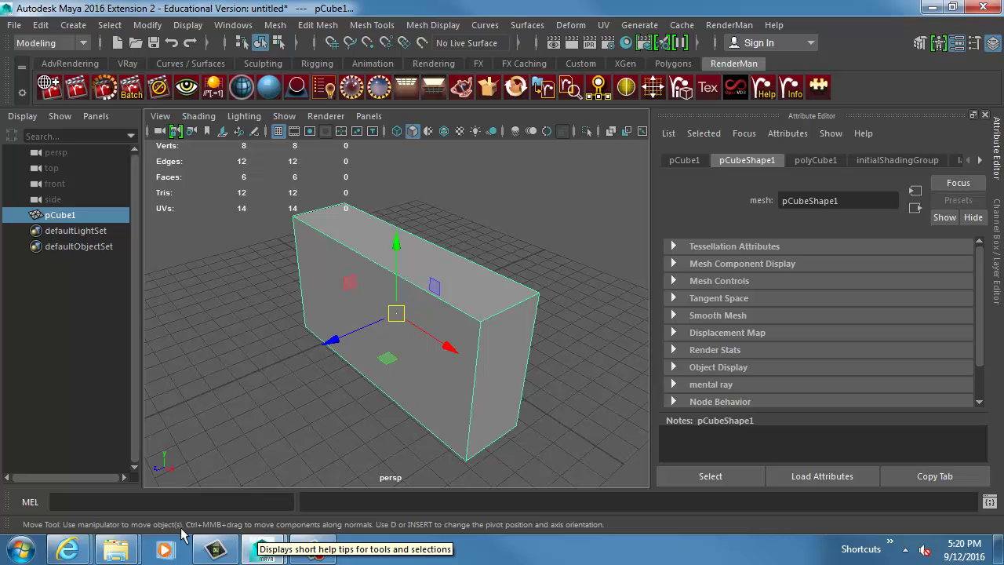
alt+drag(377, 311, 462, 357)
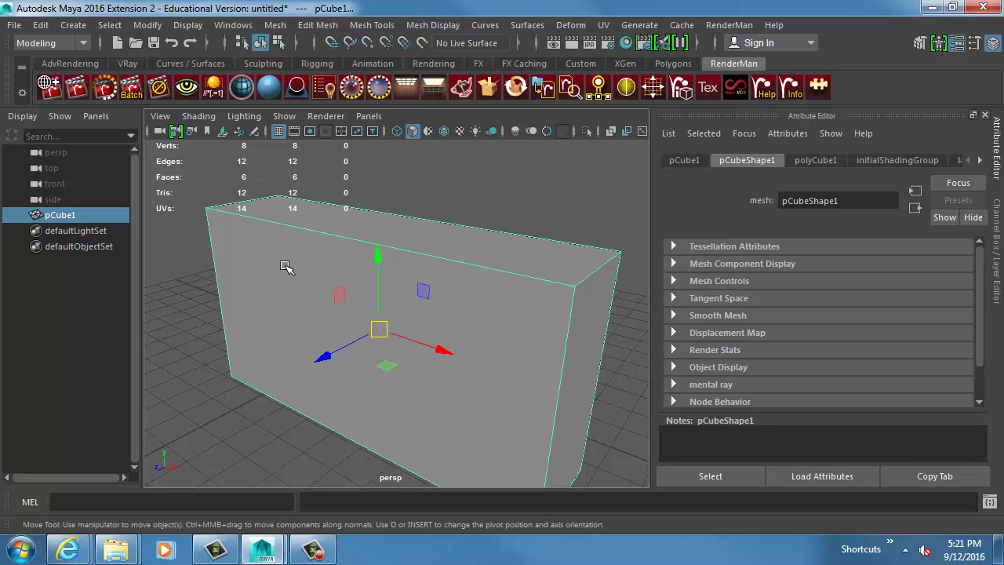
Select the large front face of the block in face mode.
right_drag(282, 265, 287, 141)
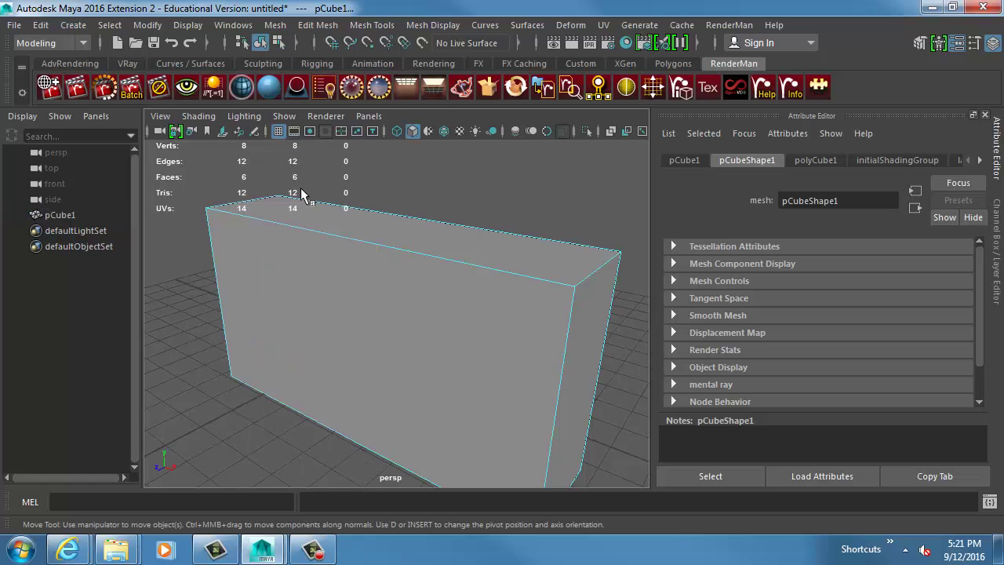
click(281, 301)
alt+drag(424, 342, 484, 351)
scroll(375, 340, down, 3)
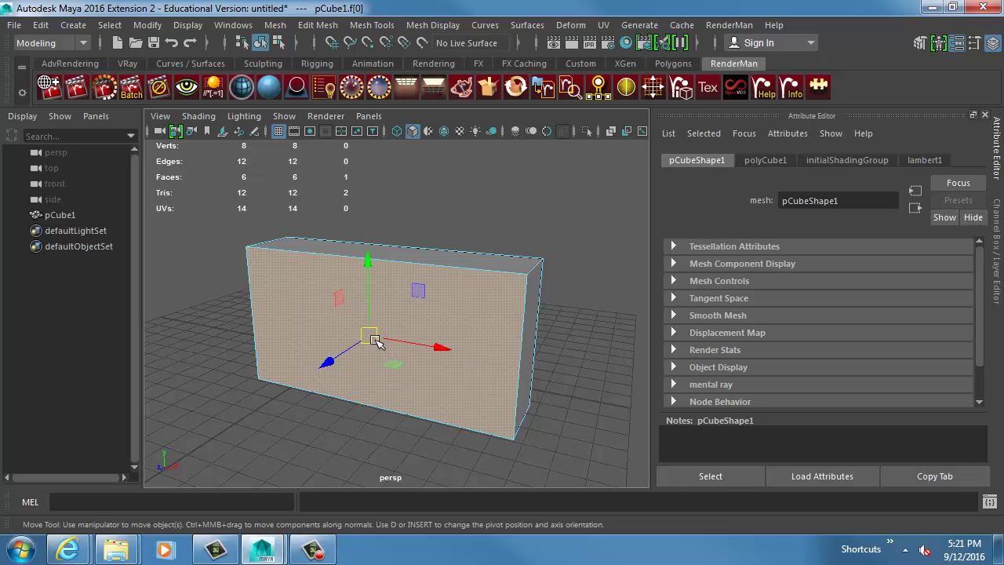
click(432, 315)
Select three corner vertices of the block's front face, then return the block to object mode.
right_drag(445, 297, 353, 98)
click(528, 277)
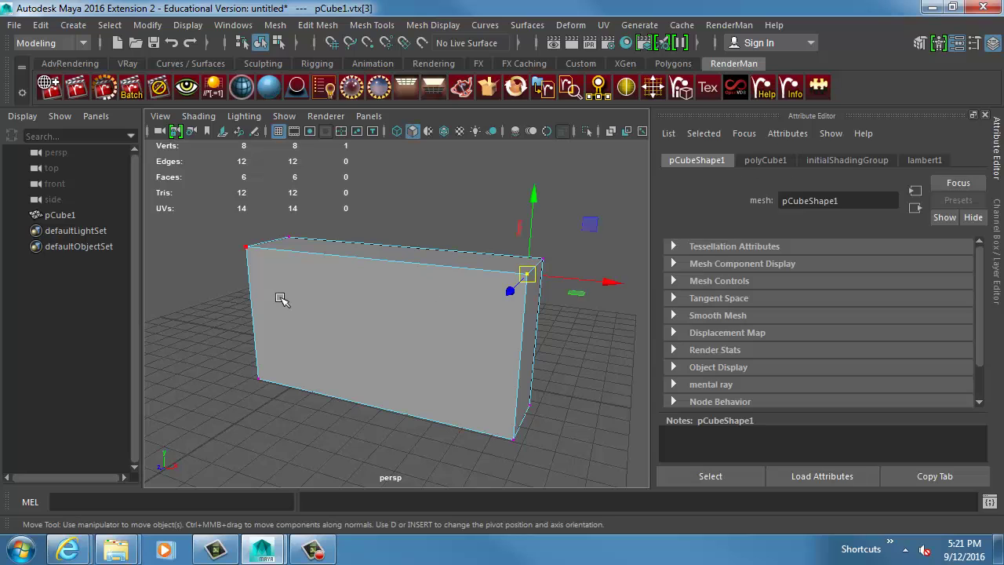
shift+click(254, 243)
shift+click(254, 382)
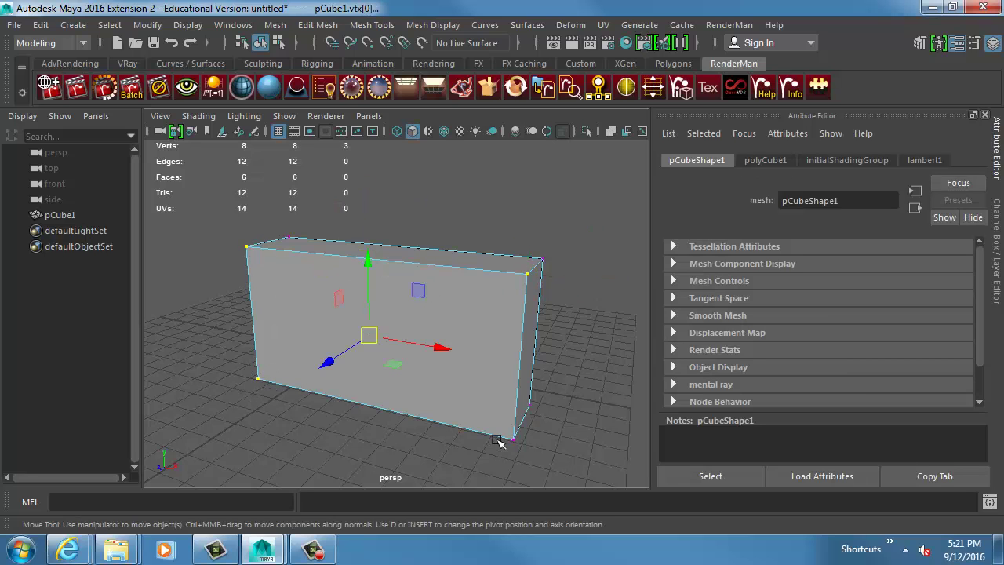
alt+drag(371, 377, 398, 376)
right_drag(397, 376, 490, 279)
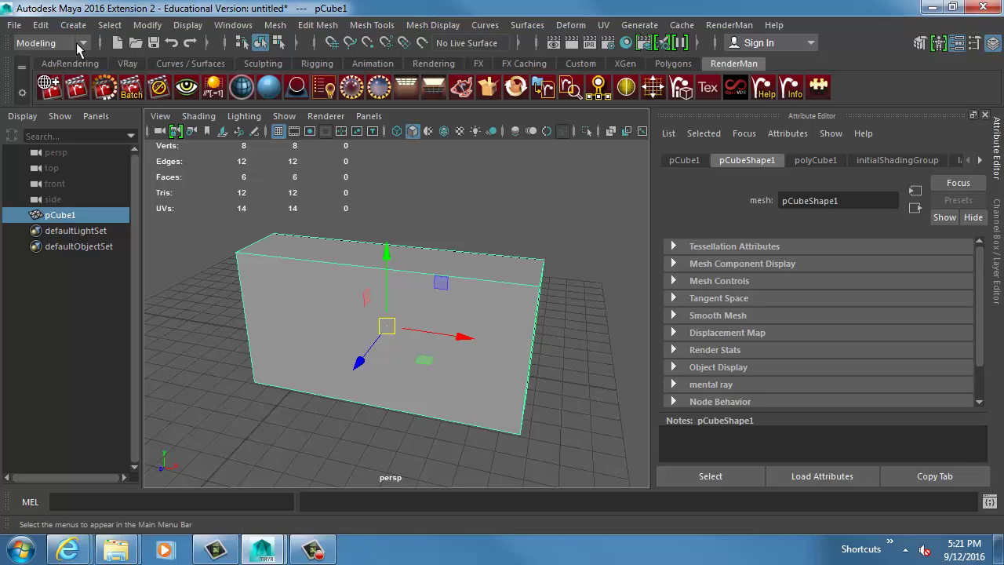
Slice the block's front face with four crossing diagonal Multi-Cut lines and return to object mode.
shift+right_drag(317, 184, 239, 182)
middle_drag(302, 200, 375, 436)
middle_drag(447, 206, 255, 441)
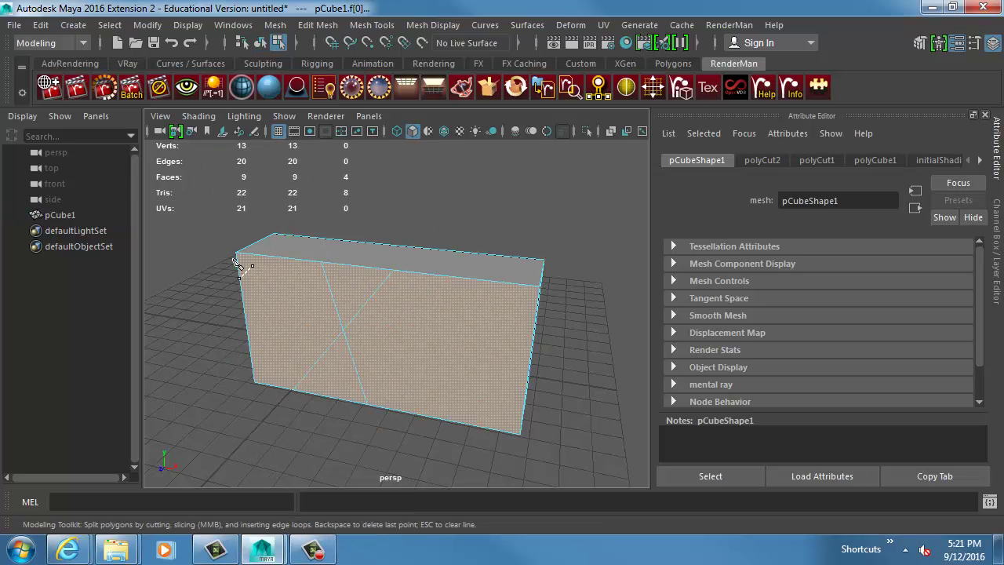
middle_drag(255, 230, 446, 422)
middle_drag(381, 420, 491, 255)
key(w)
key(F8)
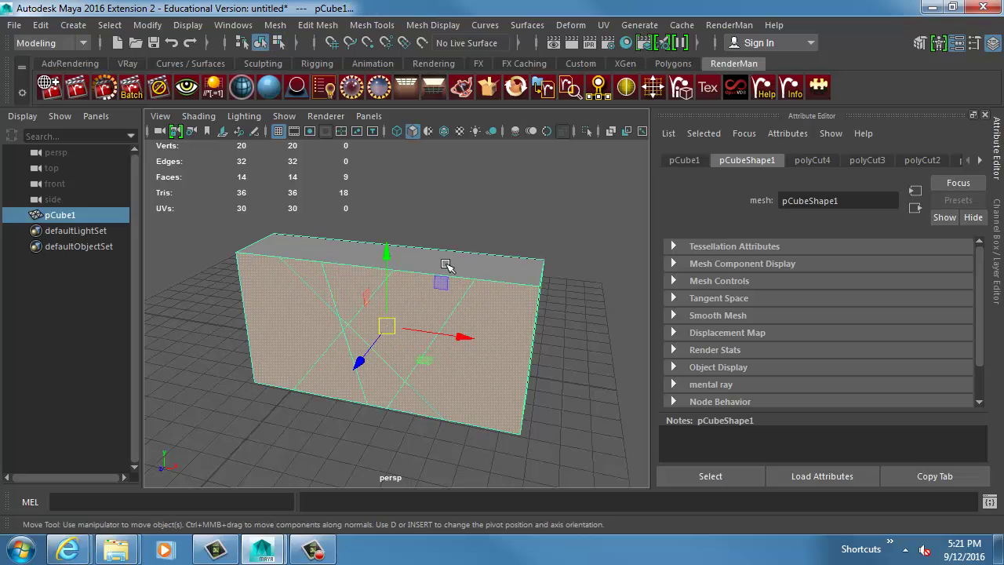
Select the block's top face to examine its extent along the cut edge, and clear the selection.
click(446, 230)
alt+drag(447, 230, 479, 220)
click(398, 316)
alt+right_drag(398, 317, 443, 302)
alt+drag(444, 302, 379, 339)
key(F11)
click(433, 263)
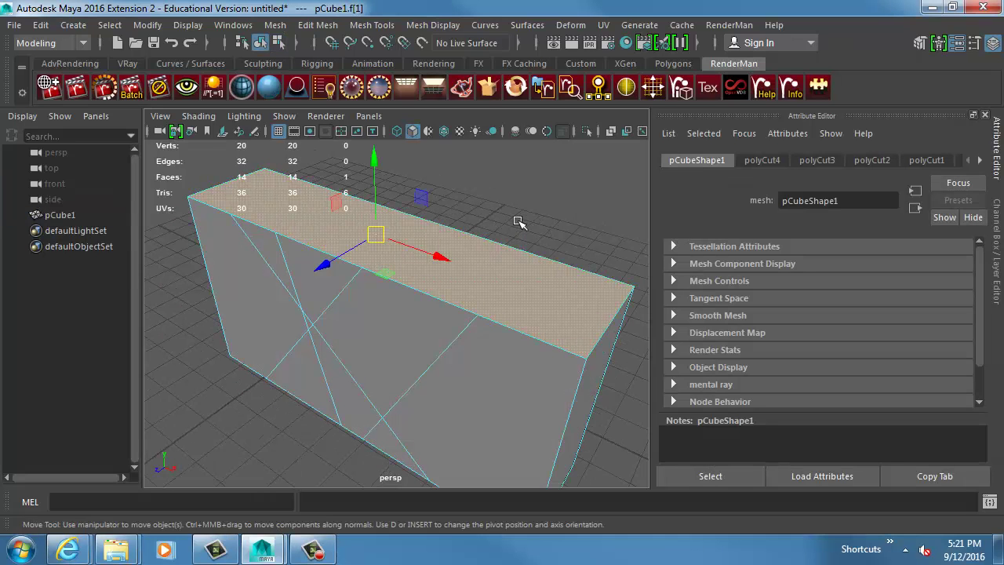
click(515, 220)
Display the block's vertices to examine where the cuts meet the top edge, then return to object mode.
alt+drag(516, 220, 563, 217)
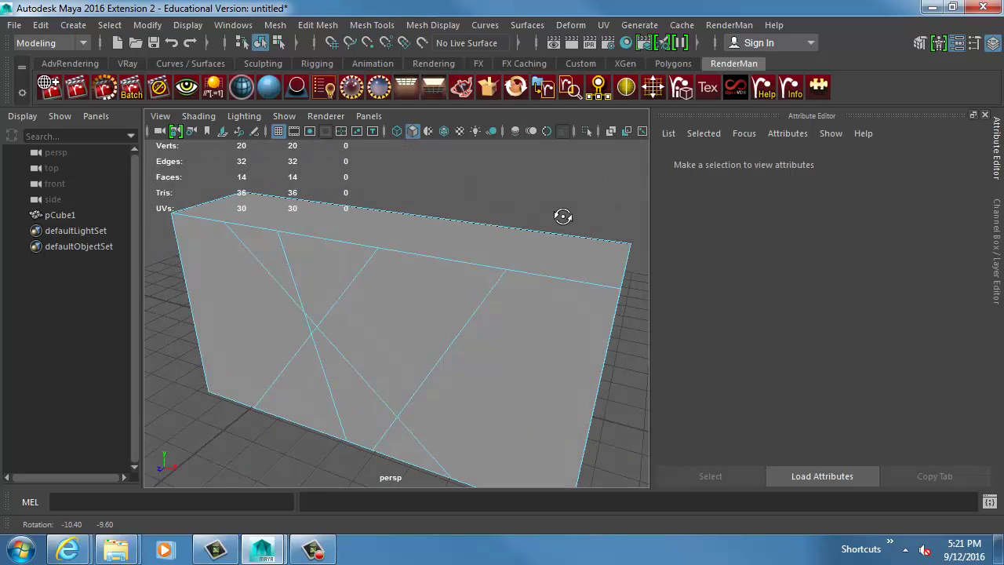
right_click(511, 272)
click(434, 97)
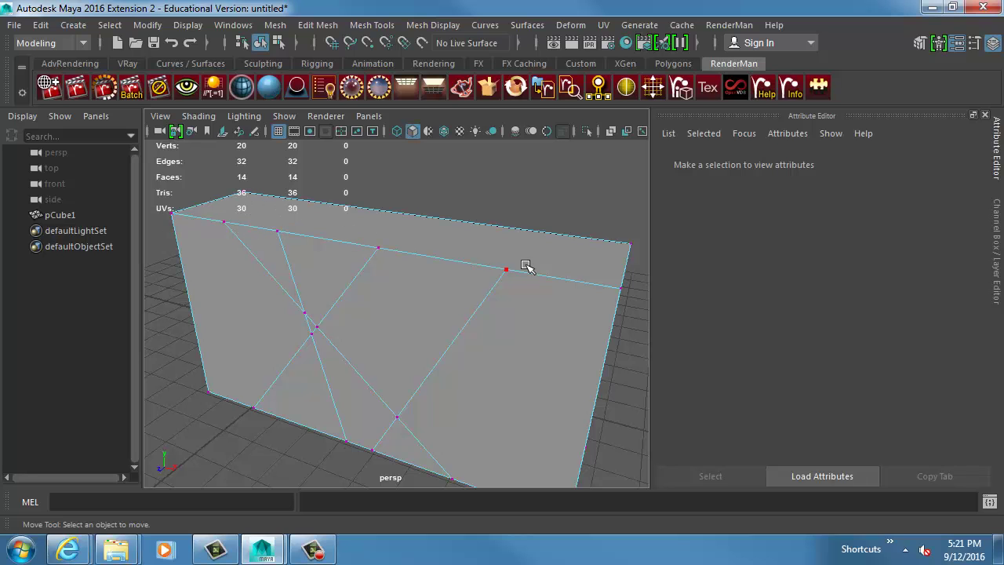
right_click(434, 255)
click(458, 226)
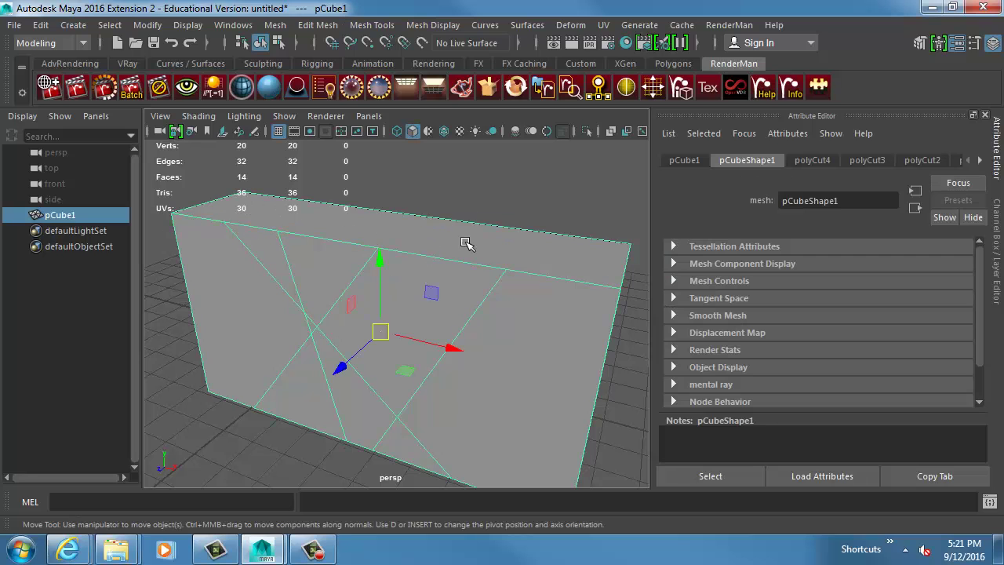
Preview the block with smooth mesh display to examine its shape, then restore the unsmoothed display.
alt+drag(466, 242, 476, 271)
key(3)
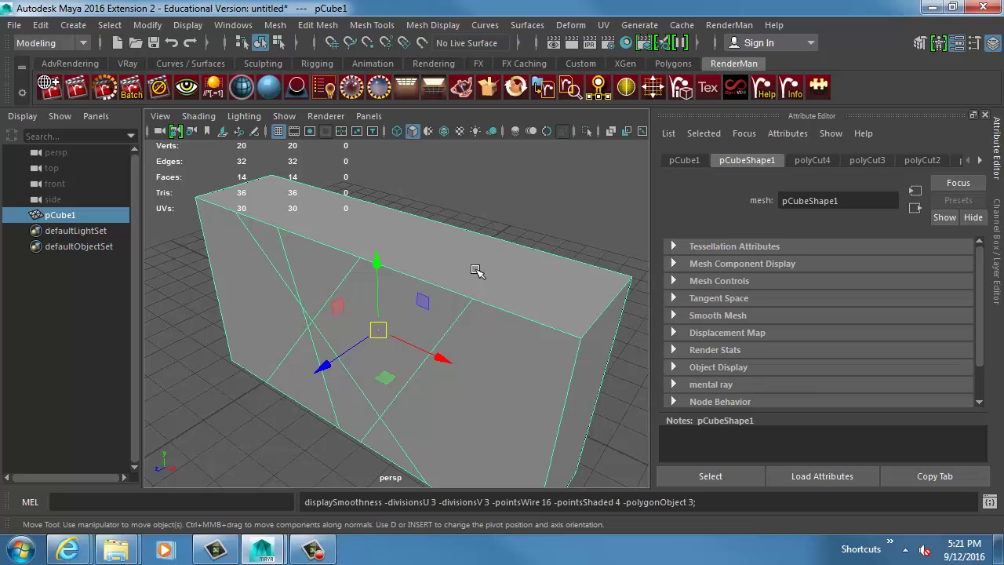
click(510, 235)
alt+drag(541, 312, 417, 313)
click(401, 267)
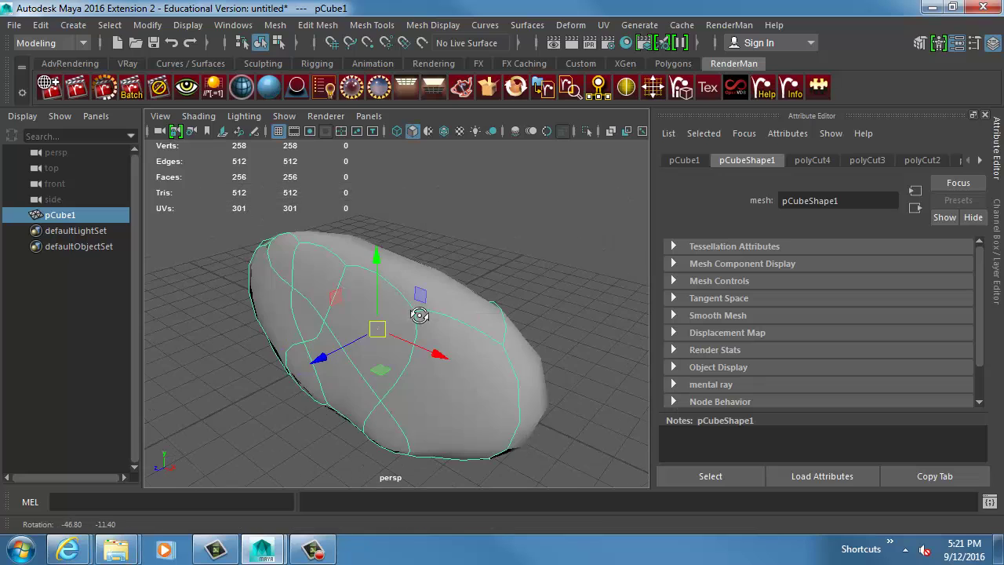
key(1)
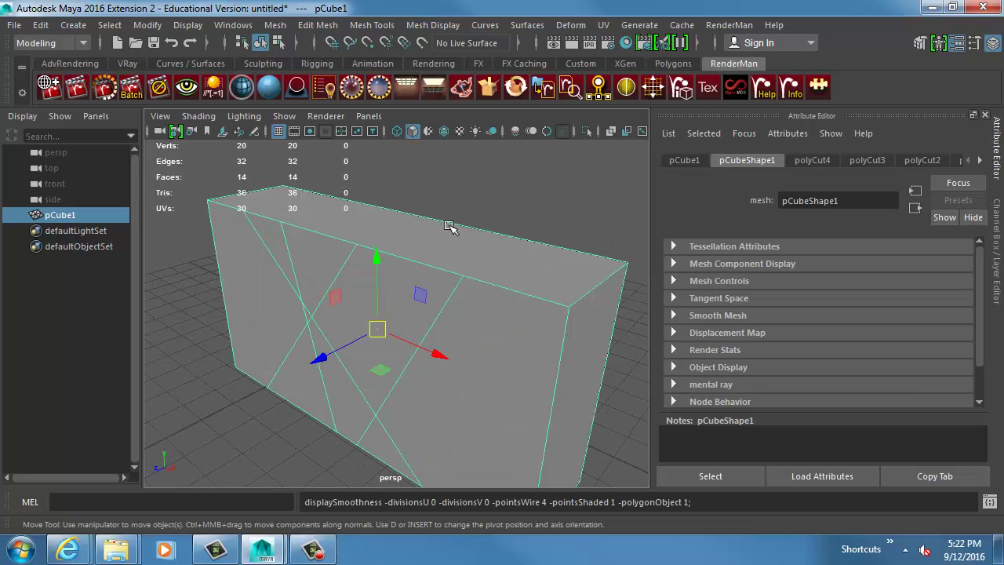
key(space)
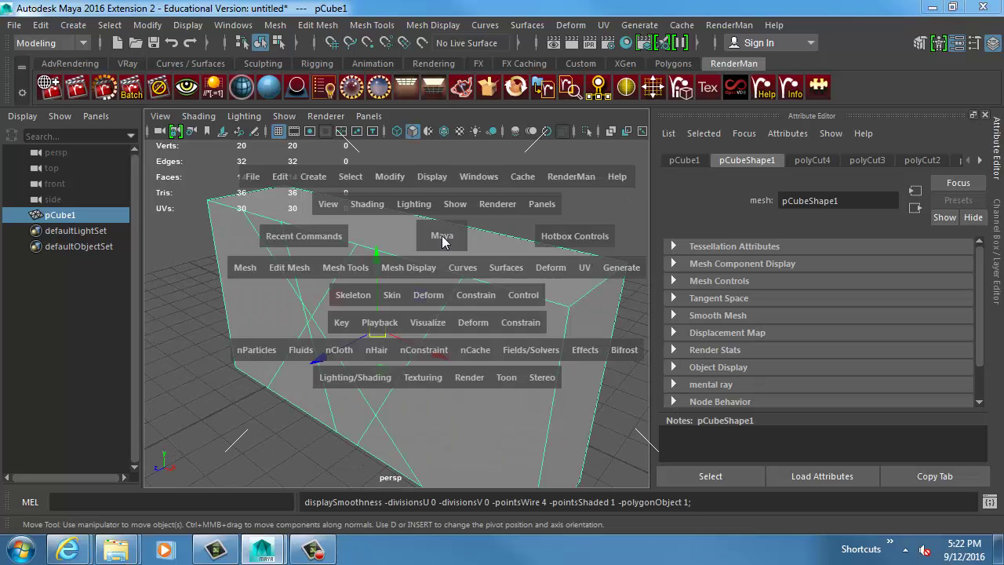
shift+right_drag(442, 183, 382, 186)
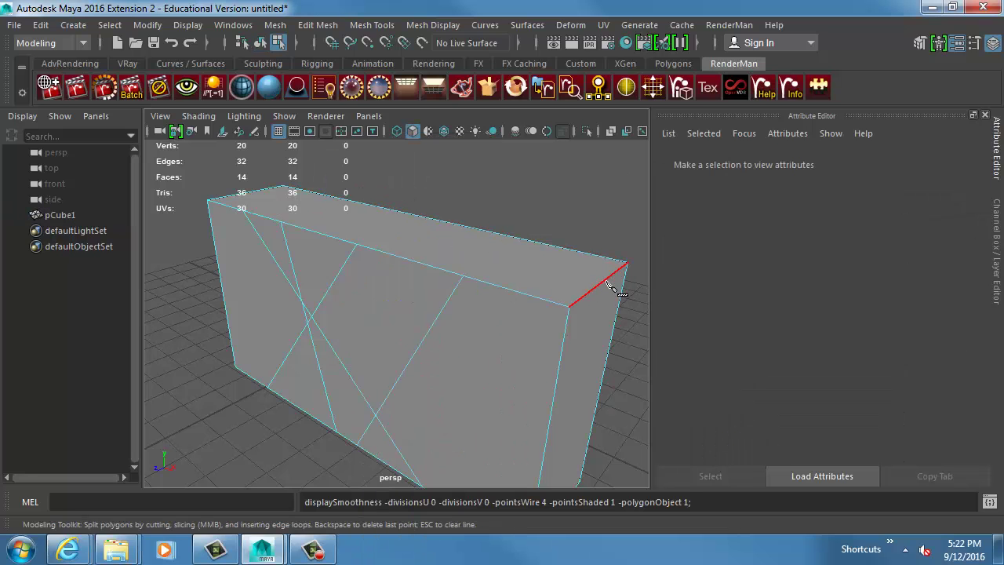
alt+drag(594, 309, 478, 285)
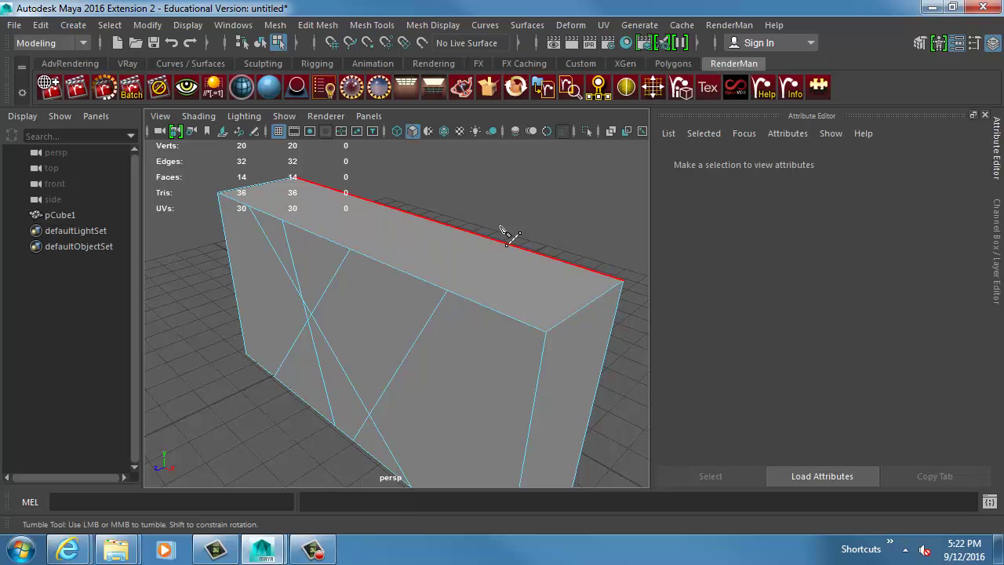
key(w)
click(448, 262)
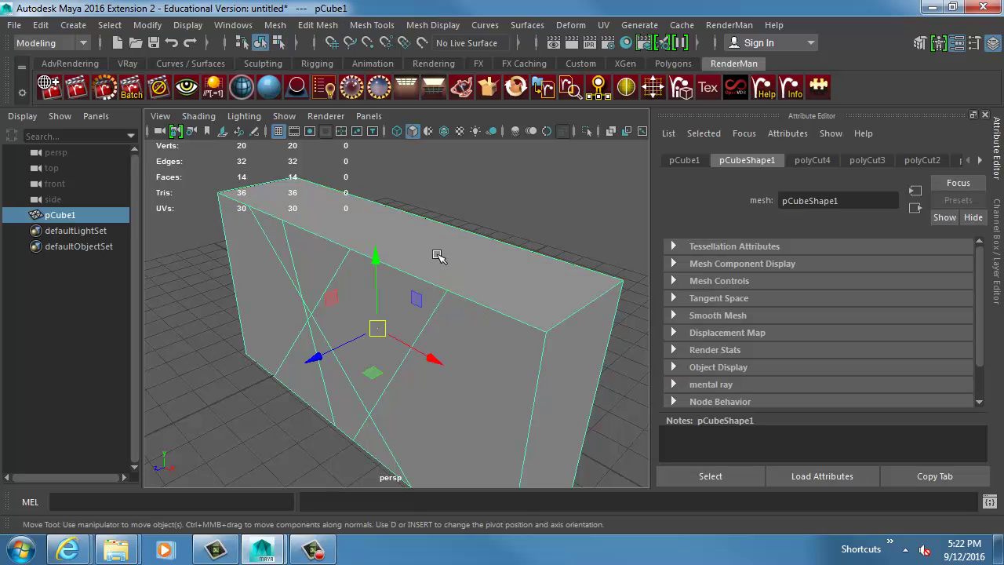
Insert edge loops starting at the short end's upper edge and at two places along the front face's upper edge.
shift+right_drag(429, 192, 372, 204)
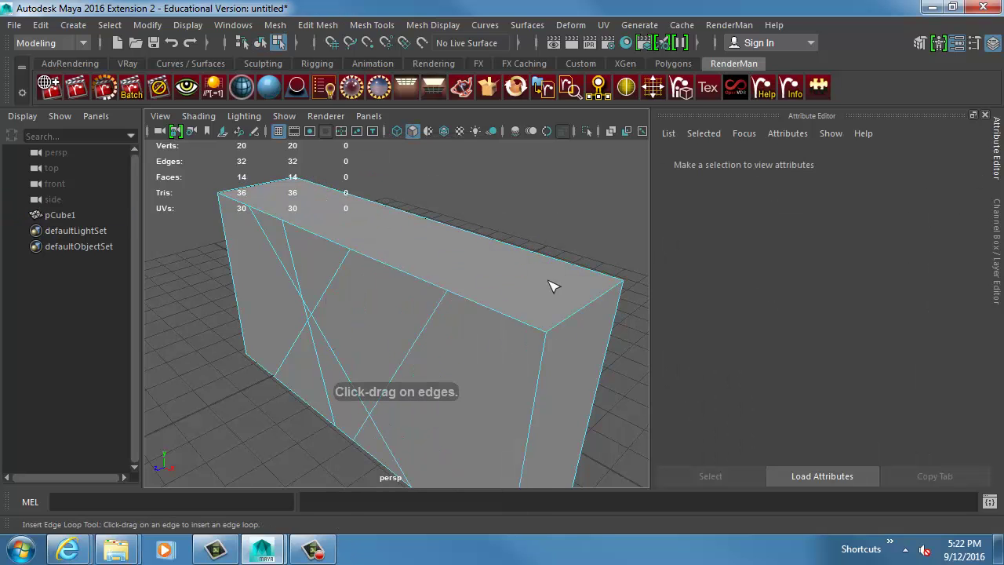
click(580, 316)
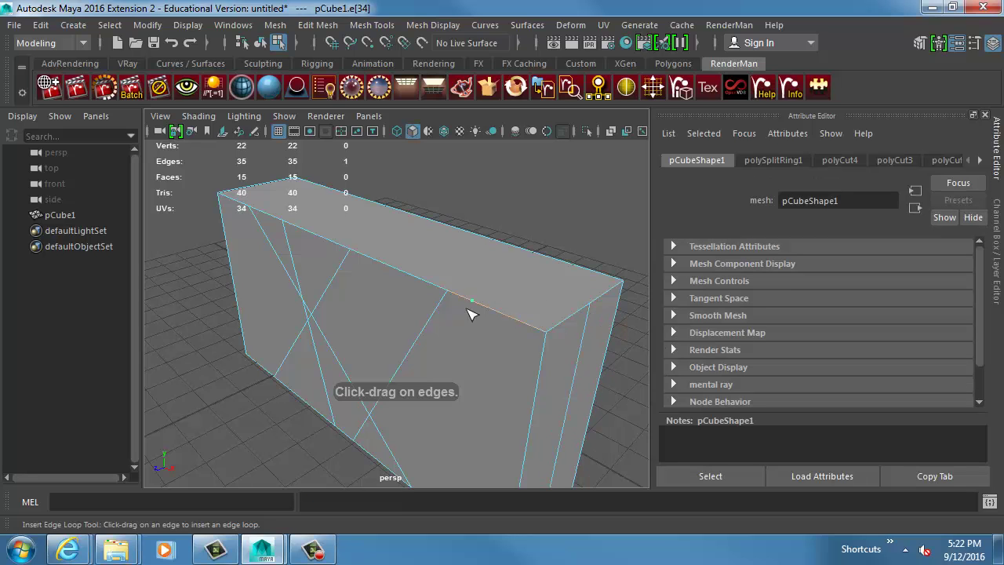
click(392, 273)
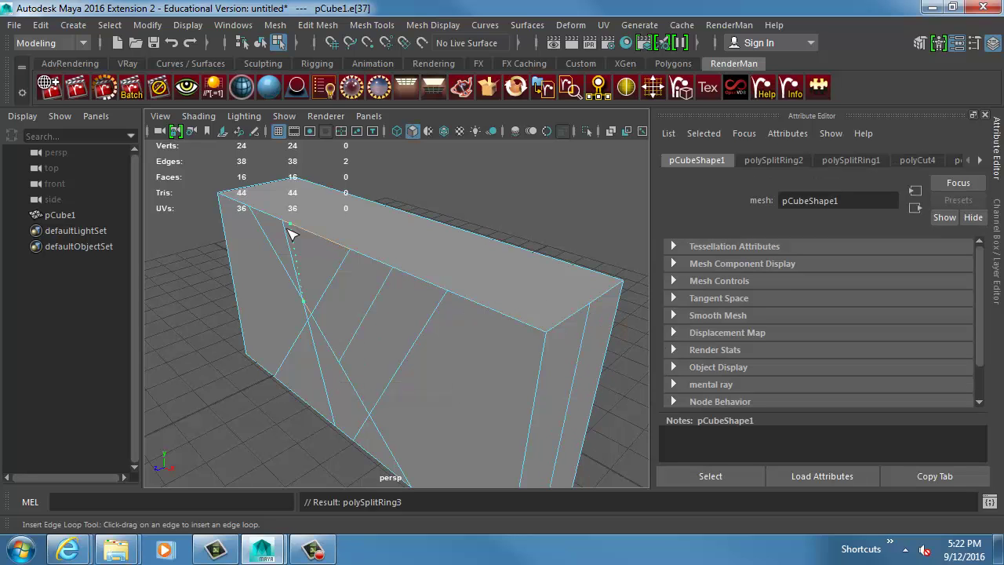
drag(288, 229, 329, 251)
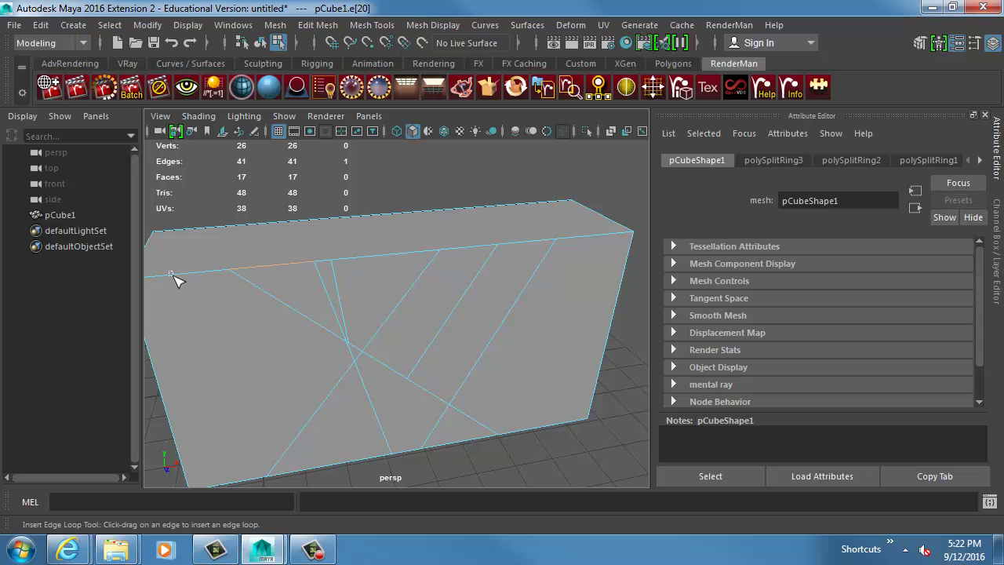
Try to insert an edge loop from the uncut end of the front face's upper edge, then return to object mode.
key(ctrl+z)
alt+middle_drag(196, 280, 312, 267)
click(319, 261)
alt+drag(321, 278, 371, 268)
key(w)
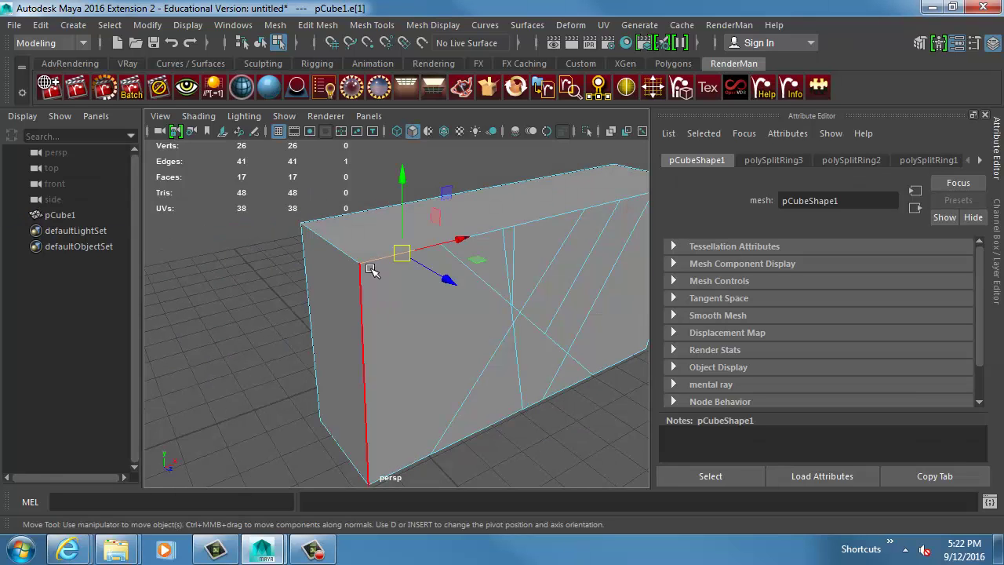
key(F8)
Delete the cut-up block from the scene.
alt+middle_drag(412, 253, 428, 291)
alt+right_drag(429, 291, 342, 295)
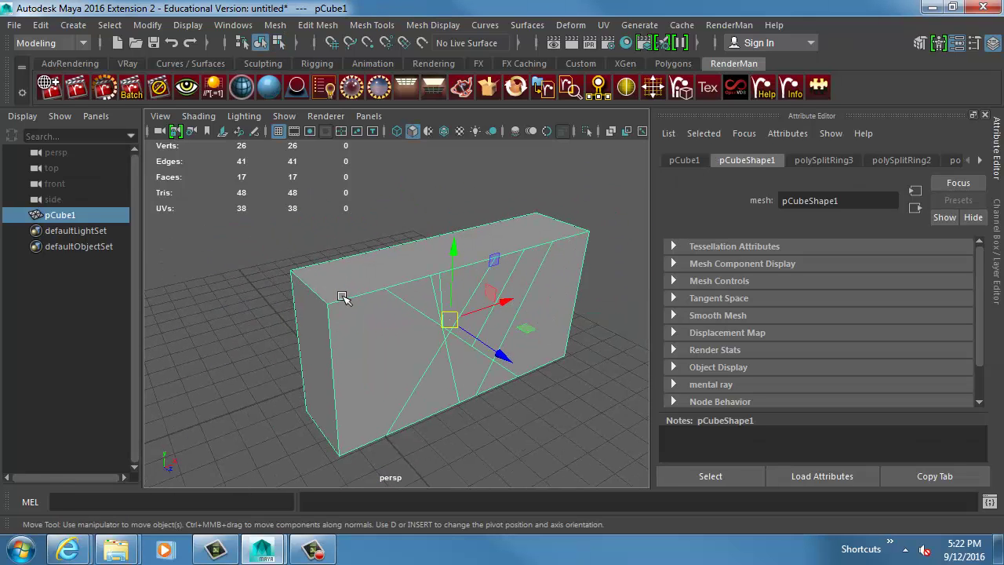
key(Delete)
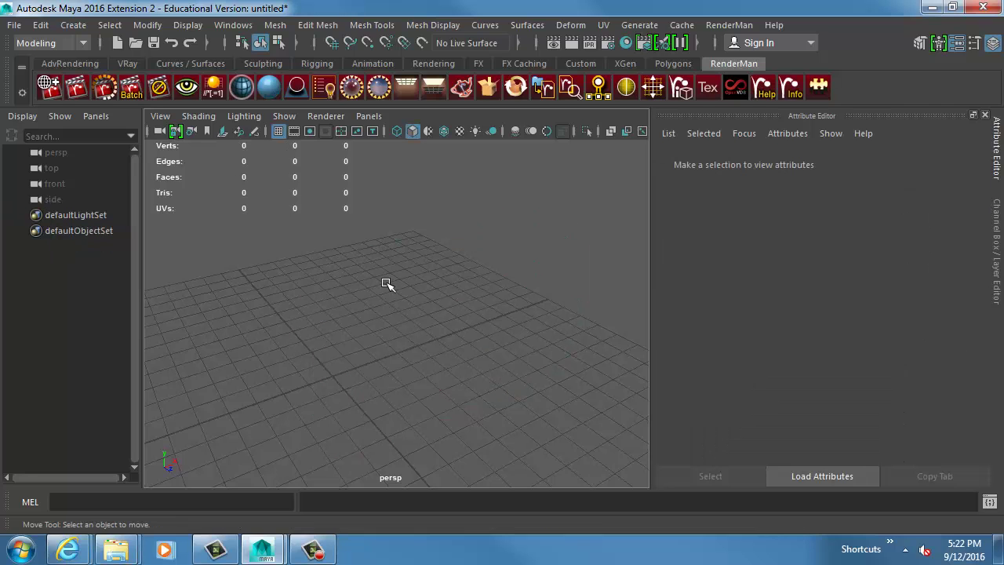
Turn off Interactive Creation for polygon primitives.
click(73, 24)
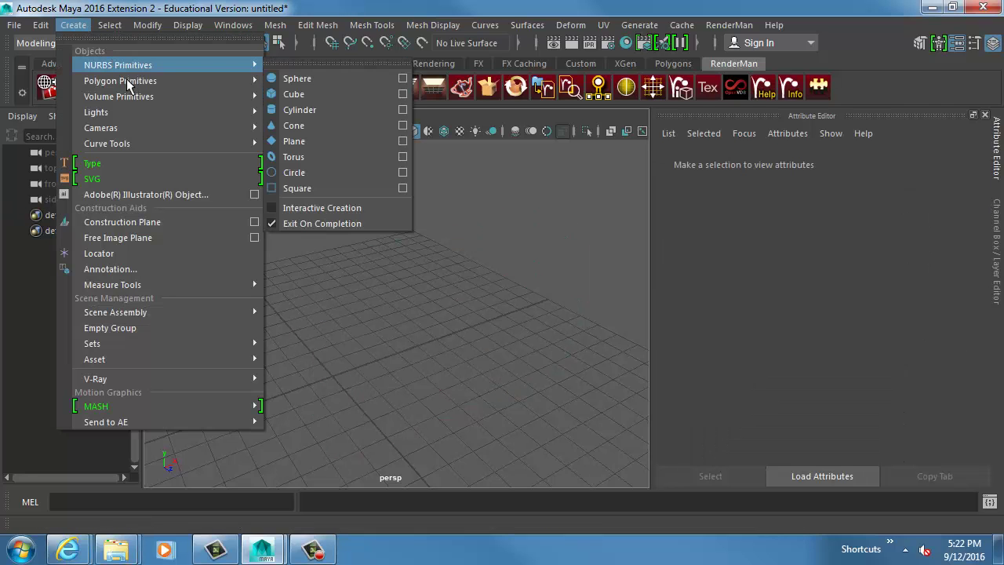
mouse_move(129, 81)
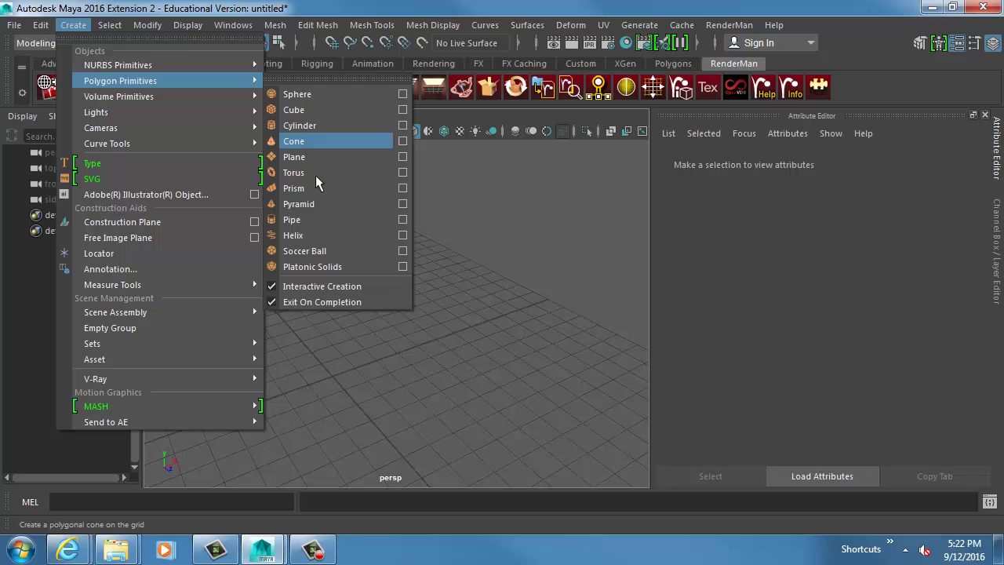
click(318, 285)
Create a polygon cube at the origin and scale it to about 8.446 in X and Y and 6.331 in Z.
click(73, 24)
mouse_move(209, 79)
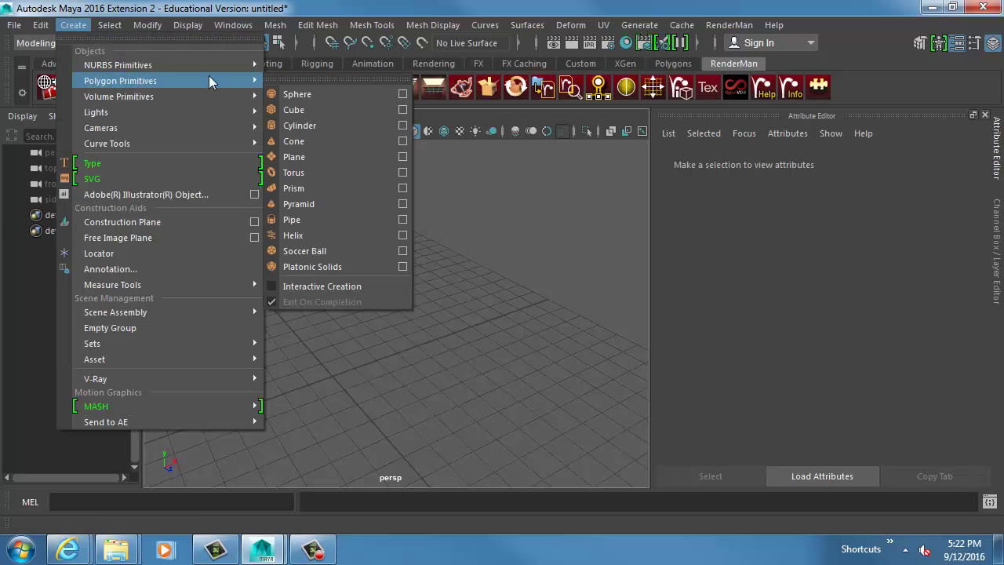
click(284, 110)
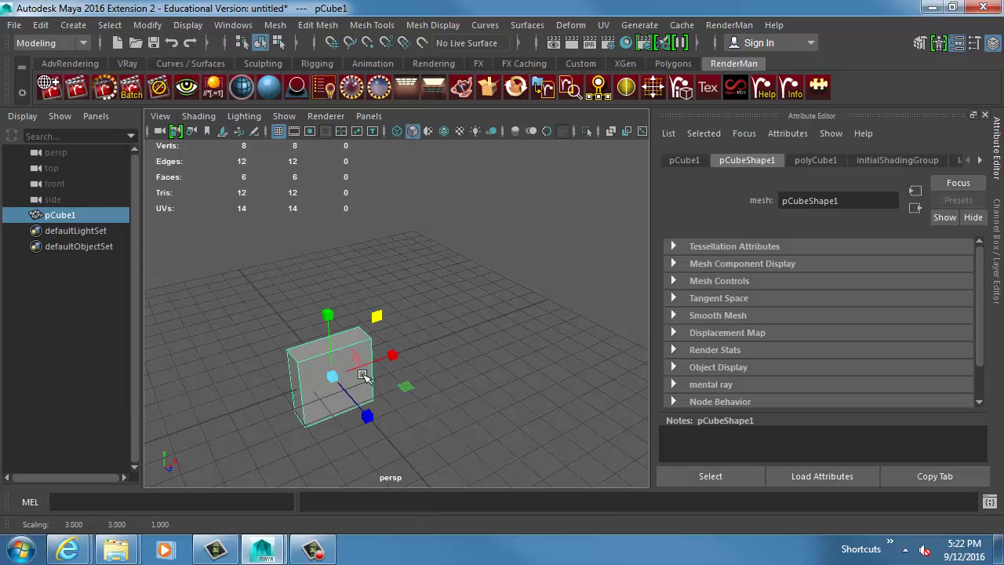
drag(333, 376, 439, 333)
drag(367, 415, 430, 464)
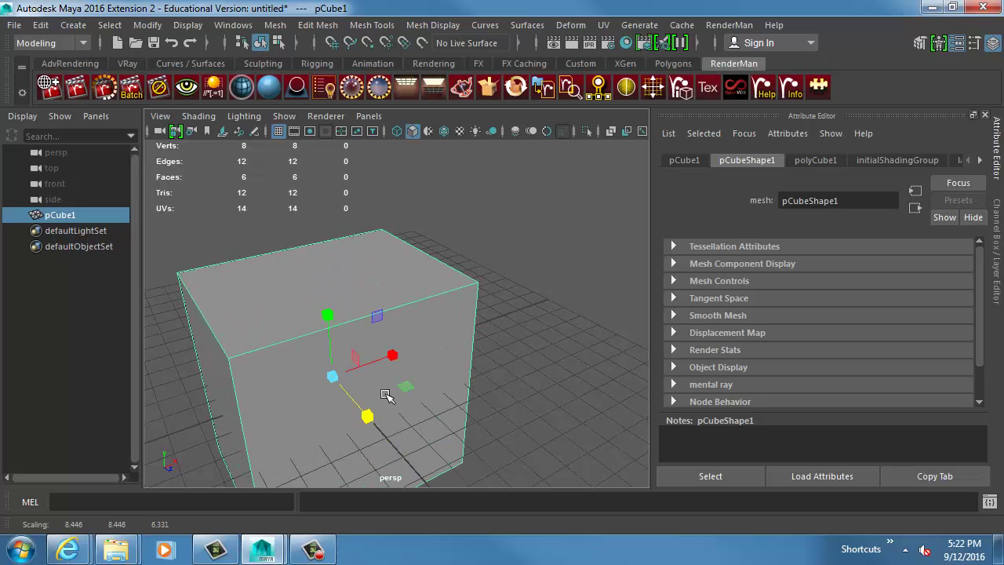
alt+middle_drag(385, 395, 435, 310)
alt+right_drag(435, 309, 503, 312)
alt+drag(502, 311, 459, 317)
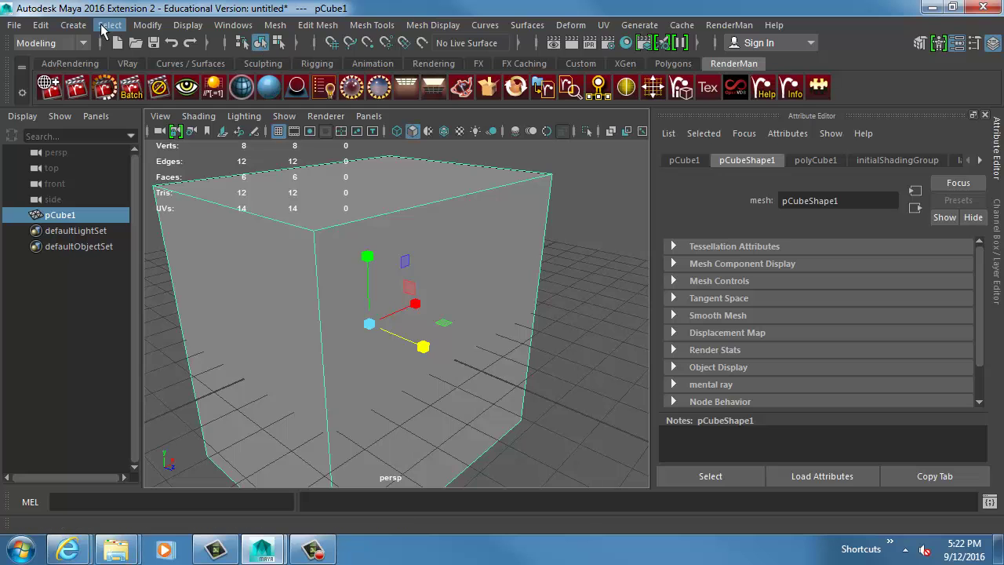
Create a polygon sphere and move it out beside the cube.
click(73, 25)
mouse_move(157, 81)
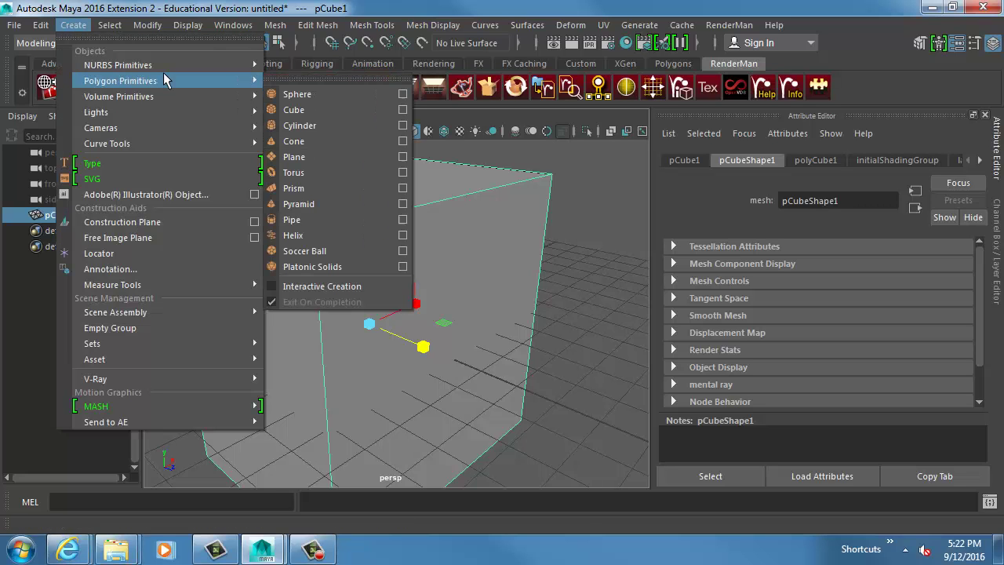
click(294, 94)
drag(433, 342, 632, 397)
key(f)
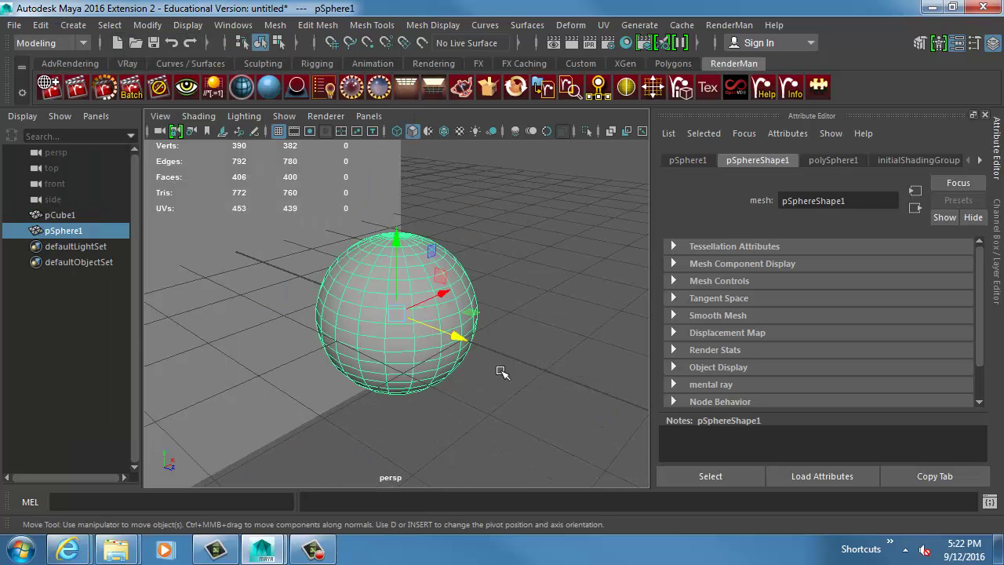
alt+drag(433, 347, 408, 349)
Try stretching the sphere in Z, undo it, then enlarge the sphere uniformly and look at its pole from above.
key(r)
middle_drag(397, 346, 513, 365)
key(ctrl+z)
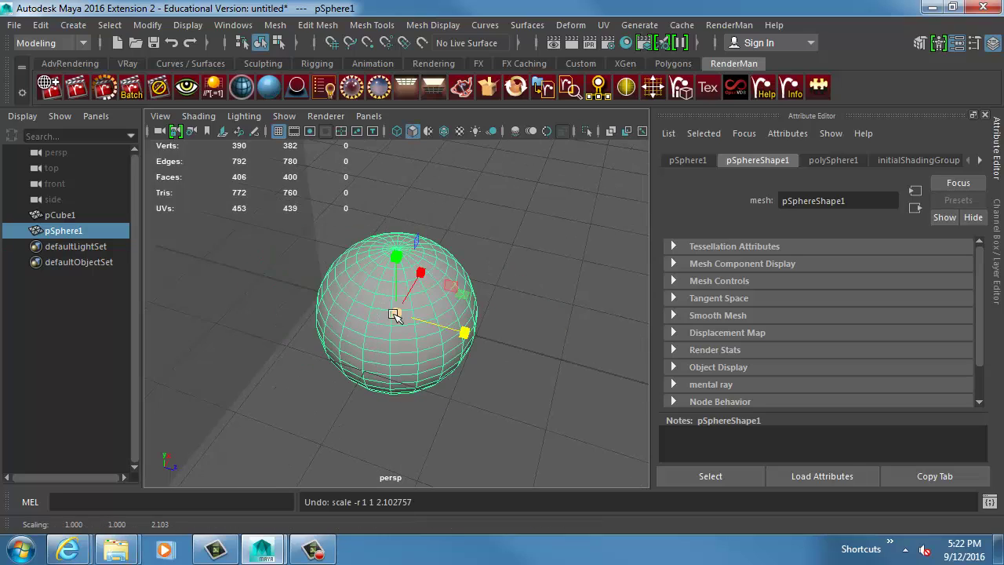
drag(397, 317, 594, 318)
alt+drag(533, 220, 427, 408)
alt+right_drag(427, 408, 355, 324)
alt+middle_drag(467, 296, 535, 318)
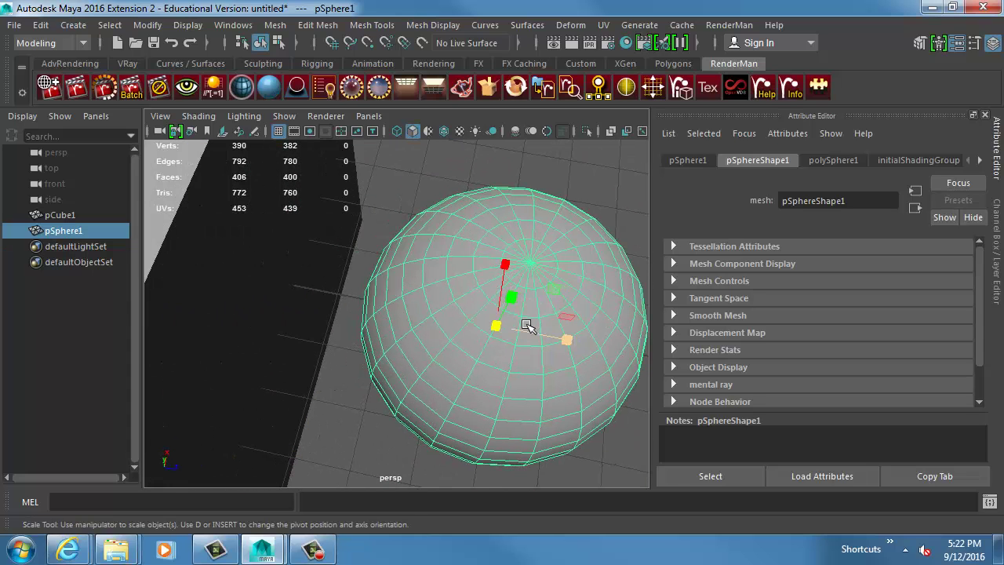
Delete the sphere and select the cube again.
key(Delete)
click(289, 232)
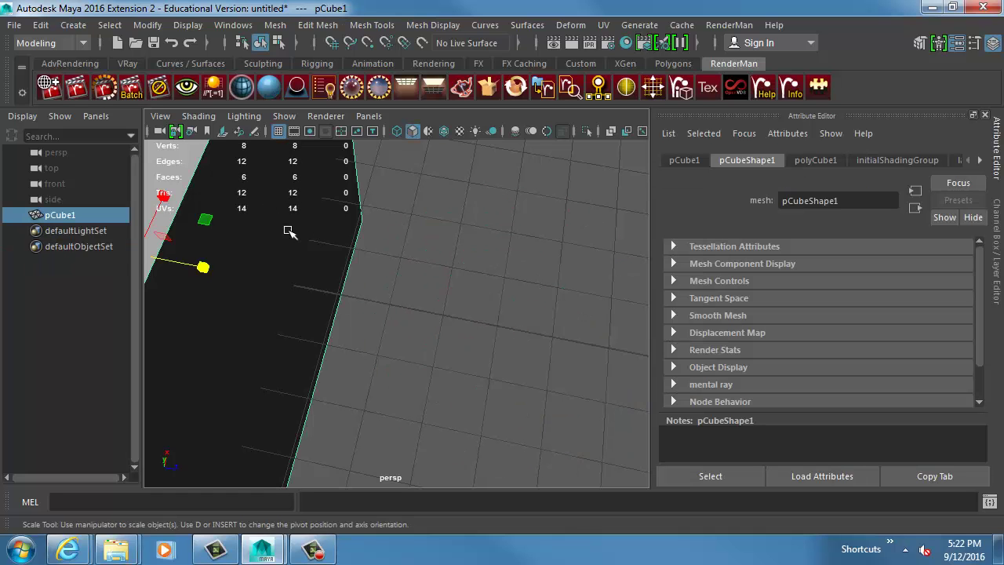
alt+right_drag(336, 265, 317, 256)
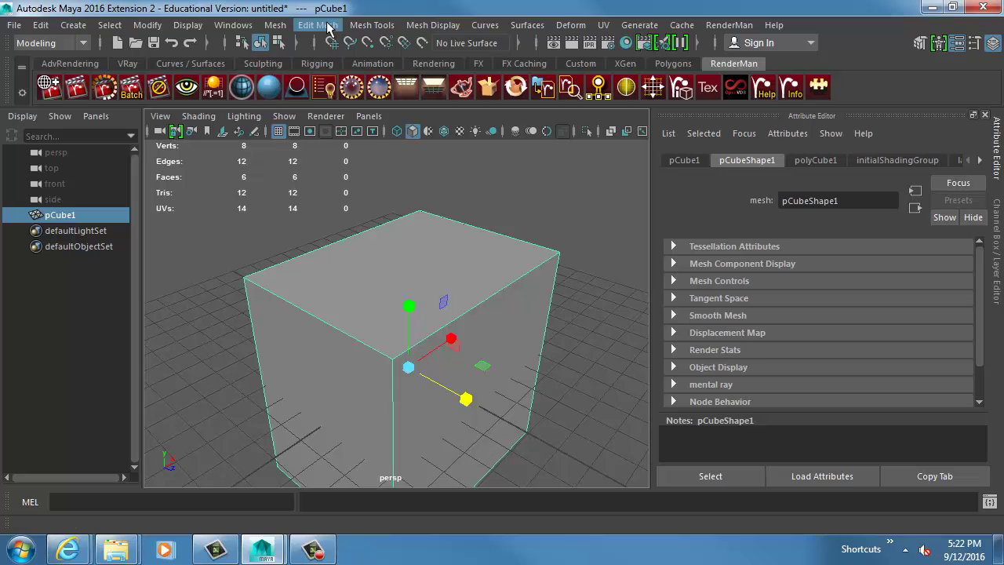
Smooth the cube with 3 divisions to round it into a ball.
click(279, 26)
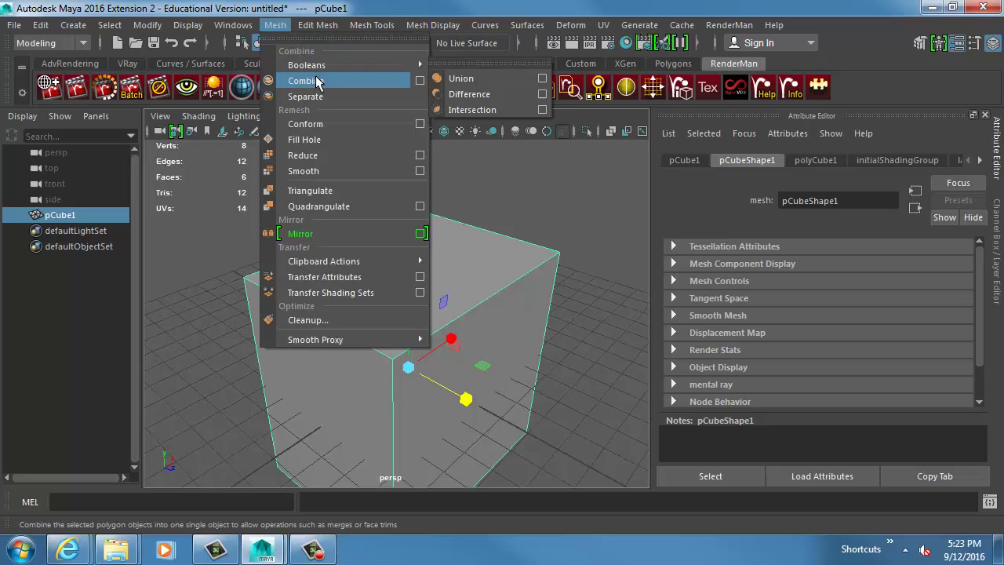
click(315, 171)
alt+drag(487, 299, 388, 293)
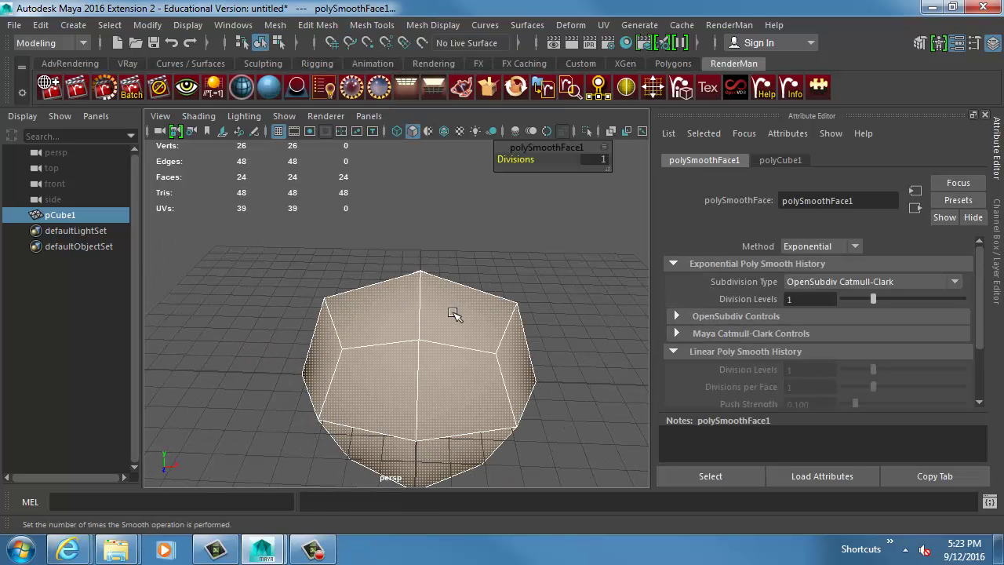
drag(527, 162, 549, 161)
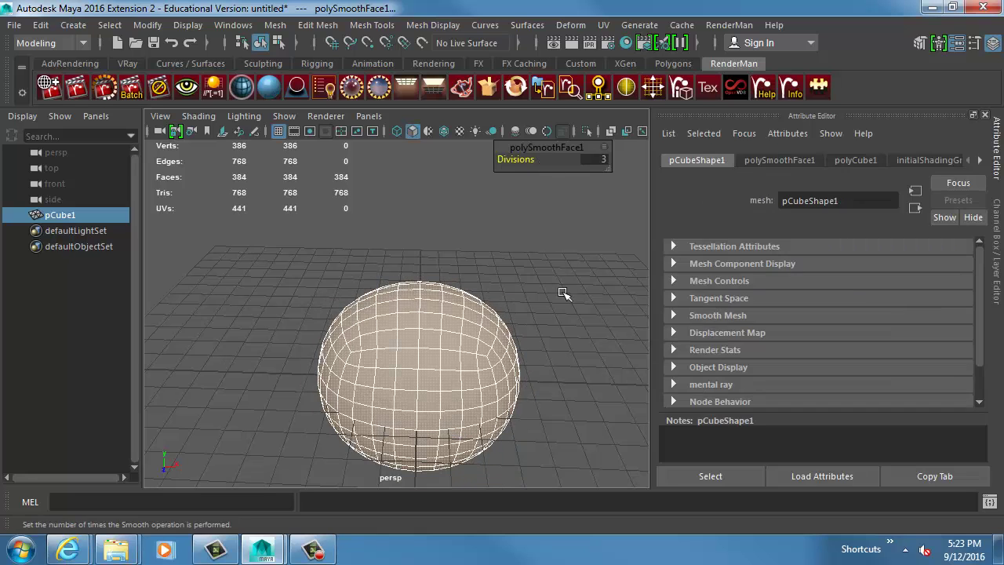
click(563, 294)
Reset the smoothed cube's Scale X, Y and Z to 1 so it forms an even ball.
alt+drag(473, 305, 494, 396)
click(386, 334)
alt+drag(385, 334, 430, 338)
key(r)
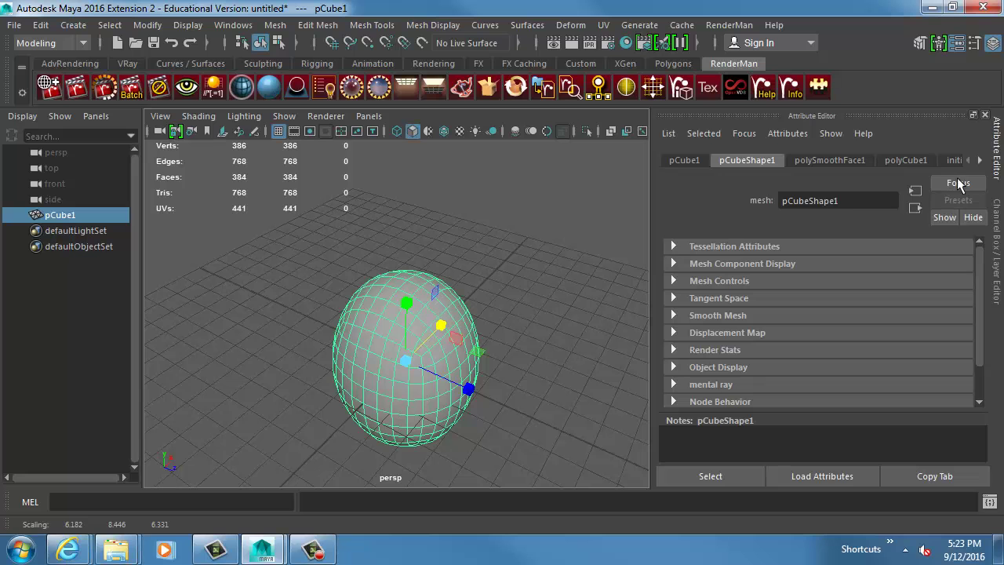
key(ctrl+a)
drag(959, 235, 968, 259)
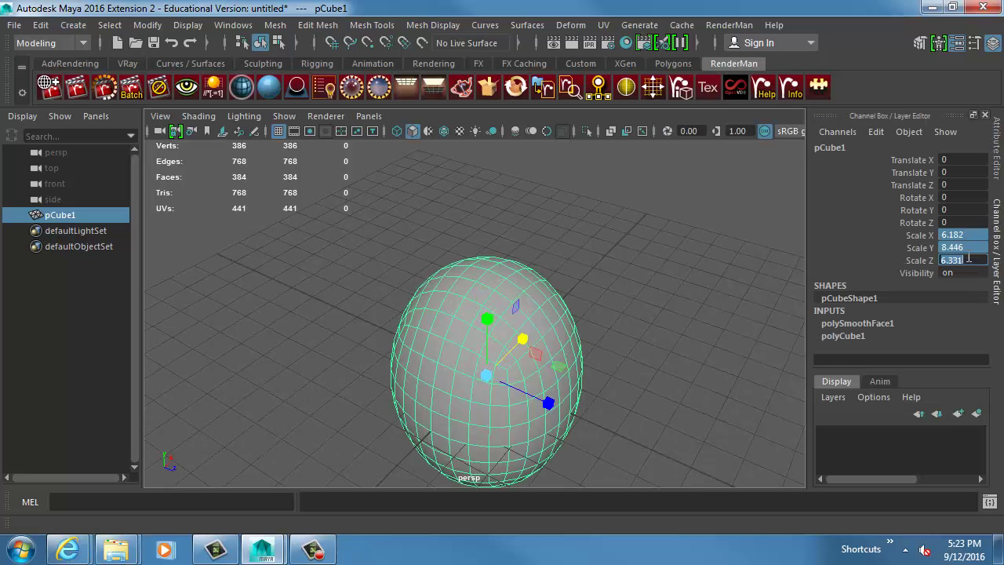
text(1)
key(Return)
key(f)
click(573, 238)
alt+drag(574, 238, 644, 314)
alt+right_drag(643, 314, 669, 314)
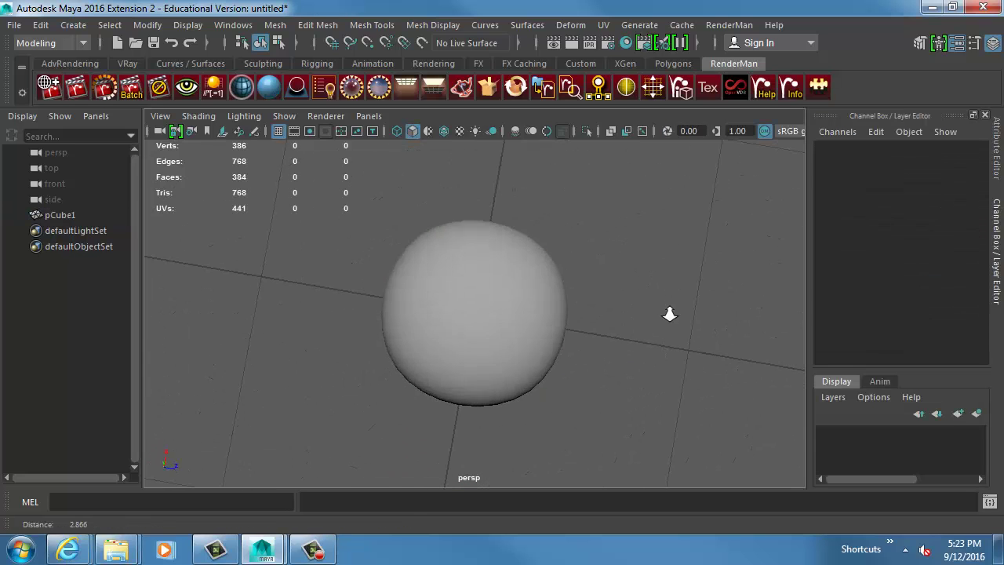
Inspect the ball's wireframe, then delete it from the scene.
click(545, 291)
alt+drag(545, 291, 503, 207)
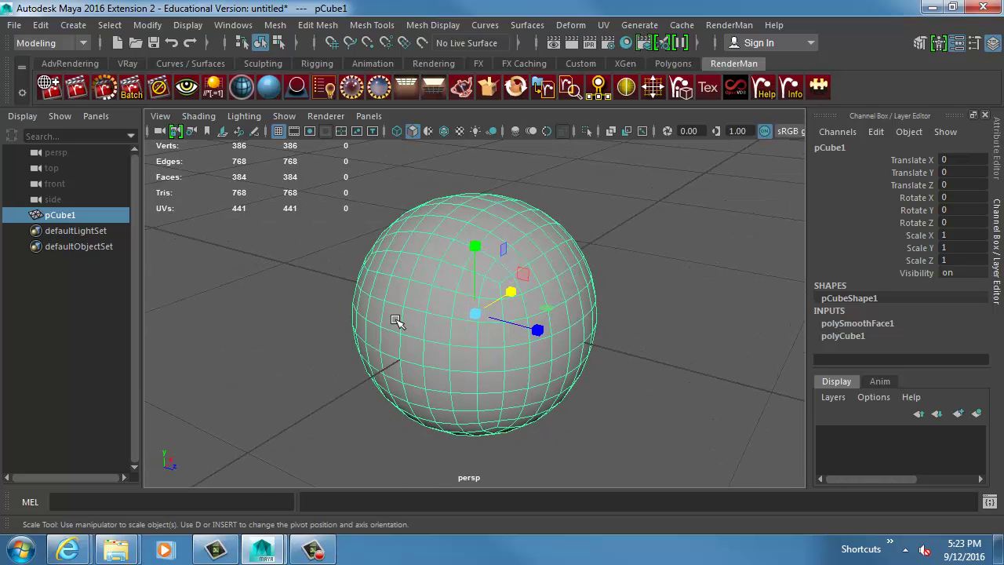
click(612, 233)
click(597, 318)
alt+right_drag(651, 306, 493, 307)
key(Delete)
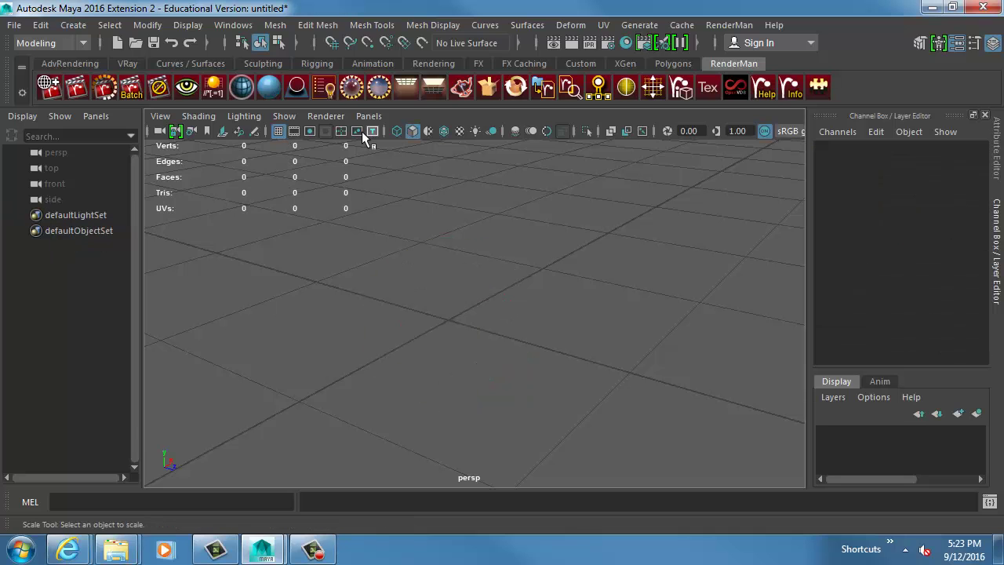
Create a new polygon cube at the origin and scale it uniformly to about 1.435.
click(73, 24)
mouse_move(121, 83)
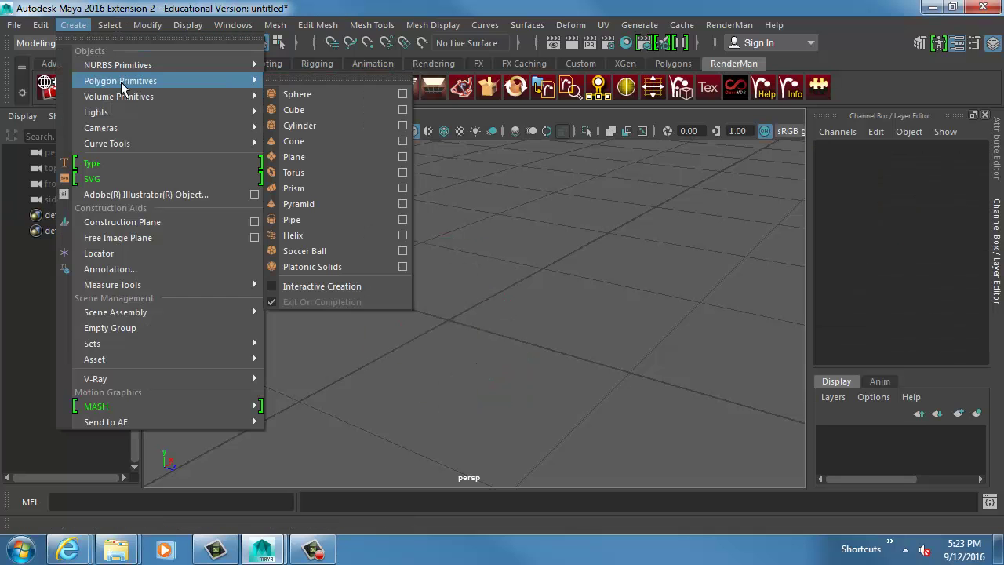
click(292, 109)
middle_drag(359, 280, 404, 294)
alt+right_drag(404, 294, 375, 282)
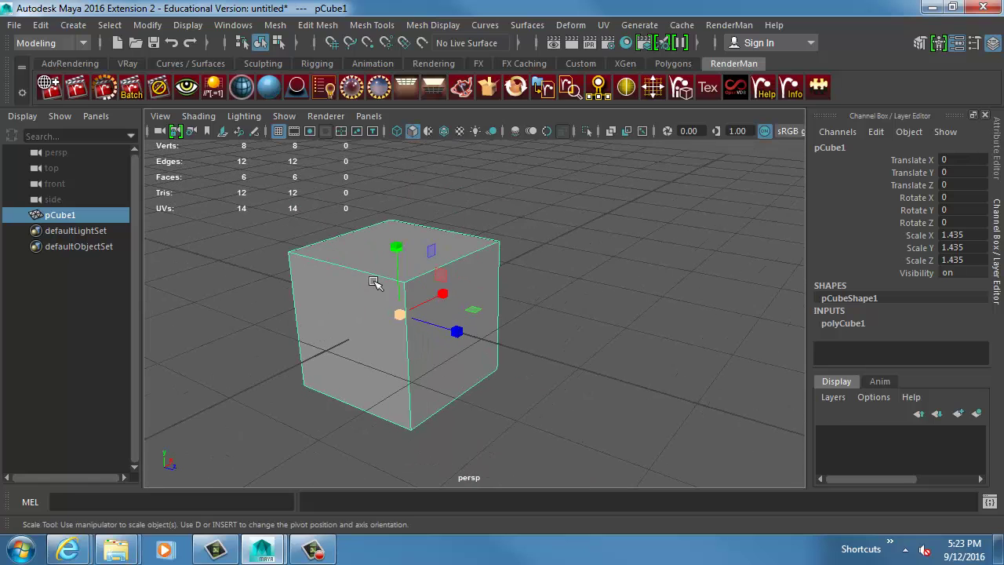
Extrude the cube's face on the Z side, scale it inward to about 0.68, and extrude the inset face outward.
right_drag(485, 253, 490, 302)
click(473, 259)
alt+drag(451, 309, 462, 301)
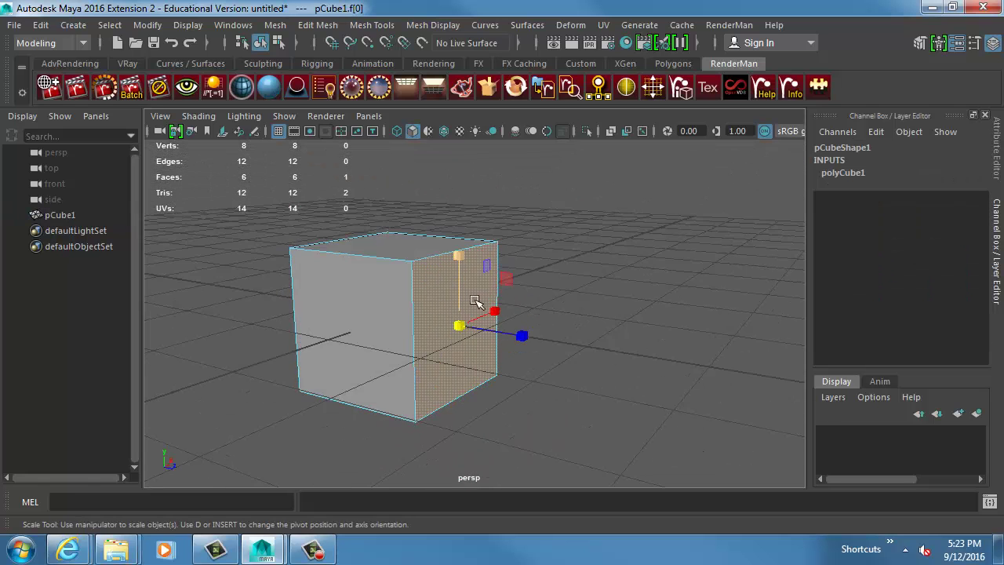
alt+middle_drag(471, 299, 396, 313)
shift+drag(399, 337, 380, 331)
key(ctrl+e)
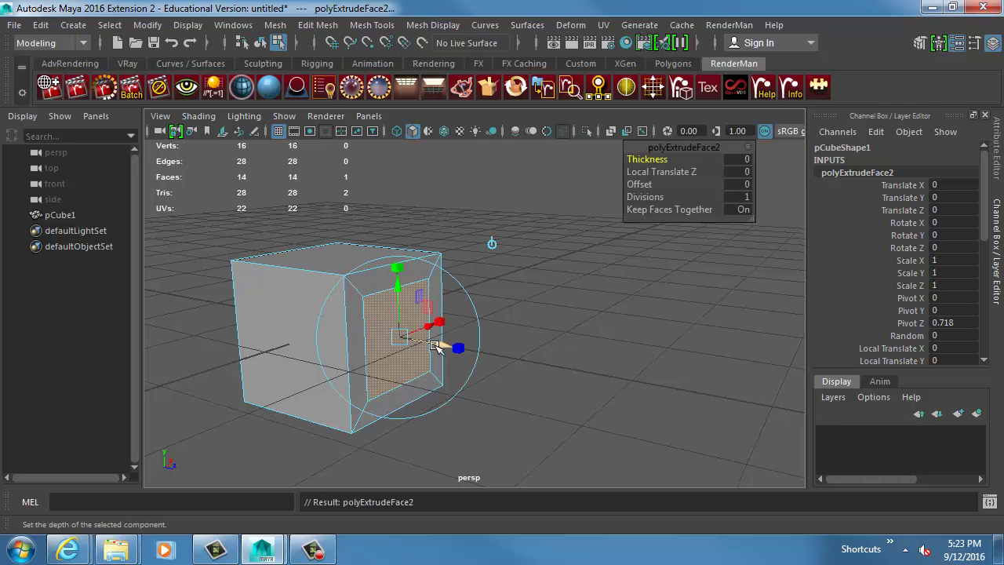
drag(435, 345, 639, 343)
Extrude the block's end face, scale it inward to about 0.44, and extrude that inset about 0.873 outward.
key(ctrl+e)
key(r)
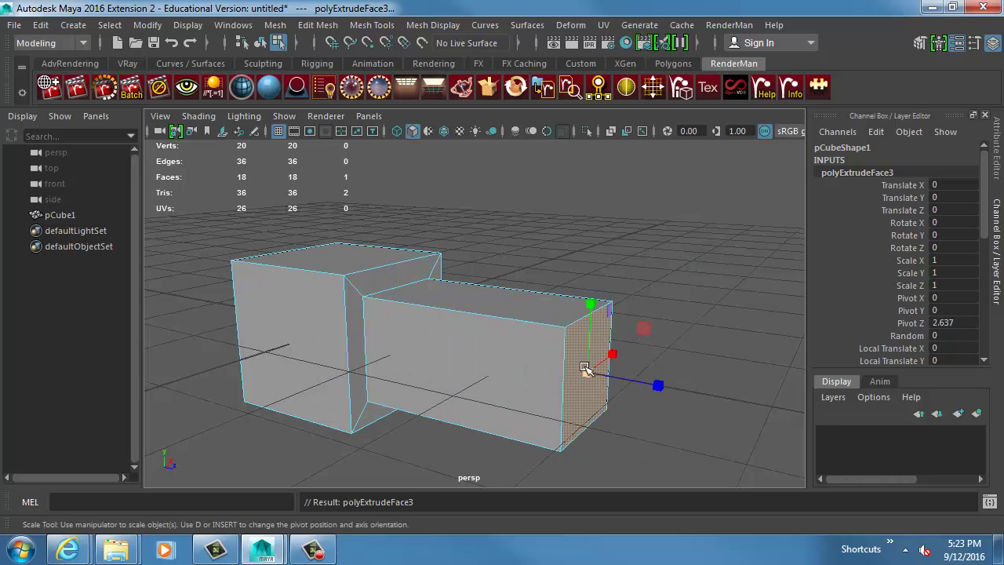
drag(584, 368, 540, 372)
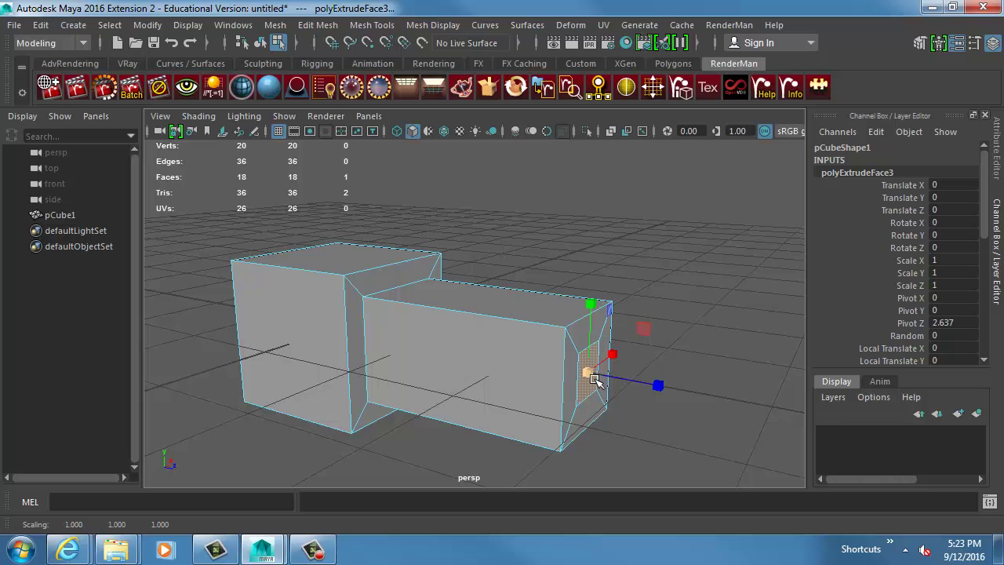
key(ctrl+e)
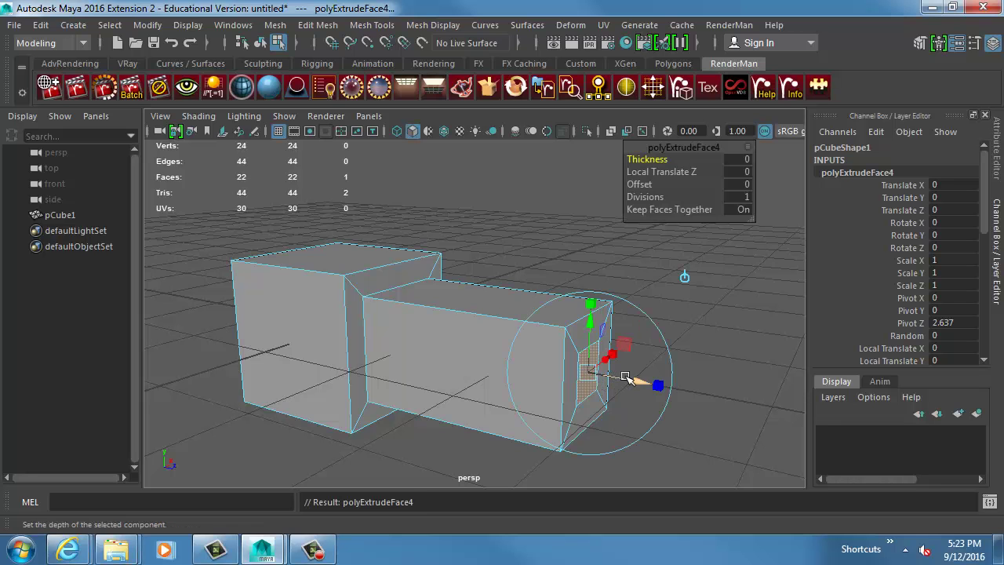
drag(626, 378, 714, 397)
alt+middle_drag(715, 397, 357, 330)
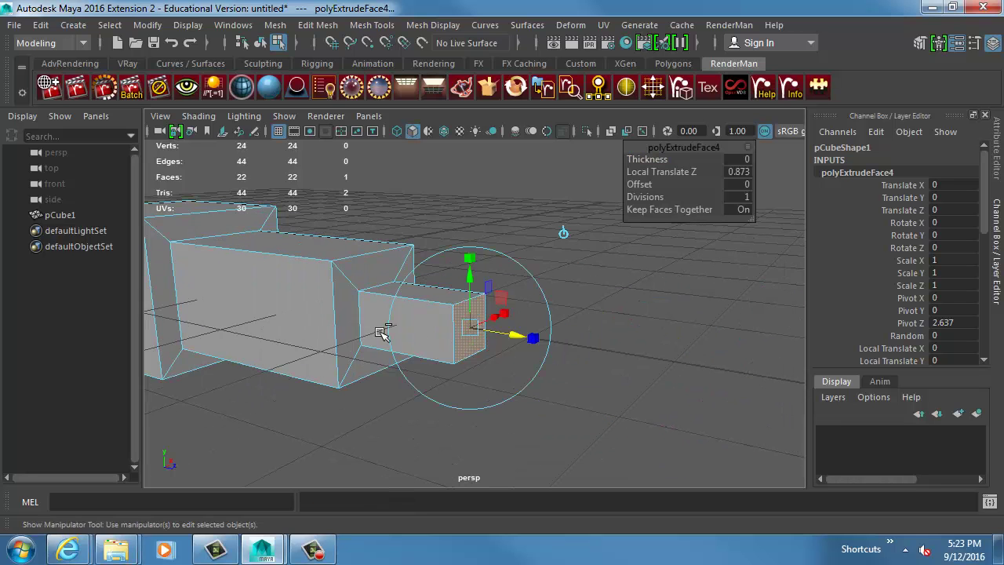
Extrude the small end face, shrink it to about 0.08, pull out a rod about 0.799 long, and return to object mode.
key(ctrl+e)
click(532, 336)
key(r)
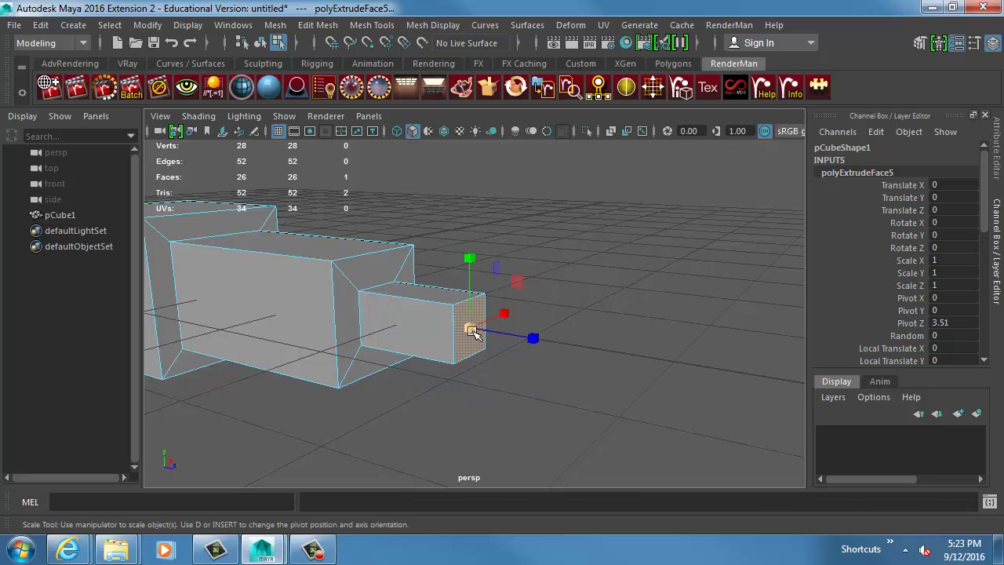
drag(471, 329, 437, 343)
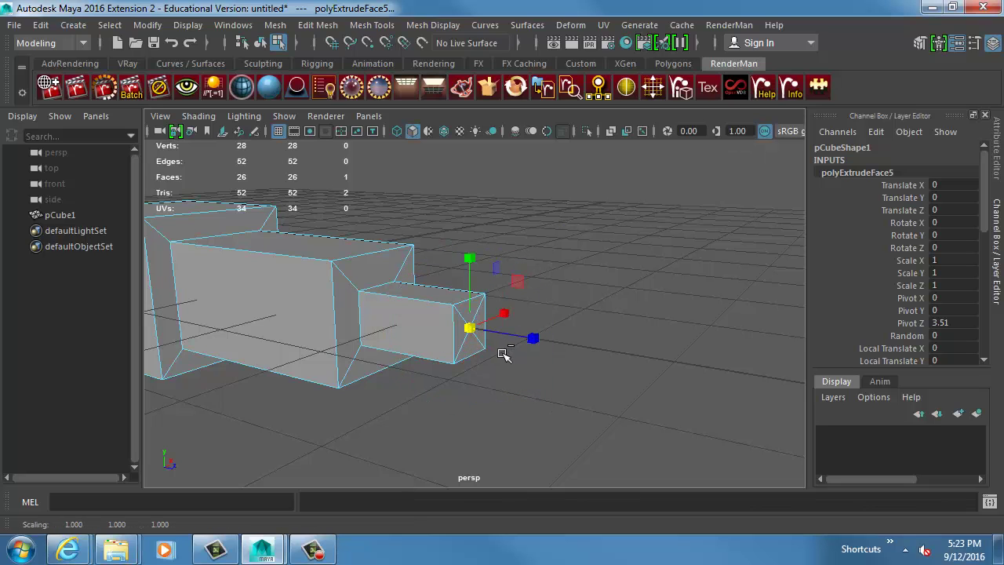
key(ctrl+e)
drag(513, 337, 605, 345)
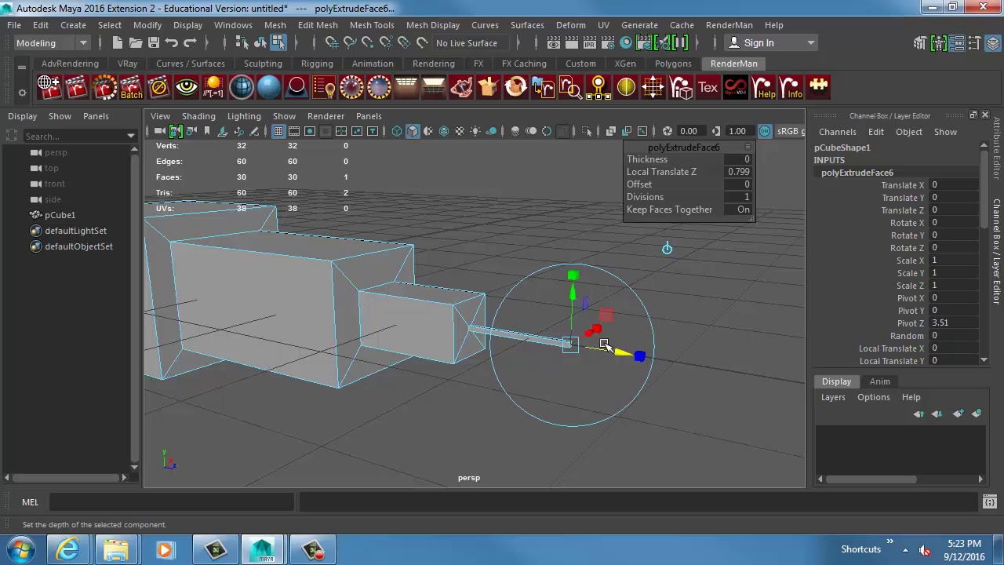
key(F8)
key(q)
alt+middle_drag(391, 299, 490, 274)
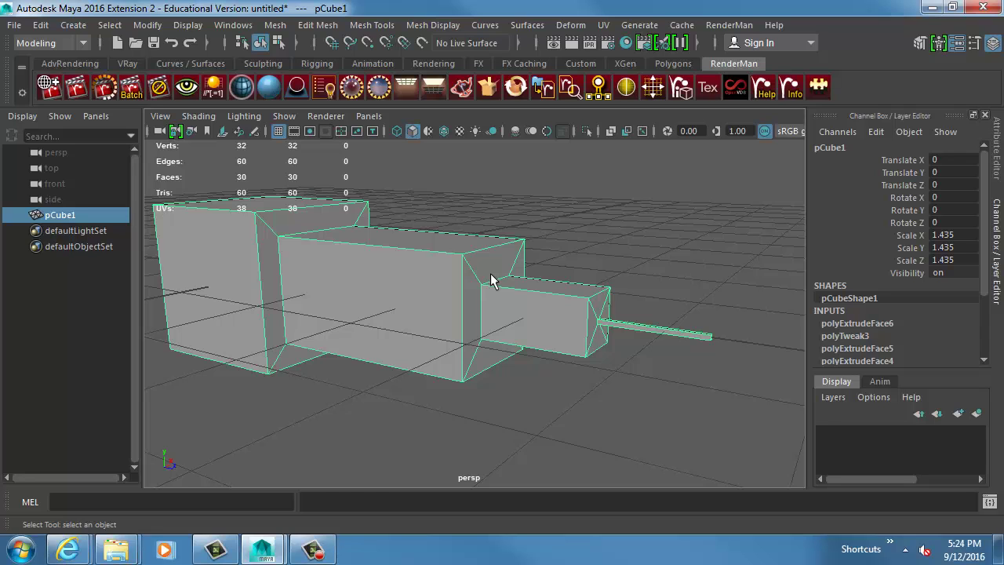
Undo back through the thin rod's extrusion and the inset it grew from.
key(ctrl+z)
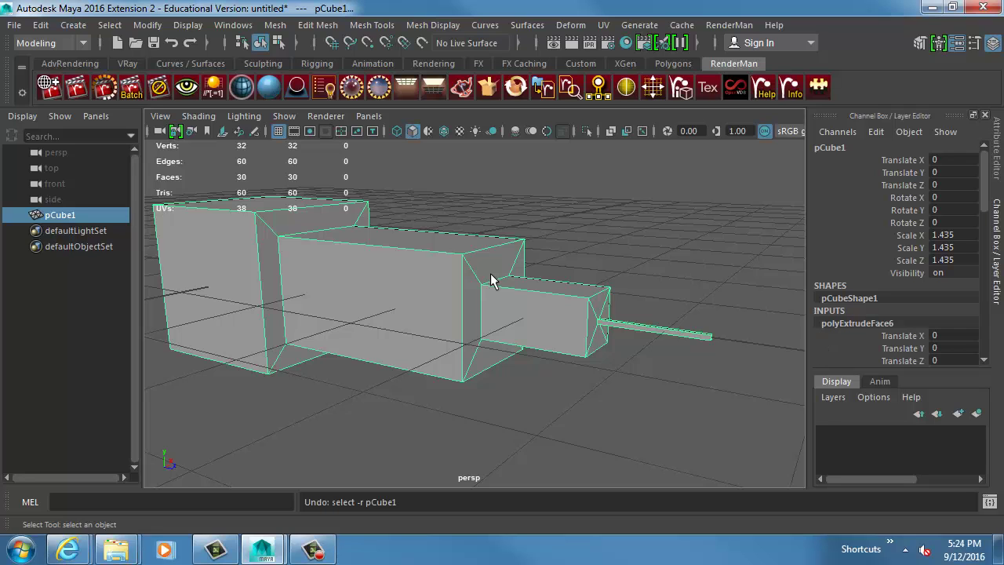
key(ctrl+z)
key(ctrl+z)
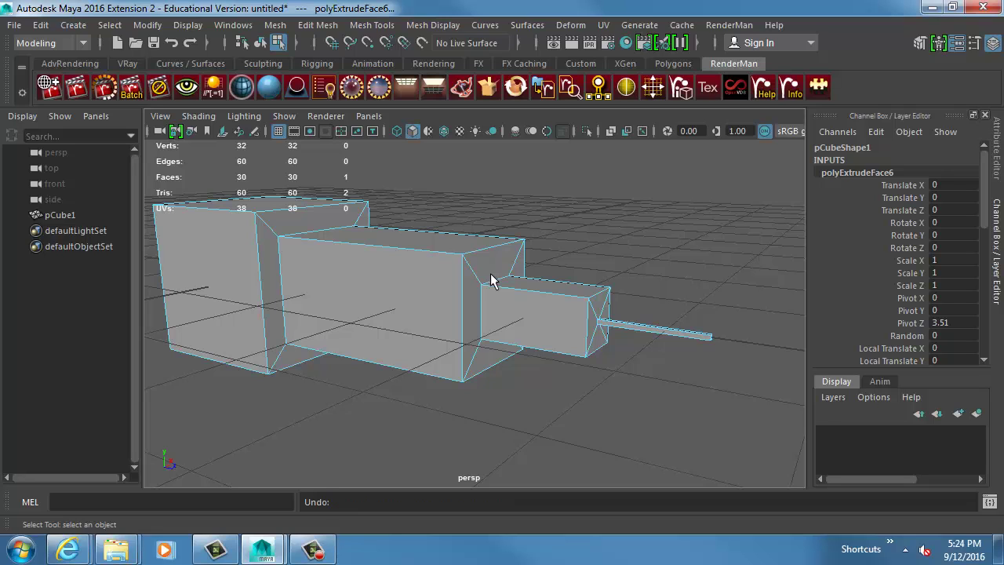
key(ctrl+z)
key(ctrl+z)
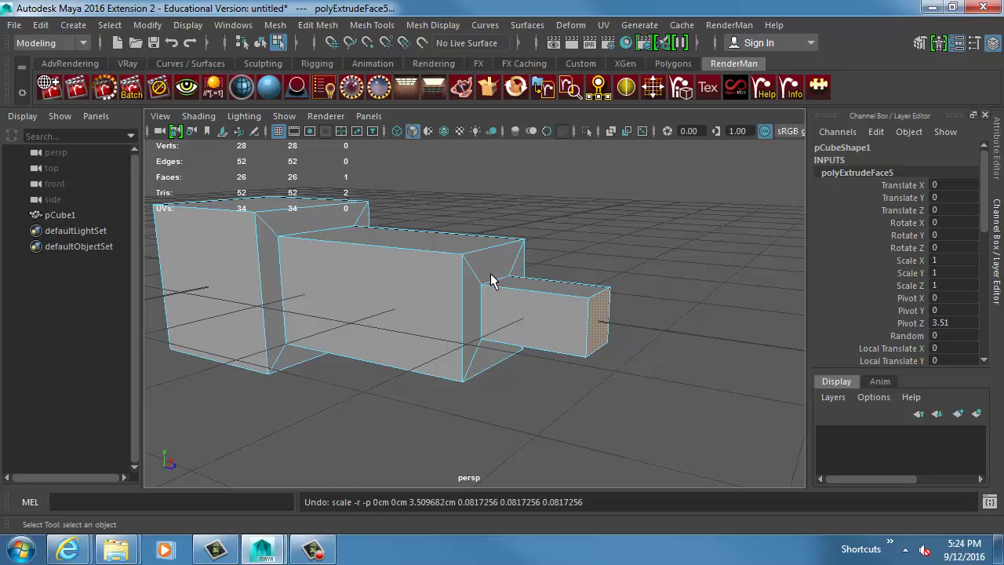
key(ctrl+z)
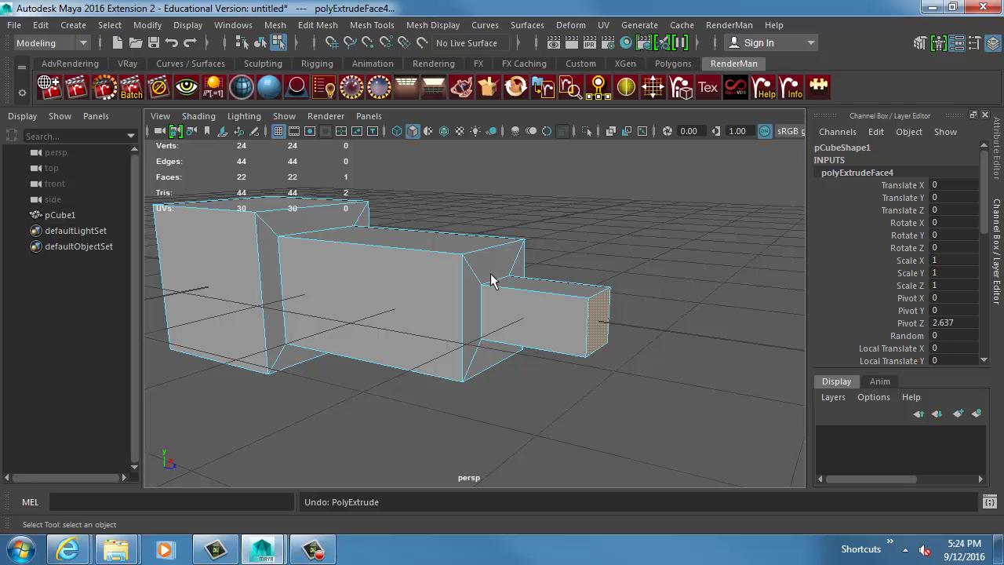
Undo the smaller block's extrusion and the inset on the larger block's end face.
key(ctrl+z)
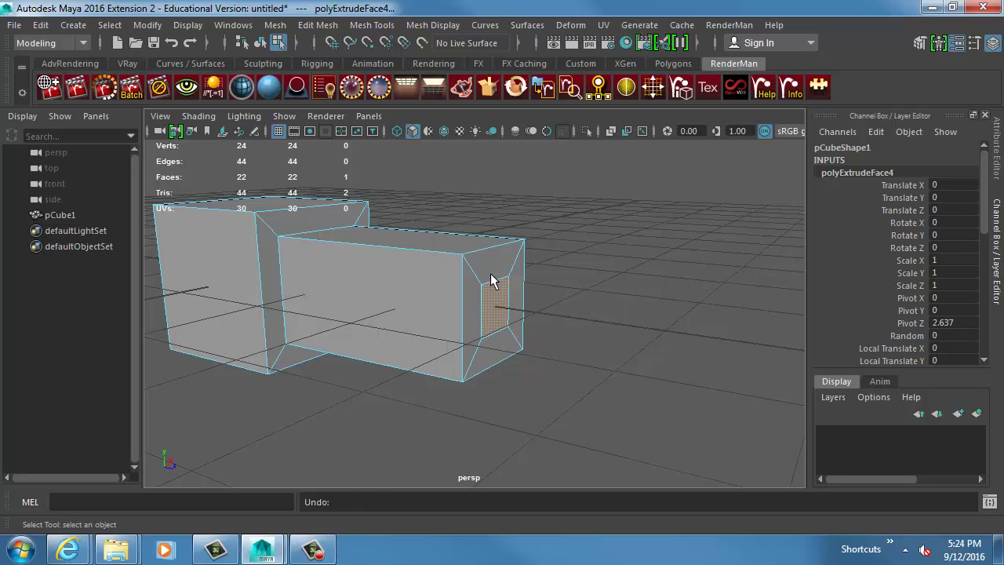
key(ctrl+z)
key(ctrl+z)
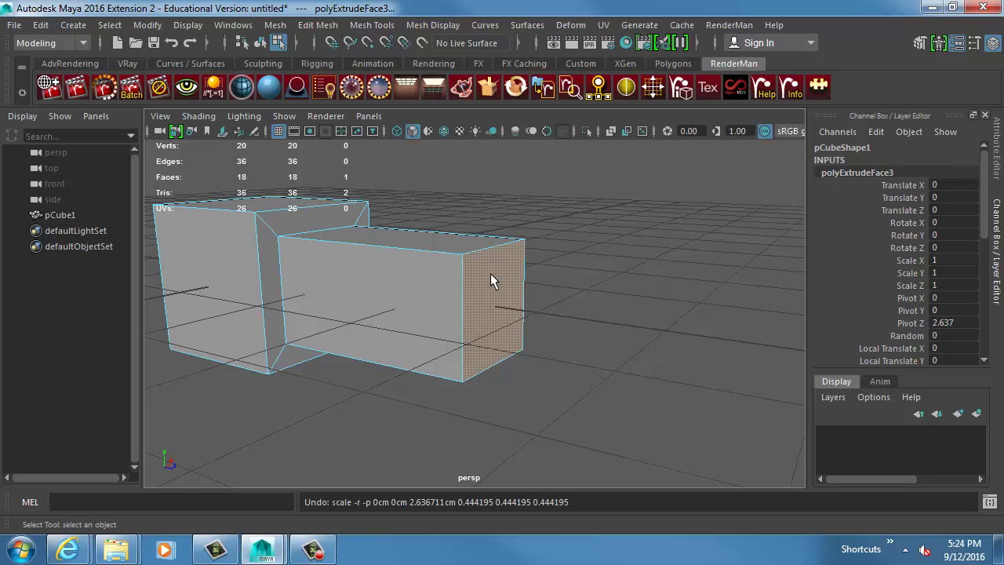
key(ctrl+z)
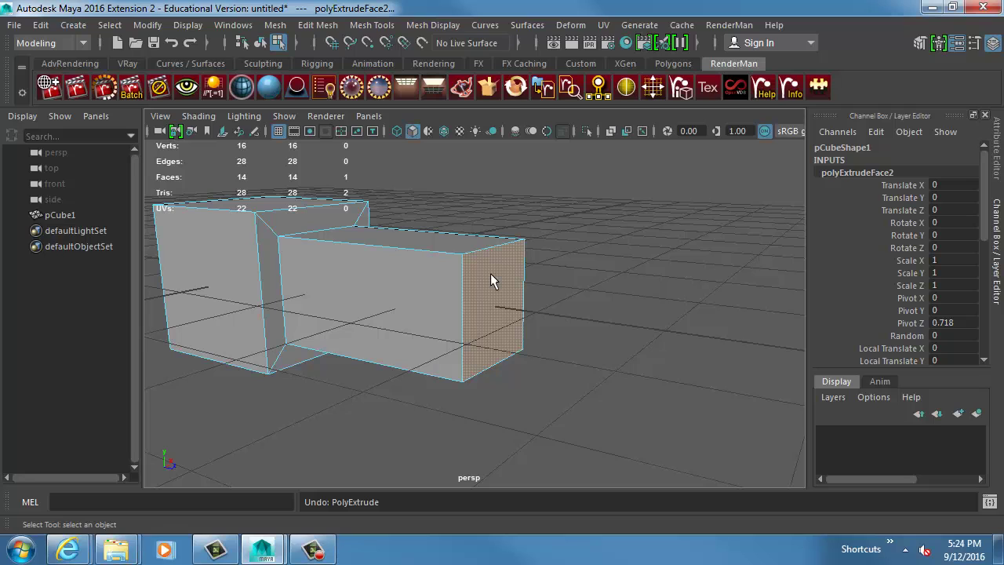
Undo the larger block's outward extrusion and the inward scaling on the cube's face.
key(ctrl+z)
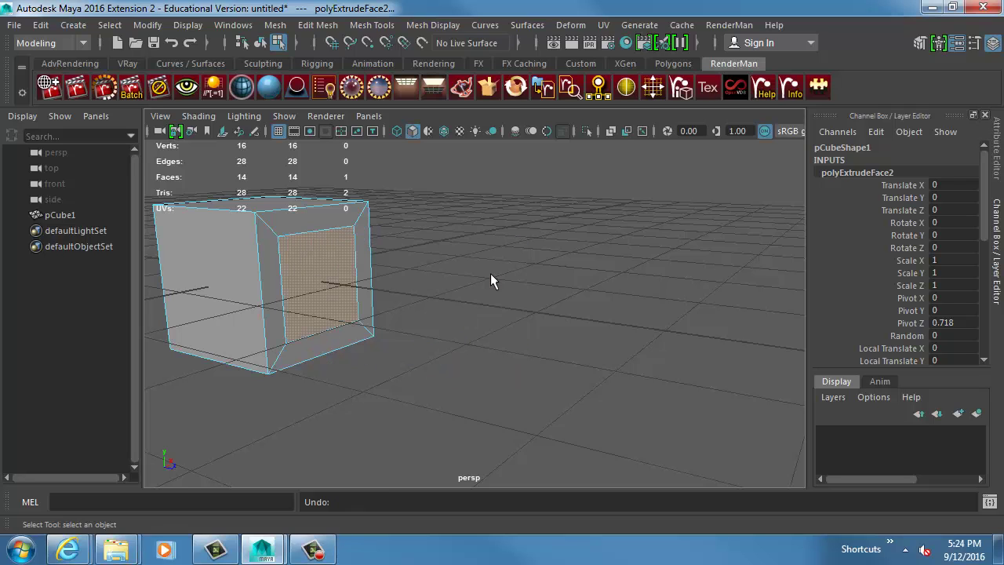
key(ctrl+z)
key(ctrl+z)
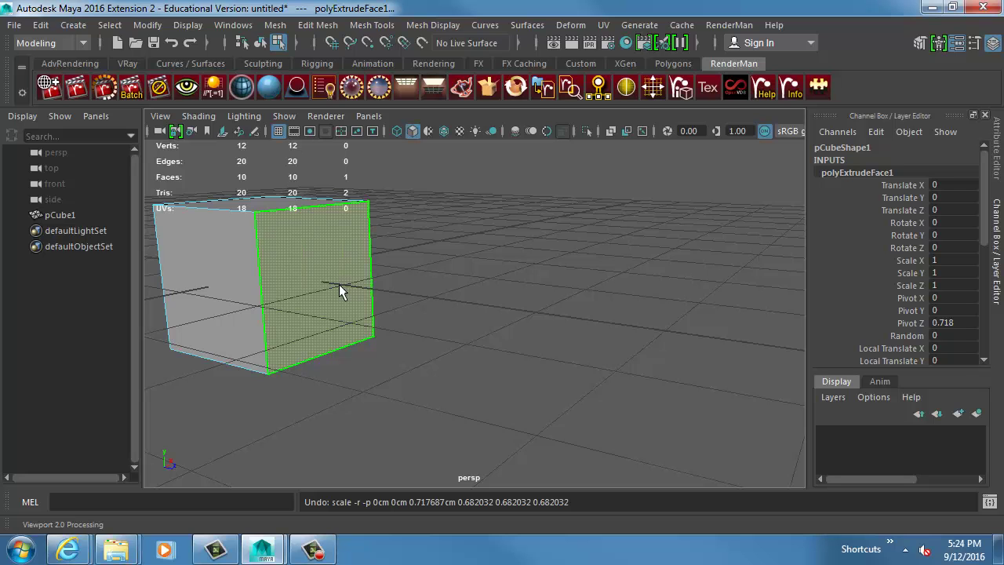
Return to object mode and compare the cube's smooth preview with its unsmoothed display.
right_drag(339, 284, 421, 75)
click(321, 180)
alt+middle_drag(287, 250, 391, 280)
click(357, 271)
key(3)
click(485, 293)
alt+drag(404, 298, 370, 322)
click(372, 299)
key(1)
key(3)
key(1)
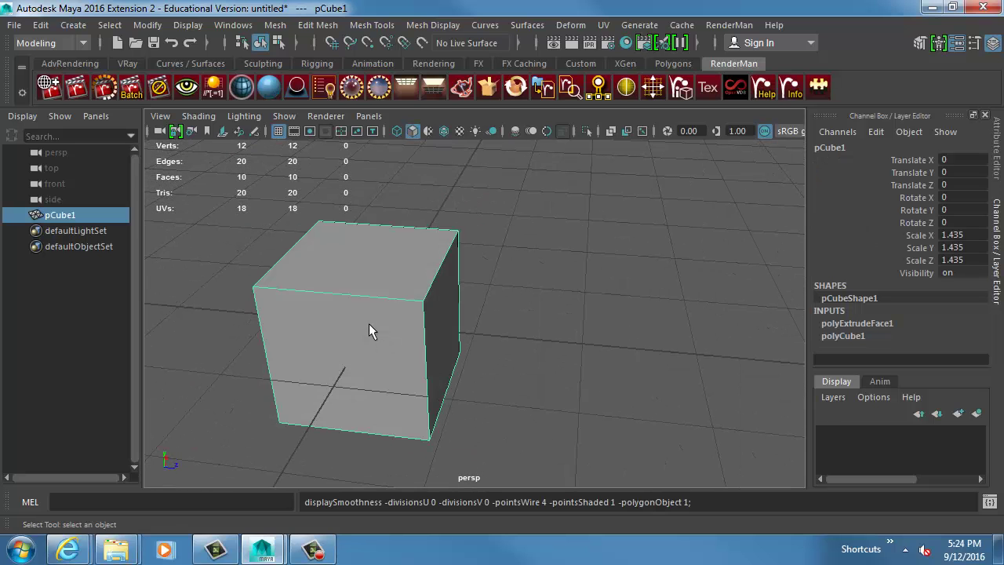
key(3)
key(1)
Extrude the cube's side face, scale it inward, and extrude the inset face outward into an arm.
right_drag(385, 161, 431, 165)
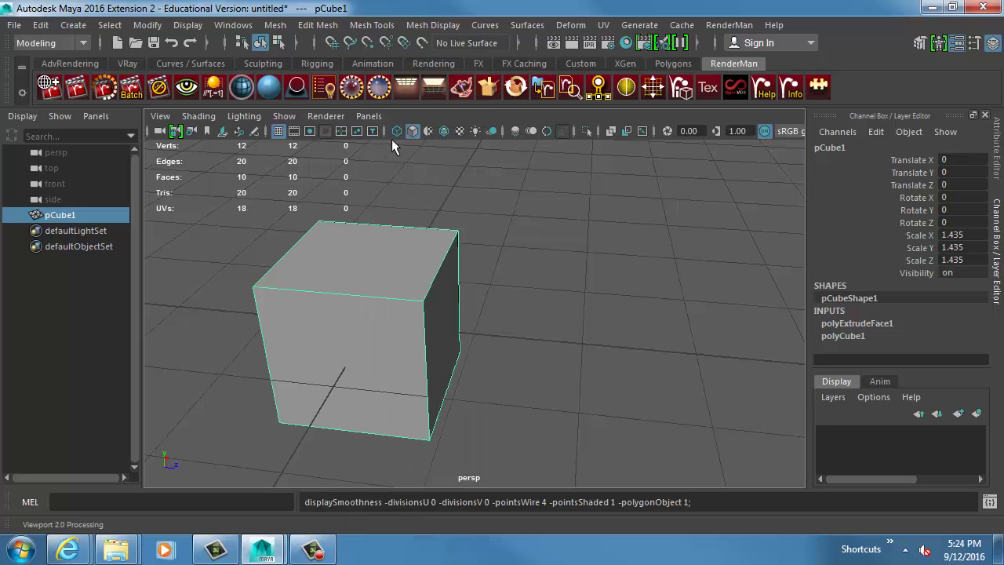
click(448, 292)
key(ctrl+e)
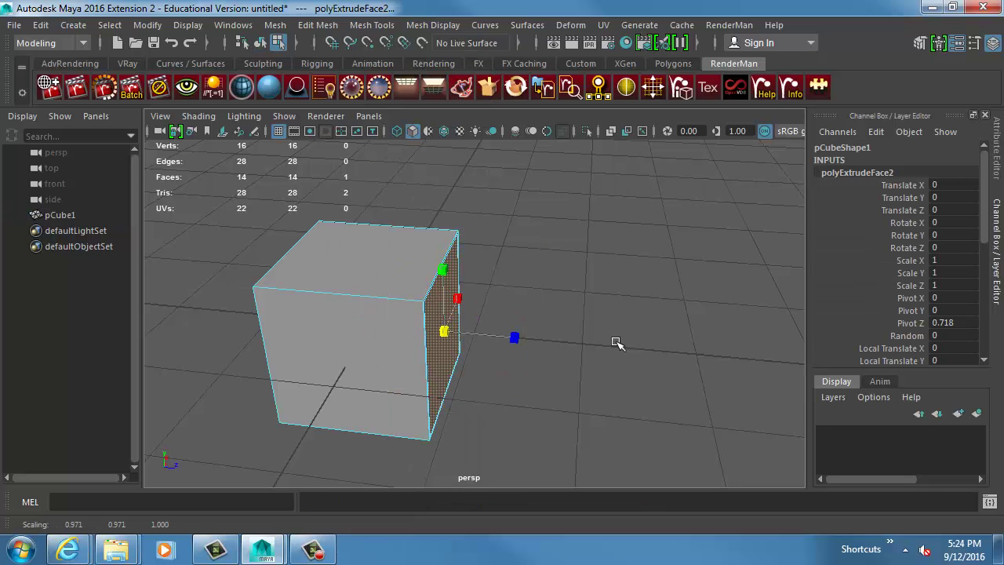
key(ctrl+e)
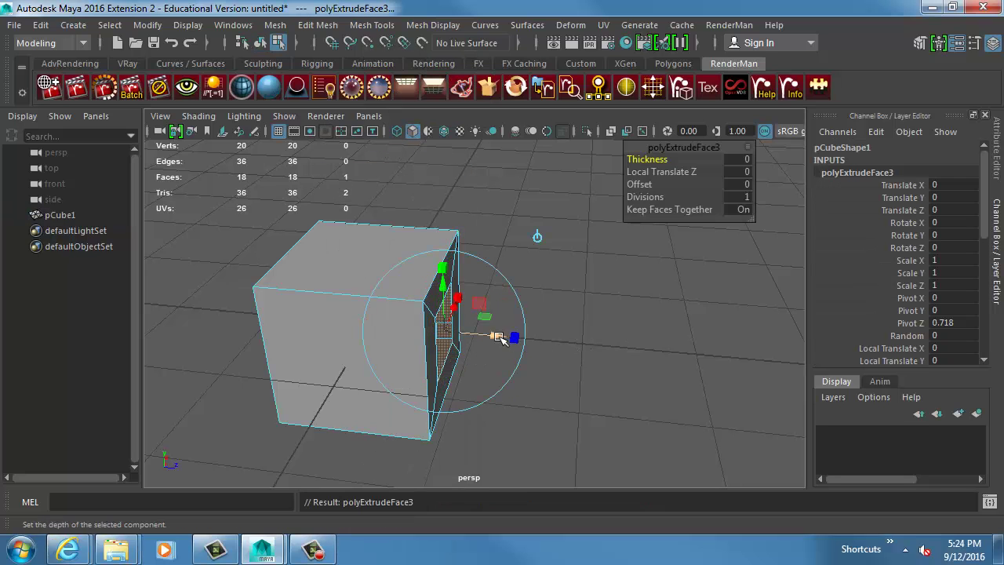
drag(515, 340, 669, 336)
alt+drag(598, 341, 560, 352)
Return to object mode and inspect the mesh in smooth preview before restoring its unsmoothed display.
right_drag(430, 333, 451, 309)
alt+drag(455, 325, 250, 286)
alt+drag(394, 280, 478, 332)
alt+right_drag(478, 332, 549, 336)
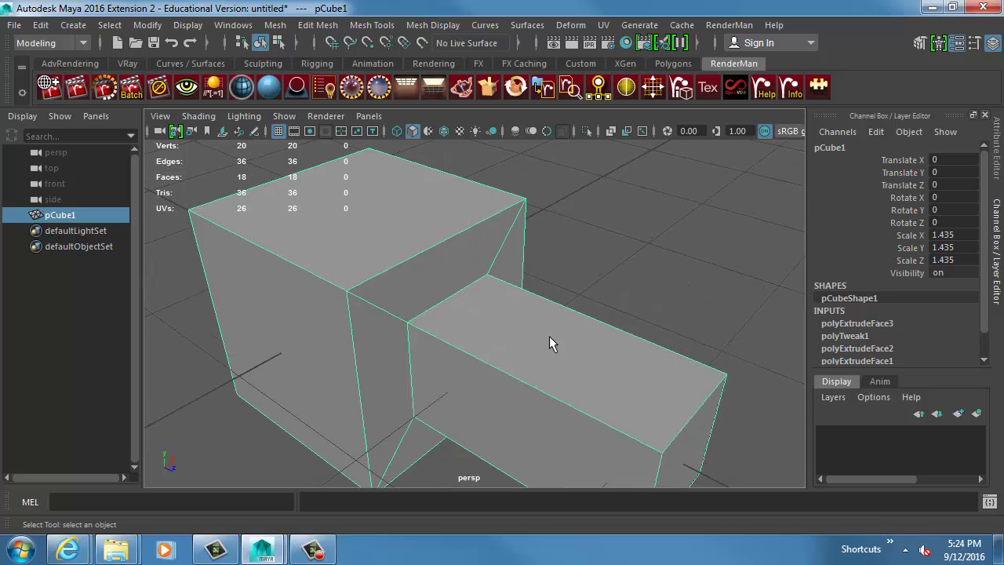
key(3)
alt+drag(620, 341, 511, 276)
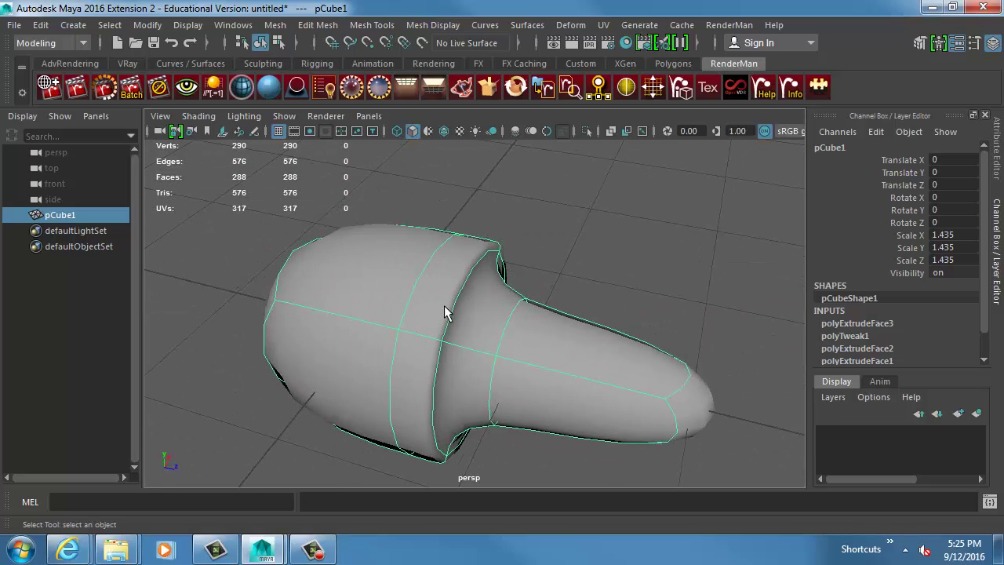
key(1)
alt+drag(538, 330, 397, 271)
Select the three connected top faces of the block, bevelled transition and arm, and extrude them about 0.679 along local Z.
right_click(400, 310)
right_drag(401, 217, 397, 141)
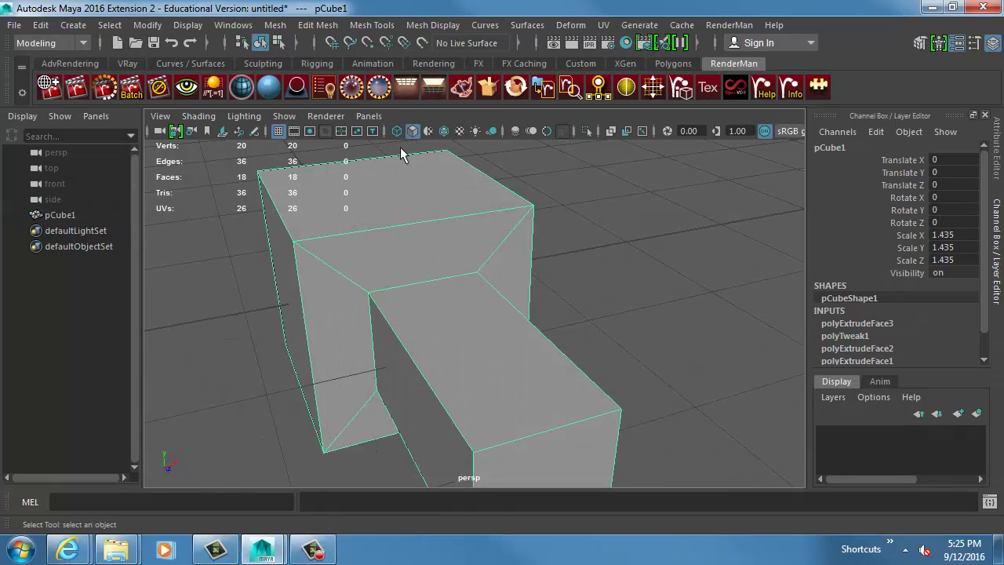
click(405, 252)
shift+click(440, 305)
shift+click(382, 195)
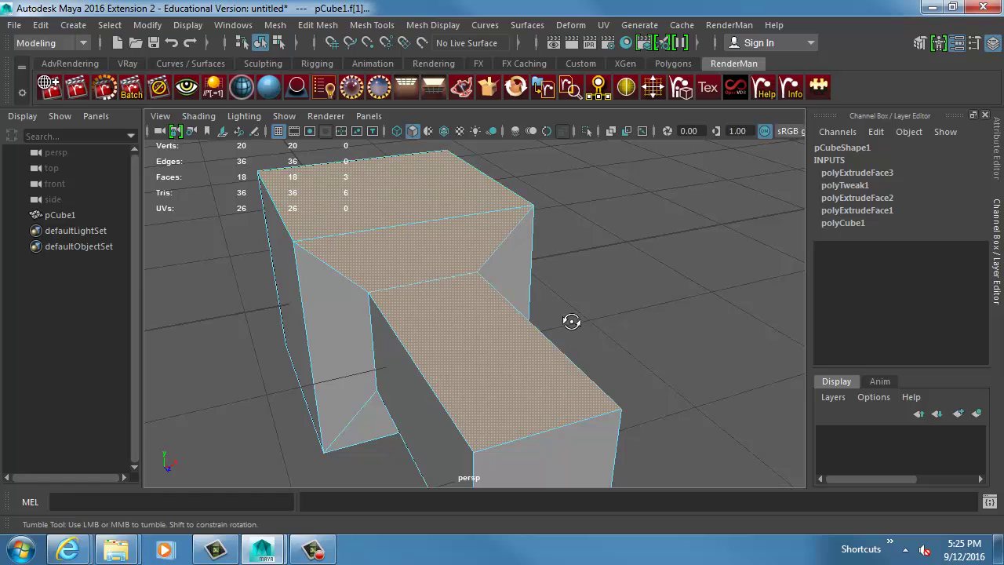
alt+drag(569, 320, 419, 341)
key(ctrl+e)
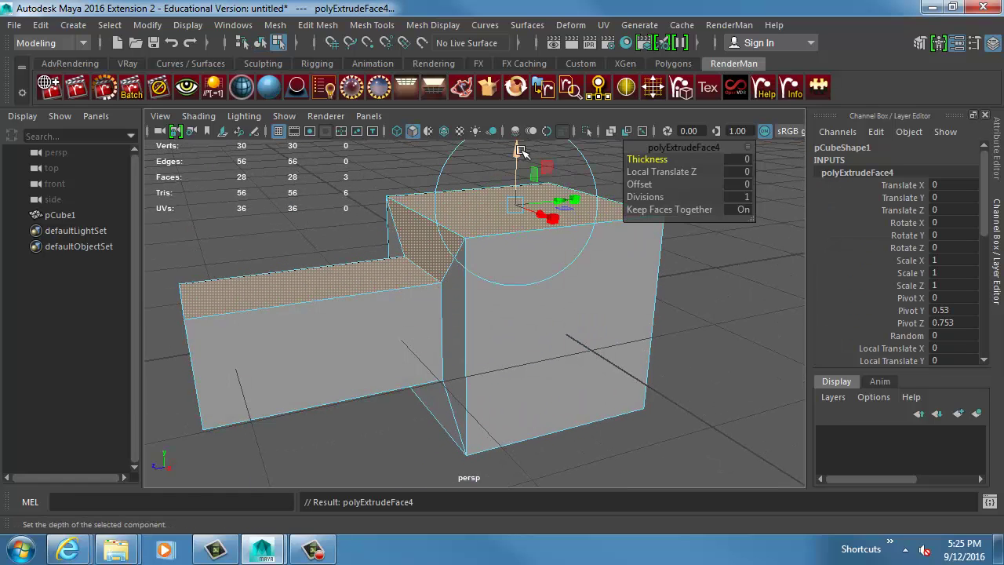
drag(517, 150, 510, 43)
alt+drag(492, 206, 464, 367)
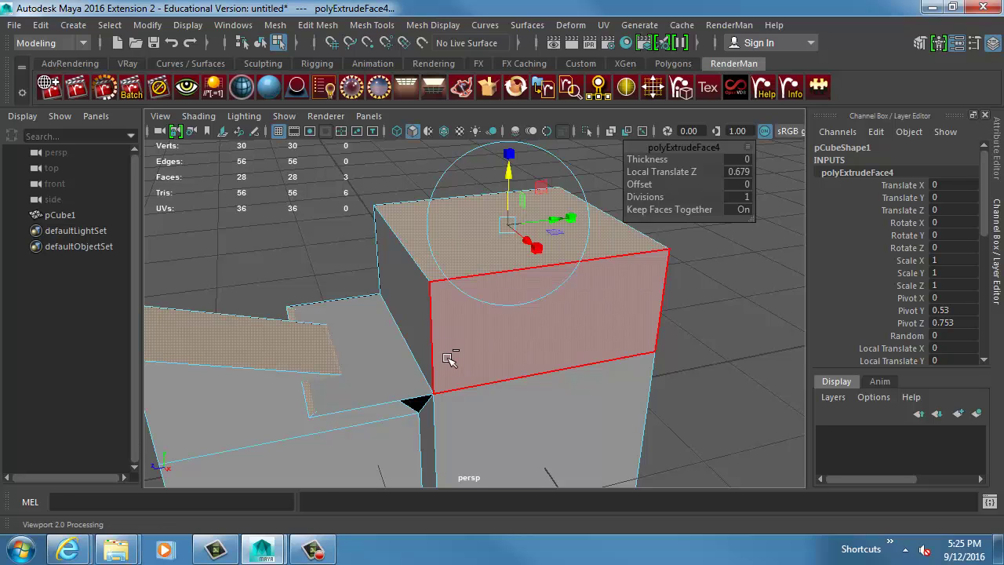
Undo the extrusion of the three top faces and return to object mode.
key(ctrl+z)
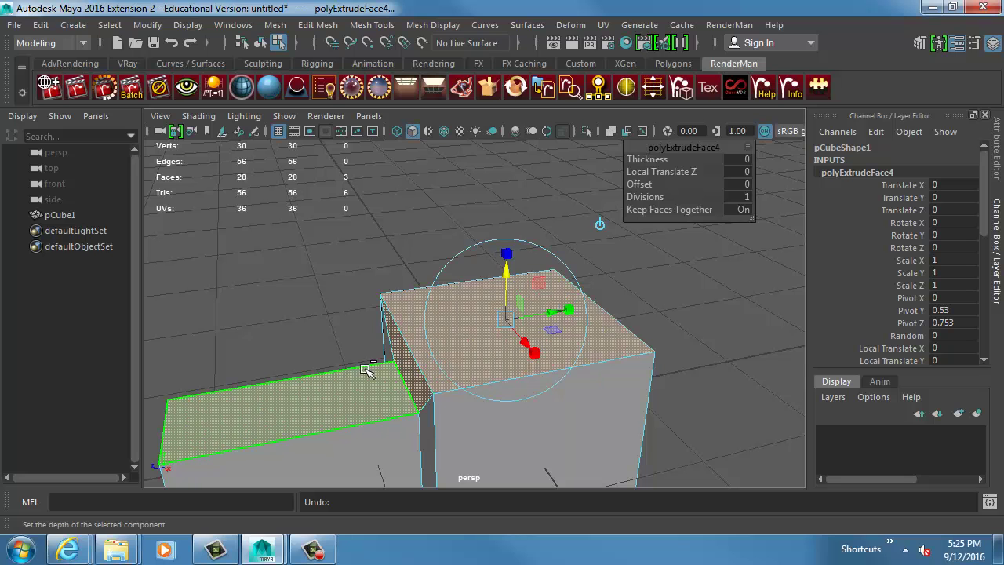
key(ctrl+z)
key(ctrl+z)
right_drag(365, 380, 427, 336)
scroll(497, 358, down, 4)
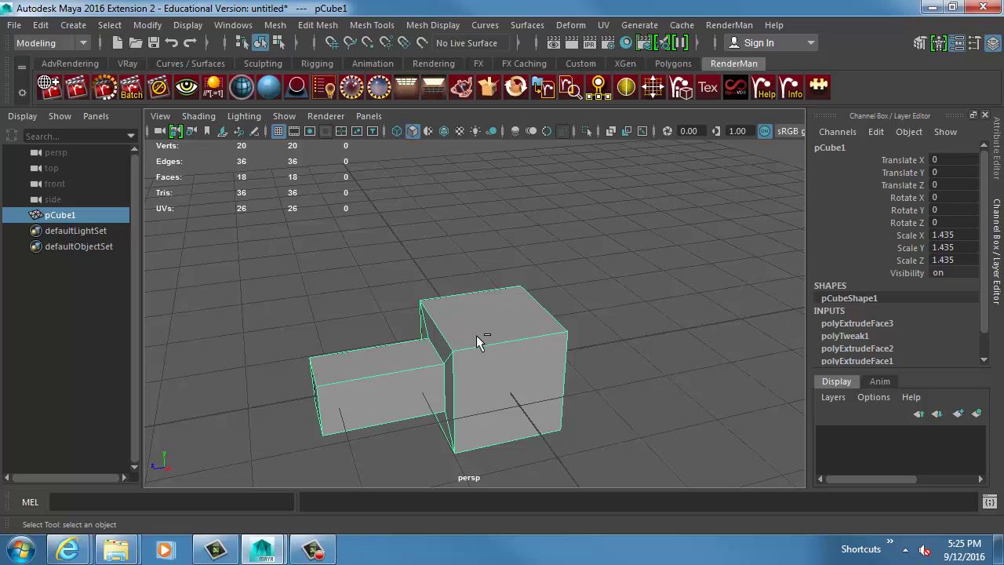
Duplicate the whole mesh, move the copy to about -4.033 on X, and select the original for comparison.
key(ctrl+d)
key(w)
drag(516, 404, 431, 265)
alt+drag(413, 287, 594, 322)
alt+right_drag(594, 323, 664, 317)
click(666, 316)
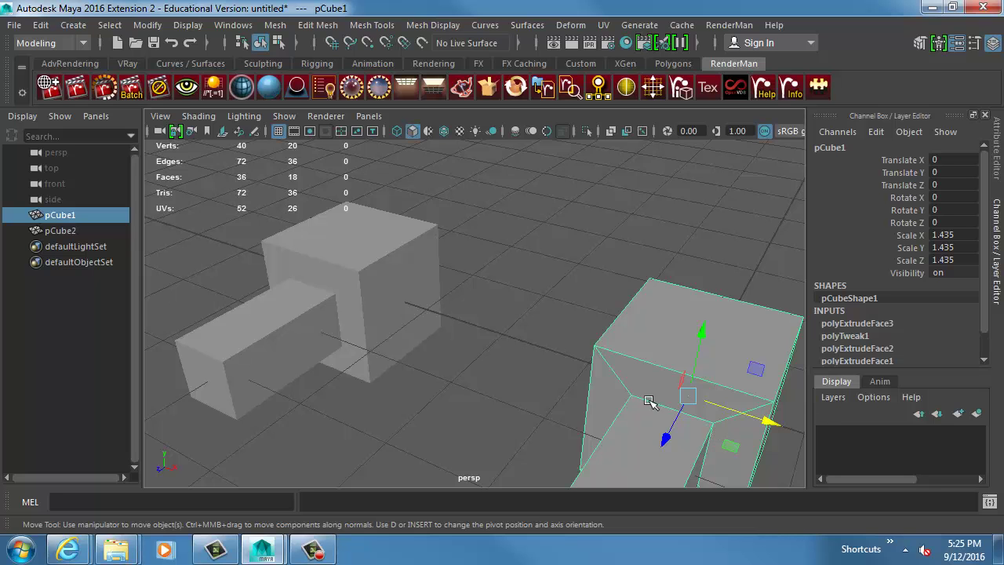
Merge the duplicate mesh's vertices with a threshold of 0.01, keeping the option to always merge for two vertices.
click(345, 314)
key(f)
alt+drag(686, 367, 531, 314)
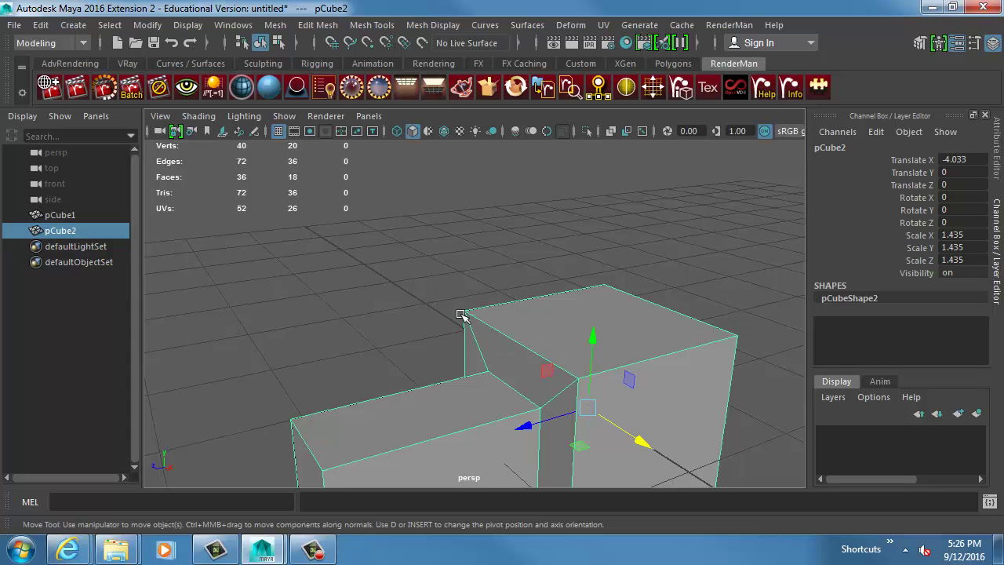
alt+drag(511, 341, 394, 117)
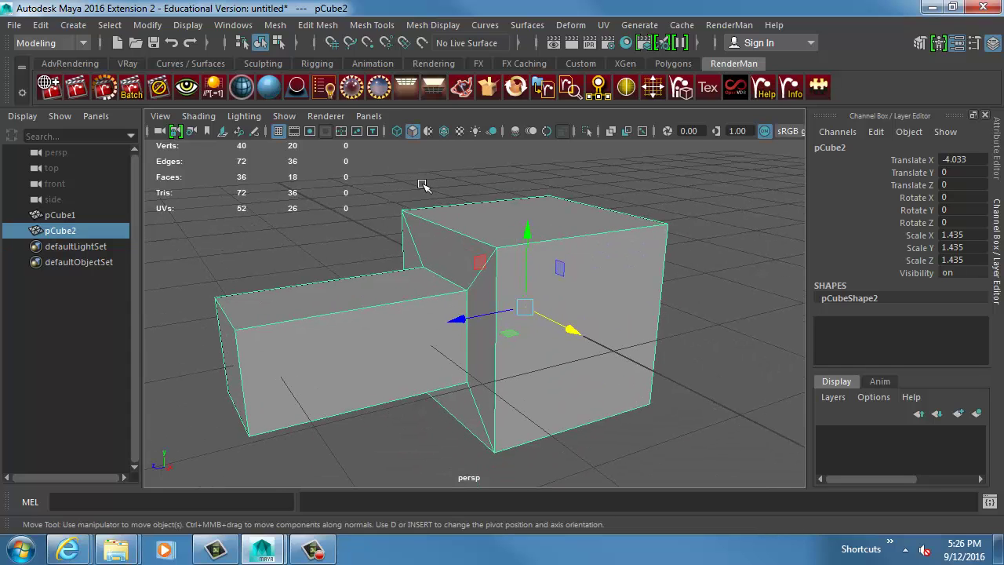
click(318, 24)
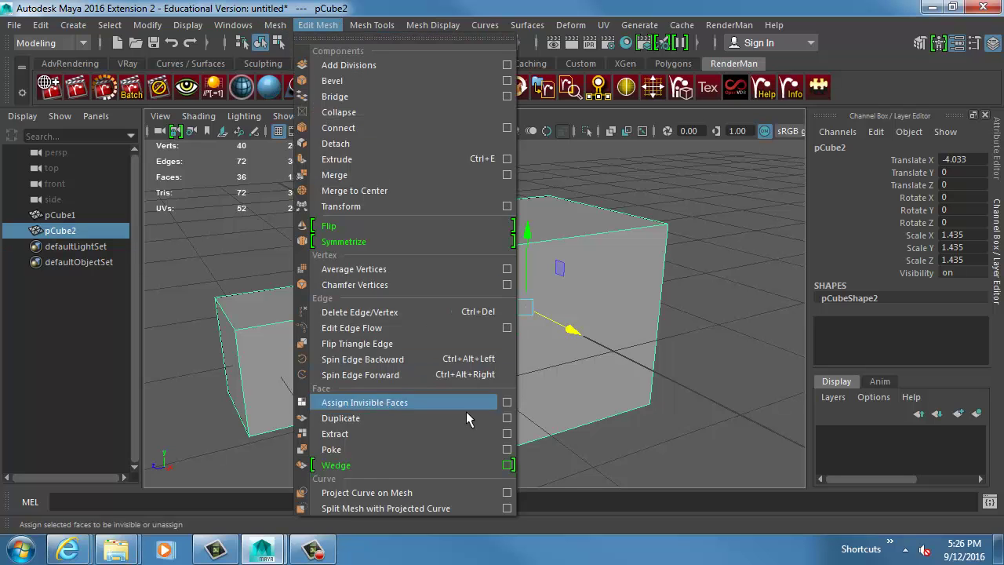
click(509, 174)
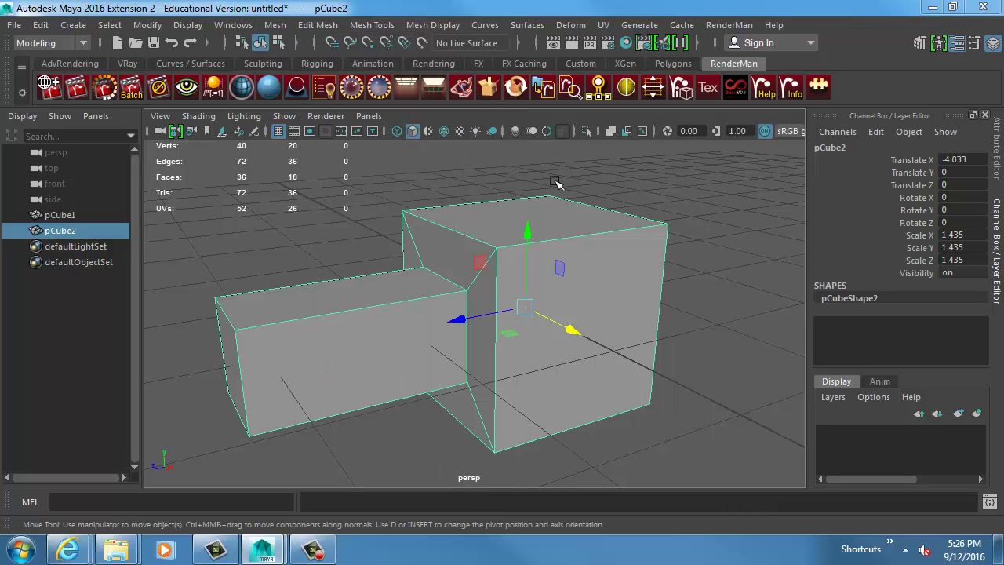
drag(973, 141, 446, 115)
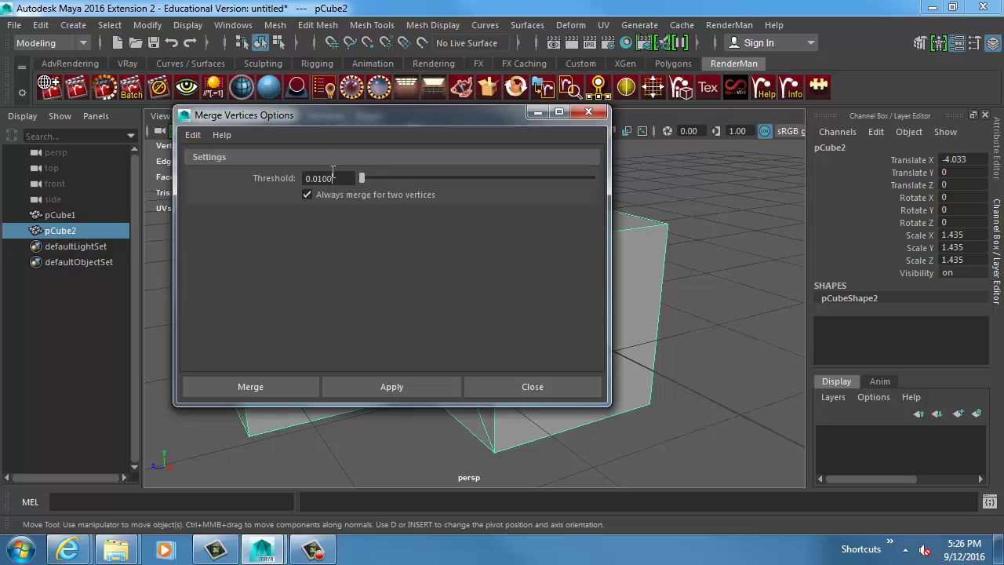
drag(333, 179, 311, 178)
drag(421, 121, 956, 84)
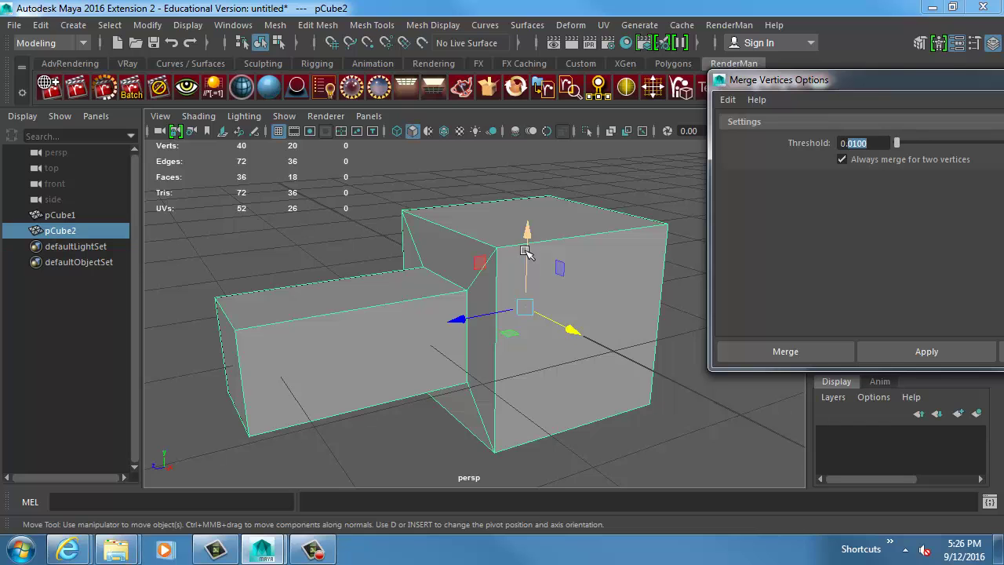
drag(778, 85, 436, 34)
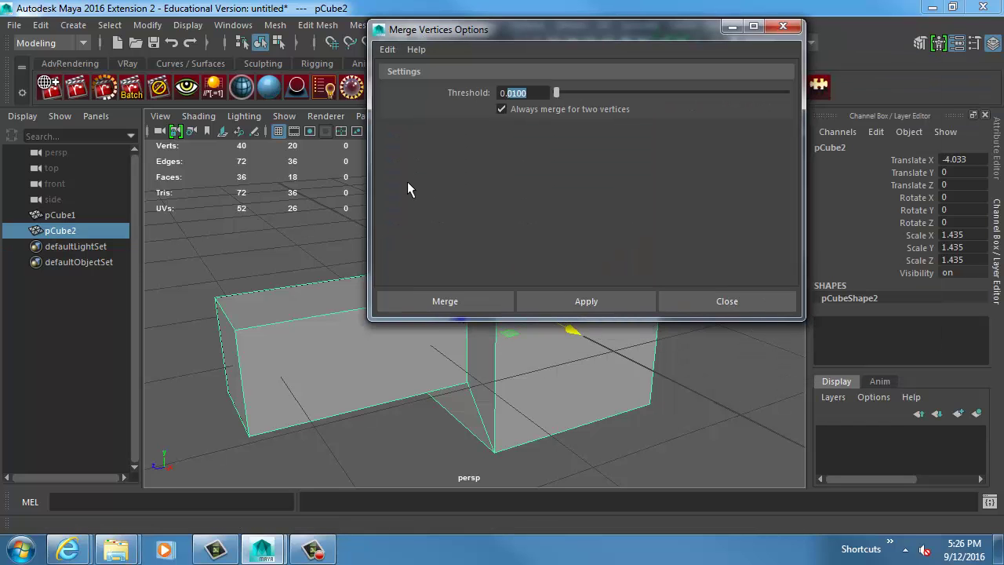
click(430, 298)
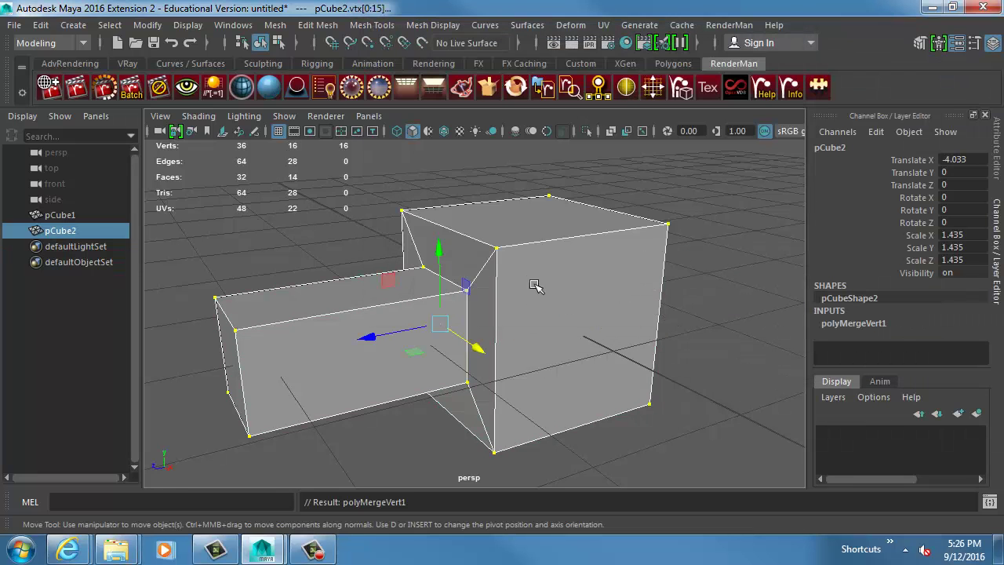
Return to object mode and show both the merged duplicate and the original in smooth preview.
right_drag(531, 97, 596, 75)
click(555, 231)
key(3)
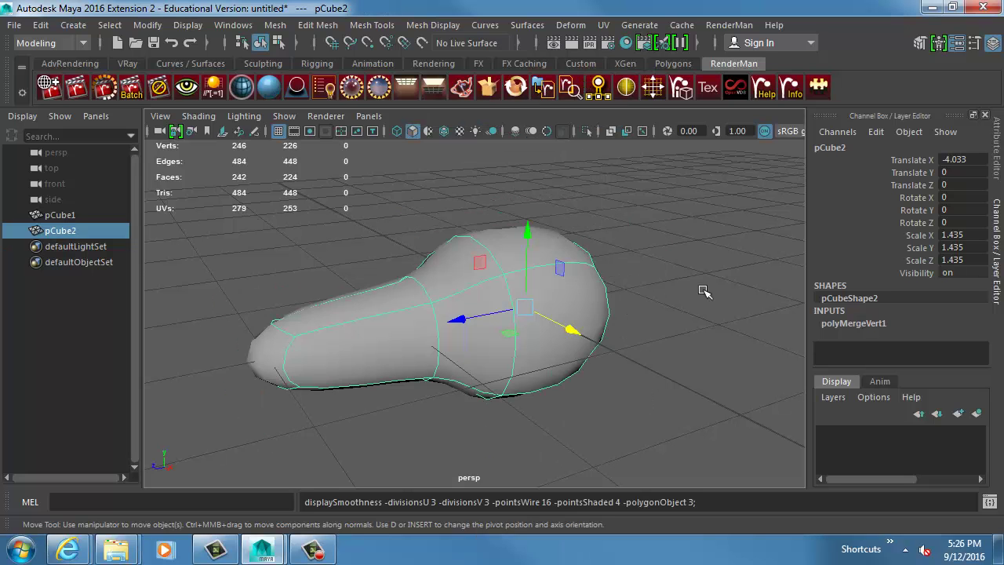
alt+middle_drag(717, 328, 520, 307)
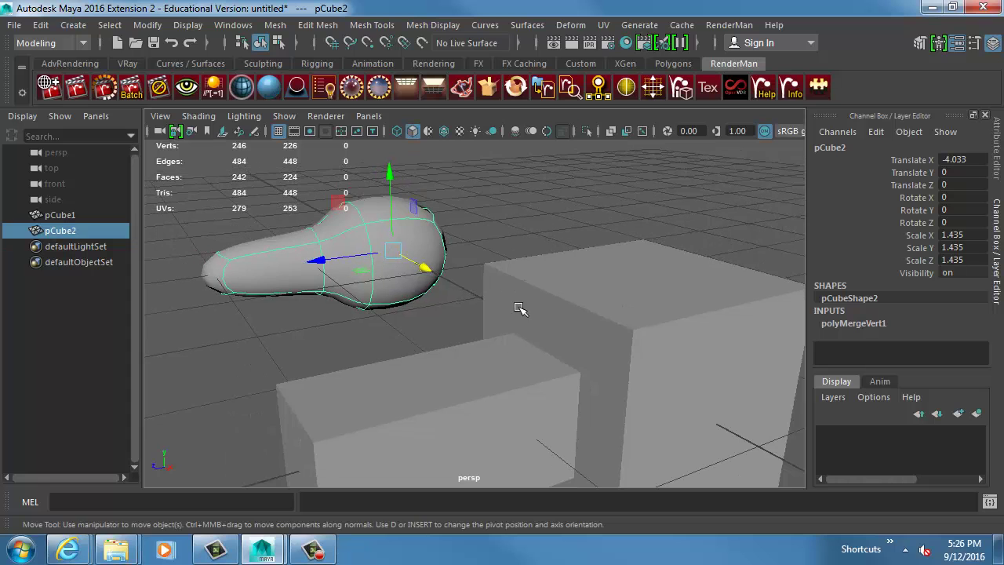
click(553, 339)
key(3)
click(557, 239)
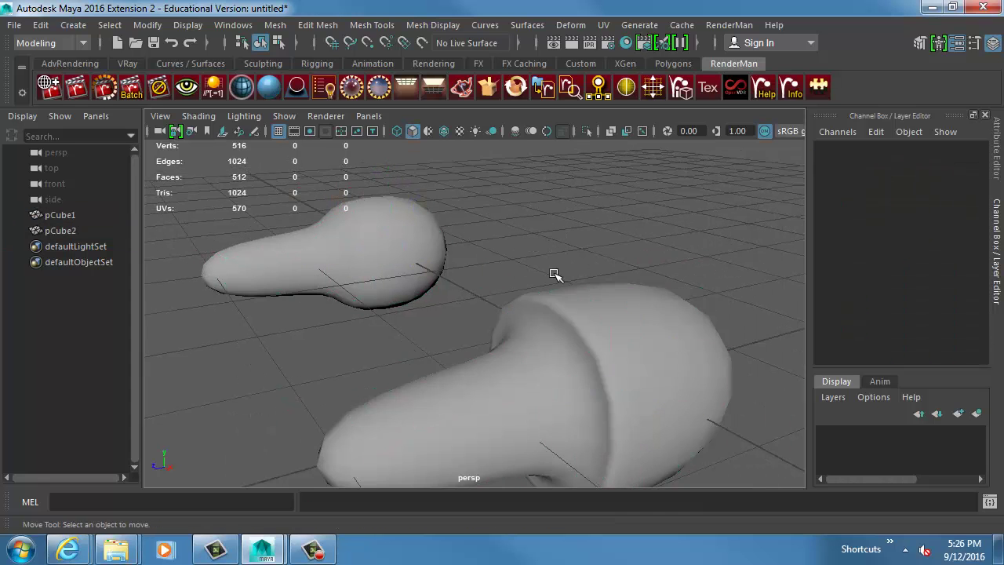
alt+drag(557, 239, 577, 275)
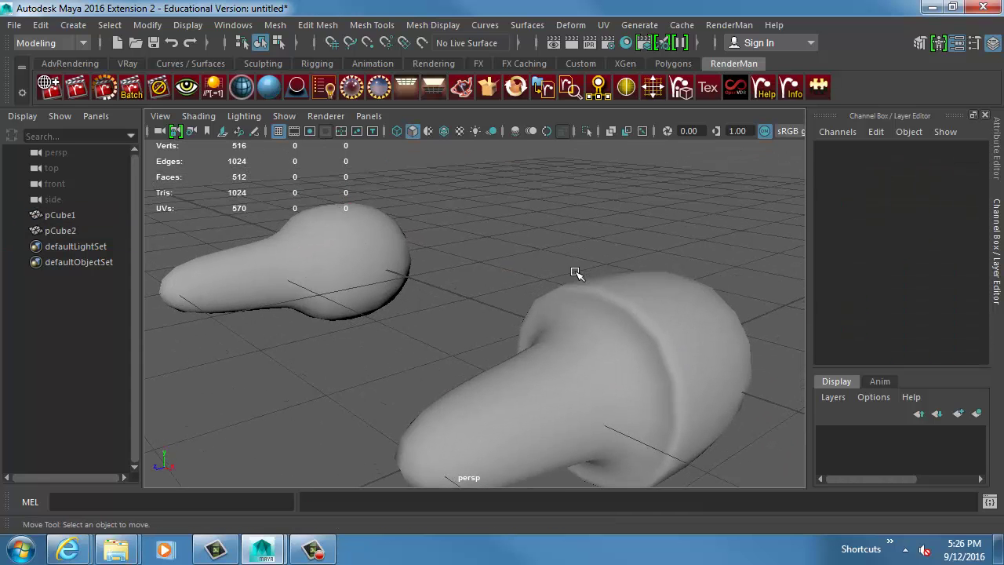
Toggle the original's smooth preview and compare its ridge with the merged duplicate's surface from several angles.
click(581, 314)
key(1)
key(3)
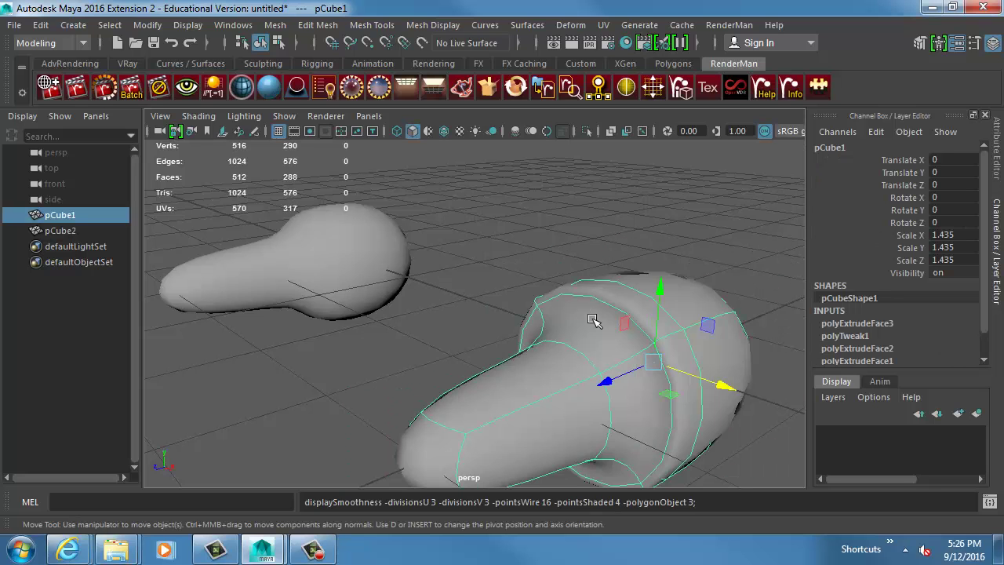
click(570, 283)
click(537, 337)
alt+drag(451, 367, 587, 335)
click(550, 347)
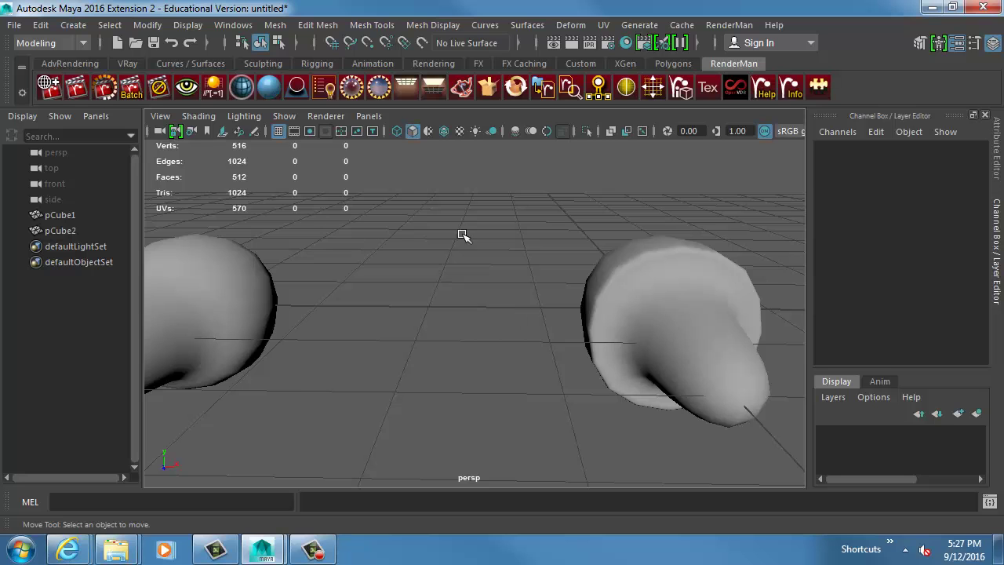
alt+drag(462, 236, 441, 316)
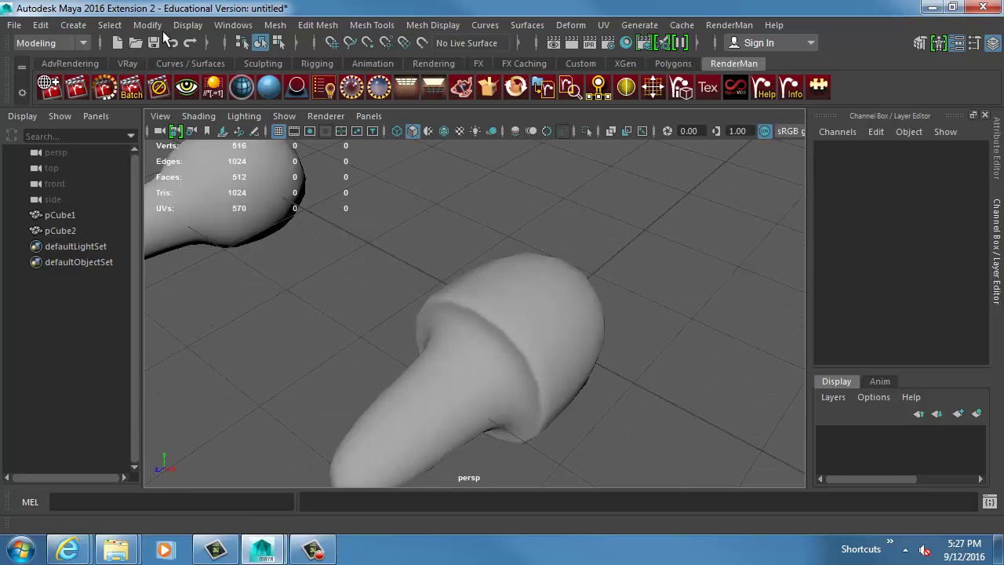
Create a new polygon cube and move it to about -2.112 on X, between the two smoothed meshes.
click(73, 25)
mouse_move(122, 81)
click(291, 114)
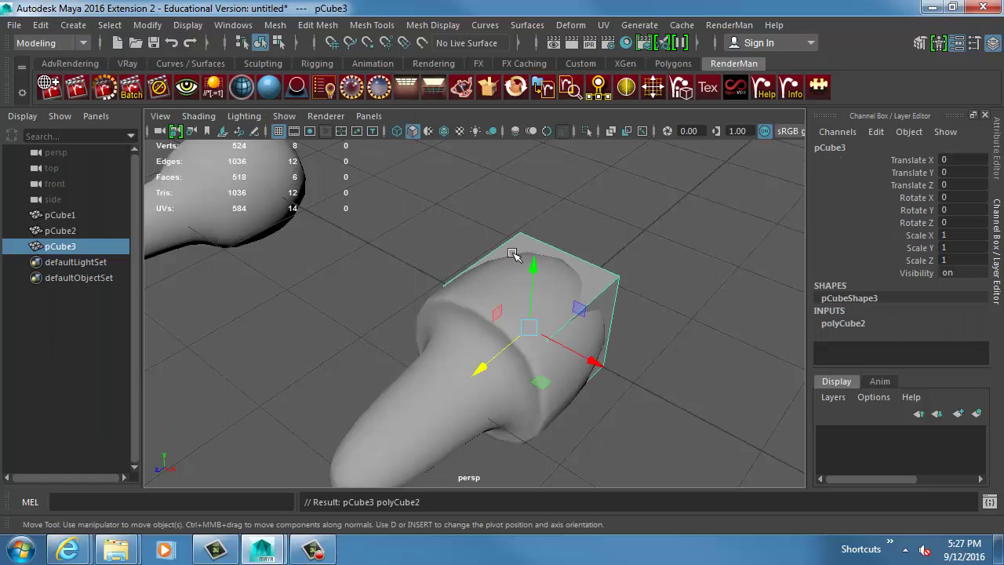
alt+drag(516, 253, 545, 264)
drag(578, 348, 391, 288)
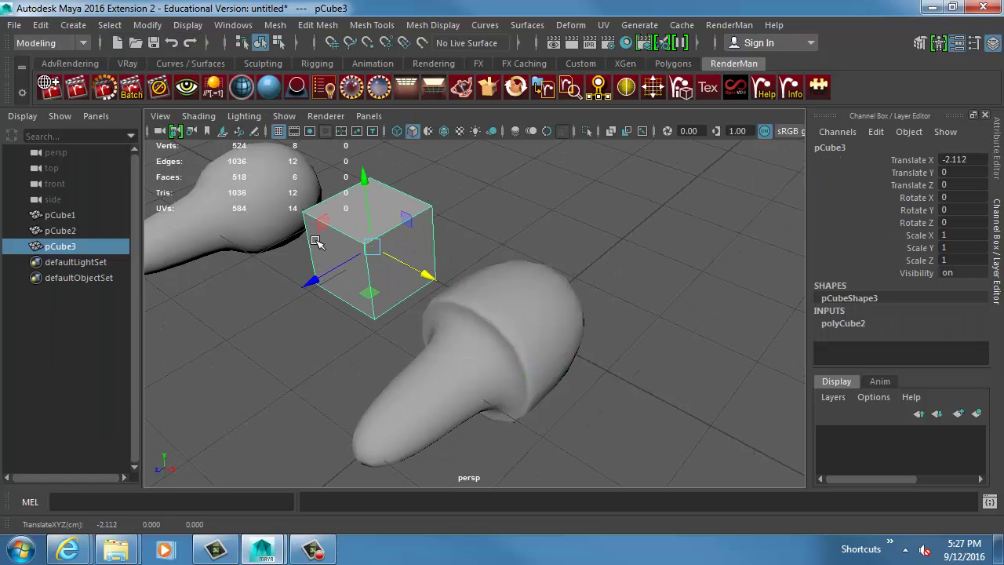
Extrude the new cube's front face, shrink it inward, and extrude the inset face outward about 1.298.
right_drag(319, 242, 314, 271)
click(333, 251)
key(ctrl+e)
key(r)
drag(352, 260, 195, 336)
key(ctrl+e)
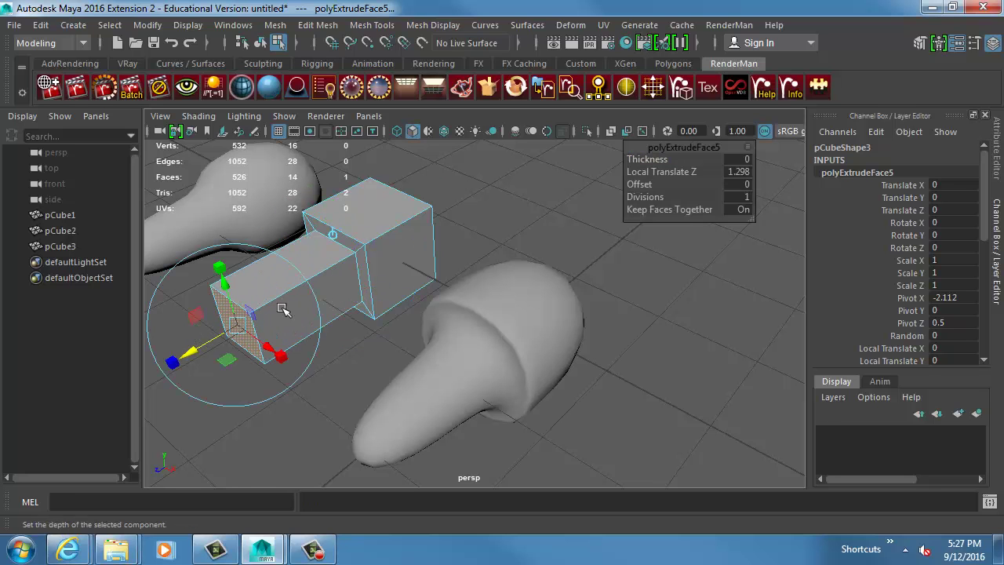
Return to object mode and check the new mesh in smooth preview before restoring its unsmoothed display.
alt+middle_drag(283, 309, 320, 352)
alt+right_drag(321, 353, 471, 360)
alt+middle_drag(471, 361, 469, 362)
right_drag(431, 263, 430, 267)
key(3)
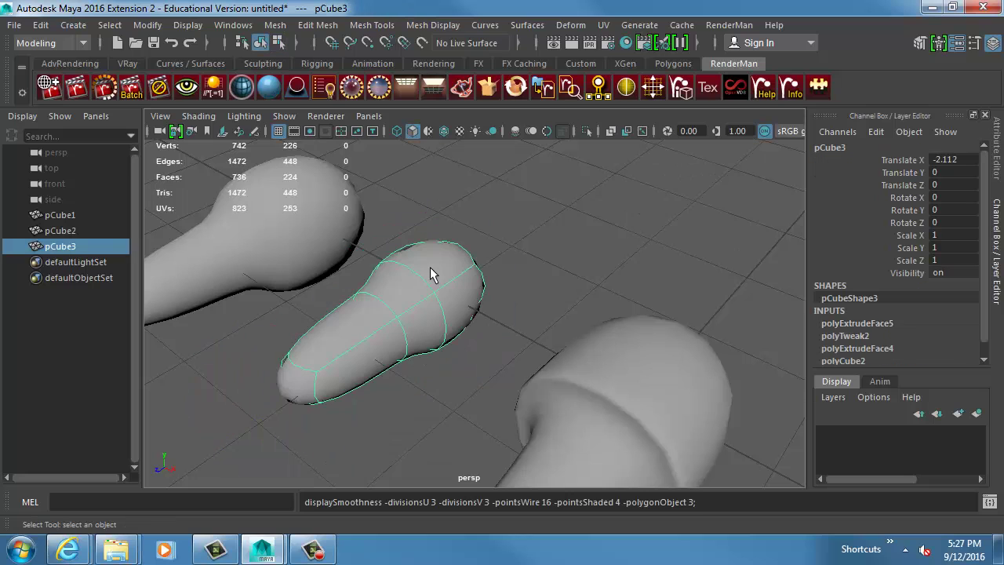
key(1)
alt+right_drag(371, 285, 457, 294)
Bevel the edge loop around the front of the new mesh's large block with a fraction of 0.1.
right_click(370, 266)
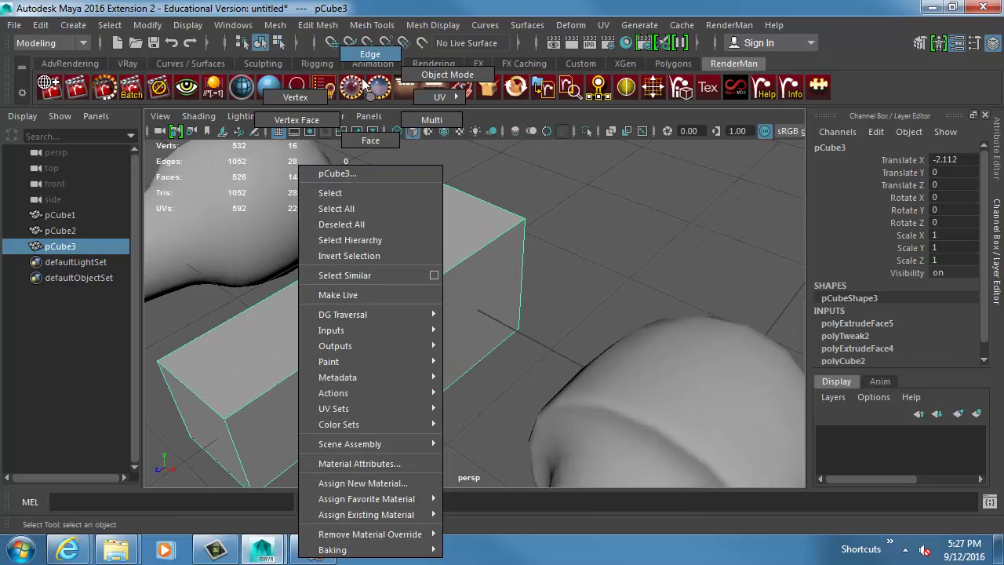
click(363, 58)
click(395, 278)
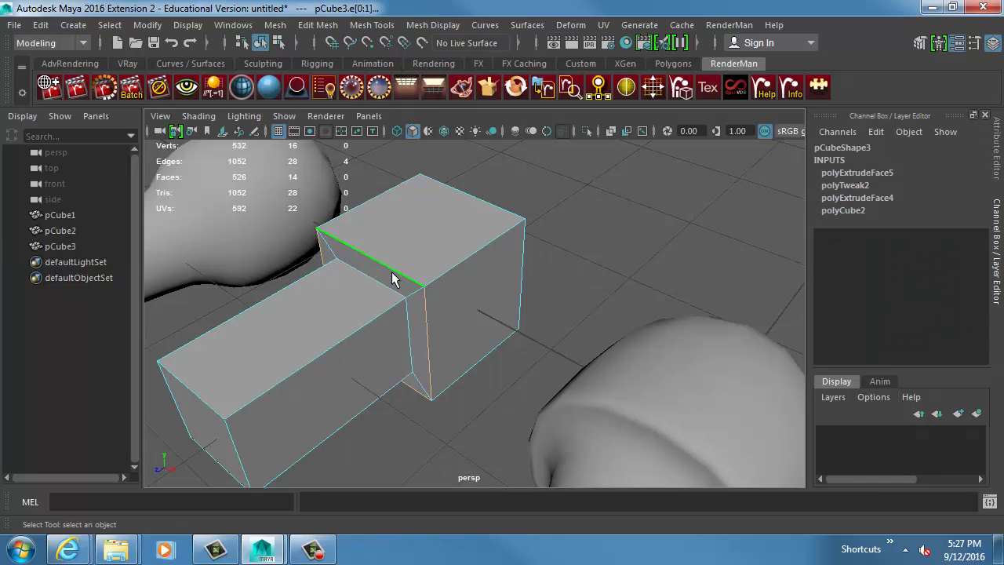
shift+right_drag(400, 222, 513, 232)
click(706, 159)
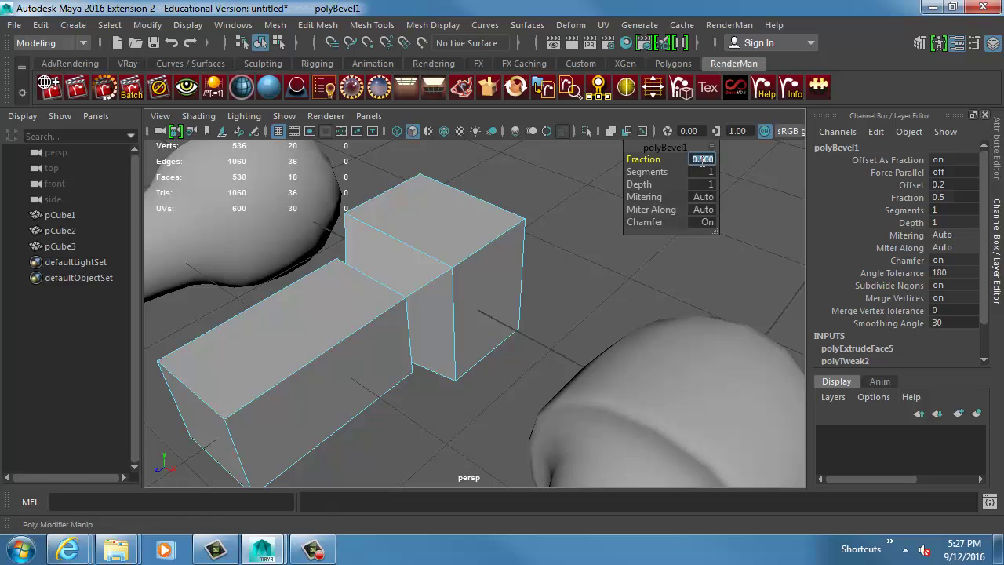
text(0.1)
key(Return)
Set the front-edge bevel's fraction to 0.05 and its segments to 2.
click(705, 160)
text(0.05)
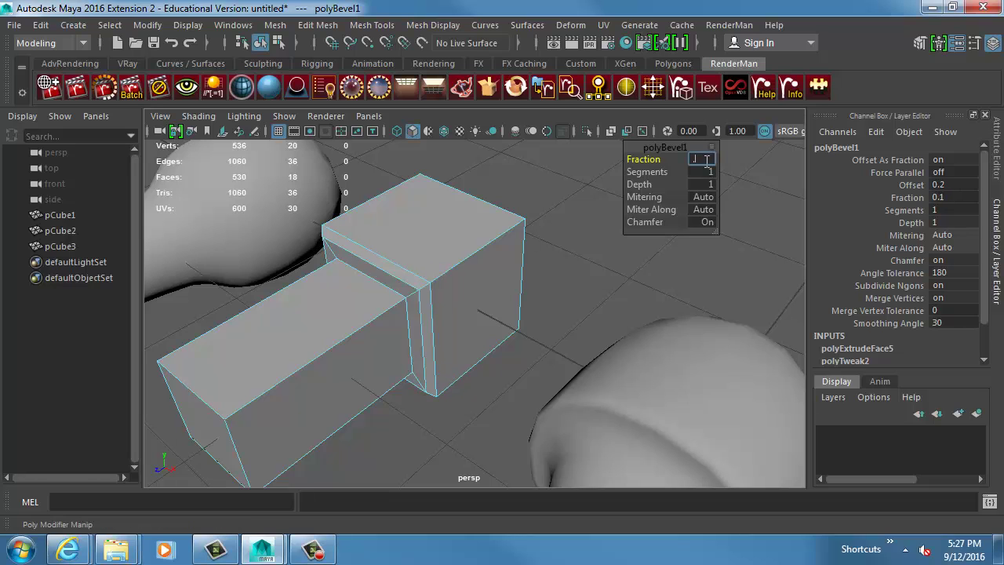
key(Return)
click(708, 172)
text(2)
key(Return)
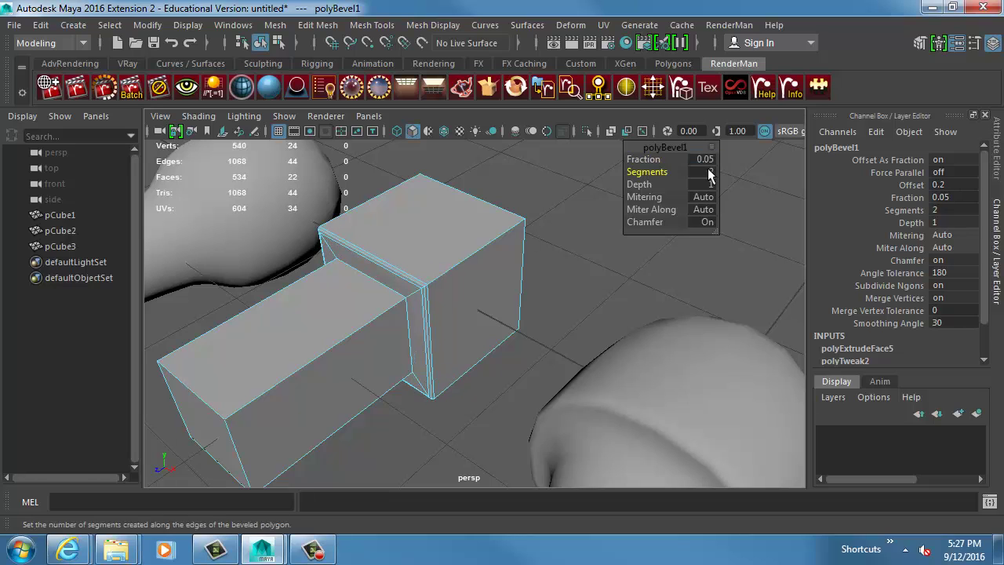
Return to object mode and examine the bevelled mesh in smooth preview.
right_drag(405, 306, 448, 243)
key(3)
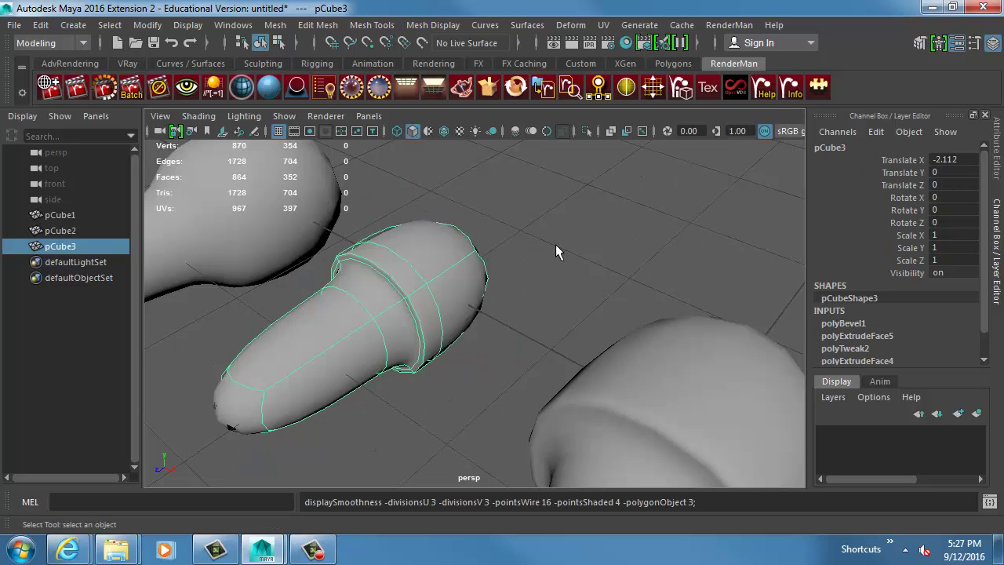
click(595, 281)
alt+drag(594, 281, 518, 276)
Scale the bevelled middle mesh uniformly to about 1.487 and turn off smooth preview on it and the unmerged original.
click(449, 297)
key(r)
click(563, 287)
click(445, 300)
alt+middle_drag(445, 301, 489, 263)
alt+right_drag(489, 263, 585, 287)
key(1)
click(681, 276)
key(1)
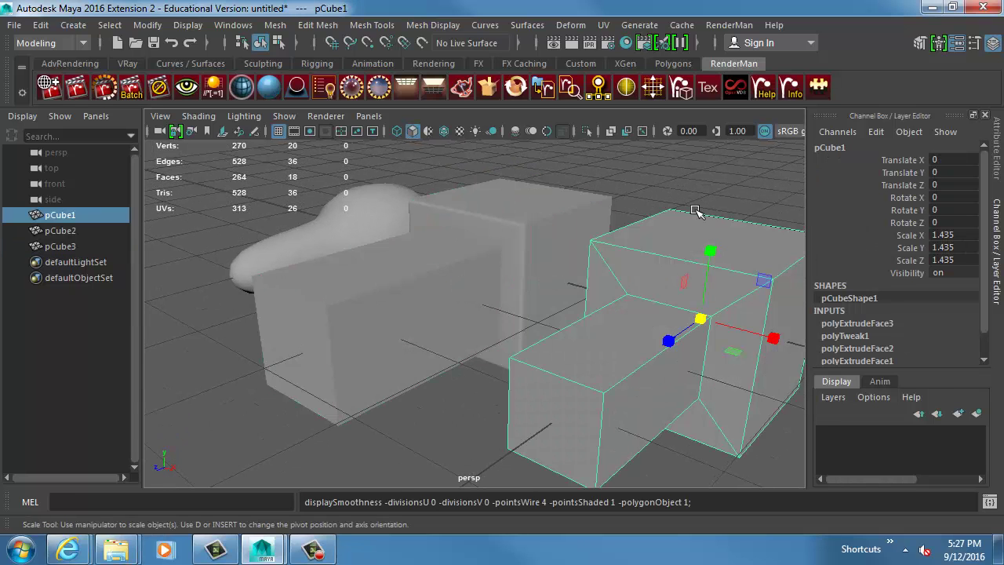
Try scaling the unmerged mesh's four outer front-corner vertices outward to expose its hidden duplicate faces, and undo the scaling.
right_drag(651, 257, 590, 240)
click(591, 240)
alt+middle_drag(647, 280, 512, 296)
shift+click(609, 297)
shift+click(594, 475)
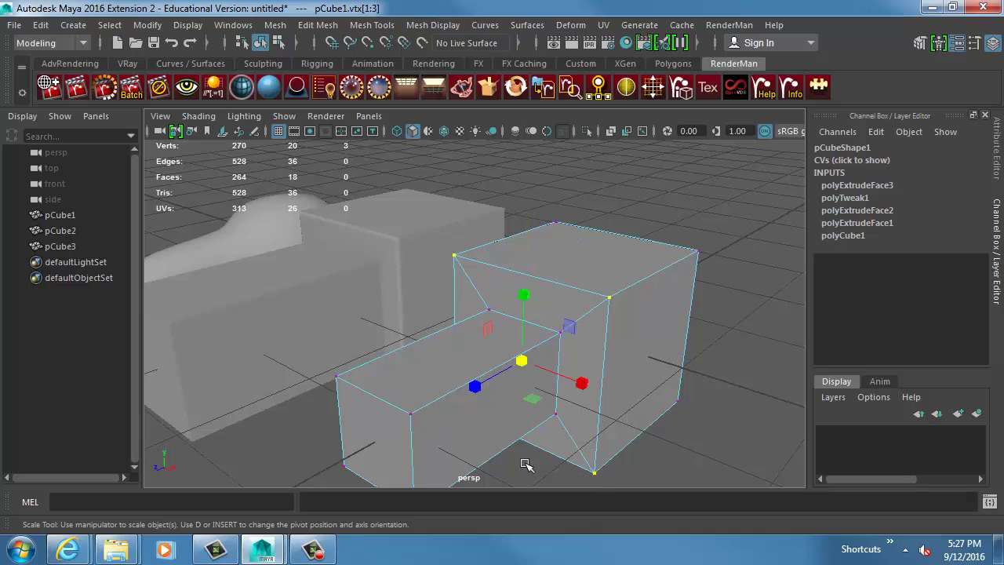
alt+drag(525, 466, 502, 413)
shift+click(498, 408)
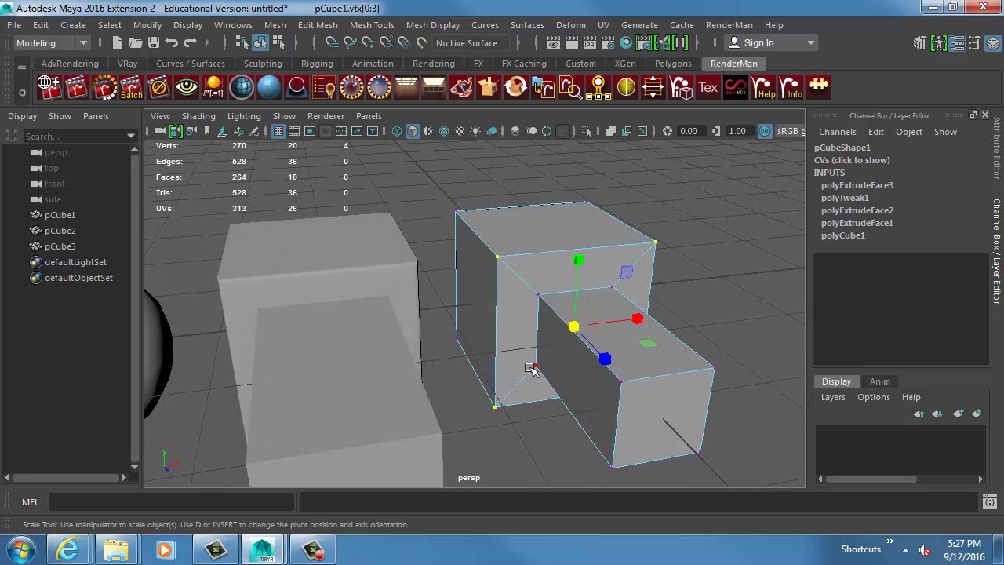
middle_drag(531, 368, 556, 366)
key(w)
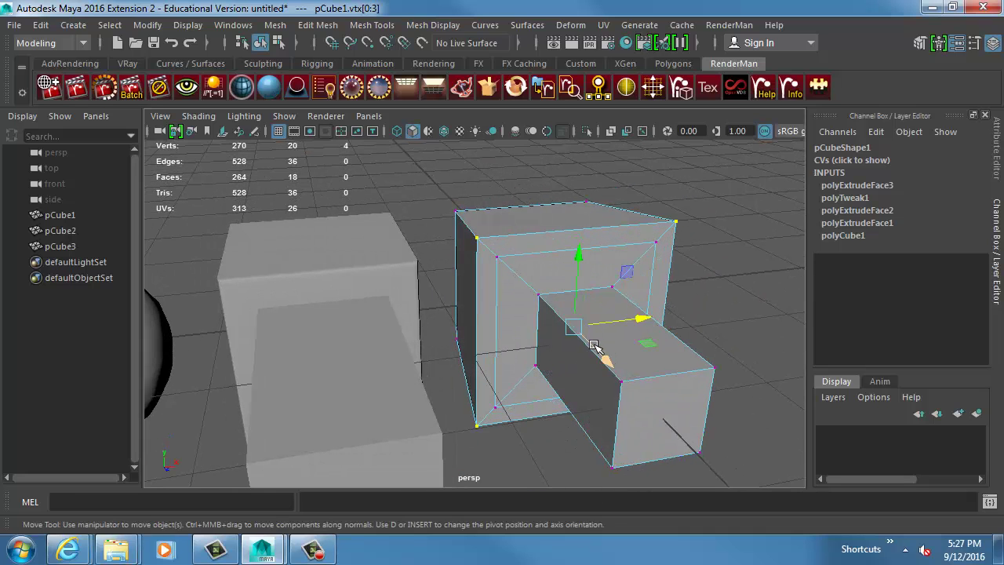
alt+drag(588, 352, 573, 318)
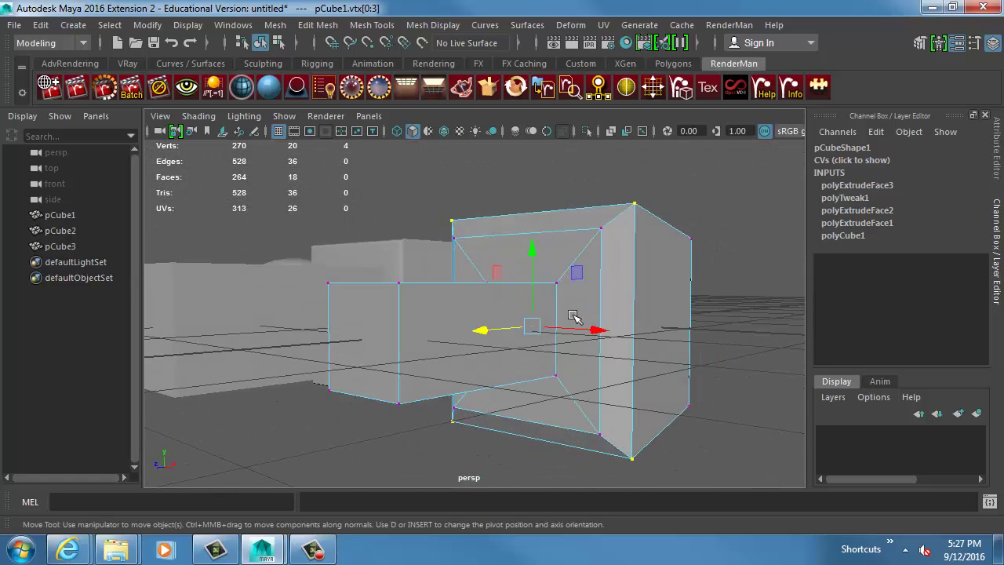
key(z)
key(z)
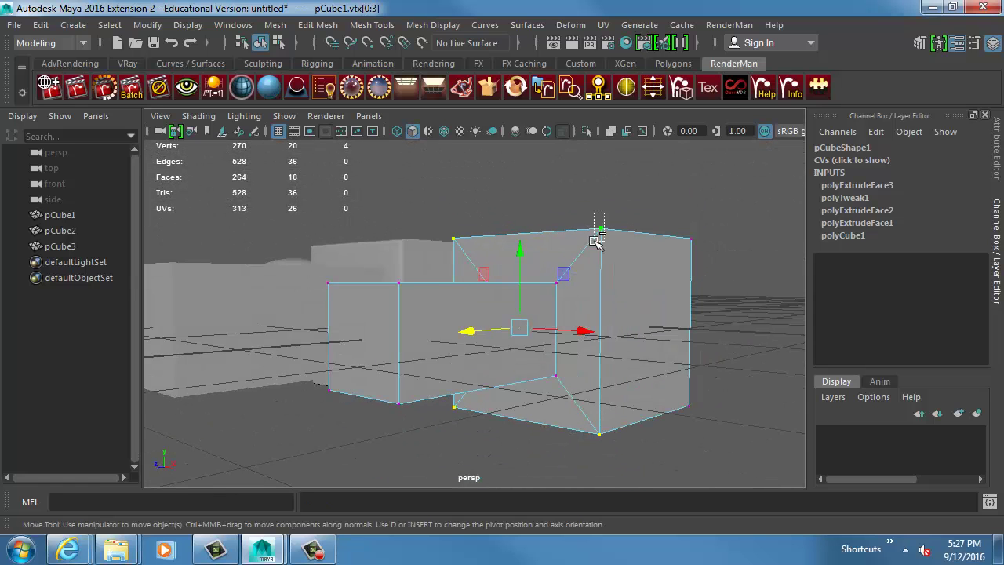
Scale a mixed set of overlapping front-corner vertices outward on the unmerged mesh and inspect the faces in object mode.
key(r)
middle_drag(538, 336, 583, 344)
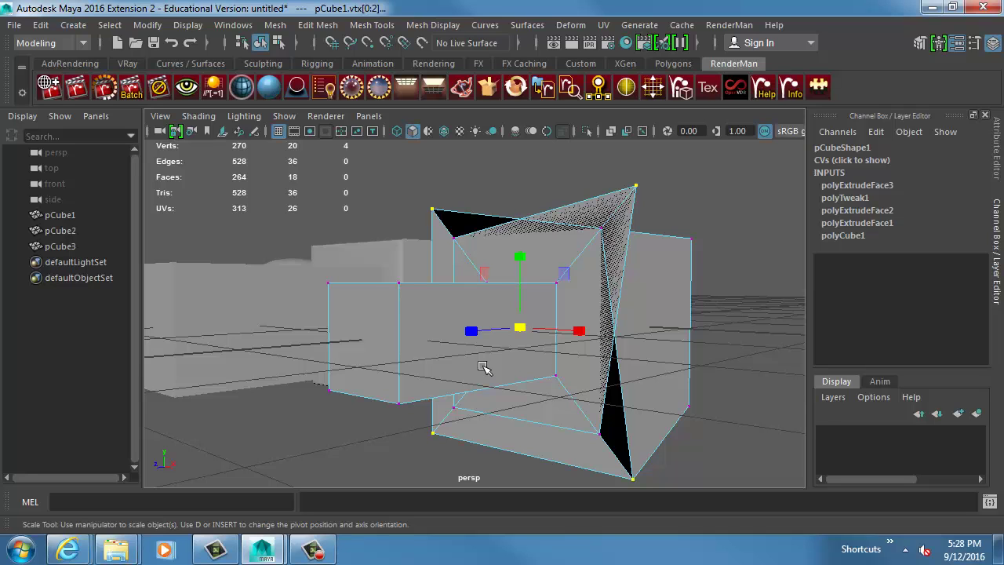
alt+drag(510, 357, 383, 372)
alt+drag(386, 331, 644, 295)
key(F8)
alt+right_drag(624, 268, 552, 305)
alt+middle_drag(553, 305, 635, 313)
Undo the outward scaling of the unmerged mesh's mixed corner vertices.
click(276, 26)
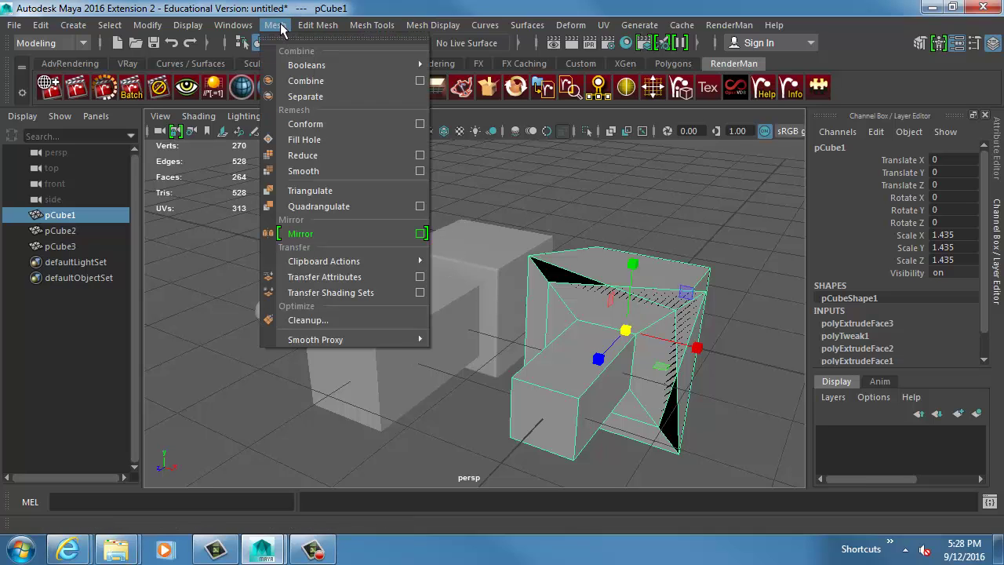
click(276, 26)
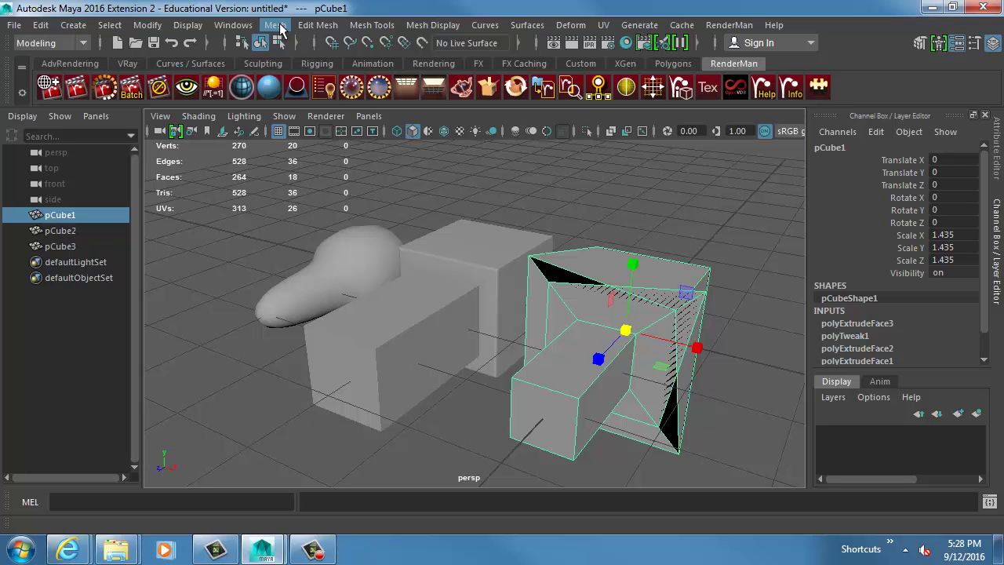
key(F9)
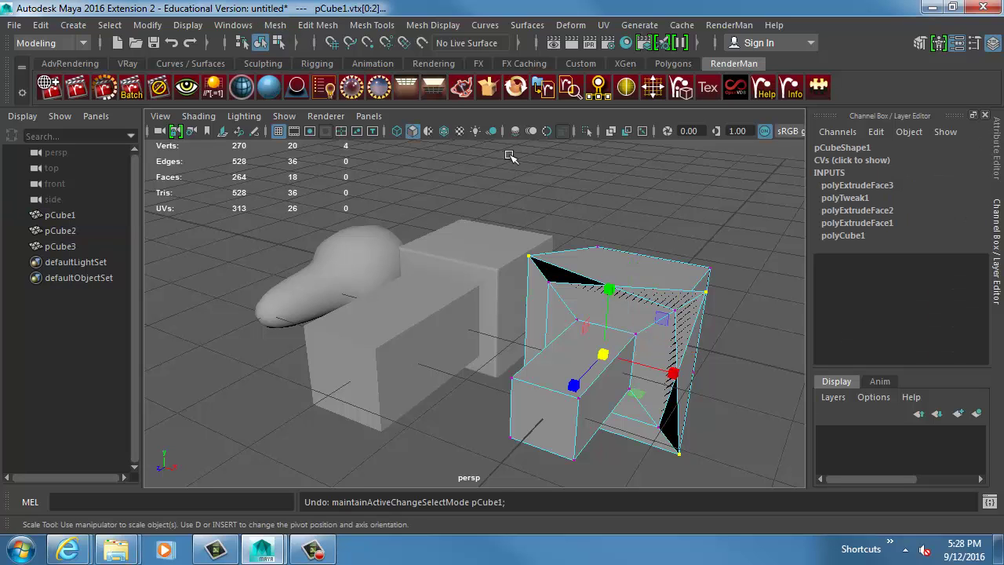
key(ctrl+z)
alt+middle_drag(583, 185, 460, 189)
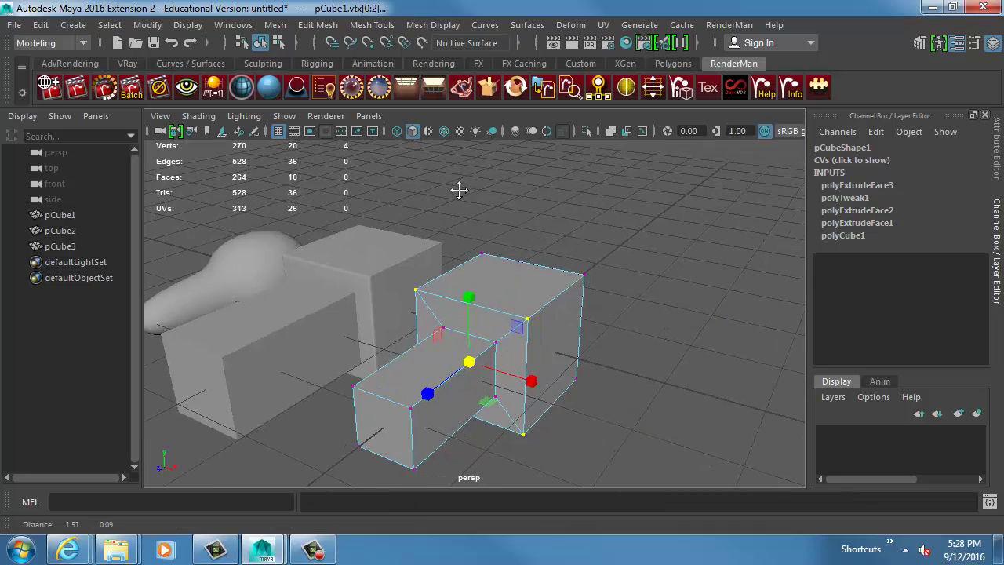
scroll(460, 188, up, 2)
Return to object mode, merge all vertices of the unmerged original mesh, and turn on its smooth preview.
right_click(459, 257)
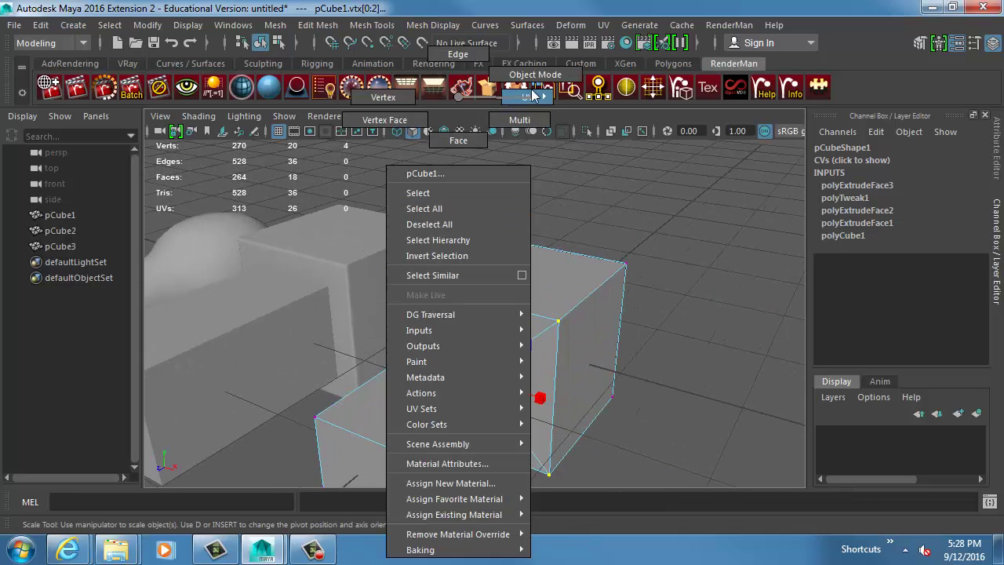
click(535, 75)
click(513, 228)
click(321, 26)
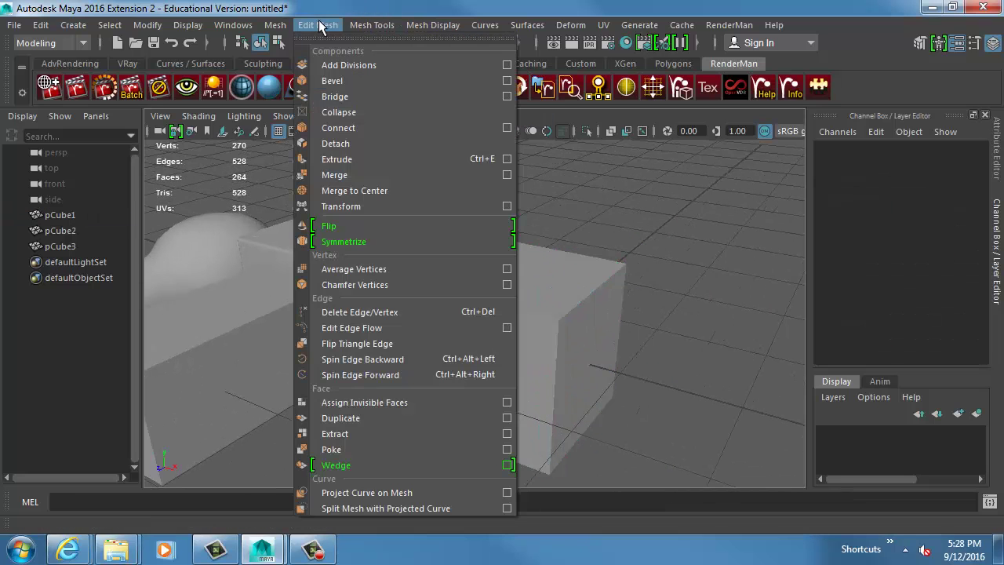
click(379, 177)
click(504, 306)
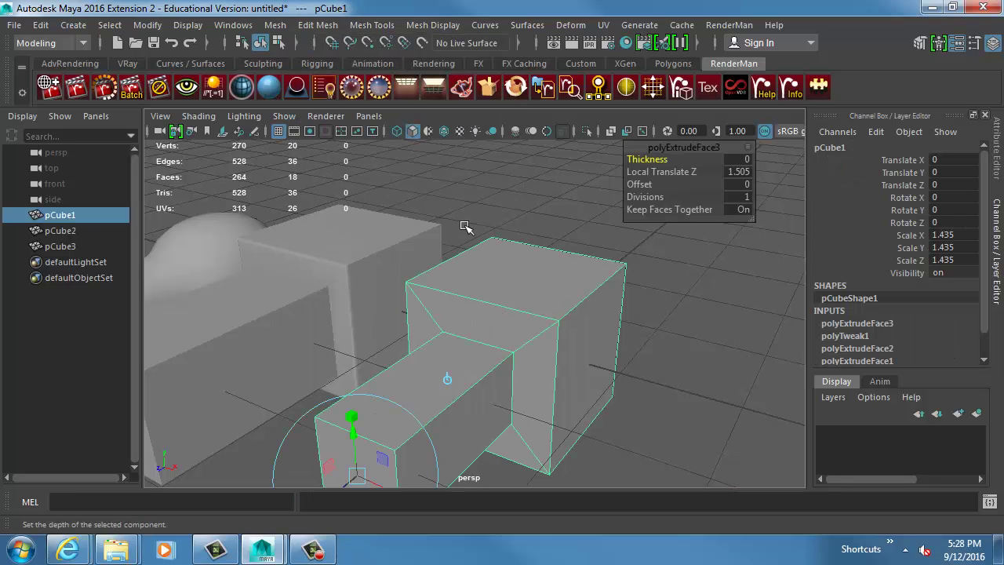
click(318, 24)
click(387, 175)
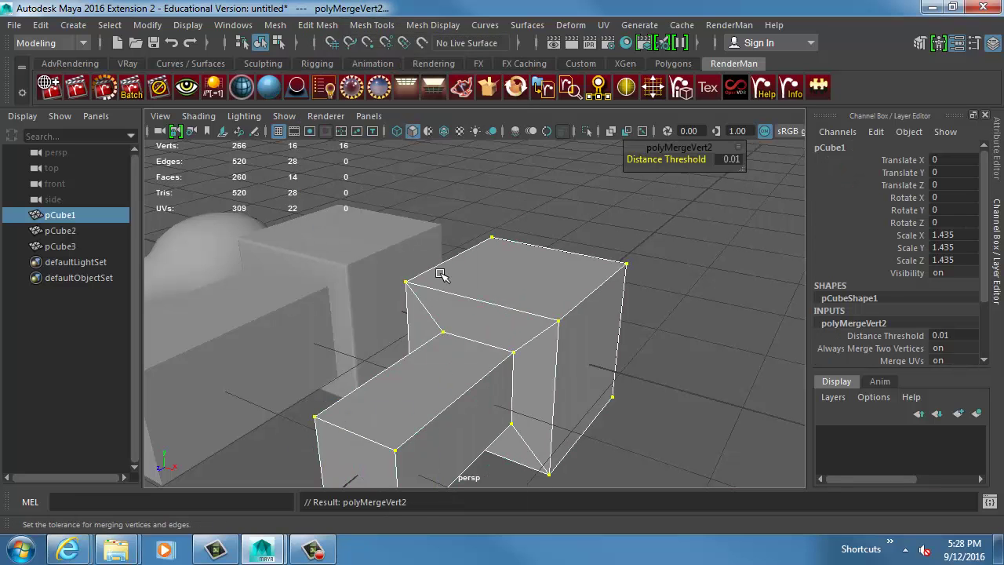
key(w)
key(3)
alt+drag(596, 251, 577, 224)
Bevel the middle mesh's neck edge loop together with the end face of its narrow arm and the large block's back face.
click(352, 239)
alt+middle_drag(352, 239, 594, 184)
alt+drag(594, 184, 359, 285)
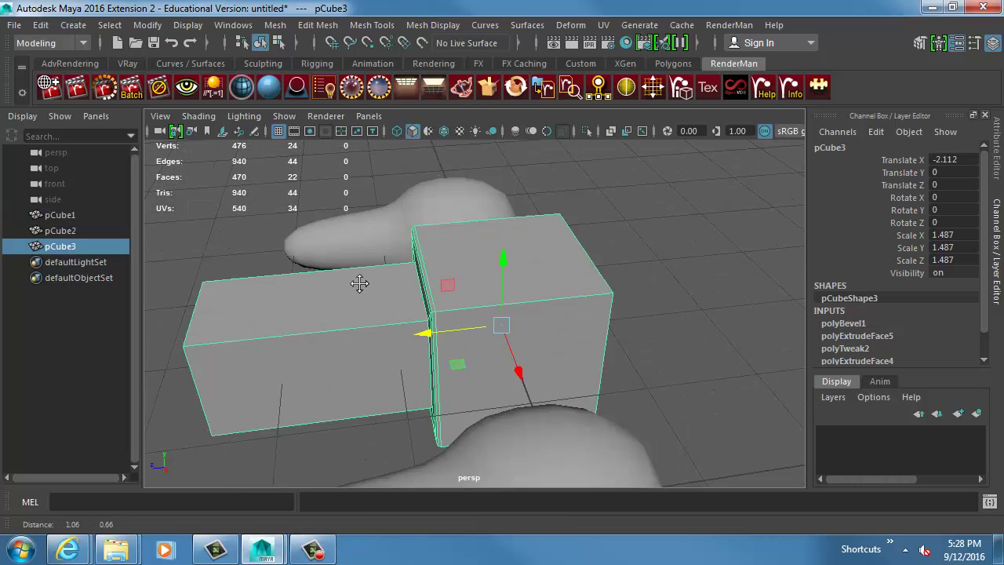
alt+right_drag(359, 285, 464, 290)
alt+drag(464, 289, 519, 246)
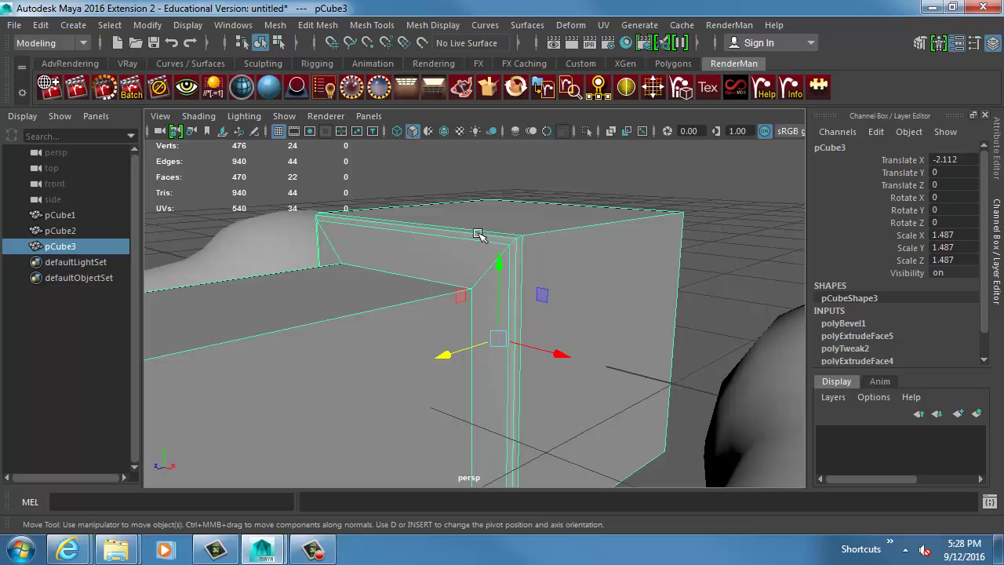
alt+middle_drag(419, 277, 421, 280)
right_drag(422, 280, 406, 238)
double_click(406, 276)
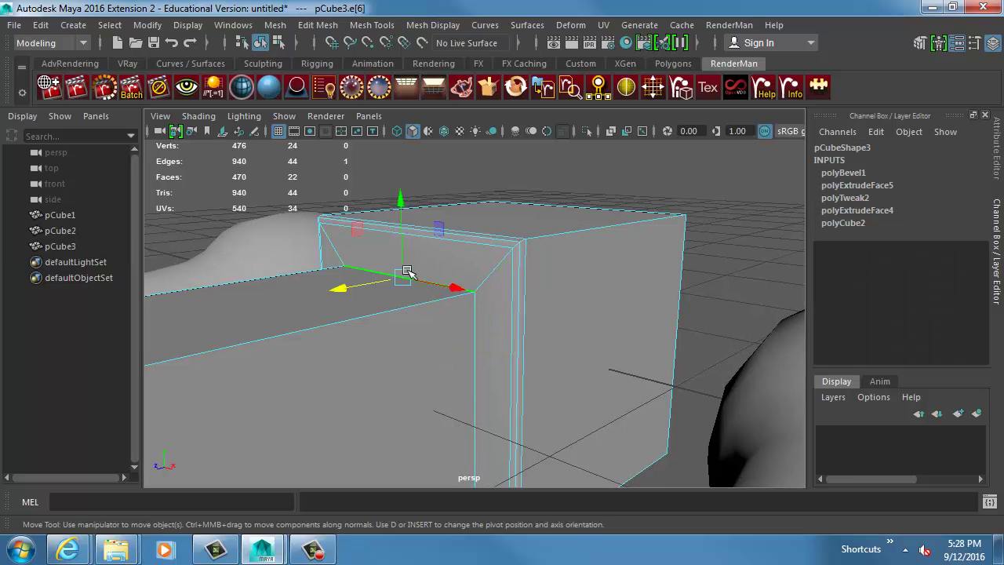
alt+middle_drag(360, 335, 574, 306)
right_drag(373, 338, 365, 372)
click(487, 304)
right_drag(415, 308, 449, 112)
click(578, 353)
alt+drag(579, 352, 520, 327)
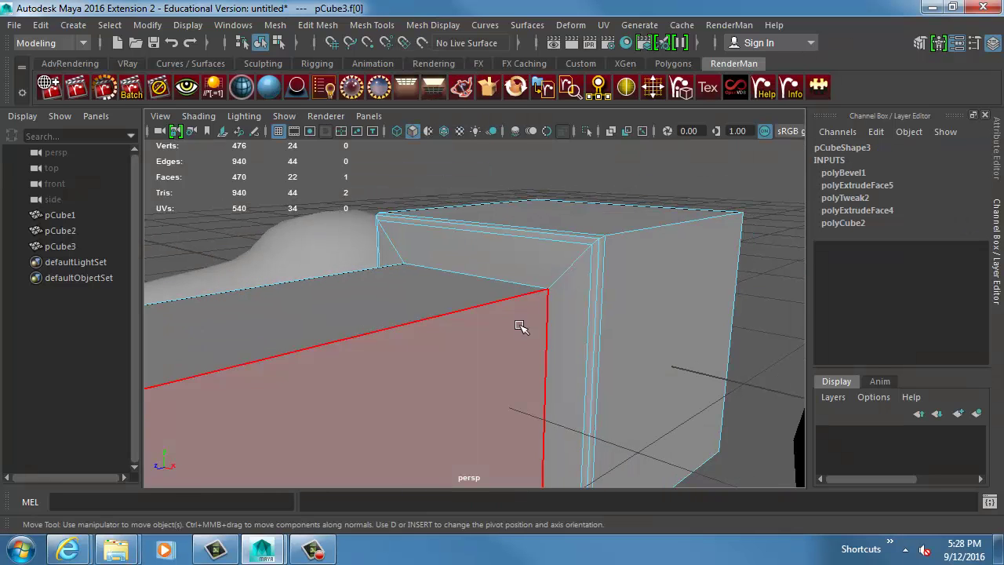
alt+drag(636, 298, 594, 381)
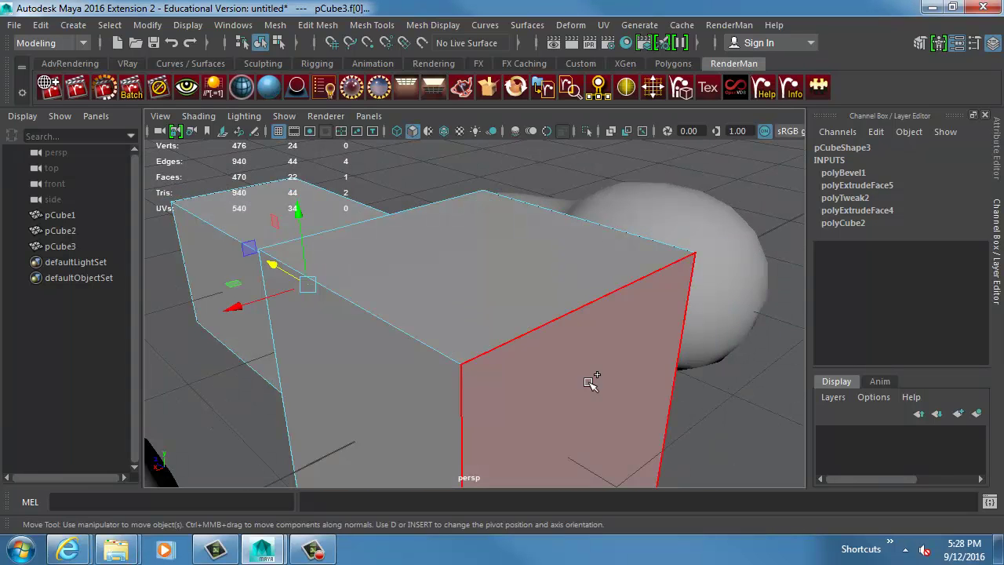
shift+click(594, 382)
click(318, 24)
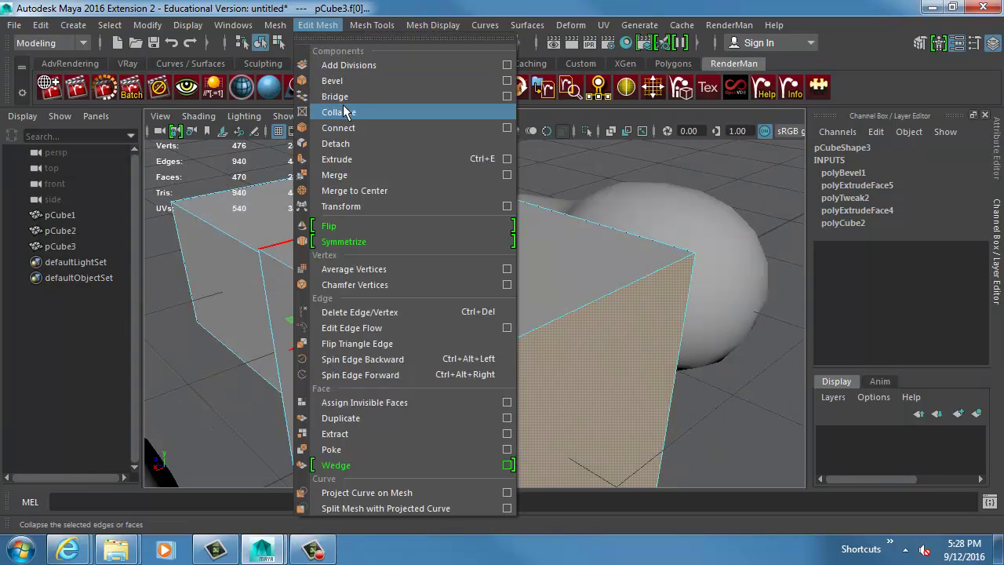
click(338, 78)
Set the new bevel's fraction to 0.05 and its segments to 3.
alt+drag(476, 273, 513, 275)
click(702, 159)
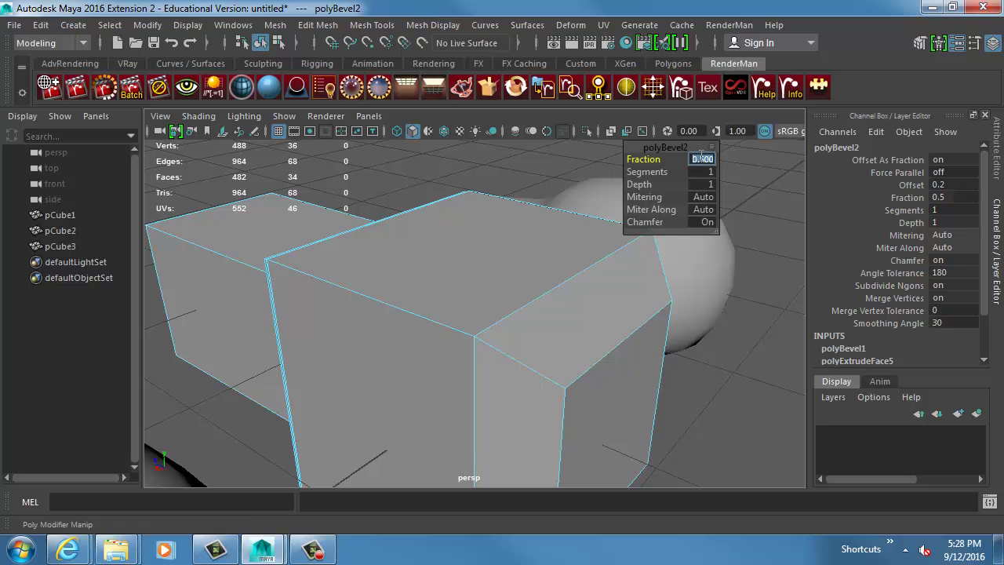
key(Return)
click(703, 171)
text(3)
key(Return)
Return to object mode and delete the middle mesh's construction history.
right_drag(446, 299, 473, 247)
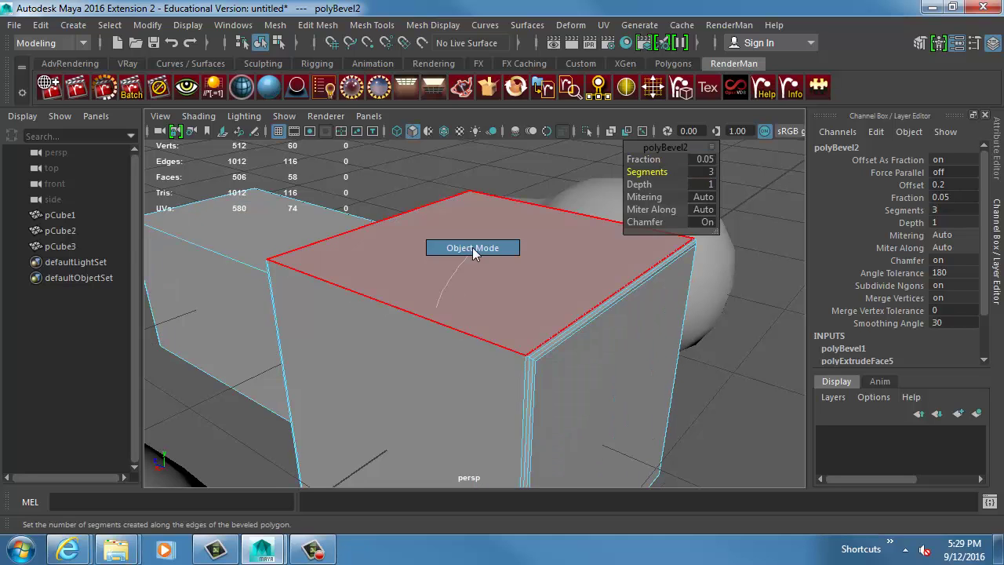
click(39, 25)
mouse_move(146, 205)
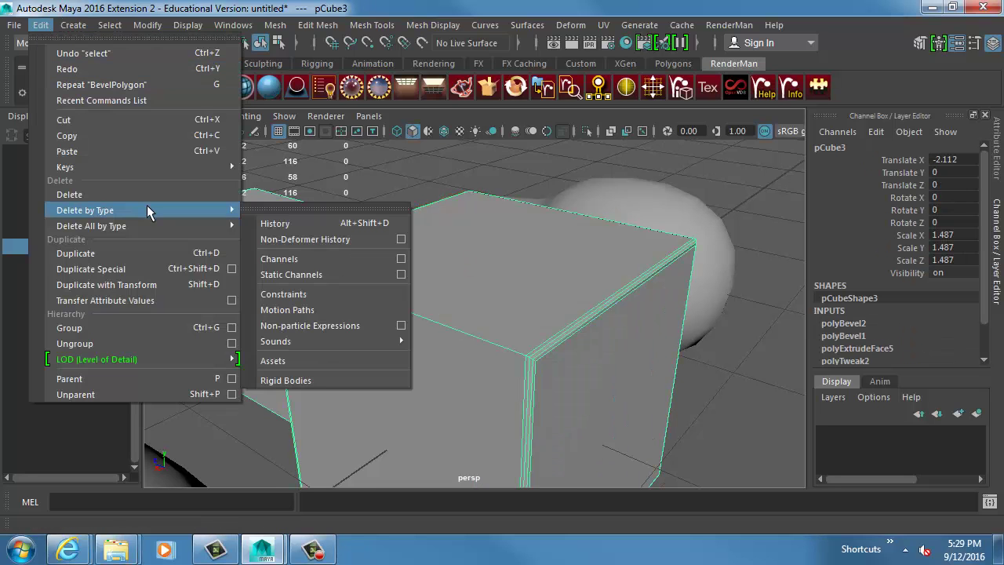
click(302, 228)
alt+drag(302, 228, 518, 306)
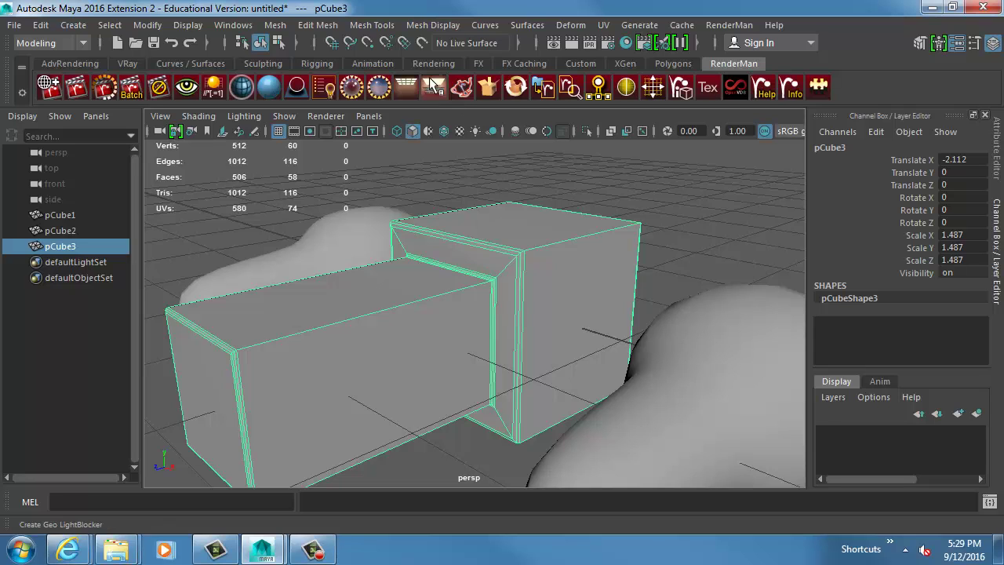
Apply a vertex merge with a 0.01 threshold to the middle mesh, keeping the merge options window open.
click(332, 30)
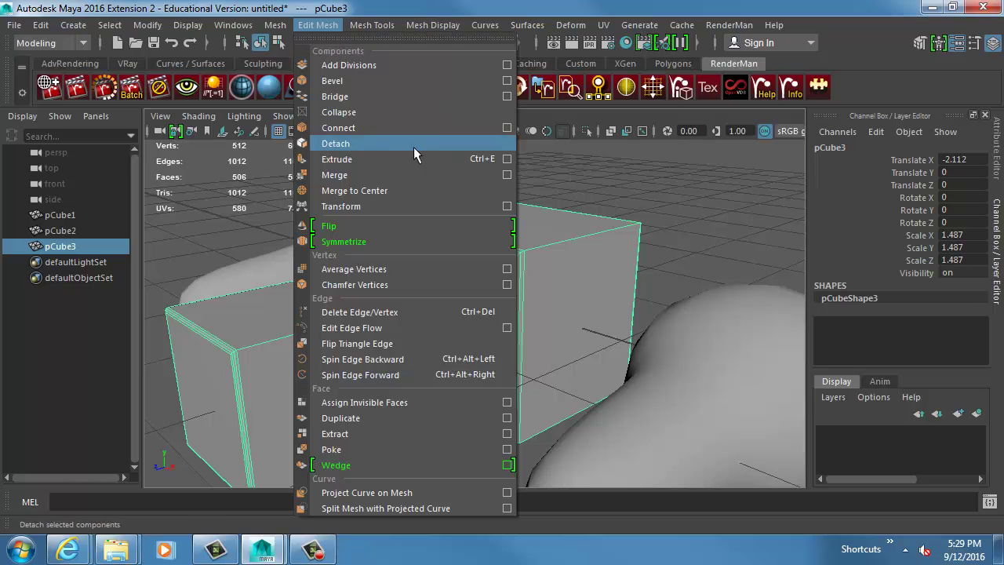
click(507, 175)
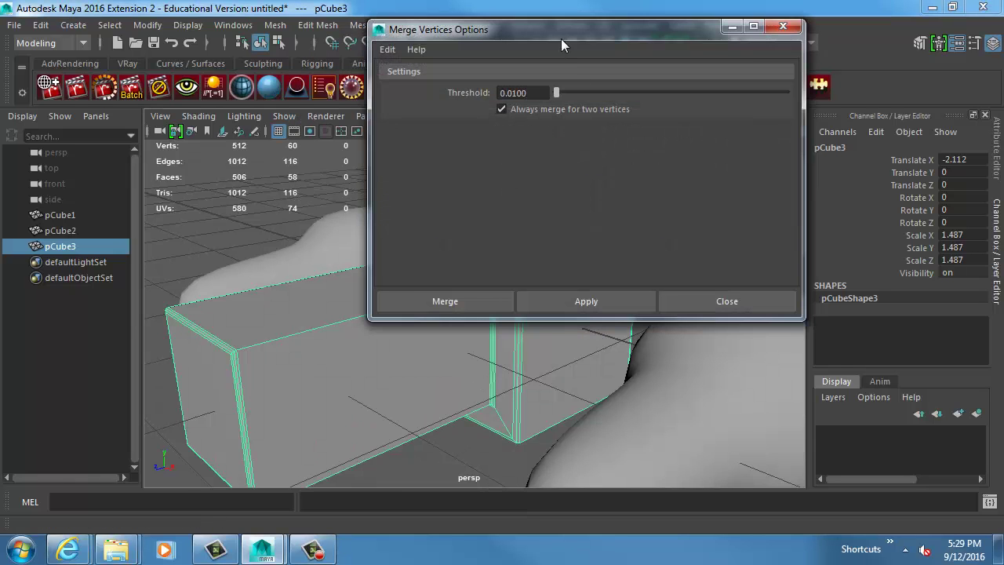
drag(561, 39, 198, 26)
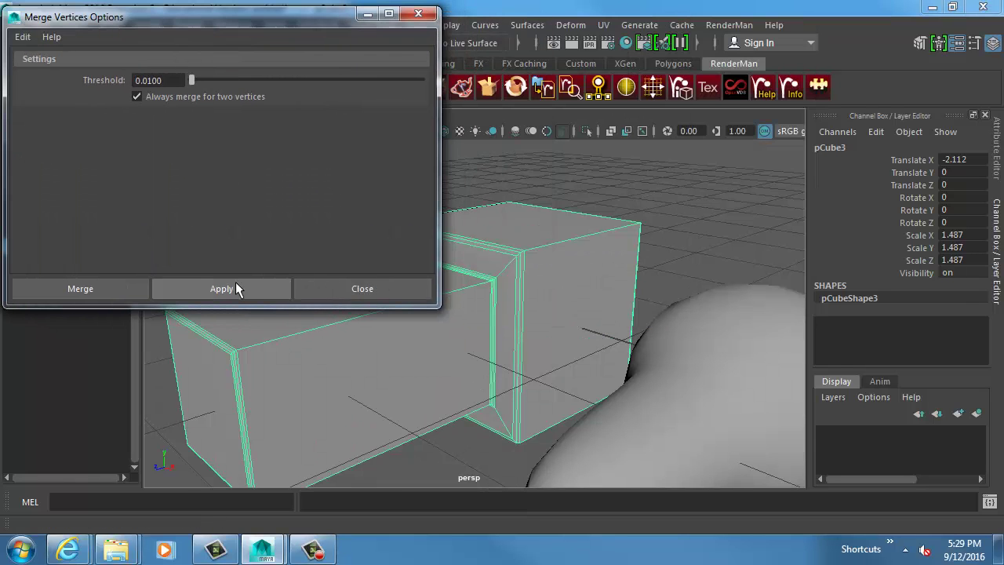
click(236, 282)
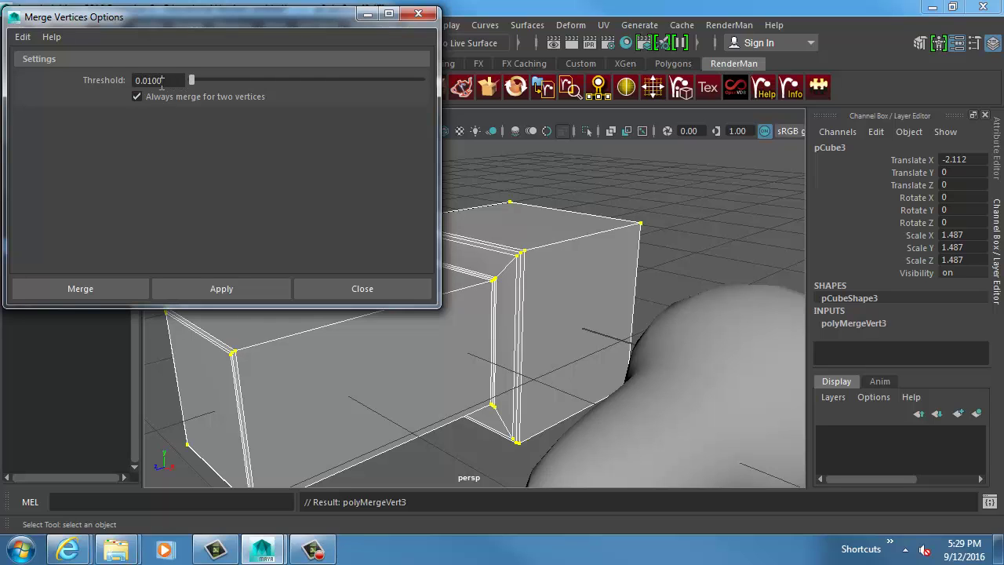
Merge the middle mesh's vertices with a 0.05 threshold, close the merge options and return to object mode.
drag(162, 81, 100, 72)
text(0.05)
key(Return)
click(256, 290)
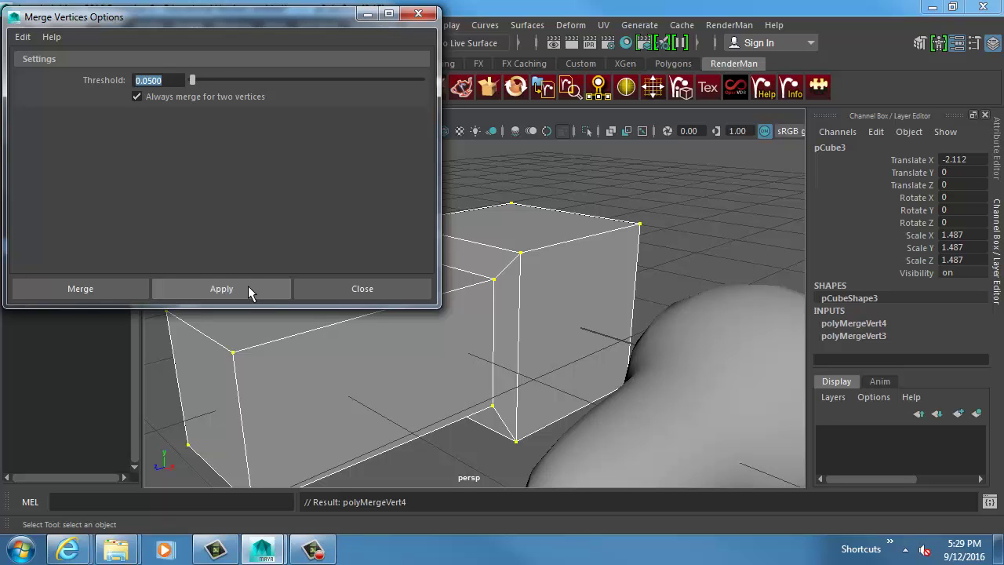
mouse_move(768, 285)
alt+mouse_down()
mouse_move(556, 286)
mouse_move(793, 288)
alt+mouse_up()
click(397, 288)
right_drag(406, 338, 456, 280)
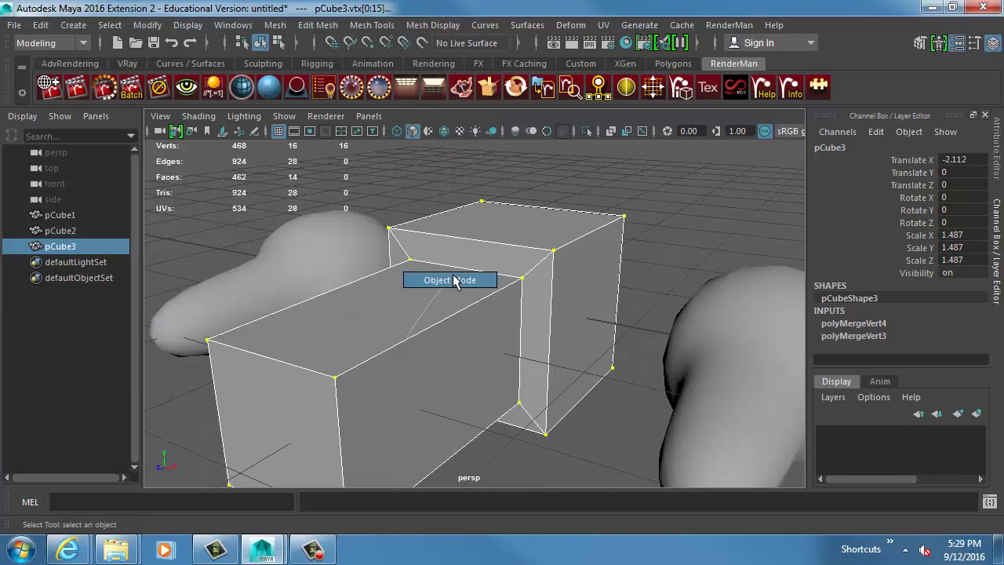
alt+drag(601, 314, 511, 322)
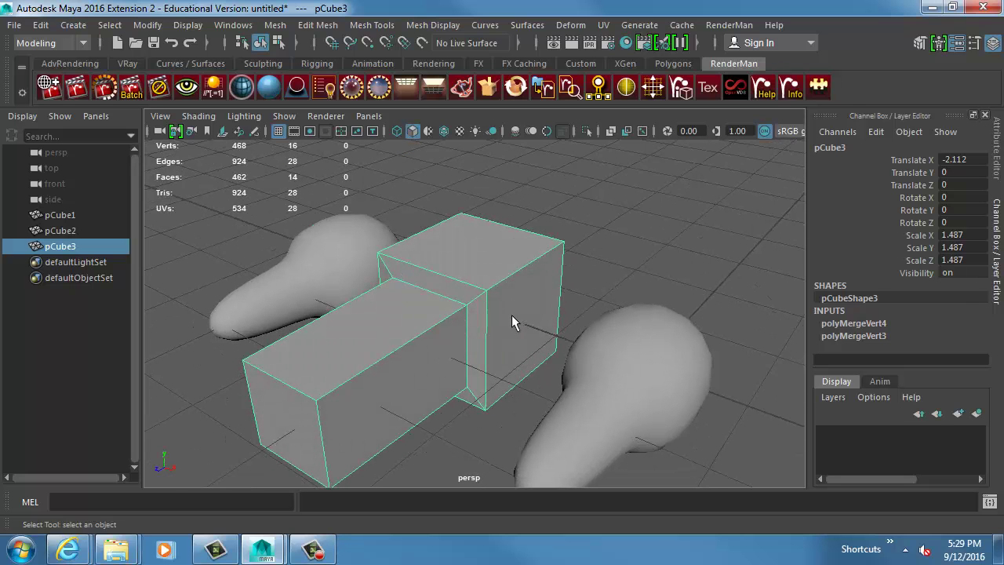
alt+drag(530, 274, 534, 268)
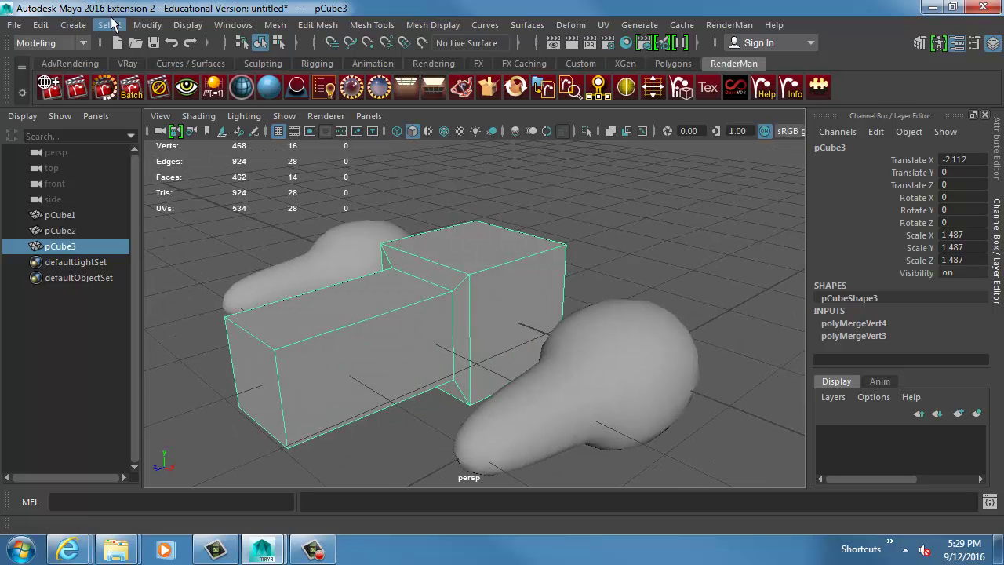
Bevel the narrow arm's upper side edge together with the large block's back vertical edge and the two bottom edges meeting it.
alt+right_drag(381, 241, 492, 267)
key(F10)
click(355, 305)
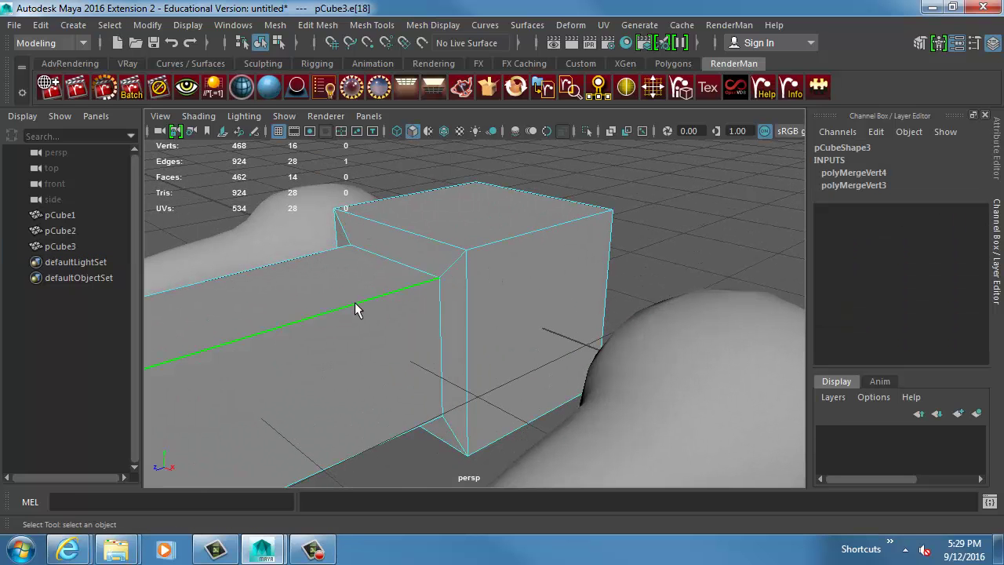
alt+drag(417, 288, 446, 304)
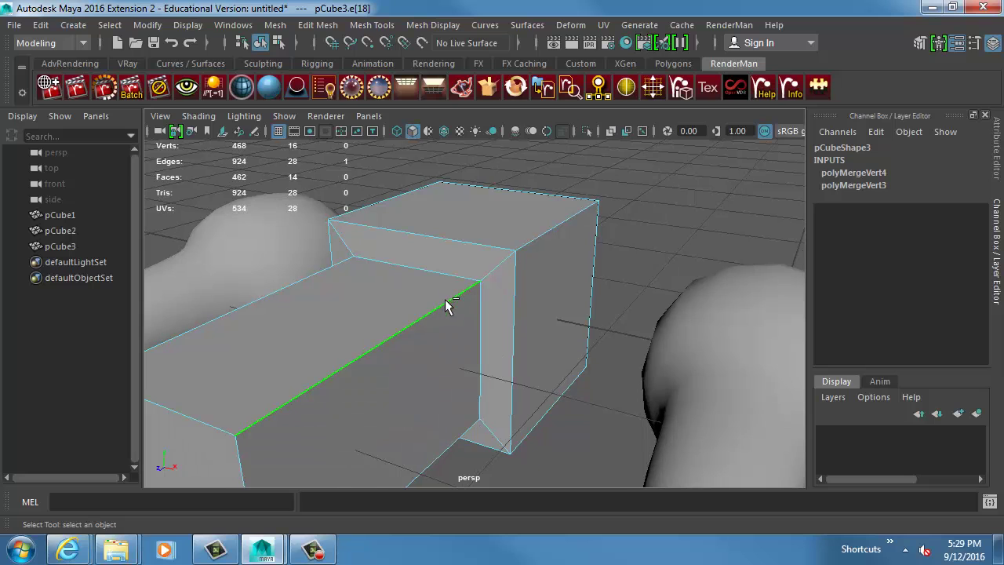
key(4)
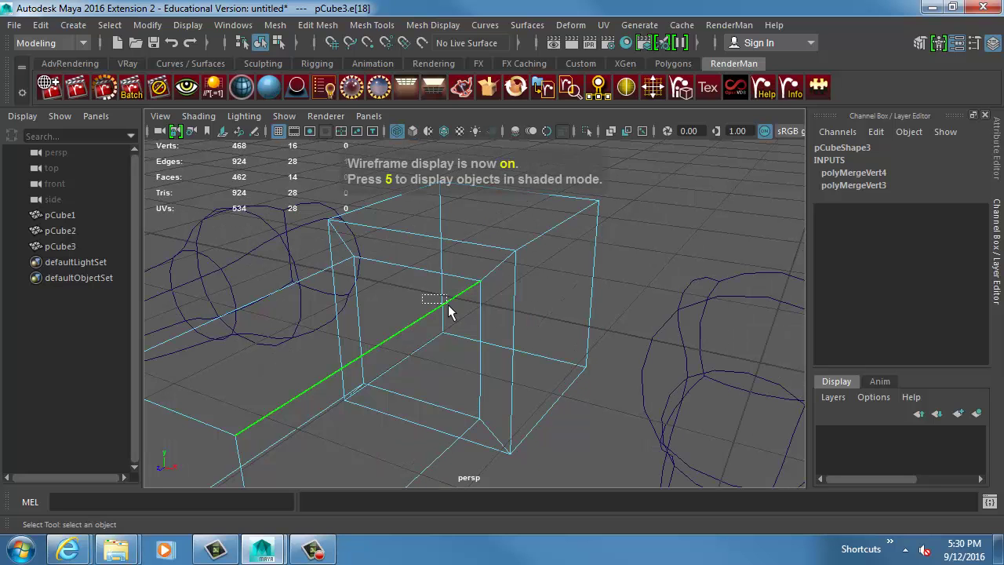
shift+click(444, 314)
key(5)
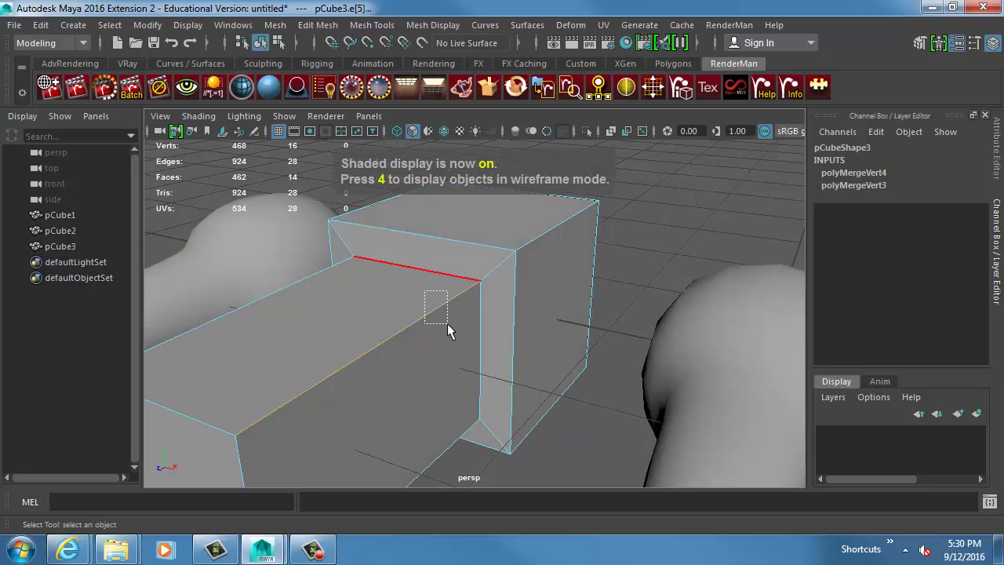
drag(417, 298, 457, 369)
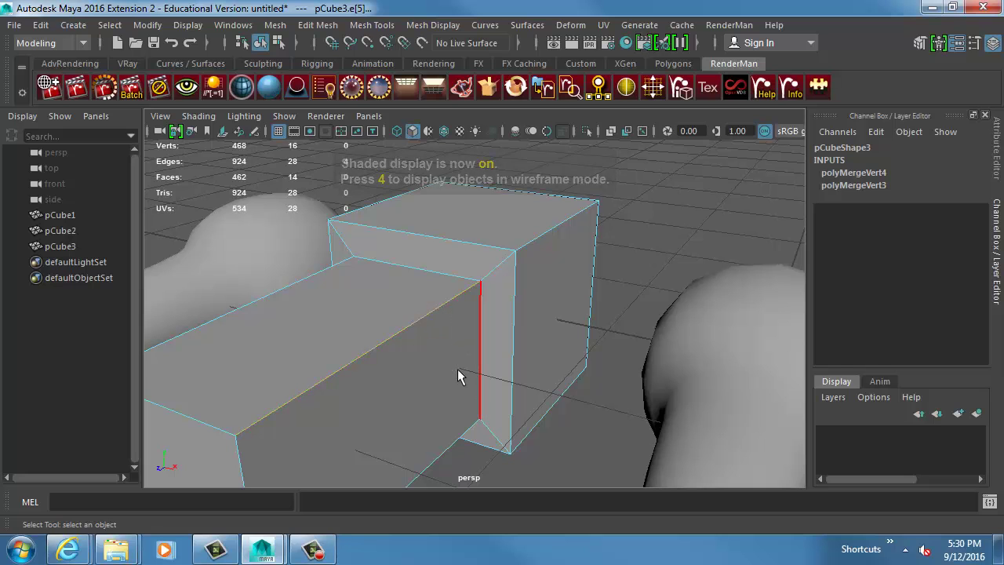
click(318, 25)
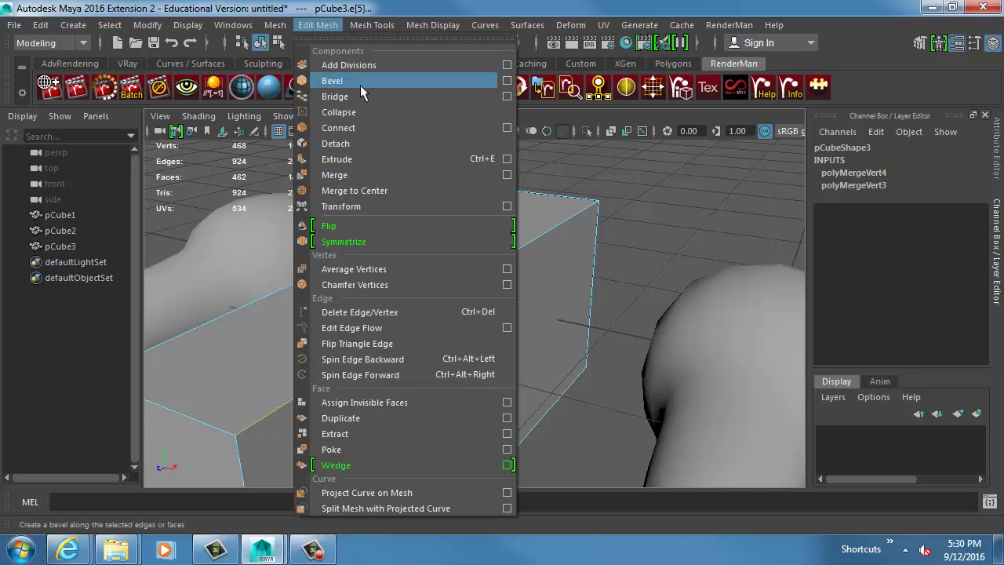
click(360, 81)
Set the new bevel's fraction to 0.2 and its segments to 3, and return to object mode.
click(702, 160)
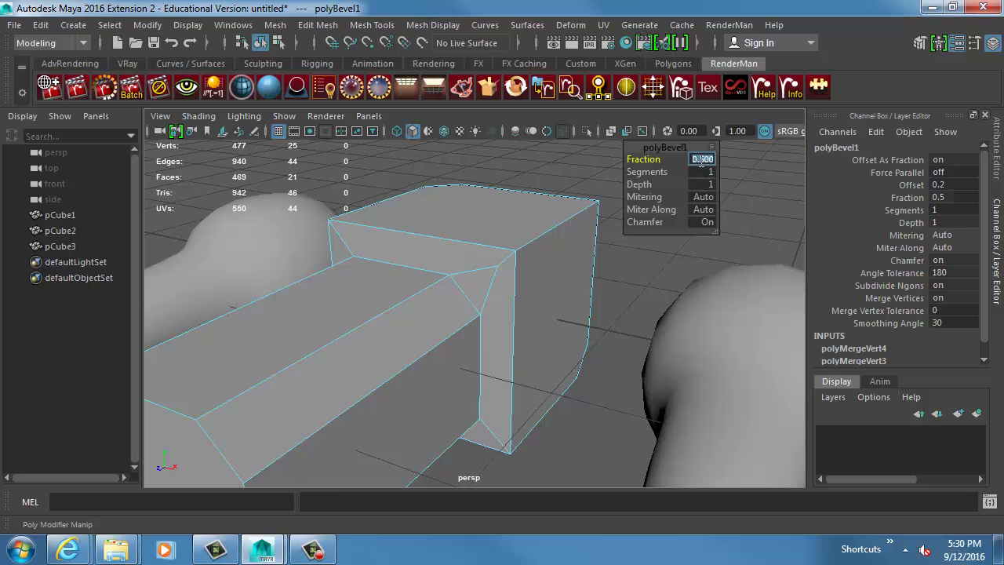
key(Return)
alt+middle_drag(499, 304, 461, 295)
scroll(461, 295, up, 3)
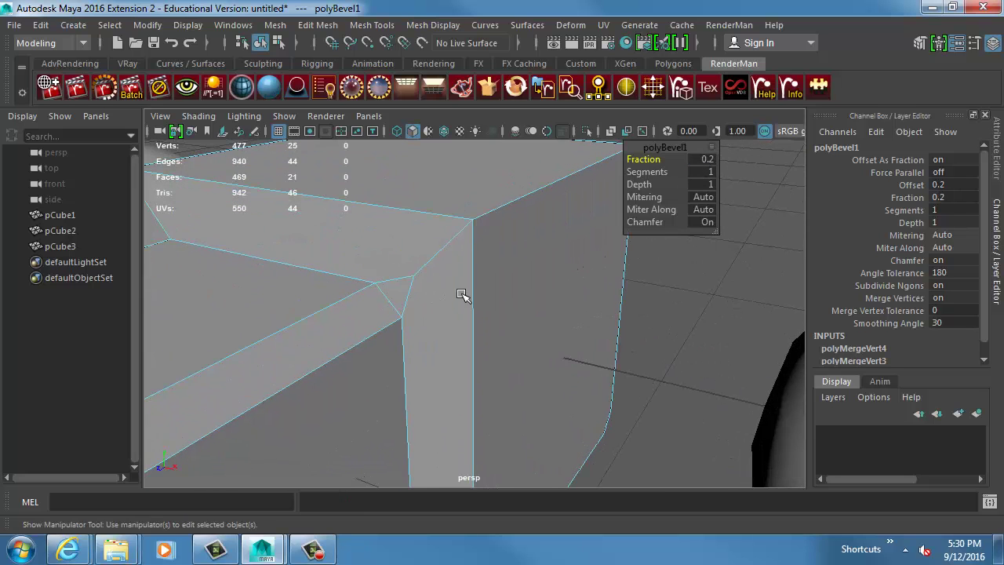
click(702, 172)
text(3)
key(Tab)
alt+right_drag(499, 302, 440, 275)
alt+drag(439, 271, 395, 296)
right_drag(392, 289, 418, 265)
Examine the bevelled corner from below and above, selecting the large block's top face to show its many-sided outline.
alt+drag(532, 292, 516, 296)
mouse_move(658, 281)
alt+mouse_down()
mouse_move(666, 280)
mouse_move(435, 305)
mouse_move(347, 287)
mouse_move(320, 227)
mouse_move(325, 162)
alt+mouse_up()
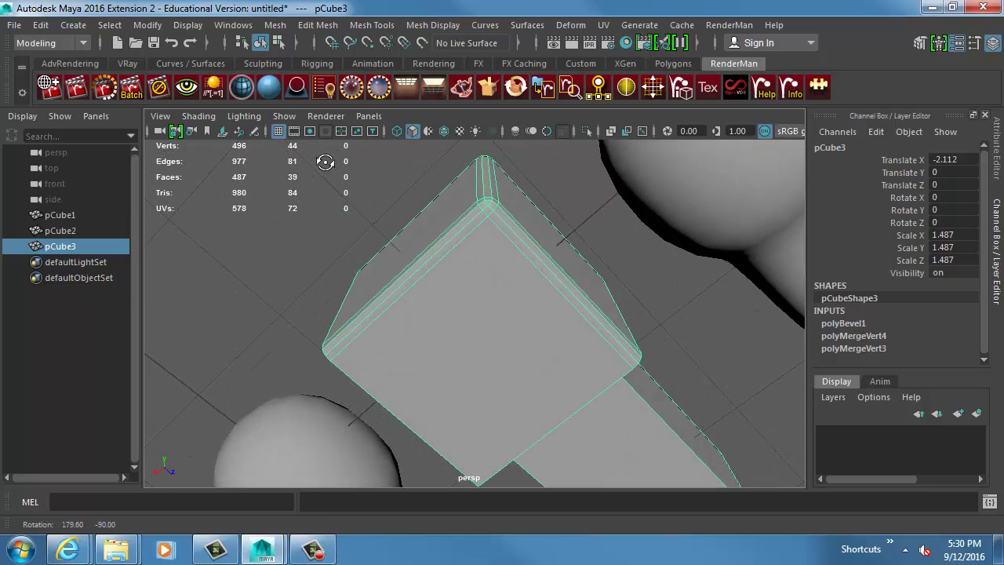
alt+drag(477, 215, 454, 247)
key(F11)
click(484, 264)
alt+right_drag(453, 247, 628, 288)
alt+middle_drag(353, 266, 626, 295)
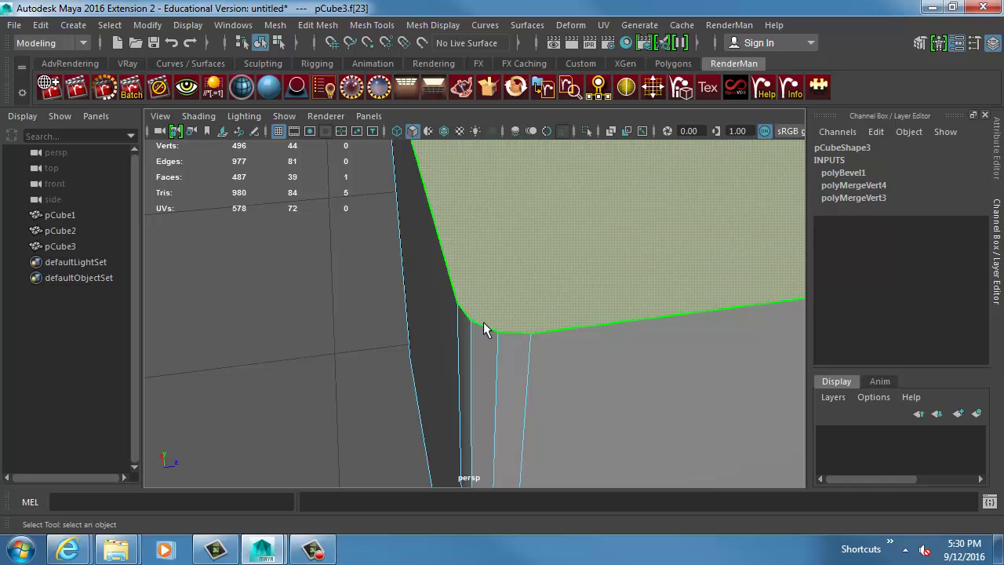
alt+middle_drag(689, 294, 283, 329)
alt+middle_drag(450, 315, 535, 363)
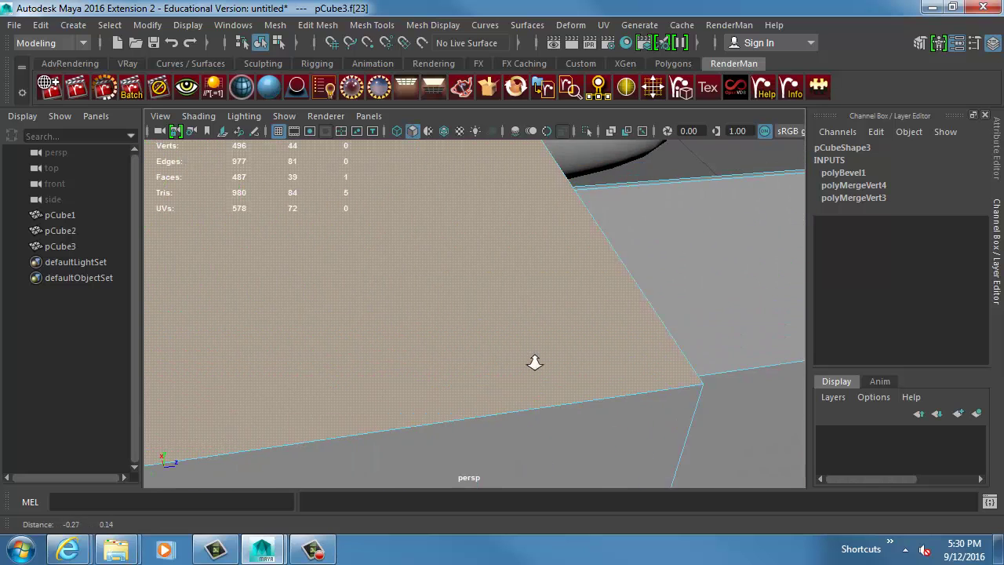
alt+right_drag(534, 362, 428, 329)
Preview the middle mesh smoothed in object mode, inspect it from several sides, and restore the unsmoothed display.
key(3)
alt+drag(428, 331, 469, 328)
right_click(469, 329)
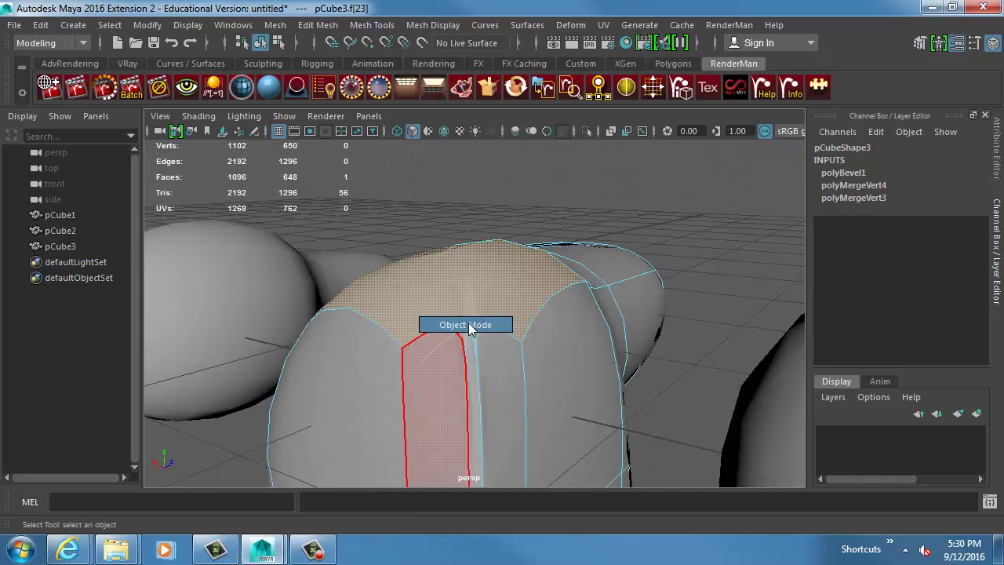
right_drag(469, 329, 469, 325)
click(454, 201)
alt+drag(462, 236, 337, 196)
alt+middle_drag(338, 197, 270, 217)
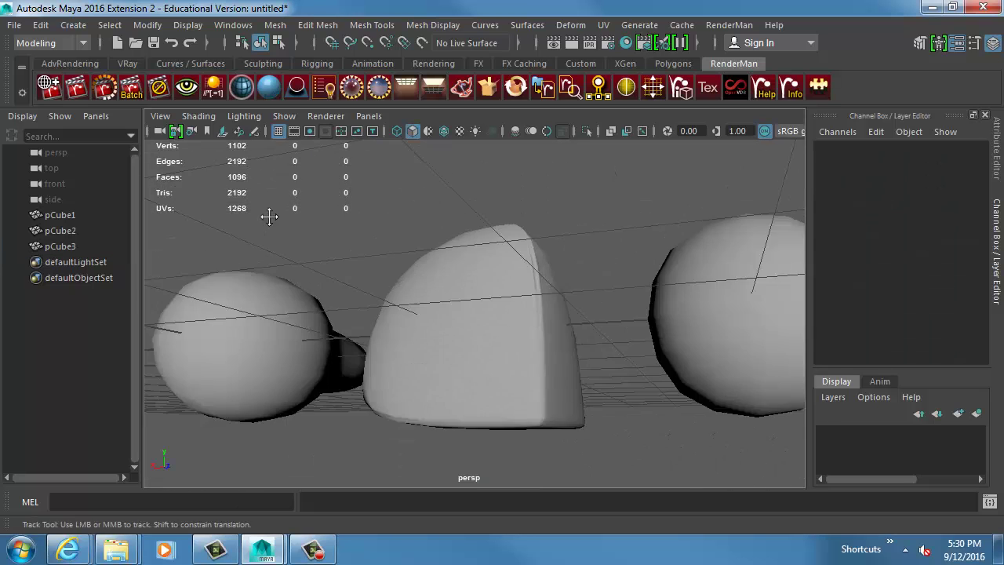
alt+drag(269, 217, 436, 374)
click(499, 341)
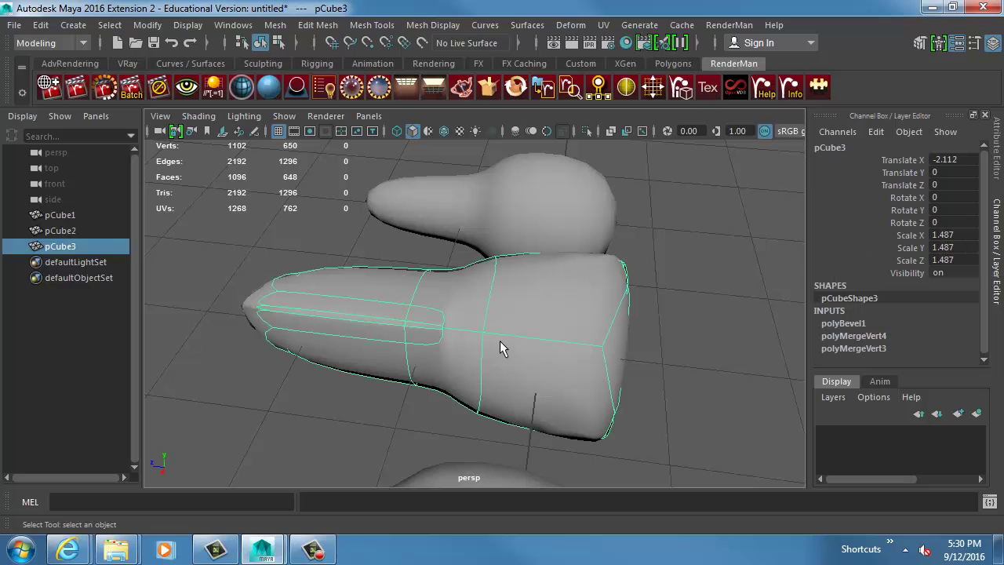
key(1)
Try merging all of the middle mesh's vertices with the 0.05 threshold, and undo the merge.
alt+right_drag(500, 341, 701, 335)
alt+drag(700, 335, 492, 284)
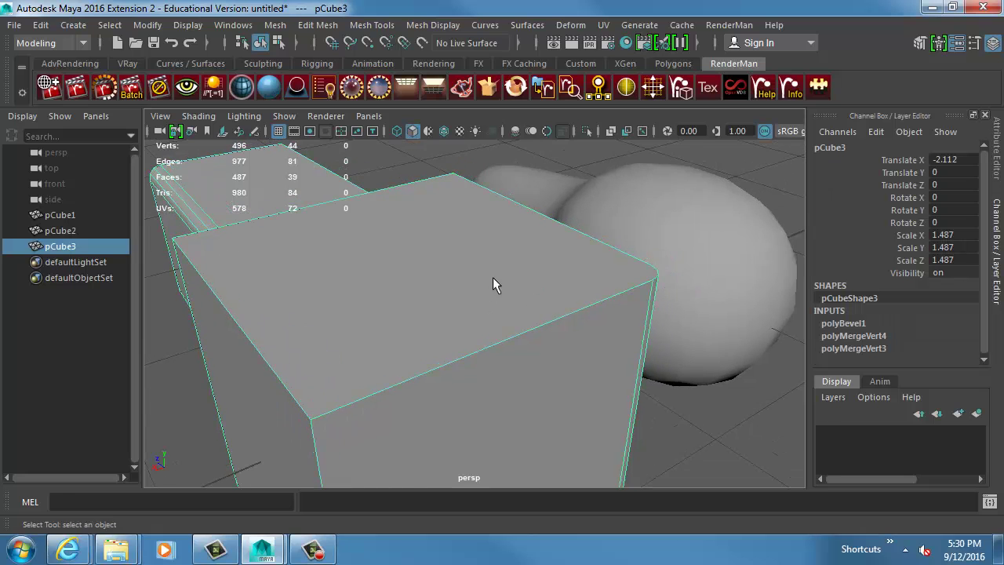
click(315, 24)
click(376, 171)
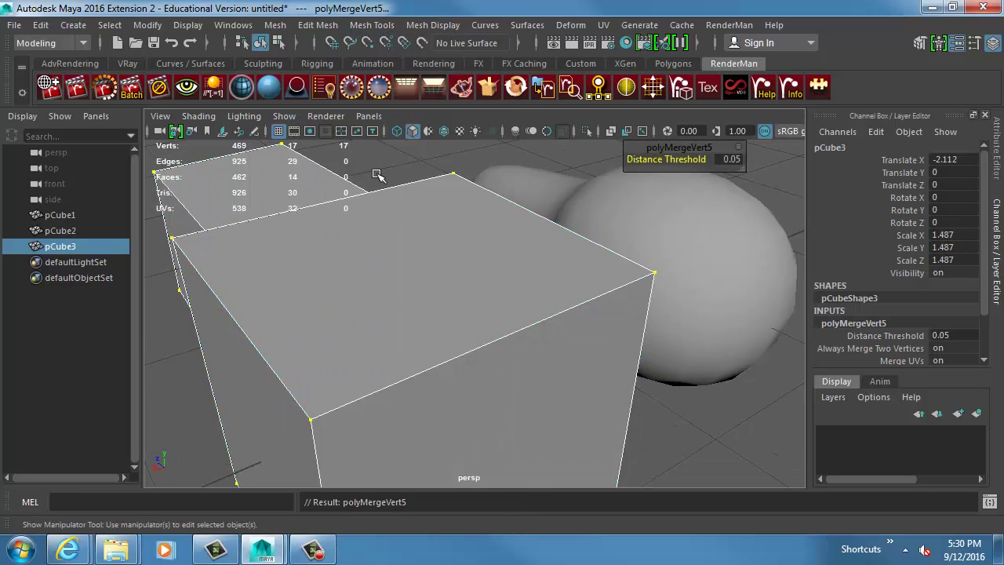
alt+drag(376, 171, 507, 294)
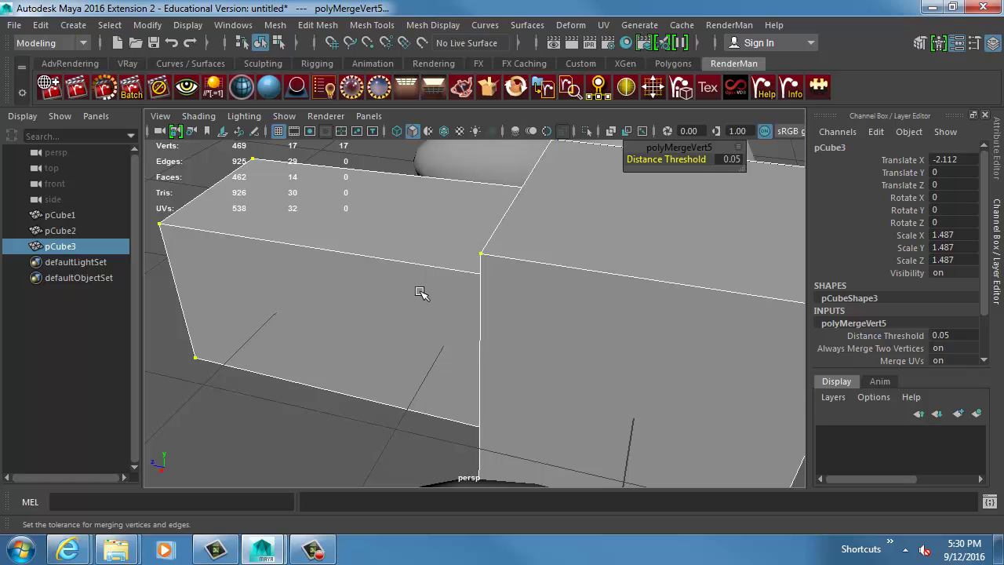
key(ctrl+z)
key(ctrl+b)
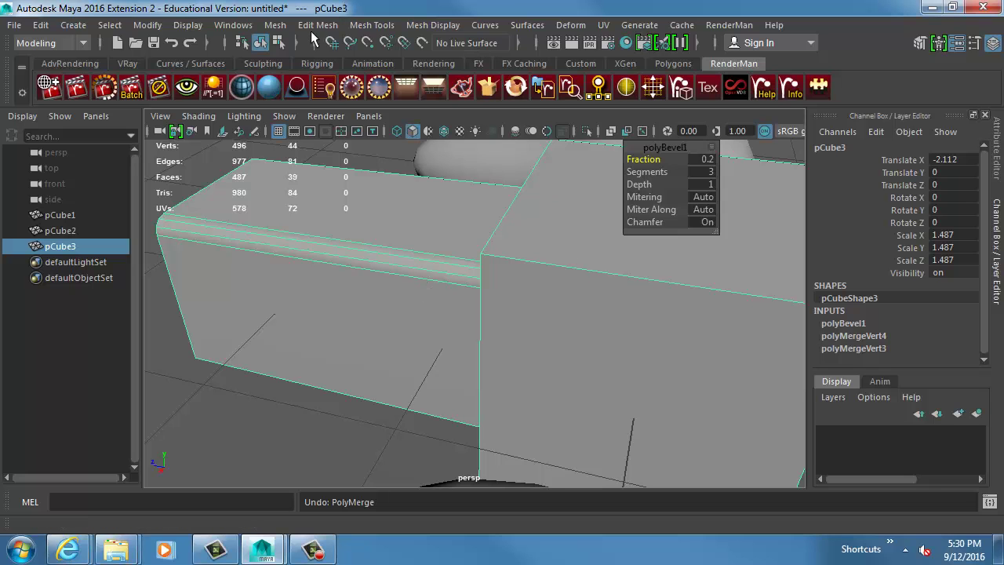
Merge the four bevel vertices at the large block's upper back corner with the 0.05 threshold.
alt+middle_drag(471, 192, 264, 231)
alt+drag(573, 235, 478, 274)
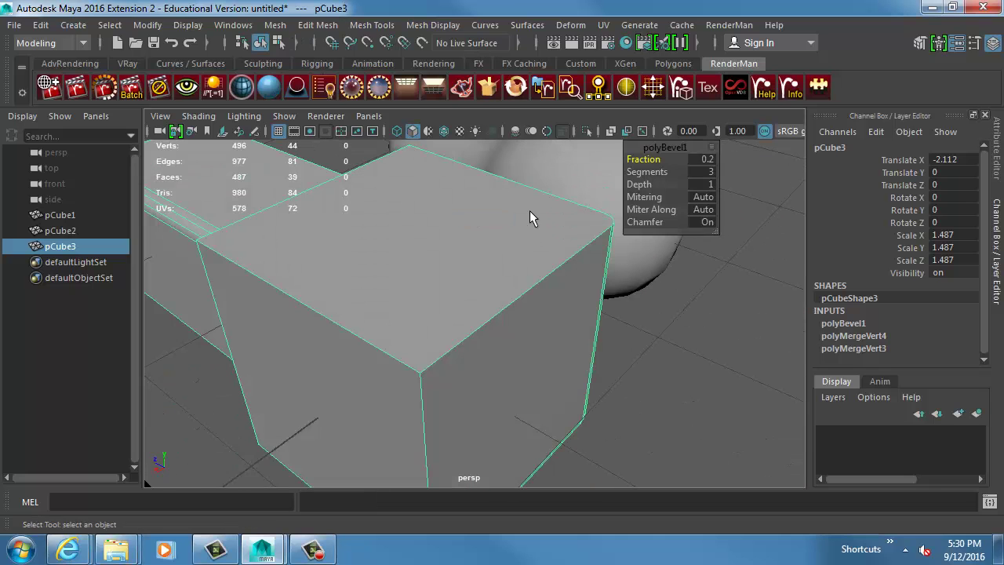
right_drag(531, 217, 479, 217)
alt+middle_drag(585, 219, 506, 245)
drag(539, 301, 541, 290)
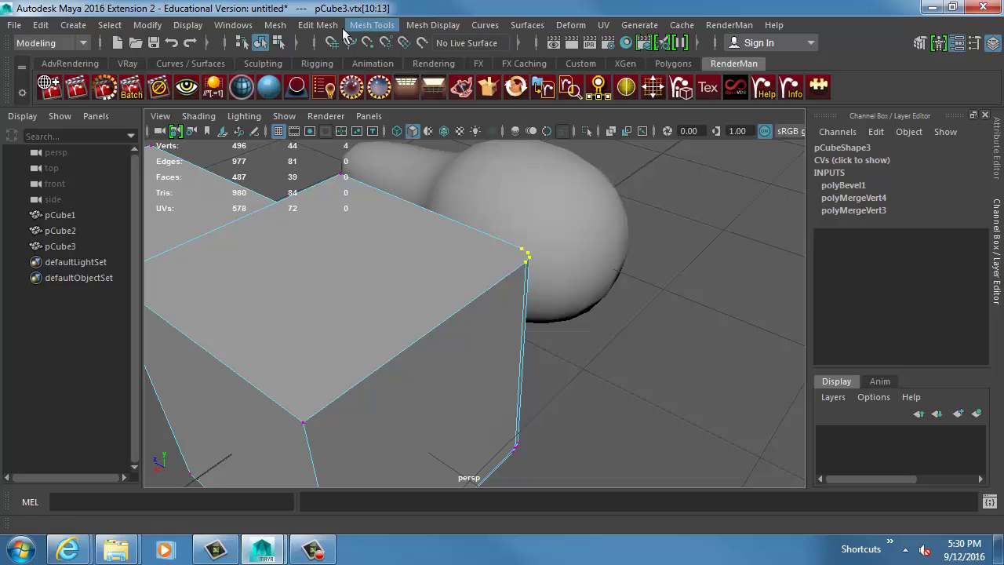
click(318, 24)
click(355, 174)
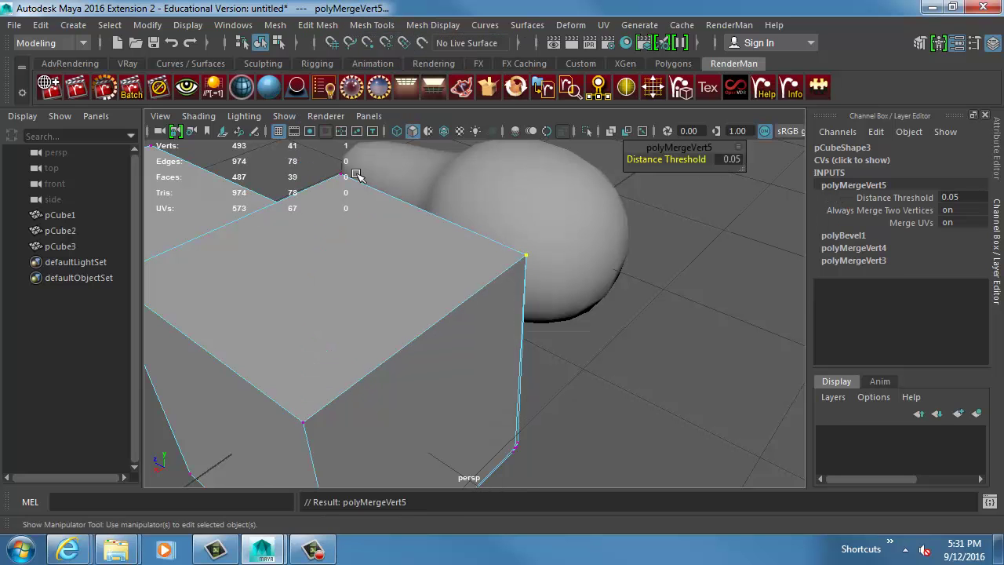
Select the bevel vertices at the block's lower back corner, try merging them repeatedly with a 0.001 threshold, and close the merge options.
alt+drag(533, 332, 521, 300)
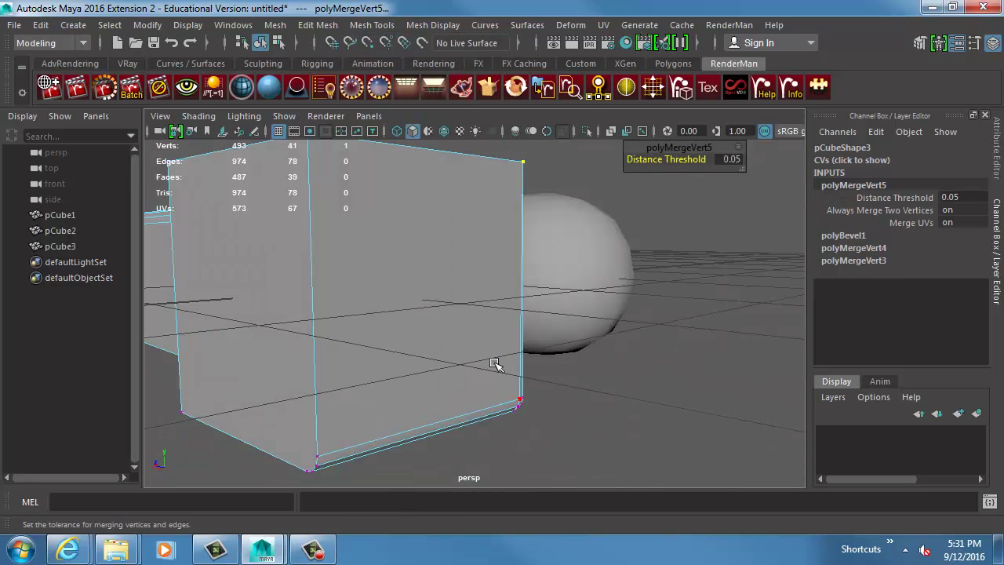
drag(494, 363, 537, 451)
alt+drag(596, 387, 392, 274)
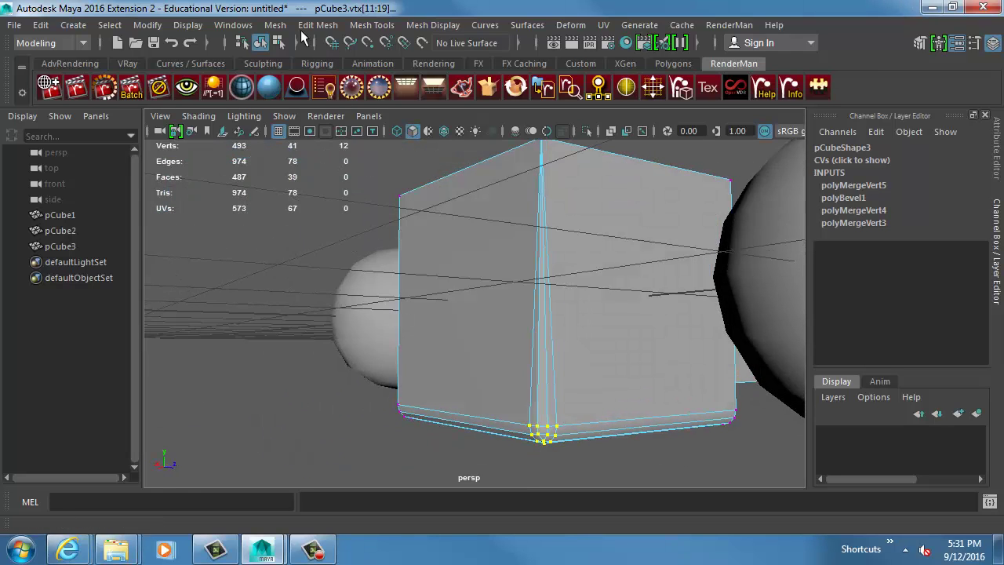
click(275, 24)
mouse_move(317, 24)
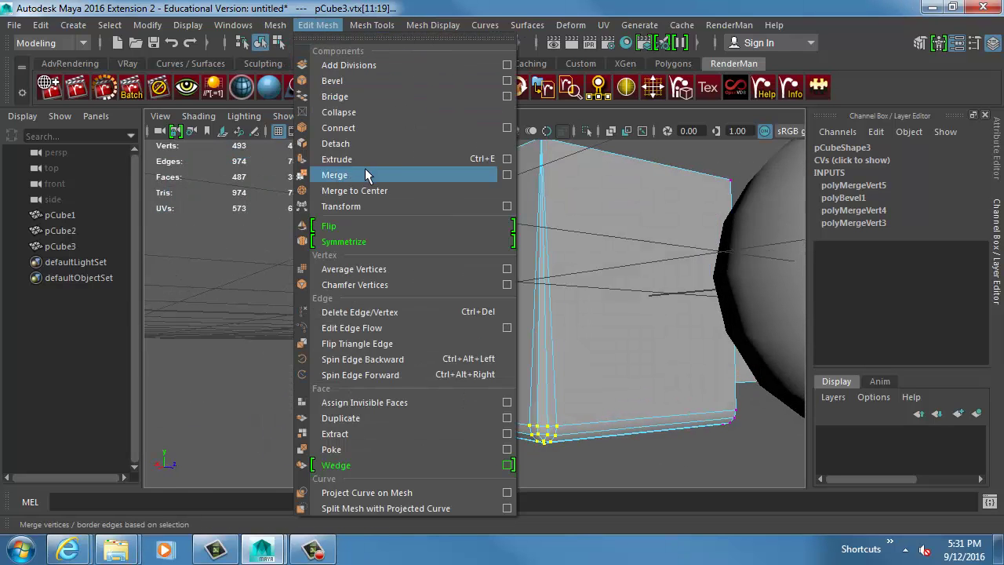
click(506, 174)
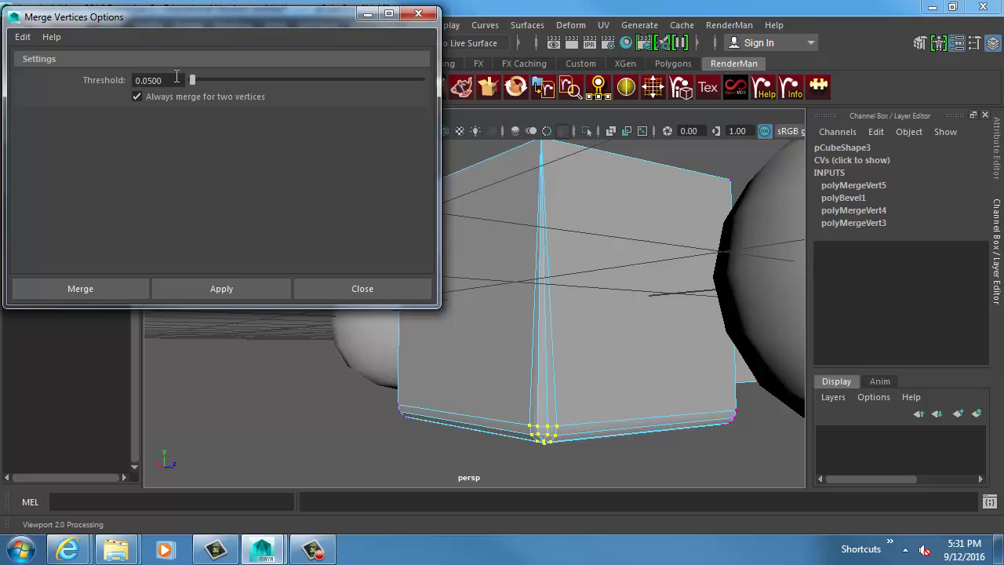
key(Return)
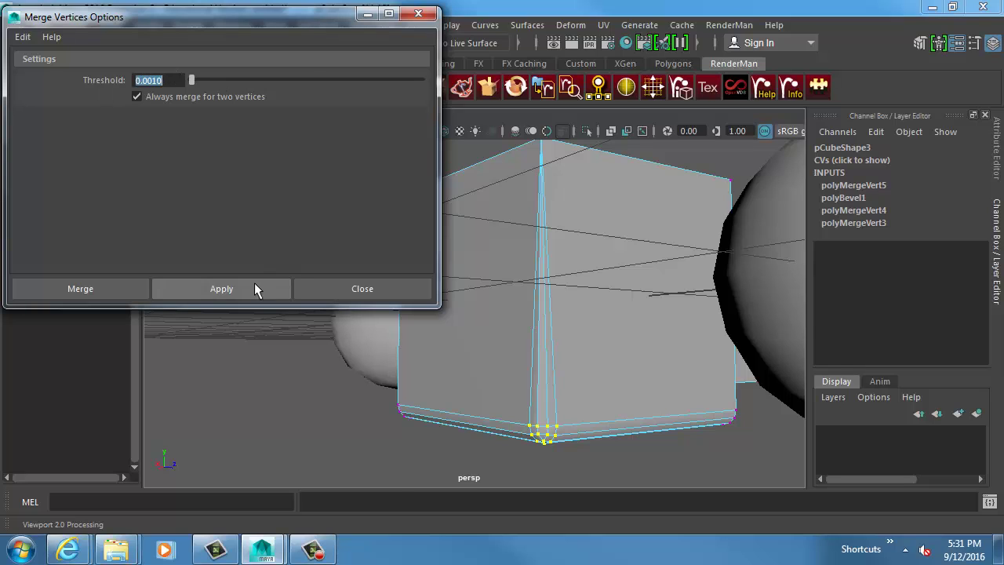
click(253, 287)
click(253, 287)
click(252, 288)
click(252, 288)
click(251, 288)
click(252, 288)
click(252, 288)
click(252, 288)
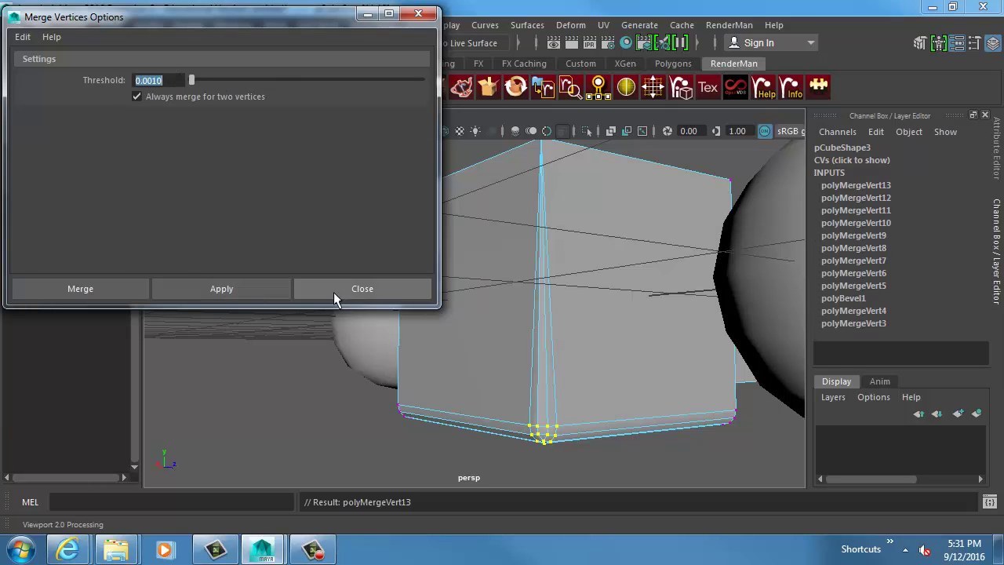
click(346, 288)
Merge the selected bevel vertices at the block's lower back corner to their center.
alt+drag(451, 267, 570, 316)
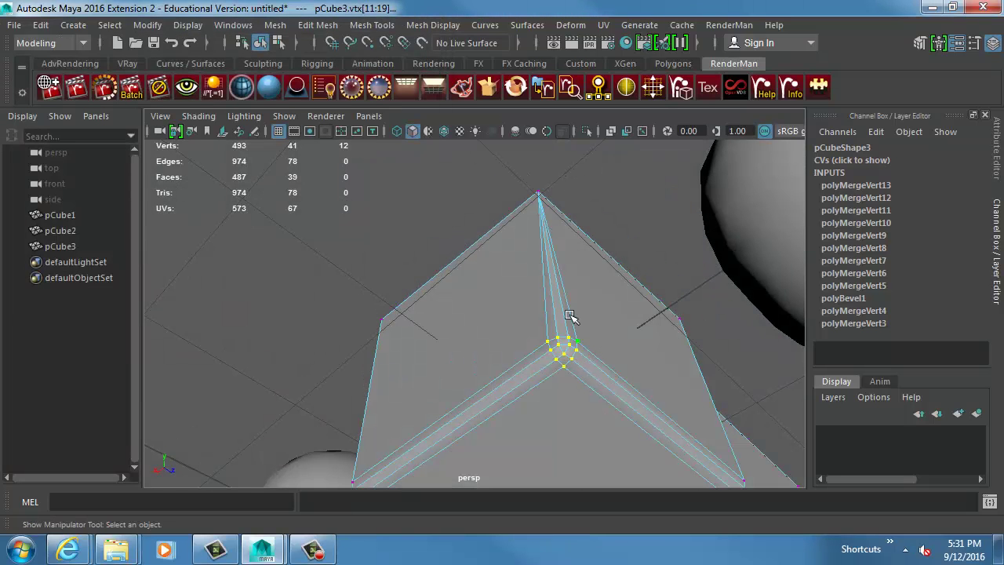
click(327, 26)
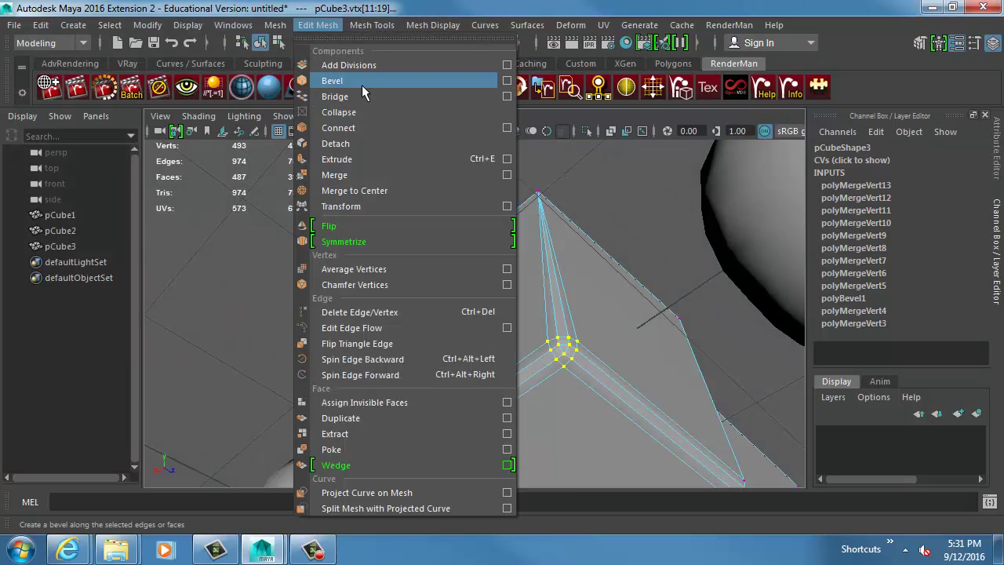
click(371, 195)
Repeat the merge to center for the bevel vertices at the block's two neighbouring bottom corners.
alt+drag(450, 321, 328, 341)
key(g)
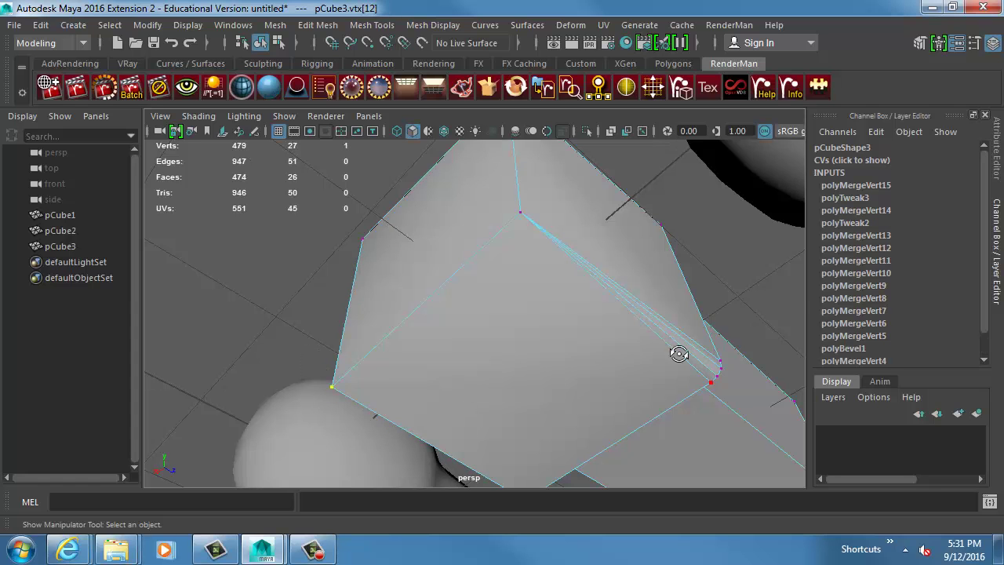
alt+drag(679, 352, 345, 323)
key(g)
alt+drag(596, 314, 426, 314)
alt+middle_drag(443, 291, 574, 319)
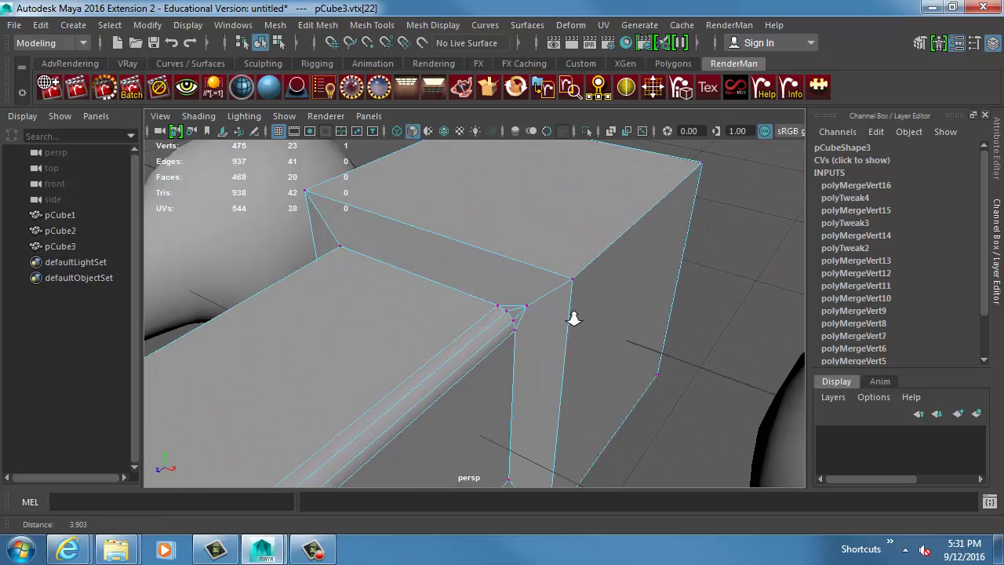
Delete the fan of edges joining the rounded bevel's rear end to the nearby corner vertex on the large block's front face.
alt+right_drag(573, 318, 517, 284)
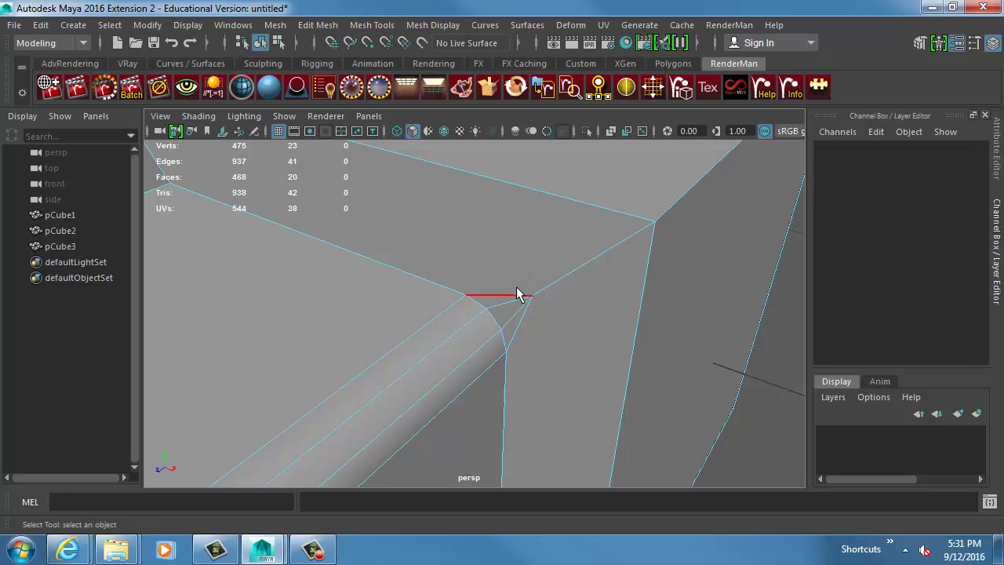
click(512, 307)
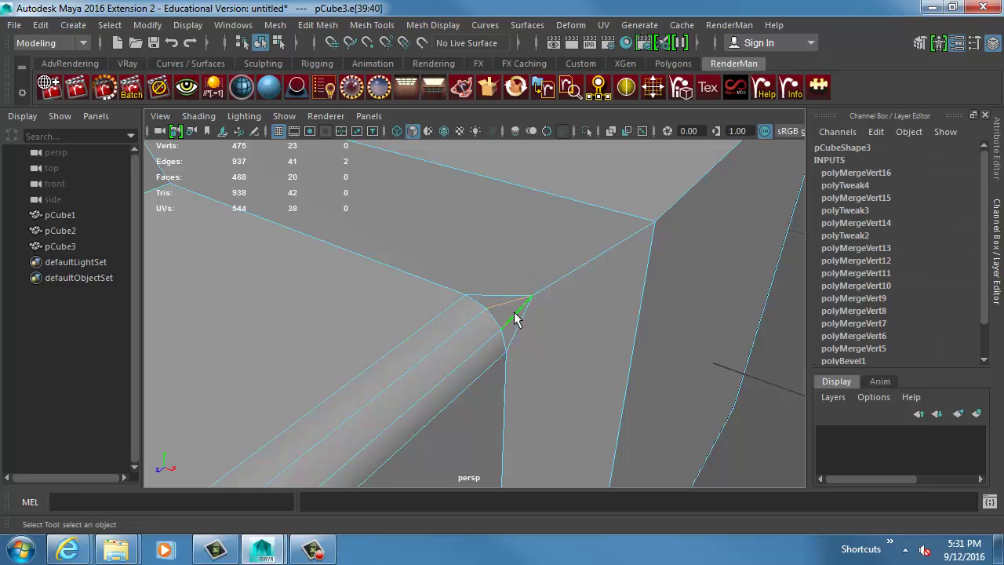
key(Delete)
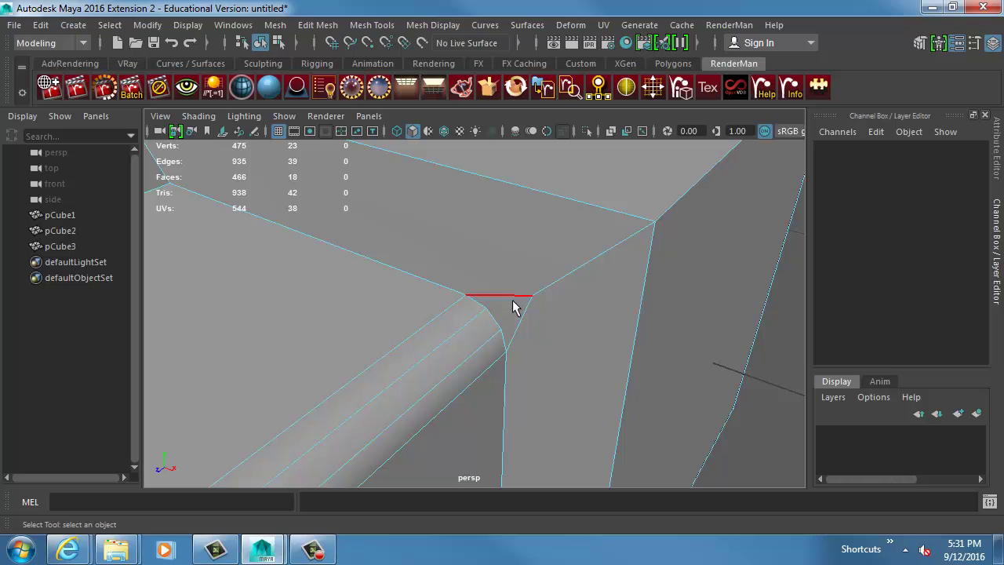
click(491, 303)
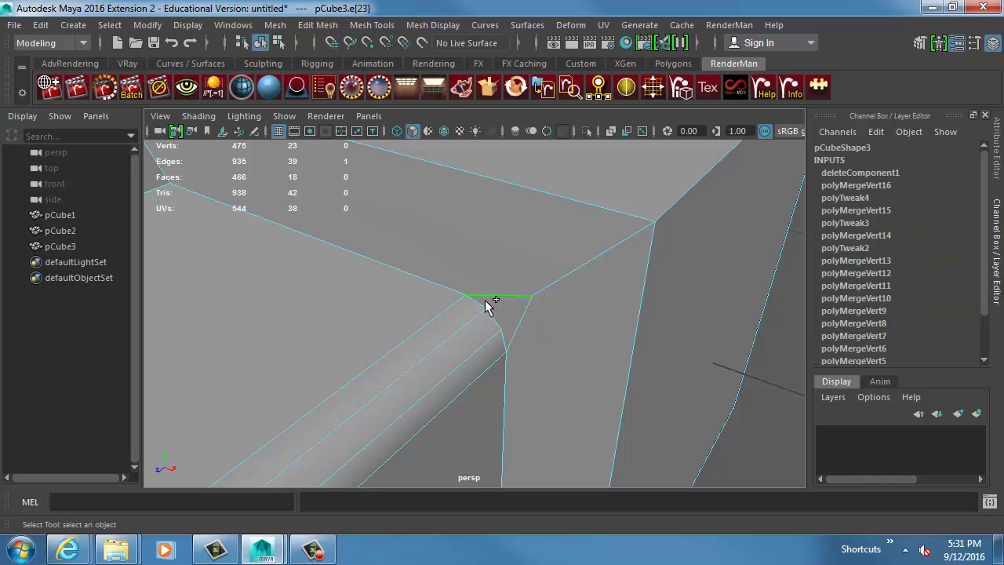
shift+click(478, 306)
alt+right_drag(478, 307, 557, 321)
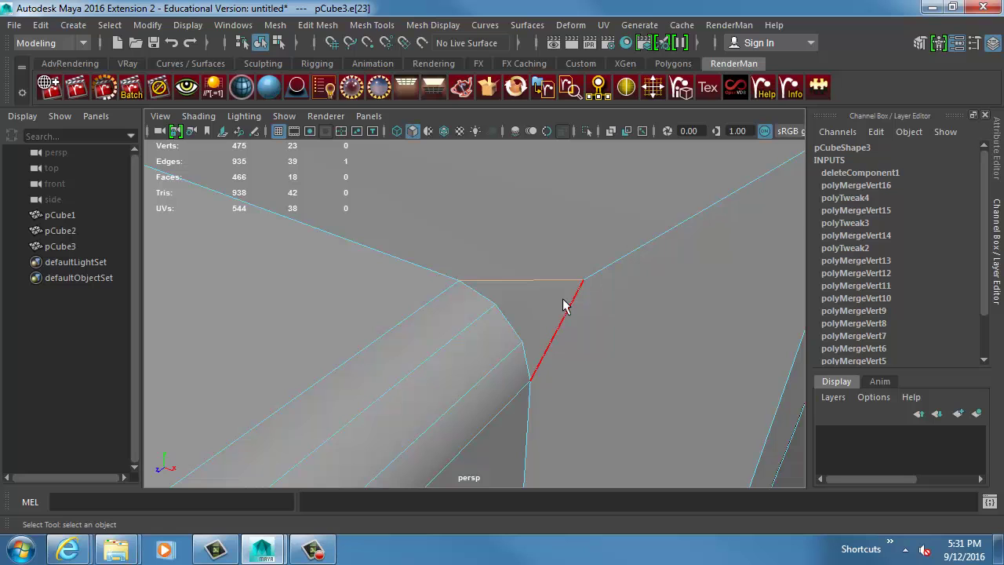
key(Delete)
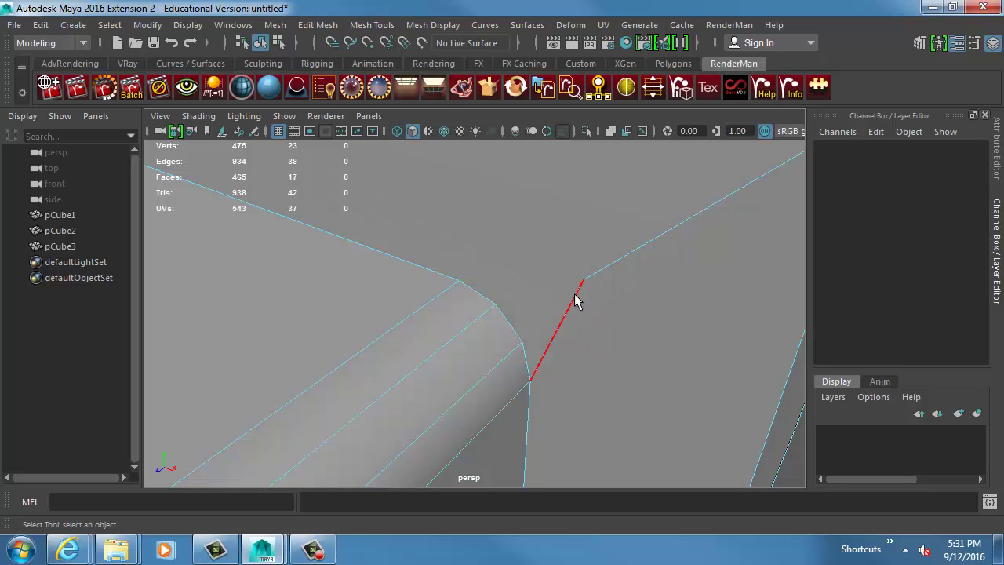
click(574, 293)
key(Delete)
Return the block to object selection and start the Multi-Cut tool on it.
alt+drag(644, 295, 514, 271)
click(509, 238)
shift+right_drag(485, 225, 404, 186)
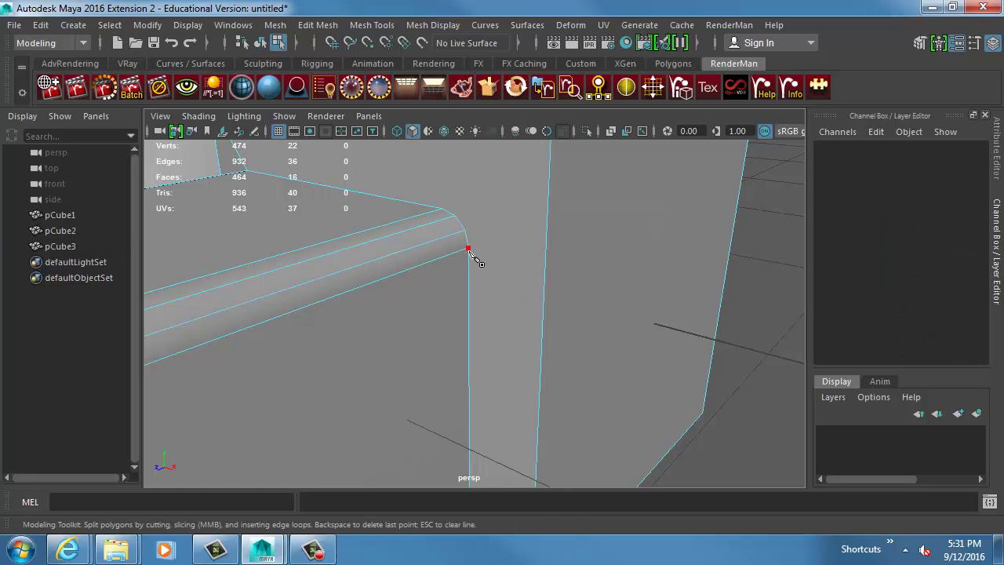
Try a Multi-Cut from the bevel's lowest rear vertex around the large block, and undo it.
click(547, 252)
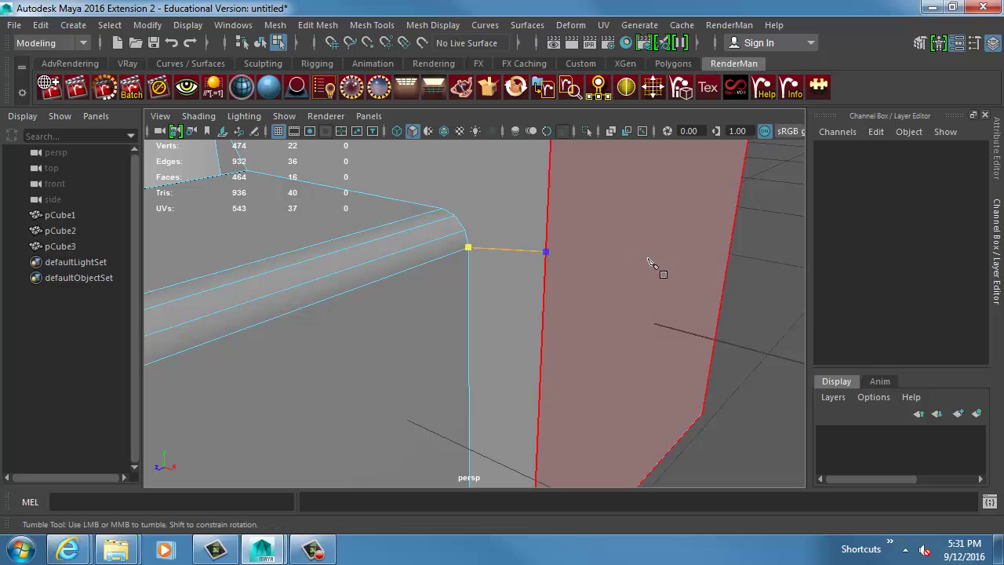
alt+drag(648, 262, 510, 224)
alt+drag(644, 233, 579, 230)
click(577, 233)
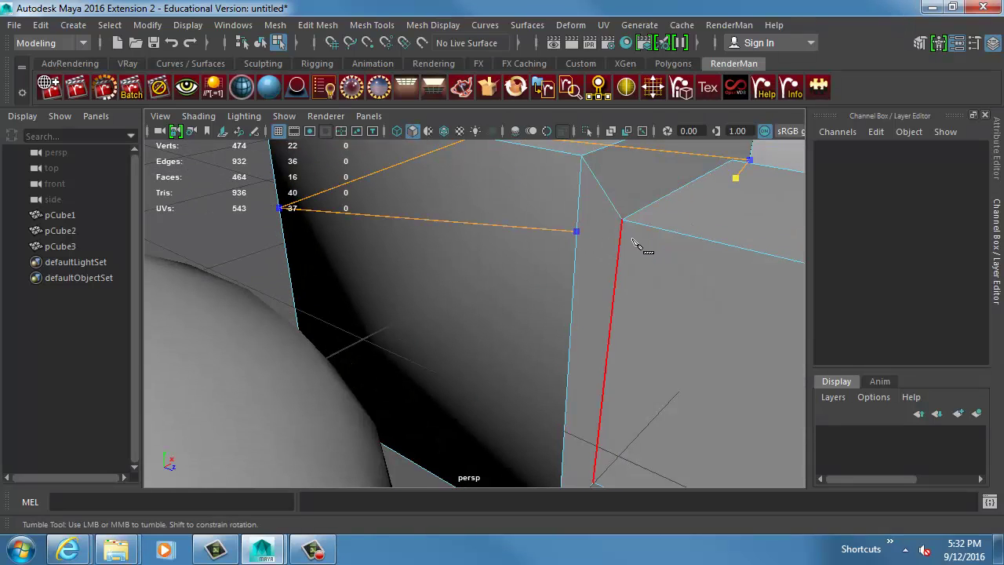
key(Return)
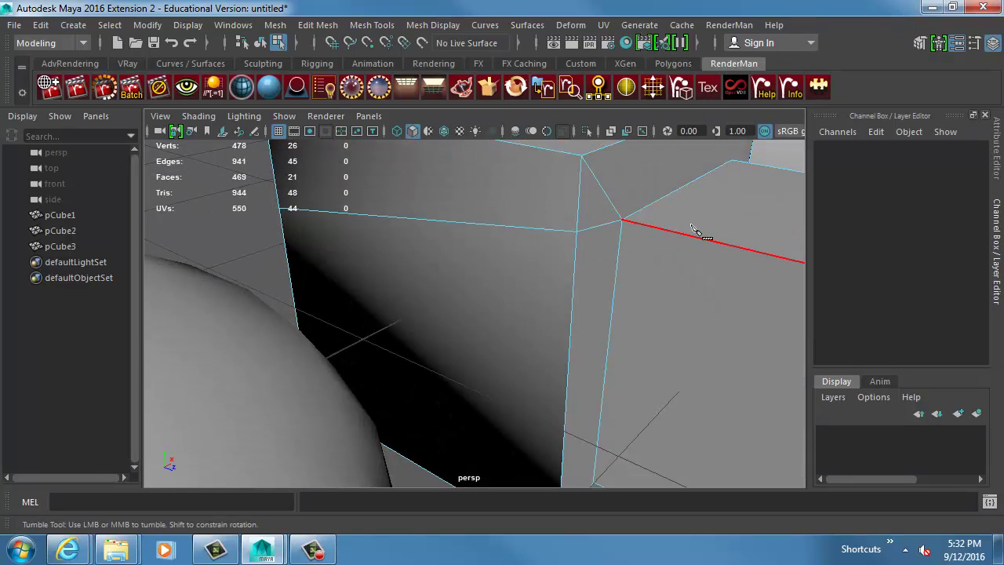
alt+drag(694, 229, 643, 229)
key(ctrl+z)
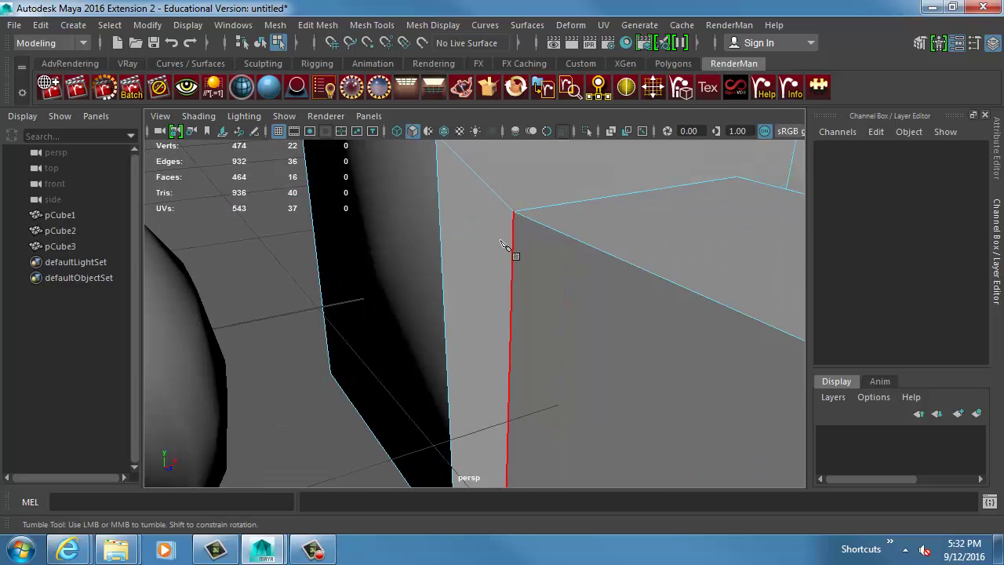
Cut from the bevel's lowest rear vertex around the large block's side and back faces to the long block's opposite side.
alt+drag(502, 243, 484, 259)
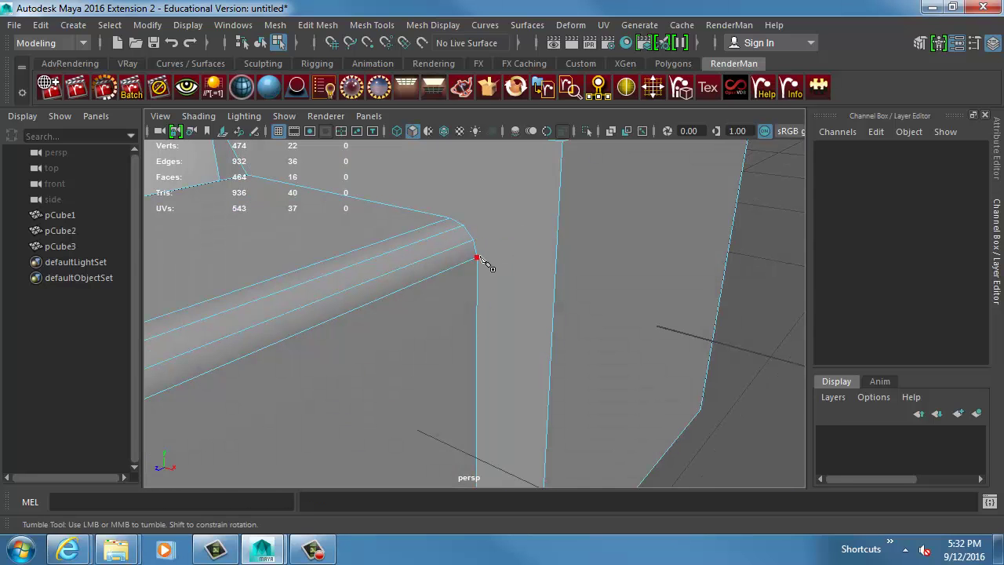
click(550, 258)
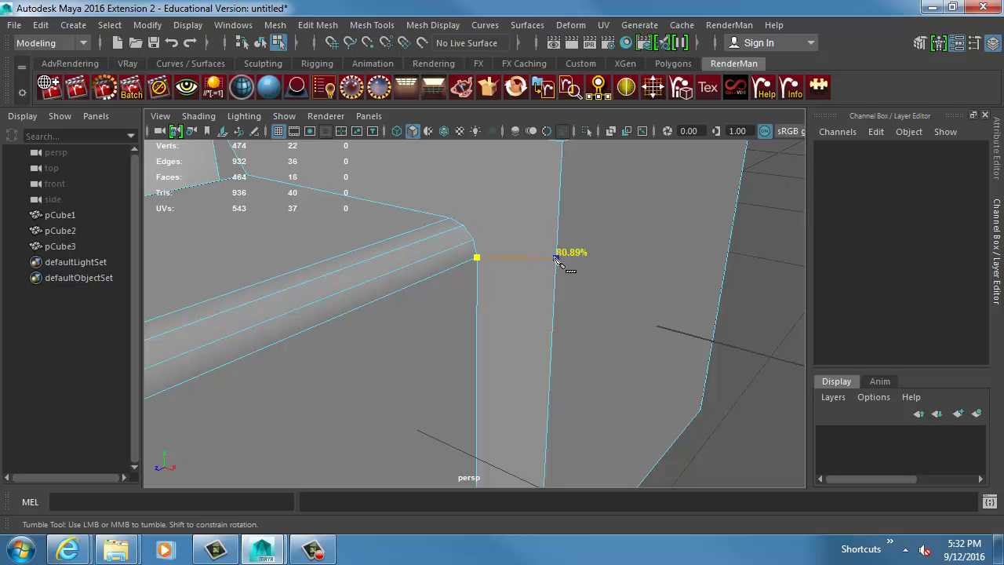
alt+drag(560, 264, 518, 286)
click(508, 220)
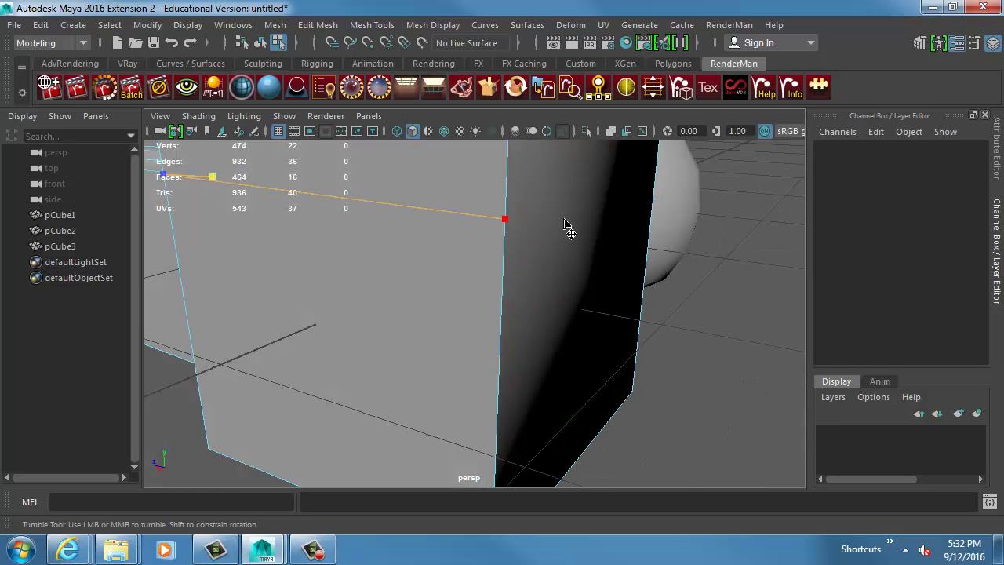
alt+drag(567, 226, 486, 293)
click(489, 288)
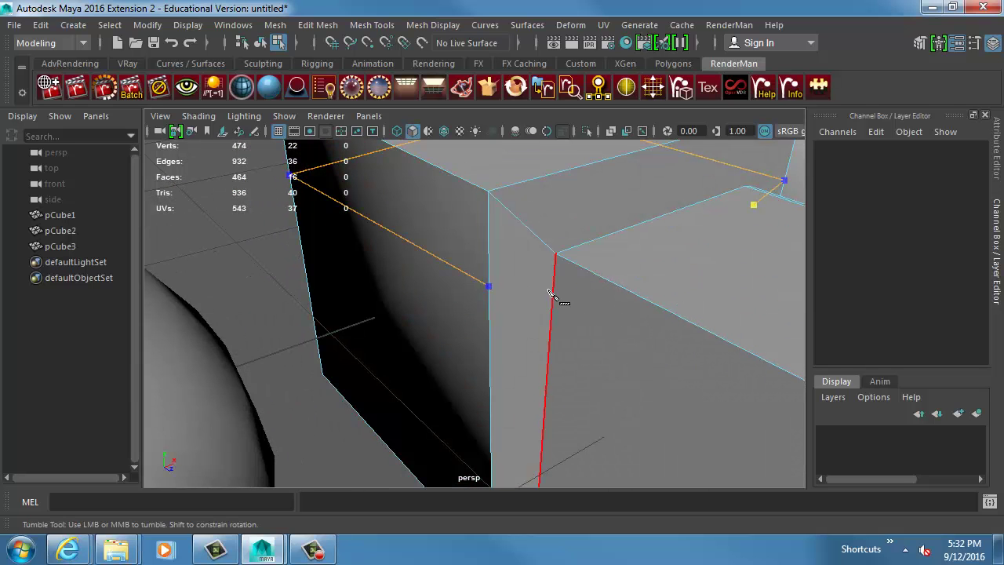
click(553, 291)
Extend the cut along the long block's side and across its front face to the bevel's lowest front vertex, and apply it.
alt+middle_drag(659, 342, 590, 329)
alt+right_drag(590, 329, 475, 298)
alt+middle_drag(475, 298, 352, 242)
alt+middle_drag(590, 345, 542, 338)
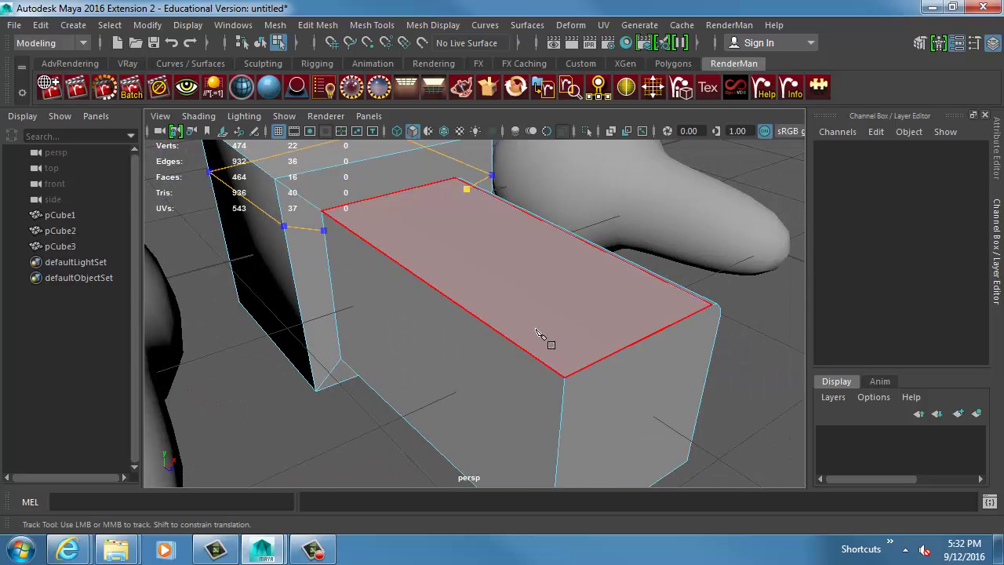
click(563, 397)
alt+drag(597, 400, 643, 434)
alt+right_drag(643, 434, 691, 435)
alt+middle_drag(606, 298, 587, 291)
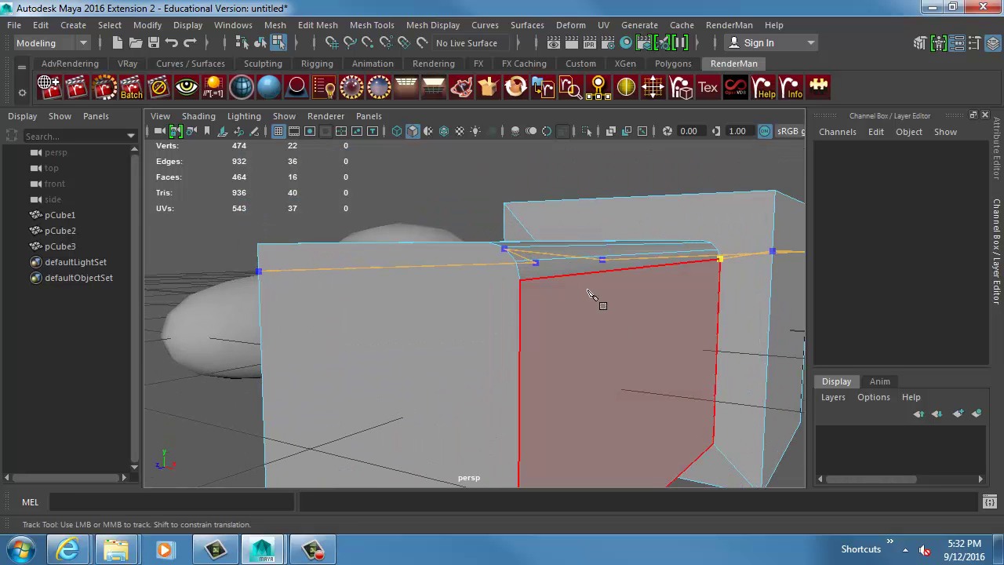
click(520, 281)
key(Return)
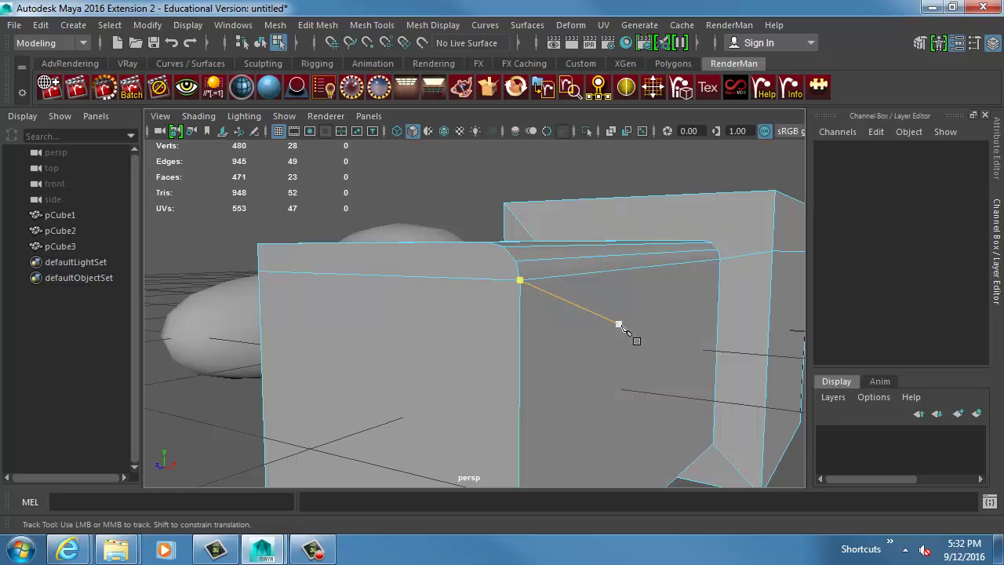
Cut from the bevel's second-lowest rear vertex around the large block, just above the existing loop, to the long block's opposite side.
alt+drag(619, 325, 441, 358)
alt+drag(746, 306, 701, 330)
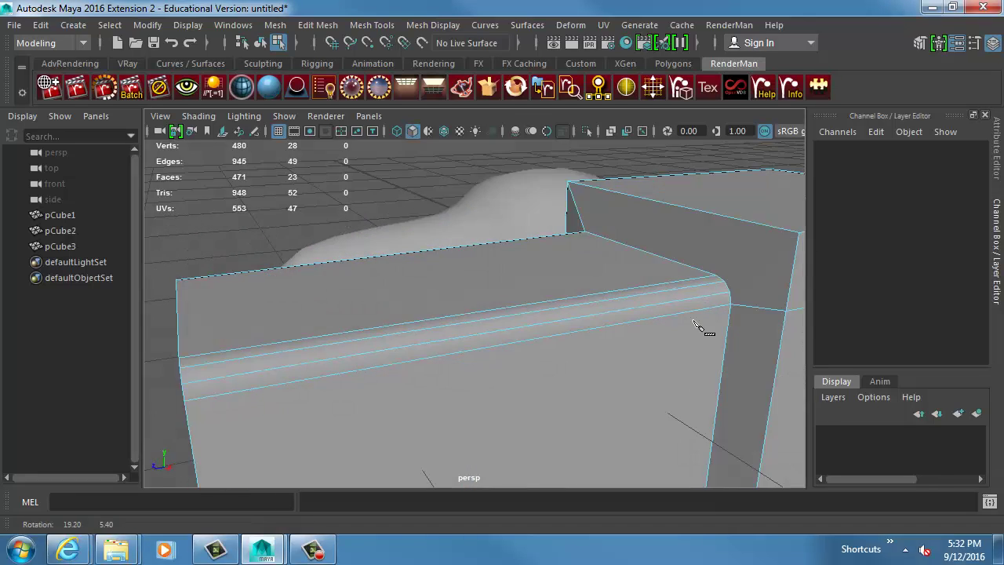
alt+middle_drag(702, 329, 605, 340)
scroll(628, 339, up, 4)
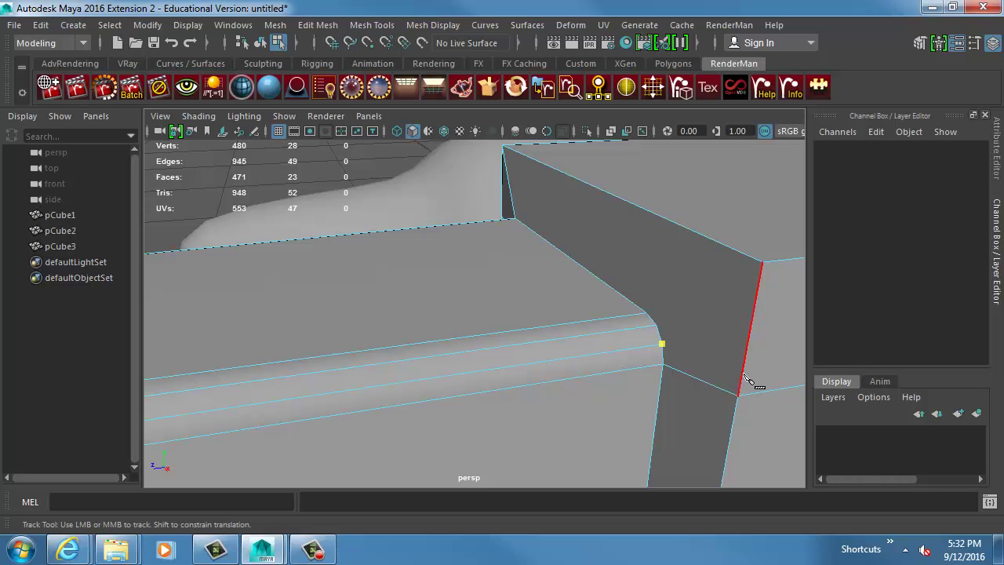
alt+drag(745, 379, 520, 293)
click(530, 285)
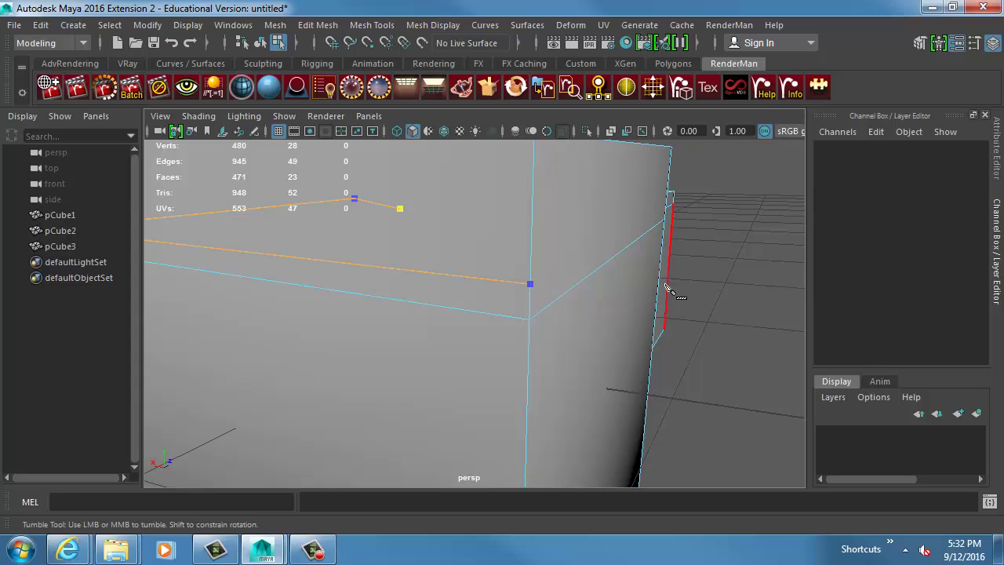
alt+drag(666, 287, 505, 298)
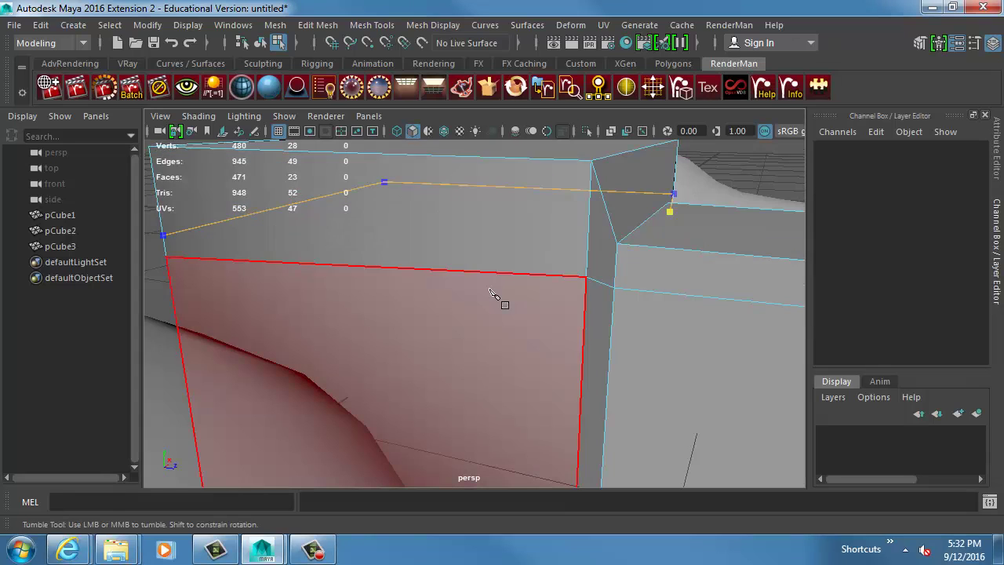
click(615, 270)
Continue the second cut along the long block and across its front face to the bevel's second-lowest front vertex, and apply it.
alt+middle_drag(666, 295, 298, 306)
alt+middle_drag(597, 282, 230, 226)
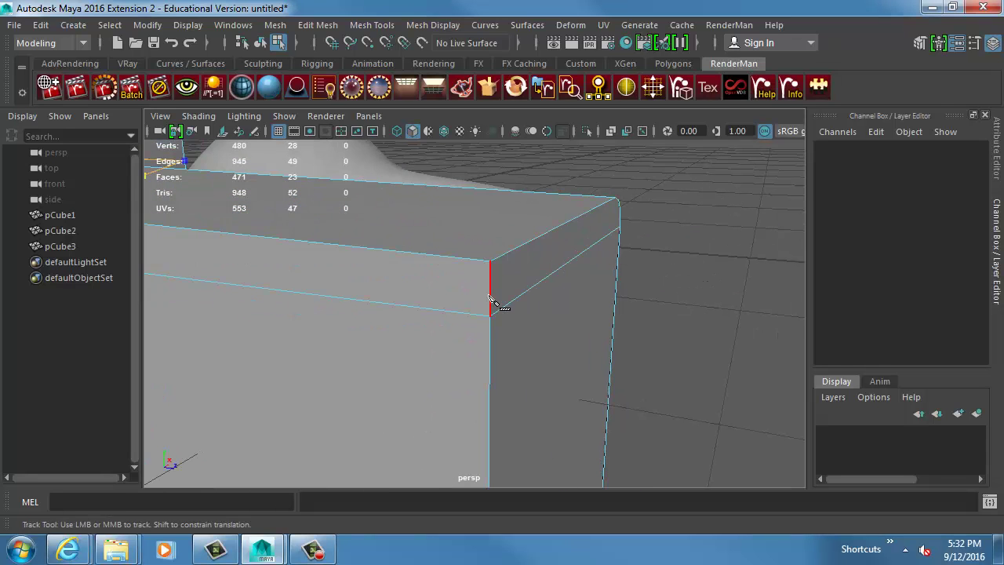
alt+drag(528, 306, 451, 332)
alt+right_drag(450, 332, 514, 334)
alt+middle_drag(514, 333, 573, 343)
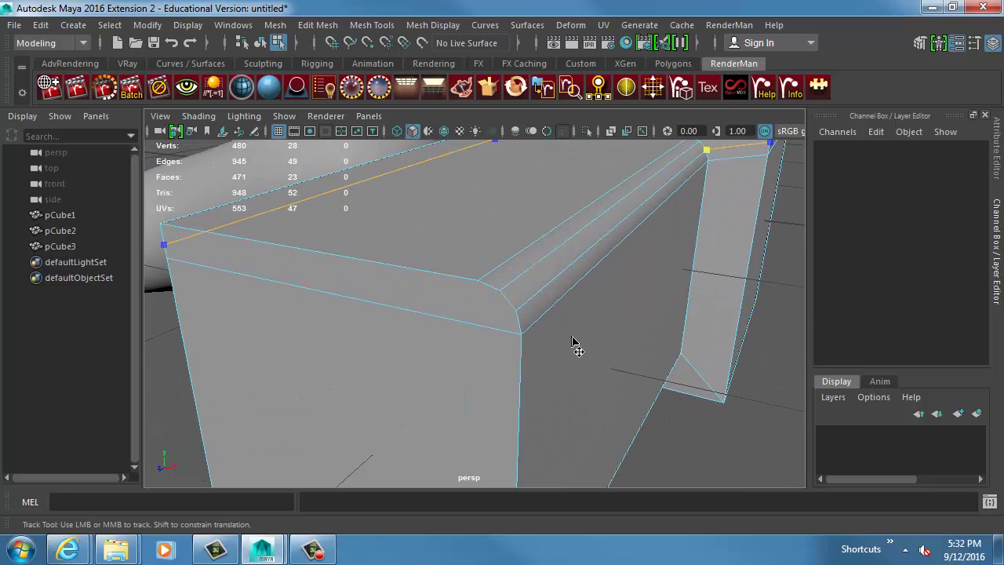
click(515, 311)
key(Return)
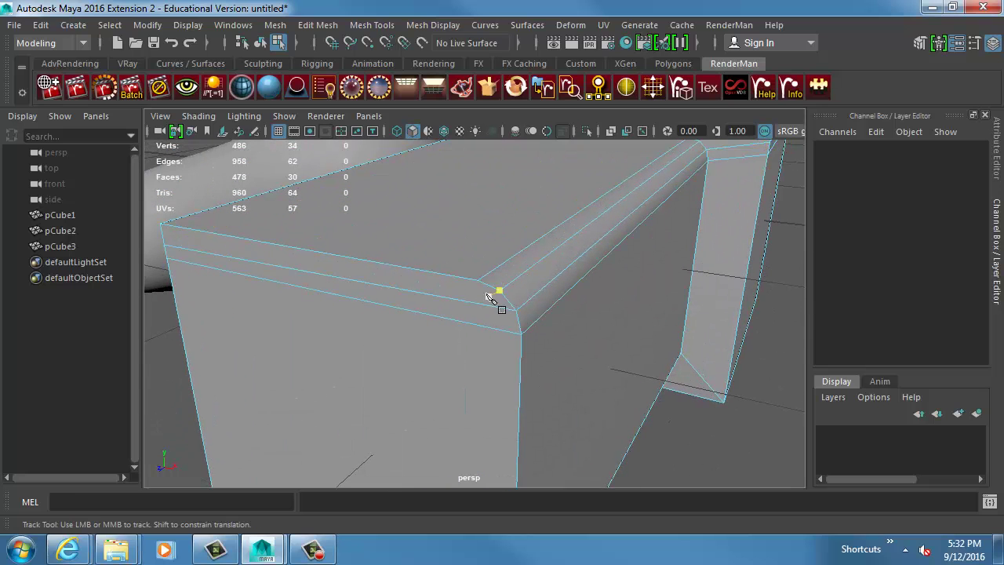
alt+right_drag(482, 290, 548, 317)
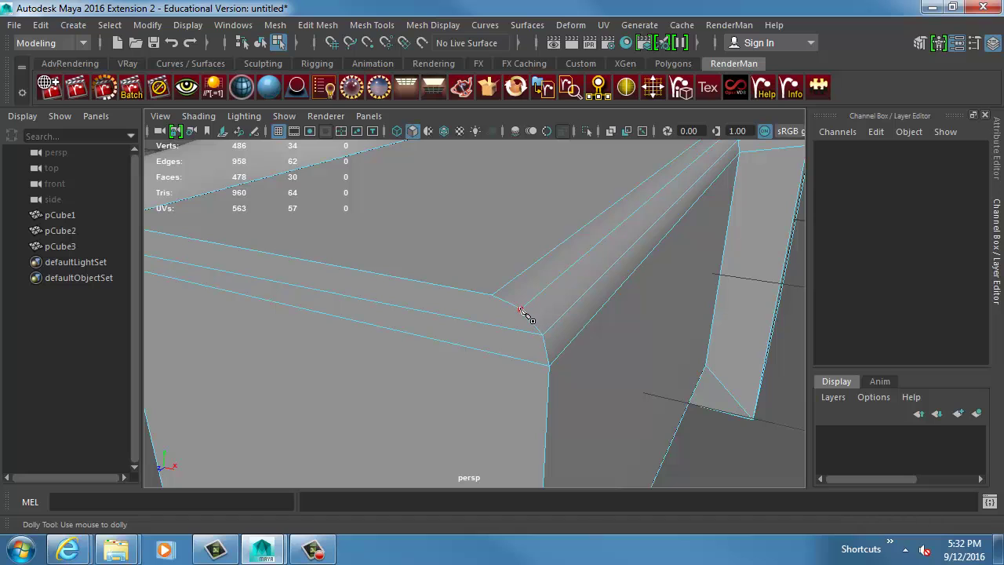
key(BackSpace)
alt+drag(387, 294, 310, 291)
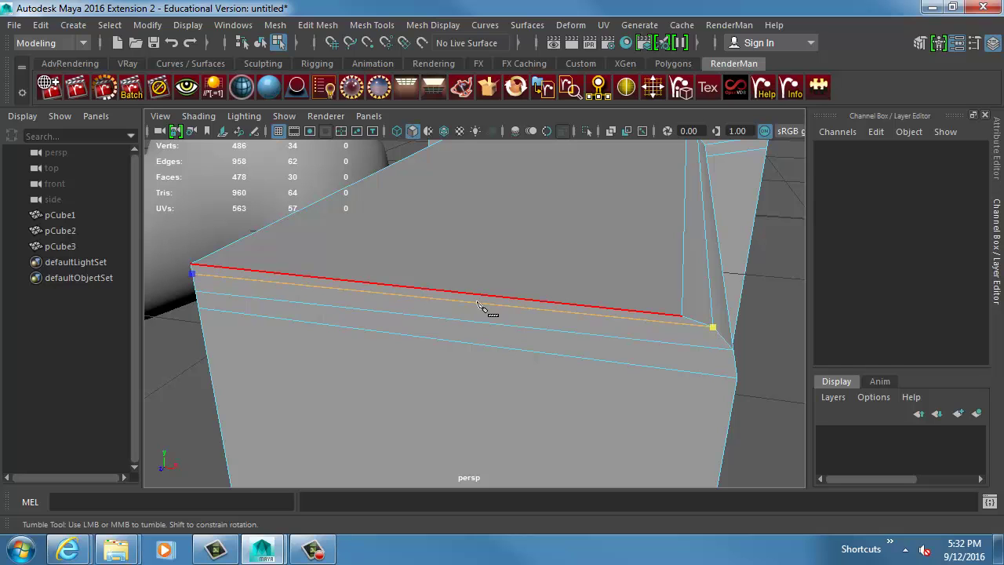
click(581, 324)
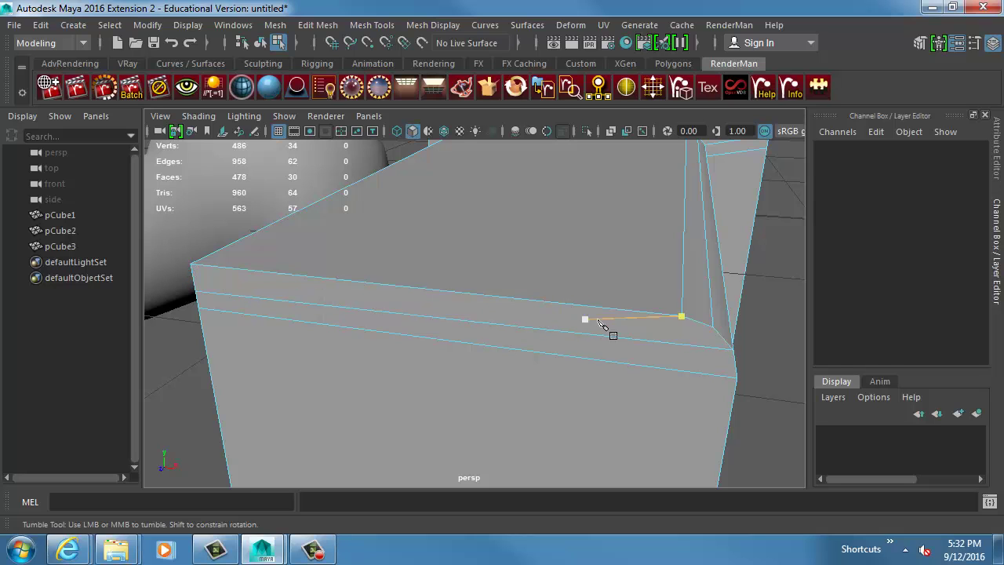
Cut from the bevel's uppermost front vertex down through both horizontal loops to the bottom edge of the long block's front face.
click(682, 318)
click(680, 344)
click(677, 370)
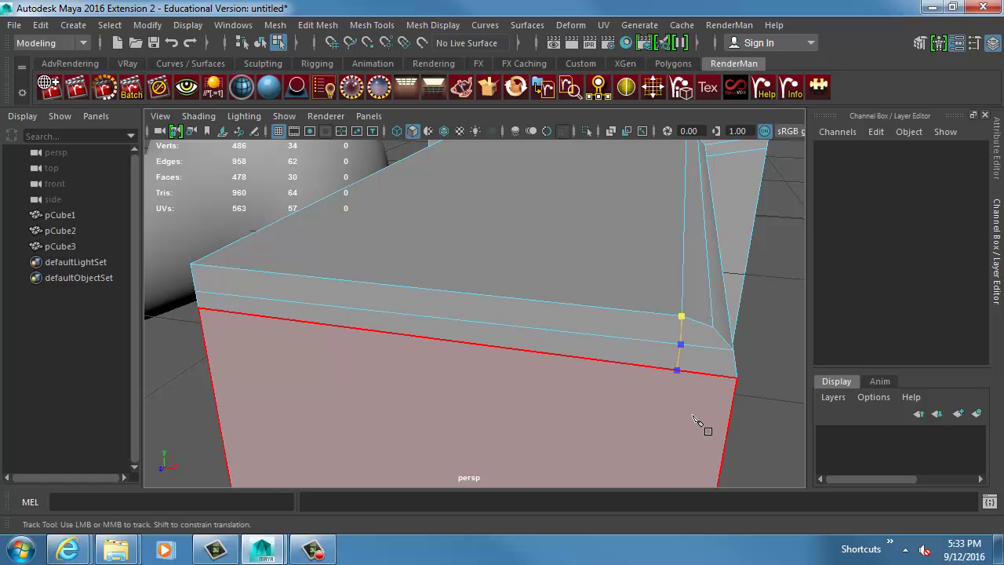
alt+middle_drag(693, 417, 646, 227)
alt+middle_drag(609, 384, 612, 216)
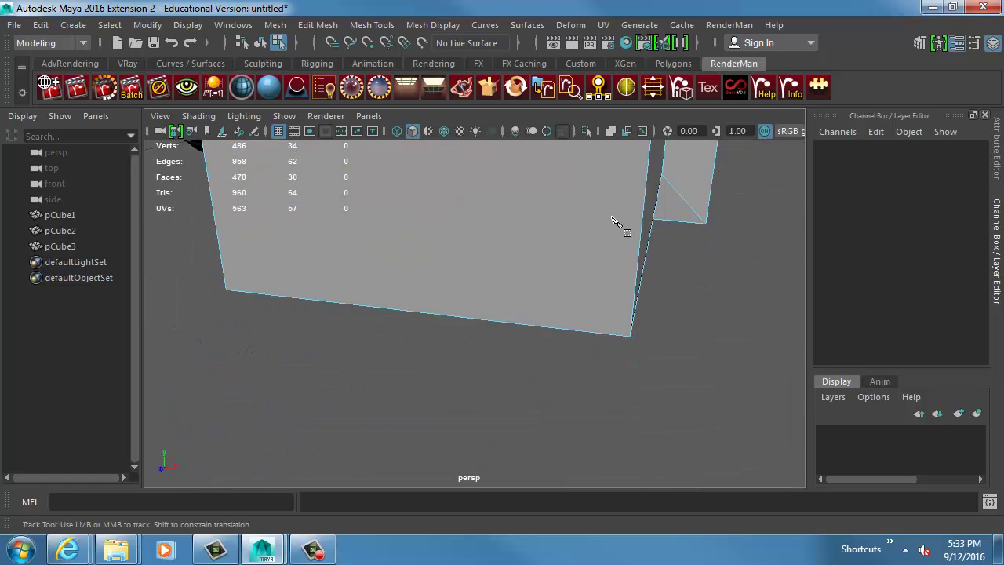
click(597, 332)
Extend the vertical cut across the underside of both blocks to the large block's lower back edge.
mouse_move(597, 333)
alt+mouse_down()
mouse_move(609, 301)
mouse_move(605, 348)
alt+mouse_up()
alt+right_drag(605, 347, 560, 164)
alt+middle_drag(560, 164, 533, 338)
click(535, 344)
click(549, 363)
alt+drag(532, 375, 541, 293)
alt+right_drag(560, 358, 547, 318)
alt+drag(542, 314, 511, 228)
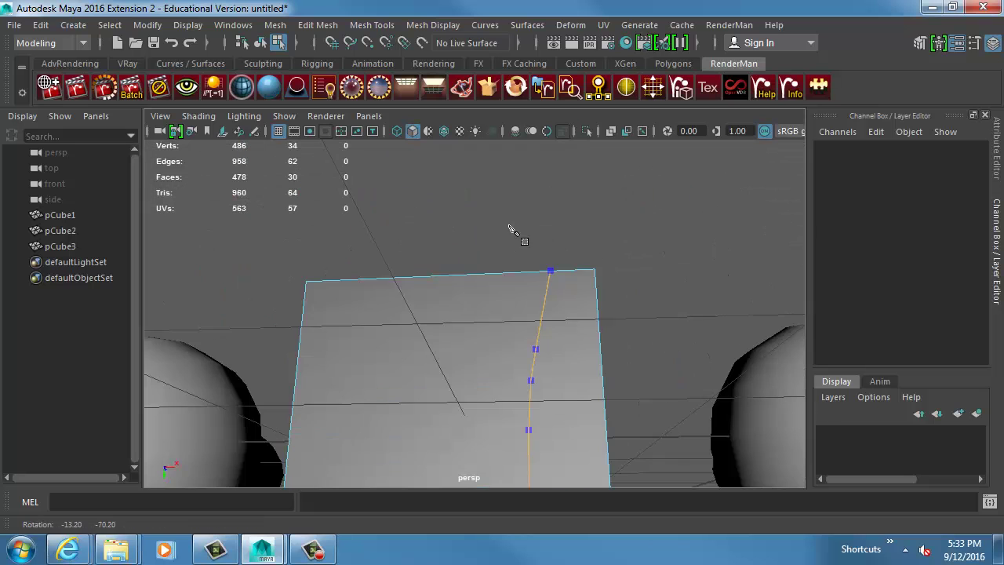
Carry the cut up the large block's back and over its top to the bevel's uppermost rear vertex, and apply it.
alt+middle_drag(547, 311, 531, 193)
alt+middle_drag(549, 328, 555, 318)
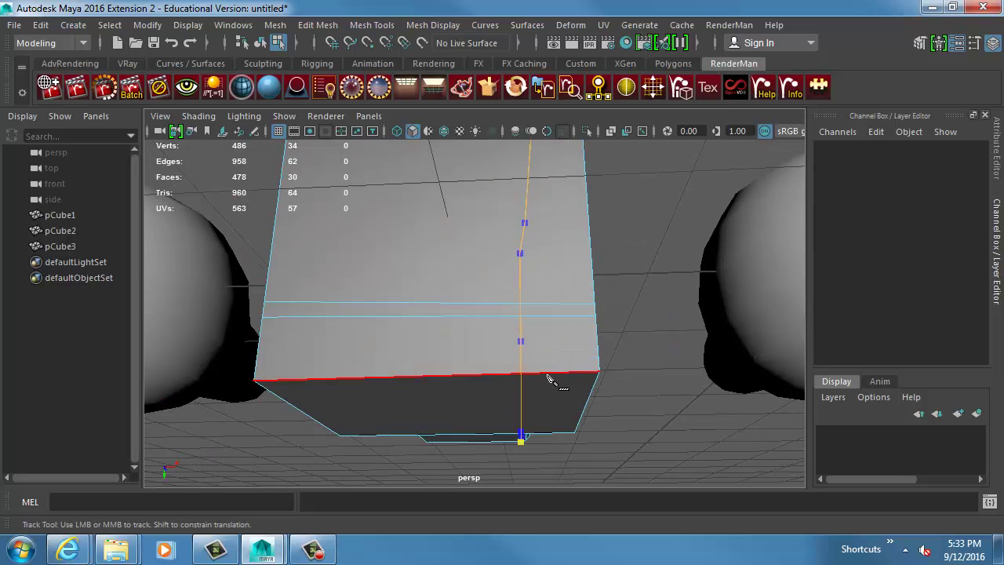
alt+drag(547, 375, 520, 336)
click(501, 322)
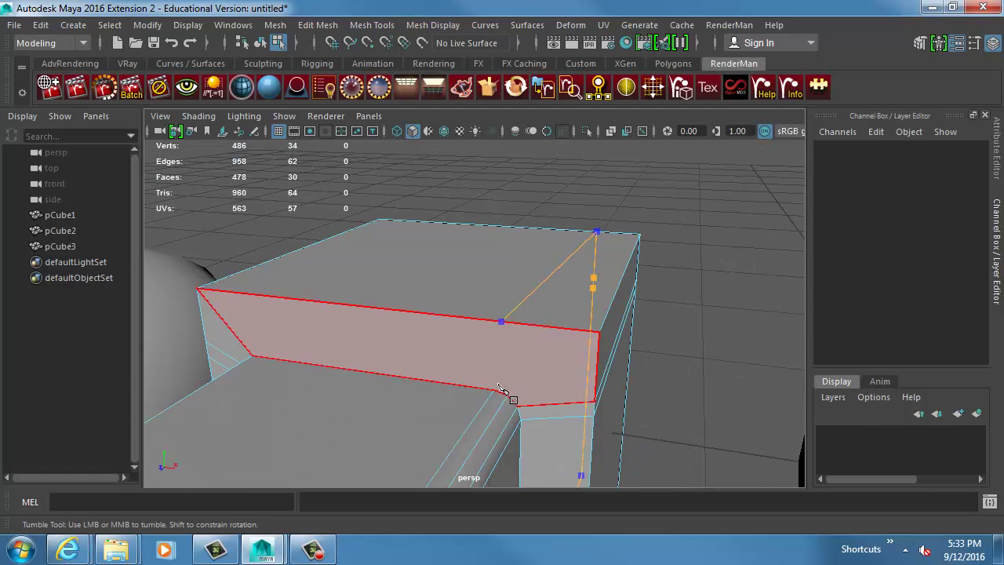
click(493, 390)
right_click(496, 398)
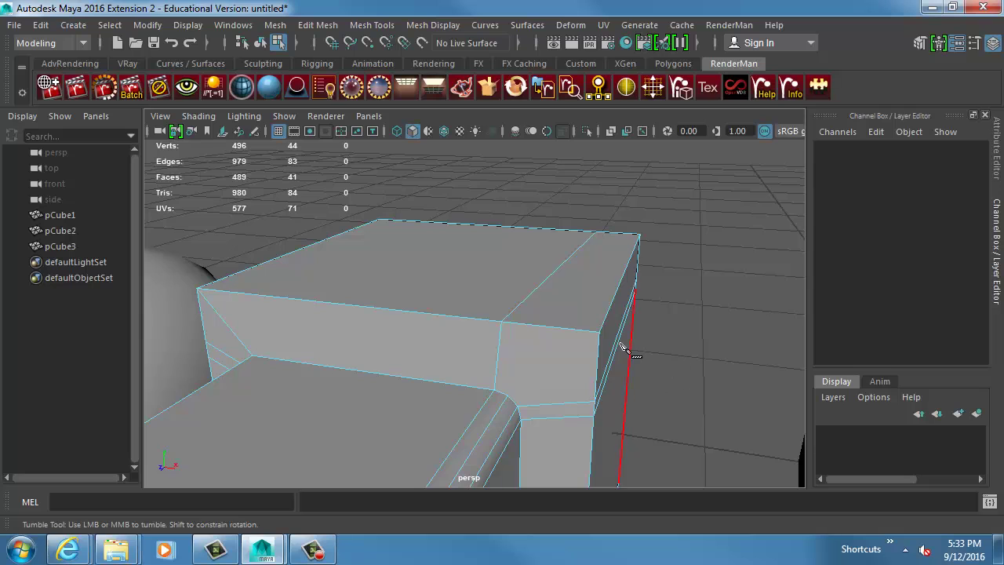
alt+drag(622, 346, 577, 355)
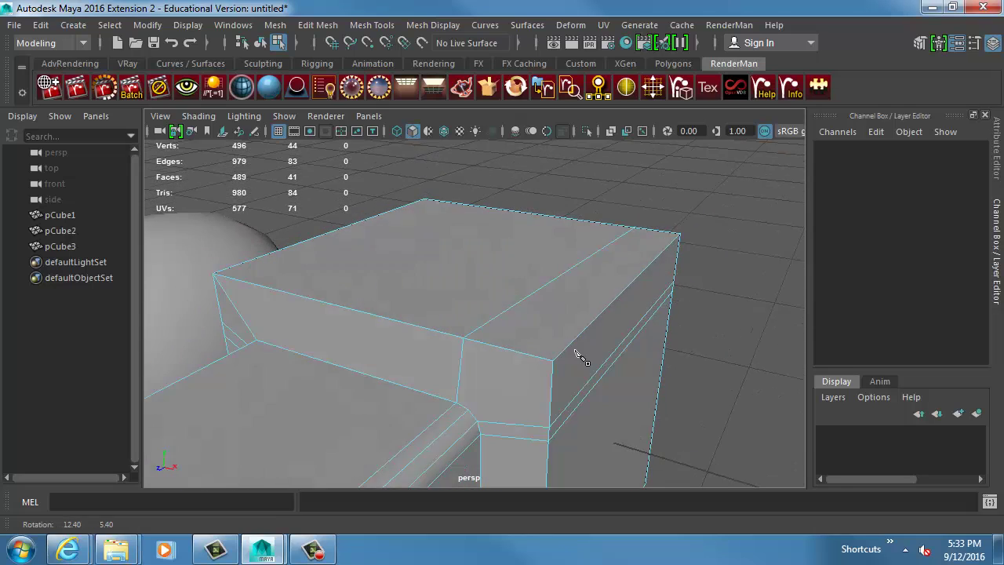
Examine the edges of the small face at the bevel's corner on the long block's end face.
alt+middle_drag(577, 355, 702, 170)
alt+right_drag(701, 170, 525, 238)
alt+drag(524, 238, 613, 229)
alt+right_drag(614, 229, 666, 291)
click(515, 211)
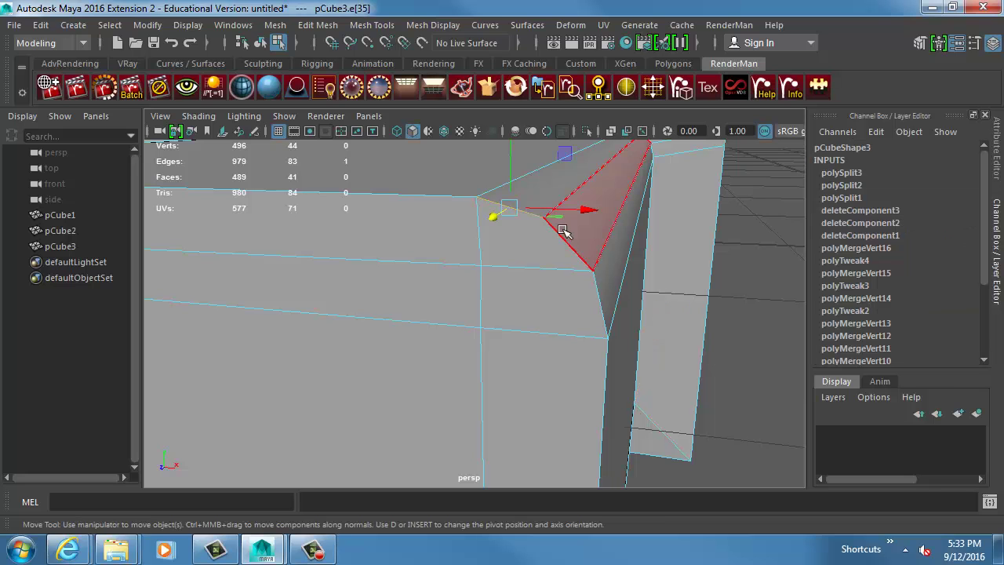
click(565, 235)
click(567, 243)
click(513, 265)
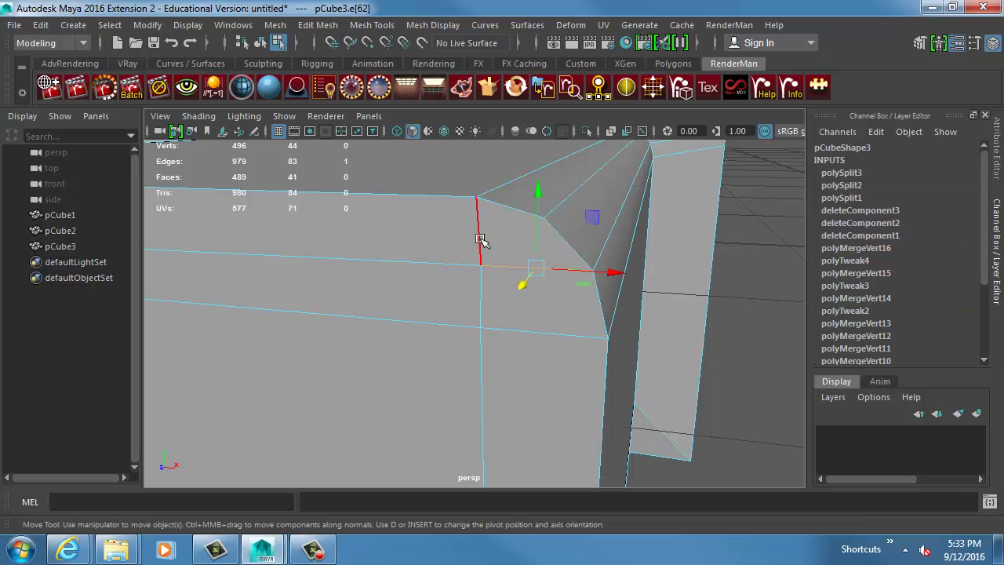
click(480, 239)
alt+drag(495, 233, 547, 251)
alt+middle_drag(547, 251, 482, 392)
alt+drag(481, 392, 577, 396)
alt+right_drag(577, 396, 639, 379)
alt+middle_drag(640, 378, 590, 385)
Split the large block's front face beside the bevel with a diagonal cut from the bevel's second-highest rear vertex to the block's upper outer corner.
click(612, 189)
alt+middle_drag(655, 276, 624, 288)
alt+right_drag(623, 287, 583, 296)
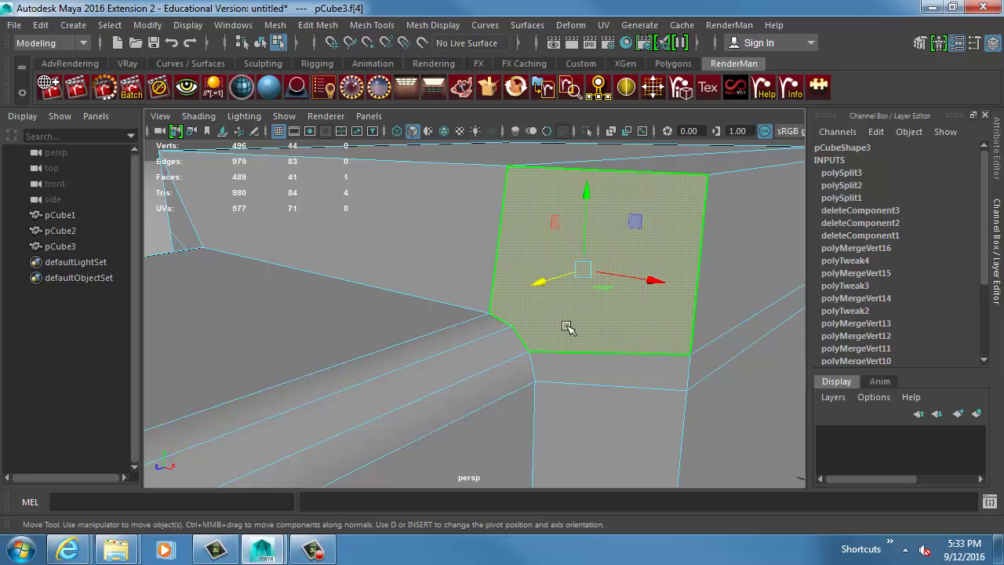
key(g)
click(511, 326)
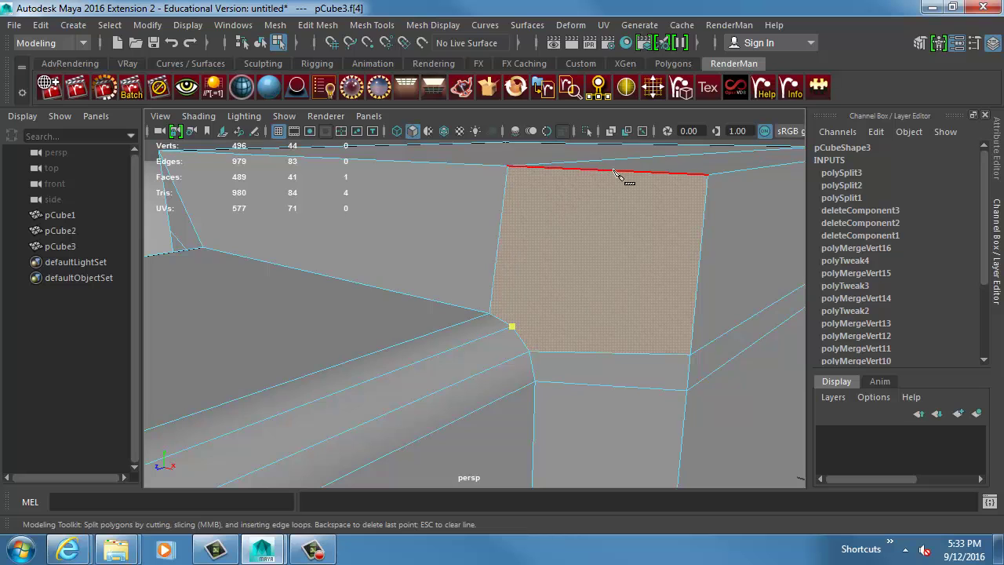
alt+drag(715, 212, 616, 250)
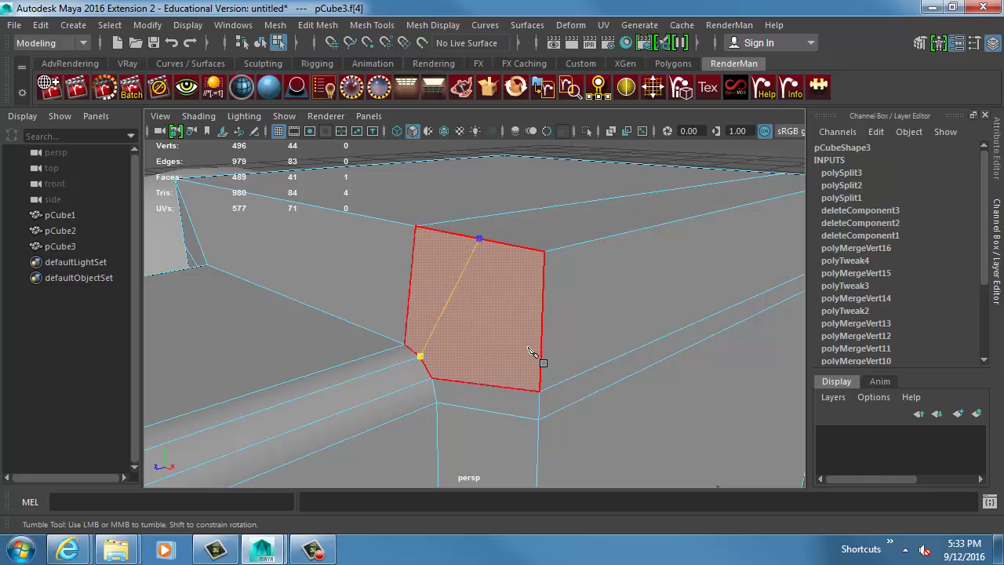
click(548, 256)
key(Return)
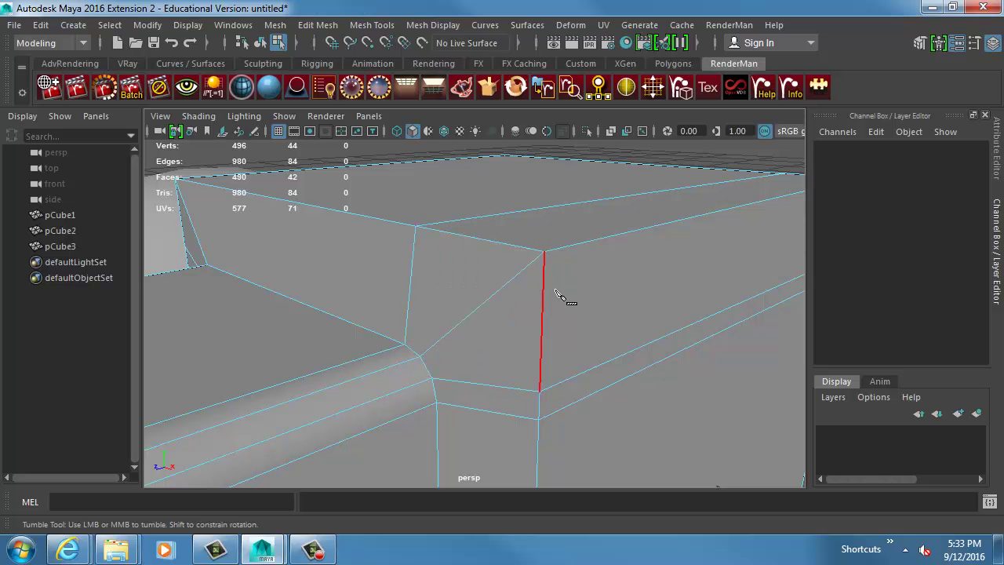
Check the faces on both sides of the diagonal cut and preview the model smoothed from several angles.
alt+drag(557, 294, 605, 314)
key(w)
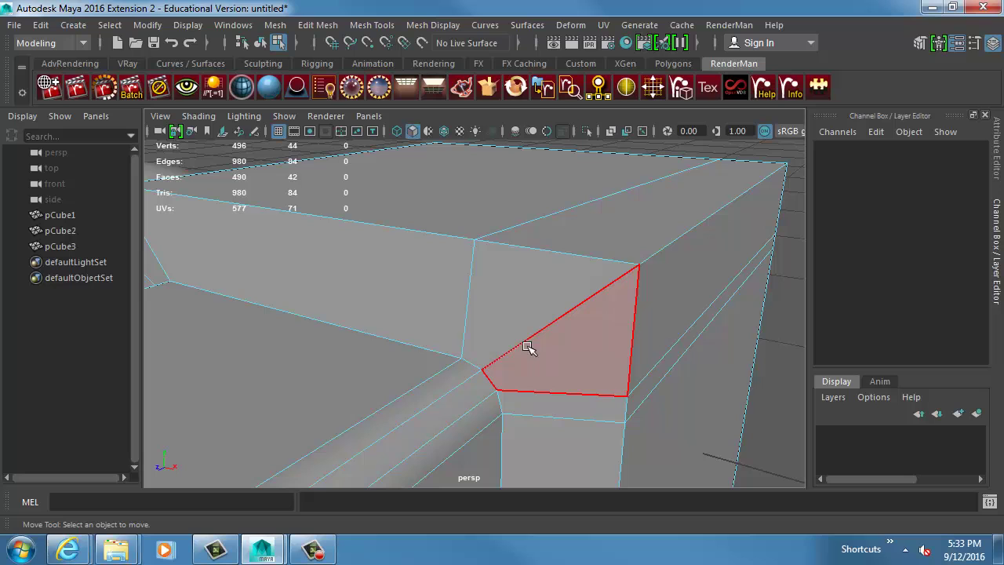
click(513, 280)
click(604, 315)
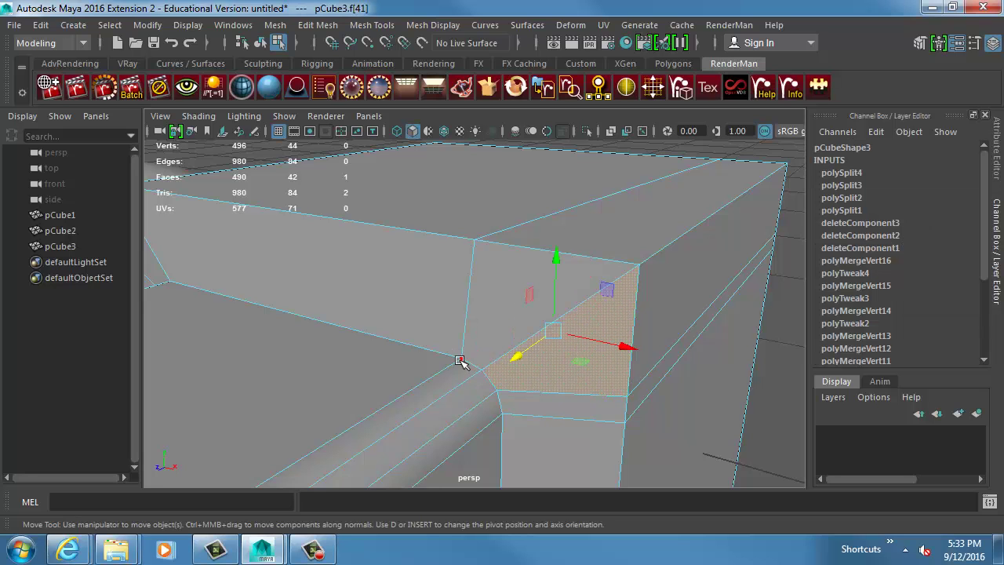
alt+drag(605, 332, 431, 298)
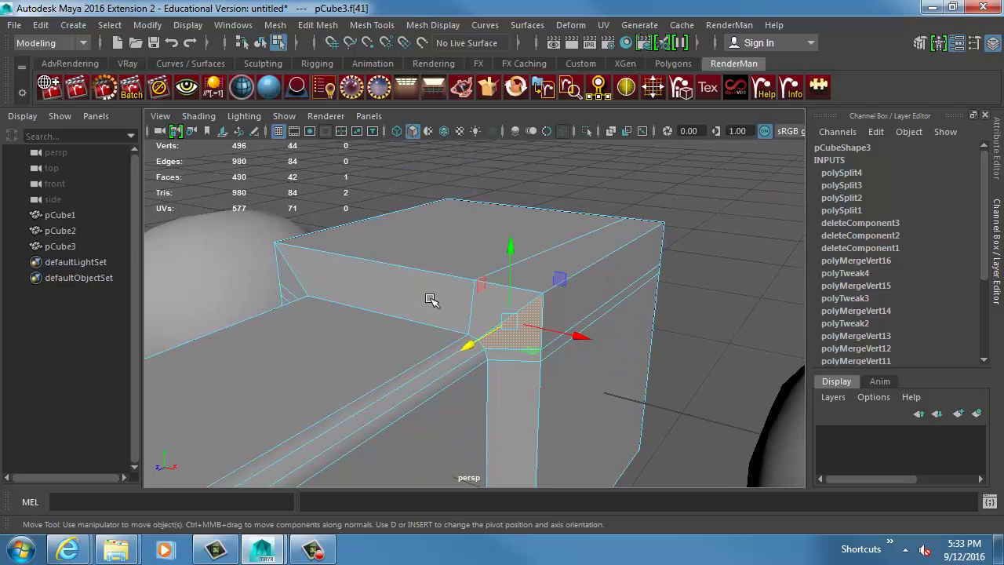
key(F8)
key(3)
click(698, 286)
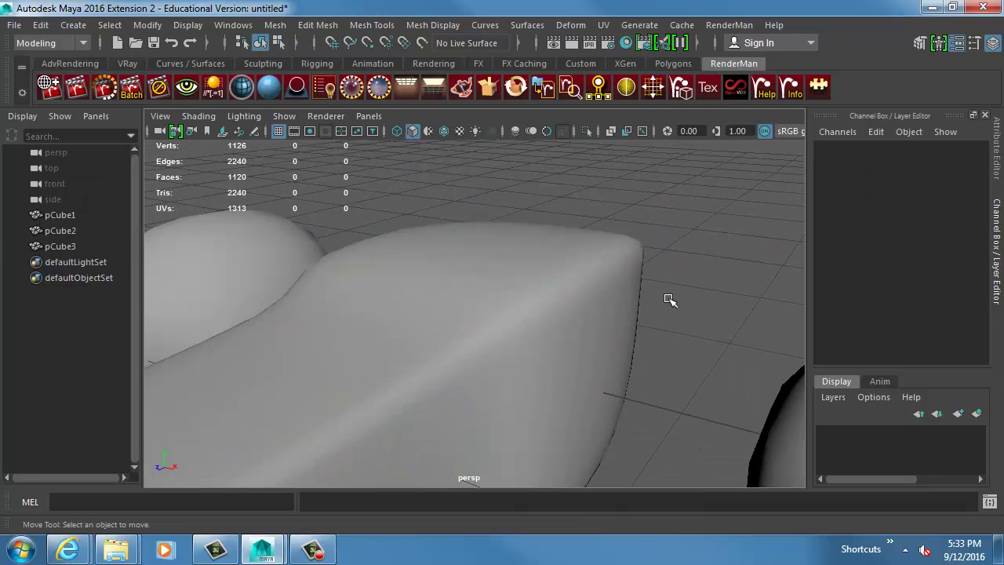
alt+right_drag(668, 298, 498, 299)
alt+middle_drag(498, 299, 539, 245)
alt+drag(540, 246, 563, 246)
alt+drag(636, 245, 511, 236)
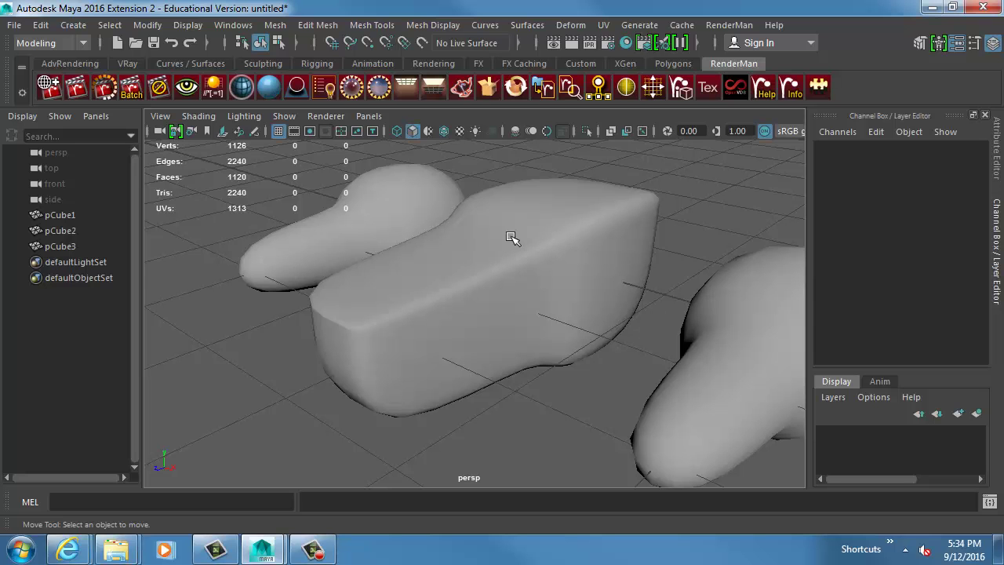
Return pCube3 to unsmoothed display and insert an edge loop around the long block near its free end.
click(628, 194)
alt+drag(630, 195, 267, 323)
key(1)
alt+middle_drag(266, 323, 353, 333)
alt+right_drag(353, 333, 464, 348)
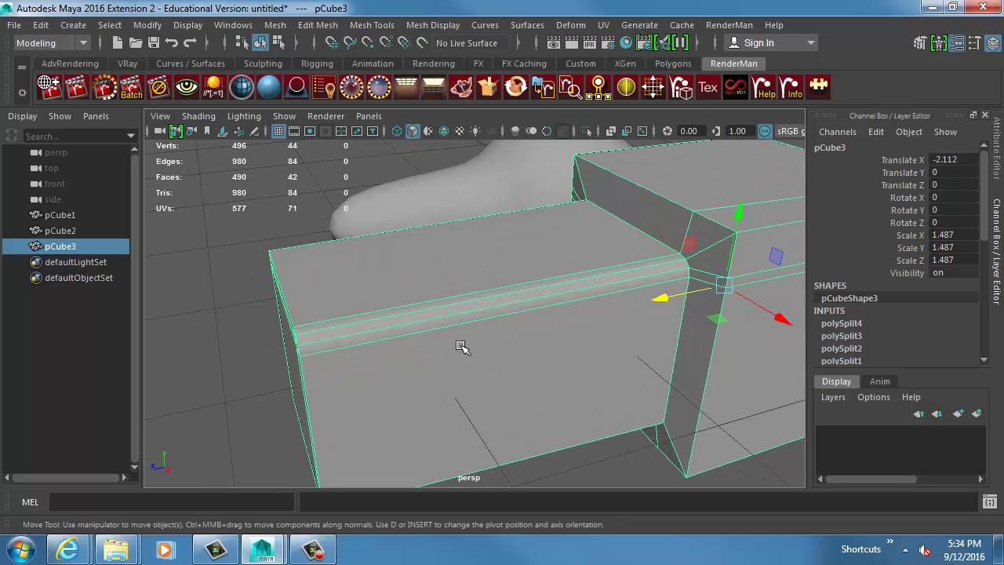
shift+right_click(390, 307)
shift+right_drag(389, 307, 292, 206)
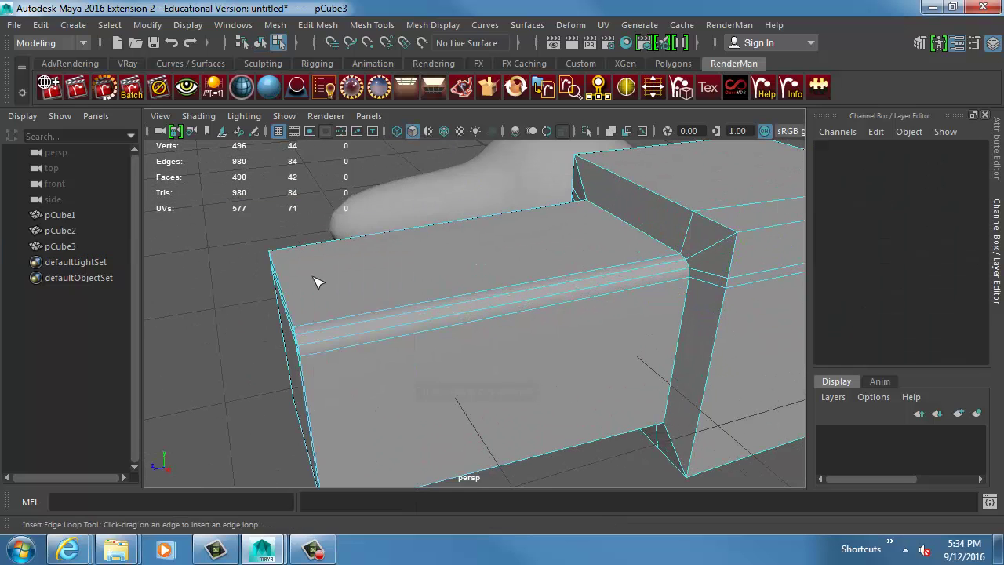
click(358, 324)
Insert a lengthwise edge loop, several loops through the large block's depth, and one across the long block near the large block.
alt+drag(567, 307, 512, 248)
click(565, 214)
click(552, 242)
alt+drag(581, 240, 458, 308)
click(446, 284)
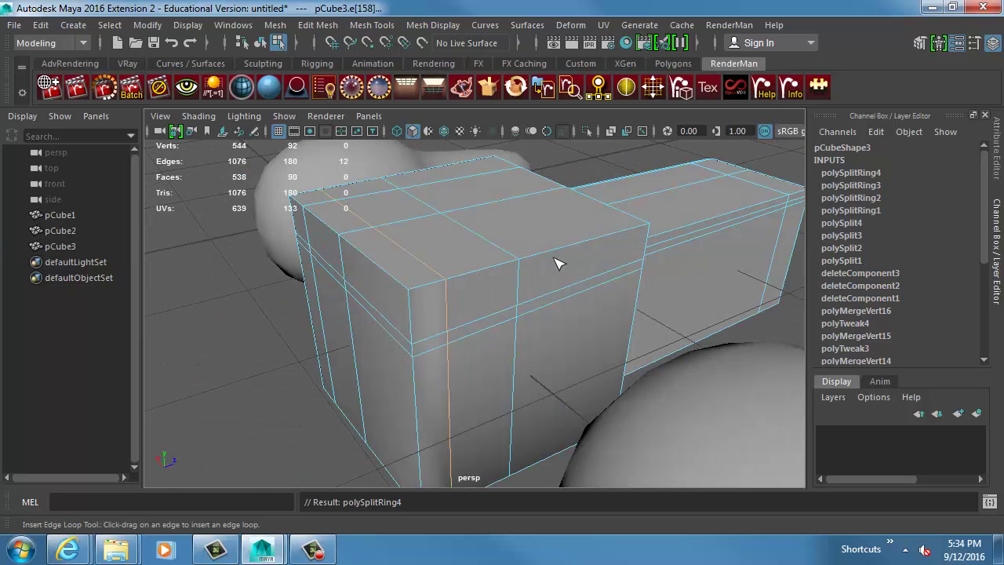
click(568, 250)
alt+drag(363, 310, 466, 320)
key(w)
key(F8)
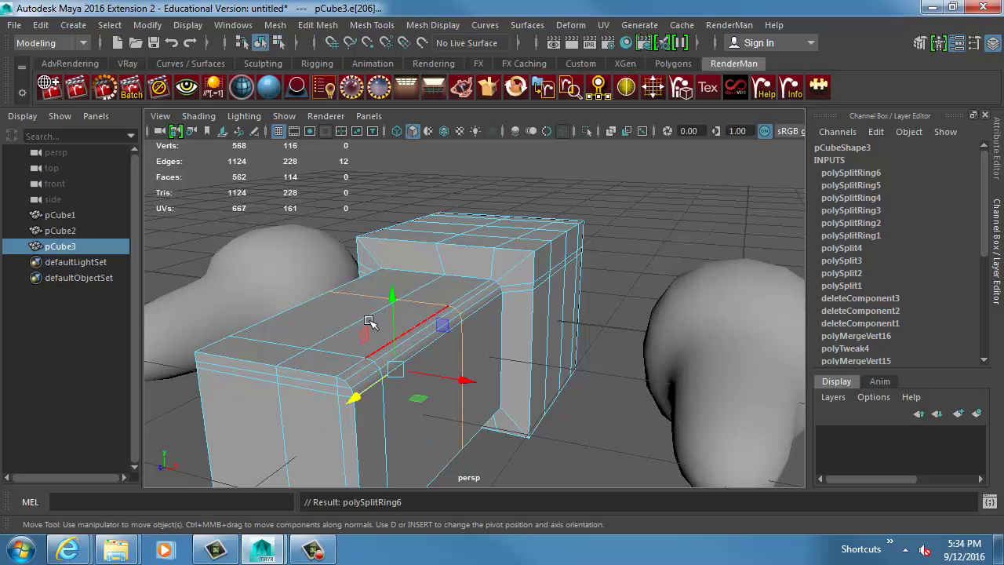
Preview pCube3 smoothed and view its overall shape from both sides.
key(3)
click(648, 240)
alt+drag(649, 239, 614, 280)
alt+right_drag(614, 280, 430, 285)
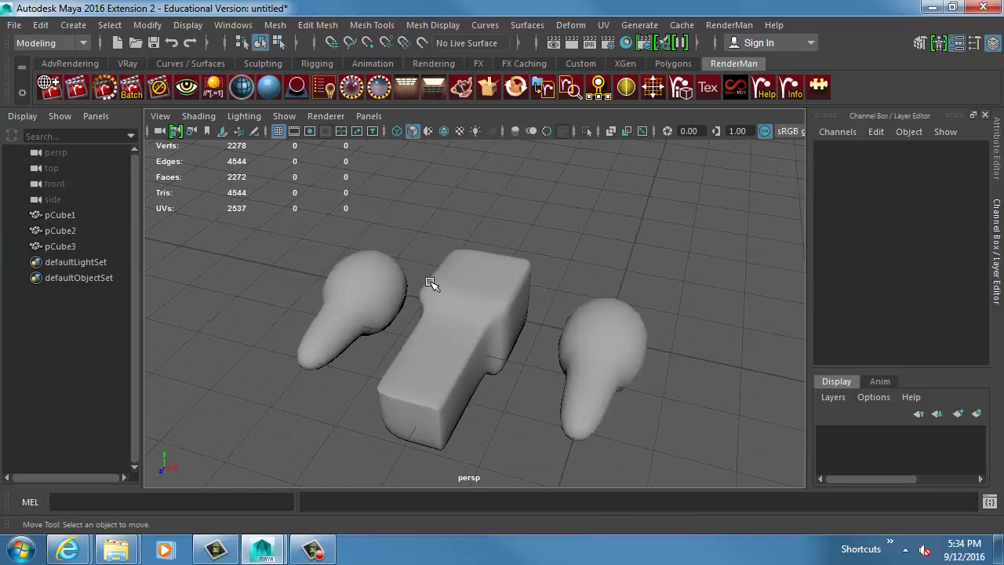
alt+drag(502, 386, 502, 343)
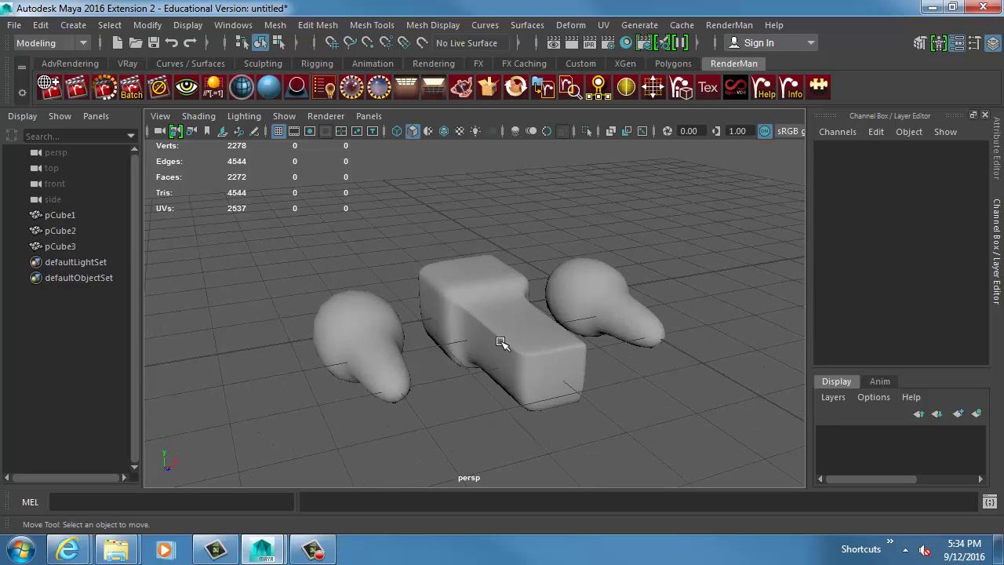
Insert supporting edge loops around the long block where it meets the large block and around the large block near its front edge.
click(501, 342)
key(1)
alt+right_drag(405, 343, 502, 338)
key(g)
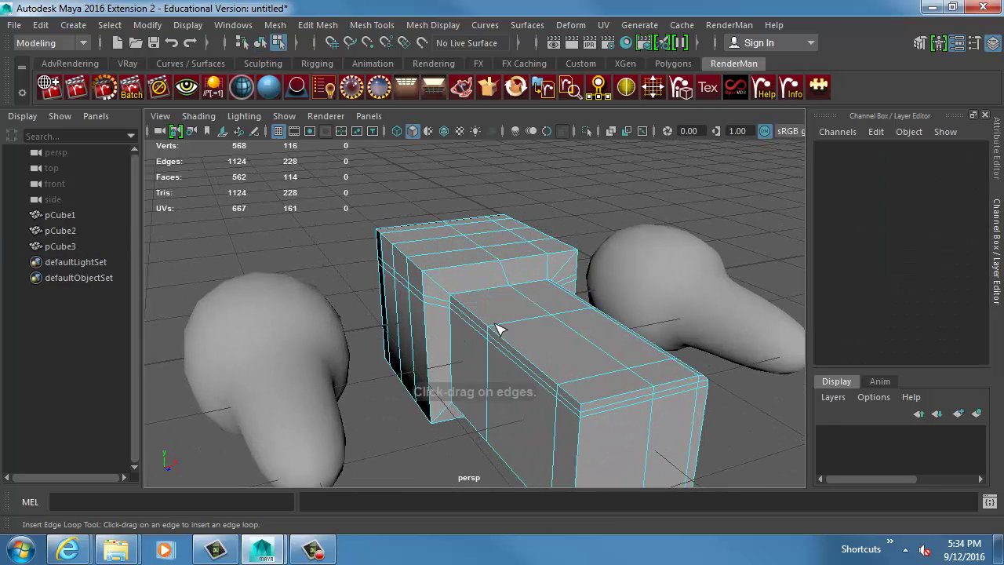
drag(486, 324, 453, 302)
click(455, 307)
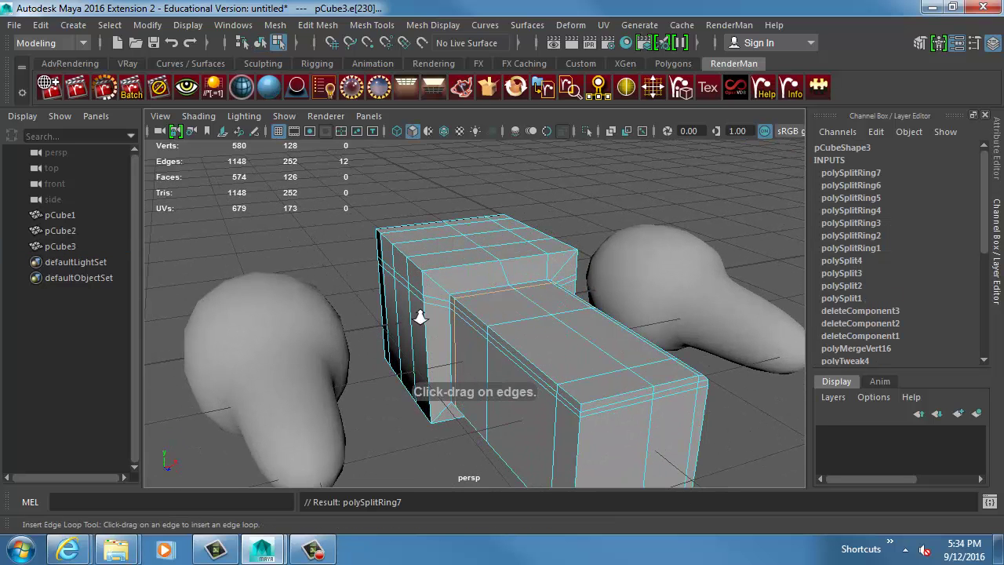
alt+right_drag(417, 314, 558, 314)
drag(421, 273, 417, 269)
Show pCube3 smoothed in object mode, deselect it and inspect the tightened junction between the two blocks.
key(w)
key(F8)
key(3)
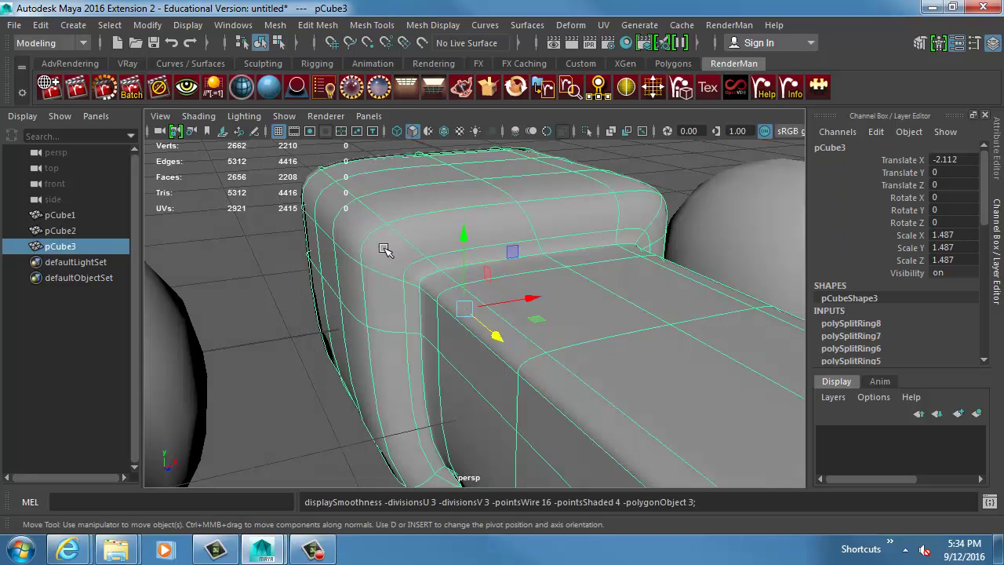
click(277, 290)
alt+right_drag(441, 338, 389, 338)
alt+drag(498, 355, 376, 361)
alt+middle_drag(412, 372, 306, 363)
alt+middle_drag(433, 358, 522, 354)
alt+right_drag(522, 354, 396, 337)
alt+middle_drag(397, 333, 486, 315)
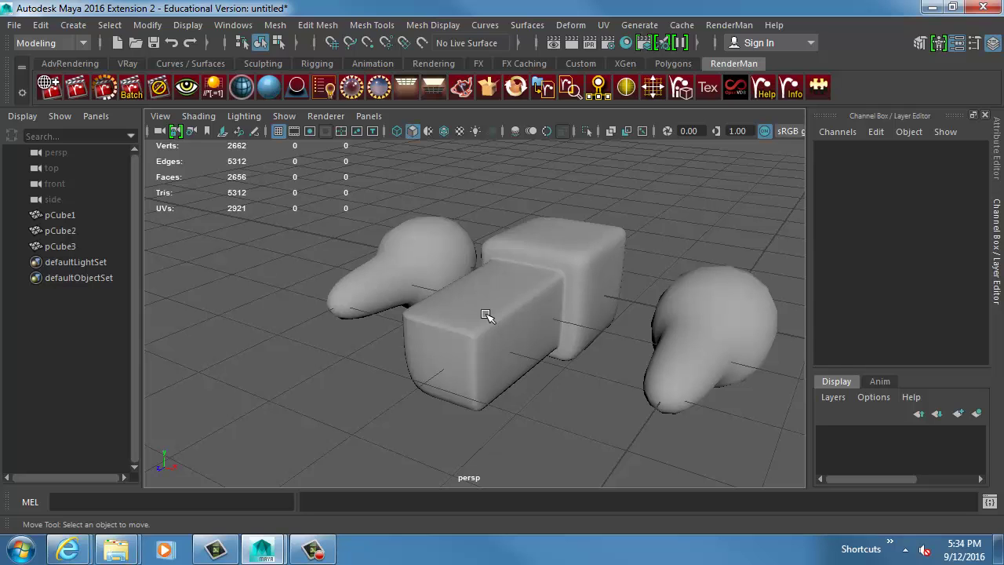
Create a polygon cylinder and raise it above the other models to a Translate Y of 1.934.
click(73, 25)
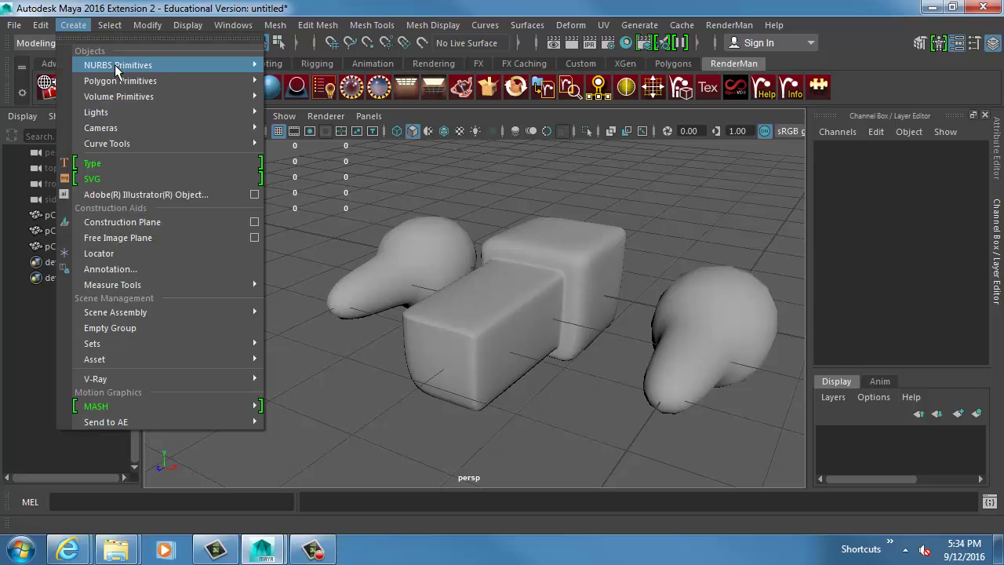
mouse_move(129, 83)
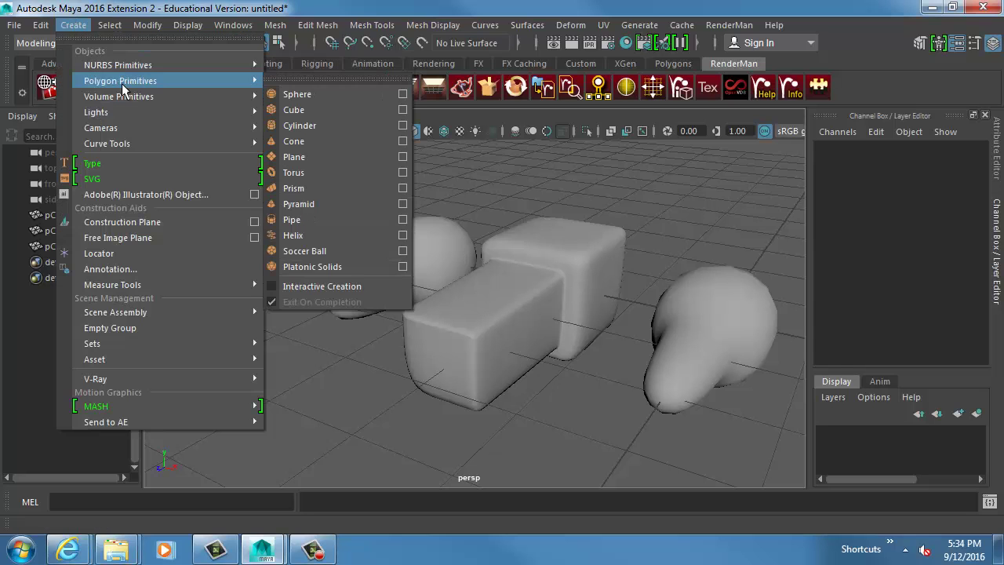
click(311, 124)
alt+middle_drag(562, 314, 391, 310)
drag(409, 255, 409, 96)
alt+middle_drag(388, 186, 421, 292)
click(863, 324)
click(896, 319)
Select the cylinder's top face and bevel it.
key(r)
right_drag(401, 198, 396, 145)
click(380, 201)
shift+right_drag(380, 201, 459, 200)
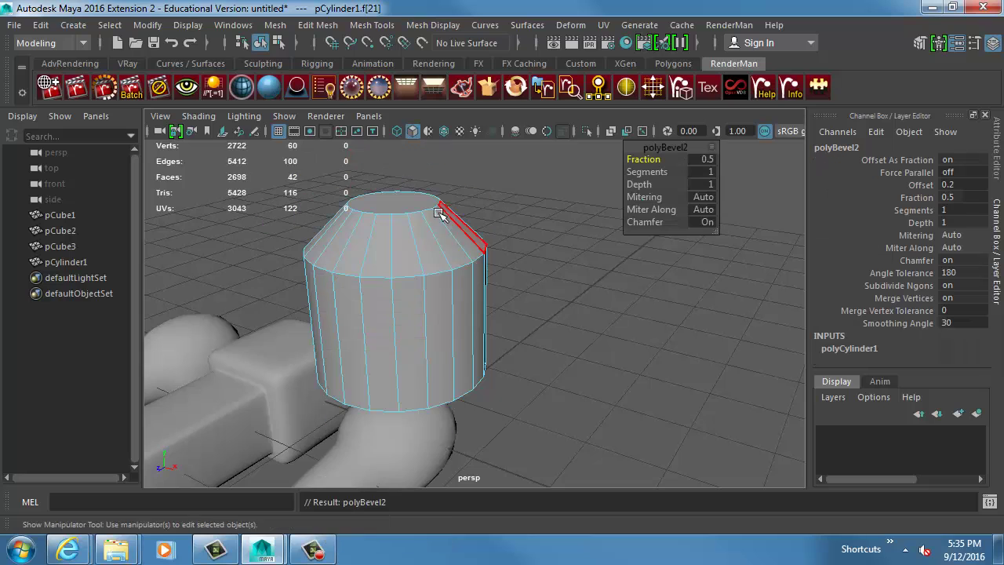
Give the cylinder's bevel 3 segments and a fraction of 0.05.
click(704, 161)
text(.12)
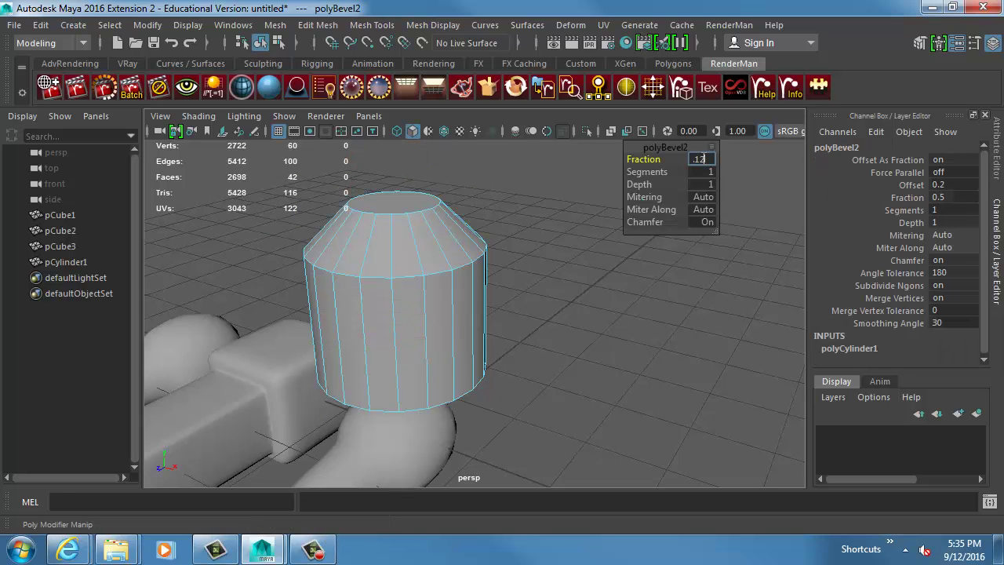
key(Return)
click(703, 172)
text(3)
key(Return)
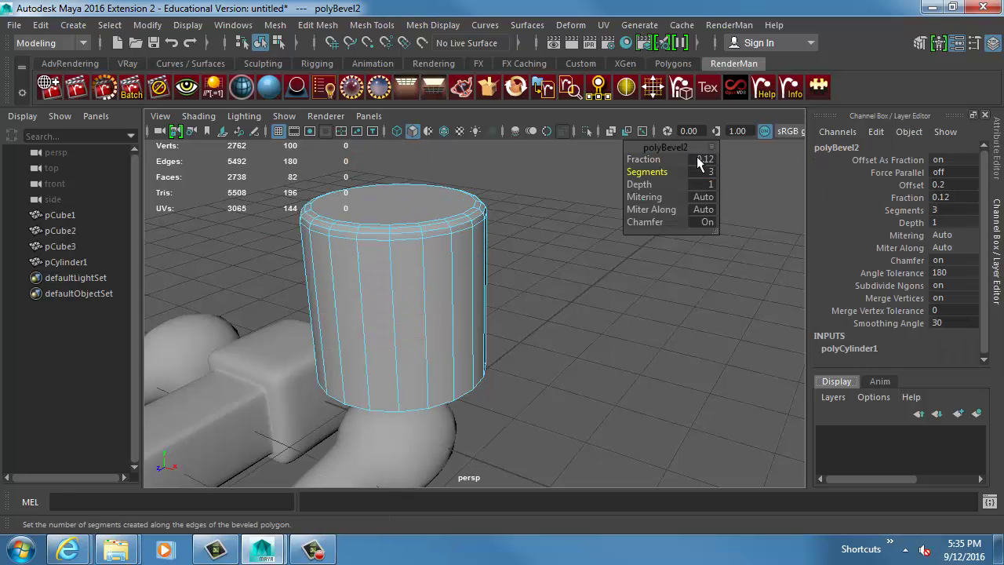
click(701, 161)
text(.05)
key(Return)
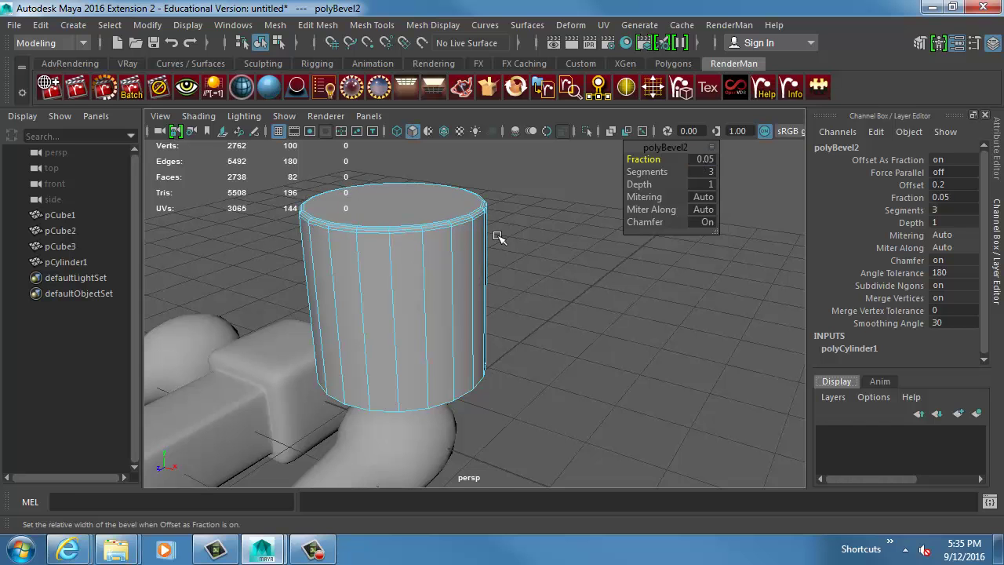
Insert an edge loop around the cylinder's side just below the bevel.
scroll(409, 280, up, 5)
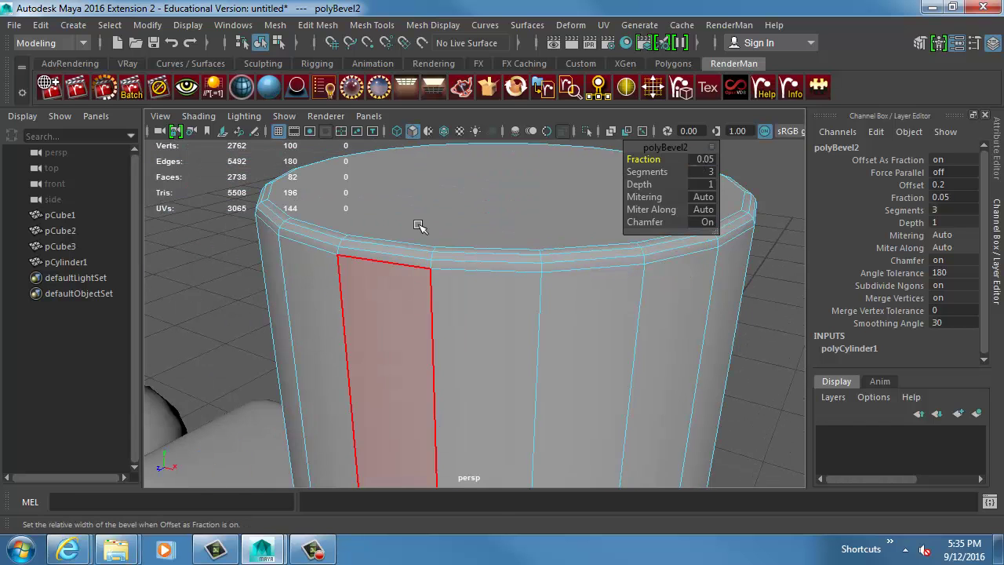
right_drag(420, 226, 403, 105)
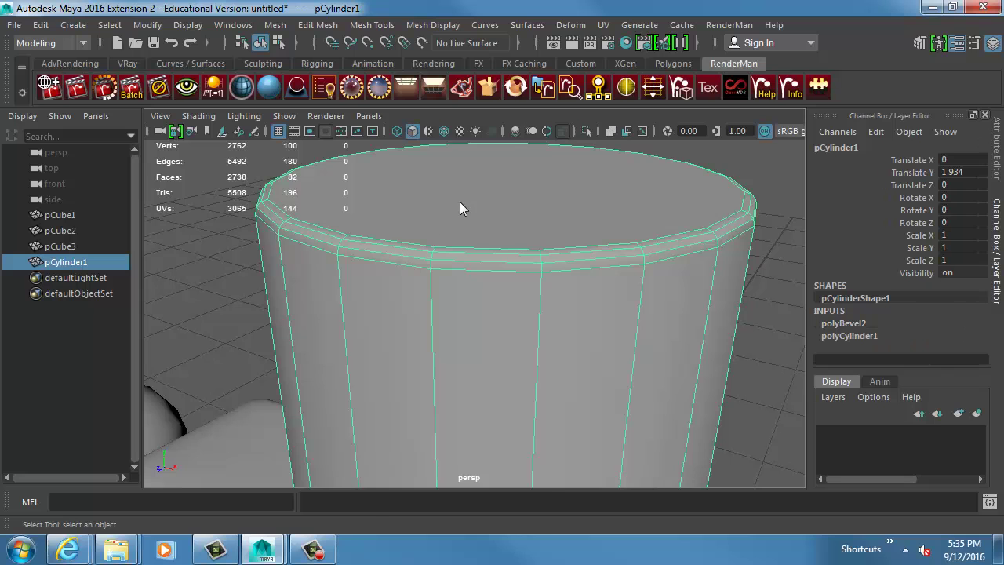
shift+right_drag(460, 208, 360, 204)
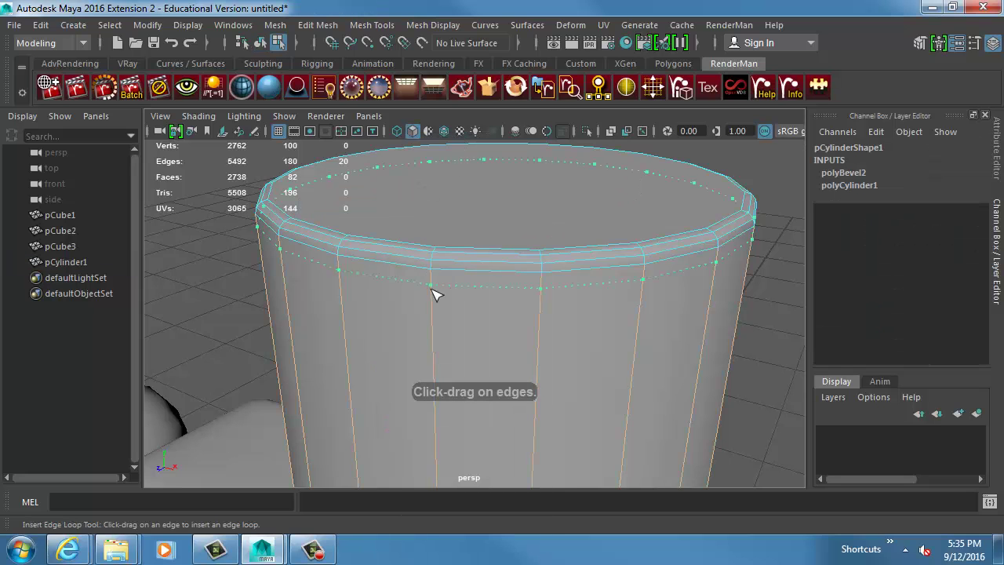
click(431, 280)
key(w)
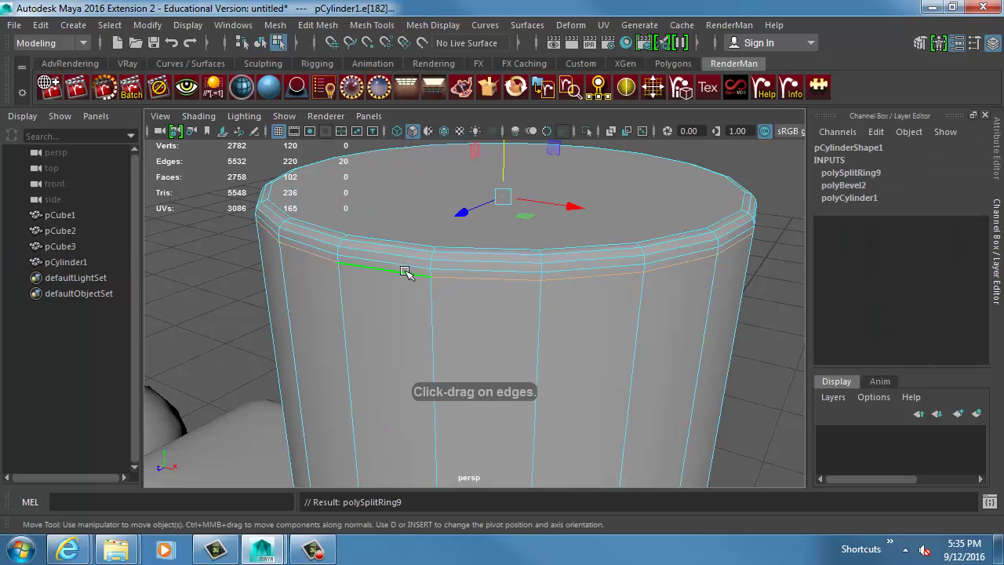
Extrude the ring of faces between the bevel and the new edge loop outward with a Local Translate Z of 0.027.
key(F11)
click(410, 267)
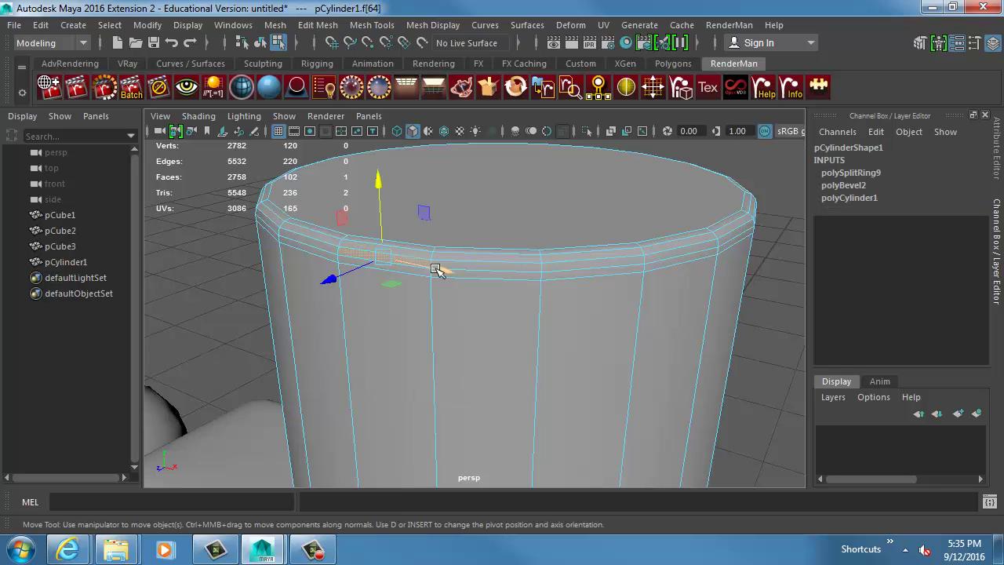
double_click(483, 267)
key(ctrl+e)
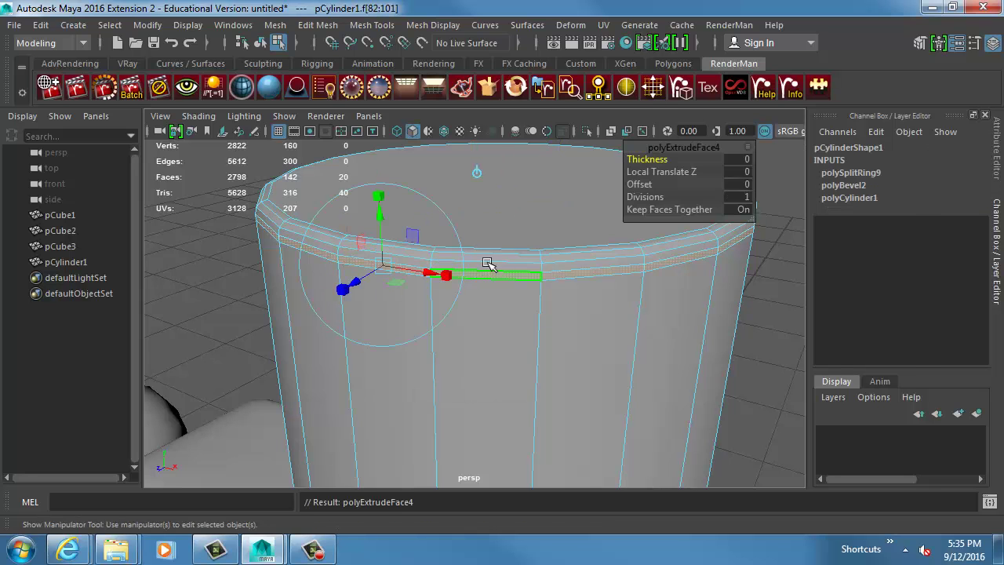
drag(348, 280, 350, 285)
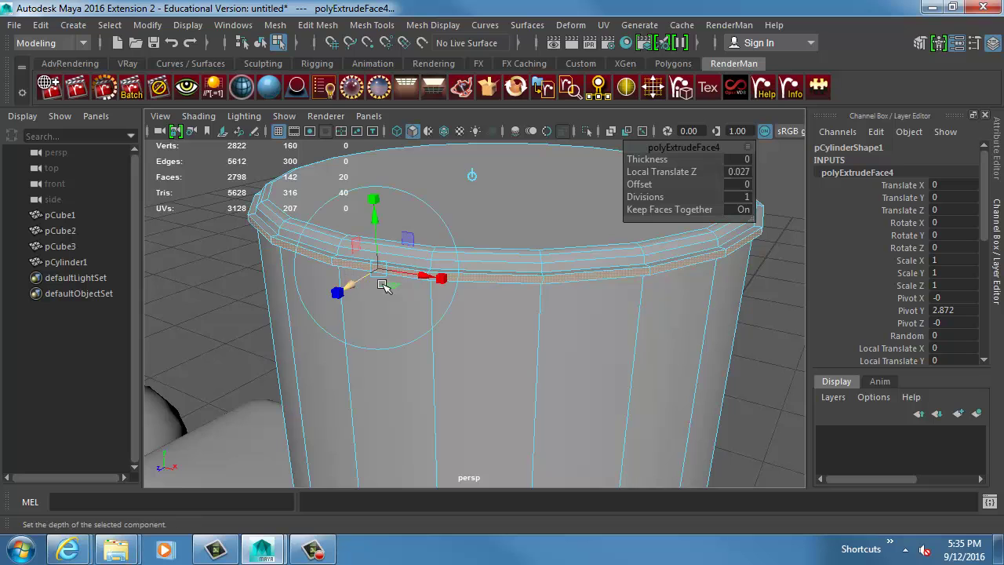
Return the cylinder to object mode and show it smoothed.
key(3)
key(F8)
key(q)
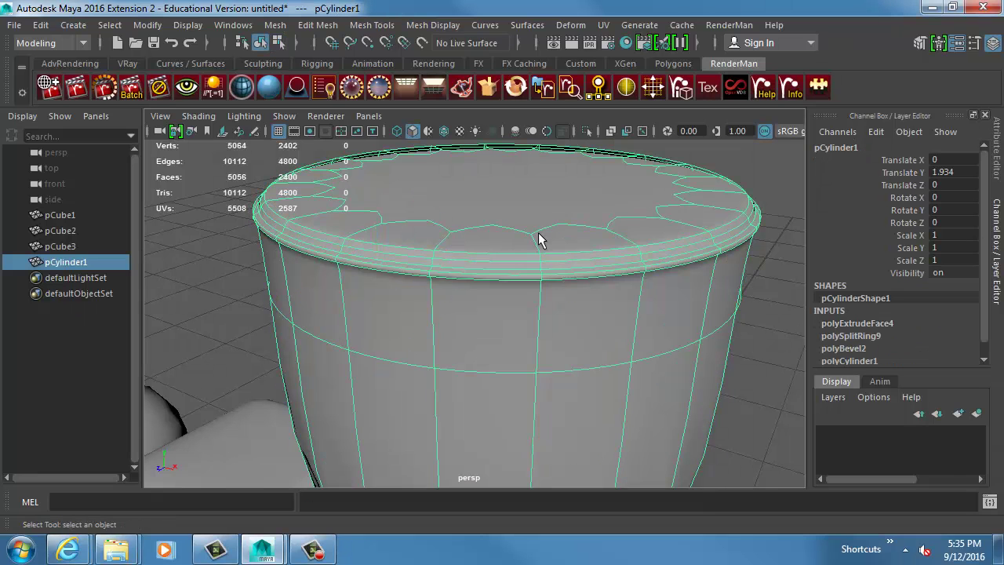
Inspect the smoothed cylinder's lip and its rounded underside.
key(w)
click(720, 348)
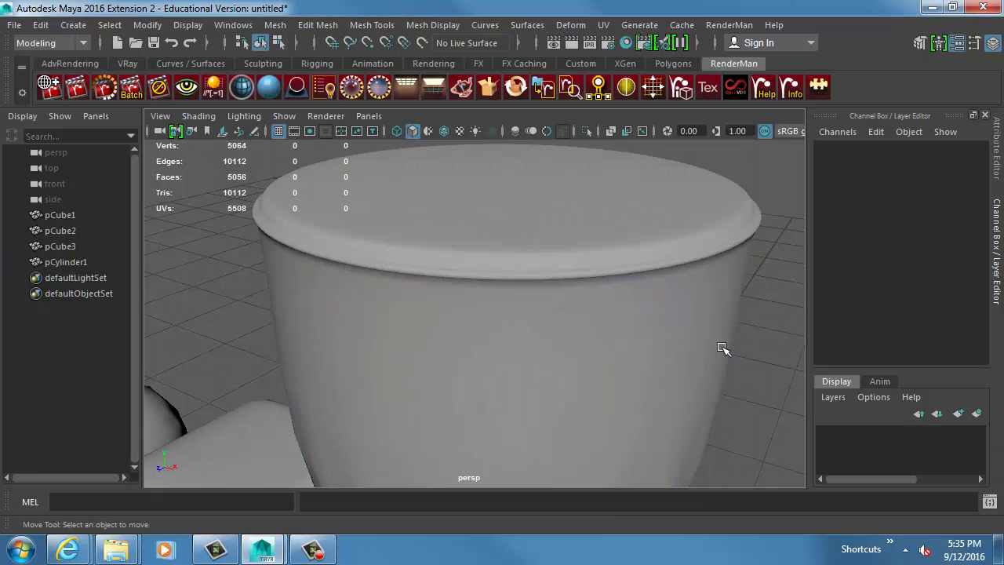
alt+drag(720, 348, 571, 330)
alt+right_drag(571, 331, 503, 358)
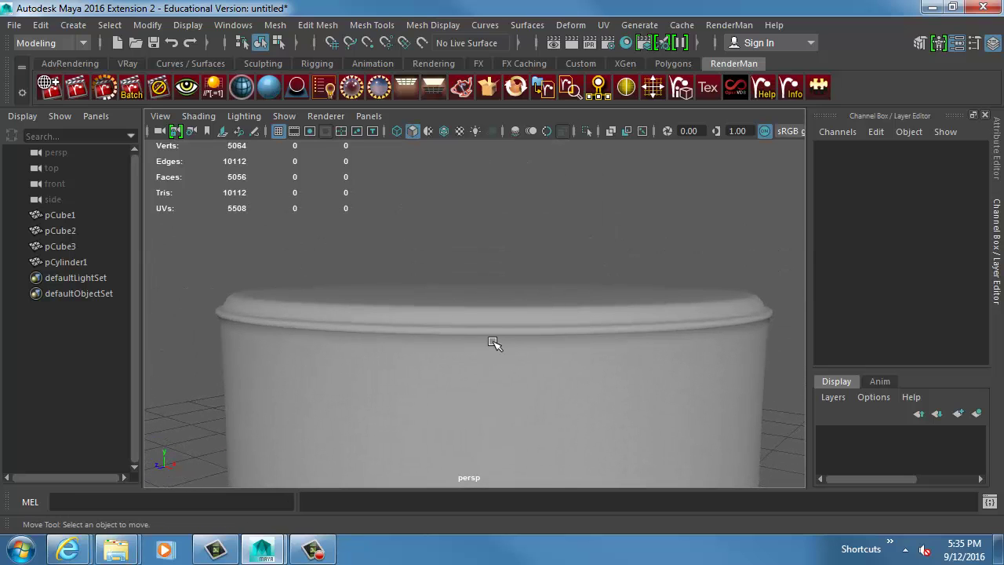
alt+middle_drag(457, 383, 487, 123)
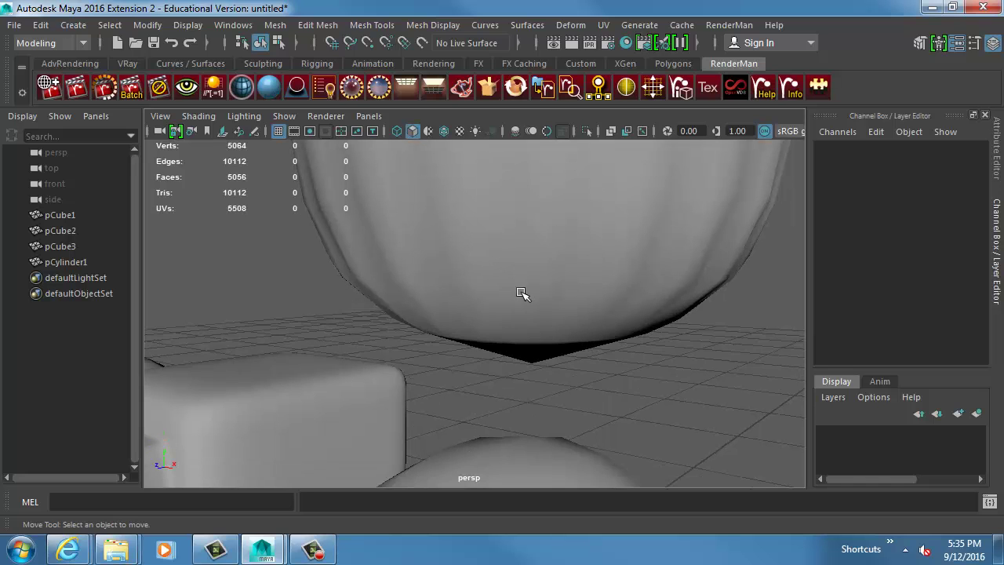
Bevel the cylinder's bottom face with a fraction of 0.1.
click(523, 296)
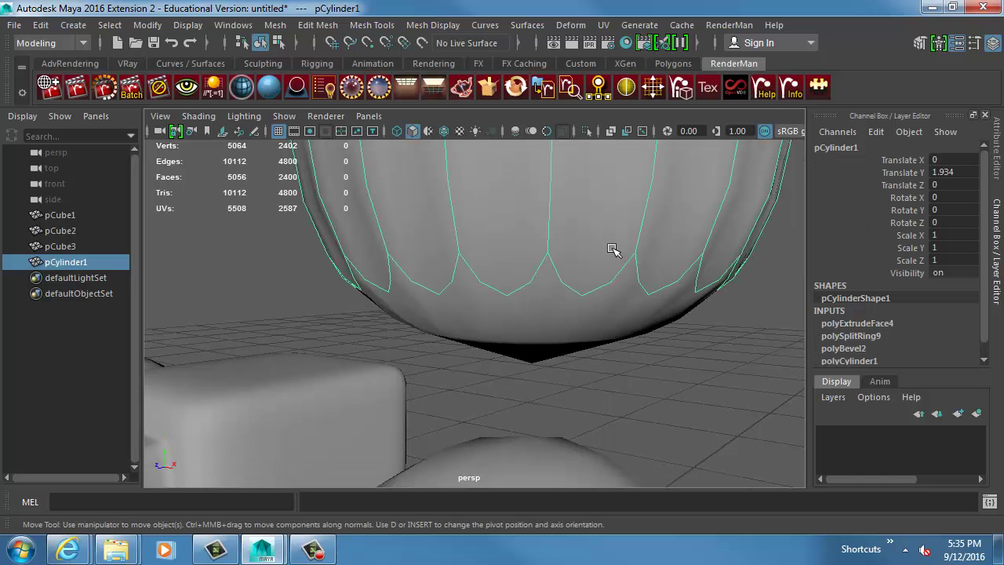
key(f)
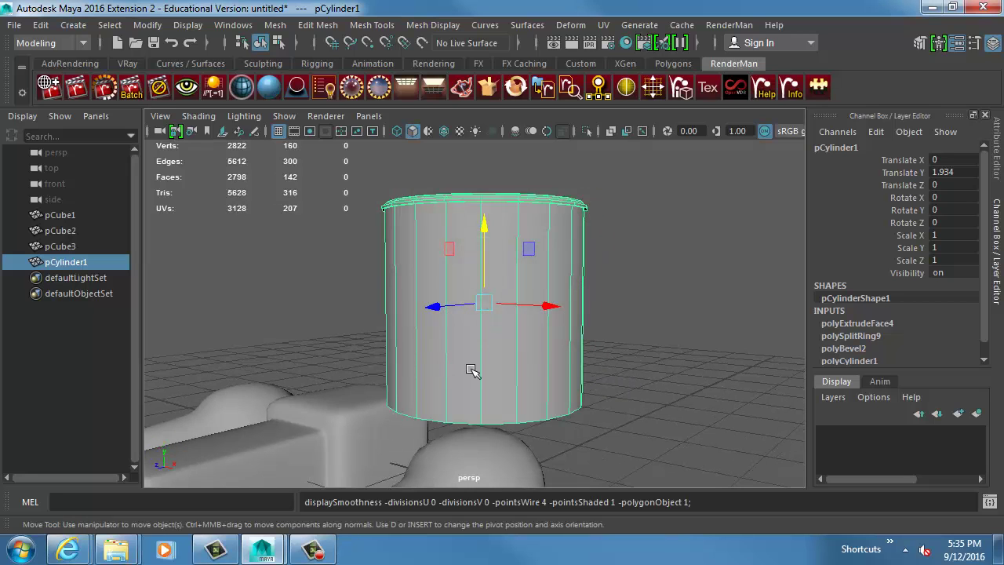
alt+drag(502, 377, 504, 330)
right_drag(504, 329, 504, 355)
click(493, 320)
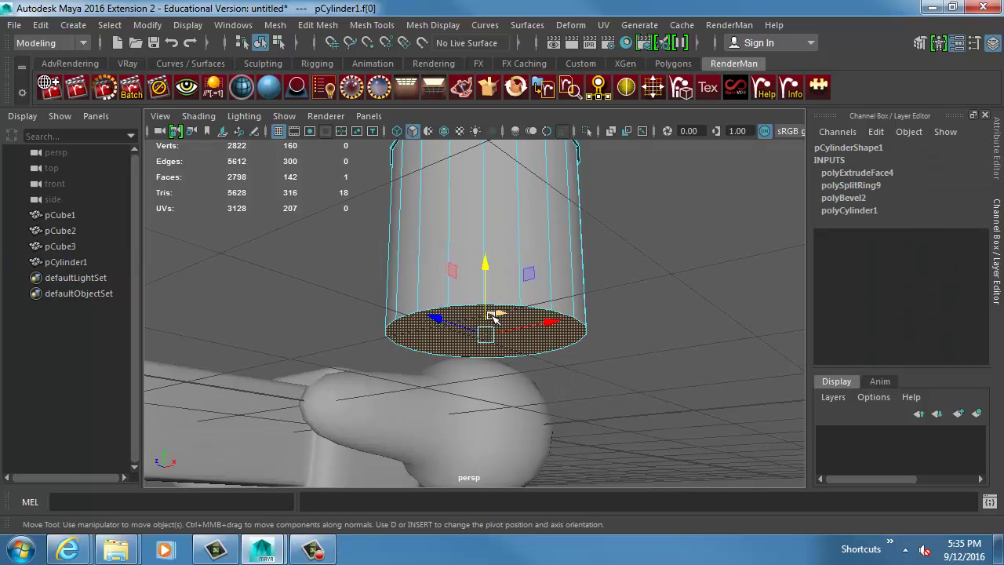
key(g)
key(ctrl+z)
shift+right_drag(498, 313, 583, 213)
click(704, 160)
text(0.1)
key(Return)
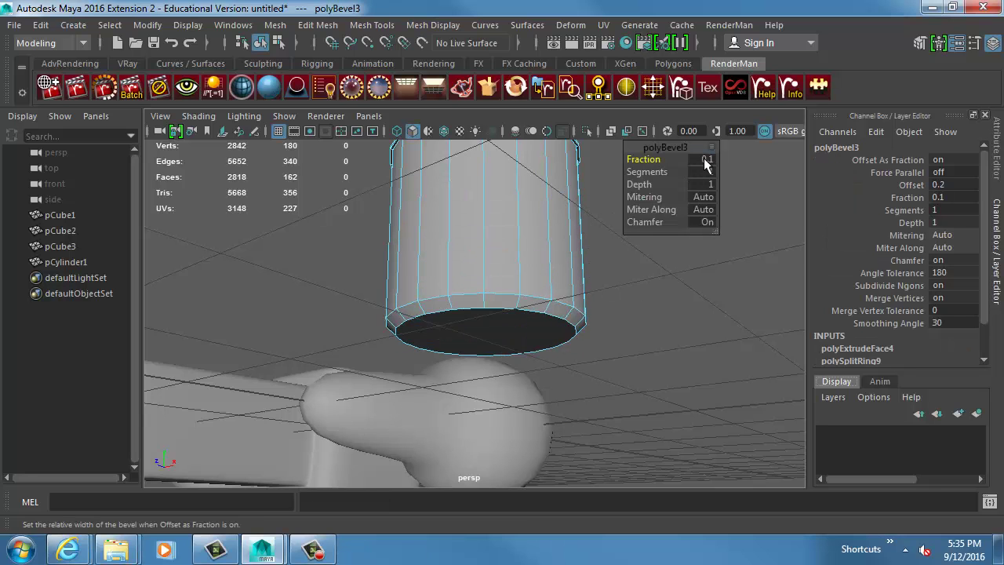
Preview the cylinder smoothed in object mode and examine how its bottom edge holds.
right_drag(492, 266, 549, 229)
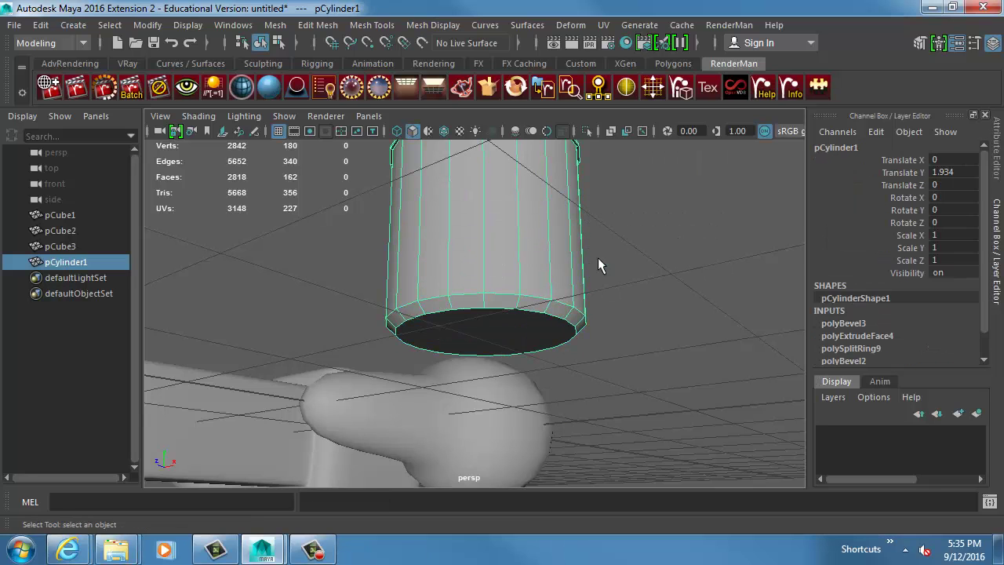
key(3)
click(608, 242)
alt+drag(609, 241, 627, 274)
alt+middle_drag(605, 298, 570, 334)
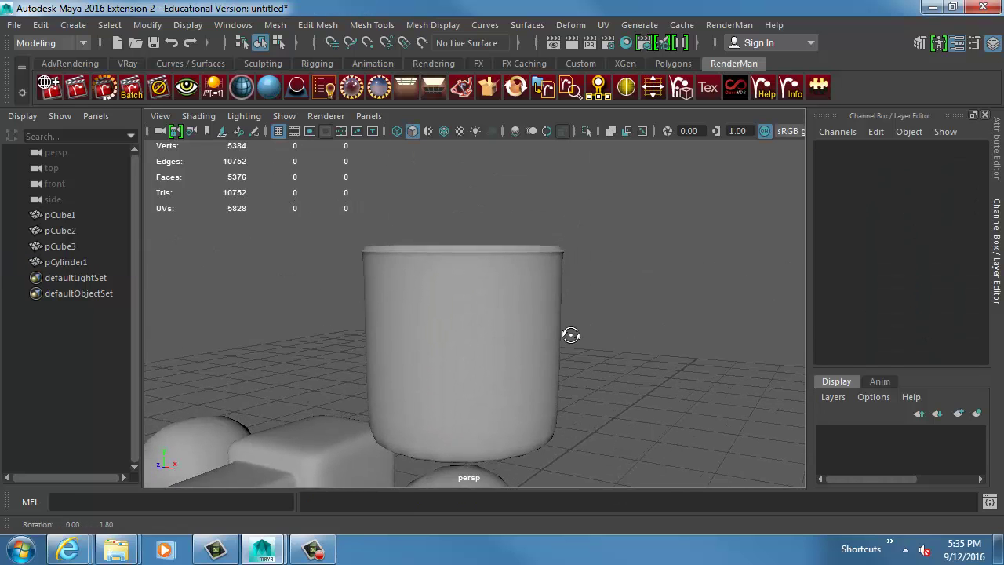
alt+drag(570, 334, 531, 337)
alt+middle_drag(531, 338, 532, 348)
alt+drag(531, 349, 500, 293)
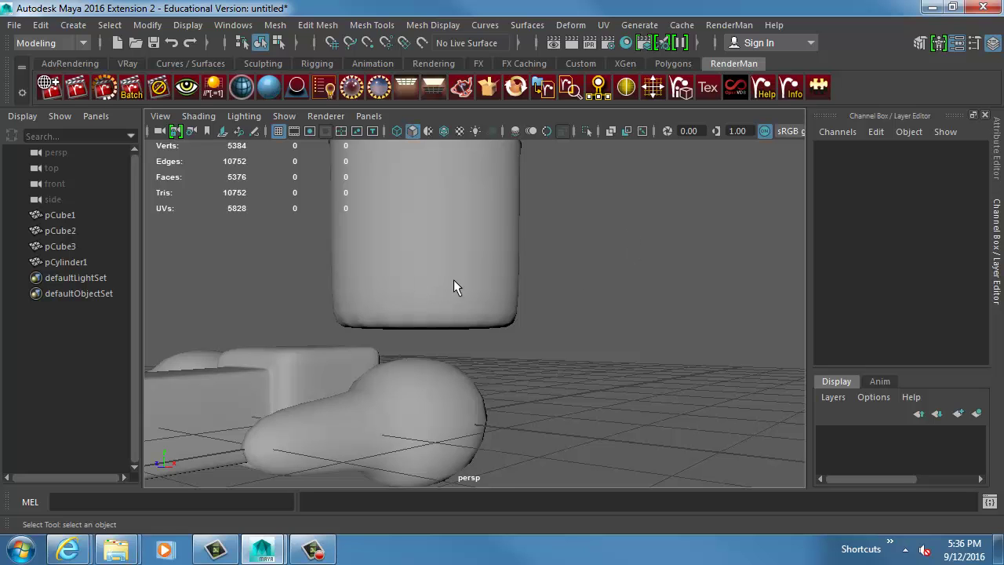
Extrude the cylinder's unsmoothed top face down into the body with a Local Translate Z of -0.0528.
alt+drag(454, 287, 458, 309)
alt+right_drag(457, 309, 527, 416)
right_drag(447, 330, 447, 377)
click(405, 248)
key(1)
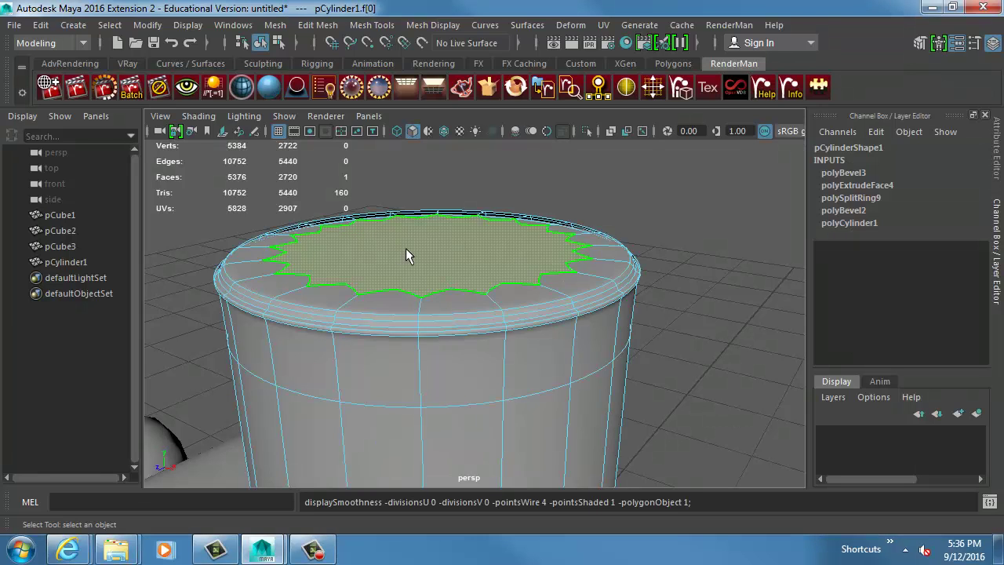
key(ctrl+e)
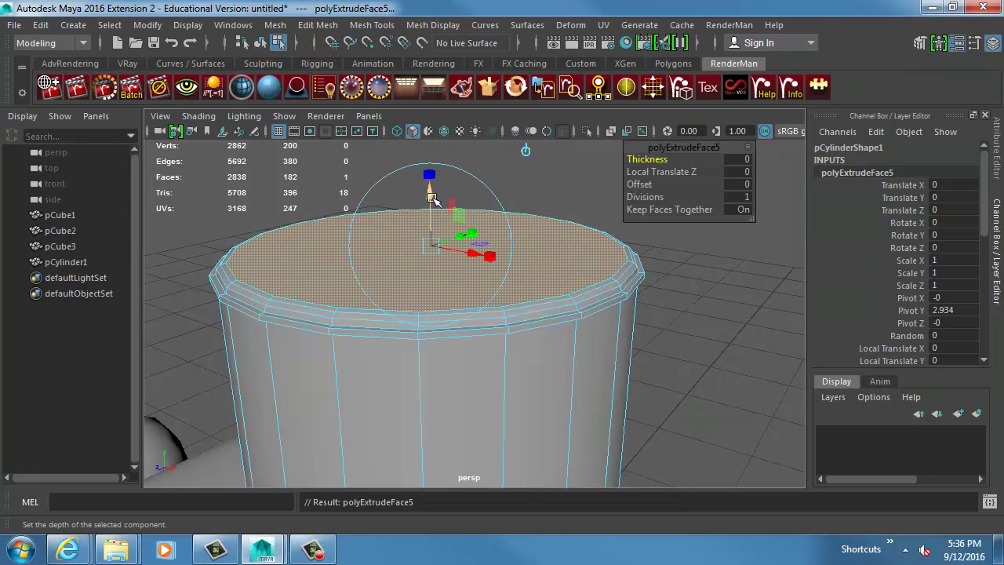
drag(432, 198, 432, 209)
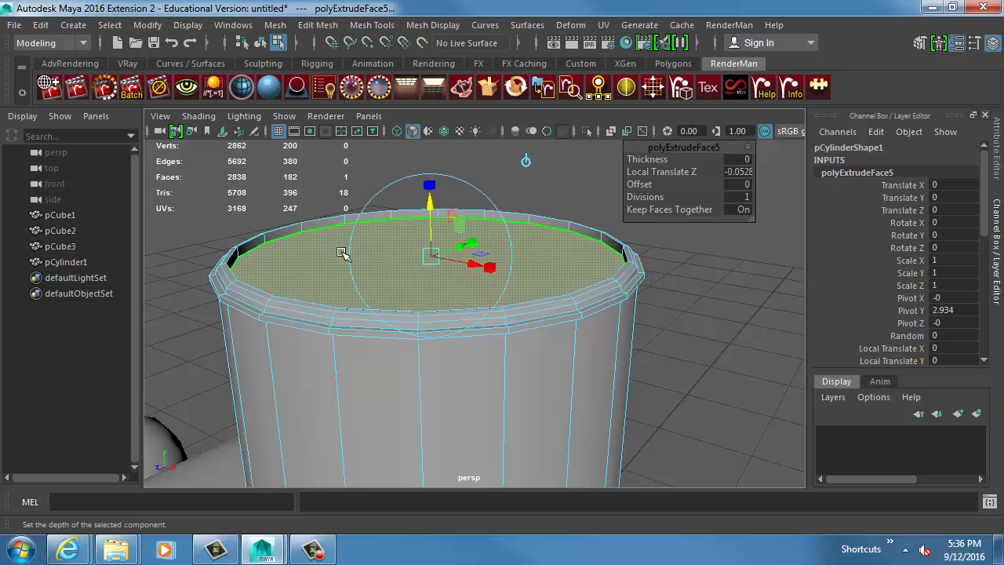
Return to object mode, show the cylinder smoothed and examine the recessed top and rim.
key(w)
key(F8)
key(3)
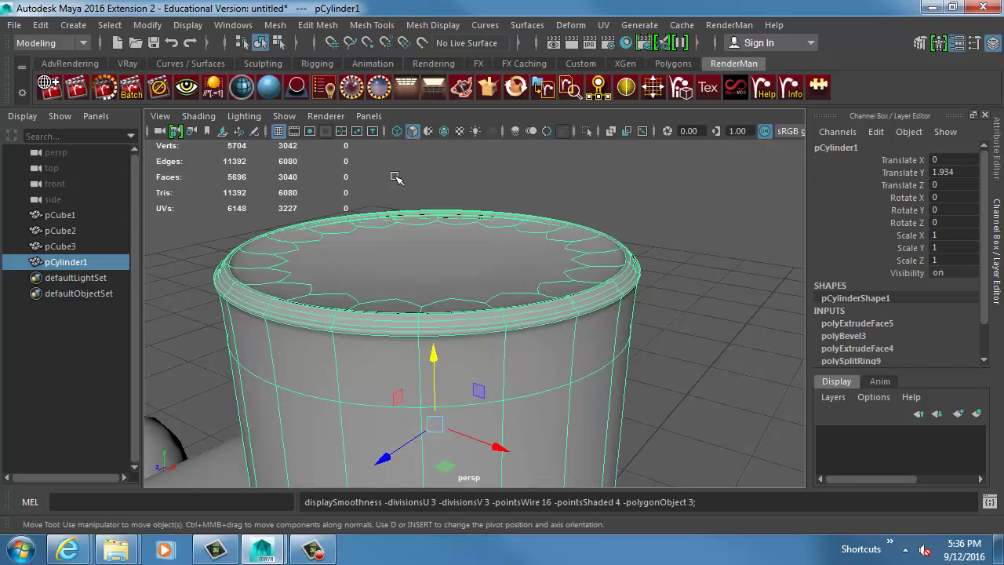
click(395, 178)
alt+drag(412, 341, 410, 303)
alt+right_drag(410, 303, 385, 291)
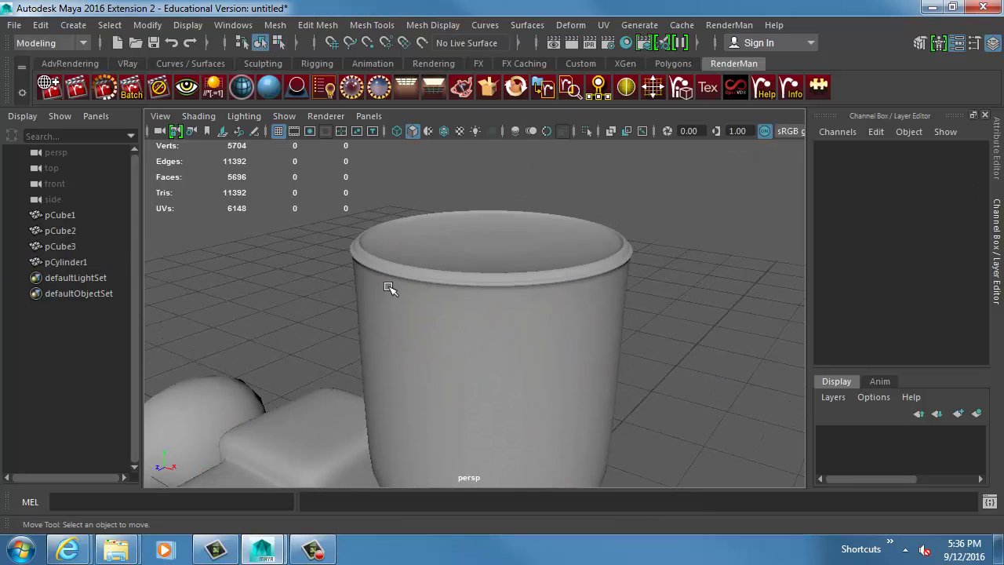
alt+drag(476, 321, 471, 328)
alt+right_drag(471, 328, 572, 324)
alt+middle_drag(462, 343, 462, 343)
alt+right_drag(462, 342, 538, 335)
alt+drag(506, 316, 493, 370)
Assign a new Blinn material to the cylinder.
click(487, 338)
key(space)
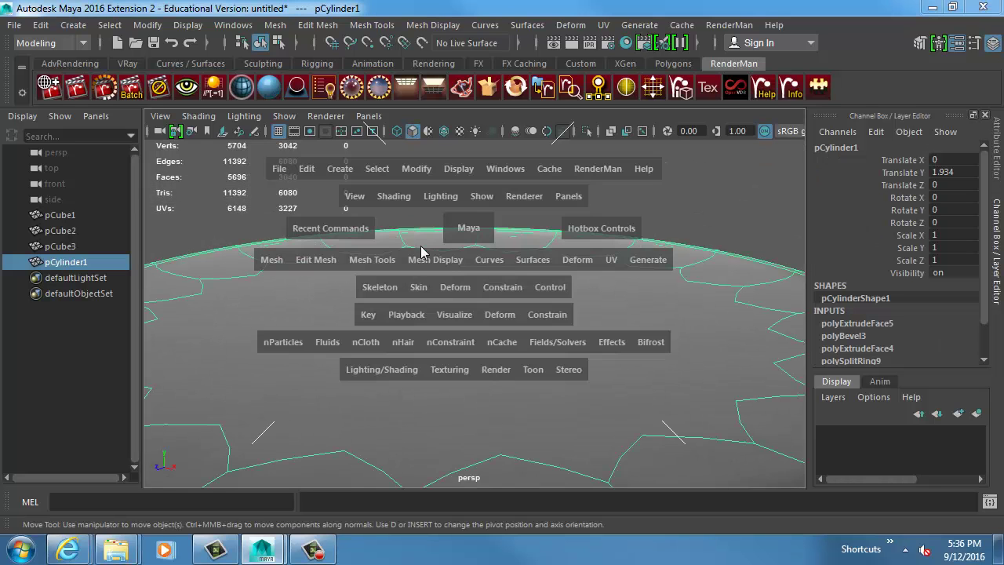
click(376, 367)
mouse_move(549, 178)
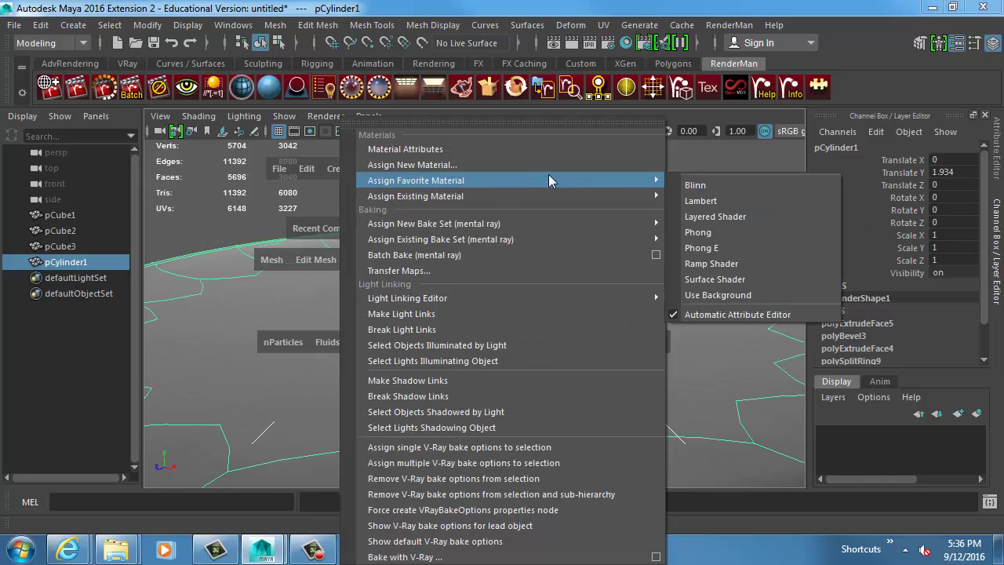
click(704, 185)
Set the Blinn's Eccentricity to 0.114, Specular Roll Off to 0.951 and Specular Color to white.
key(ctrl+a)
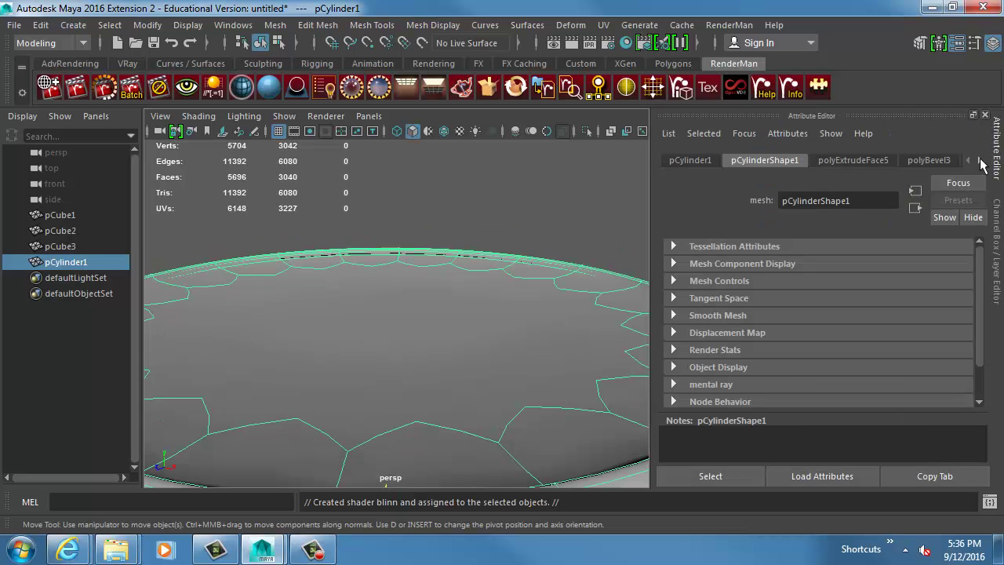
double_click(943, 118)
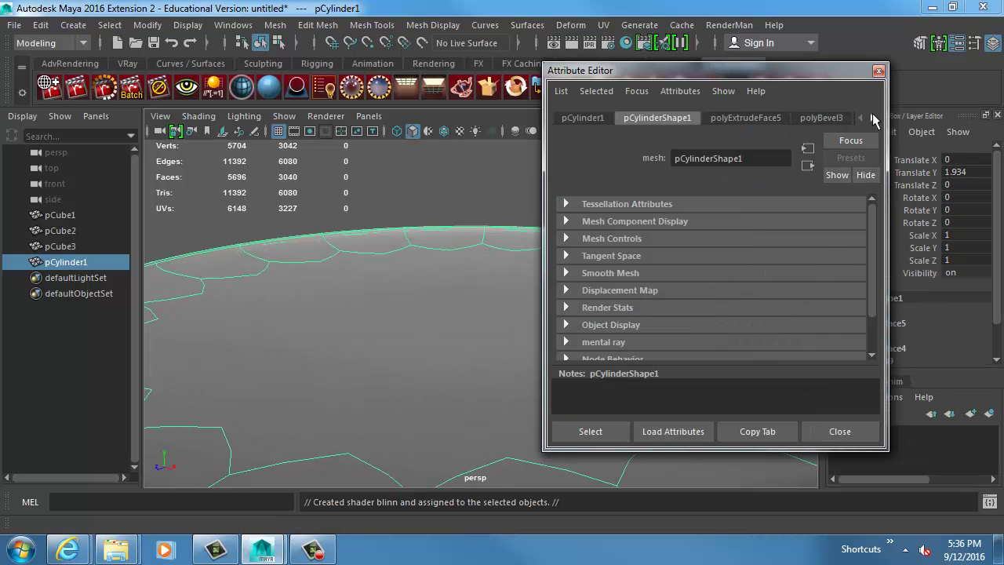
click(873, 118)
click(830, 117)
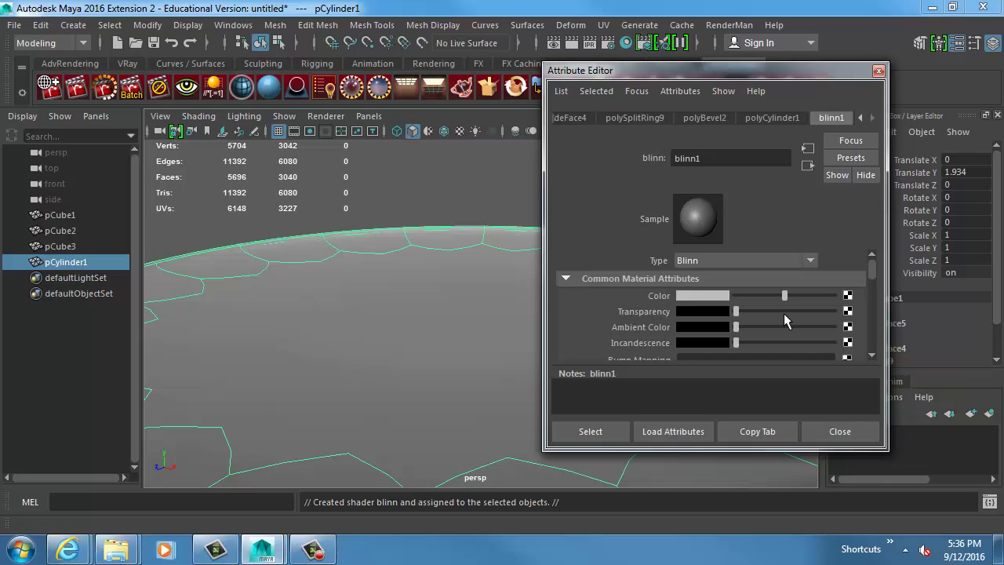
scroll(785, 321, down, 5)
drag(765, 280, 747, 280)
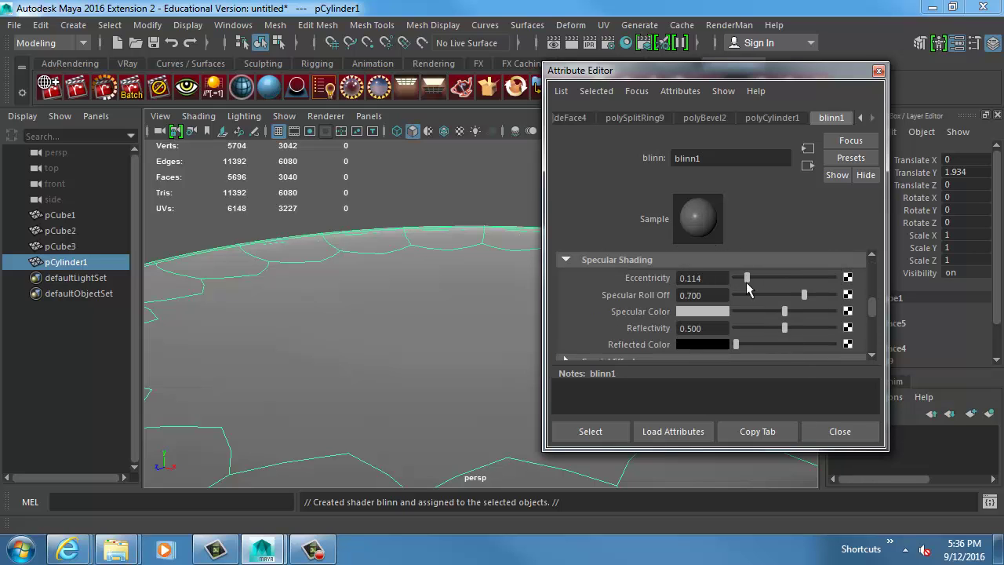
drag(823, 298, 830, 313)
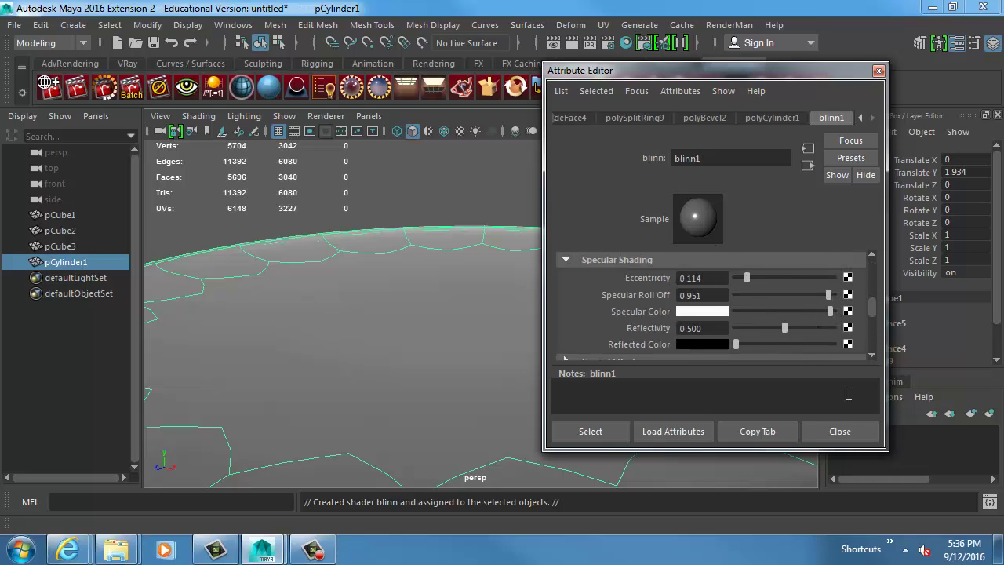
click(838, 432)
Examine the highlights on the cylinder's rim and recessed top, comparing the unsmoothed and smoothed displays.
alt+drag(589, 352, 570, 339)
click(654, 212)
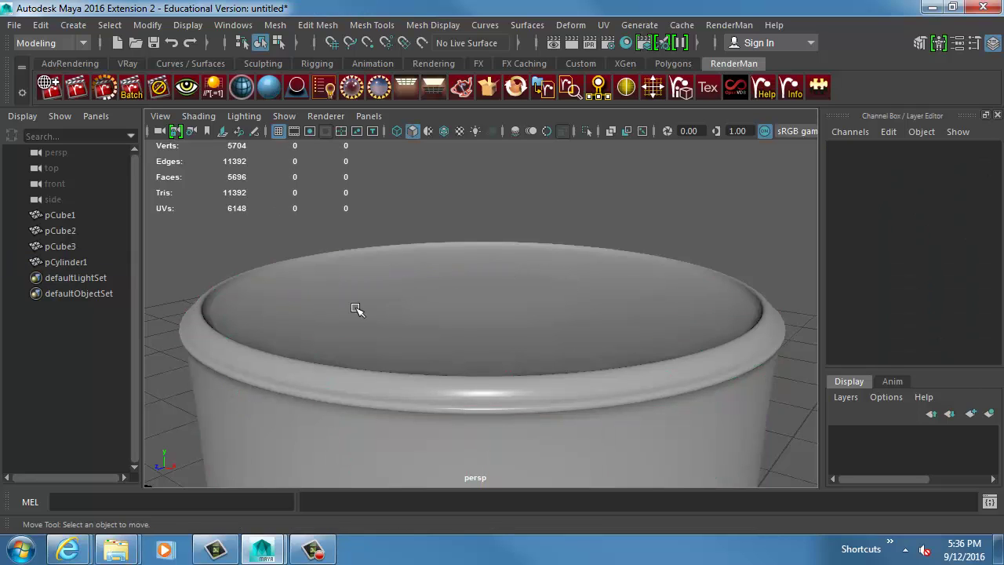
click(495, 329)
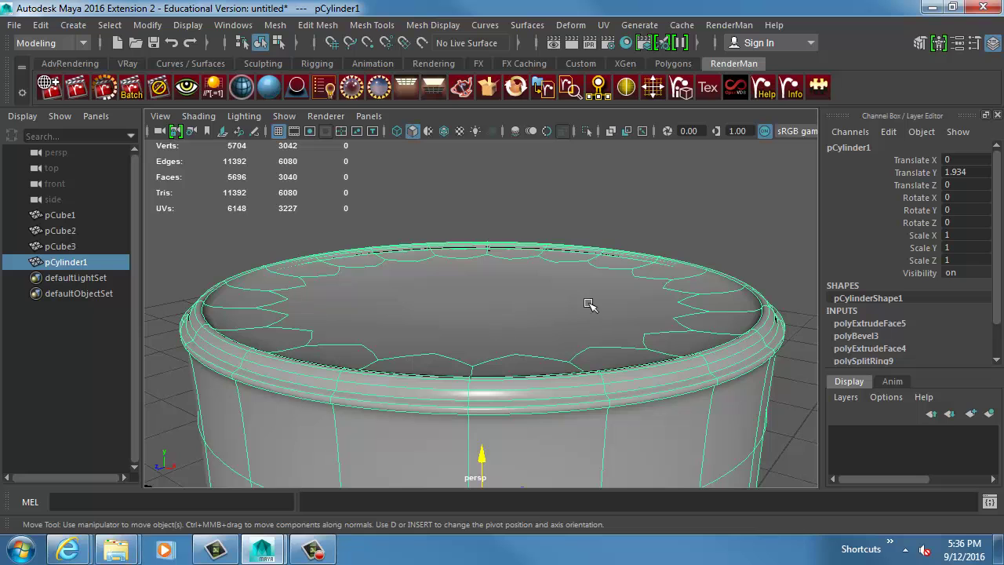
key(1)
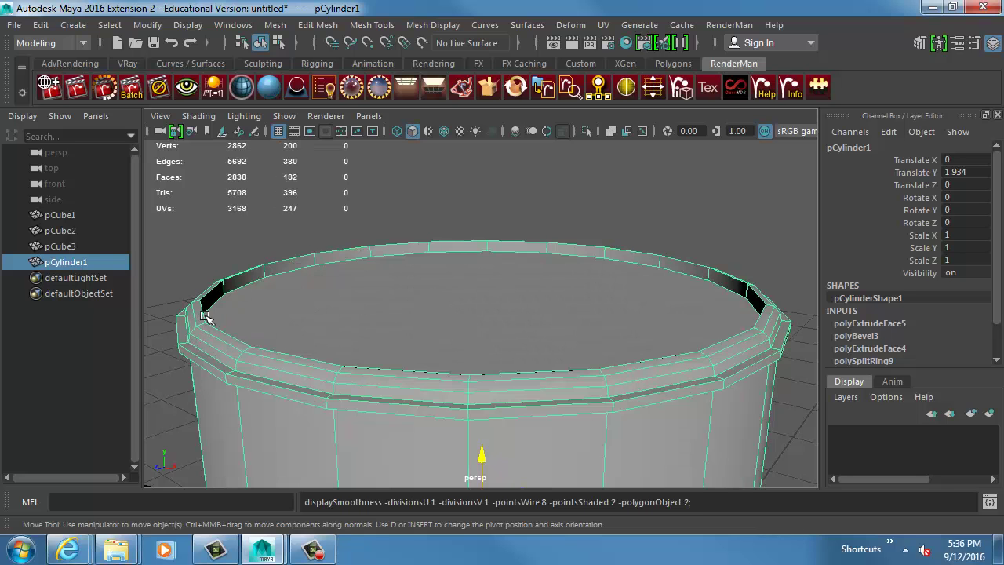
key(3)
click(237, 259)
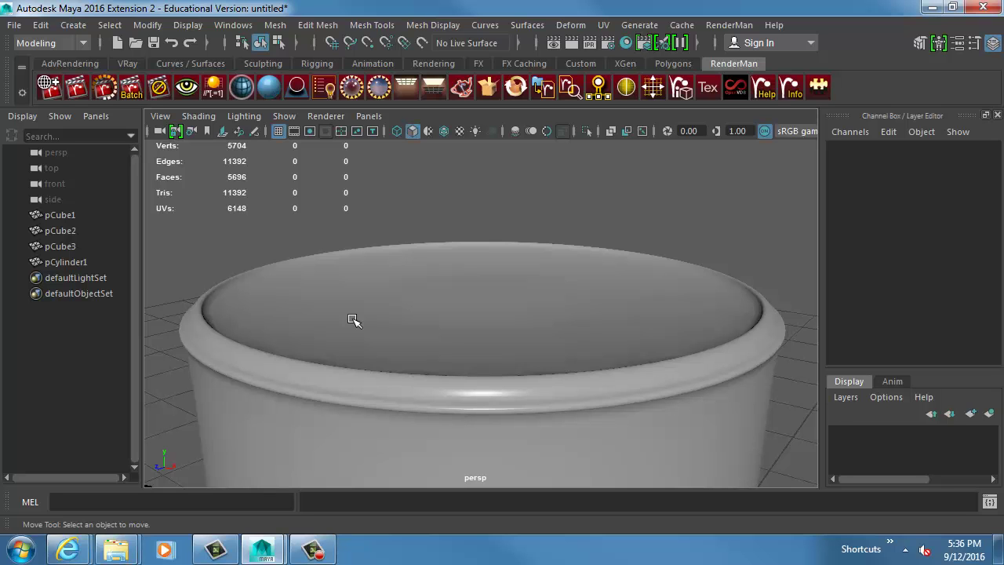
Extrude the recessed top face of the unsmoothed cylinder and scale it inward to about 0.96 for a narrow border ring.
click(331, 303)
key(1)
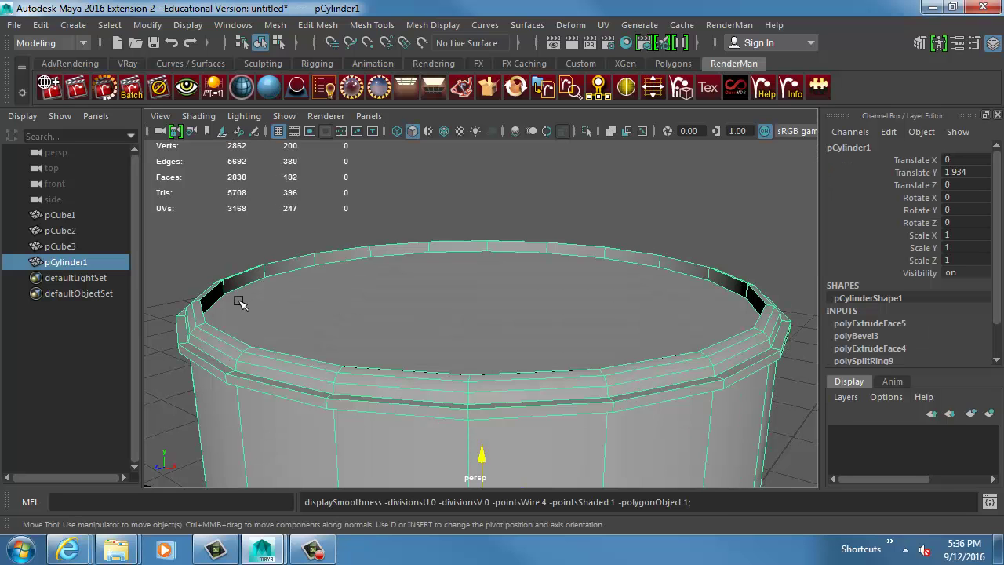
key(F11)
click(276, 334)
key(r)
key(ctrl+e)
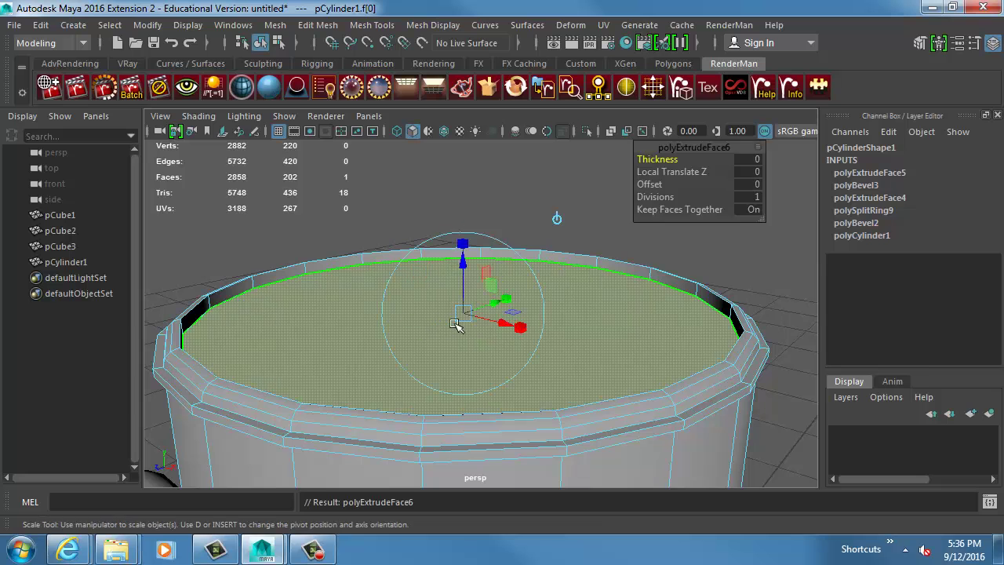
mouse_move(455, 324)
mouse_down()
mouse_move(460, 316)
mouse_move(445, 324)
mouse_up()
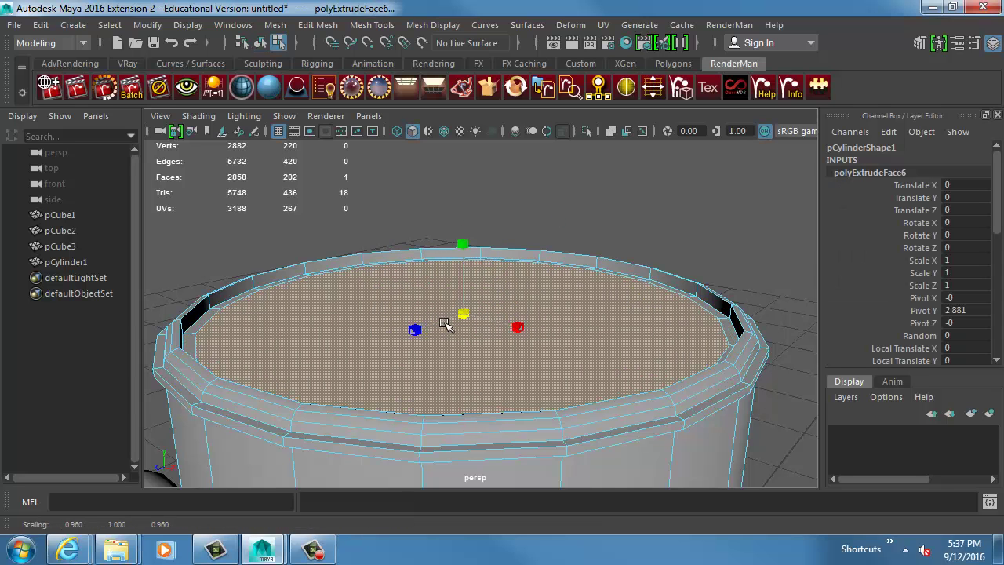
key(t)
key(ctrl+r)
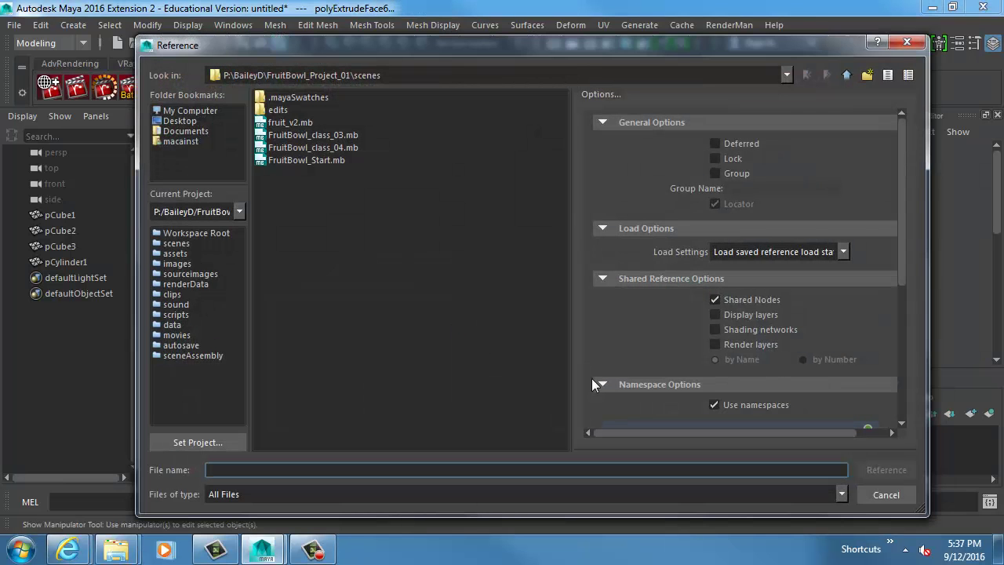
key(Escape)
Extrude the recessed top face twice more, scaling each inward to form concentric rings around a small central face.
key(ctrl+e)
drag(491, 330, 363, 355)
key(ctrl+e)
key(r)
middle_drag(523, 369, 382, 369)
alt+drag(397, 357, 412, 375)
alt+middle_drag(412, 375, 439, 298)
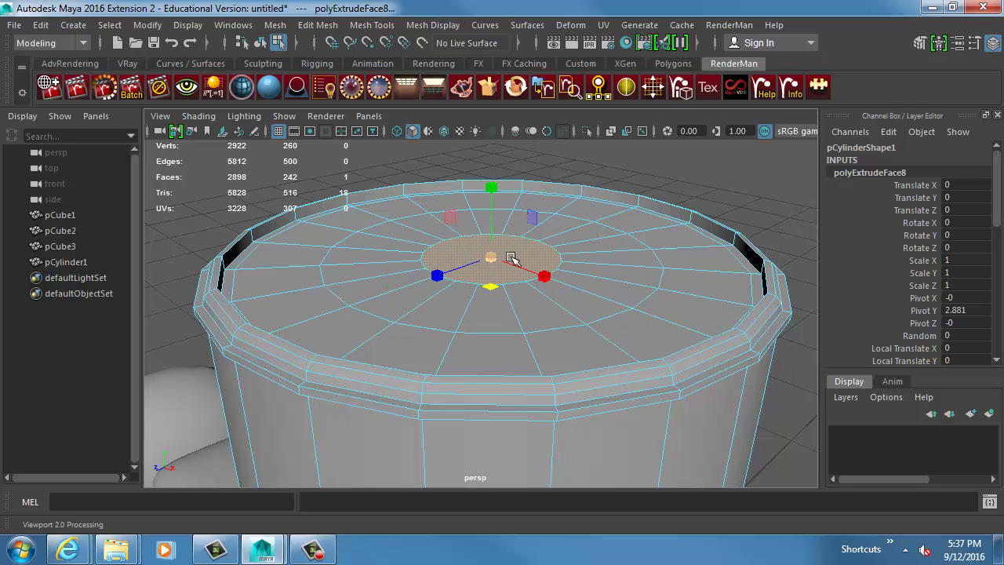
Show the cylinder smoothed in object mode and examine the flattened recessed top.
key(F8)
key(3)
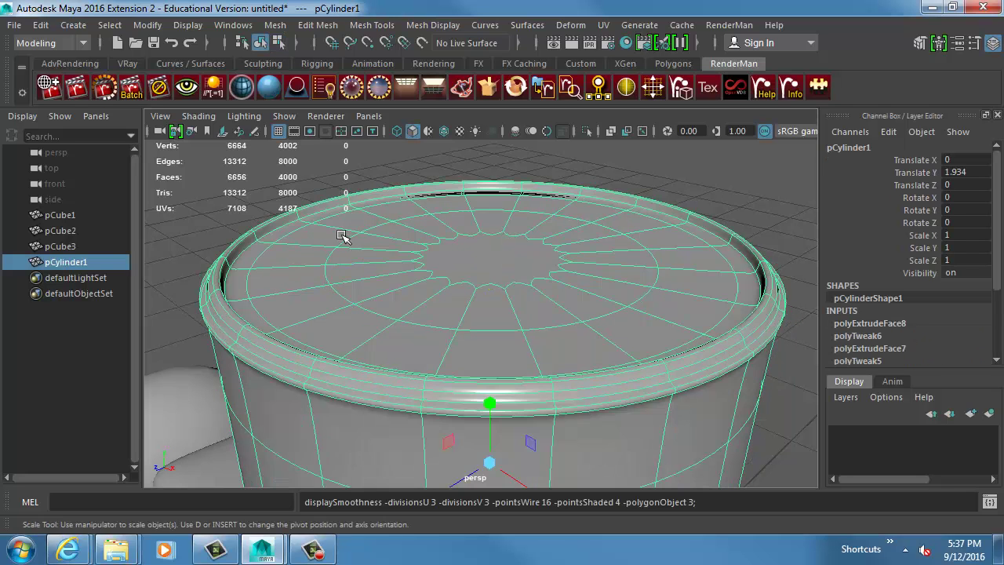
click(312, 190)
alt+drag(351, 276, 399, 303)
Extrude the narrow border ring of faces around the unsmoothed cylinder's recessed top and sink it about 0.036 to form a groove.
click(457, 325)
key(1)
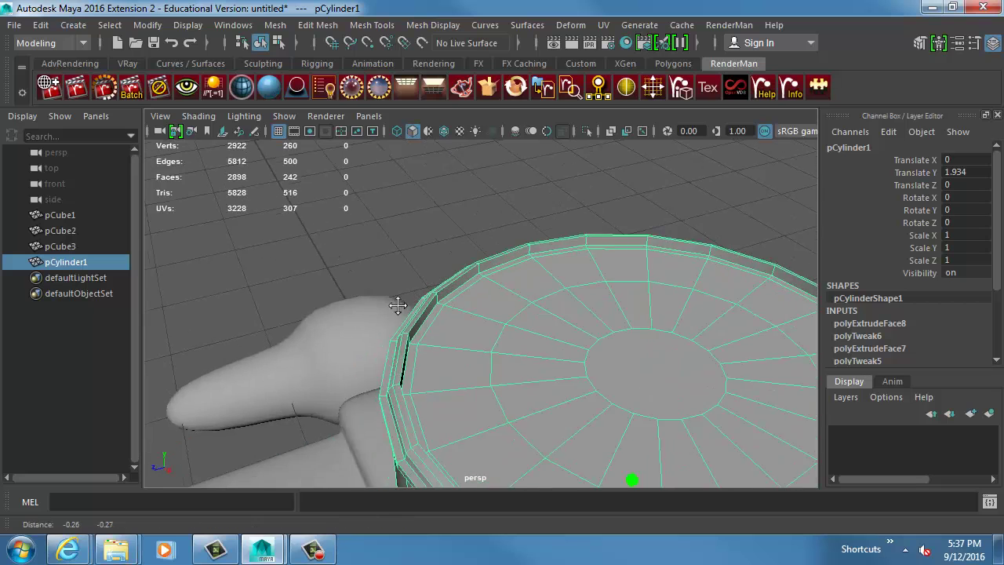
alt+right_drag(398, 303, 437, 307)
key(F11)
key(ctrl+F11)
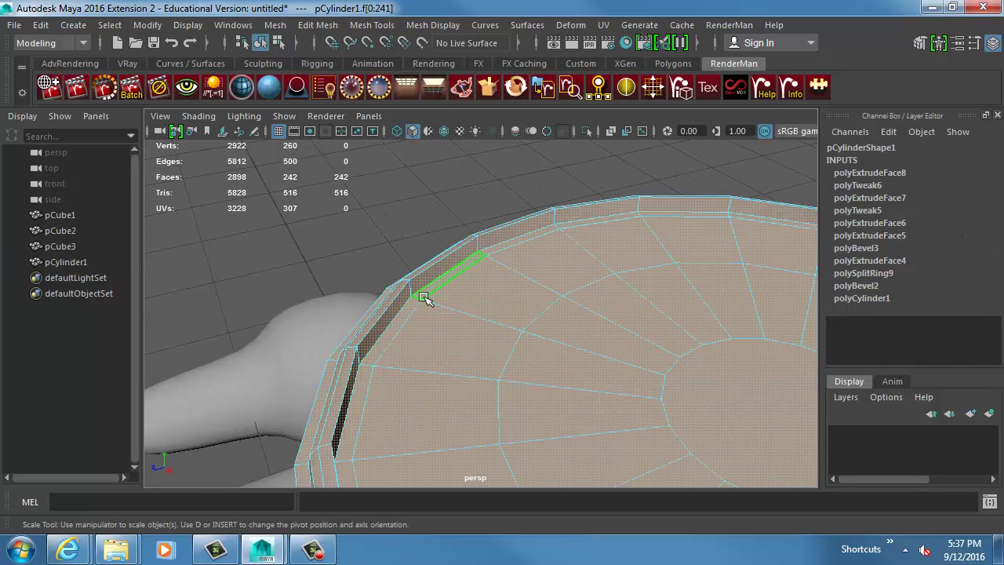
click(425, 298)
shift+double_click(410, 308)
key(ctrl+e)
alt+middle_drag(661, 327, 503, 249)
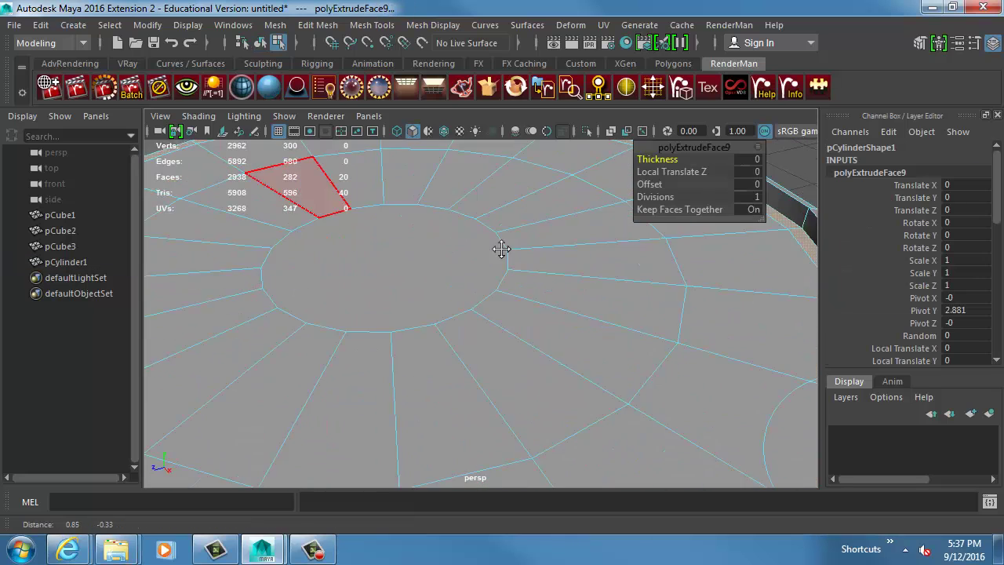
alt+drag(502, 249, 424, 287)
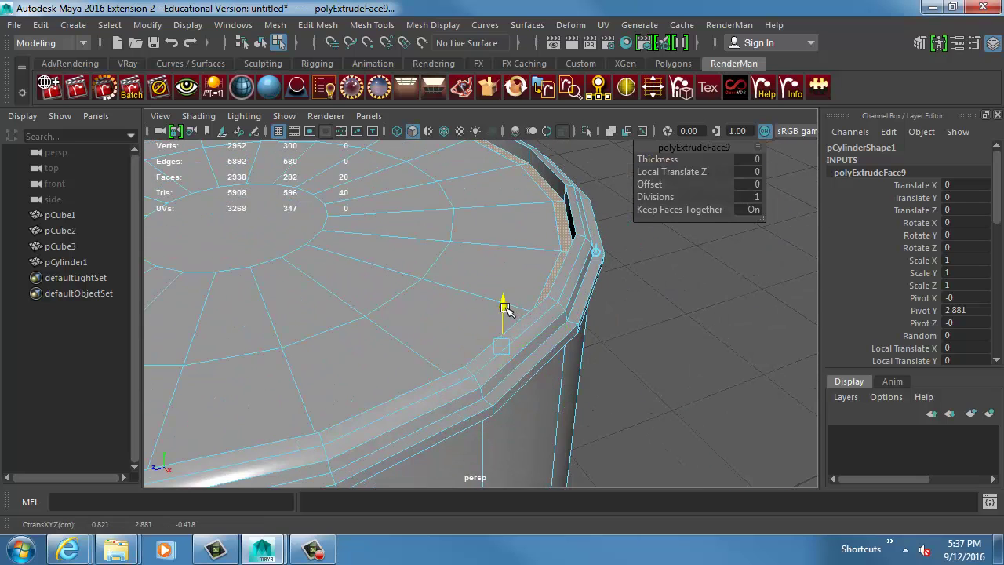
drag(506, 307, 505, 326)
Bevel the edge loops of the sunken groove around the recessed top with fraction 0.2 and 2 segments.
alt+middle_drag(505, 294, 424, 355)
alt+right_drag(423, 355, 490, 357)
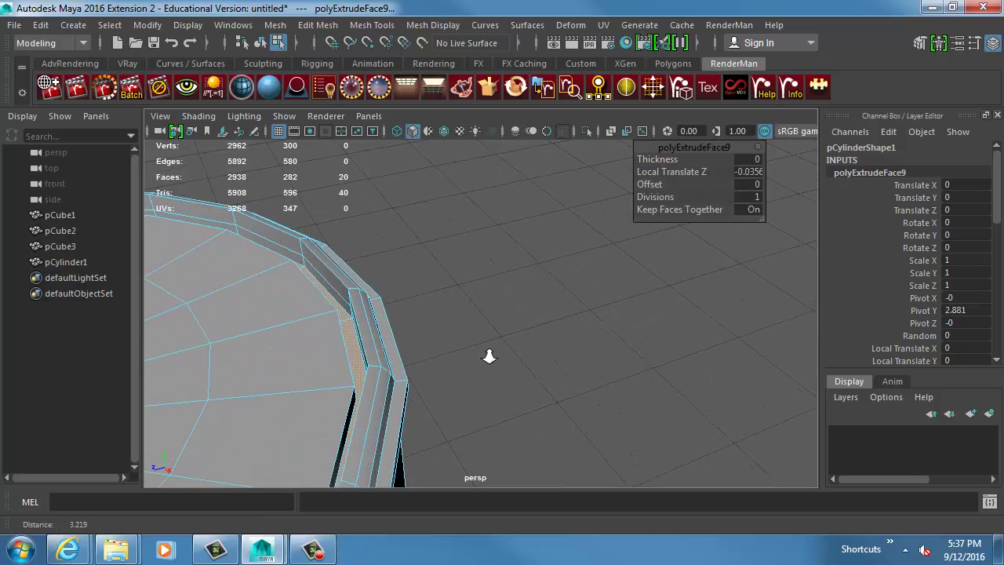
alt+middle_drag(286, 302, 358, 312)
mouse_move(359, 312)
alt+right_down()
mouse_move(423, 321)
mouse_move(355, 295)
alt+right_up()
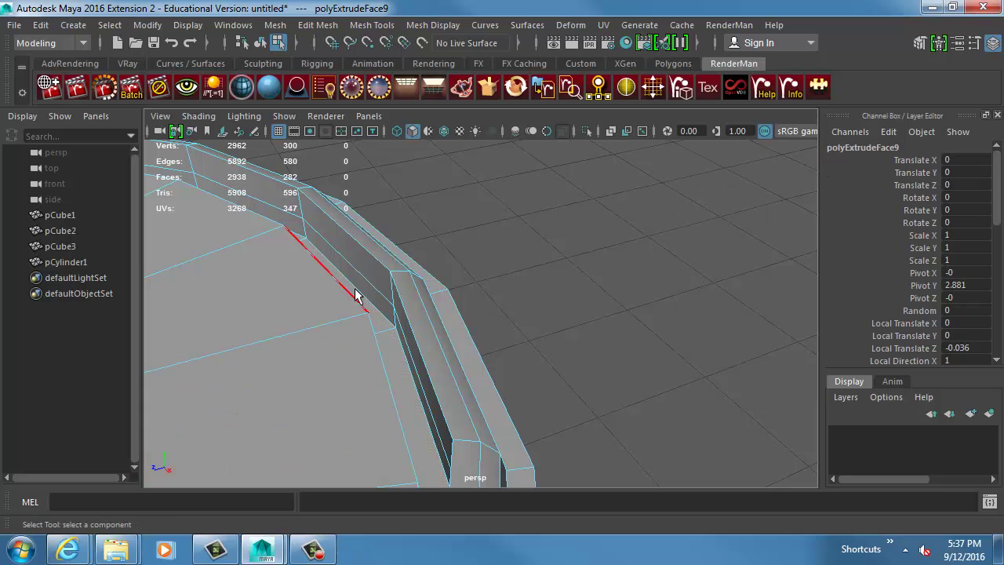
double_click(355, 296)
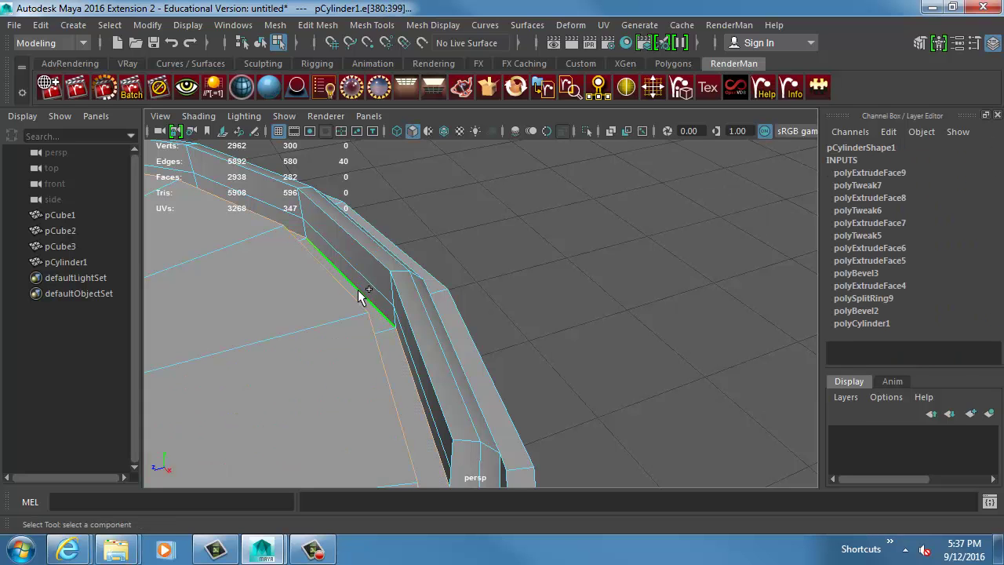
alt+drag(359, 290, 210, 279)
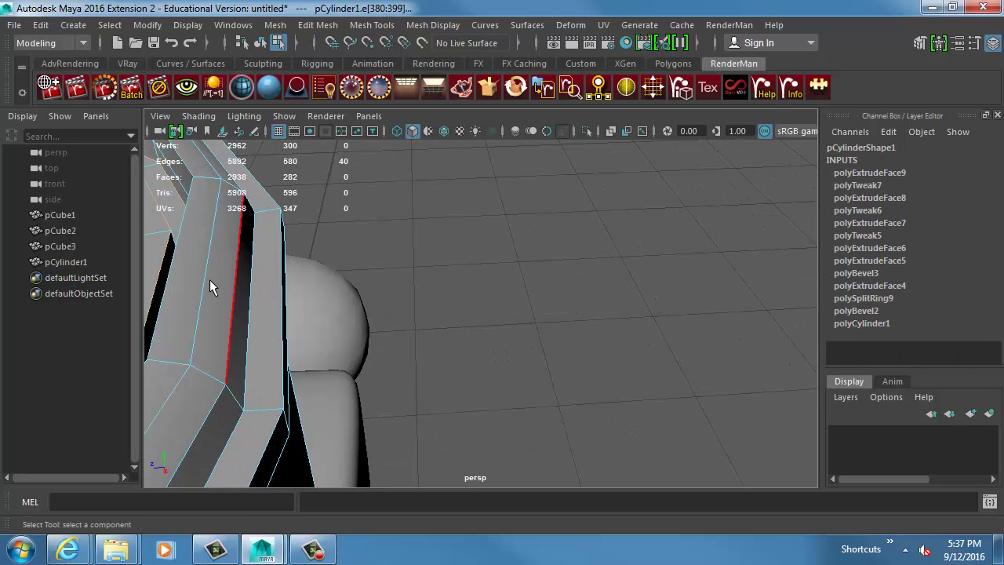
alt+middle_drag(209, 279, 233, 296)
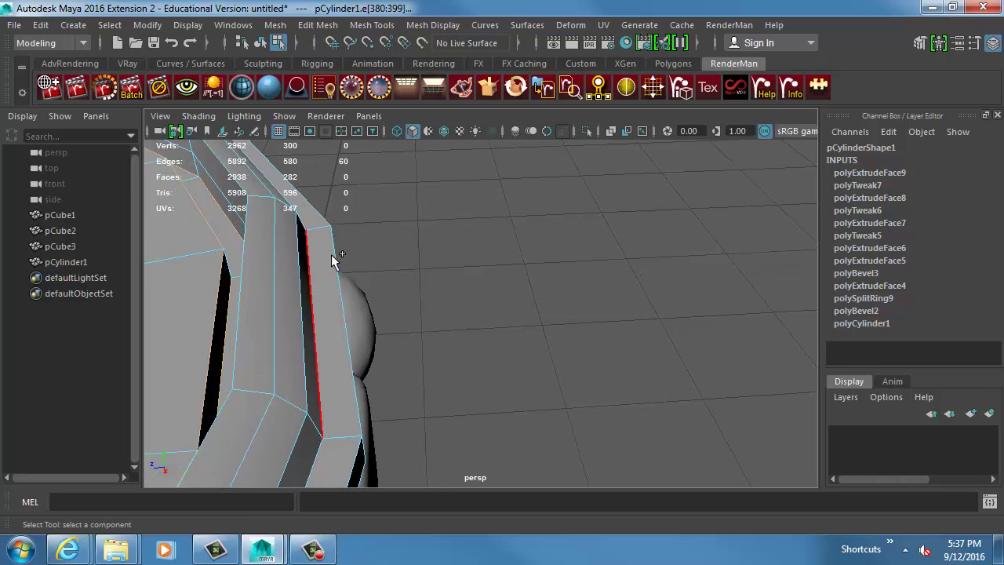
shift+right_drag(288, 255, 357, 256)
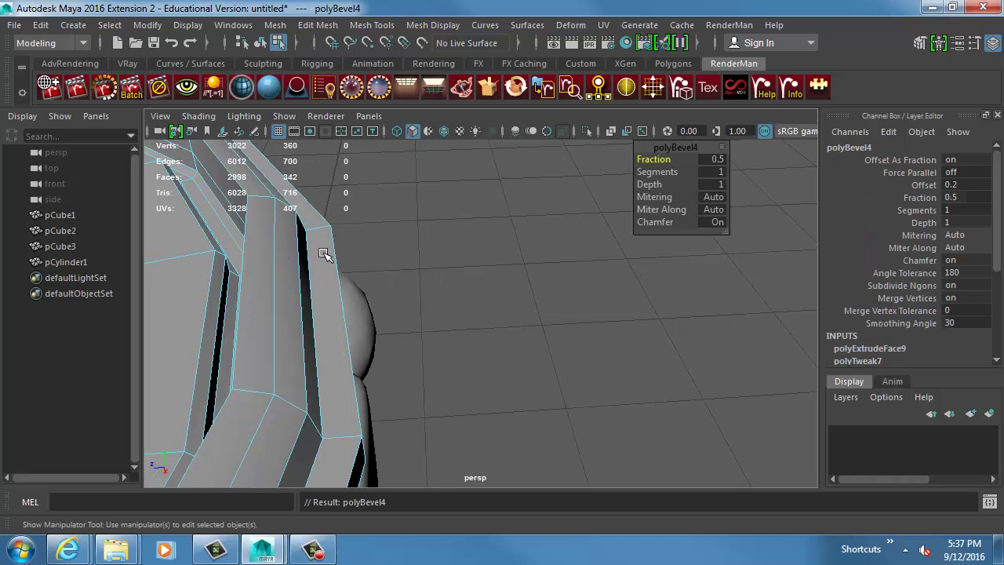
key(Return)
click(717, 171)
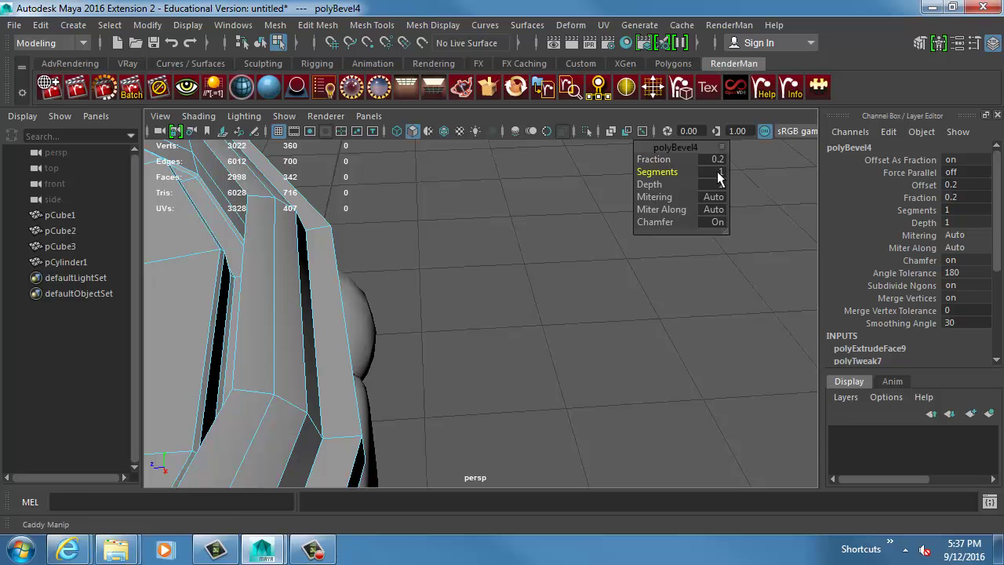
text(2)
key(Return)
Show the cylinder smoothed and examine the bevelled groove inside the rim up close.
alt+middle_drag(294, 341, 366, 332)
mouse_move(366, 332)
alt+right_down()
mouse_move(321, 356)
mouse_move(354, 317)
alt+right_up()
key(3)
click(595, 280)
alt+drag(464, 316, 474, 283)
alt+right_drag(474, 283, 594, 316)
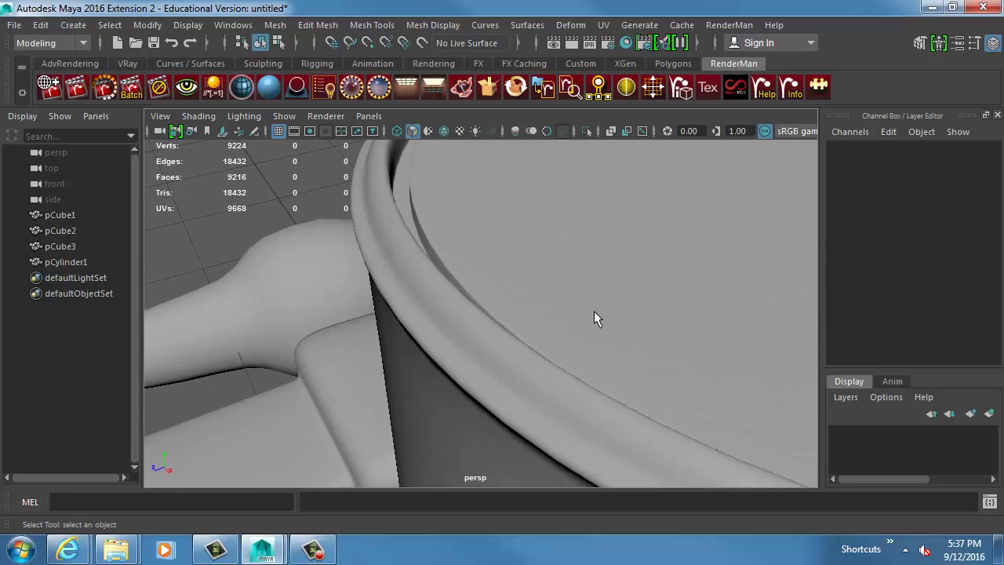
alt+middle_drag(594, 316, 525, 334)
alt+right_drag(525, 334, 558, 346)
Try a fraction of 0.5 for the groove's bevel, and set it to 1.
click(558, 346)
click(886, 320)
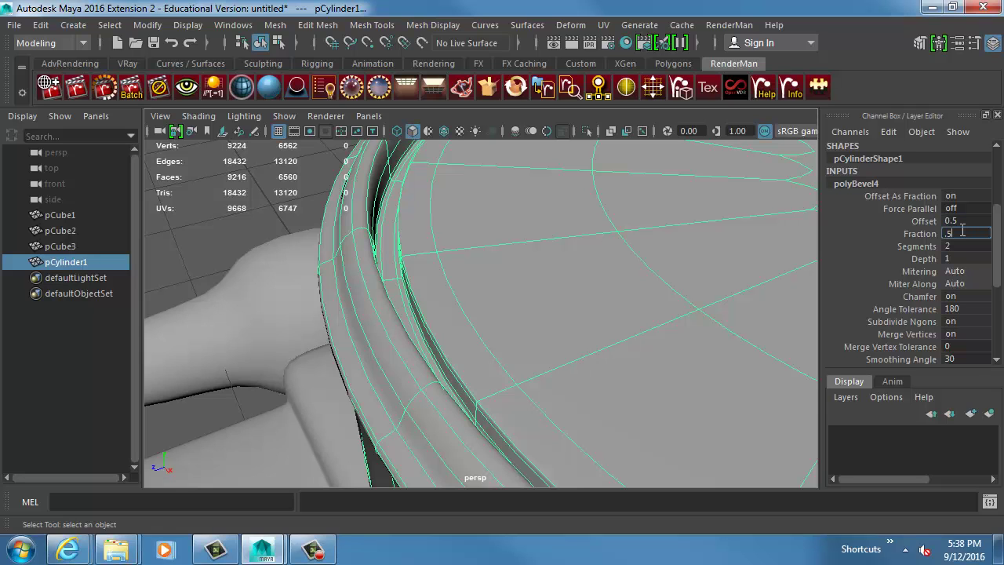
click(962, 233)
text(.5)
key(Return)
text(1)
key(Return)
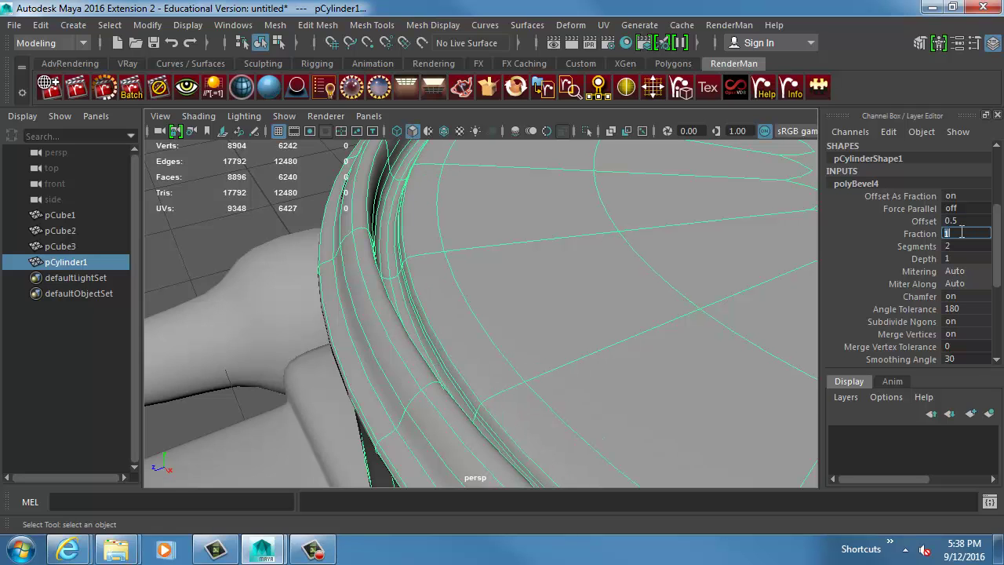
Examine the smoothed cylinder's rim, groove and flat top from a wider view.
click(337, 214)
alt+right_drag(585, 279, 390, 262)
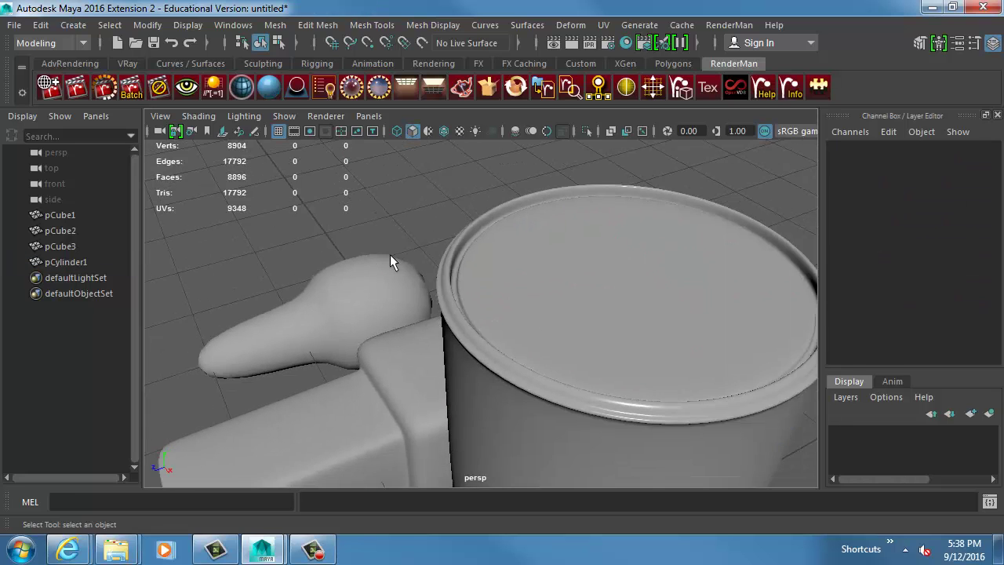
alt+middle_drag(616, 275, 497, 267)
alt+right_drag(497, 266, 449, 279)
alt+drag(448, 278, 471, 277)
alt+right_drag(470, 278, 487, 216)
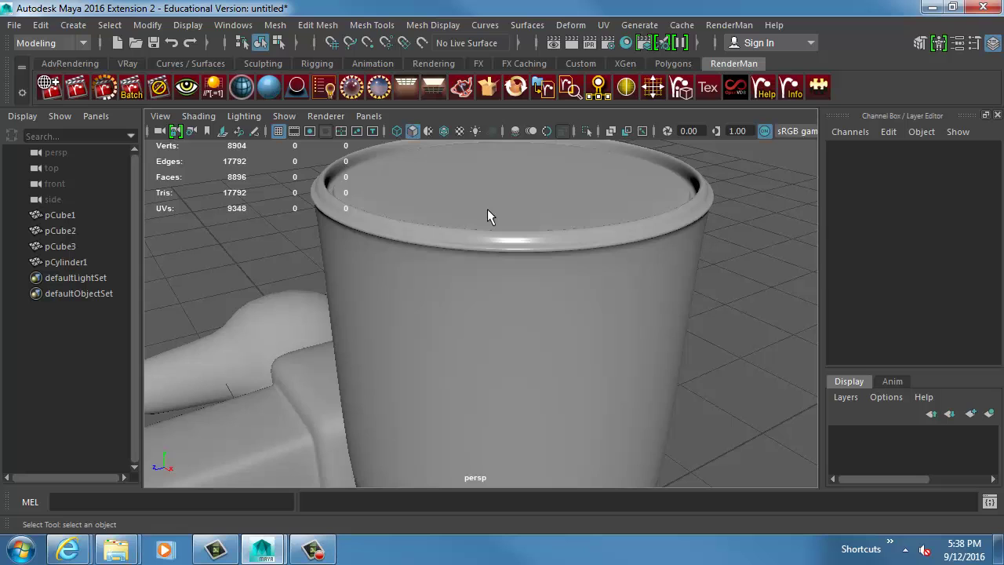
Display the cylinder unsmoothed and insert an edge loop around the bevel at its bottom edge.
click(471, 336)
alt+drag(495, 385, 507, 310)
key(1)
right_drag(517, 308, 515, 343)
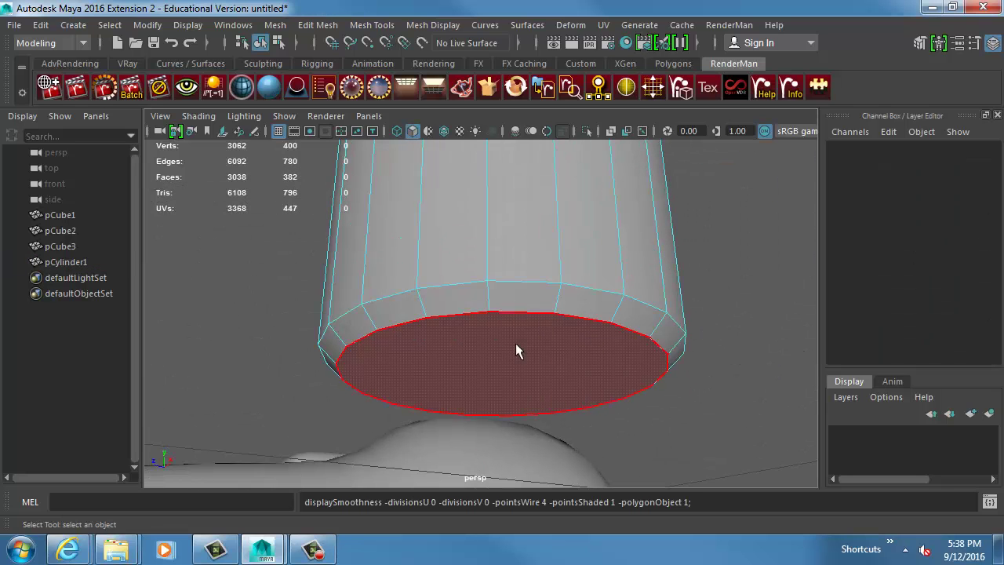
right_drag(508, 301, 454, 207)
click(424, 310)
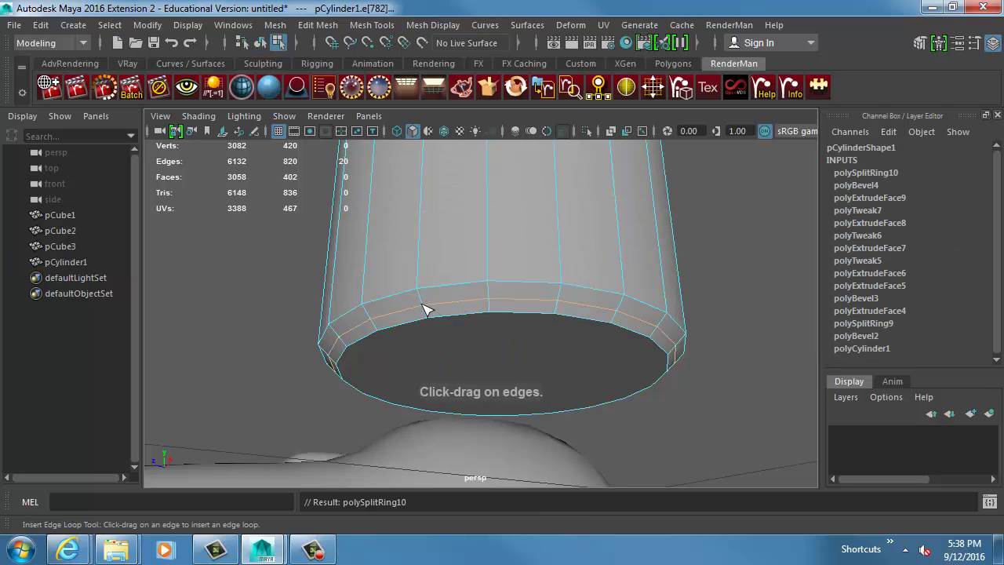
Scale the bottom bevel's new edge loop outward to about 1.04 and lower it slightly to round the bevel.
key(r)
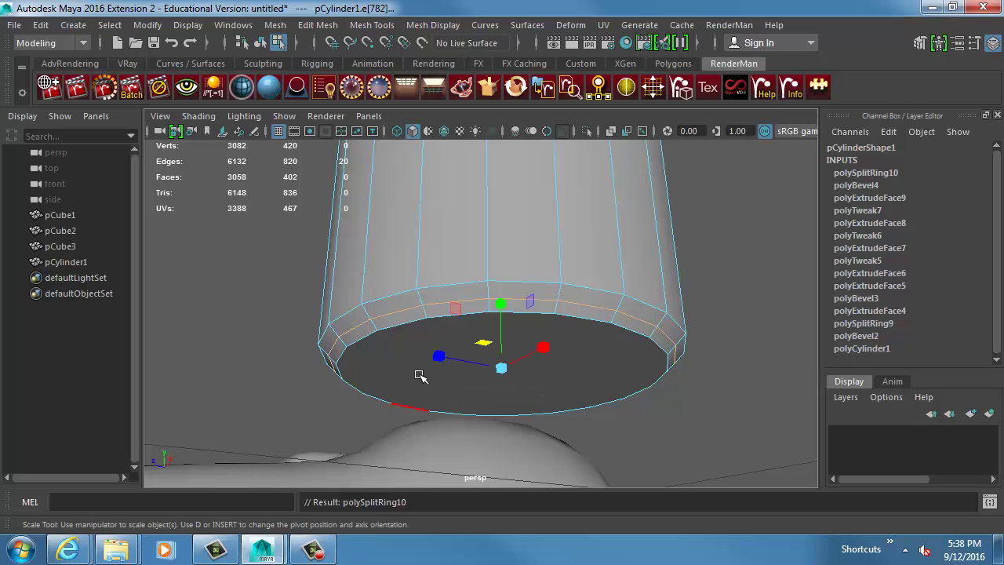
drag(501, 369, 505, 369)
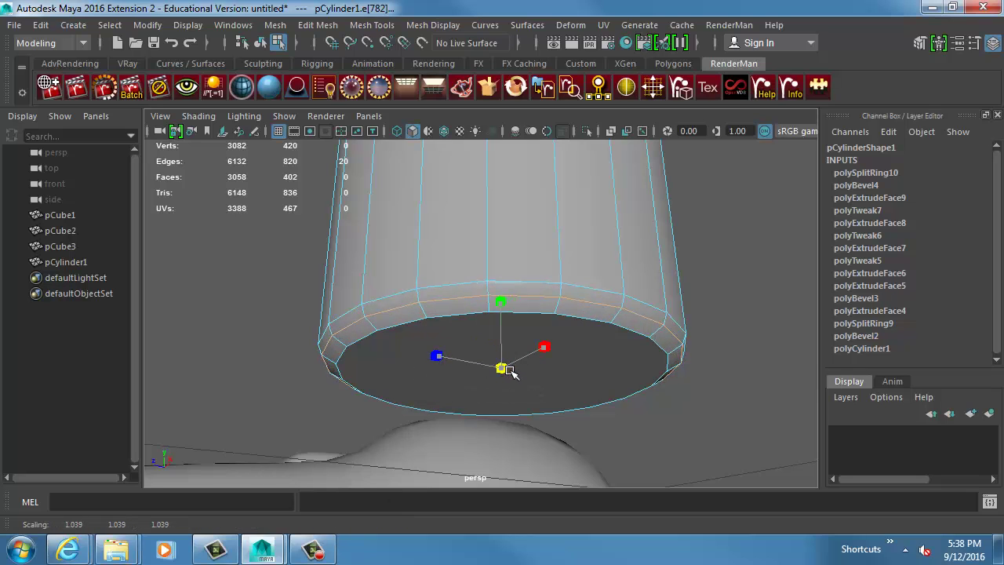
key(w)
drag(502, 302, 501, 305)
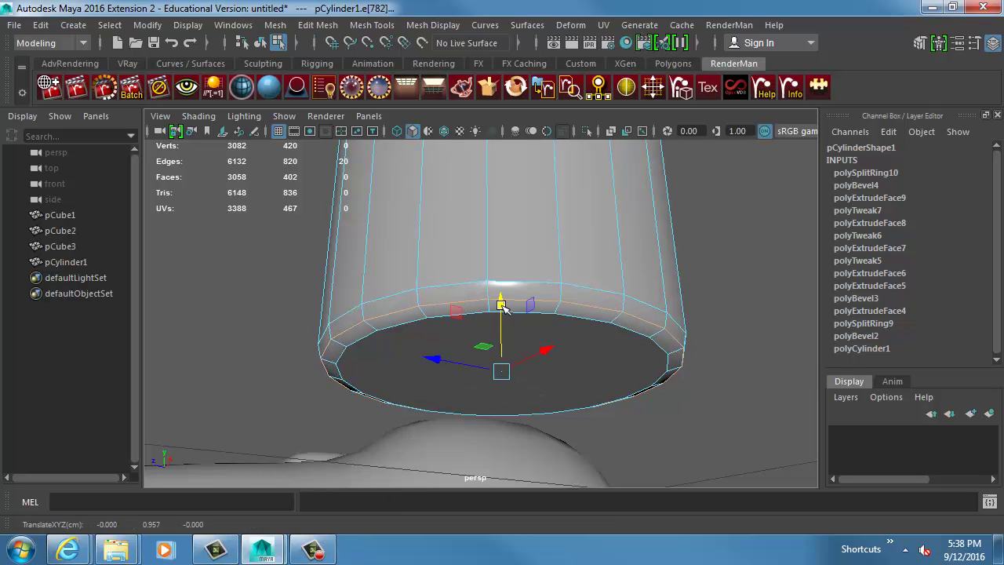
Extrude the bottom face into a narrow border ring, and extrude it again inward and upward to recess the underside.
right_drag(409, 333, 408, 360)
click(470, 359)
key(ctrl+e)
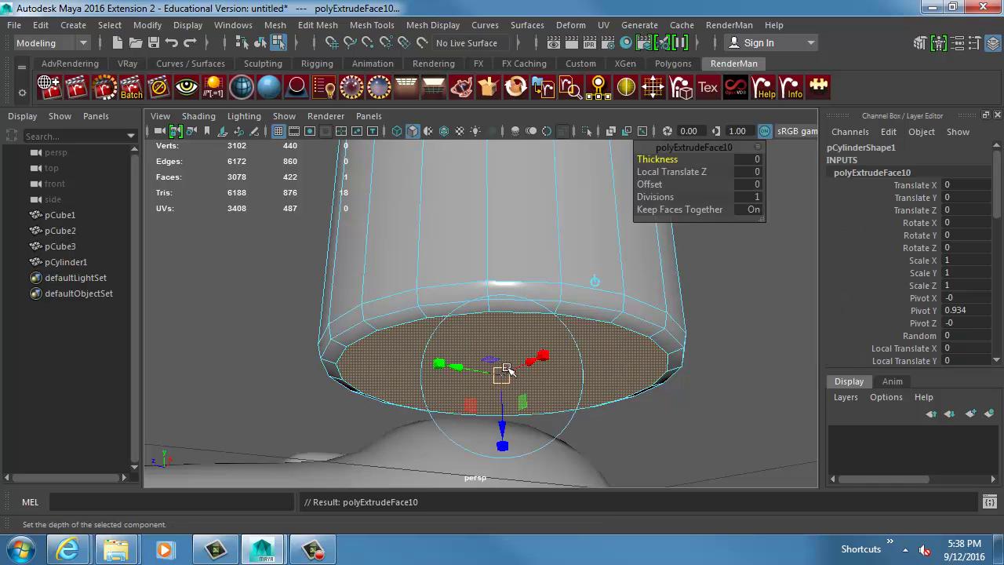
key(w)
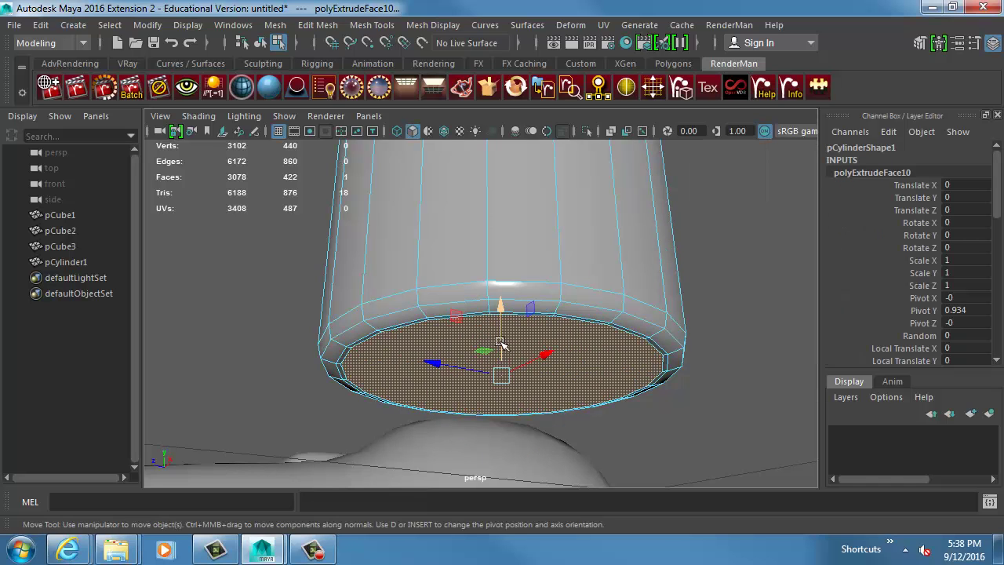
drag(502, 345, 500, 341)
key(ctrl+e)
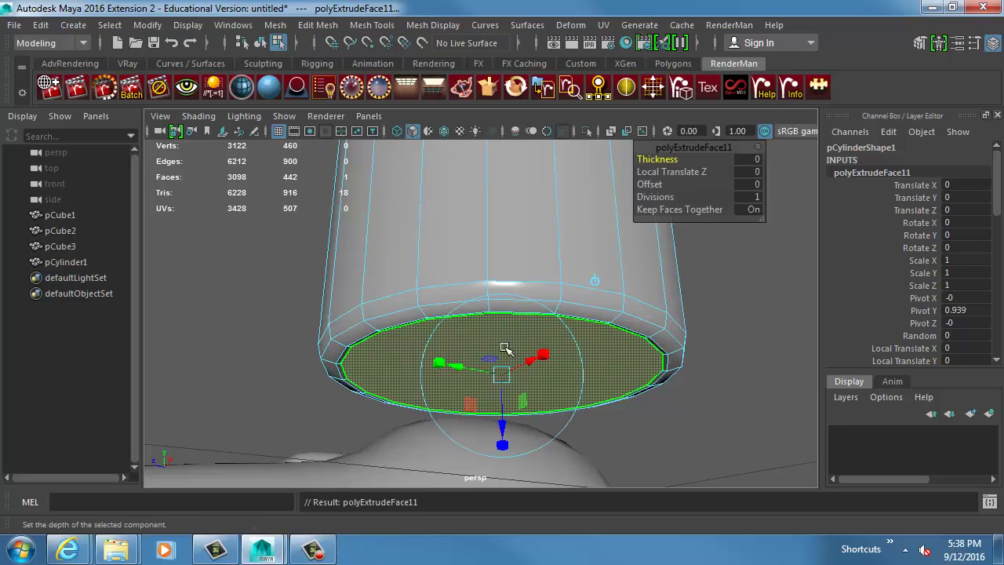
drag(522, 385, 502, 340)
Extrude the recessed bottom face twice more, scaling each inward, the first to about 0.67, to form concentric rings.
key(ctrl+d)
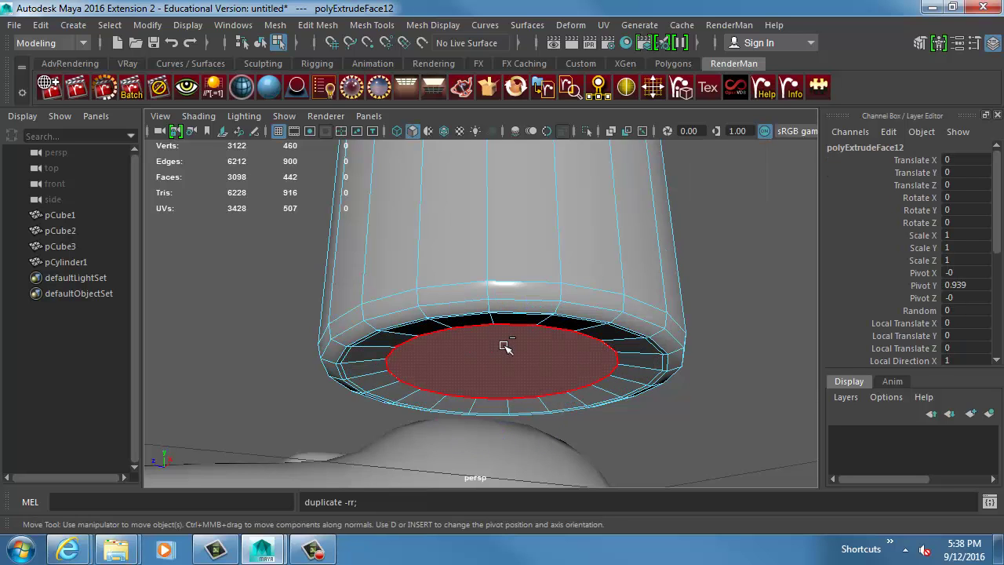
drag(497, 354, 475, 389)
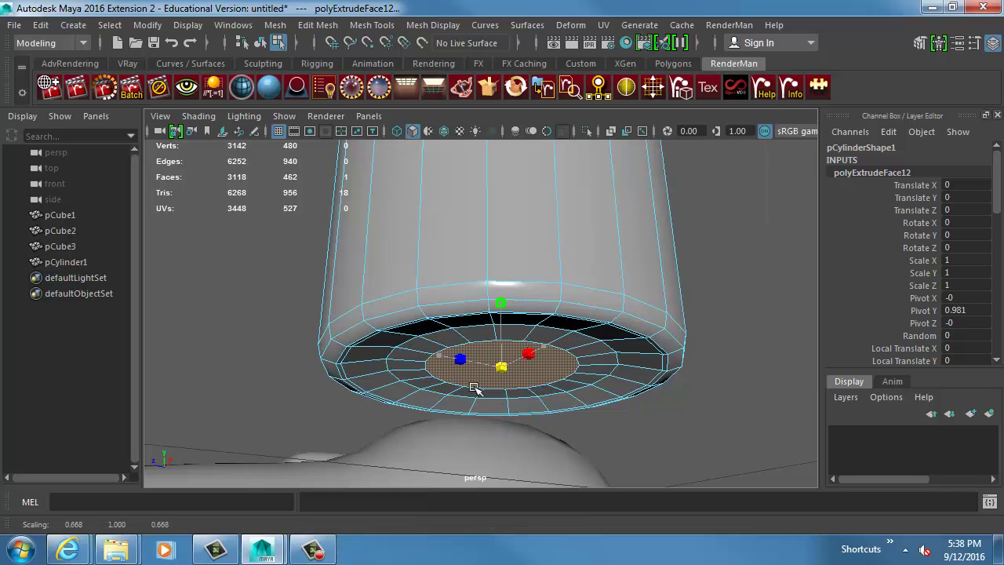
key(ctrl+e)
key(r)
middle_drag(548, 402, 504, 405)
key(w)
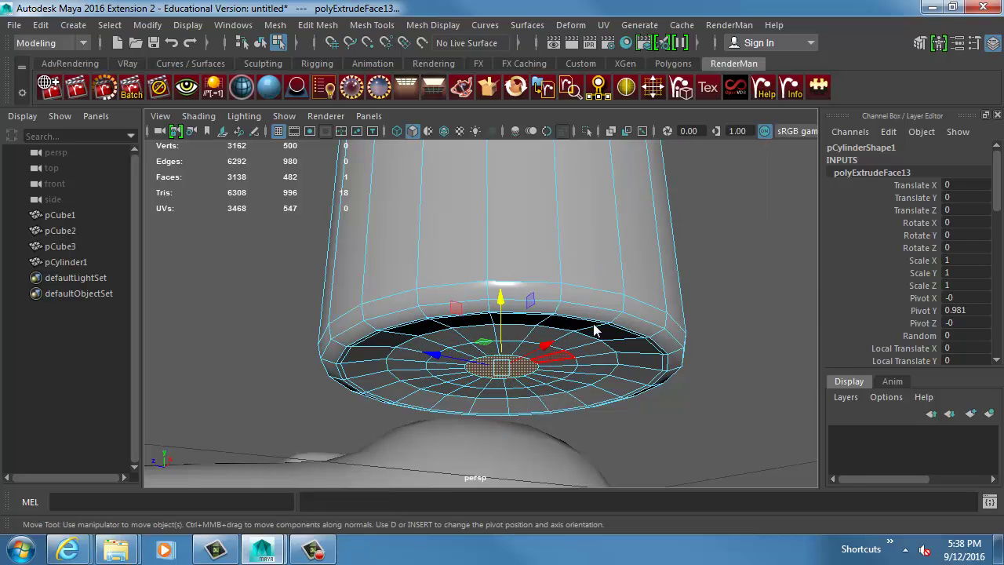
Show the cylinder smoothed in object mode and examine its recessed underside.
key(F8)
key(3)
click(711, 356)
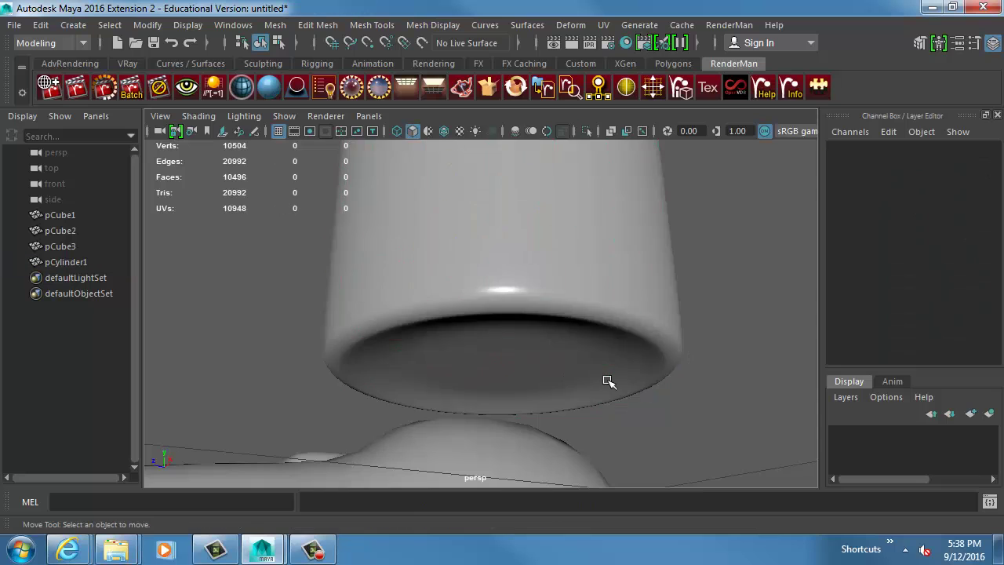
mouse_move(607, 381)
alt+mouse_down()
mouse_move(605, 343)
mouse_move(593, 369)
alt+mouse_up()
Extrude the narrow border ring of faces around the unsmoothed cylinder's bottom recess and move it downward into a lip.
click(613, 332)
key(1)
key(F11)
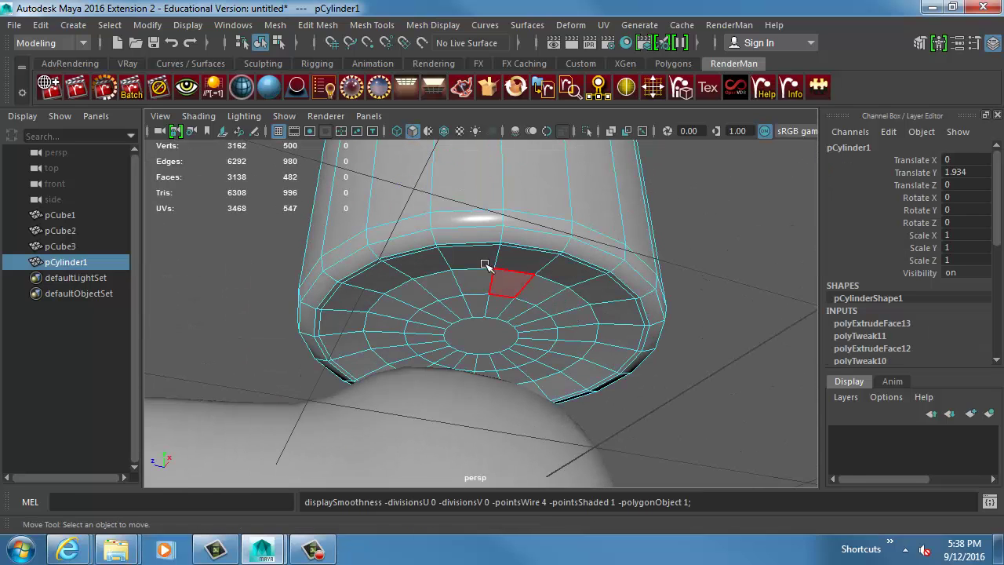
double_click(481, 244)
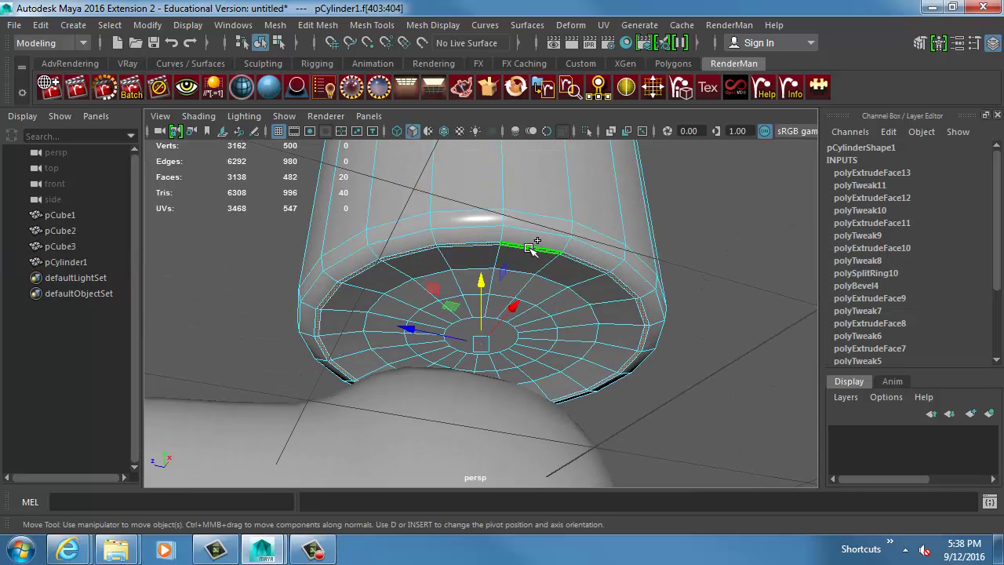
key(ctrl+e)
drag(583, 293, 589, 310)
Return to object mode with the cylinder smoothed and examine its bottom lip and overall shape.
right_drag(404, 280, 437, 256)
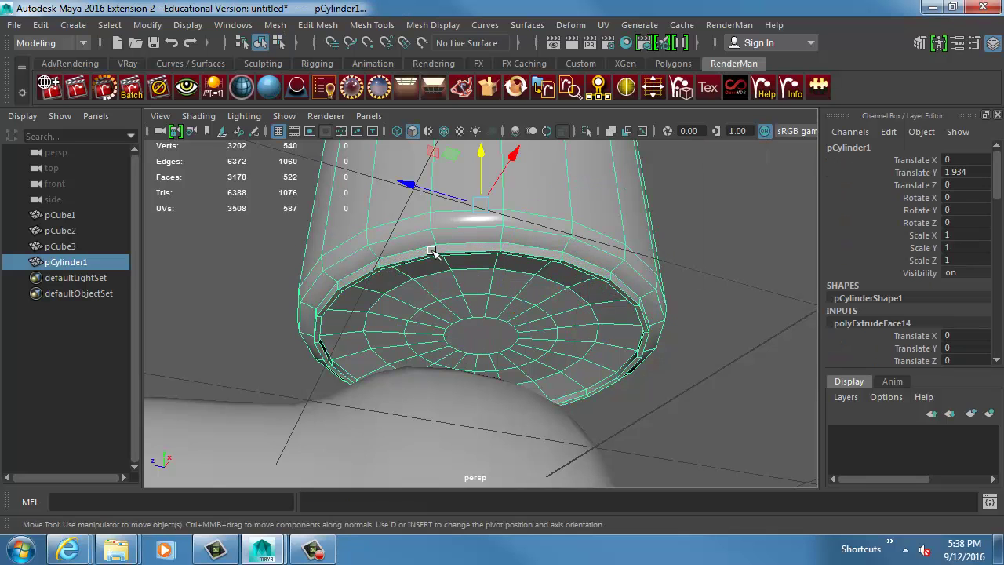
key(3)
click(696, 250)
alt+drag(696, 251, 662, 290)
alt+right_drag(662, 291, 447, 240)
alt+drag(446, 240, 462, 269)
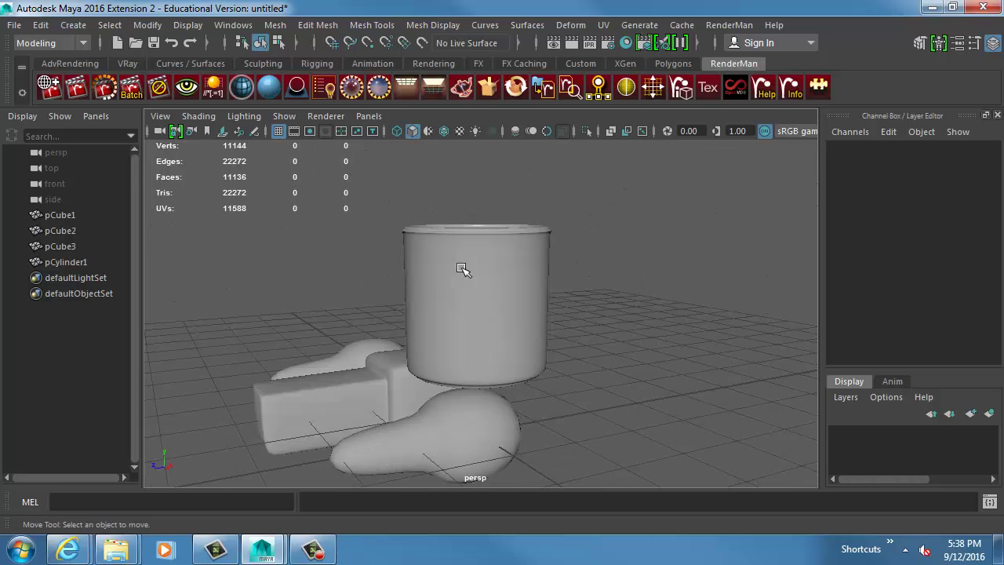
Narrow the whole cylinder by scaling it to about 0.57 in X and Z, and inspect the slimmer can shape.
click(461, 292)
key(r)
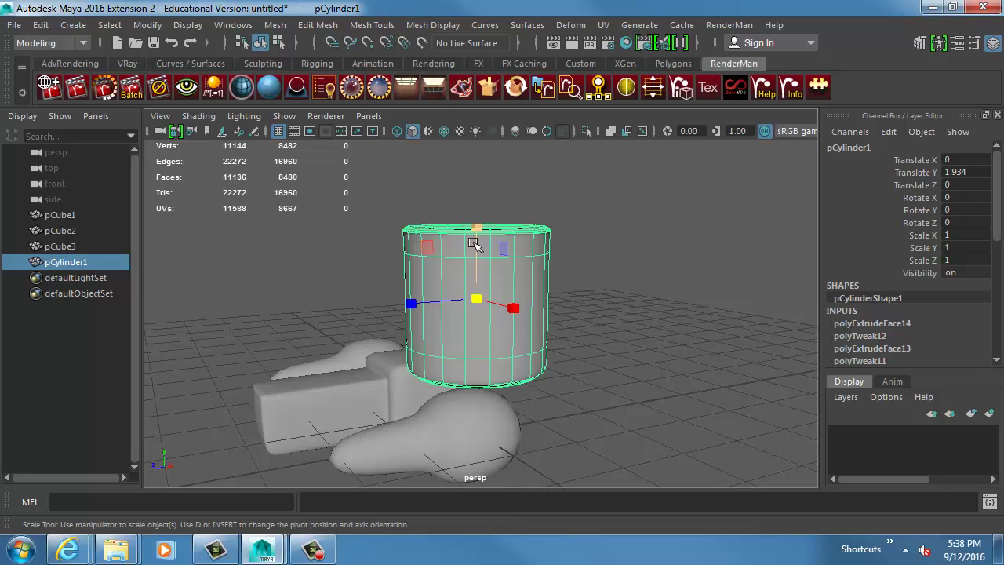
ctrl+drag(476, 231, 476, 268)
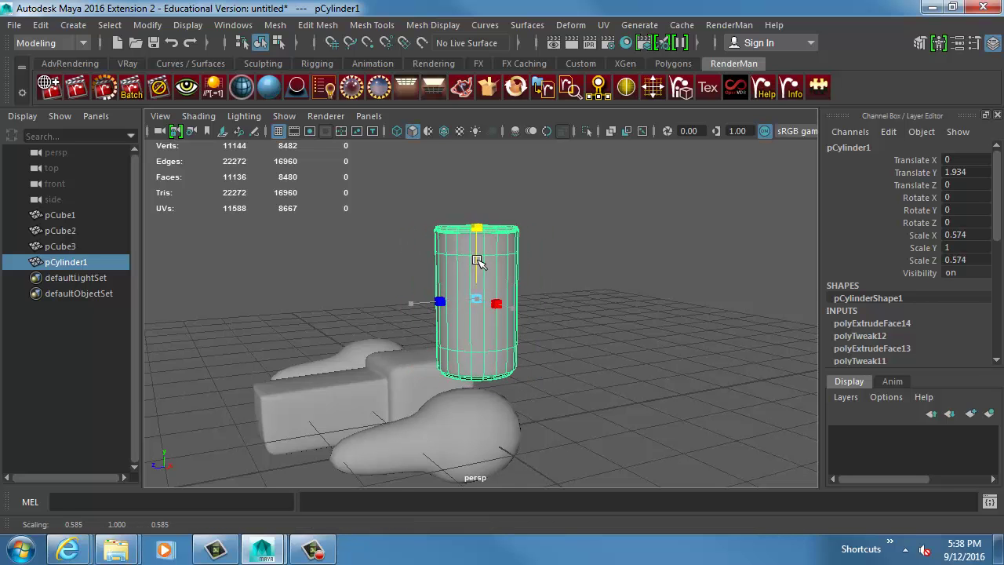
click(605, 285)
alt+drag(605, 284, 542, 275)
alt+right_drag(596, 310, 710, 352)
alt+middle_drag(535, 258, 535, 169)
alt+drag(514, 298, 453, 343)
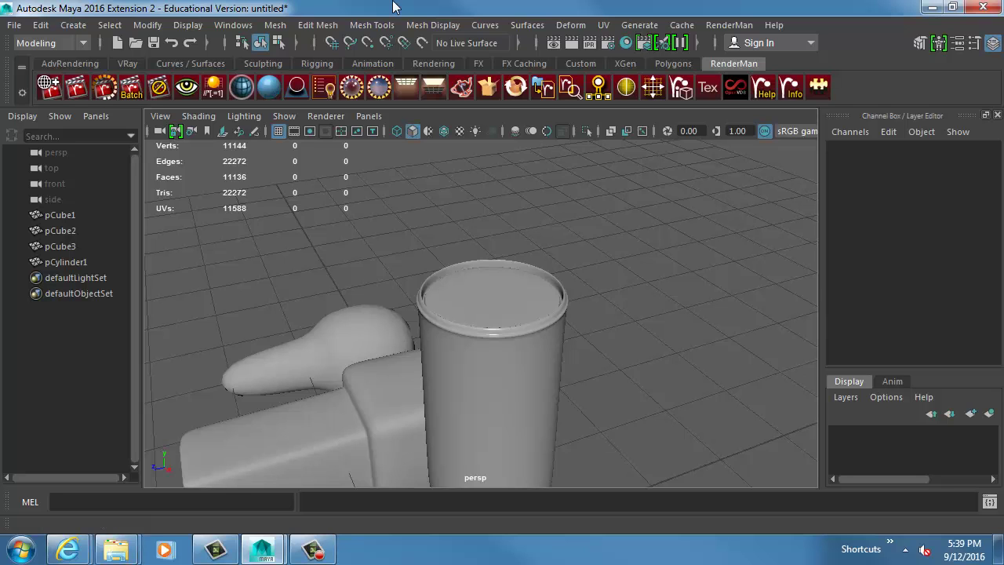
Examine the smoothed cylinder's grooved lid from above and its overall can shape among the other models.
alt+right_drag(435, 293, 570, 350)
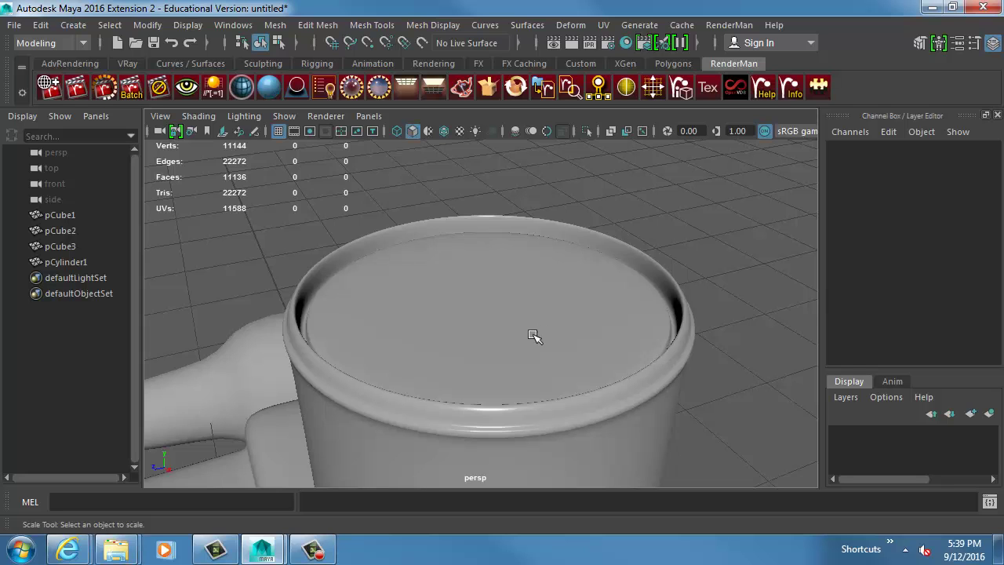
alt+drag(532, 336, 463, 194)
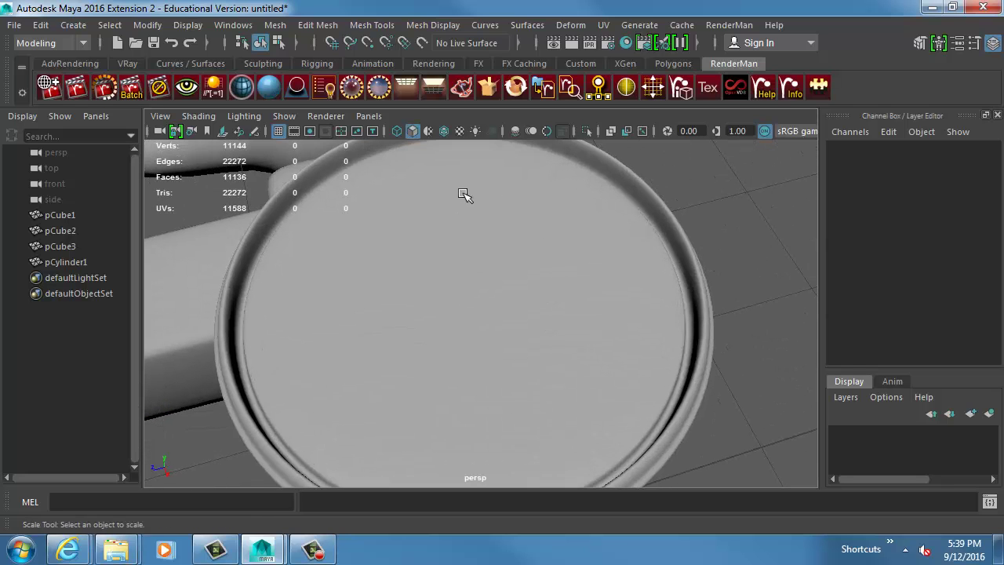
click(399, 306)
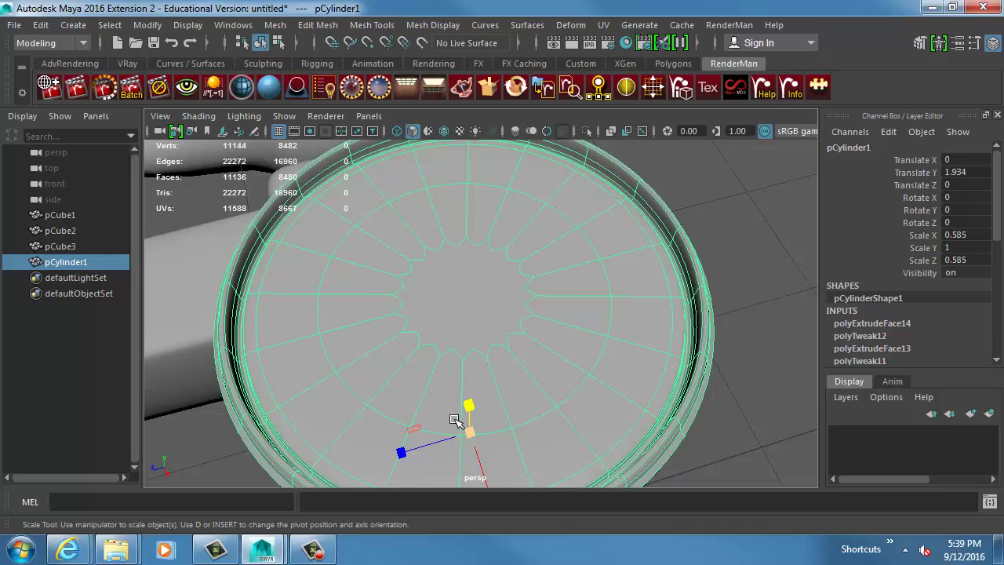
click(783, 327)
alt+right_drag(769, 345, 527, 375)
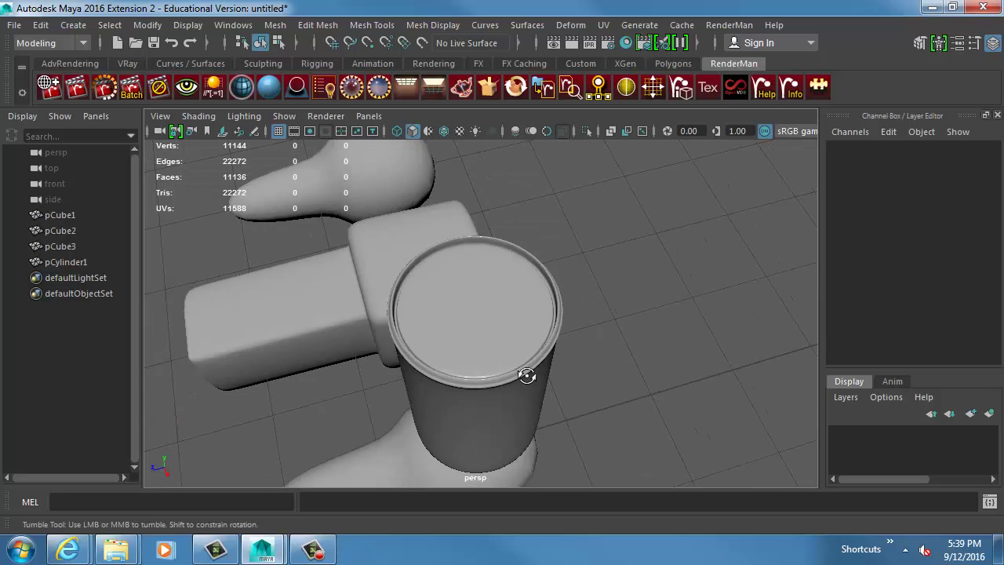
alt+drag(526, 374, 549, 306)
mouse_move(550, 306)
alt+right_down()
mouse_move(598, 311)
mouse_move(553, 312)
alt+right_up()
alt+middle_drag(553, 313, 549, 246)
Duplicate the smoothed cylinder and move the copy along X to about -2.5, beside the original.
click(507, 311)
alt+drag(507, 312, 597, 332)
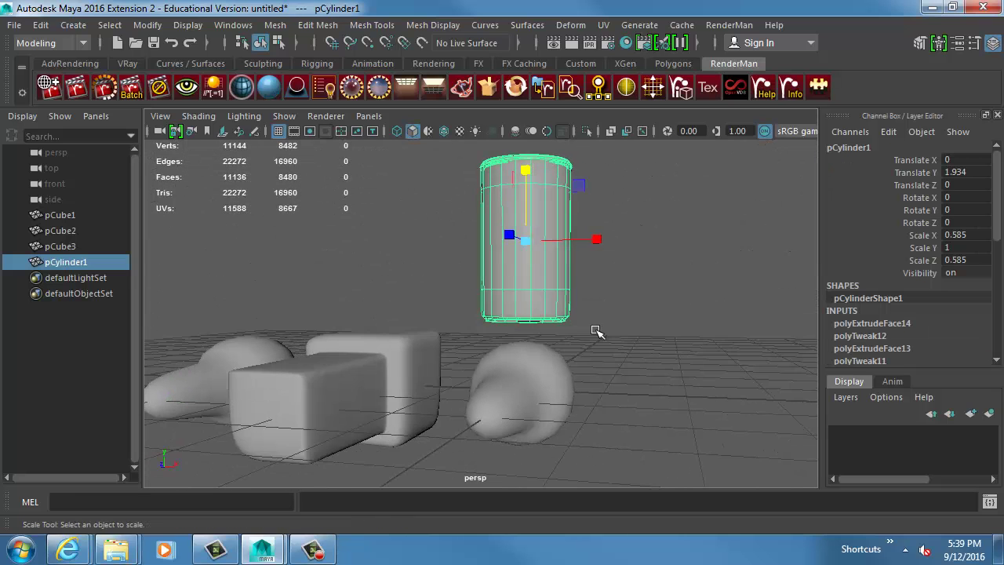
click(596, 332)
alt+drag(524, 244, 516, 258)
click(497, 233)
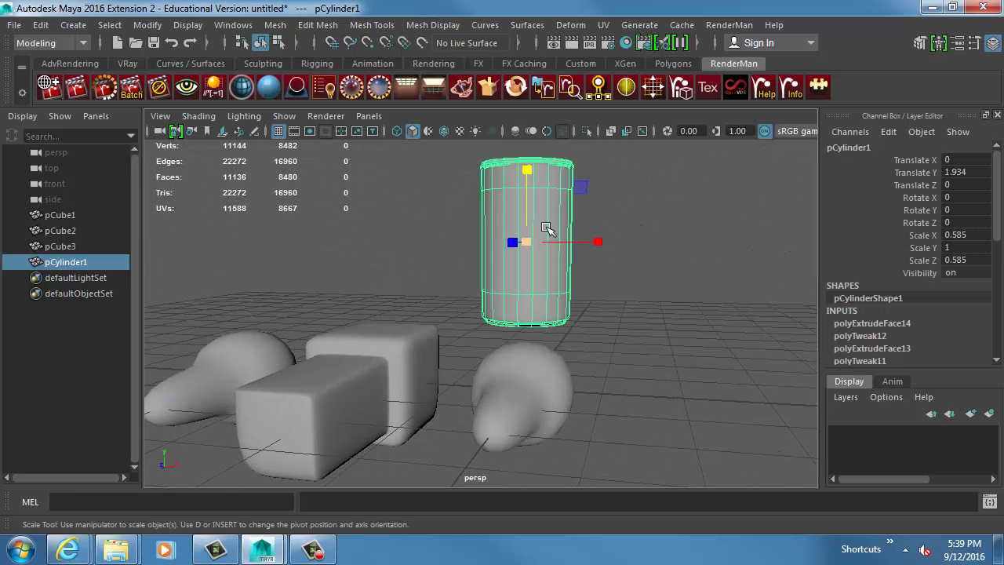
key(ctrl+d)
key(w)
drag(569, 241, 382, 224)
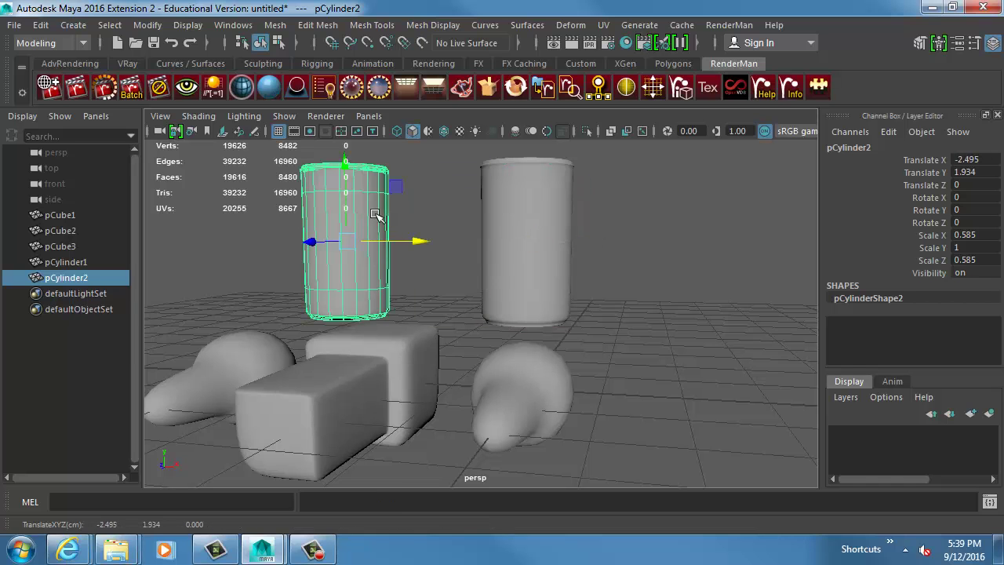
Merge the copied cylinder's vertices with a threshold of 0.03 and deselect it.
click(303, 30)
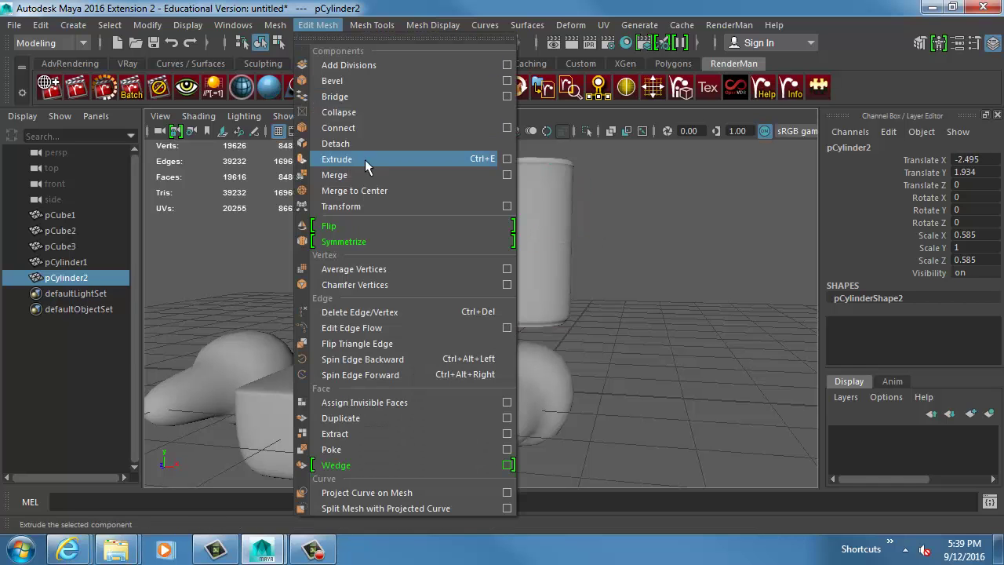
click(507, 173)
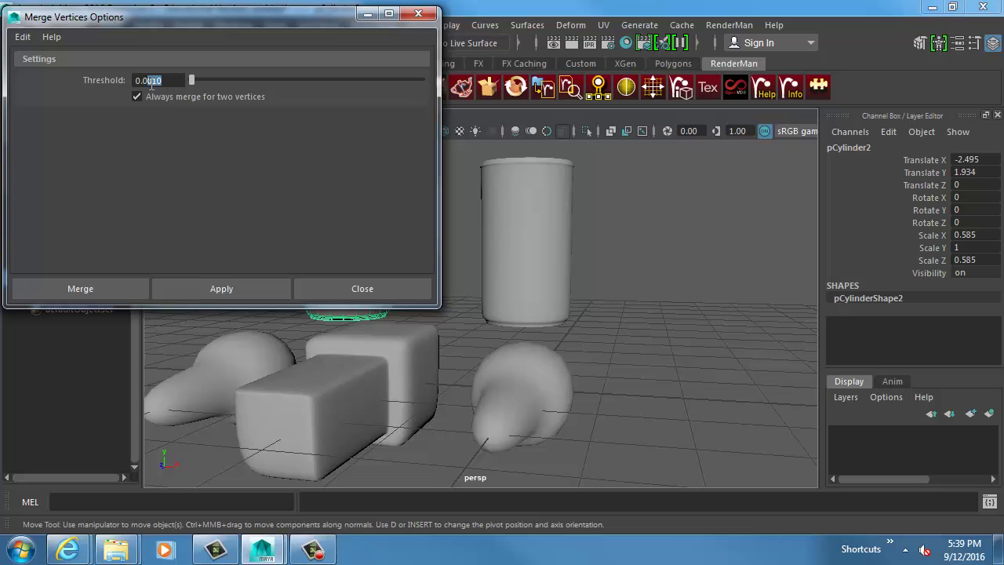
click(106, 281)
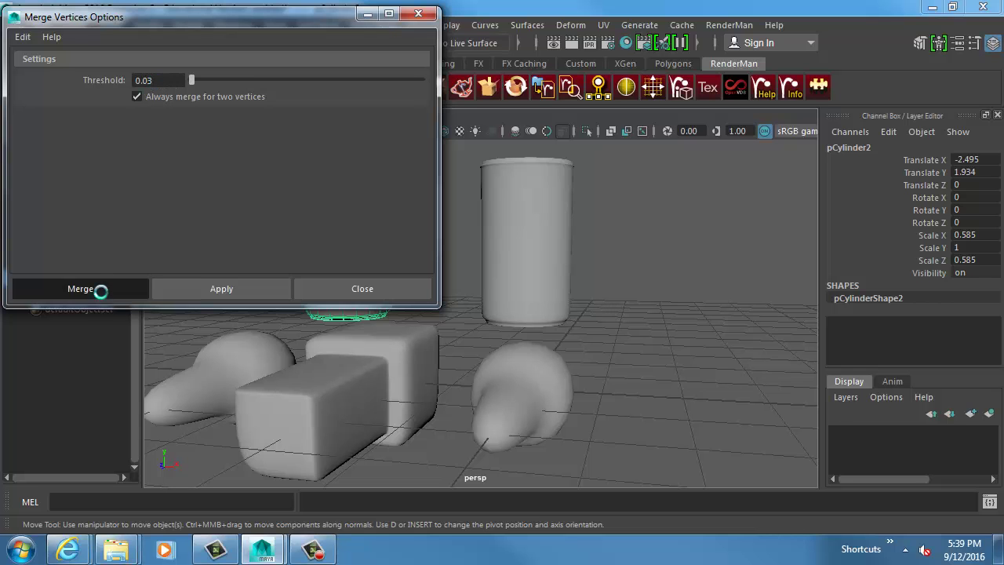
click(431, 217)
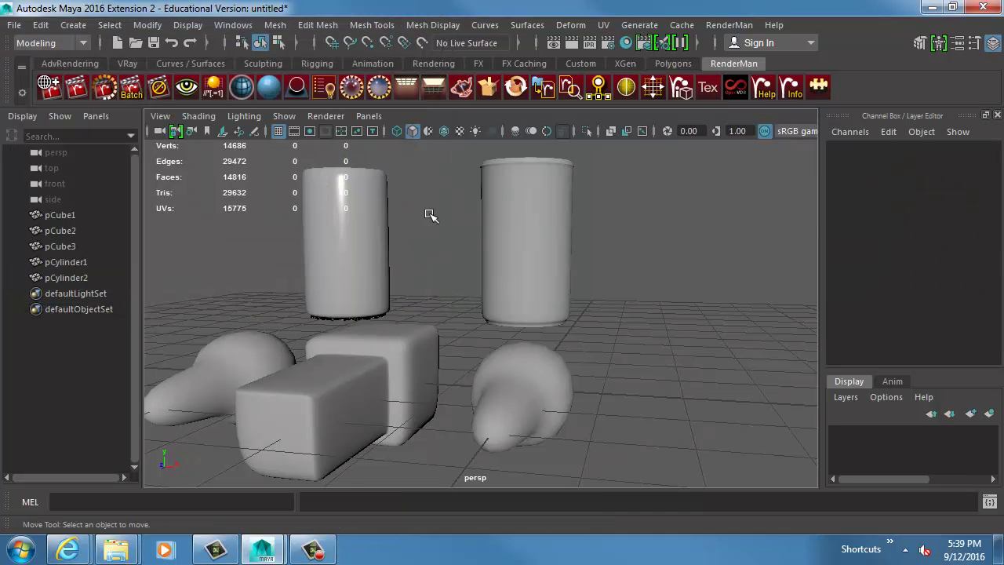
Compare the merged copy with the original cylinder, and examine the original's lipped and grooved top up close.
alt+drag(431, 217, 446, 253)
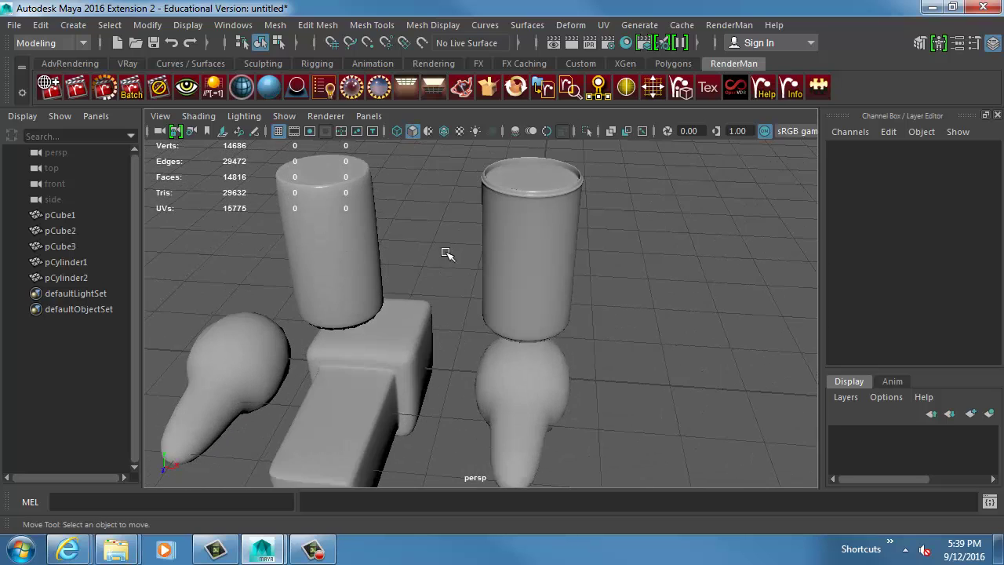
alt+middle_drag(446, 254, 460, 332)
alt+right_drag(460, 332, 663, 334)
alt+middle_drag(663, 335, 540, 401)
alt+right_drag(540, 401, 726, 398)
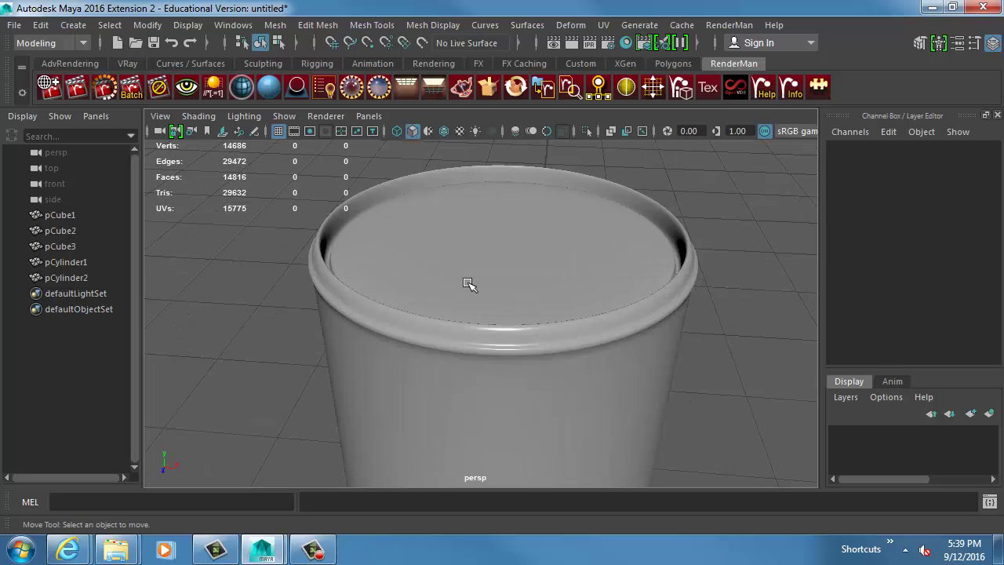
click(470, 284)
click(250, 293)
alt+drag(251, 294, 563, 393)
Bevel the edge loops along the outer corners of the original cylinder's unsmoothed top lip with a fraction of 0.5.
click(411, 387)
key(F10)
click(420, 352)
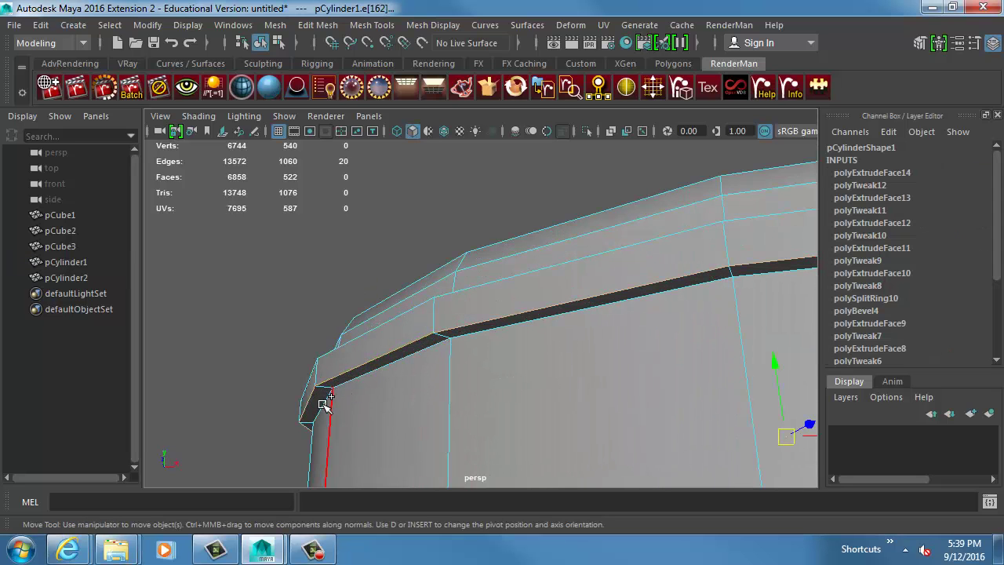
click(365, 381)
double_click(349, 387)
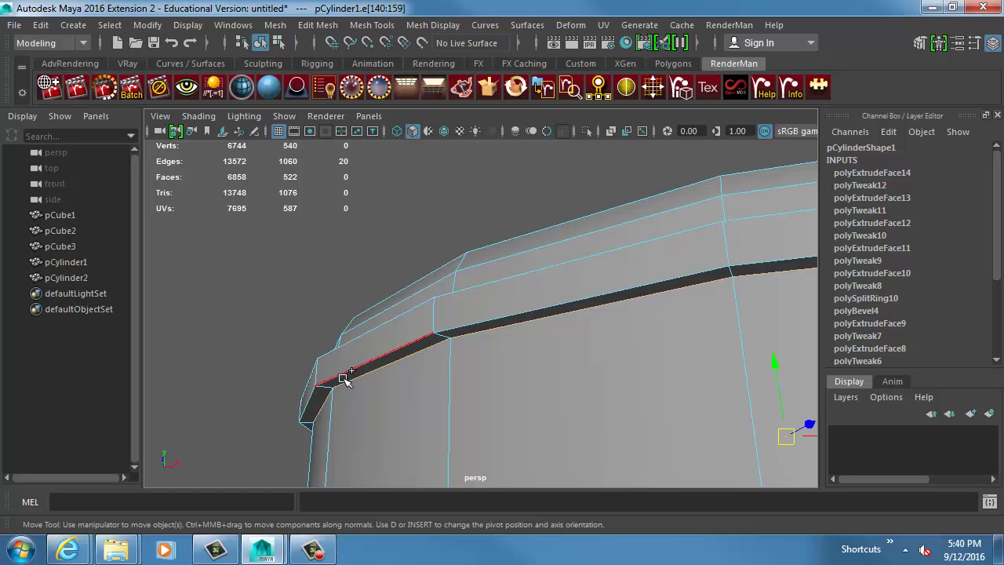
alt+drag(361, 360, 364, 417)
alt+middle_drag(363, 416, 379, 206)
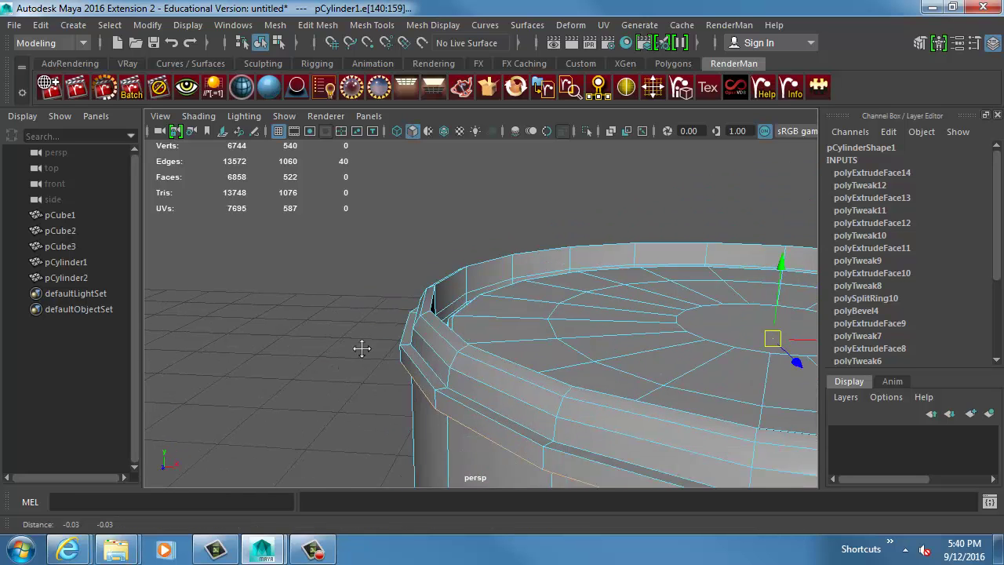
alt+right_drag(361, 348, 437, 355)
alt+middle_drag(438, 355, 440, 356)
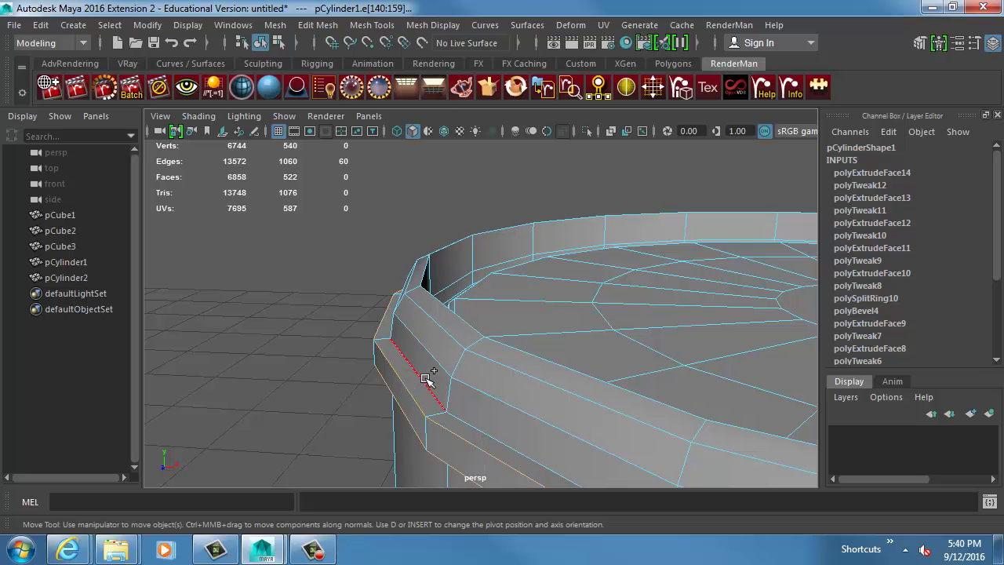
shift+right_drag(402, 318, 439, 283)
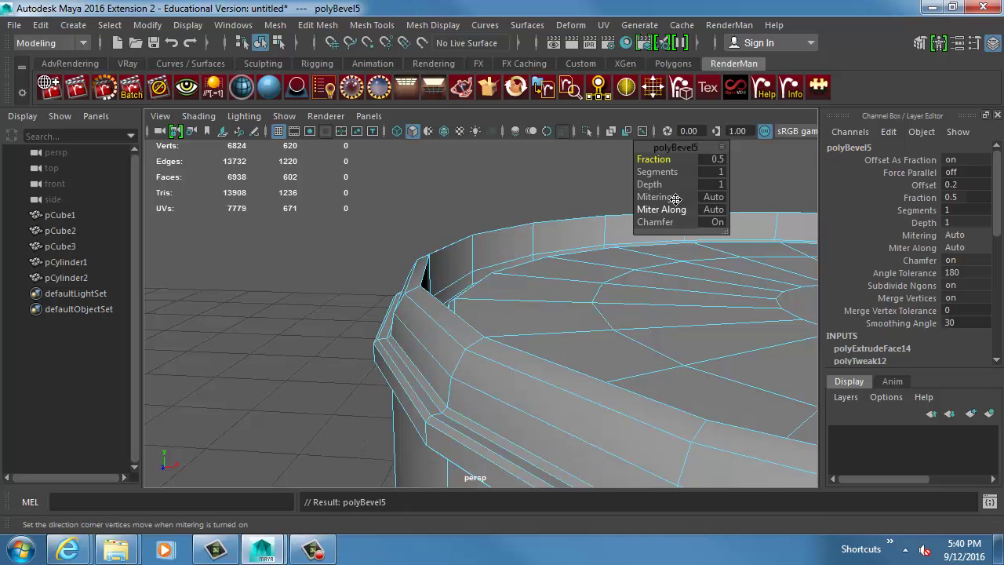
Return the original cylinder to object mode with smoothing on and examine its tightened top lip beside the copy.
right_drag(427, 346, 453, 311)
key(3)
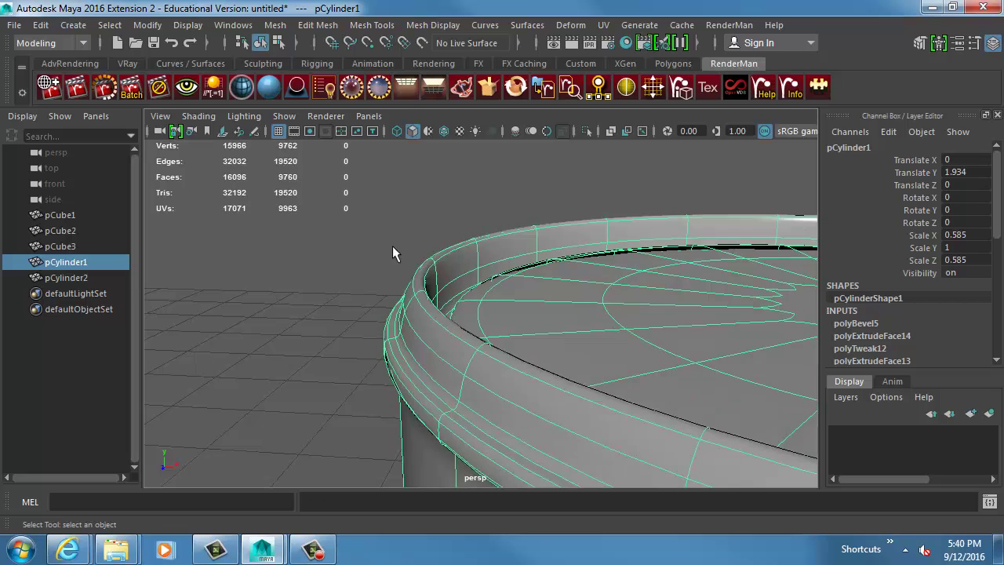
click(391, 246)
alt+right_drag(385, 249, 298, 329)
alt+drag(508, 310, 534, 323)
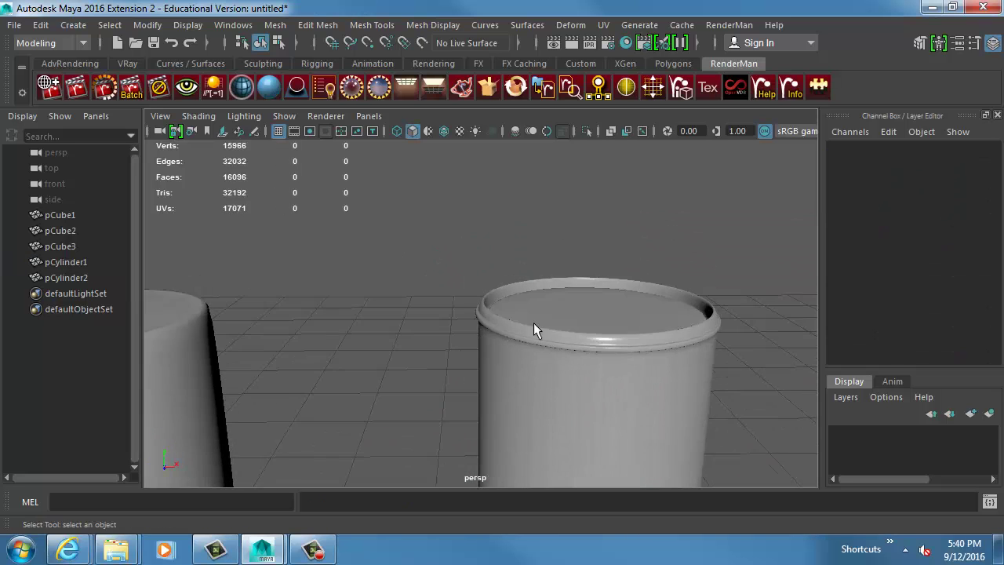
alt+right_drag(534, 323, 369, 259)
alt+middle_drag(369, 259, 343, 214)
alt+drag(343, 222, 609, 372)
Turn off the smooth preview on both the original cylinder and its merged copy.
click(610, 373)
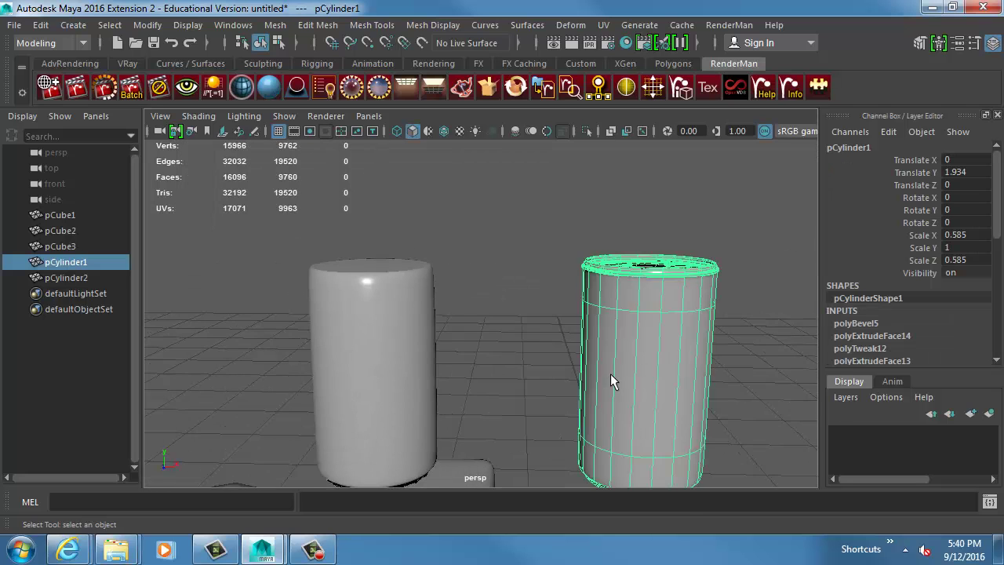
key(1)
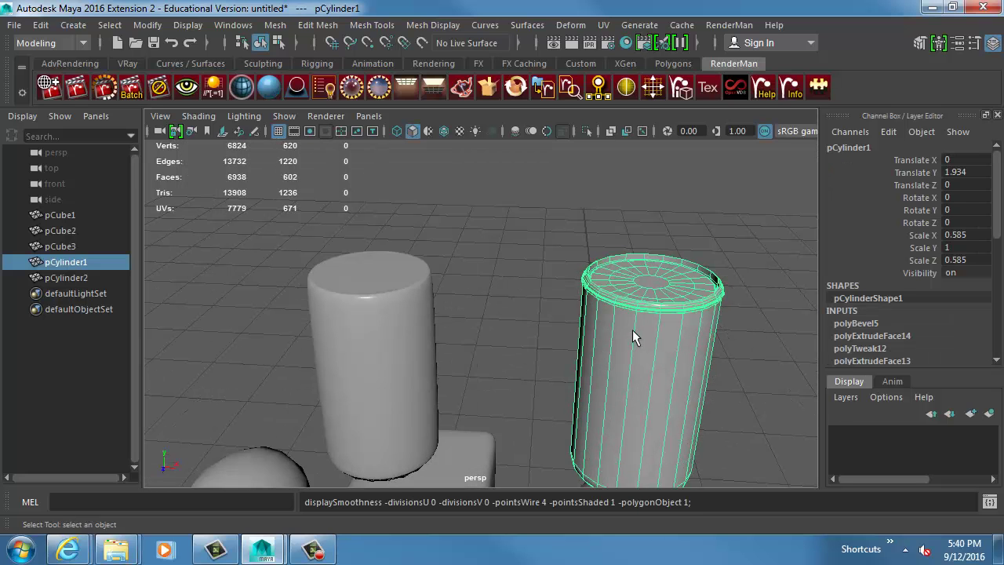
click(422, 285)
key(1)
Select an edge loop around the merged copy's top rim and move it slightly upward.
alt+middle_drag(449, 314, 524, 382)
alt+right_drag(524, 382, 690, 410)
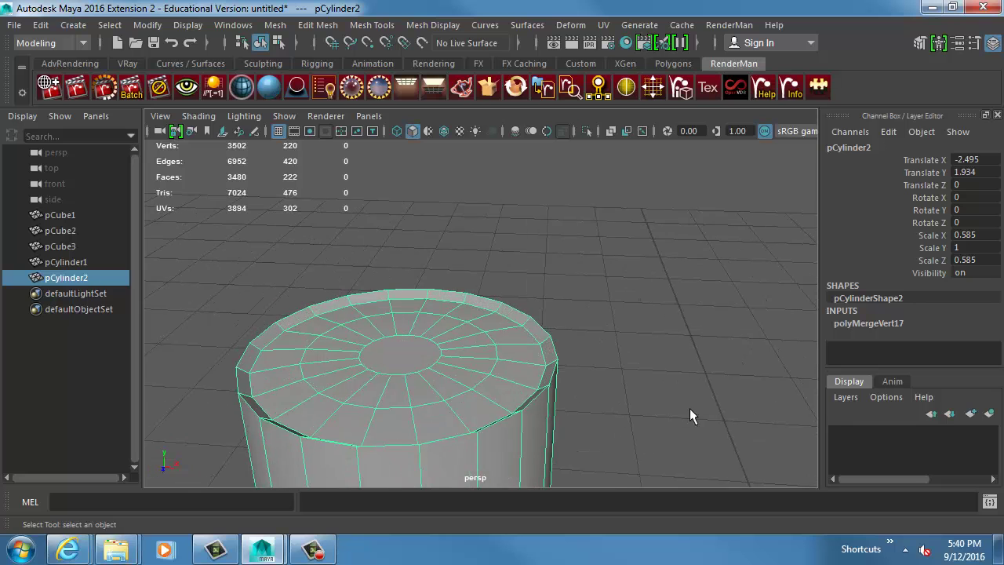
alt+middle_drag(416, 366, 505, 333)
alt+right_drag(506, 333, 585, 338)
alt+middle_drag(334, 343, 394, 342)
alt+right_drag(394, 342, 432, 336)
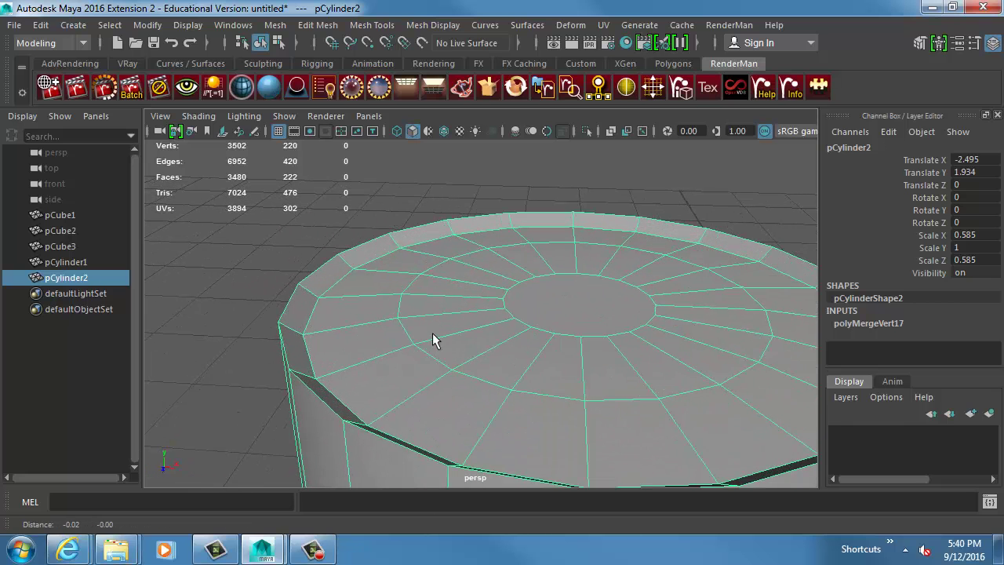
key(F10)
double_click(346, 273)
key(w)
drag(584, 271, 587, 245)
Select a single face on the narrow wall beneath the merged copy's bottom edge and examine the surrounding geometry.
alt+right_drag(594, 316, 514, 325)
alt+middle_drag(468, 397, 412, 157)
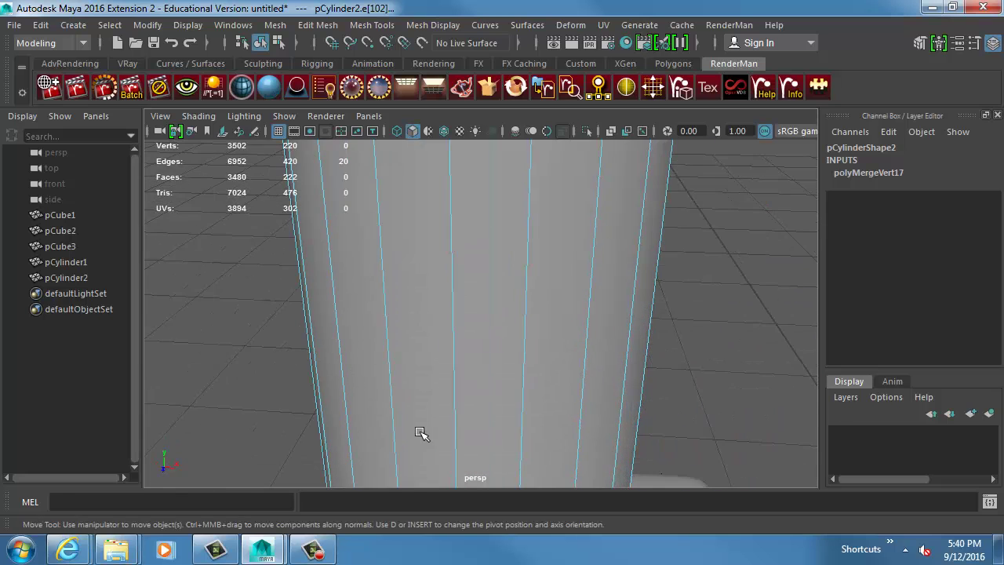
alt+drag(421, 432, 403, 368)
alt+middle_drag(404, 368, 409, 273)
alt+right_drag(429, 274, 377, 299)
alt+middle_drag(487, 329, 513, 262)
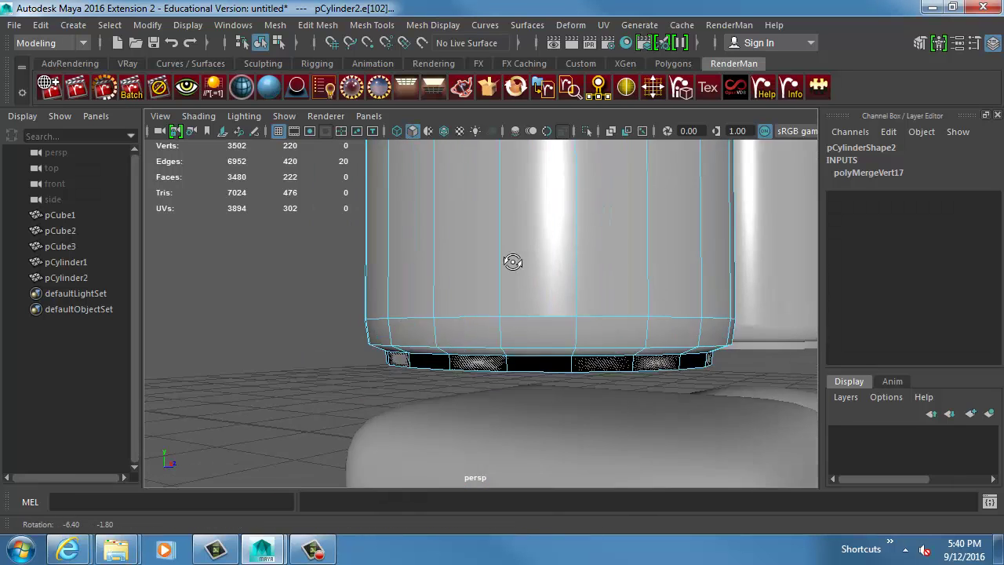
alt+drag(513, 263, 604, 259)
alt+right_drag(604, 259, 729, 300)
alt+drag(642, 312, 533, 322)
click(345, 310)
right_drag(319, 287, 323, 312)
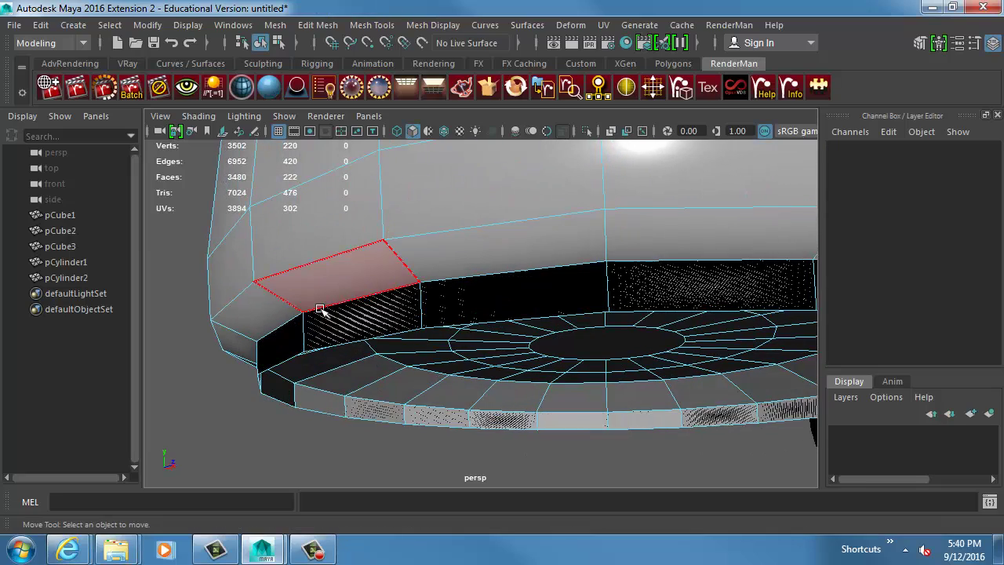
click(363, 321)
alt+drag(349, 350, 386, 359)
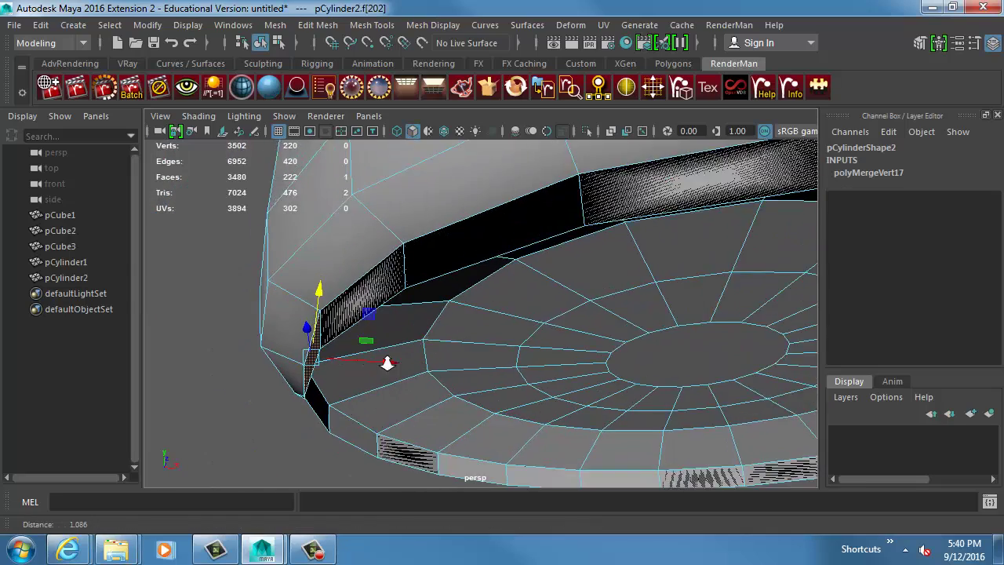
Compare the smoothed and unsmoothed display around the selected wall face on the copy's underside.
alt+right_drag(386, 358, 408, 351)
key(3)
key(1)
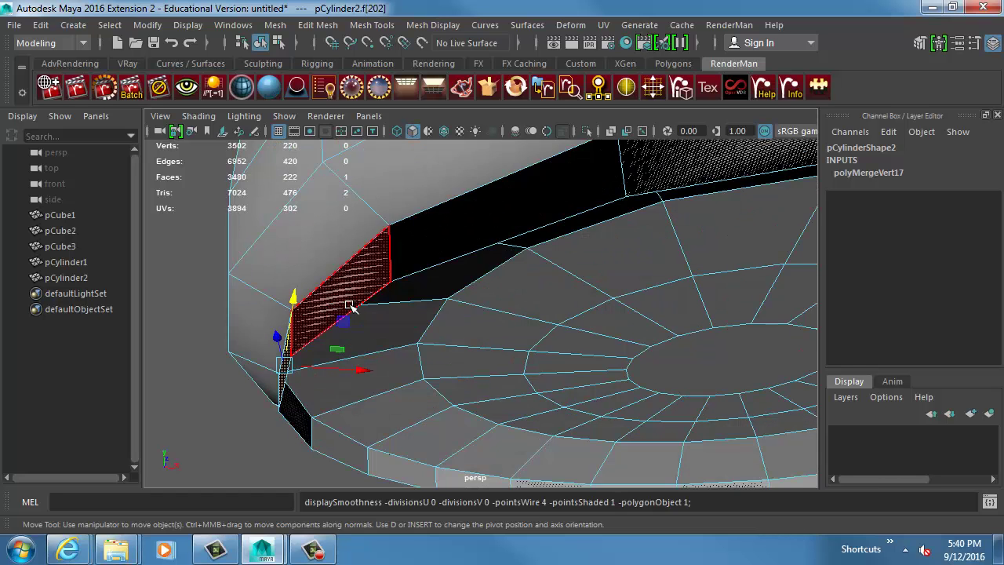
key(3)
key(1)
Select a corner vertex on the copy's bottom wall, smooth the mesh to check that corner, and return to object mode.
right_drag(359, 265, 290, 98)
drag(389, 286, 356, 268)
alt+drag(415, 303, 523, 385)
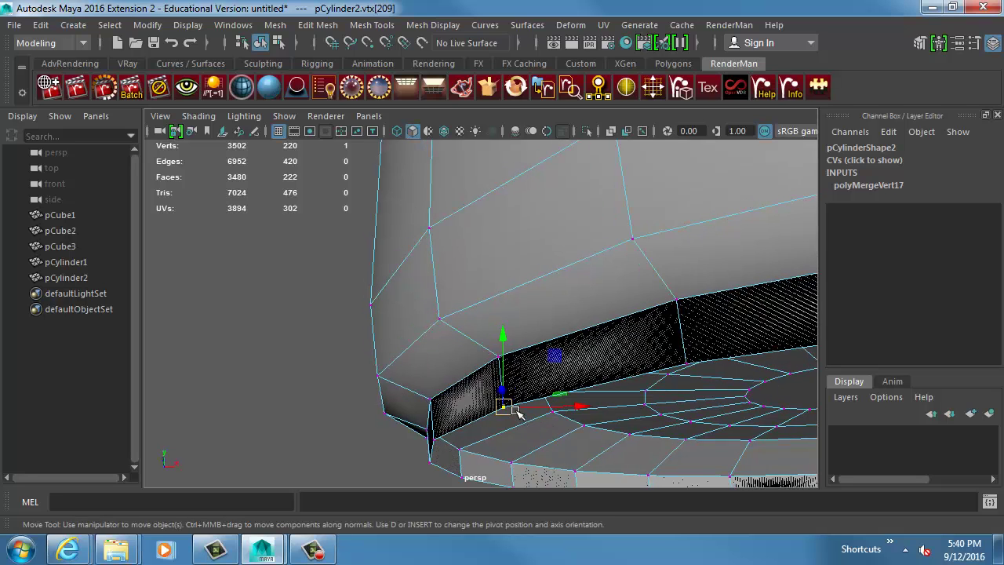
key(3)
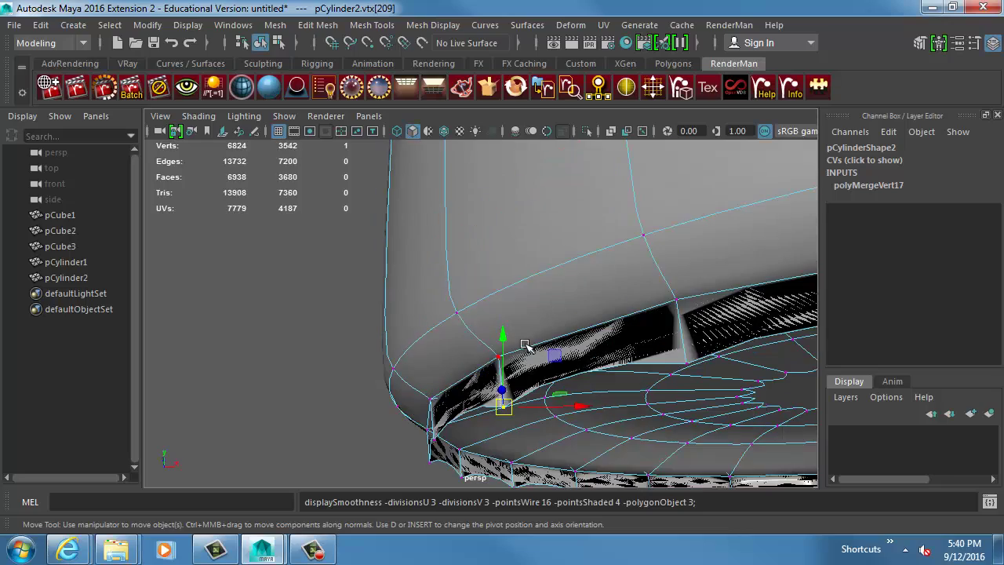
alt+drag(582, 345, 448, 292)
right_drag(322, 313, 369, 270)
click(225, 302)
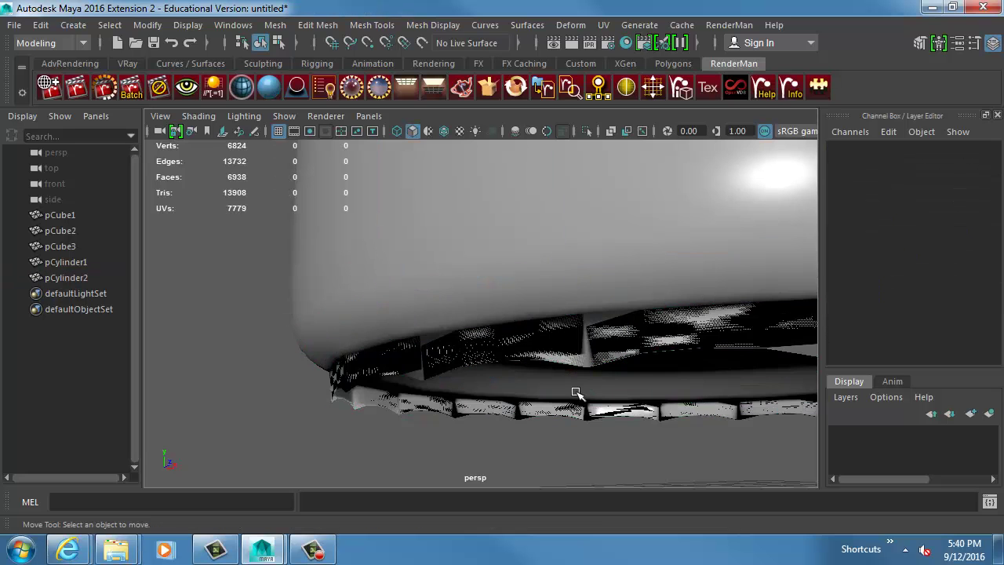
Toggle the copy's smooth preview repeatedly to compare its jagged bottom wall, and leave it unsmoothed in edge selection mode.
alt+right_drag(576, 392, 440, 359)
alt+drag(439, 360, 657, 388)
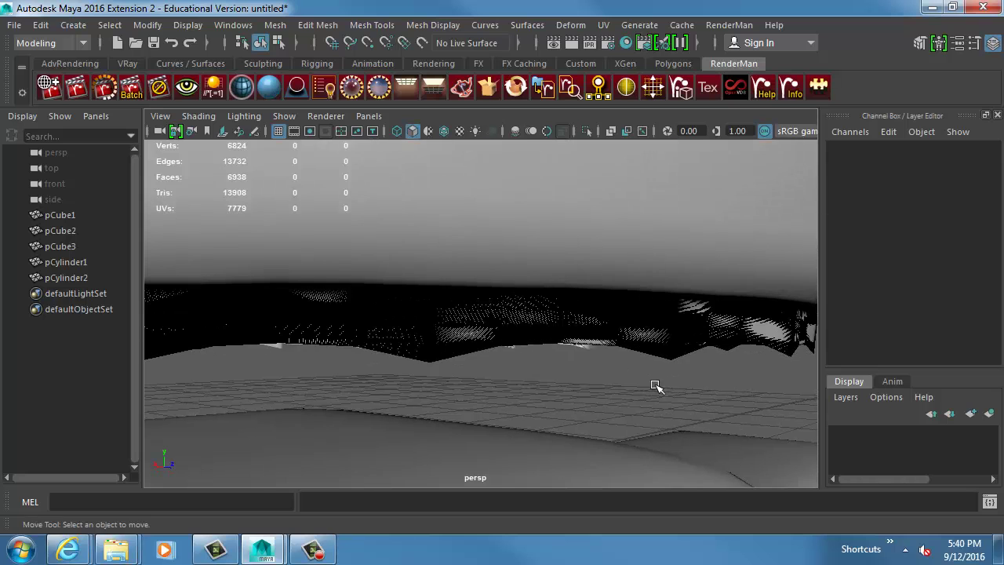
click(567, 319)
key(1)
key(3)
key(1)
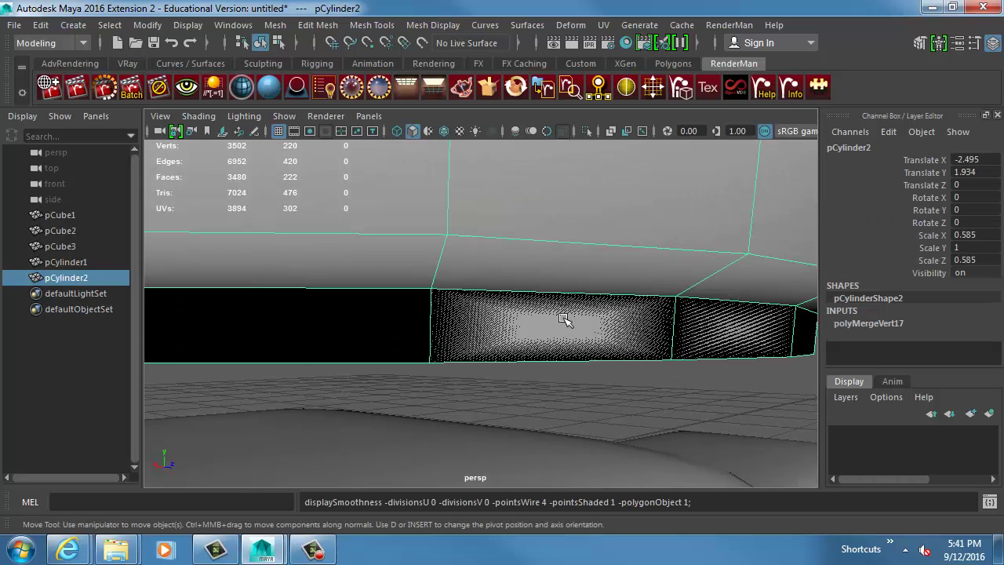
key(3)
key(1)
key(3)
key(1)
right_drag(538, 210, 530, 149)
alt+right_drag(628, 360, 442, 348)
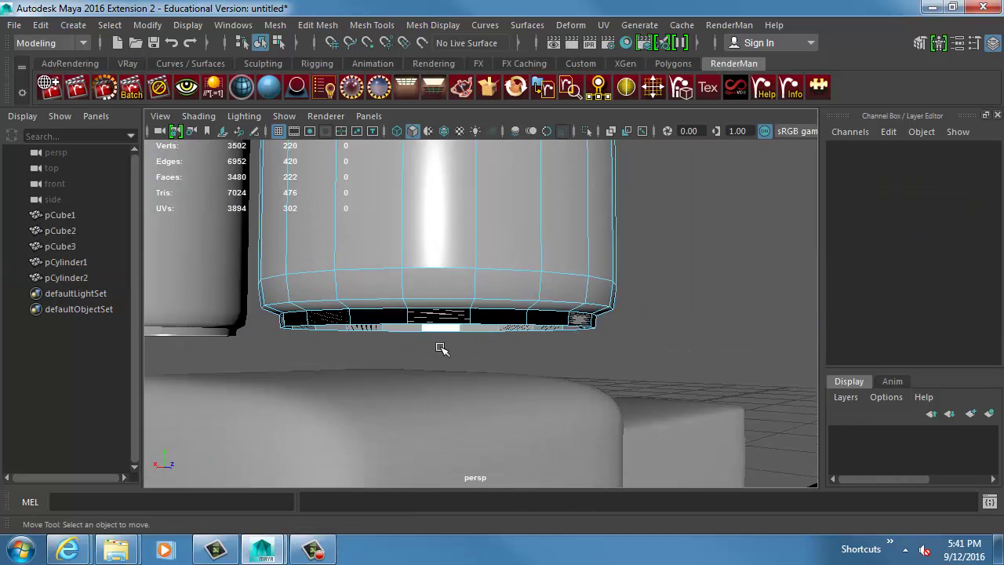
Delete the overlapping narrow wall geometry beneath the merged copy's bottom edge.
alt+drag(442, 347, 336, 331)
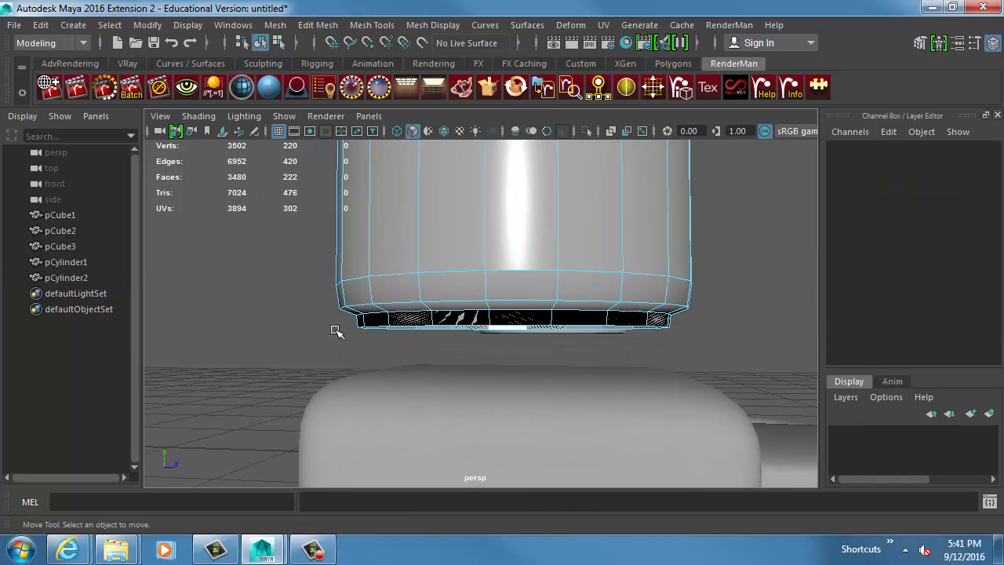
drag(694, 377, 694, 376)
alt+drag(531, 354, 416, 298)
key(Delete)
Preview the copy smoothed to check its underside, then return it to unsmoothed display.
click(465, 246)
key(3)
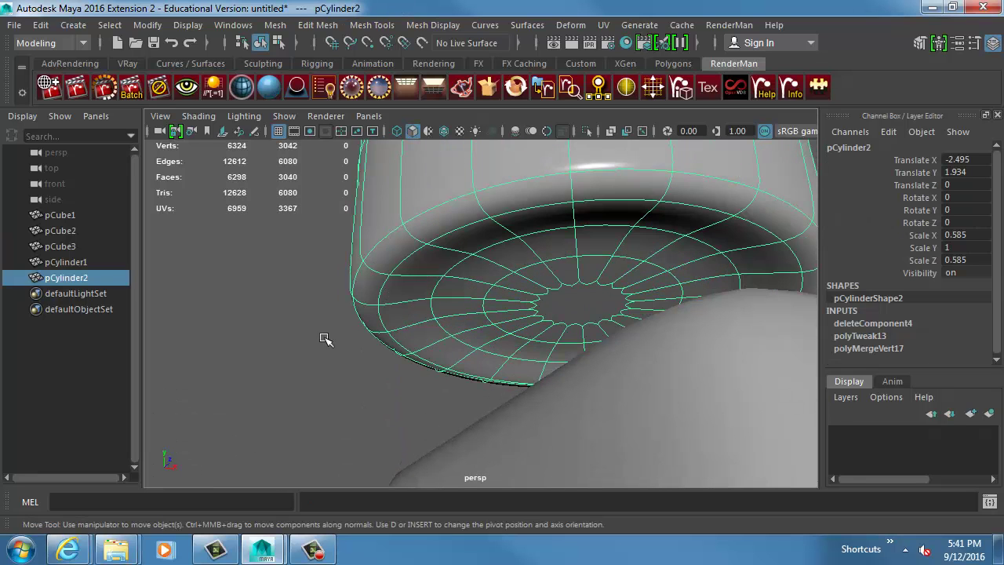
click(326, 339)
alt+drag(325, 339, 424, 330)
click(440, 305)
key(1)
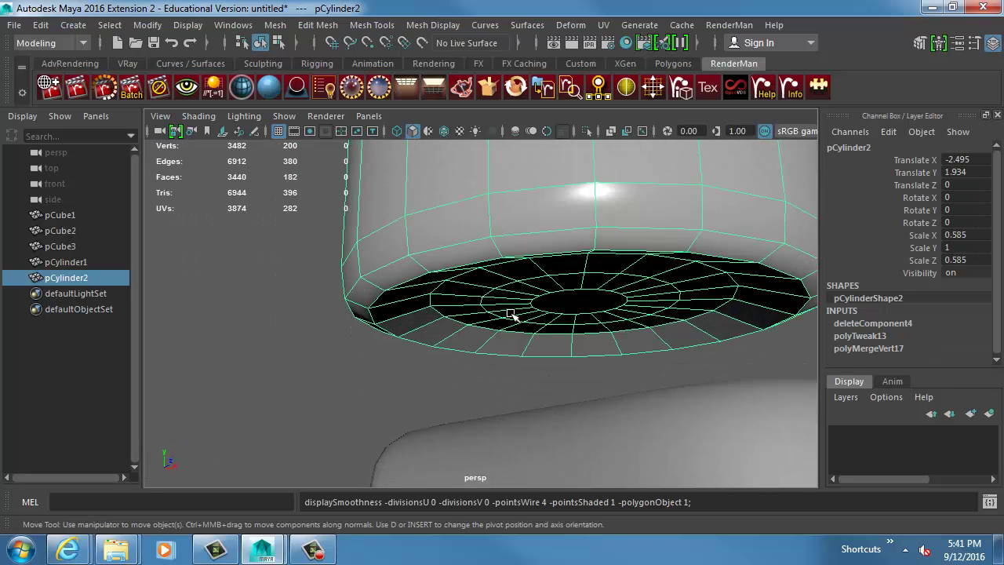
Extrude the copy's 20 vertical side edges outward into fins with a local translate Z of 0.515.
alt+middle_drag(535, 316, 483, 403)
right_drag(466, 267, 469, 203)
click(524, 213)
alt+middle_drag(554, 223, 530, 392)
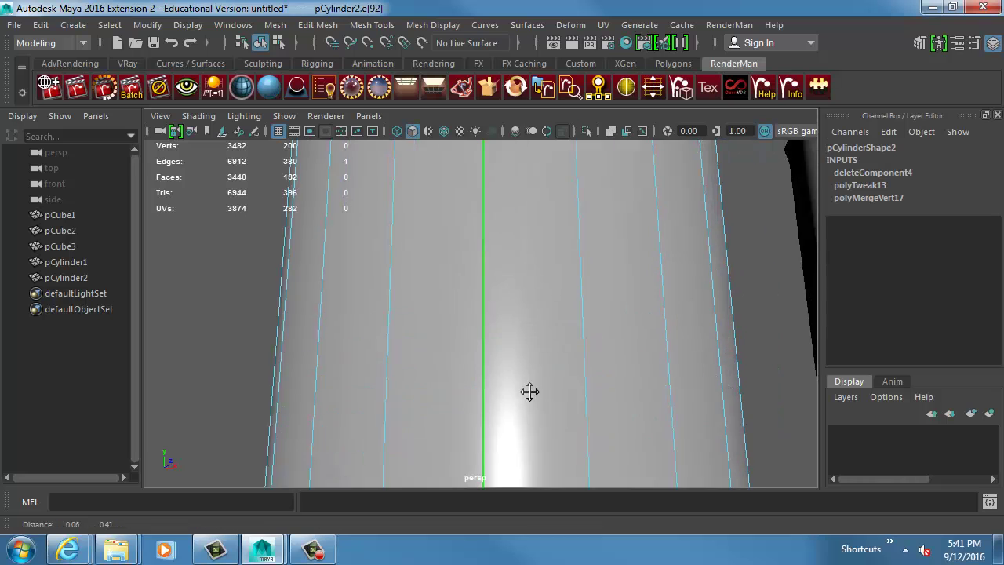
alt+right_drag(530, 392, 469, 350)
alt+drag(469, 350, 416, 369)
alt+right_drag(416, 368, 338, 336)
alt+middle_drag(338, 337, 320, 397)
drag(290, 298, 521, 334)
key(ctrl+e)
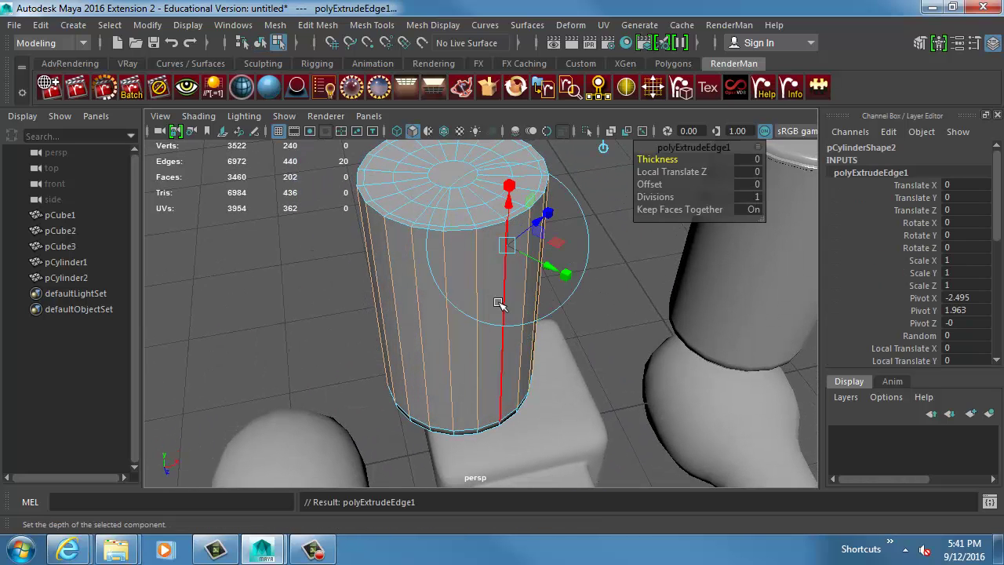
drag(544, 215, 582, 203)
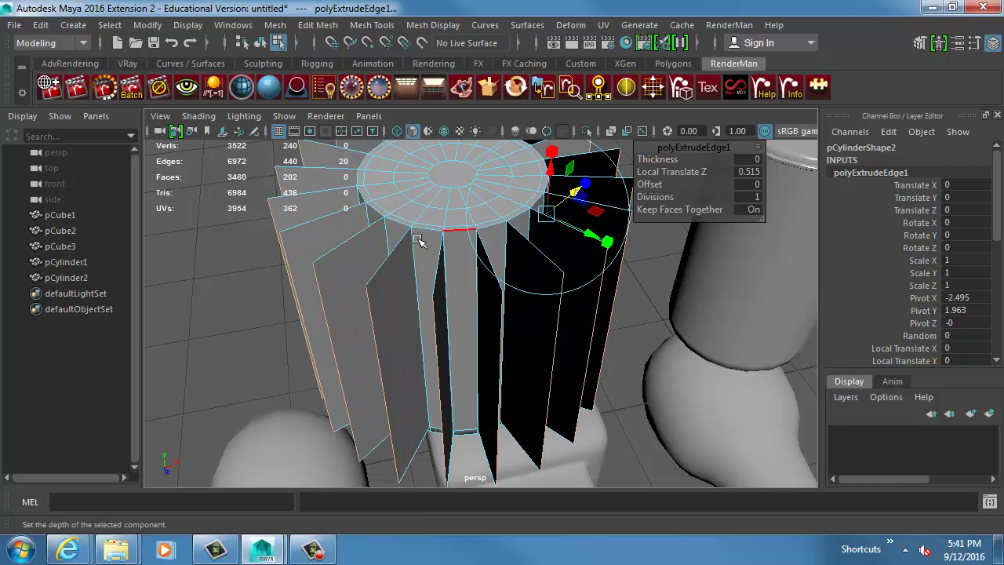
Return the finned copy to object mode and examine its smooth preview around the fins' upper ends.
right_drag(419, 240, 445, 211)
alt+drag(535, 287, 545, 395)
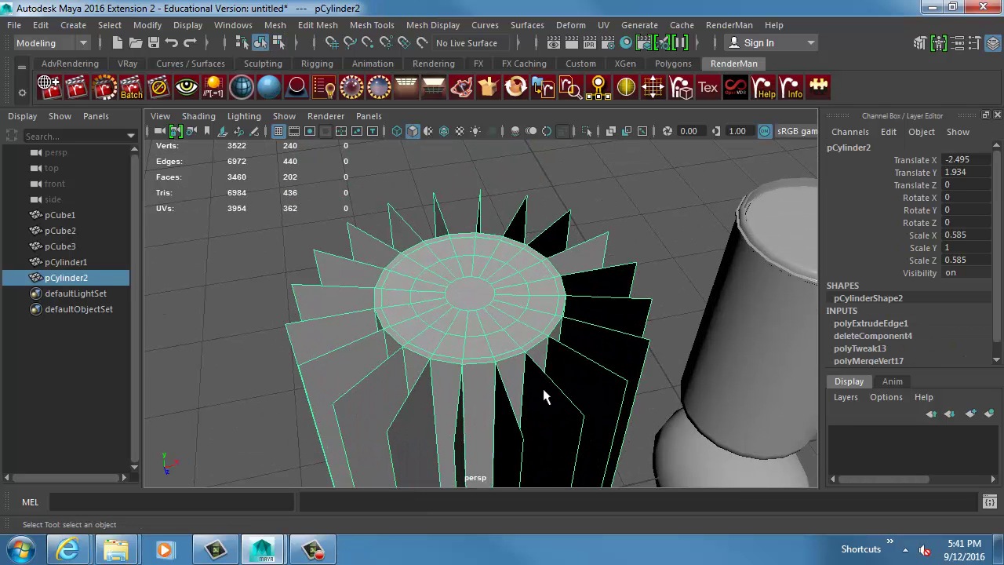
key(3)
click(671, 217)
alt+drag(671, 218, 554, 315)
click(514, 296)
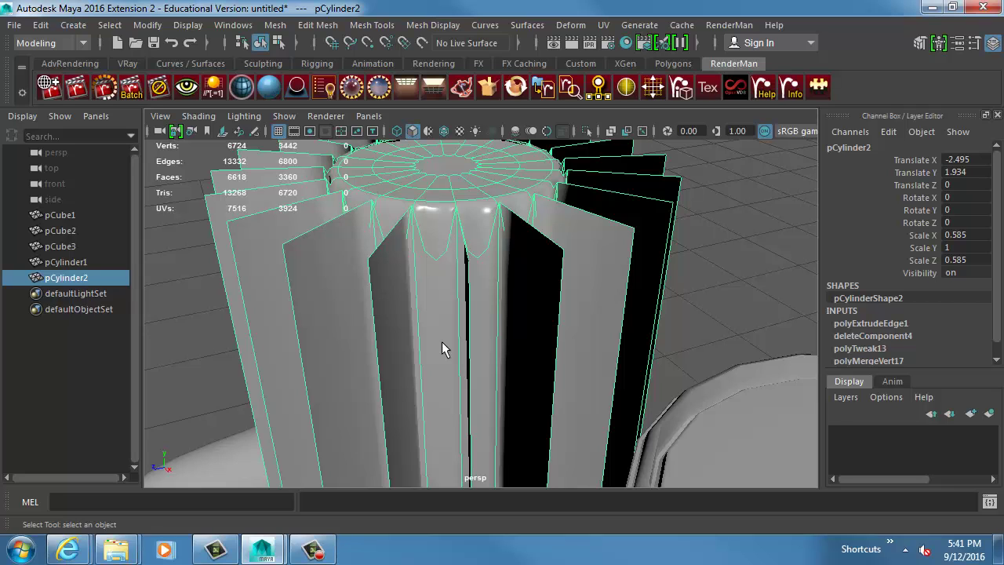
Delete the finned copy and create a fresh duplicate of the original can.
key(Delete)
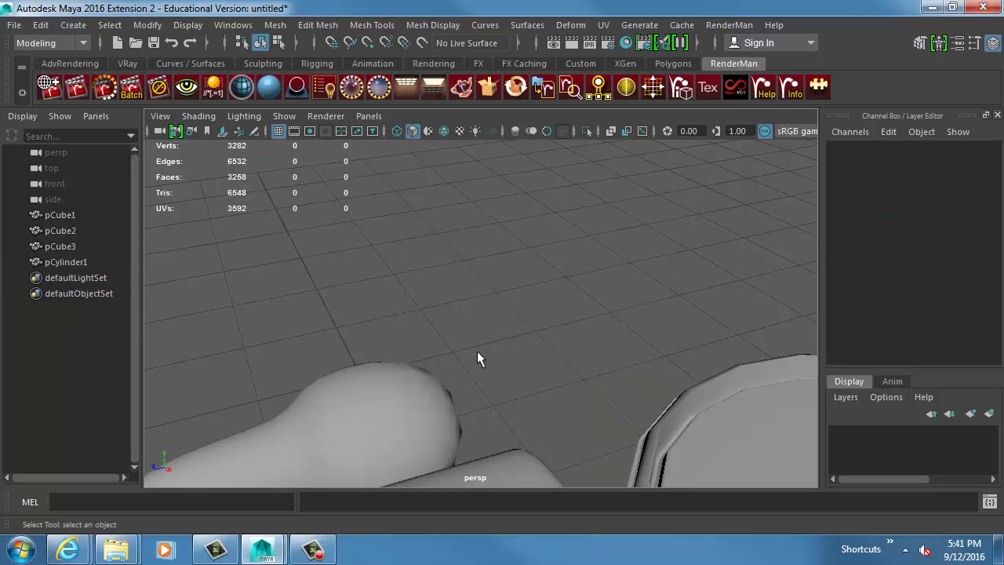
alt+middle_drag(477, 356, 351, 188)
key(ctrl+z)
key(ctrl+z)
key(ctrl+z)
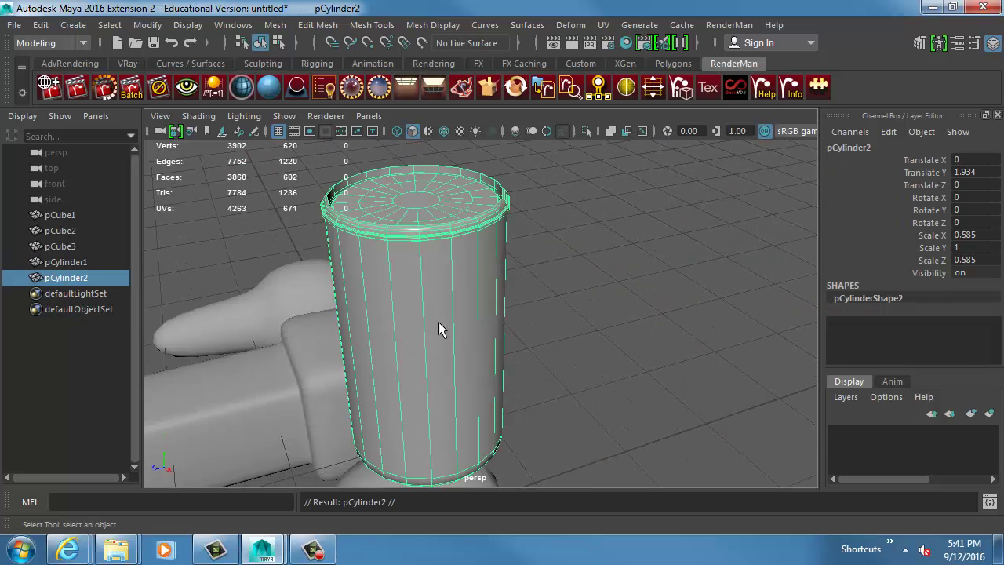
Move the duplicate can to about -2.482 in Translate Z and apply Smooth to its mesh.
key(w)
drag(504, 325, 663, 299)
alt+middle_drag(615, 337, 361, 424)
alt+right_drag(361, 424, 620, 416)
alt+middle_drag(549, 428, 562, 343)
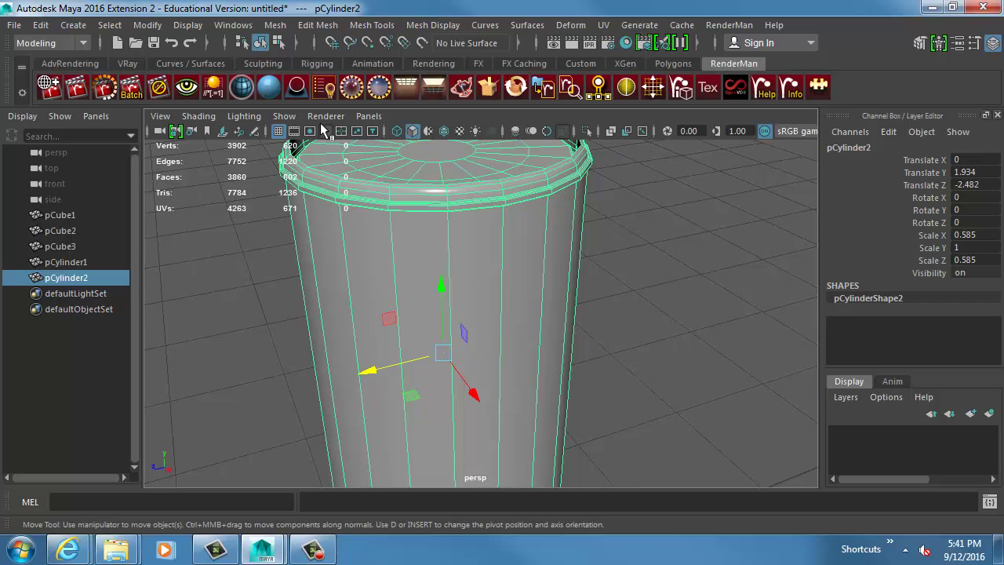
click(273, 24)
click(316, 171)
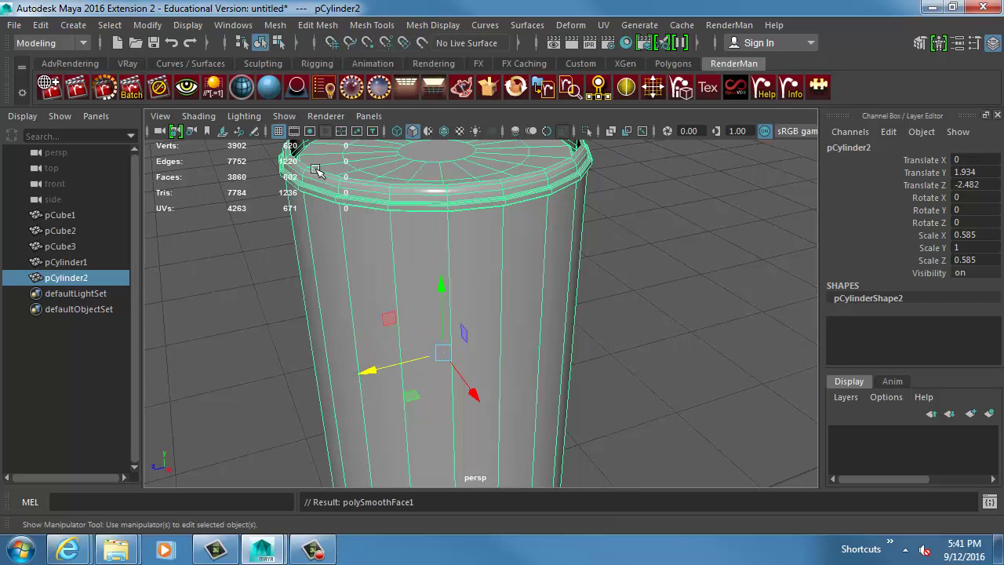
Select three alternate full-height strips of faces on the smoothed can's side wall.
right_drag(437, 322, 437, 350)
click(437, 250)
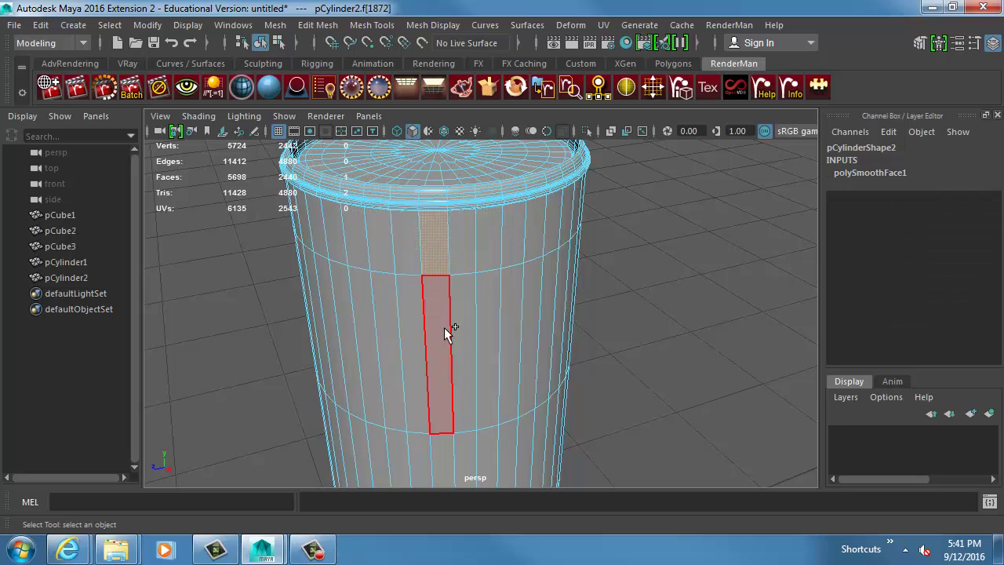
shift+click(443, 455)
shift+click(390, 280)
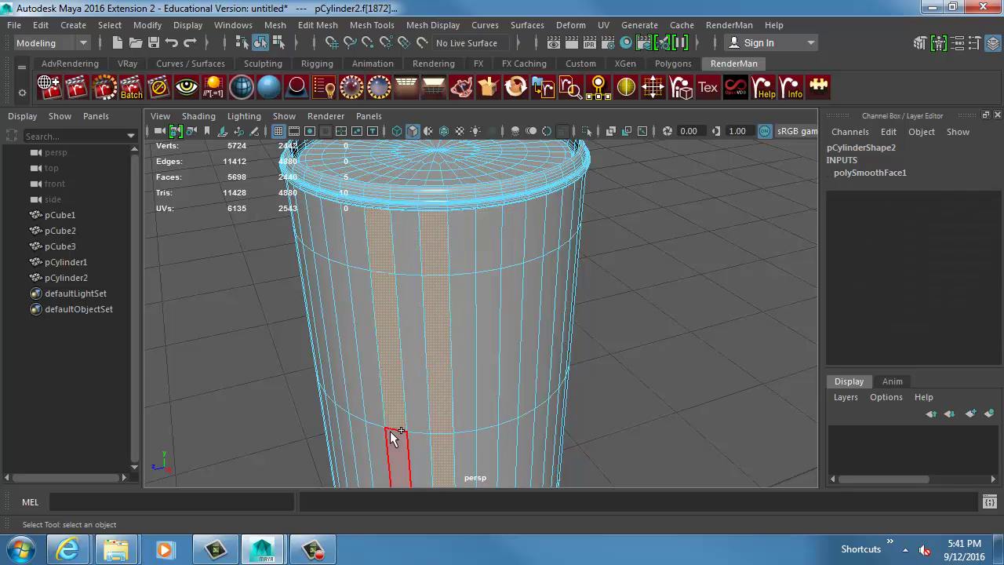
alt+middle_drag(372, 309, 448, 298)
shift+click(459, 254)
shift+click(457, 398)
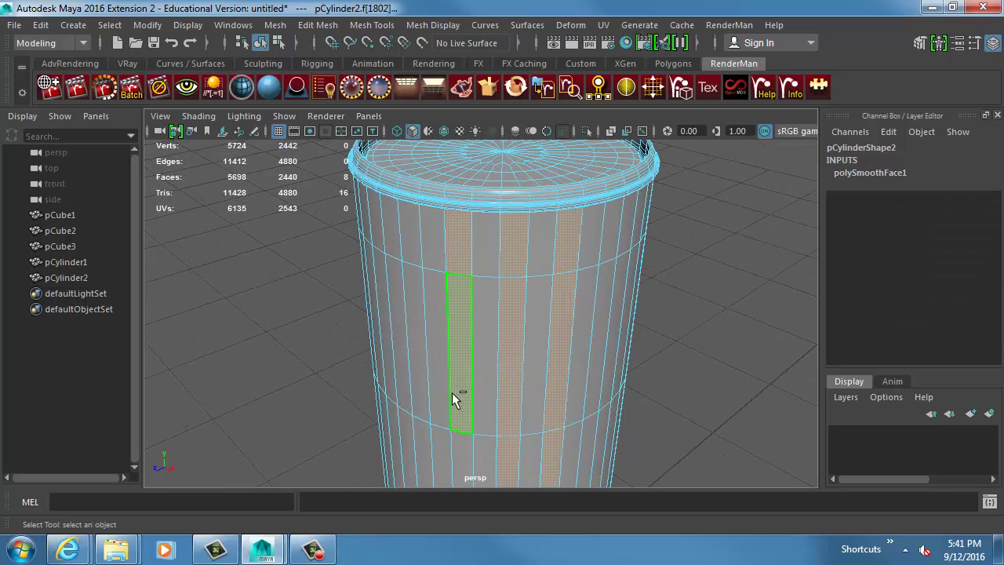
alt+middle_drag(457, 445, 471, 225)
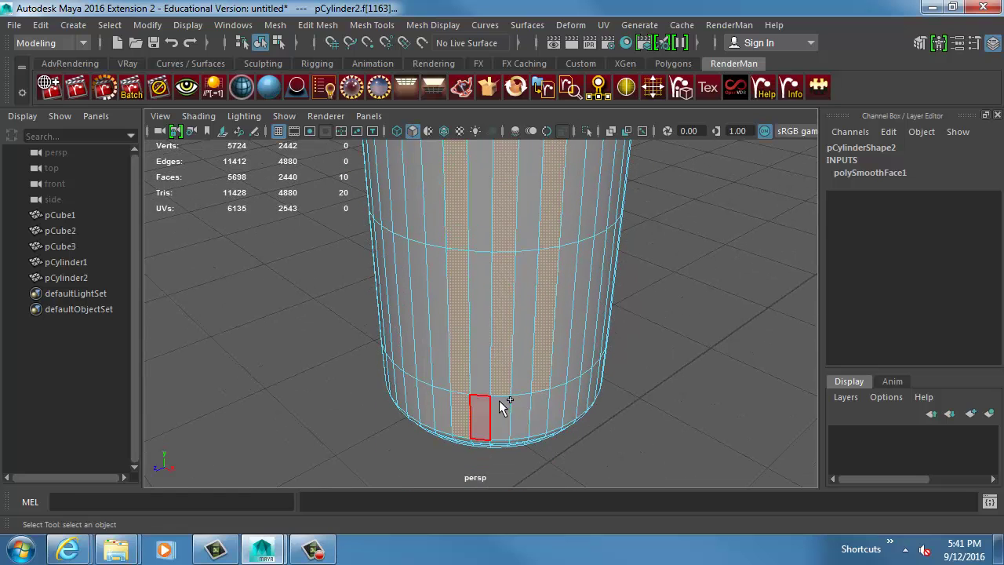
Add two more alternate full-height face strips around the can to the selection.
shift+click(574, 355)
shift+click(590, 211)
alt+middle_drag(614, 161, 502, 336)
shift+click(468, 239)
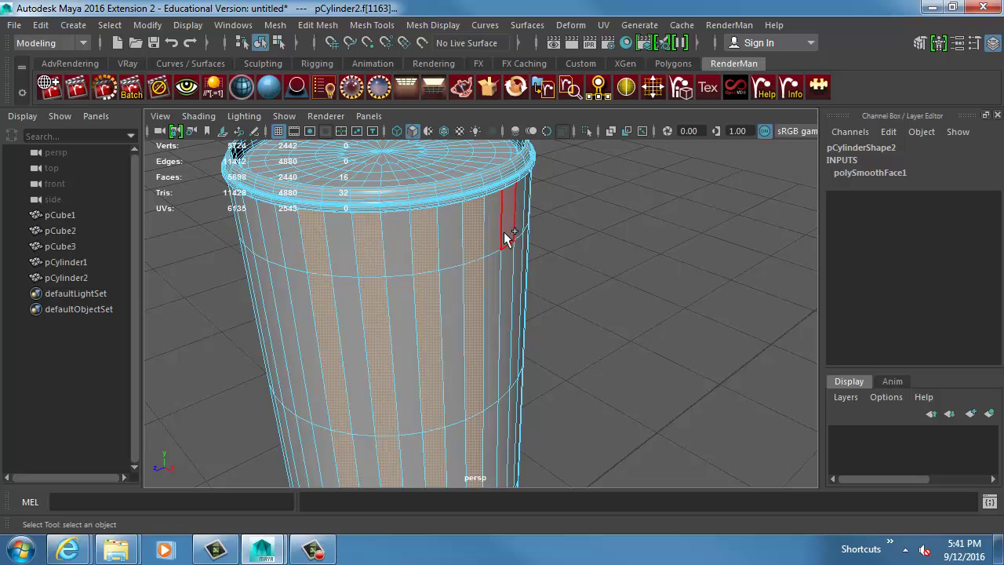
shift+click(506, 237)
alt+middle_drag(497, 410, 465, 398)
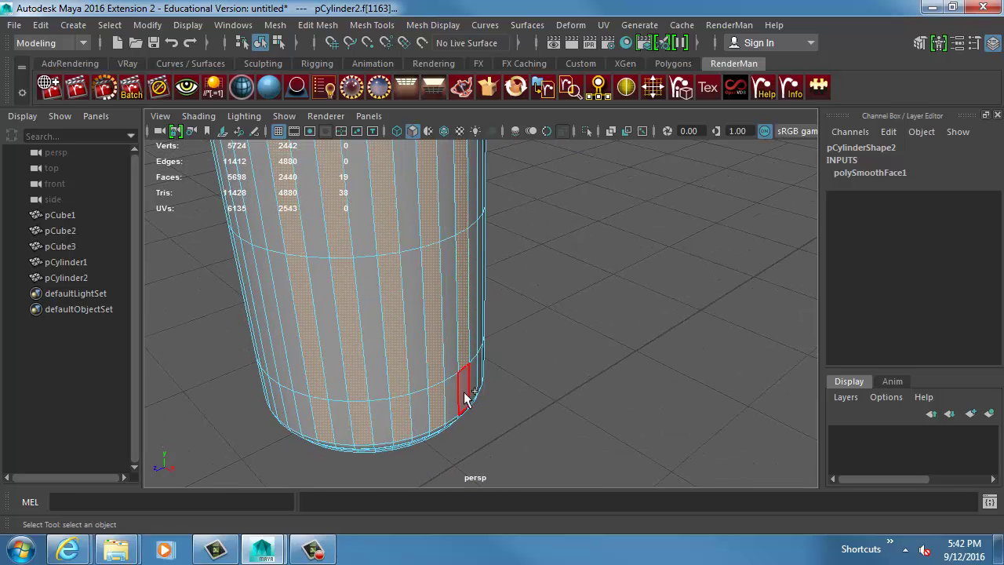
Continue around the can and add two further alternate face strips, giving seven selected strips.
alt+drag(534, 262, 410, 277)
alt+middle_drag(410, 277, 446, 291)
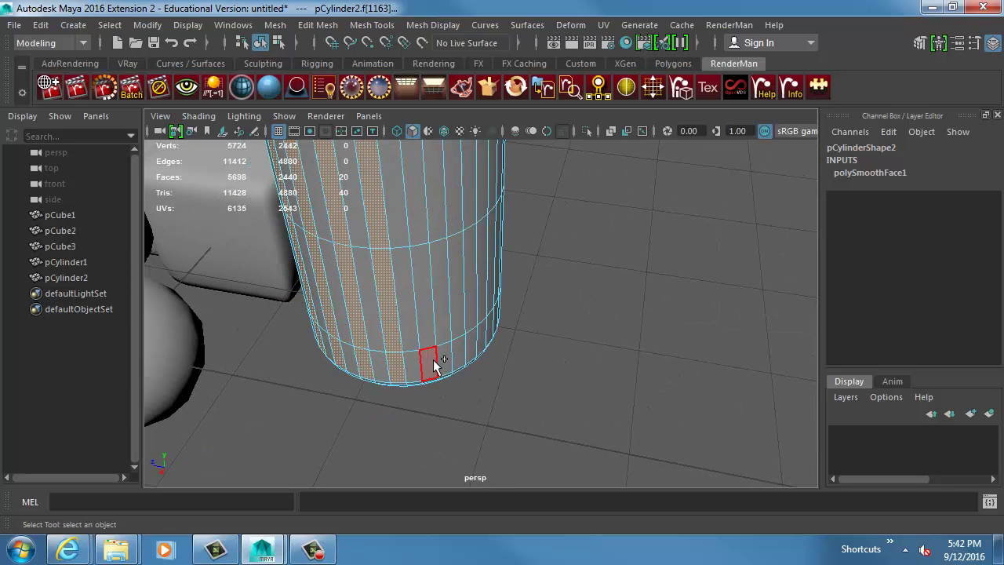
shift+click(434, 324)
shift+click(419, 219)
alt+drag(419, 220, 437, 261)
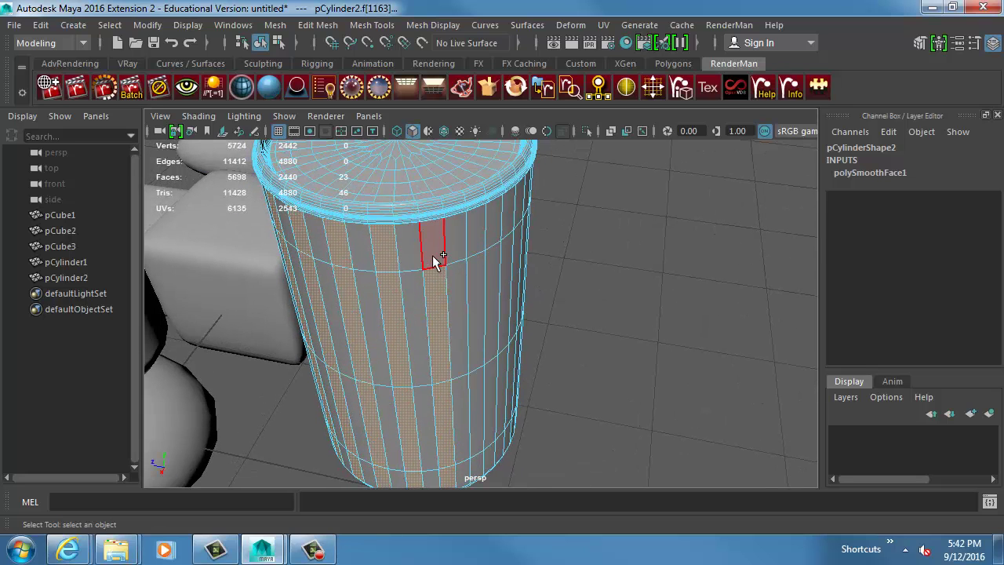
shift+click(476, 279)
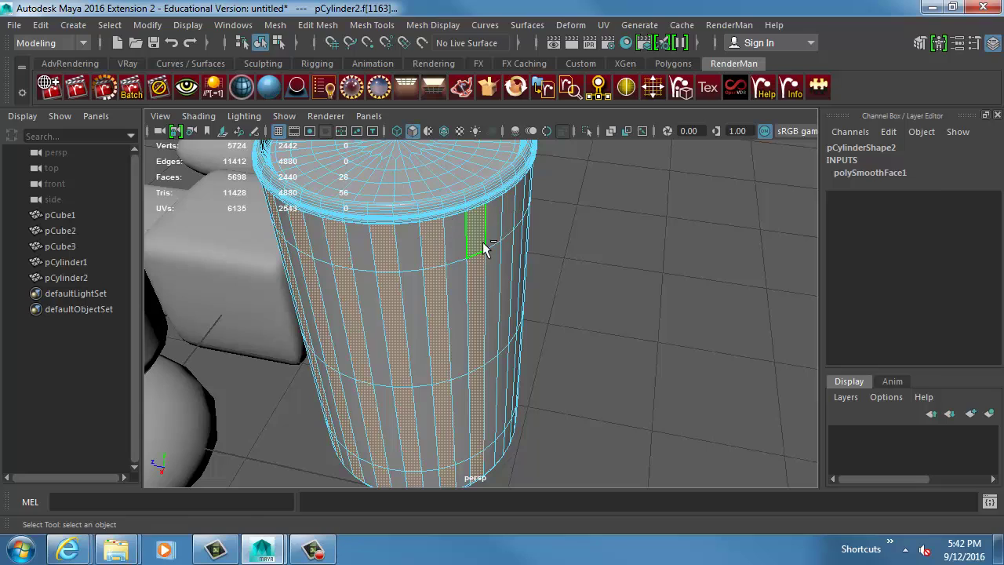
Extrude the seven selected face strips outward into radial teeth and return to object mode.
key(ctrl+e)
drag(290, 438, 392, 231)
key(F8)
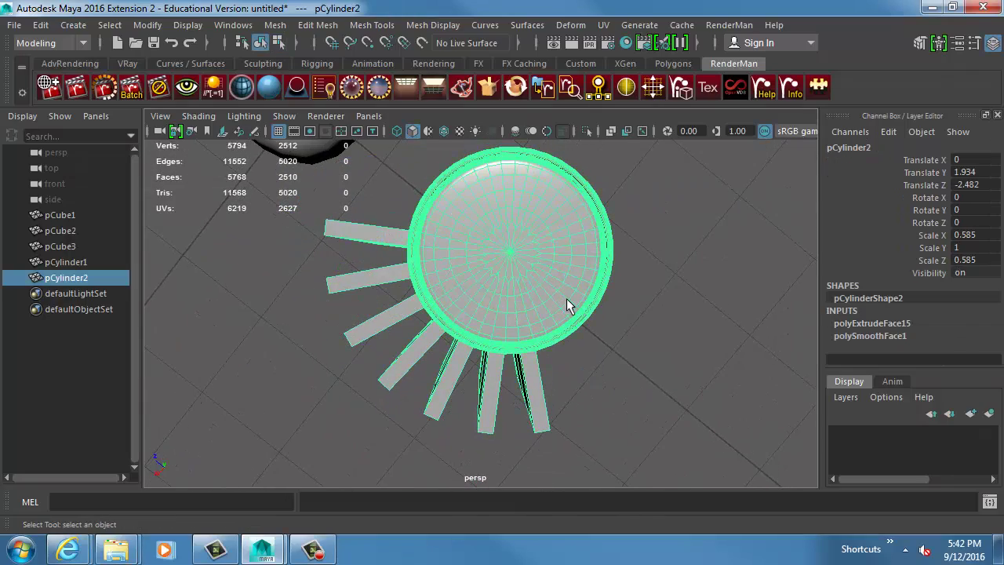
Flatten the toothed can vertically to a Scale Y of 0.091.
alt+drag(570, 330, 646, 328)
key(r)
alt+drag(563, 349, 548, 317)
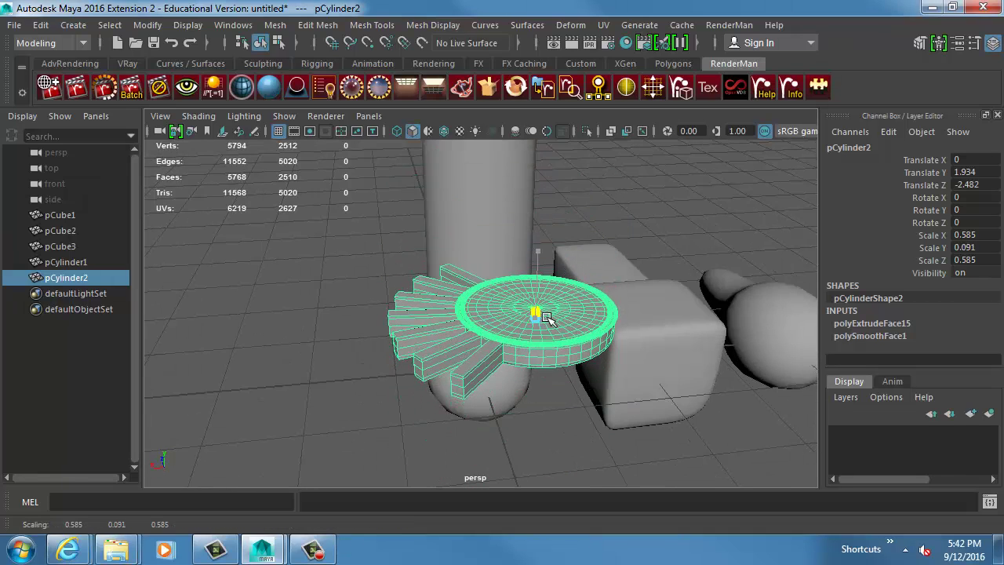
Inspect the flattened disc's cap from above in wireframe and shaded display.
click(360, 285)
alt+drag(360, 286, 522, 379)
alt+right_drag(523, 379, 560, 348)
click(440, 243)
alt+middle_drag(440, 242, 483, 272)
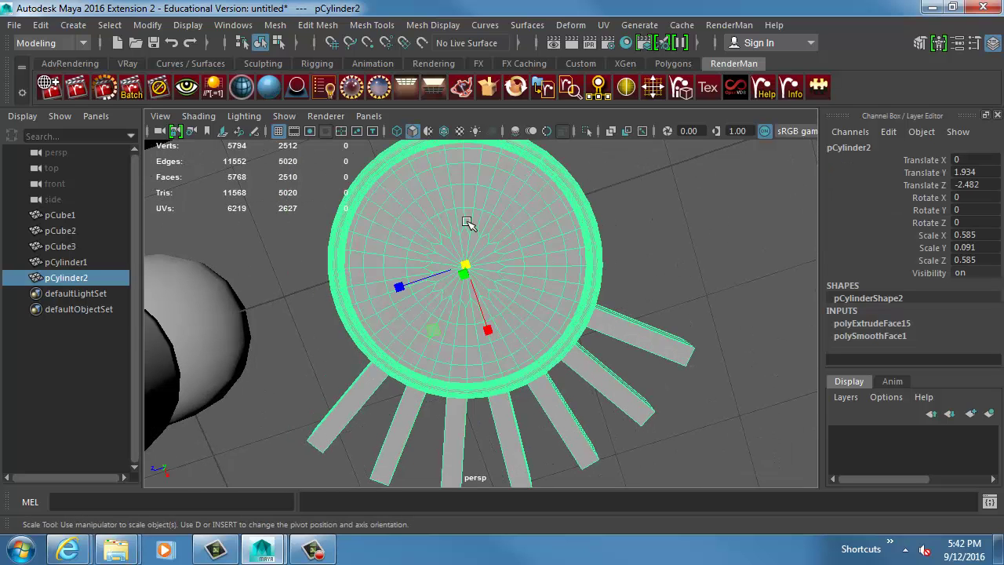
key(4)
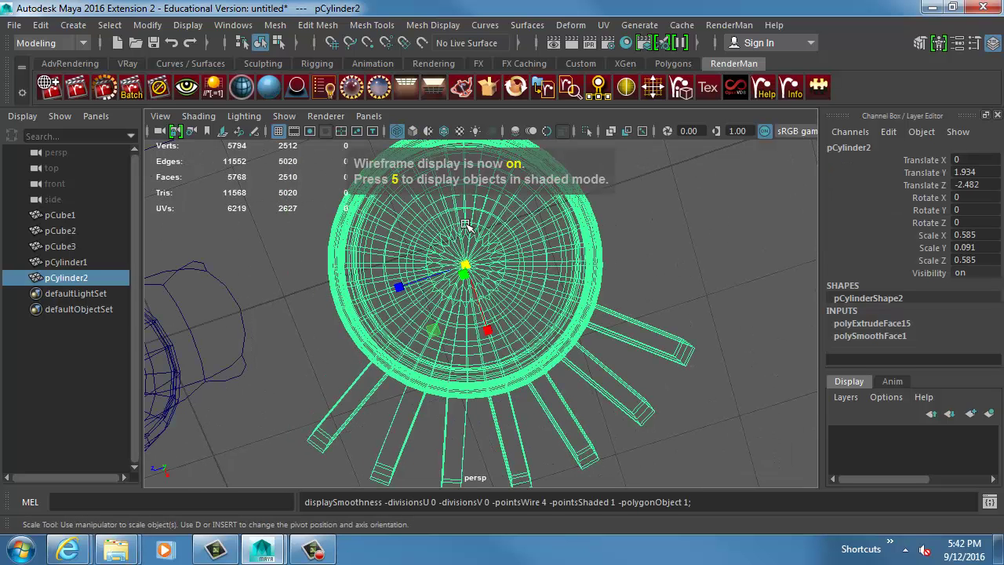
alt+right_drag(455, 245, 698, 242)
key(5)
Select the star-shaped ring of 20 faces meeting at the centre of the disc's cap.
click(439, 234)
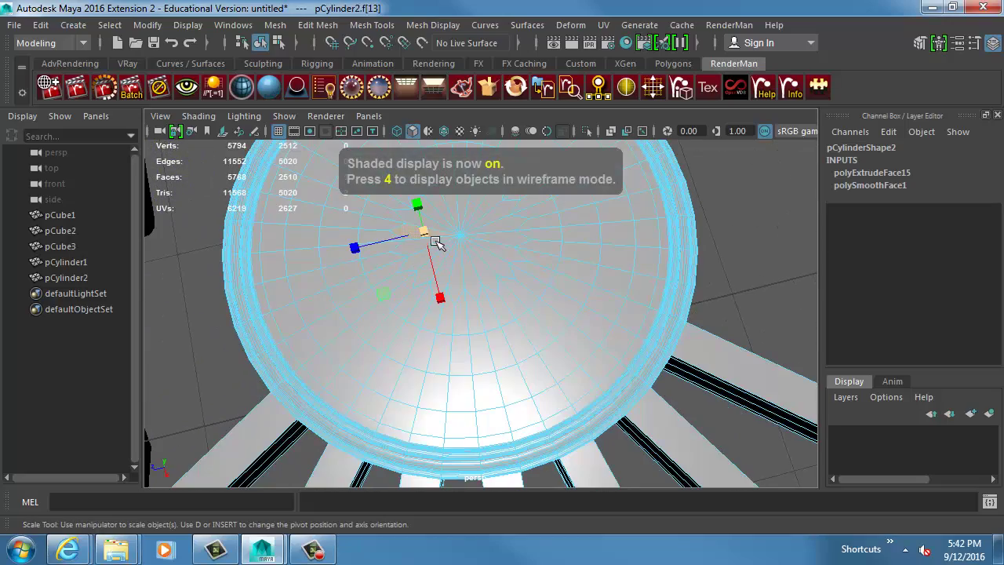
alt+right_drag(416, 234, 552, 290)
alt+middle_drag(433, 211, 442, 311)
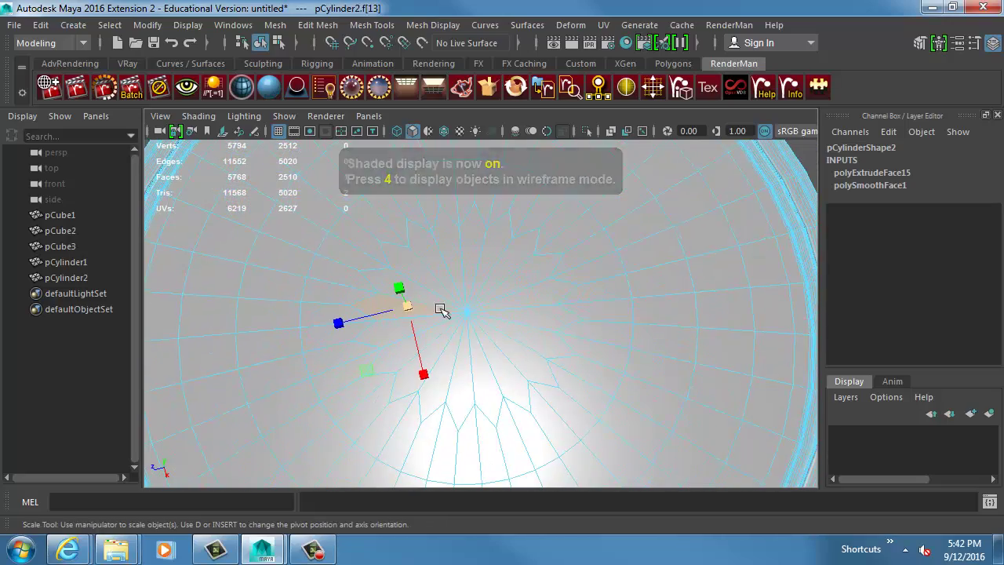
click(496, 275)
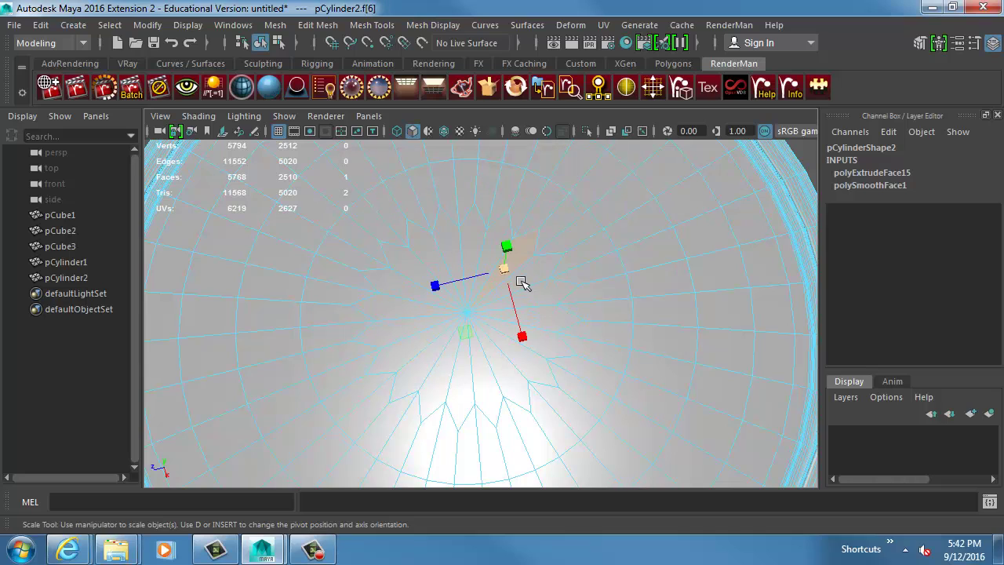
alt+drag(523, 282, 566, 264)
shift+double_click(463, 238)
alt+right_drag(589, 269, 439, 196)
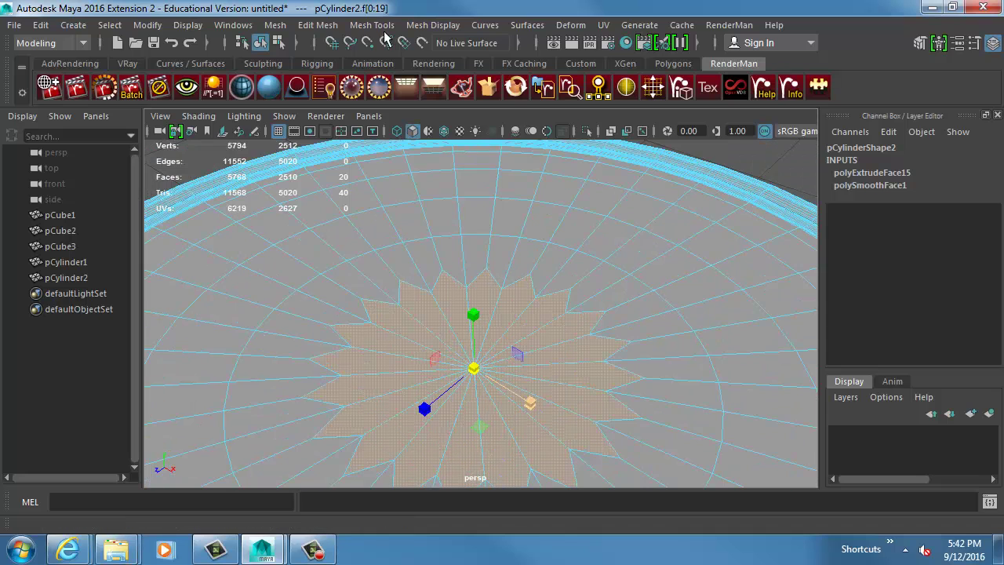
Try to collapse the star of centre faces on the cap, and undo the collapse.
click(317, 27)
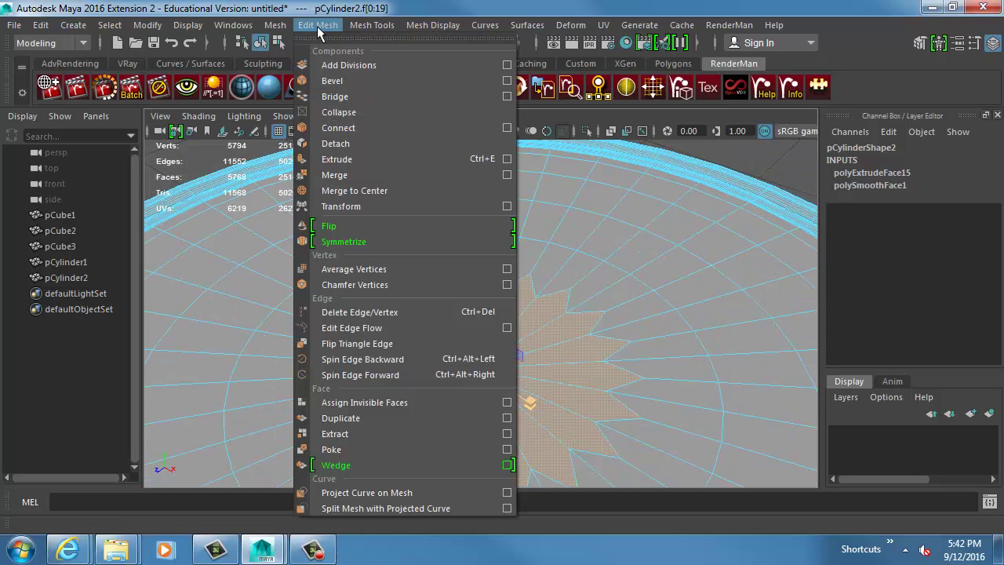
click(348, 113)
key(ctrl+z)
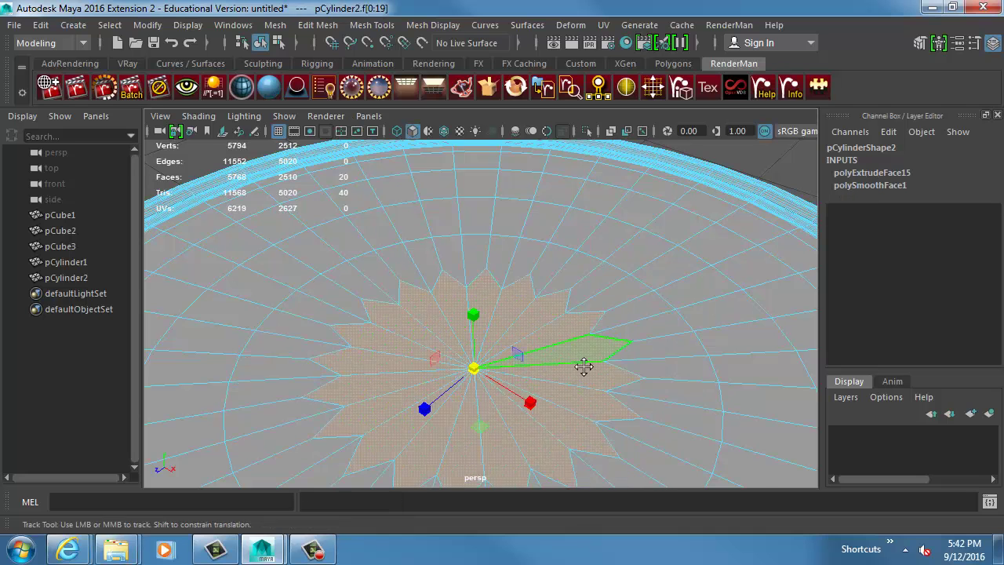
Delete the star of faces at the cap's centre and select a single face bordering the opening.
alt+drag(583, 365, 372, 48)
click(318, 25)
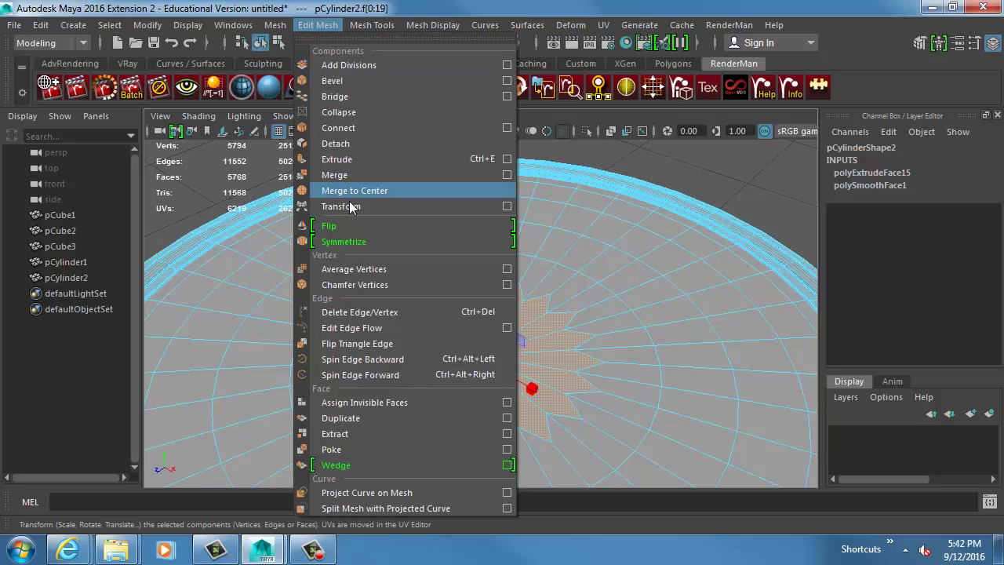
click(605, 228)
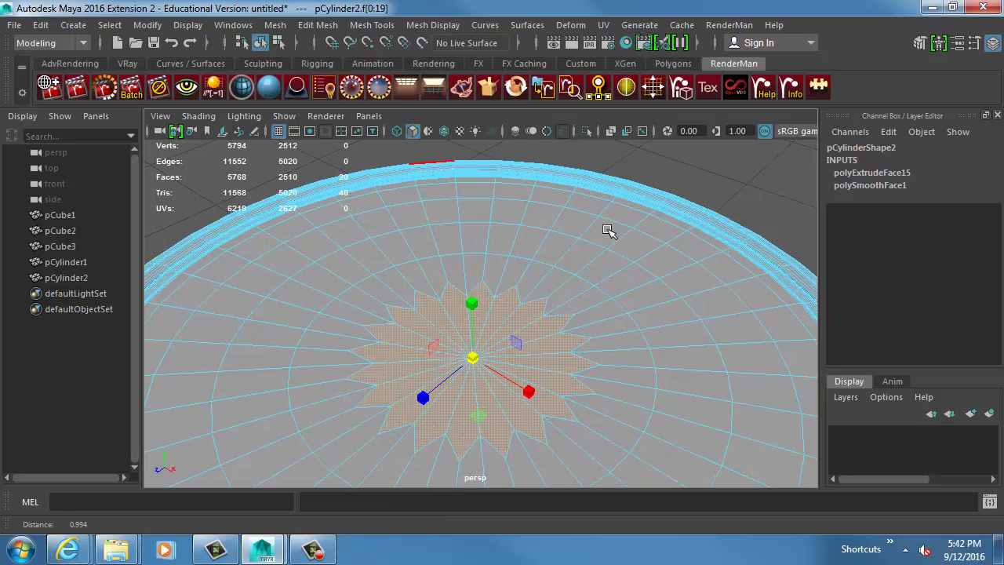
key(Delete)
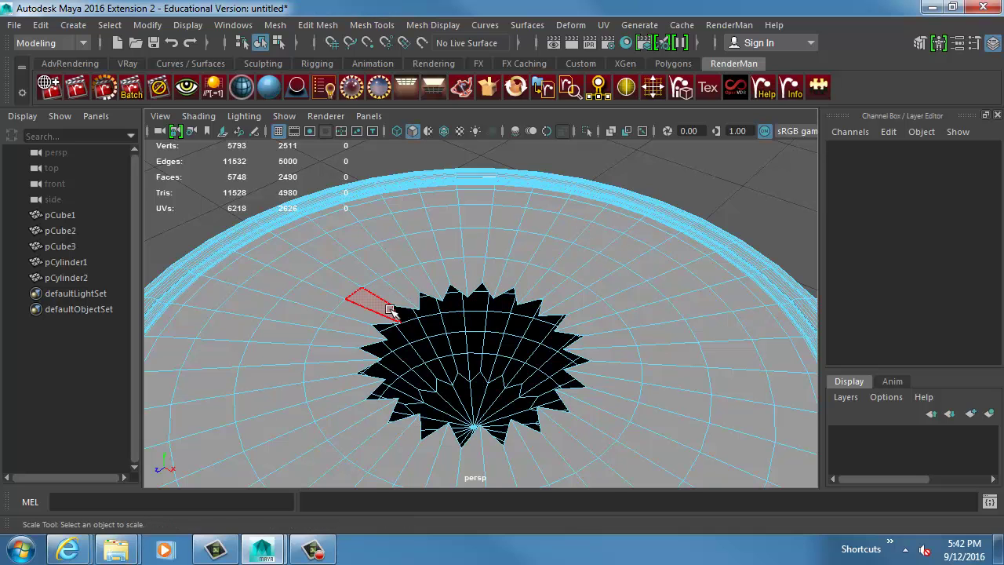
click(363, 316)
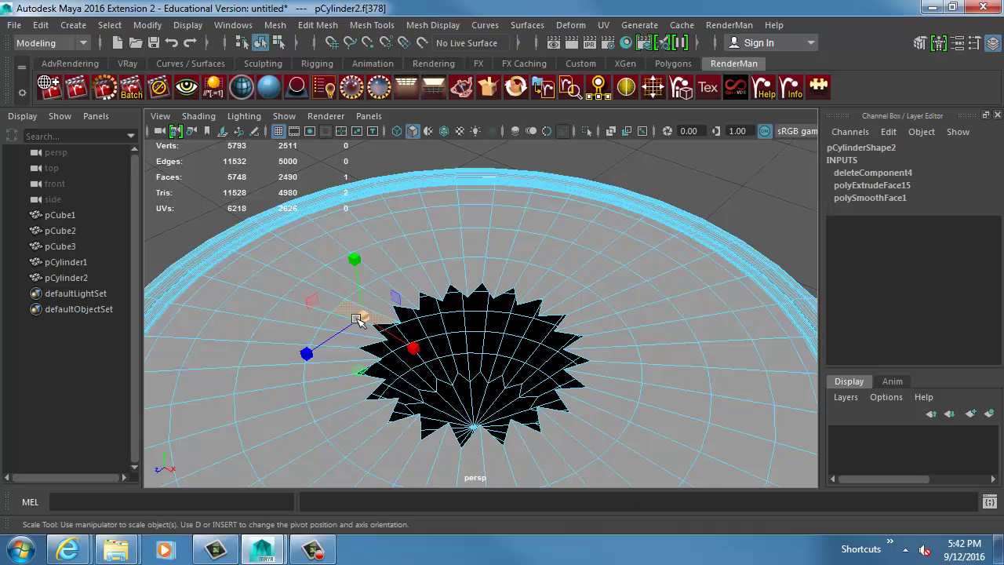
Delete the ring of faces bordering the star-shaped opening on the cap to make the opening round.
click(369, 314)
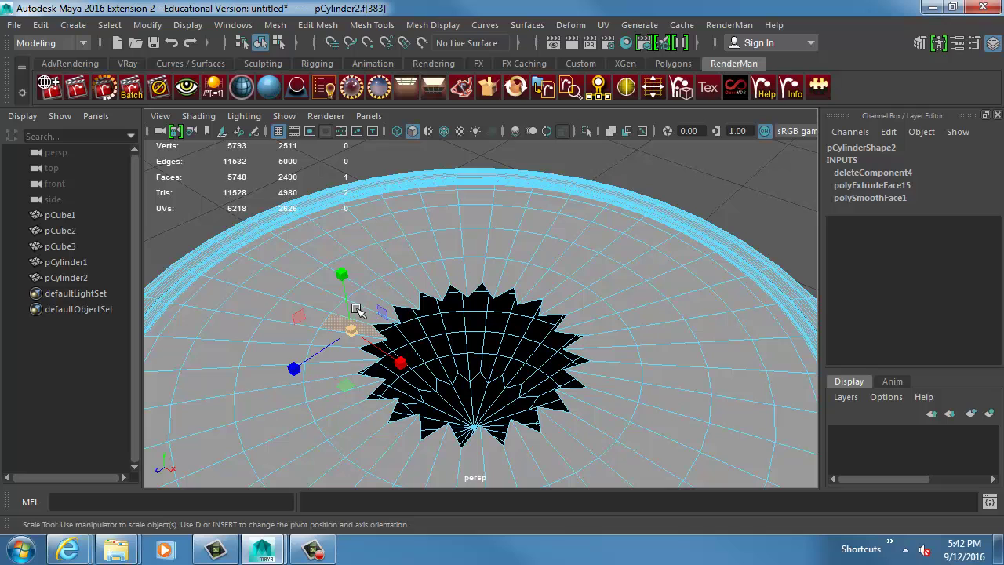
key(q)
shift+double_click(345, 307)
key(Delete)
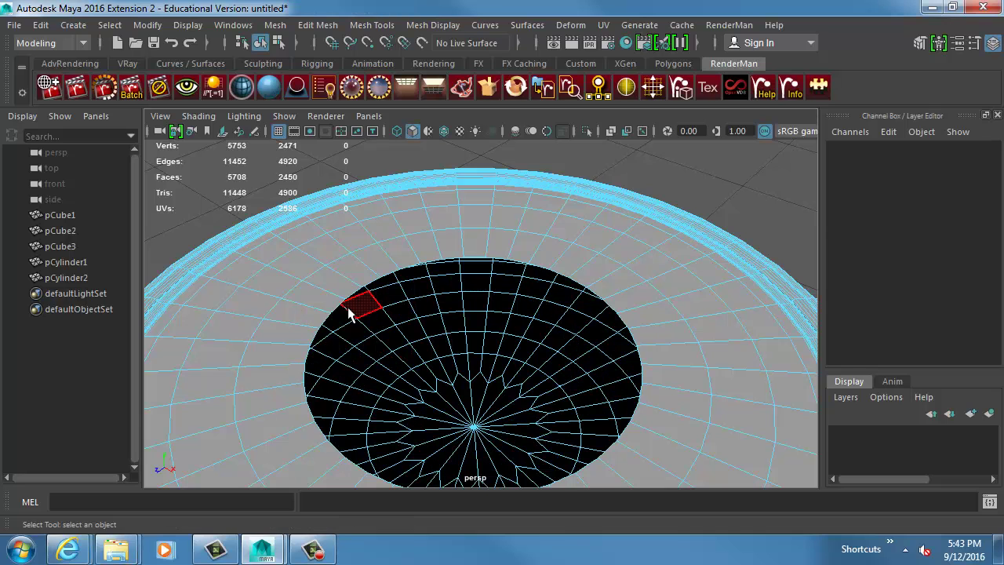
Select the border edge loop of the round opening and fill the hole with a single face.
double_click(348, 297)
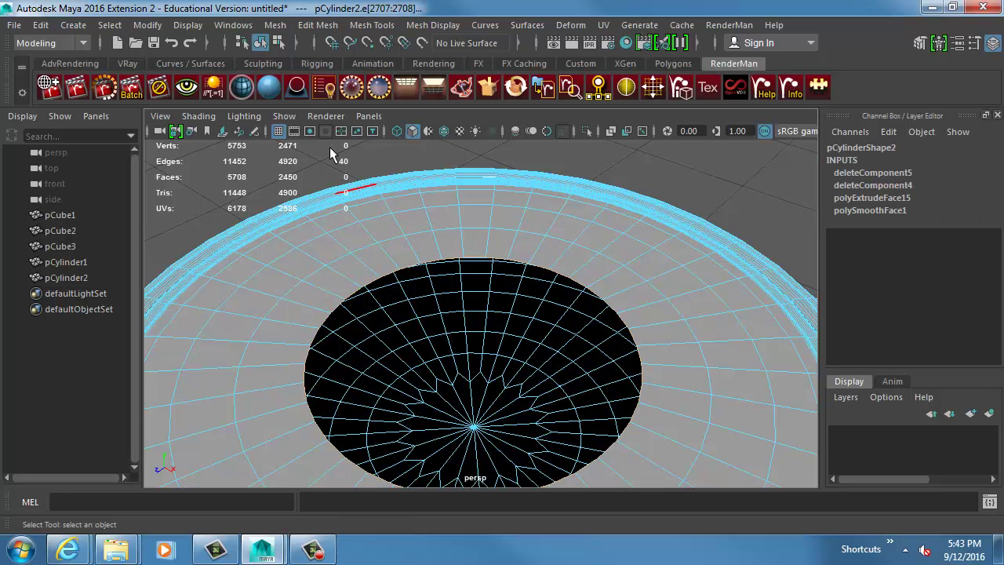
click(276, 25)
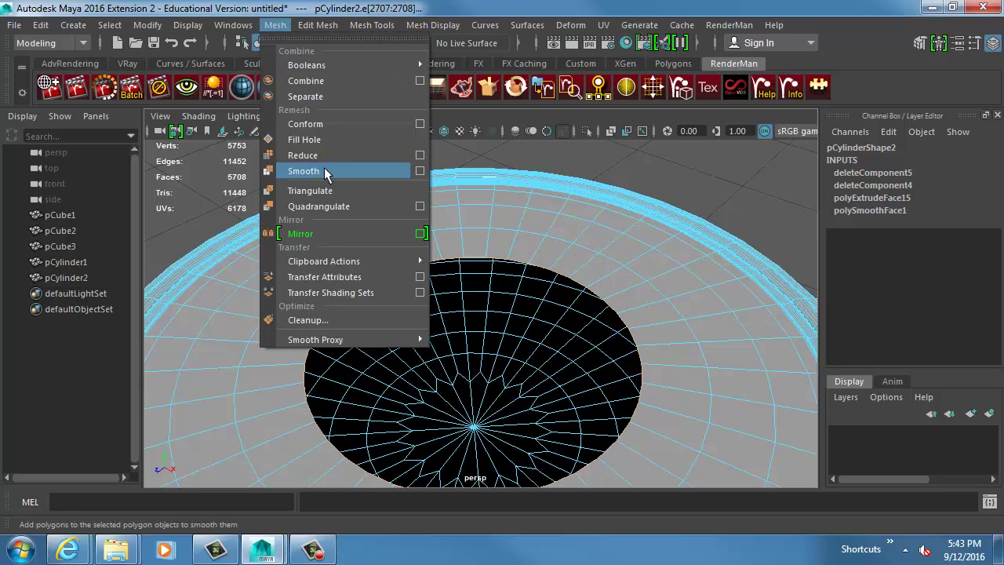
click(325, 140)
Delete the ring of faces surrounding the star at the centre of the disc's opposite cap.
alt+drag(531, 318, 444, 266)
key(F11)
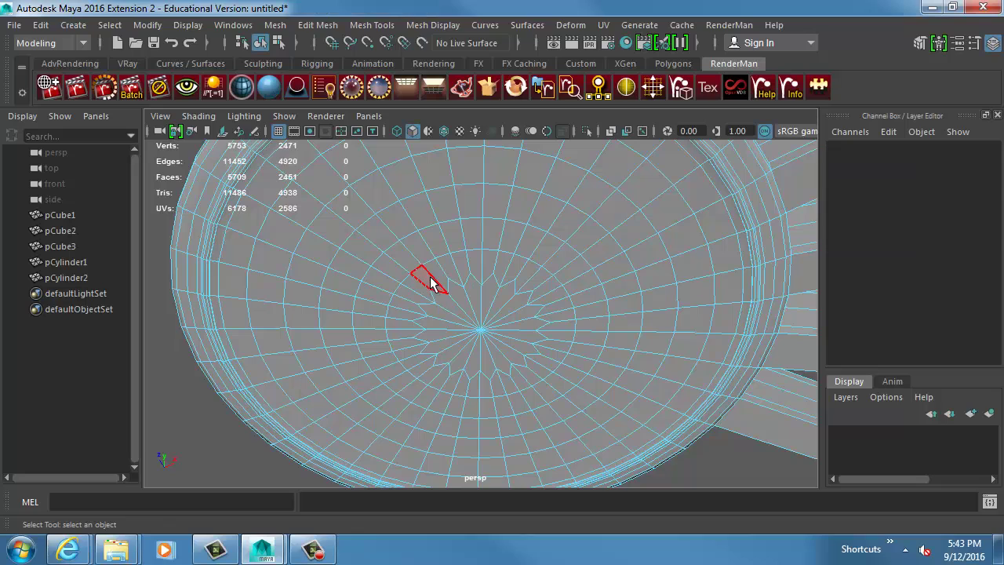
click(430, 283)
shift+double_click(419, 288)
key(Delete)
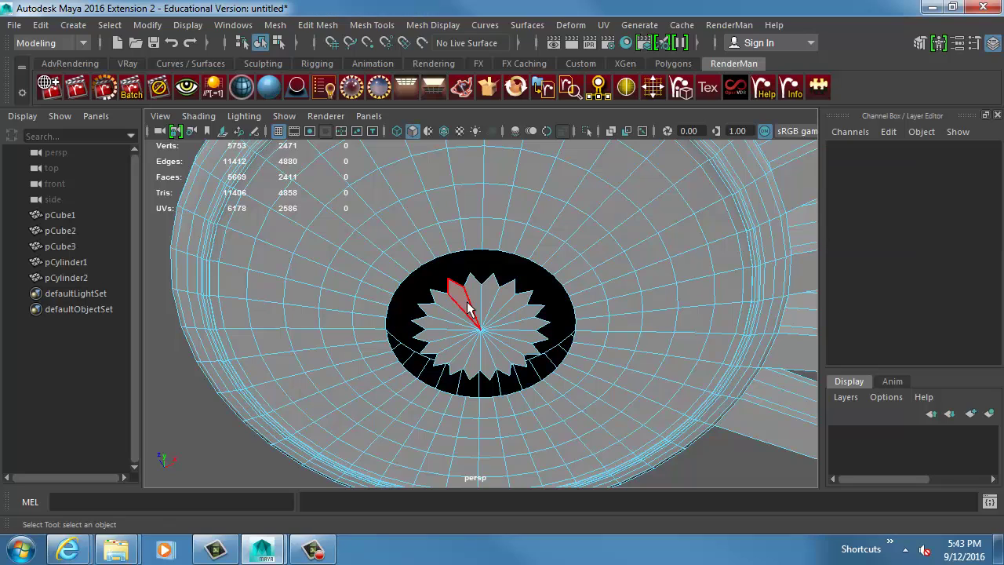
Select and delete the remaining star of 20 faces at the centre of the opposite cap.
alt+drag(437, 301, 444, 369)
alt+right_drag(444, 369, 651, 325)
alt+drag(518, 393, 508, 325)
click(488, 345)
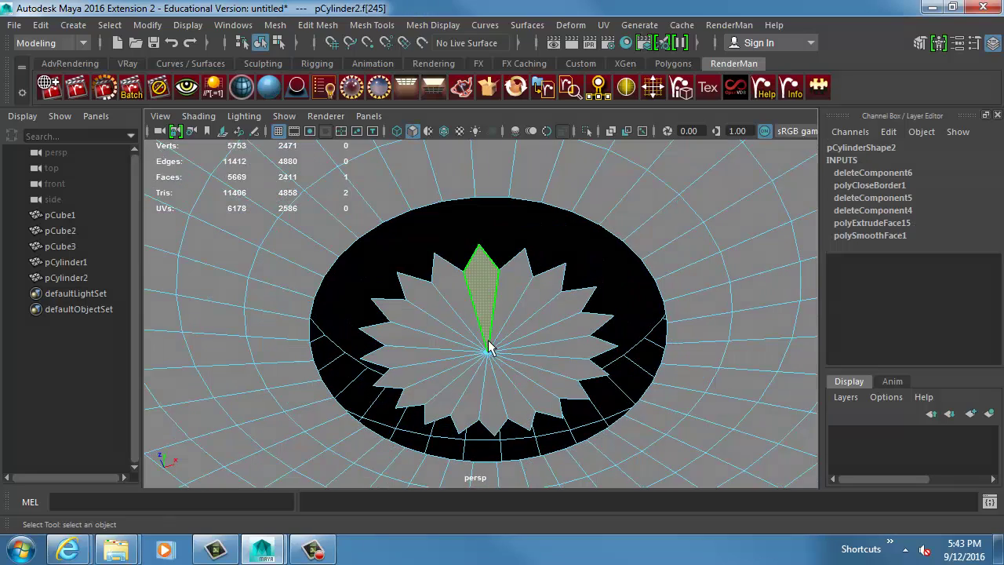
double_click(465, 324)
key(Delete)
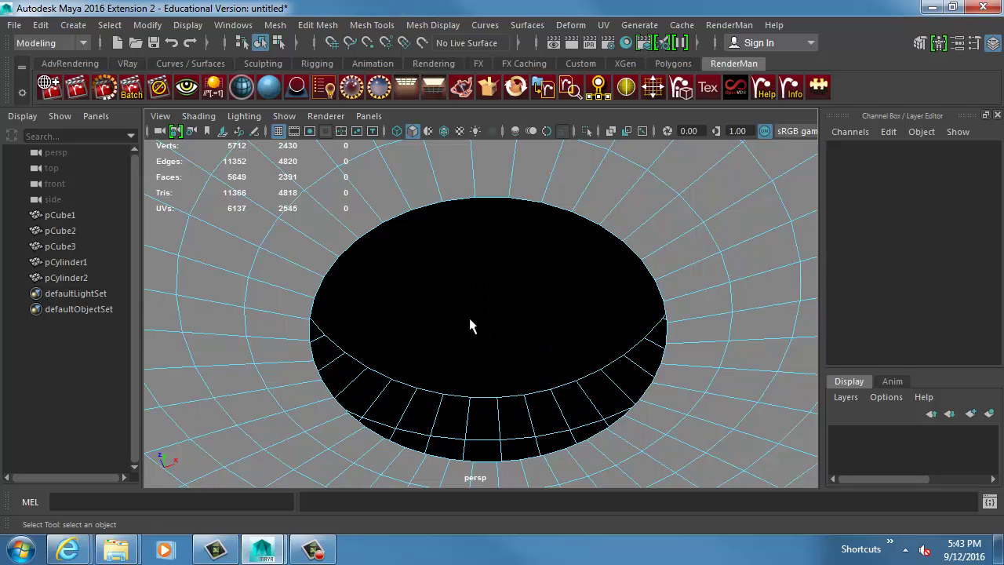
Close the opposite cap's round opening with Fill Hole, using its border edge loop.
right_drag(426, 200, 426, 165)
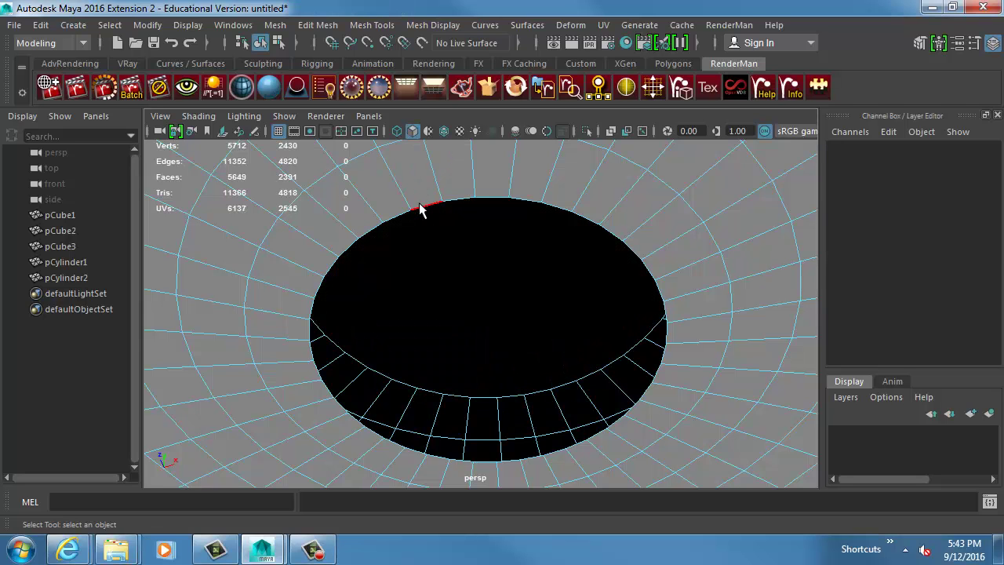
double_click(420, 208)
click(275, 24)
click(325, 143)
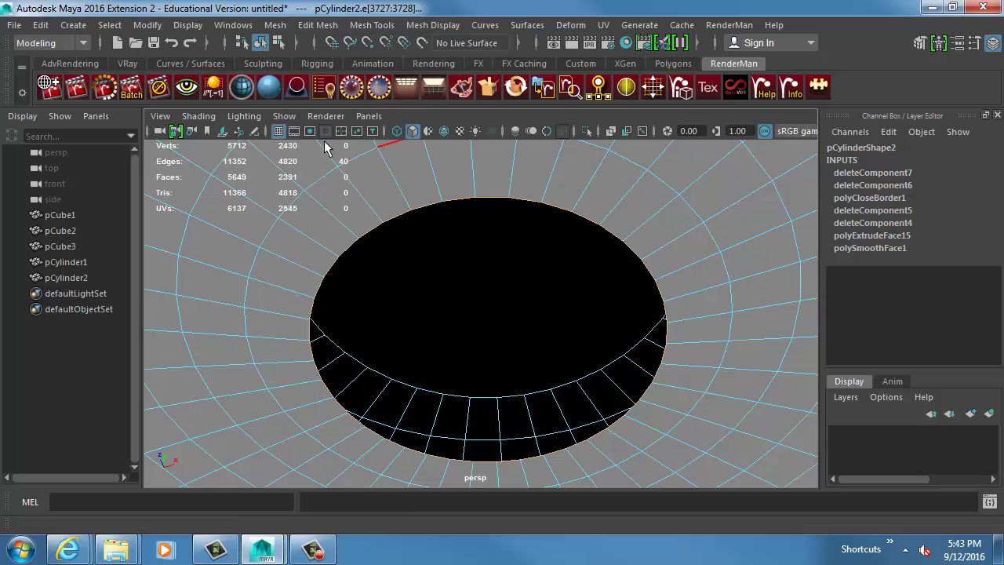
Select the large filled centre faces of both caps together and bring up the mesh-editing commands.
click(444, 273)
scroll(471, 314, up, 3)
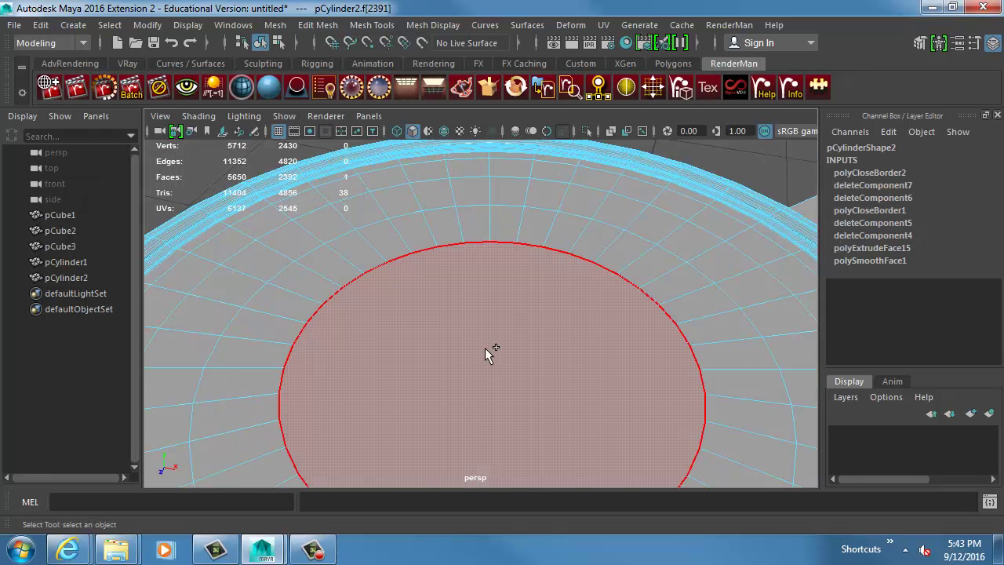
shift+click(485, 348)
click(319, 25)
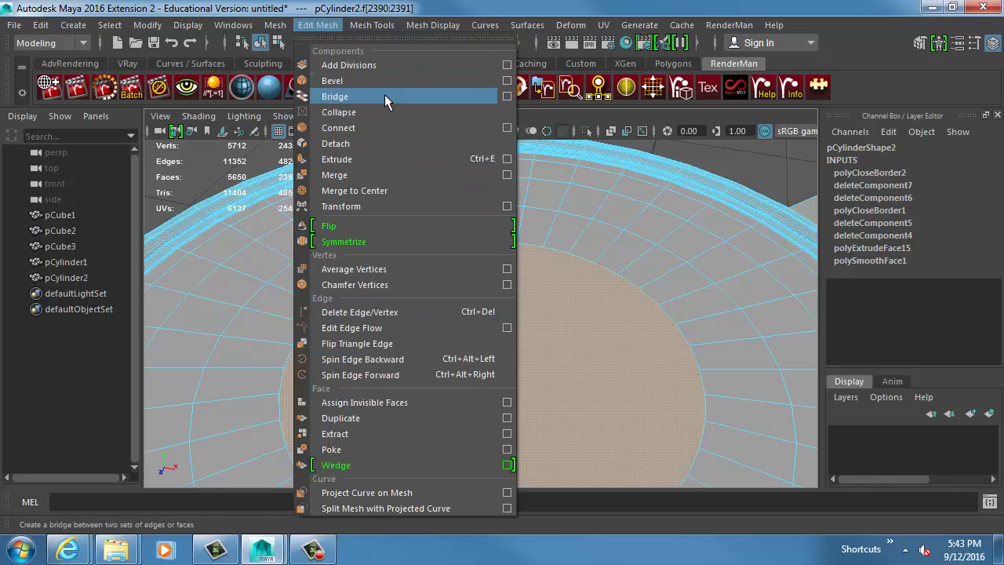
Bridge the two open border loops of the disc's centre hole to form its inner wall.
click(384, 95)
alt+drag(596, 291, 474, 303)
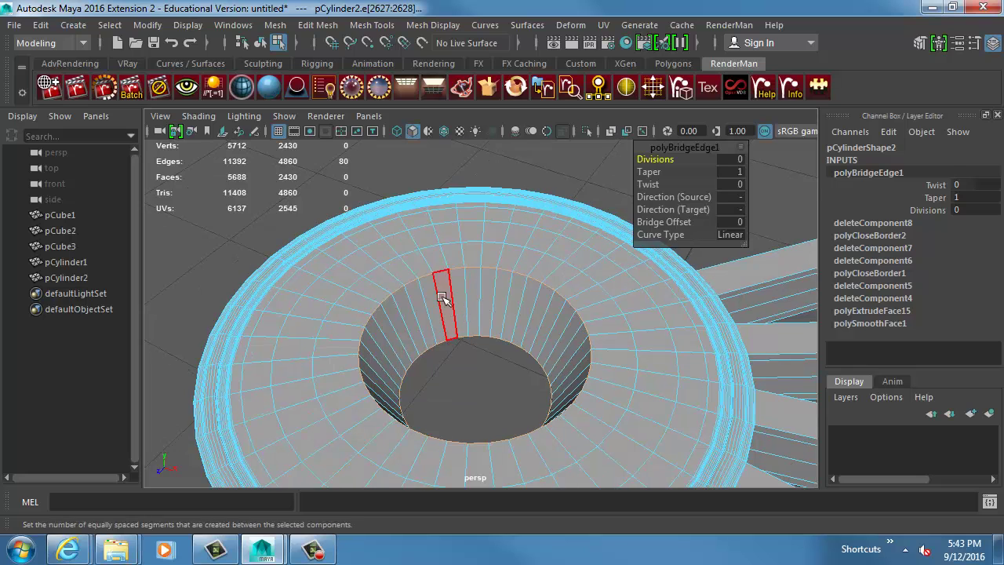
key(F8)
Insert an edge loop around the hole's inner wall, scale it inward and raise it toward the disc's top face.
shift+right_drag(457, 274, 364, 204)
click(455, 309)
key(r)
middle_drag(460, 341, 441, 342)
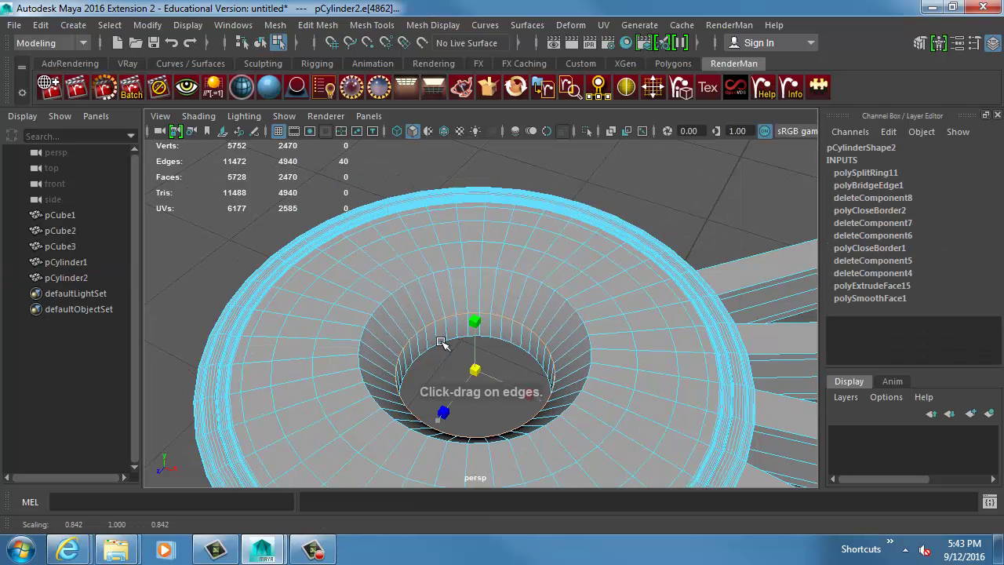
alt+drag(442, 359, 479, 324)
key(w)
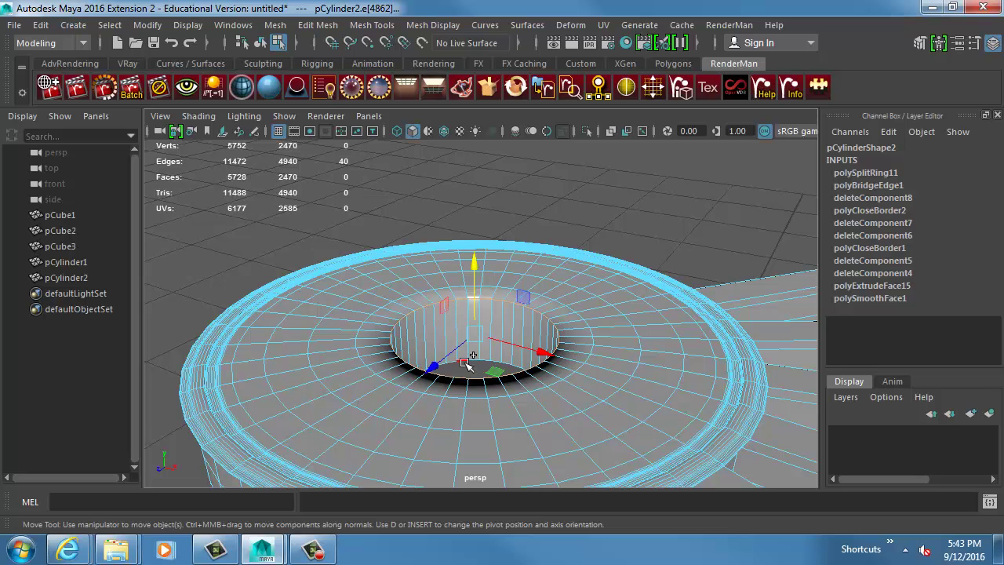
Bevel the hole's upper rim edge loop with a fraction of 0.1 and return to object mode with nothing selected.
double_click(466, 364)
shift+right_drag(423, 297, 422, 317)
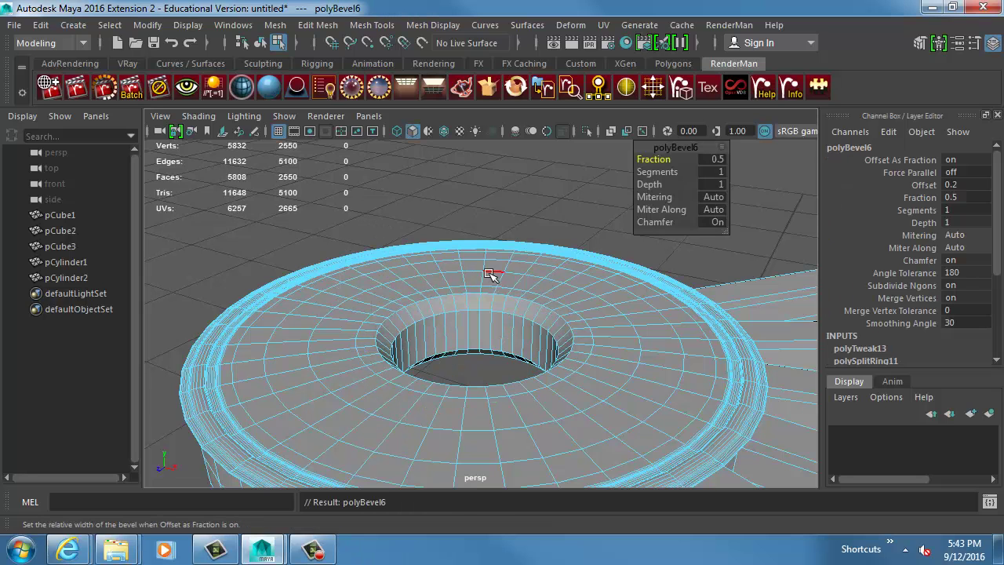
click(715, 162)
text(.1)
key(Return)
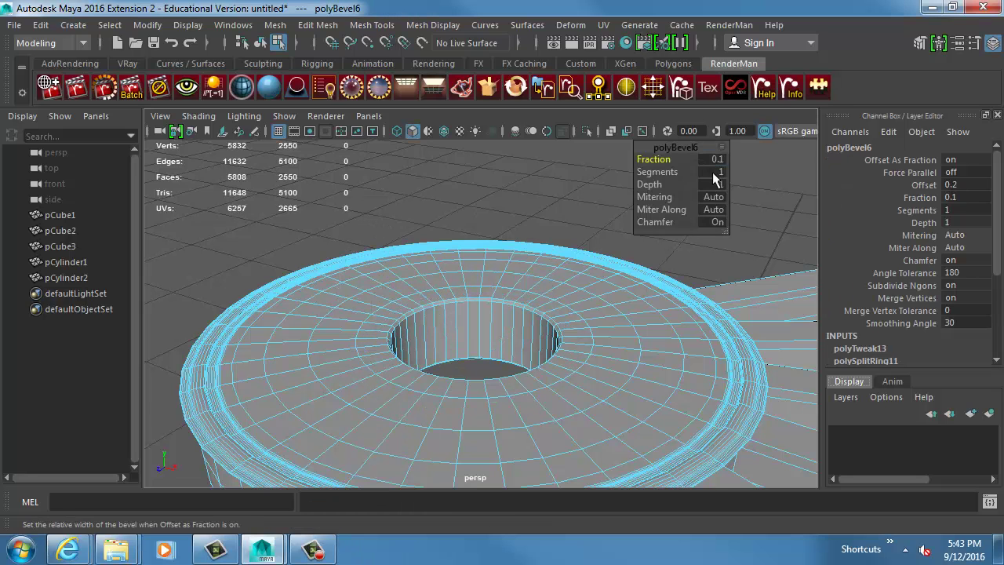
right_drag(438, 307, 460, 289)
click(505, 226)
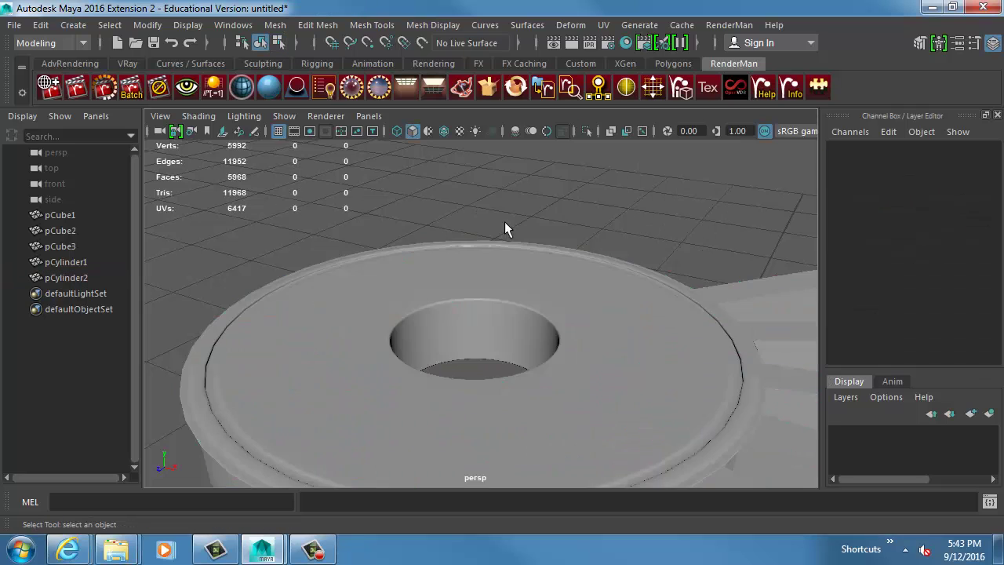
Examine pCylinder2's rim and fins up close, especially where the fins join the disc.
alt+drag(507, 227, 544, 229)
alt+right_drag(544, 229, 455, 274)
alt+drag(455, 274, 544, 315)
alt+right_drag(544, 314, 573, 321)
alt+drag(330, 321, 419, 273)
alt+right_drag(420, 273, 453, 303)
alt+drag(336, 323, 291, 289)
click(346, 296)
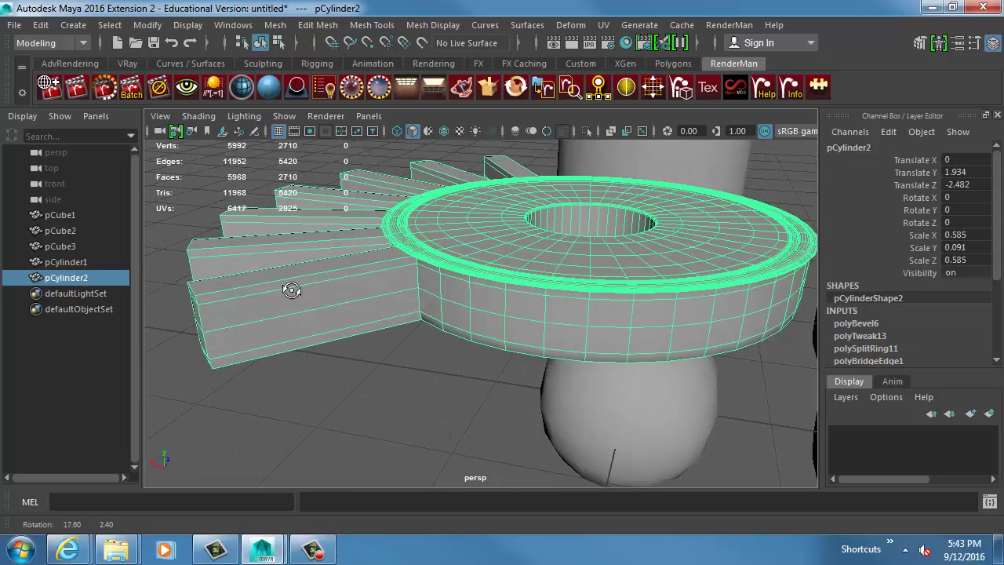
alt+right_drag(291, 290, 387, 285)
mouse_move(387, 286)
alt+mouse_down()
mouse_move(392, 336)
mouse_move(372, 341)
mouse_move(384, 268)
alt+mouse_up()
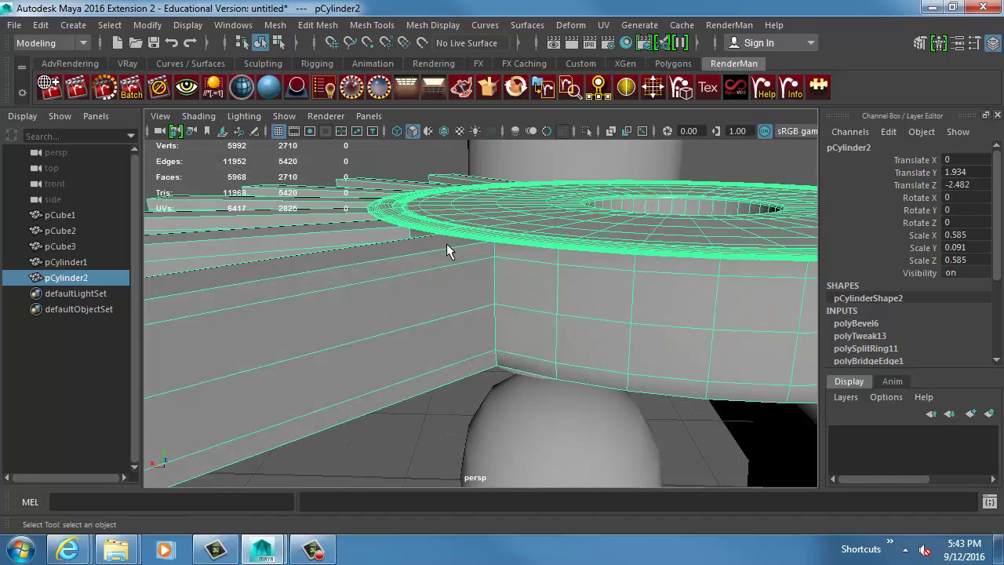
alt+right_drag(448, 245, 484, 291)
alt+drag(484, 290, 382, 304)
alt+right_drag(382, 304, 425, 315)
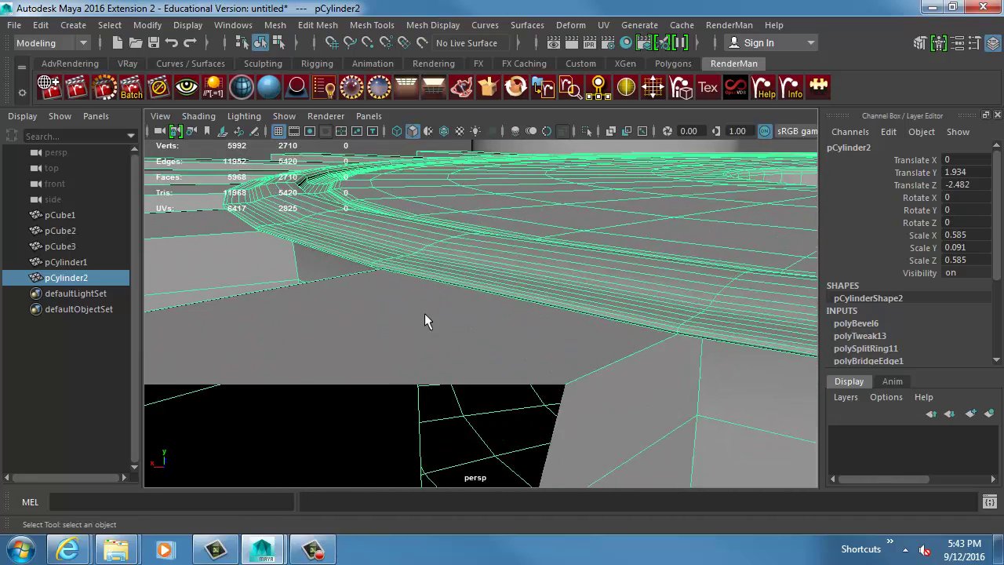
alt+drag(424, 320, 395, 233)
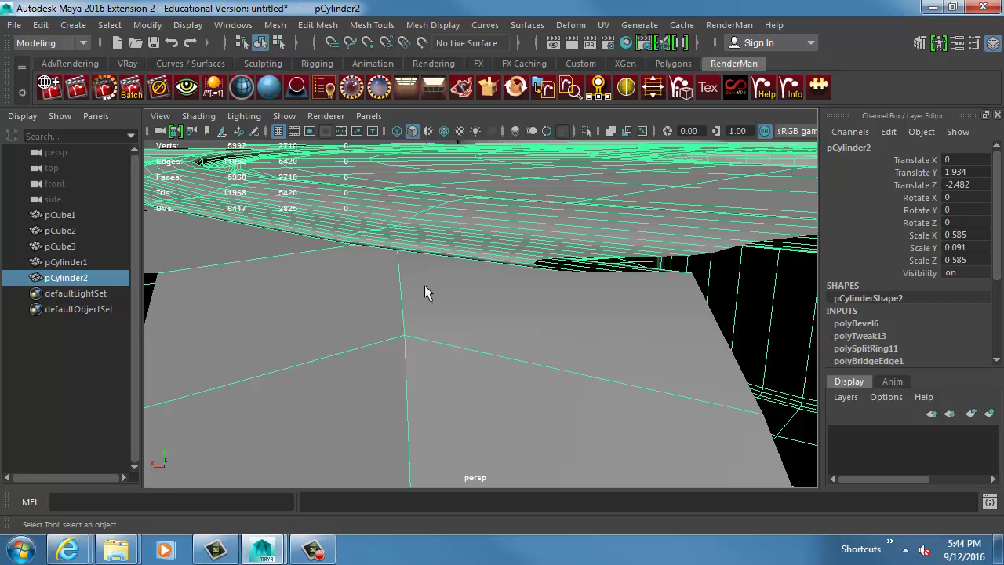
key(f)
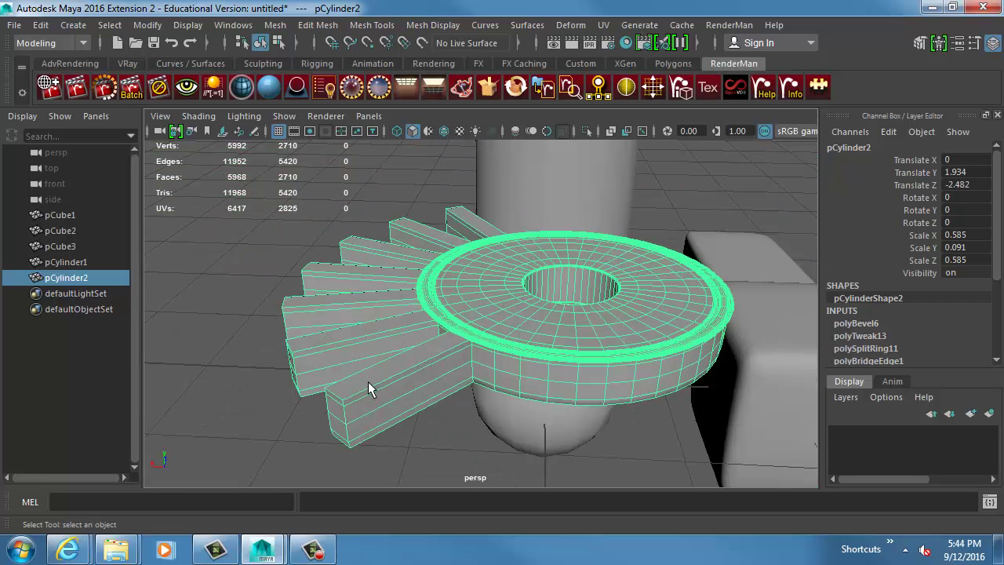
Bevel the two long top edges and the short top end edge of the frontmost fin with a fraction of 1.
right_drag(369, 377, 377, 309)
click(392, 364)
shift+click(378, 363)
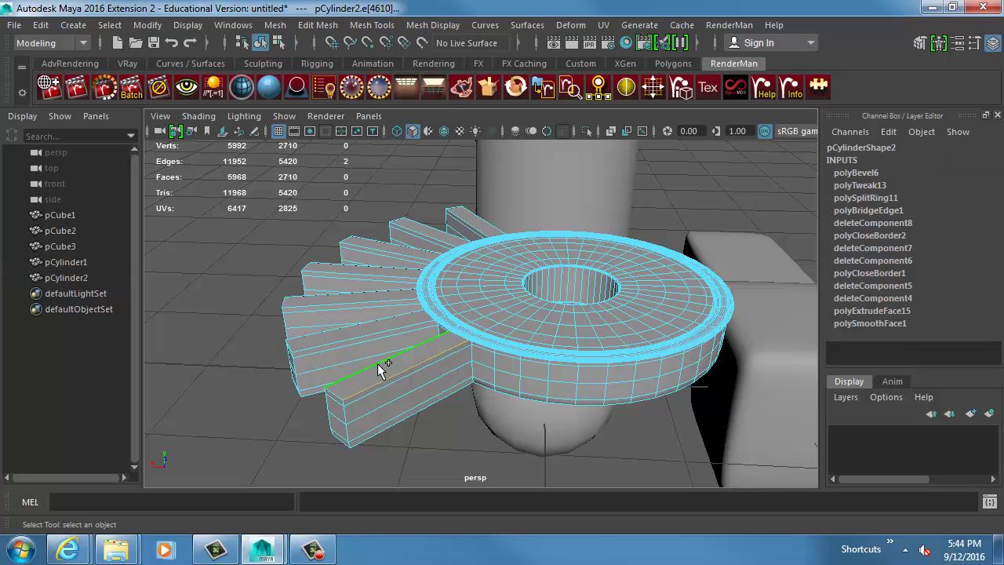
shift+click(337, 393)
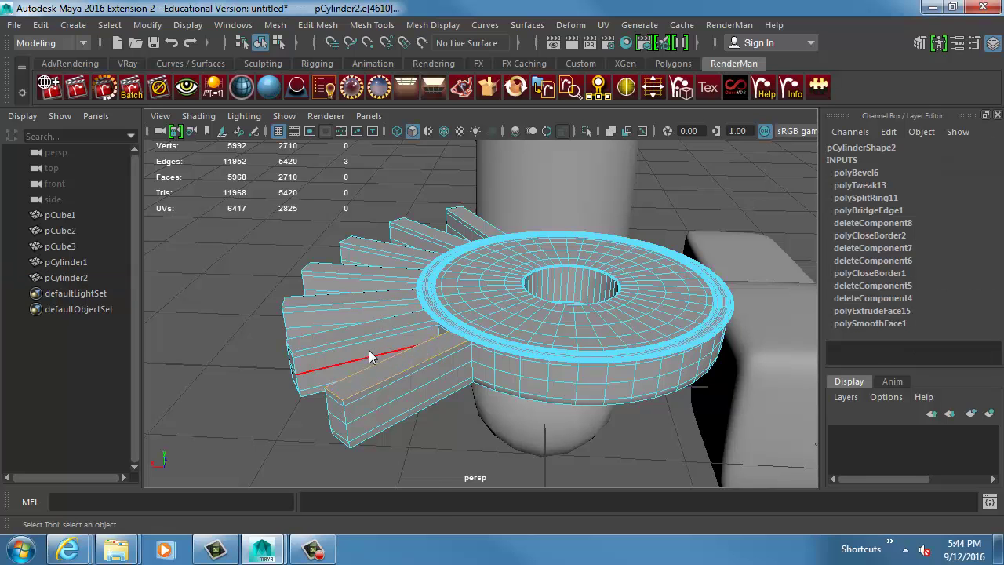
shift+right_drag(371, 273, 434, 273)
alt+right_drag(393, 340, 510, 310)
drag(665, 159, 680, 163)
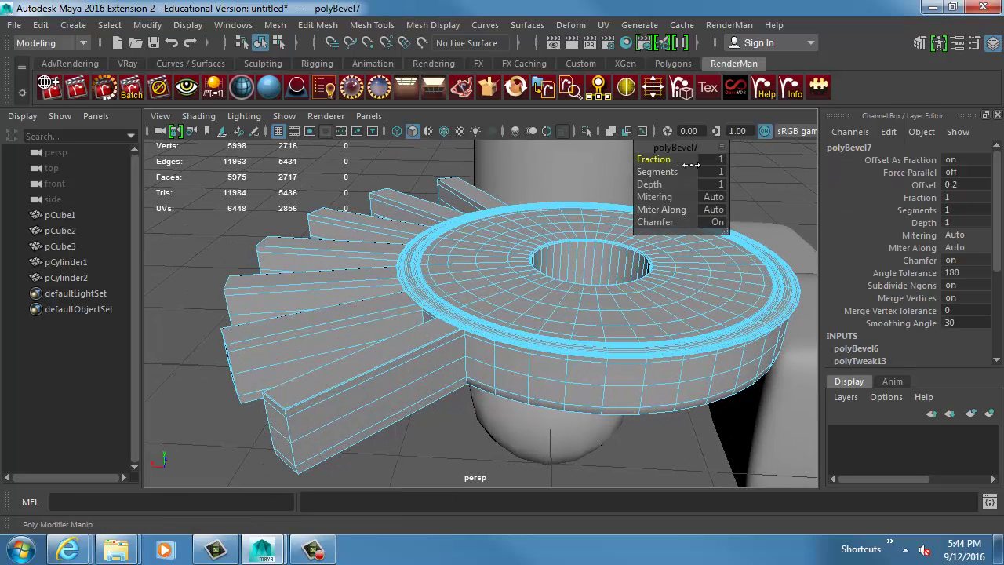
Preview the disc with smoothing and examine the joints between the fins and the rim.
alt+right_drag(444, 304, 684, 298)
key(3)
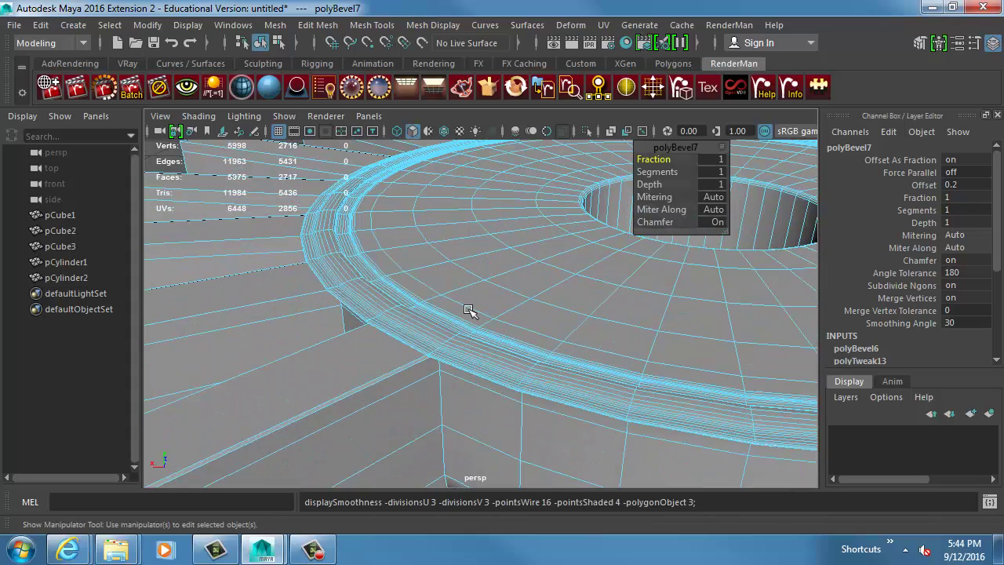
alt+right_drag(502, 347, 334, 294)
click(245, 204)
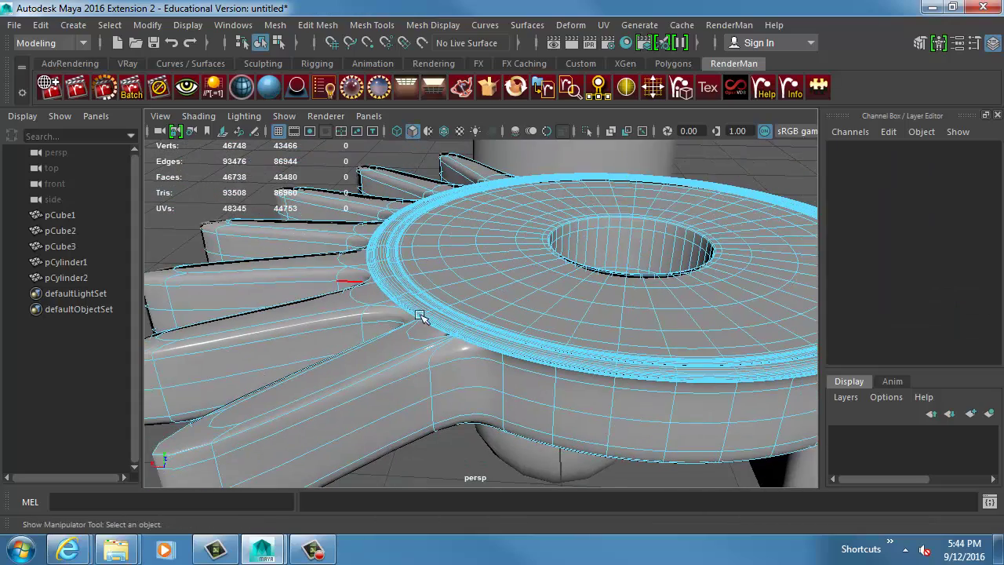
alt+middle_drag(419, 316, 463, 268)
right_drag(251, 277, 271, 244)
click(200, 184)
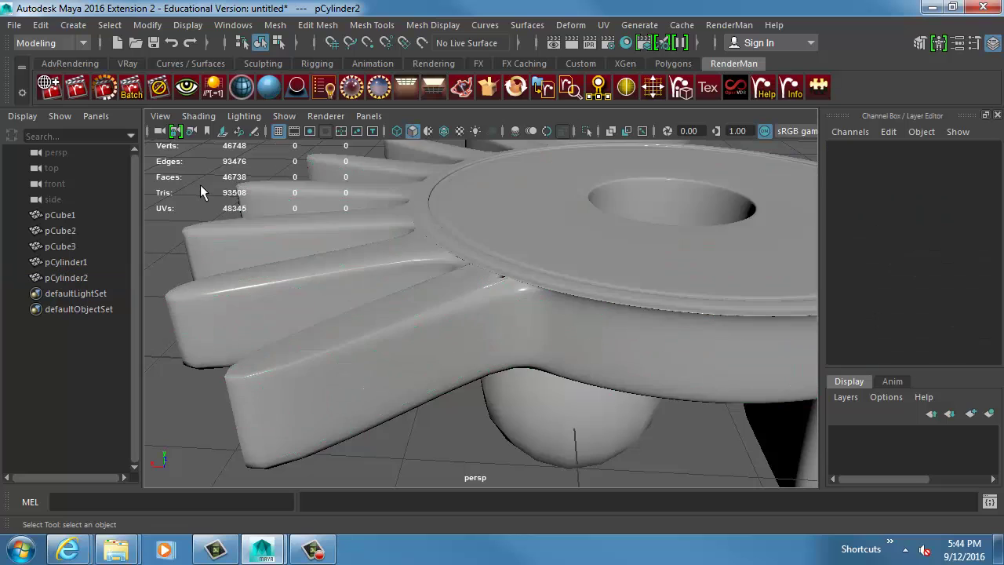
alt+right_drag(200, 184, 551, 385)
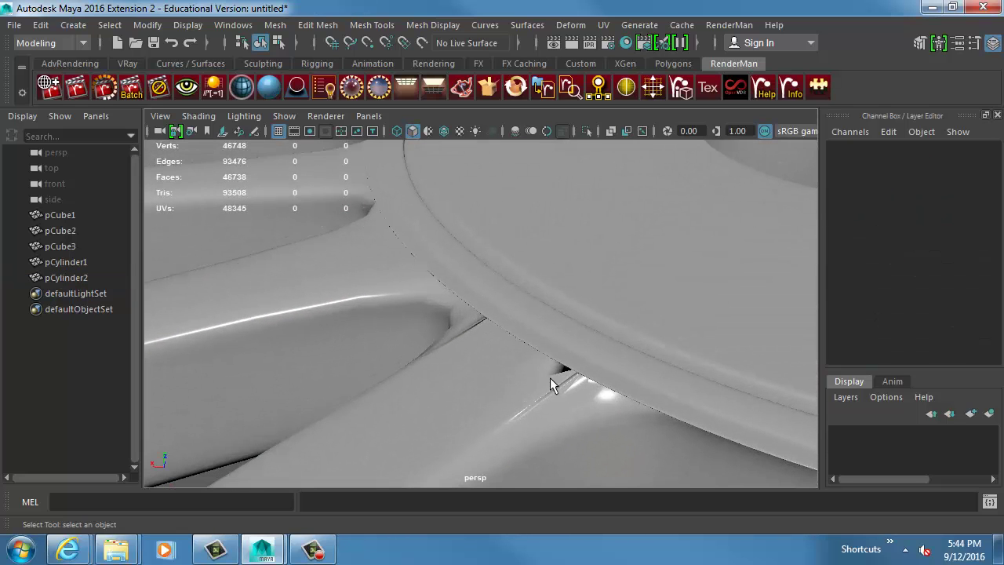
Duplicate pCylinder2 and move the copy along X to 2.151, clear of the original.
click(623, 396)
key(f)
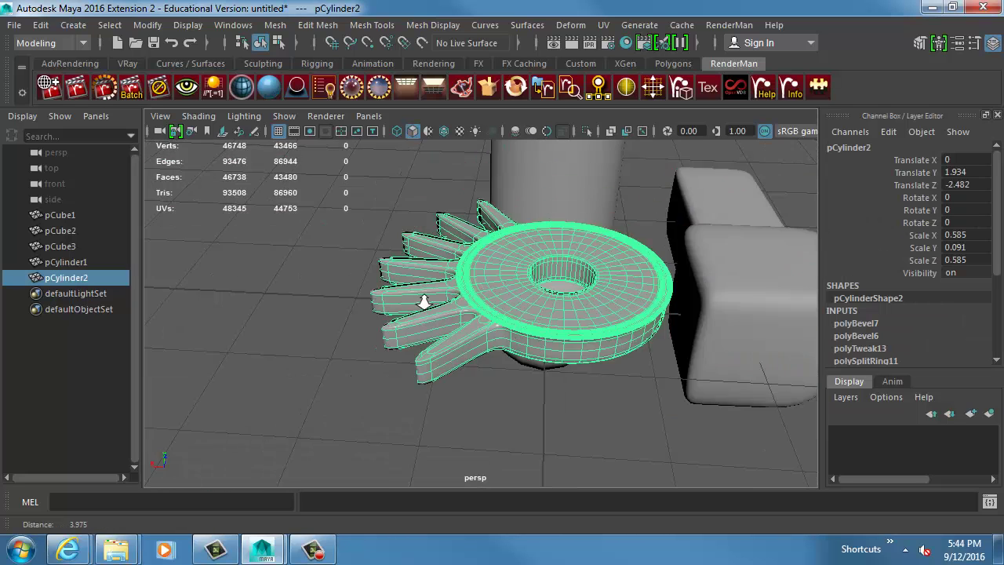
key(ctrl+d)
key(w)
drag(487, 293, 216, 274)
key(f)
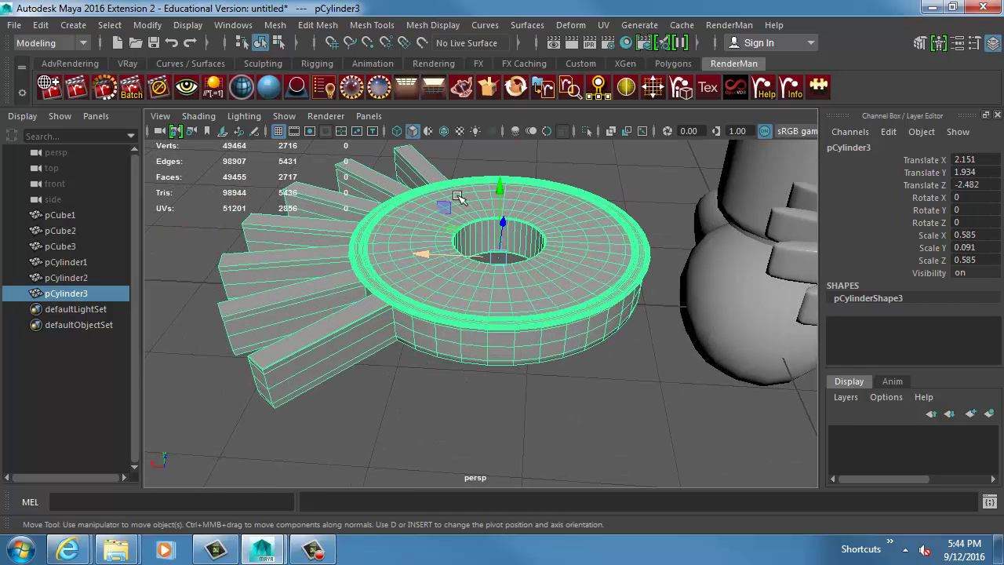
Merge the duplicate's vertices with a threshold of 0.0300 and close the merge options.
click(317, 25)
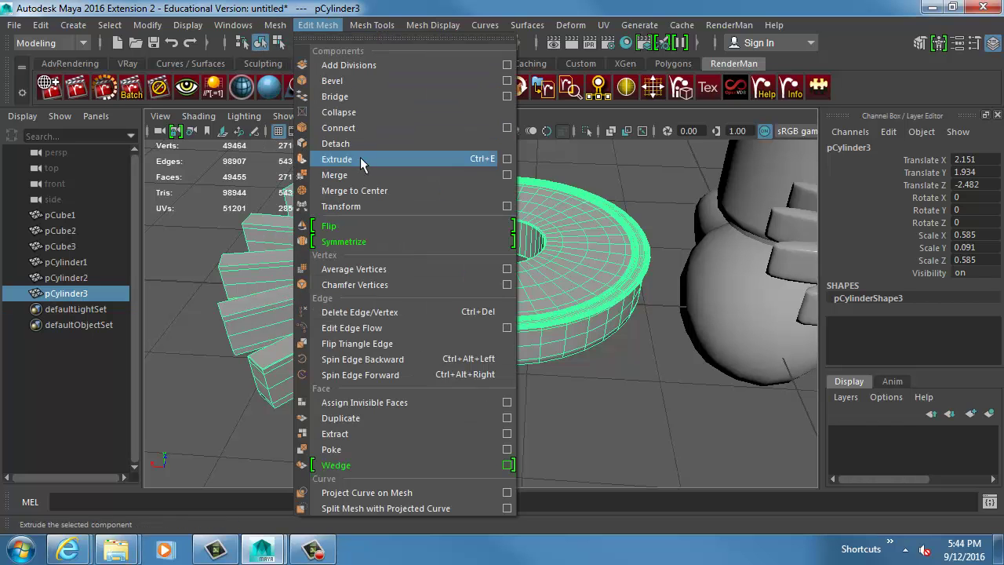
click(507, 174)
click(203, 291)
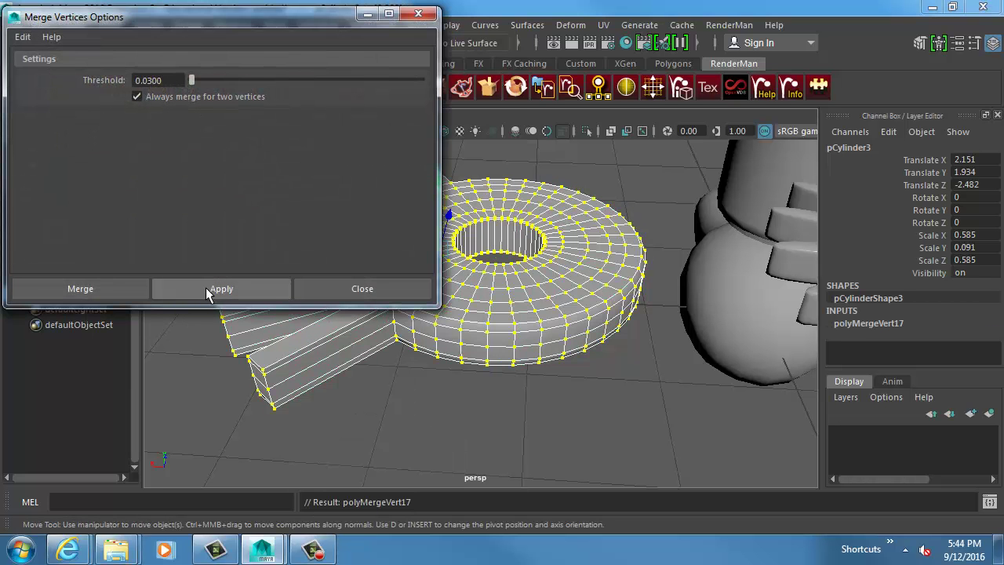
click(386, 290)
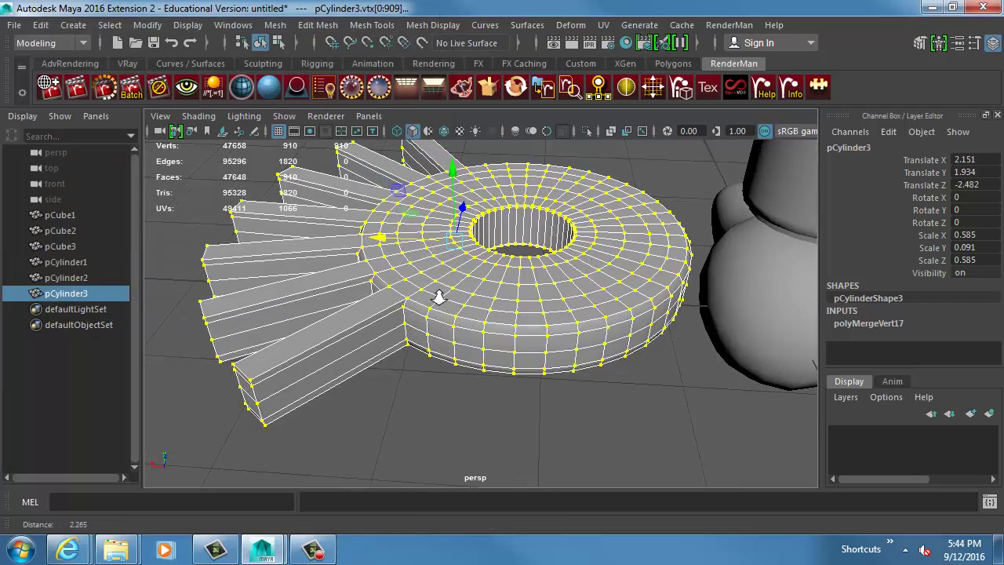
Select the three horizontal edge loops running around the side walls of the duplicate's disc and fins.
alt+right_drag(440, 298, 457, 309)
alt+middle_drag(458, 310, 471, 319)
alt+middle_drag(342, 349, 383, 328)
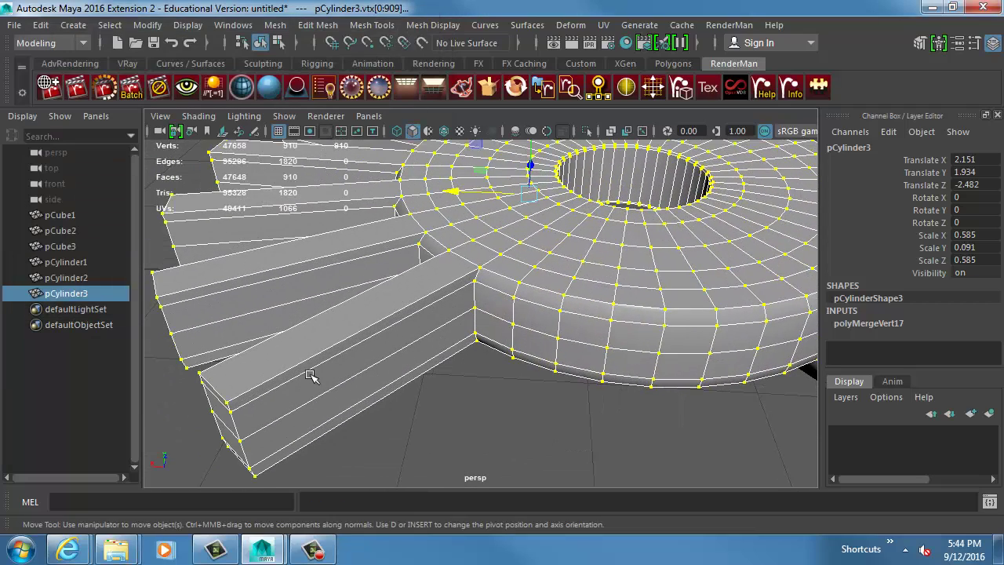
right_click(318, 304)
click(315, 53)
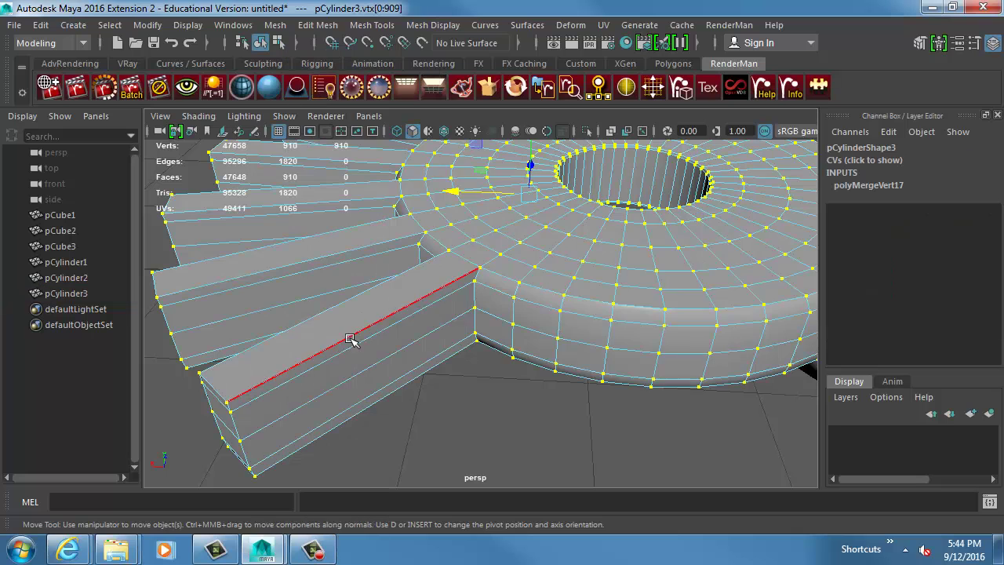
double_click(352, 343)
shift+double_click(353, 378)
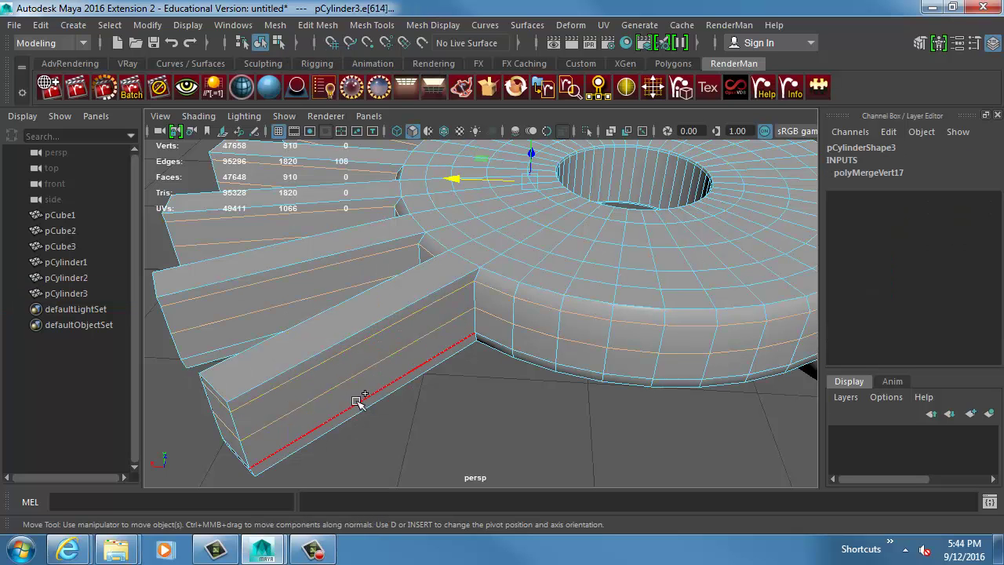
shift+double_click(355, 399)
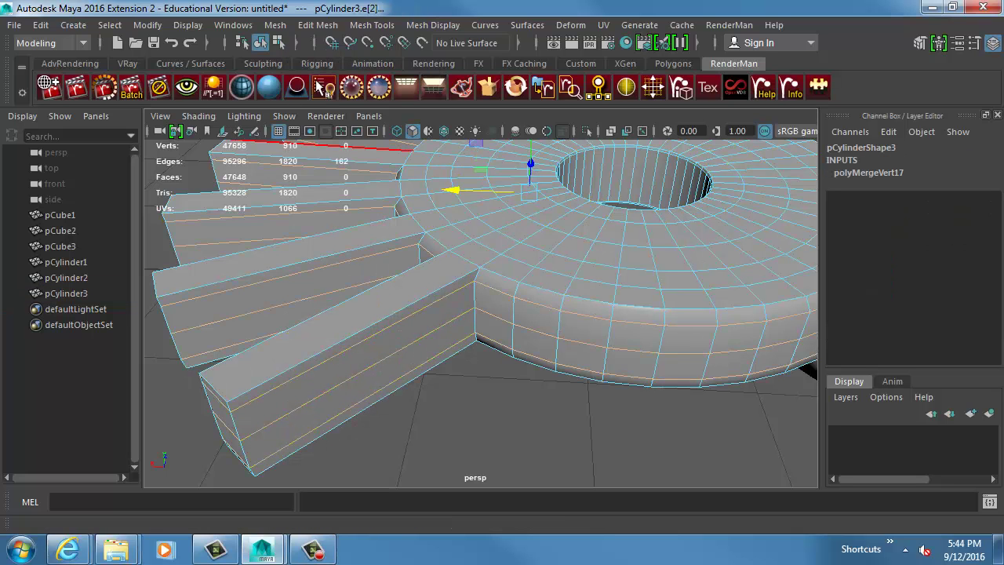
Try a plain delete of the selected edge loops, check the side walls' vertices, and undo the deletion.
key(Delete)
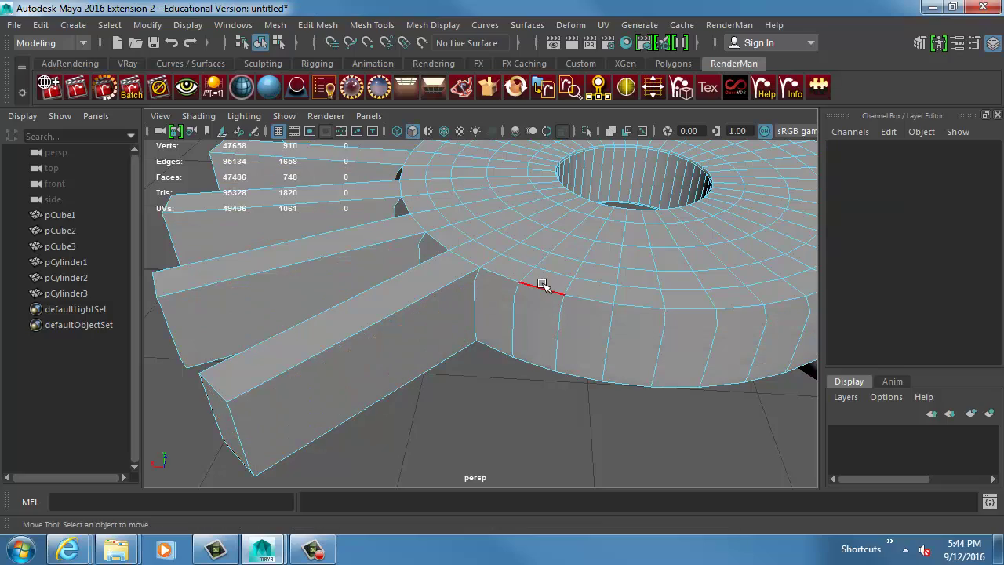
alt+drag(543, 284, 480, 239)
right_drag(481, 239, 409, 89)
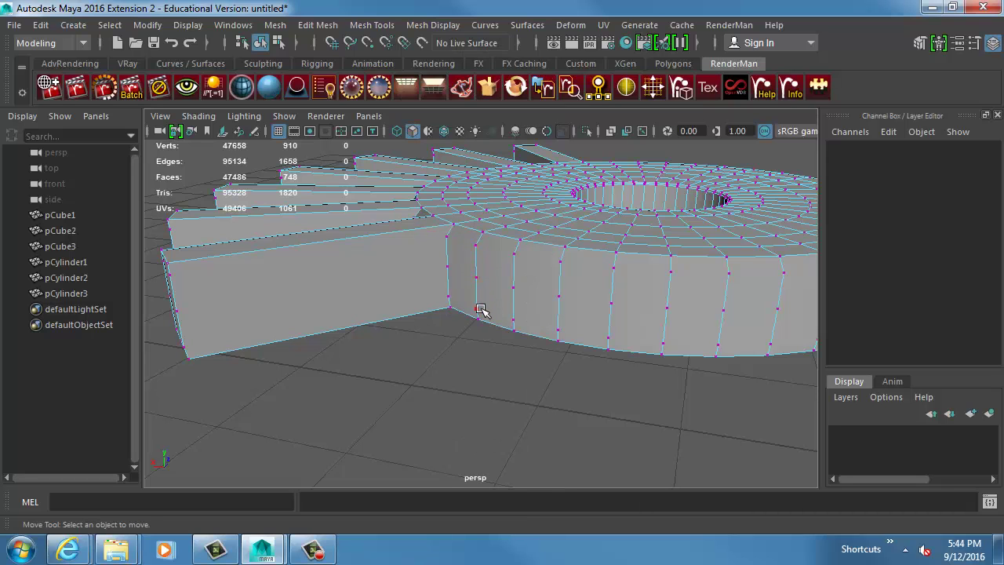
key(ctrl+z)
key(ctrl+z)
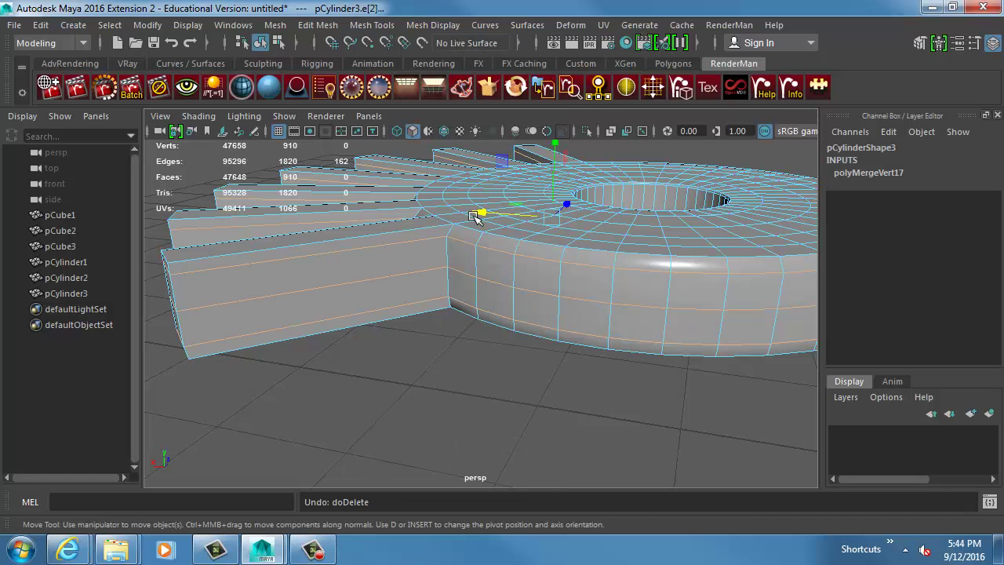
Remove the three selected side loops together with their vertices using Delete Edge/Vertex.
click(327, 25)
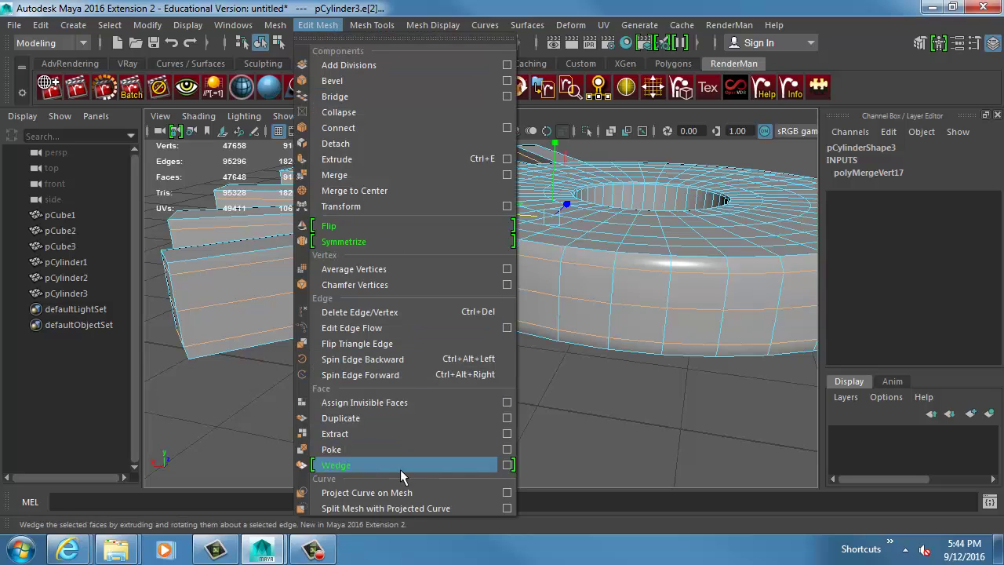
click(482, 311)
Select the four concentric edge loops on the top face of the duplicate's disc.
alt+drag(452, 285, 555, 255)
right_drag(545, 239, 547, 218)
double_click(554, 220)
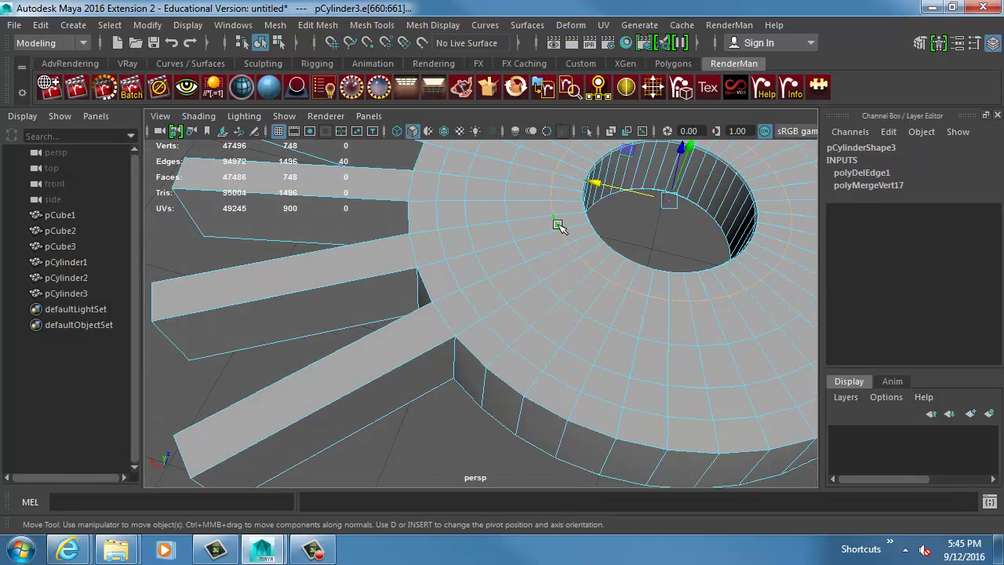
shift+double_click(507, 232)
shift+double_click(466, 240)
shift+double_click(442, 239)
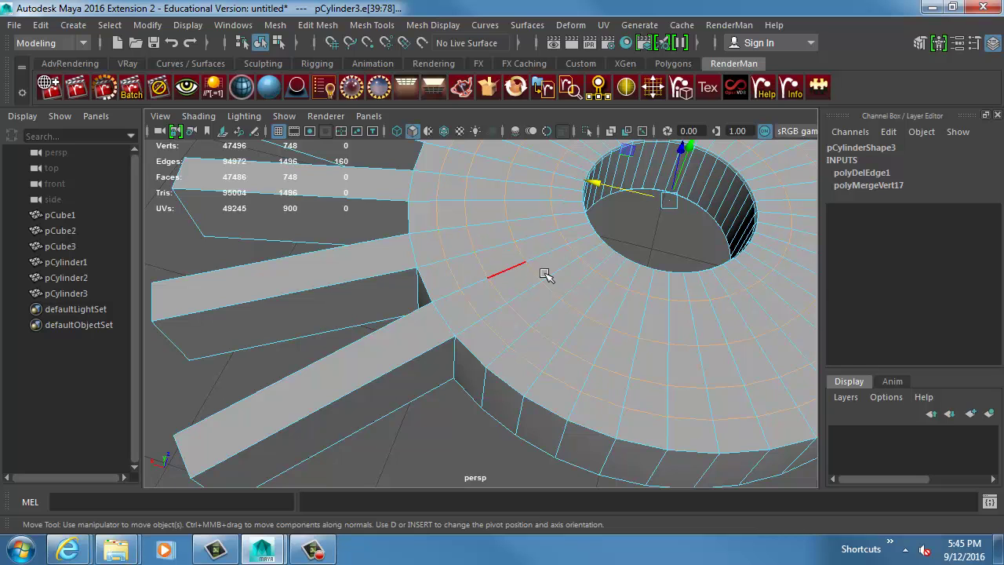
key(f)
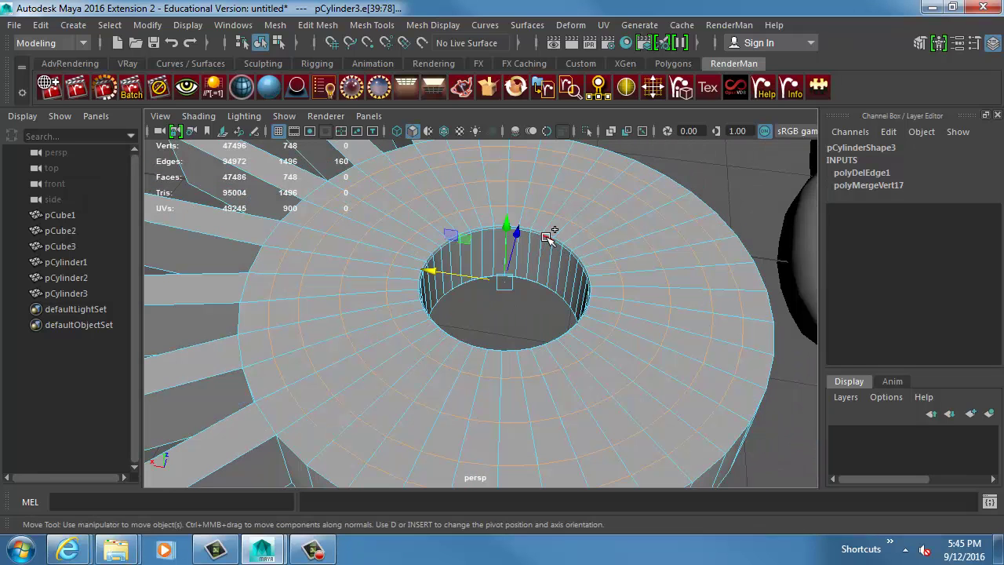
Add the concentric edge loops on the disc's underside to the selection and delete all selected loops together with their vertices.
alt+drag(549, 238, 520, 258)
shift+double_click(483, 172)
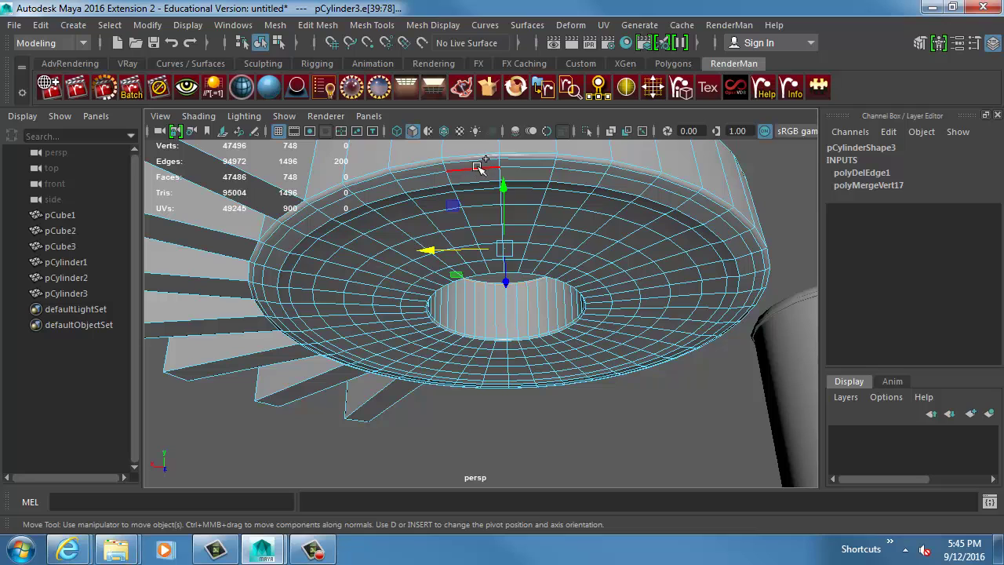
shift+double_click(474, 179)
shift+double_click(482, 193)
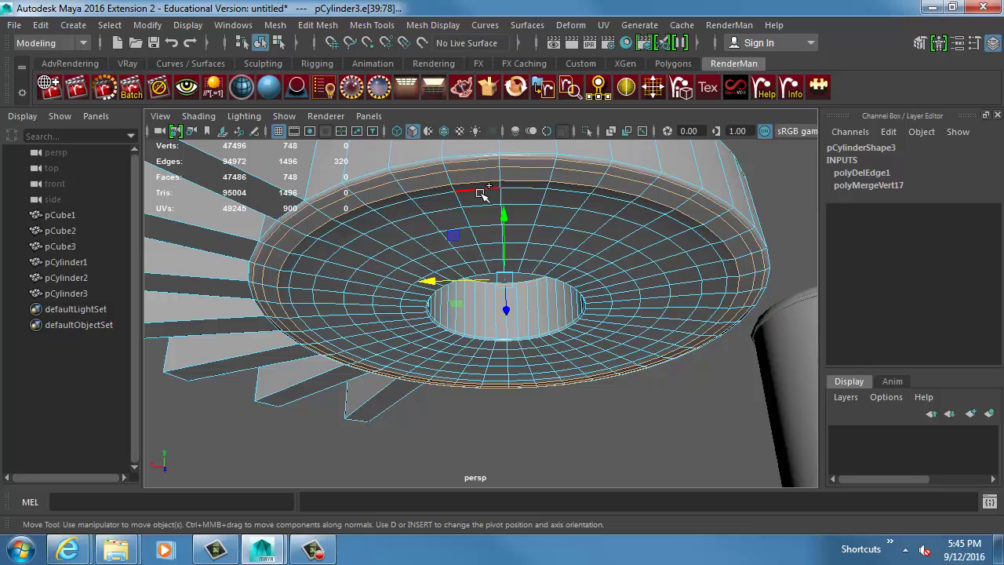
shift+double_click(481, 194)
shift+double_click(488, 225)
shift+double_click(494, 241)
shift+double_click(494, 259)
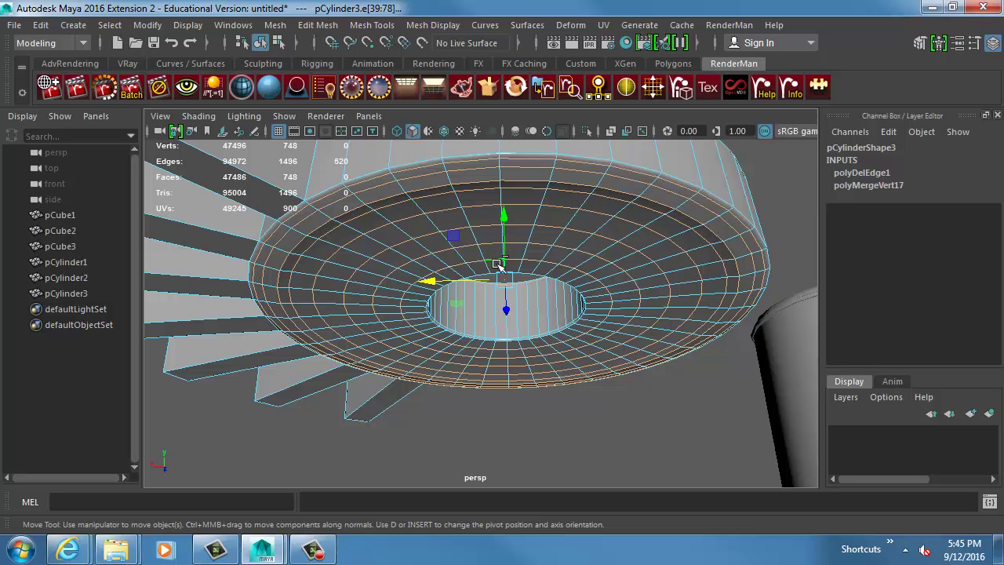
alt+right_drag(494, 329, 727, 377)
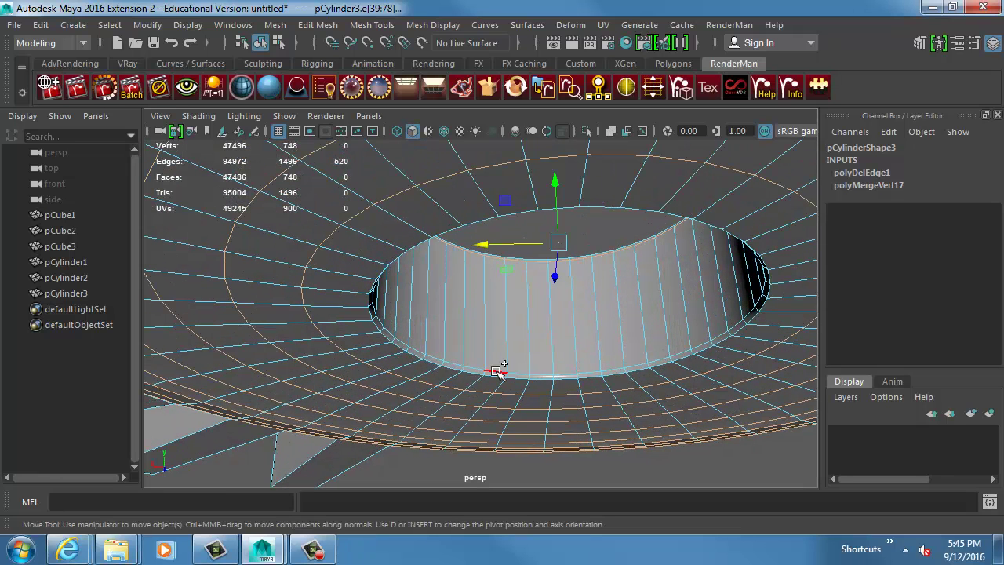
key(Delete)
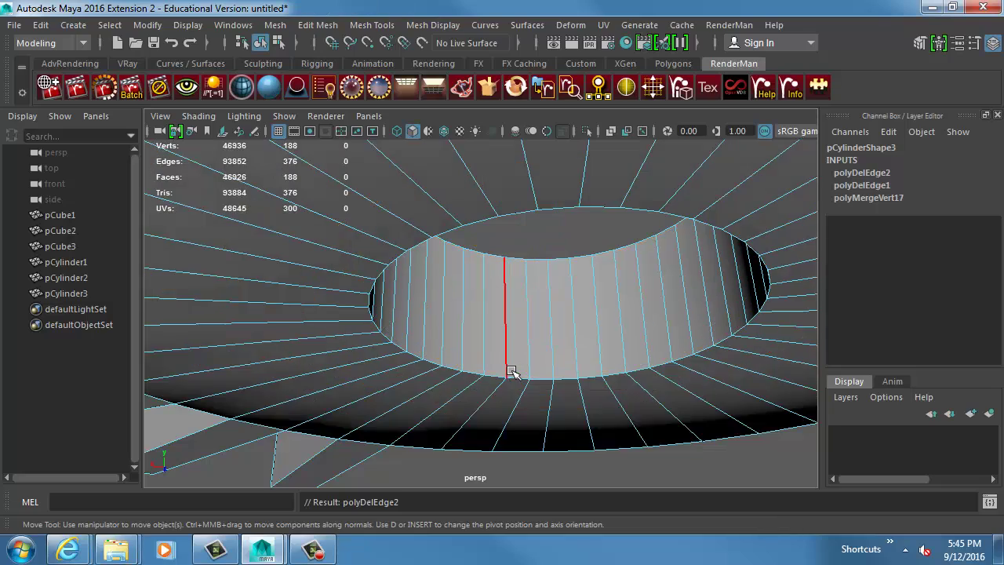
Select the disc's upper outer rim, adding the short rim segments between the fins one by one.
alt+drag(511, 369, 439, 337)
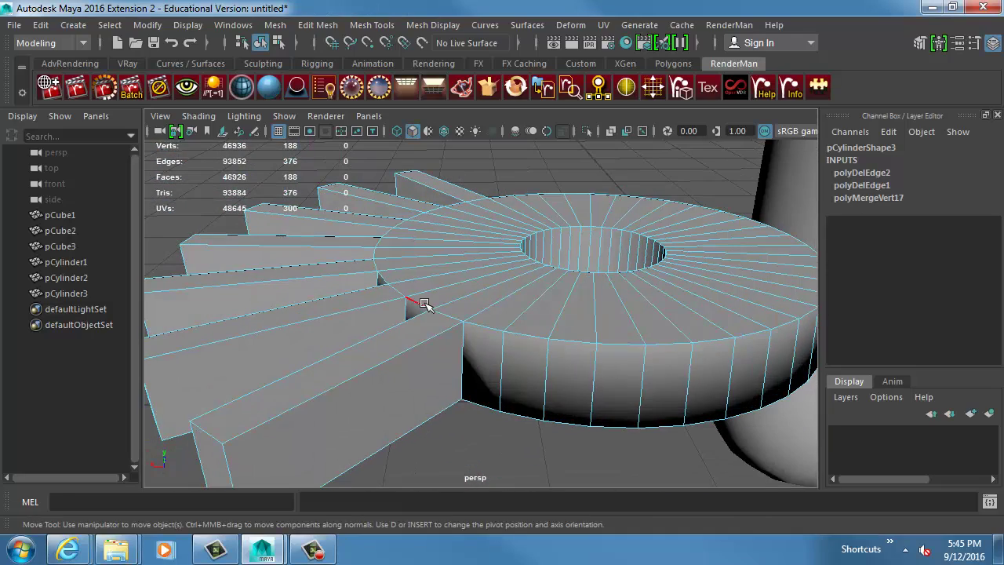
double_click(477, 326)
alt+middle_drag(475, 337, 479, 335)
alt+drag(479, 336, 465, 306)
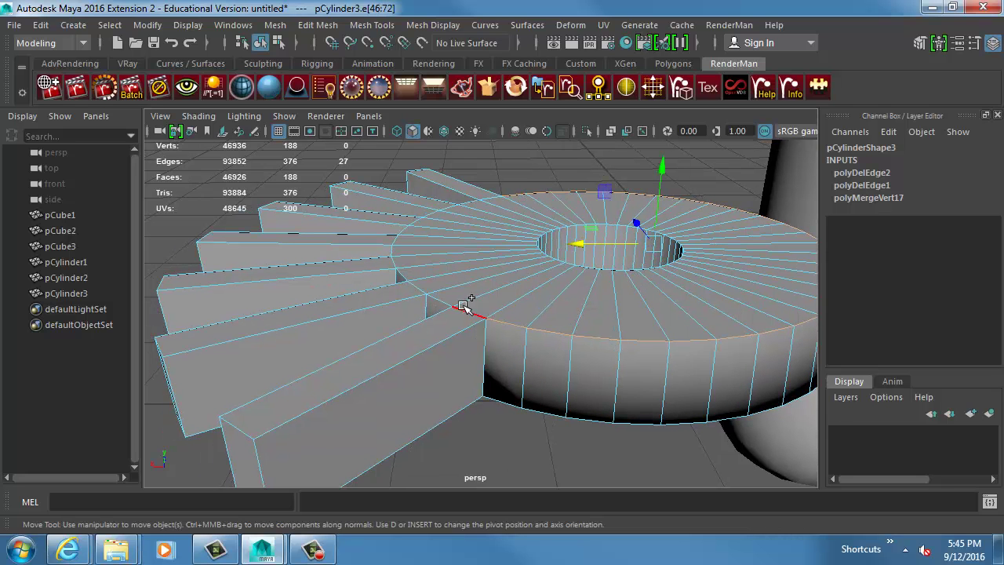
shift+click(446, 302)
shift+click(403, 275)
alt+drag(403, 275, 472, 312)
shift+click(461, 305)
shift+click(397, 292)
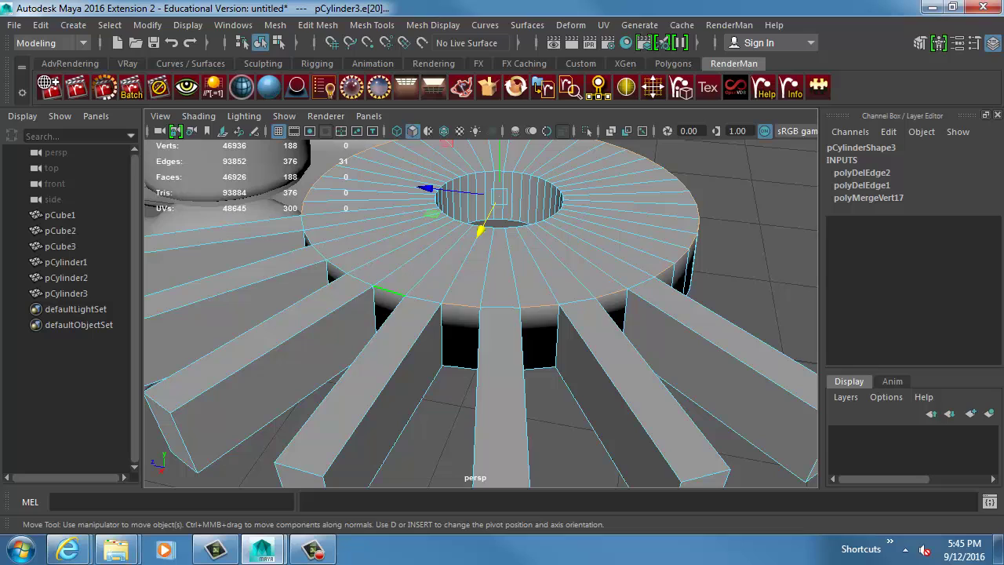
shift+click(340, 266)
shift+click(331, 290)
Add the fins' outline edges and the remaining outer rim segments of the disc to the edge selection.
alt+drag(332, 289, 482, 325)
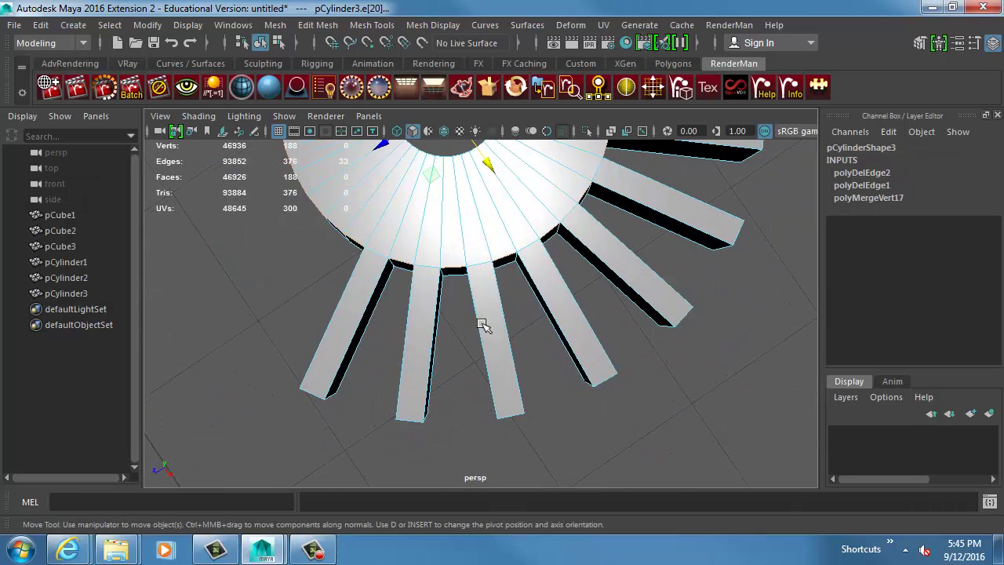
shift+drag(266, 313, 352, 309)
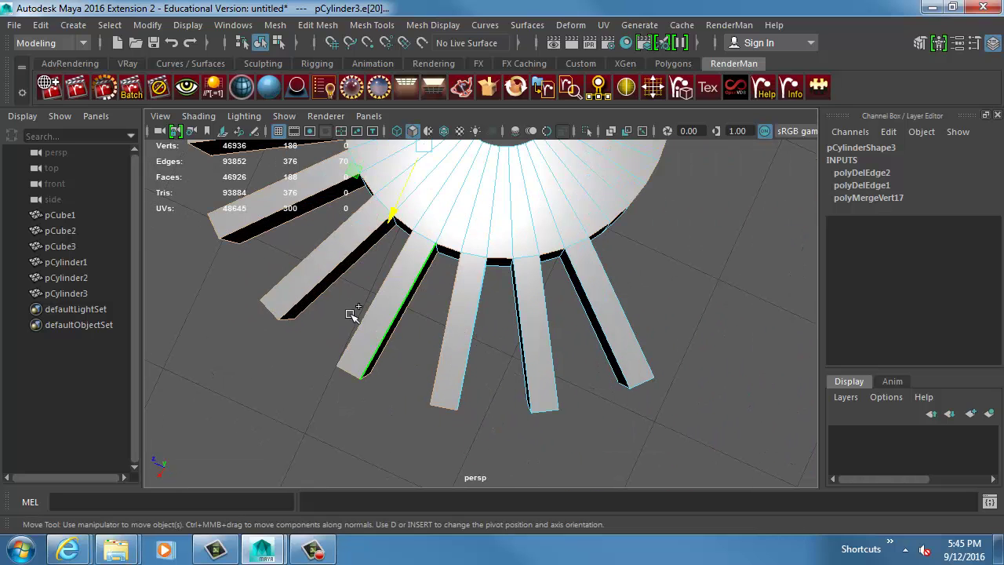
alt+drag(720, 444, 651, 258)
shift+double_click(614, 351)
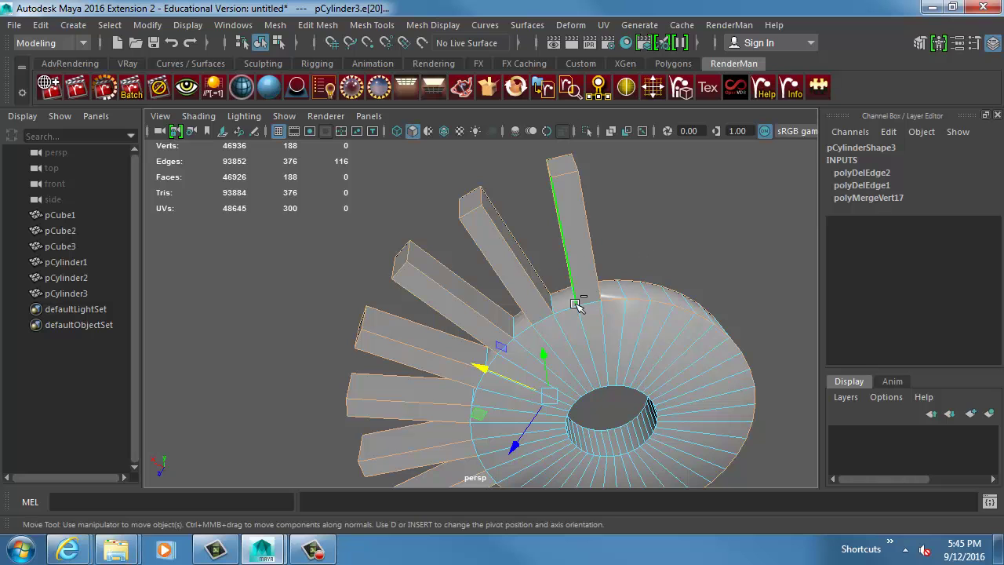
shift+click(498, 362)
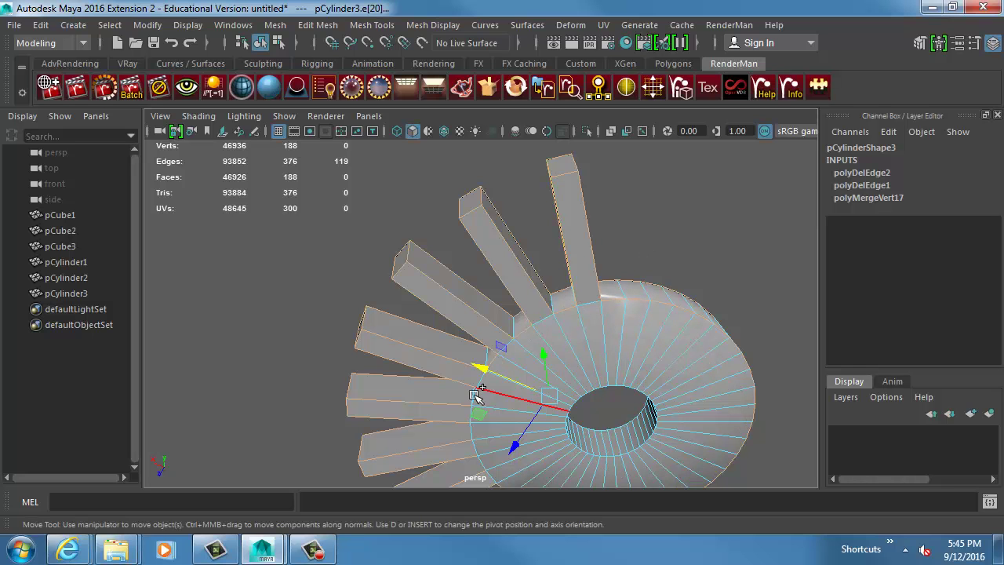
alt+drag(596, 412, 399, 359)
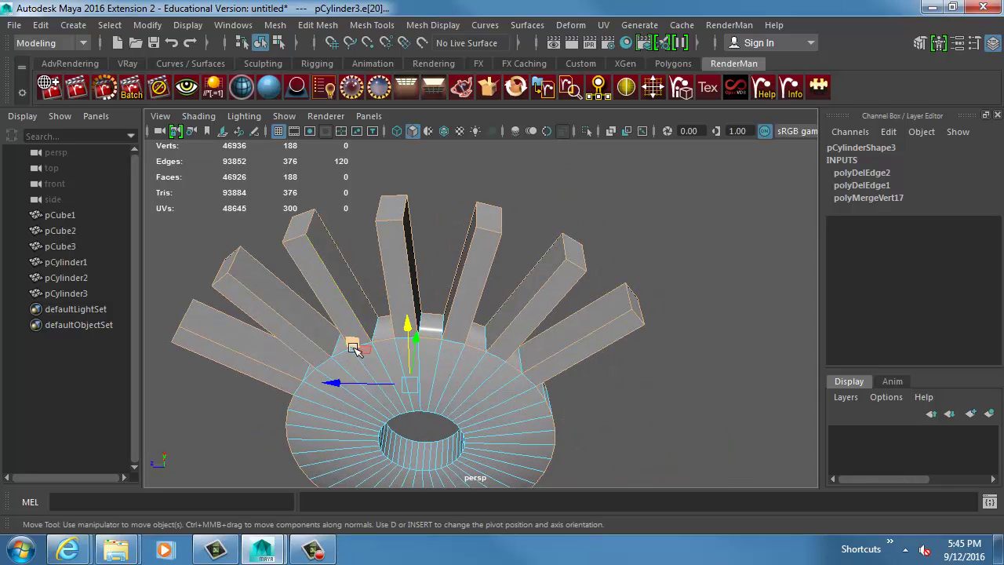
shift+click(313, 369)
alt+drag(280, 381, 431, 406)
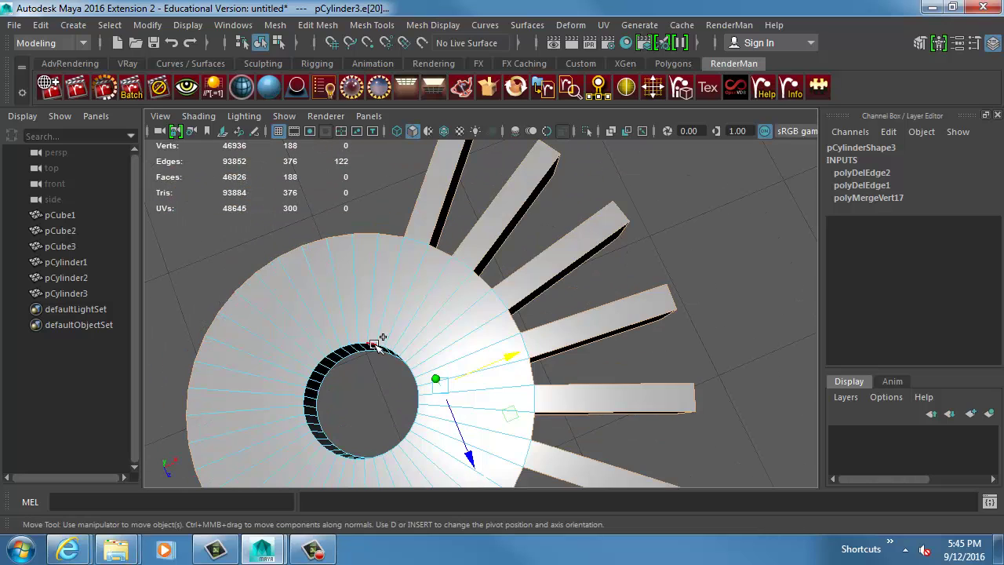
Add both rim loops of the centre hole to the selection and bevel the selected edges.
alt+drag(375, 343, 432, 278)
alt+right_drag(432, 278, 656, 280)
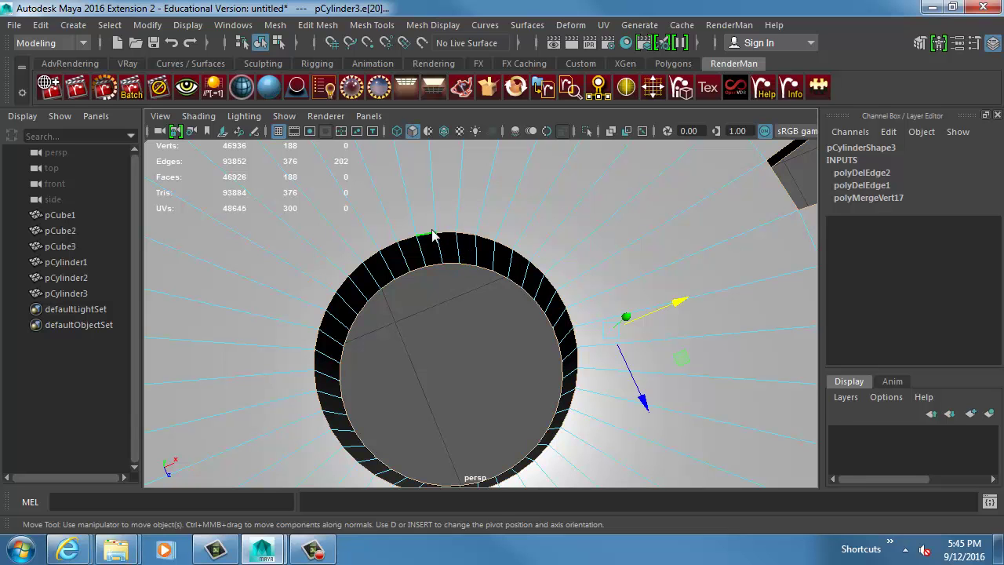
shift+right_drag(432, 235, 498, 228)
alt+right_drag(649, 336, 579, 326)
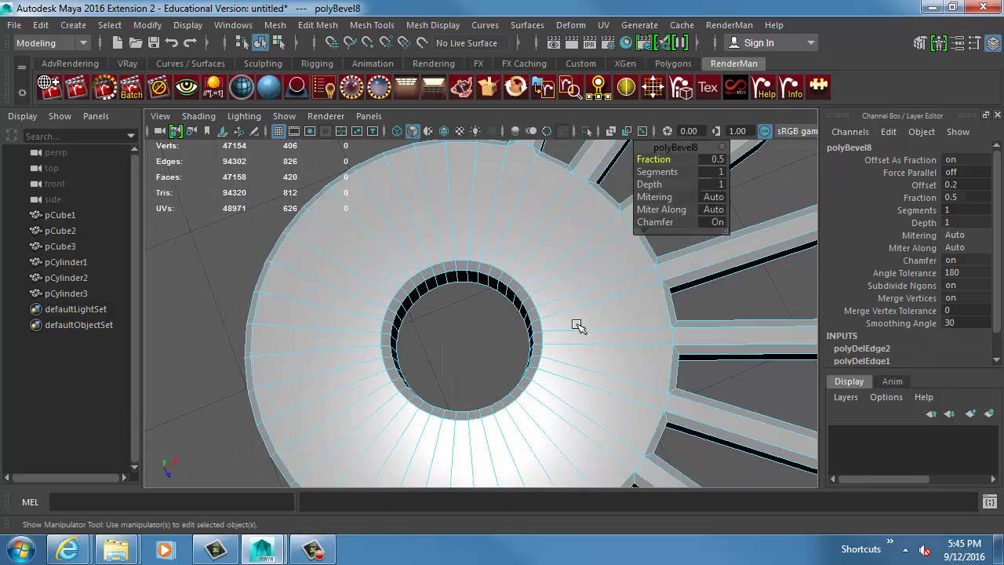
Give the bevel 3 segments and try a fraction of 0.2, settling on 0.1.
alt+drag(578, 326, 627, 247)
click(717, 159)
text(.2)
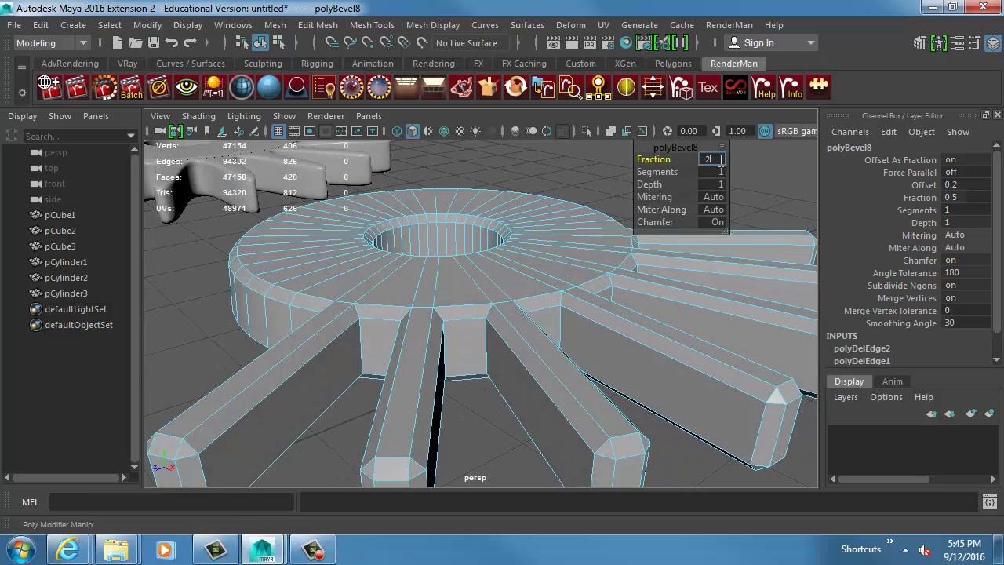
key(Return)
click(714, 171)
text(3)
key(Return)
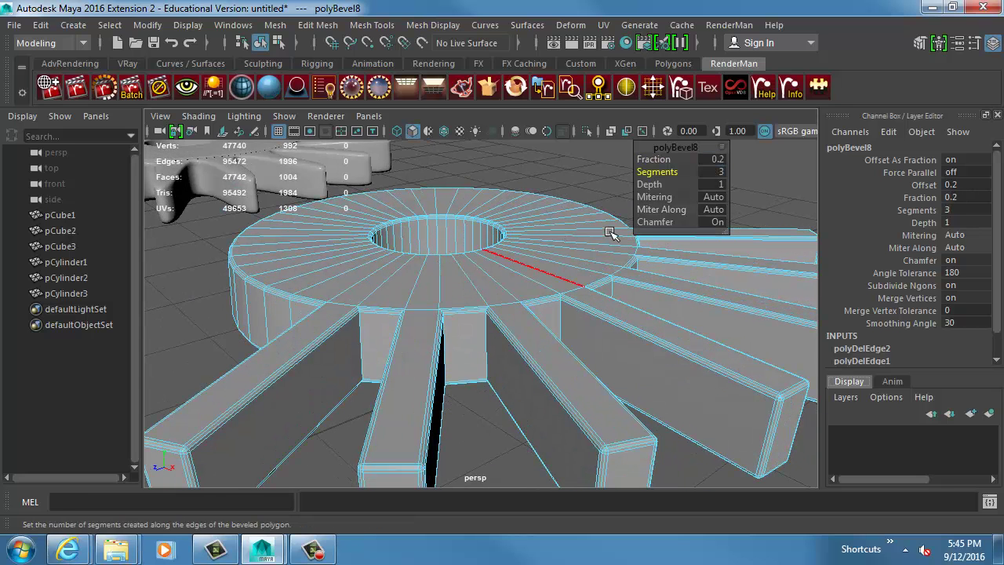
click(714, 160)
text(.1)
key(Return)
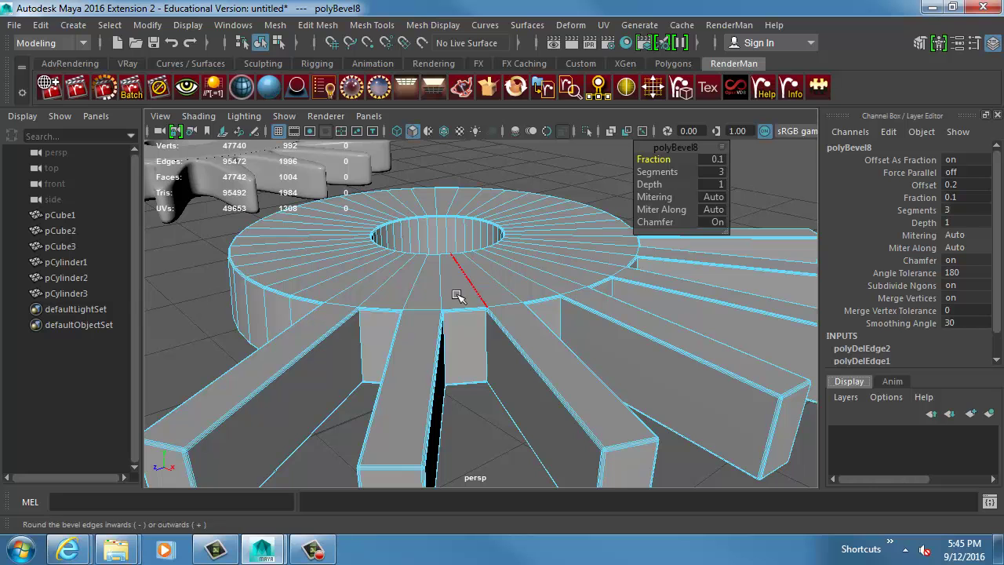
Examine the bevelled mesh in smooth preview and compare the fin roots with the unsmoothed display.
key(F8)
key(3)
click(651, 206)
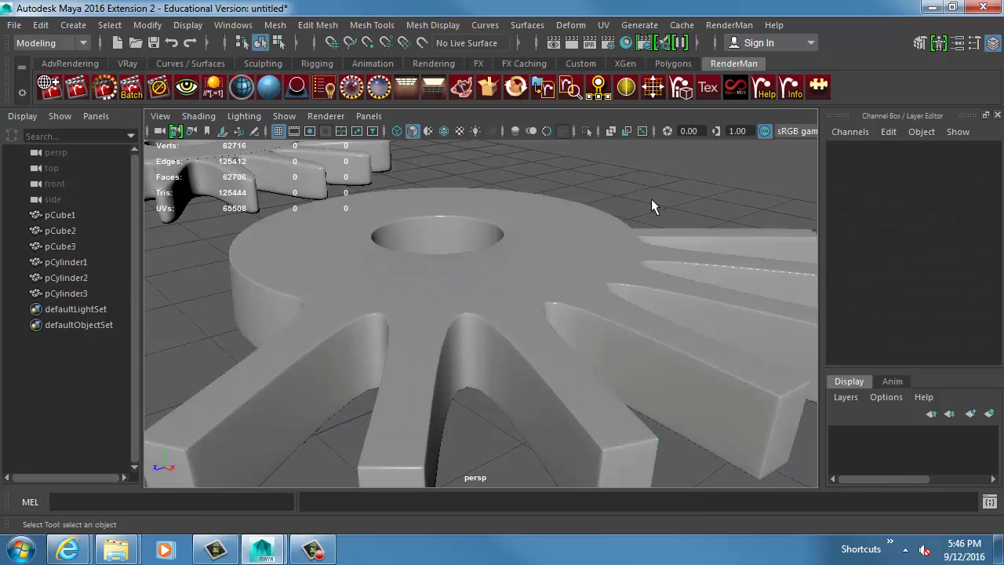
alt+drag(652, 201, 688, 211)
scroll(598, 313, up, 5)
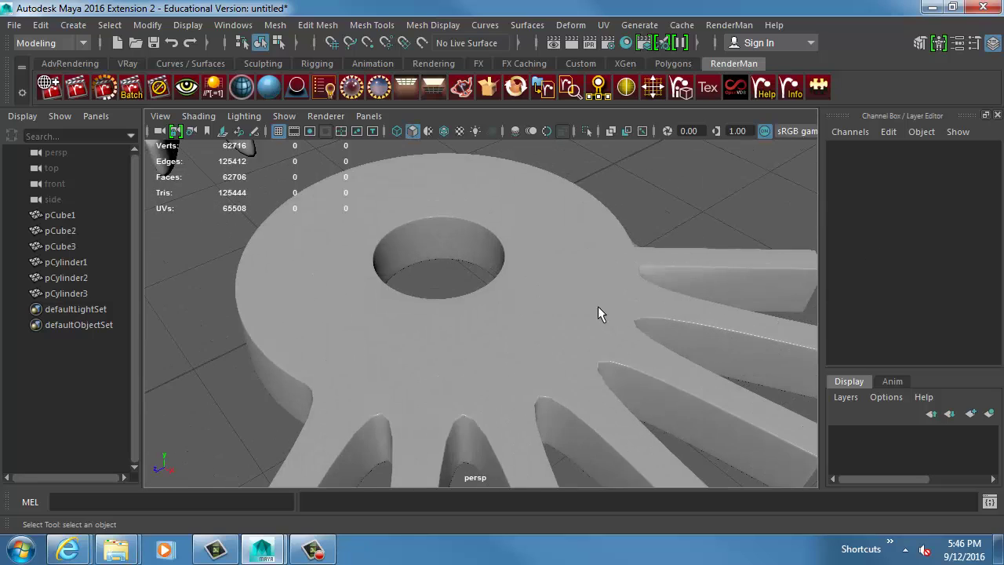
alt+drag(599, 313, 610, 254)
click(531, 310)
alt+drag(531, 309, 561, 306)
key(3)
key(1)
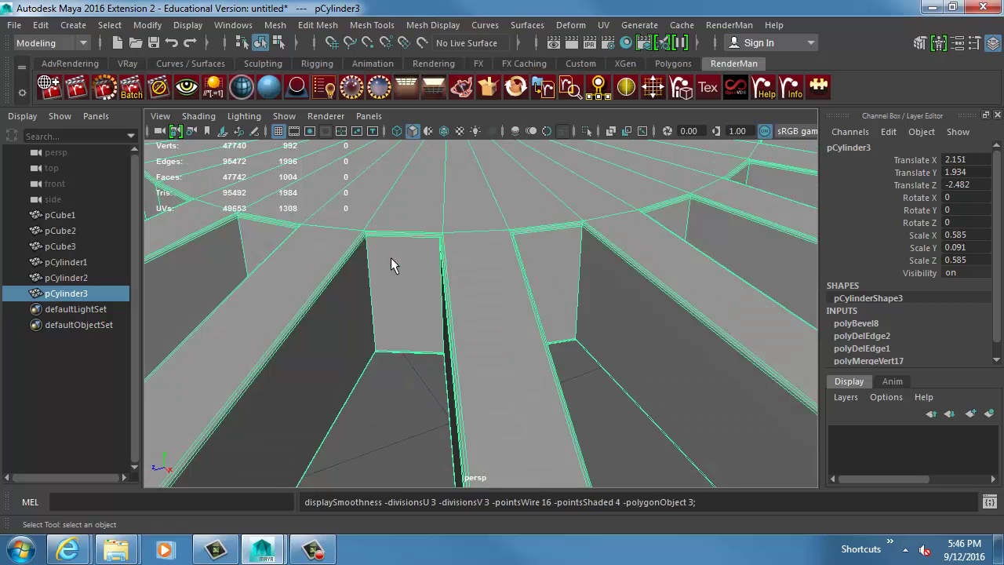
key(3)
key(1)
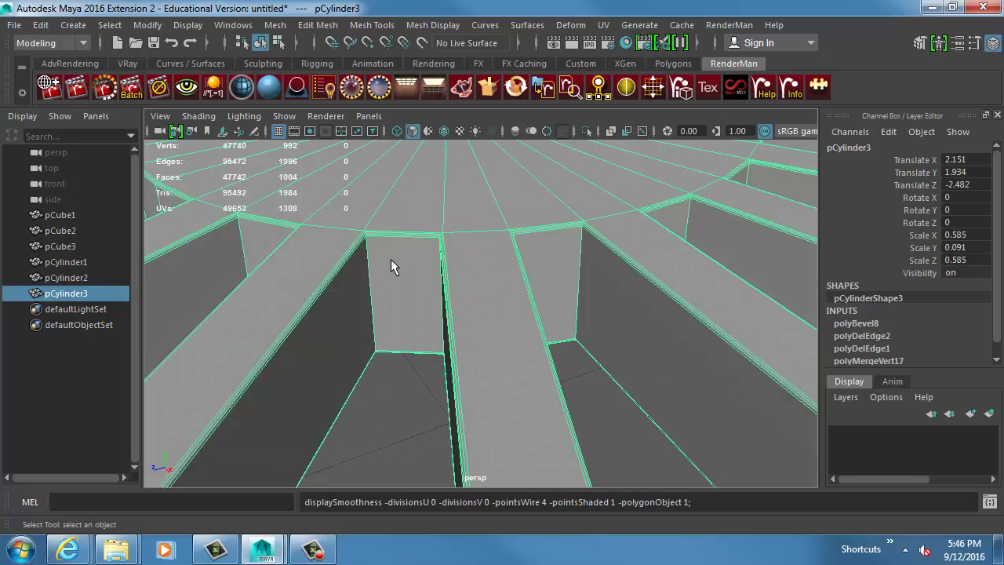
Undo the smoothing previews and the entire edge bevel on the duplicate.
key(ctrl+z)
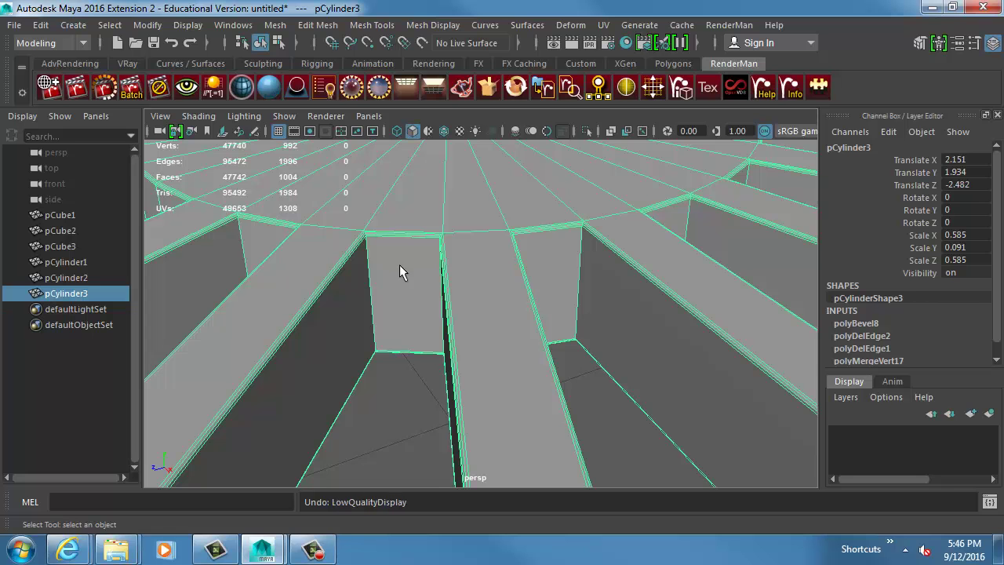
key(ctrl+z)
key(ctrl+z)
key(ctrl+z)
key(ctrl+z)
key(ctrl+z)
key(ctrl+z)
key(ctrl+z)
key(ctrl+z)
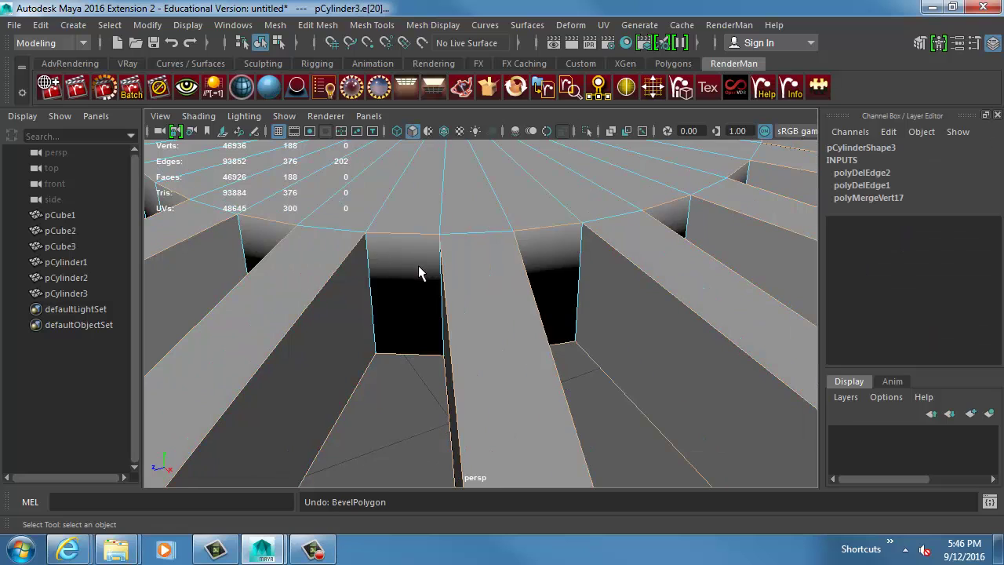
key(ctrl+z)
Insert an edge loop around each of three neighbouring fins, close to where they meet the disc.
alt+drag(489, 285, 419, 287)
right_drag(419, 288, 454, 263)
alt+middle_drag(403, 318, 538, 302)
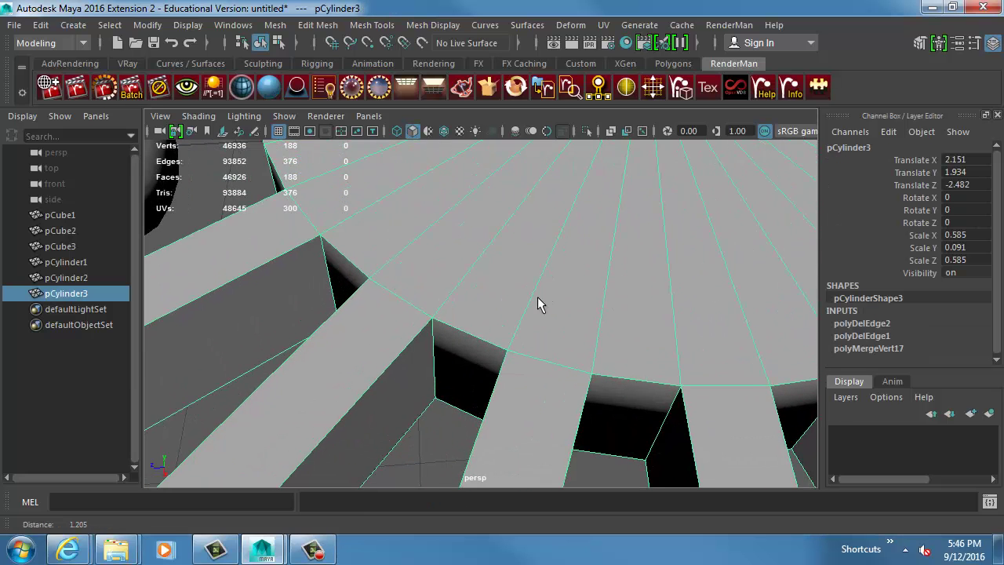
alt+drag(538, 303, 385, 228)
shift+right_drag(368, 183, 310, 207)
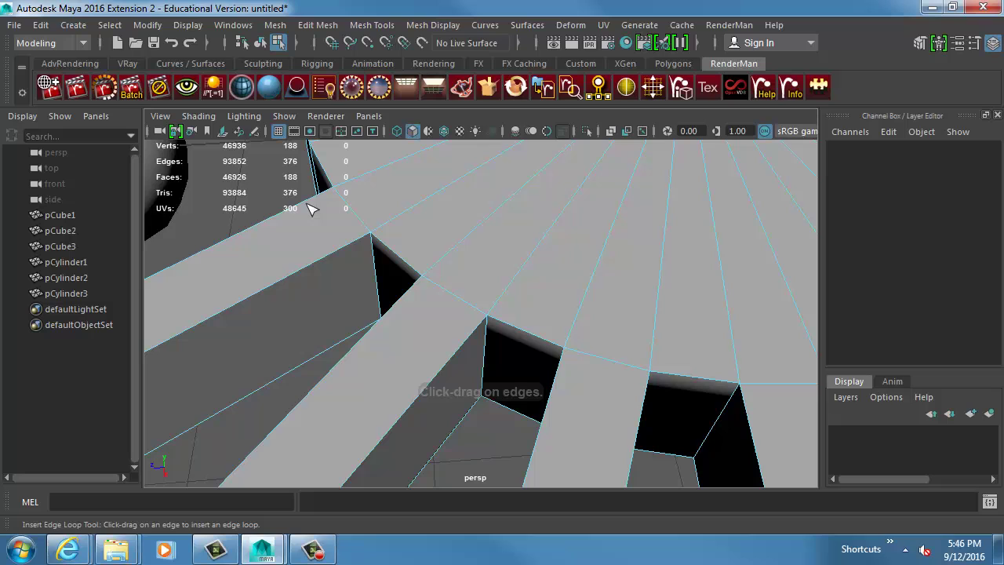
click(363, 246)
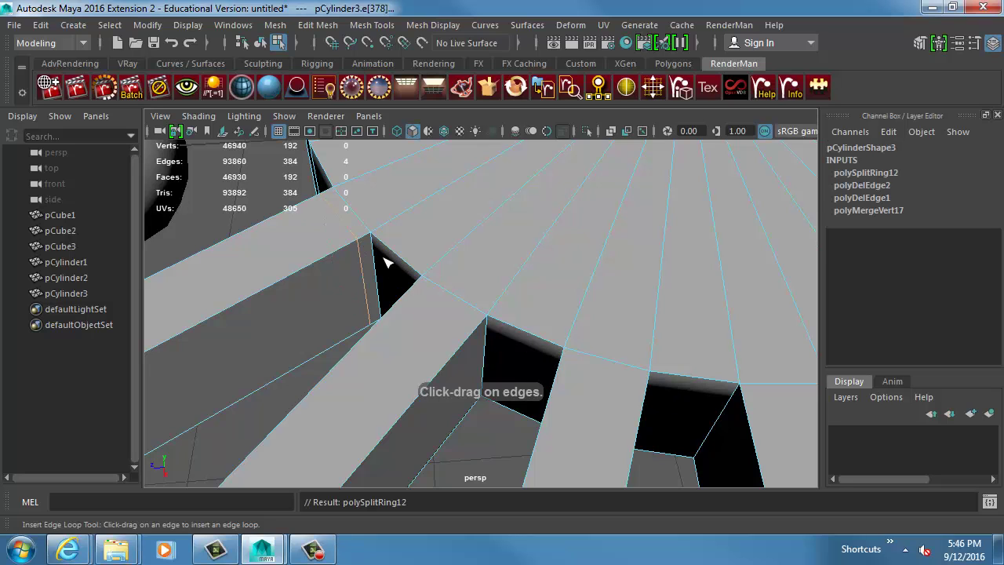
click(420, 291)
click(565, 359)
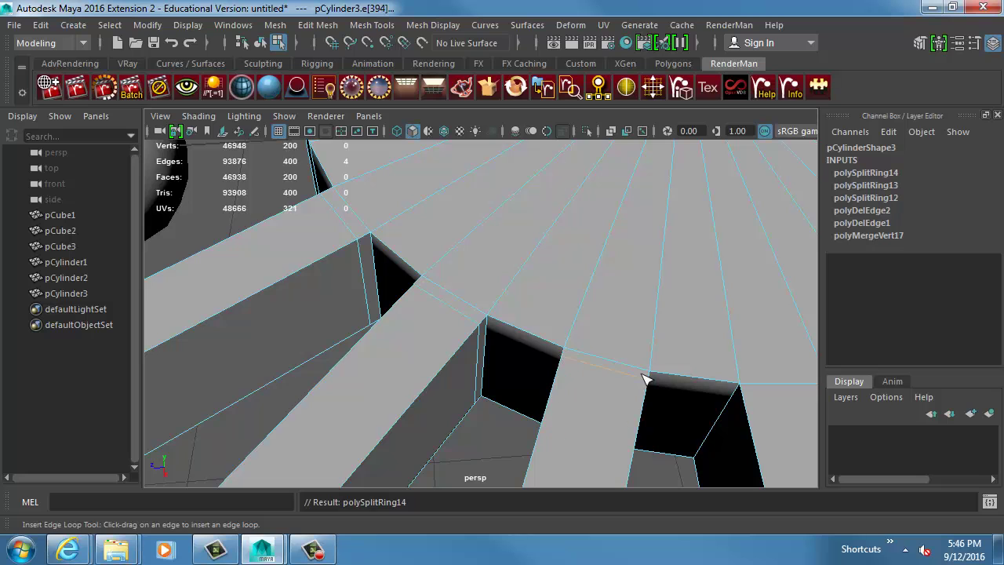
Insert matching edge loops around the next four fins near their roots and leave the Insert Edge Loop tool.
alt+drag(565, 360, 509, 334)
drag(683, 314, 683, 313)
alt+middle_drag(650, 328, 574, 341)
drag(588, 310, 584, 305)
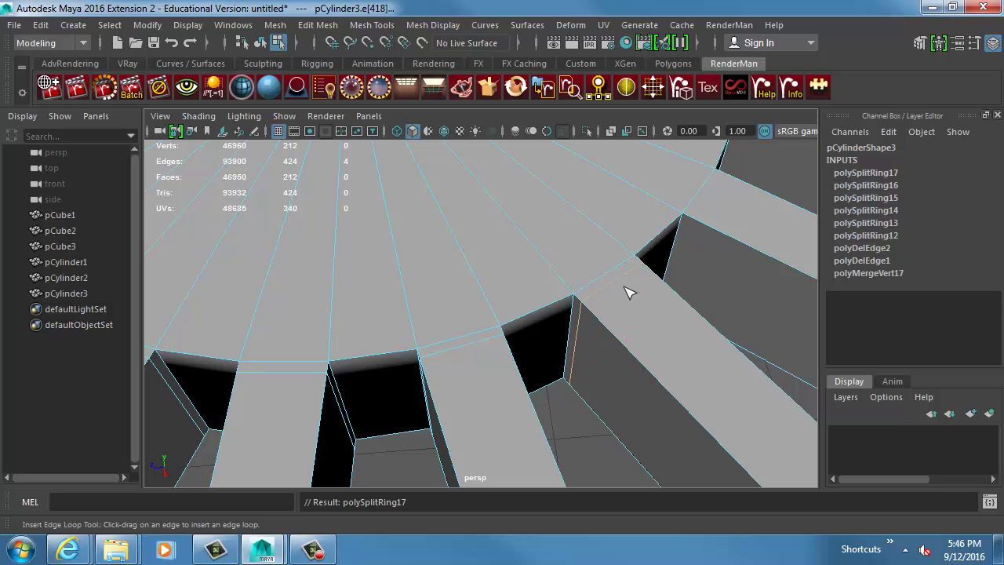
drag(701, 231, 694, 228)
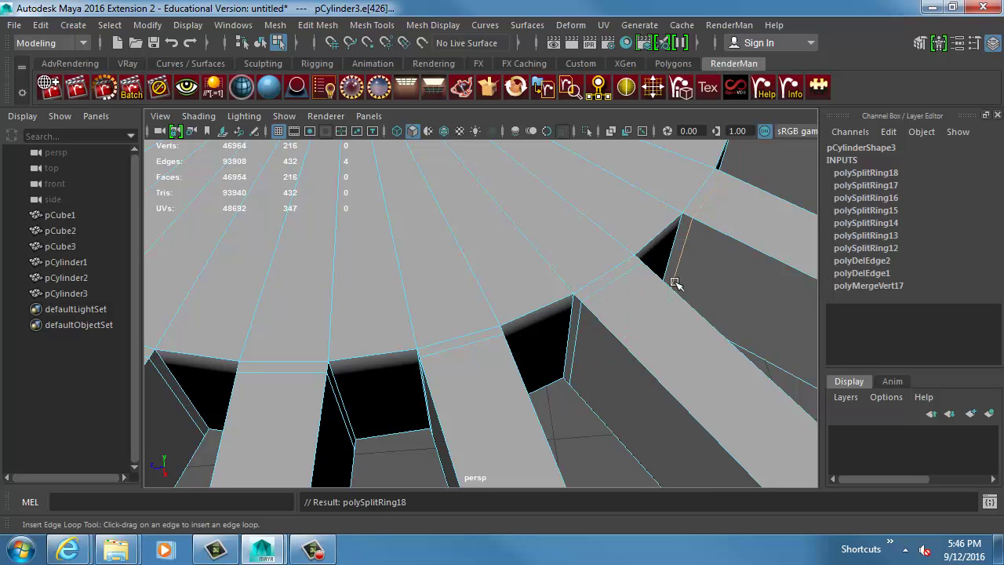
key(w)
alt+drag(675, 280, 407, 271)
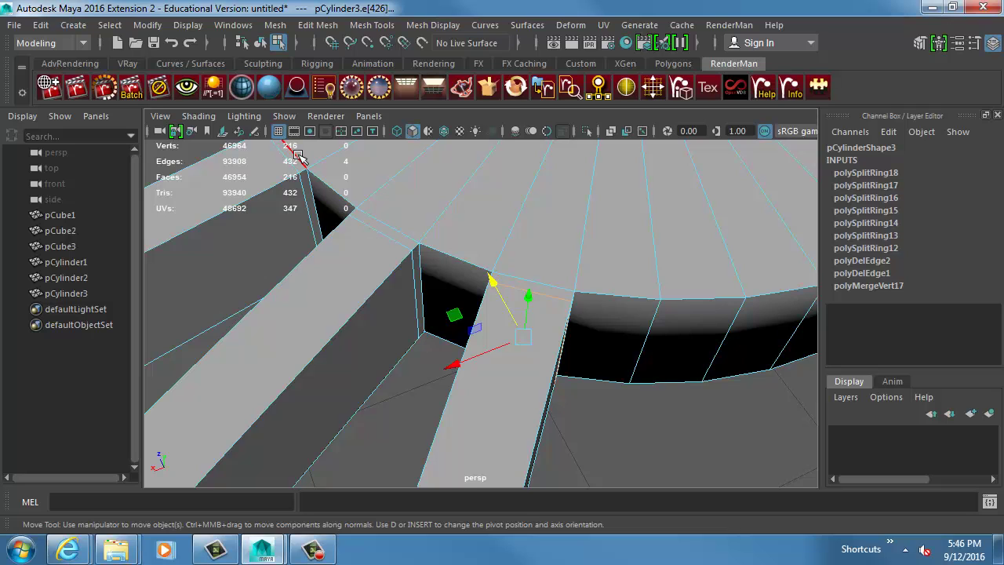
Undo the misplaced edge loop and insert it again around the end fin beside the finless part of the rim.
key(ctrl+z)
key(ctrl+z)
key(g)
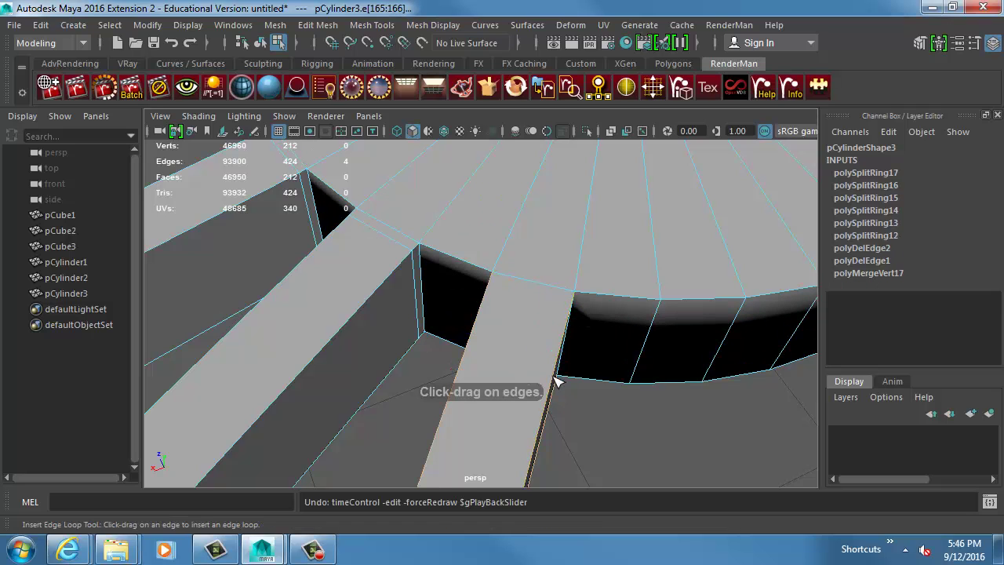
click(554, 377)
alt+drag(554, 404, 472, 346)
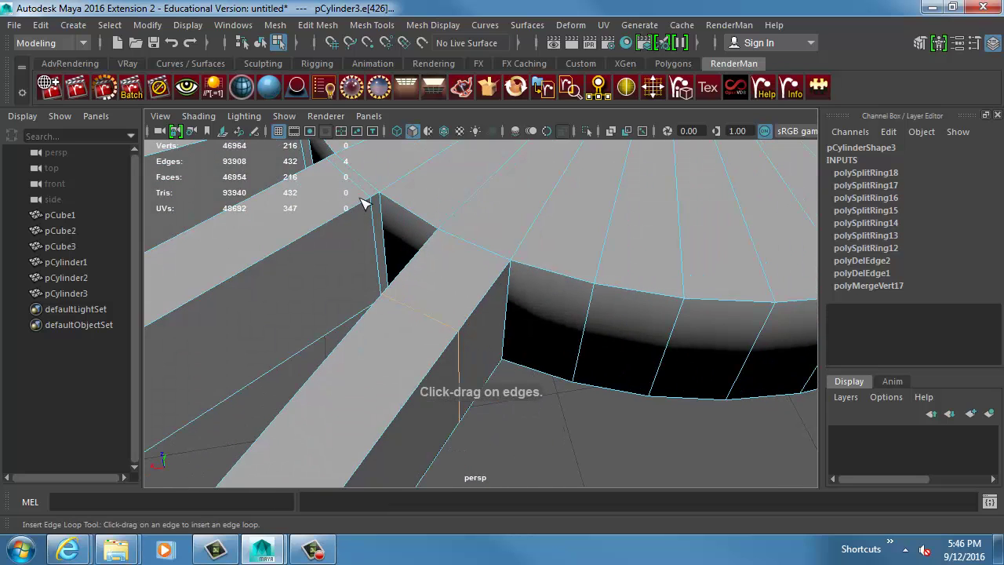
key(w)
Set the weight of both the polySplitRing12 and polySplitRing13 edge loops to 0.05.
click(894, 248)
click(963, 259)
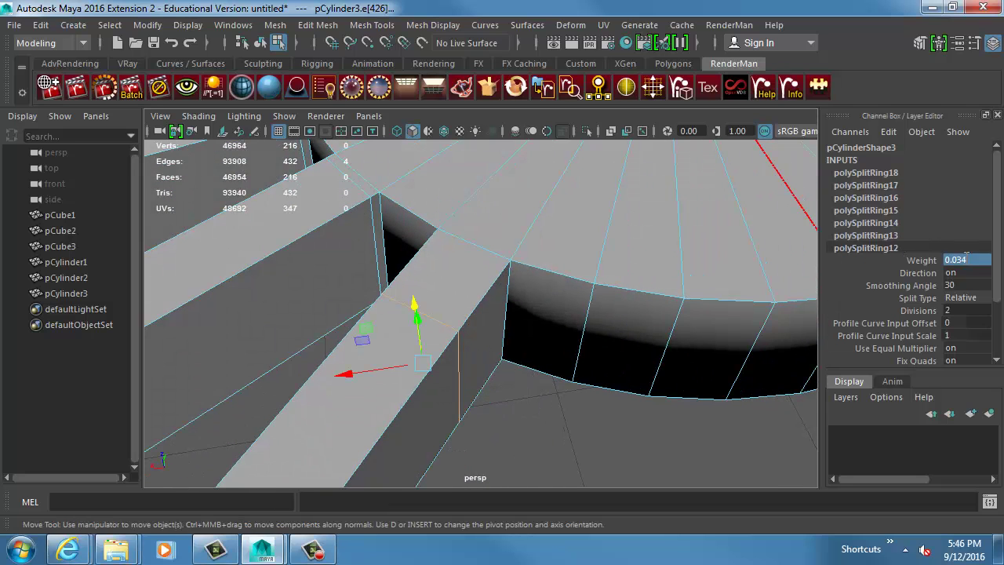
text(.05)
key(Return)
click(914, 234)
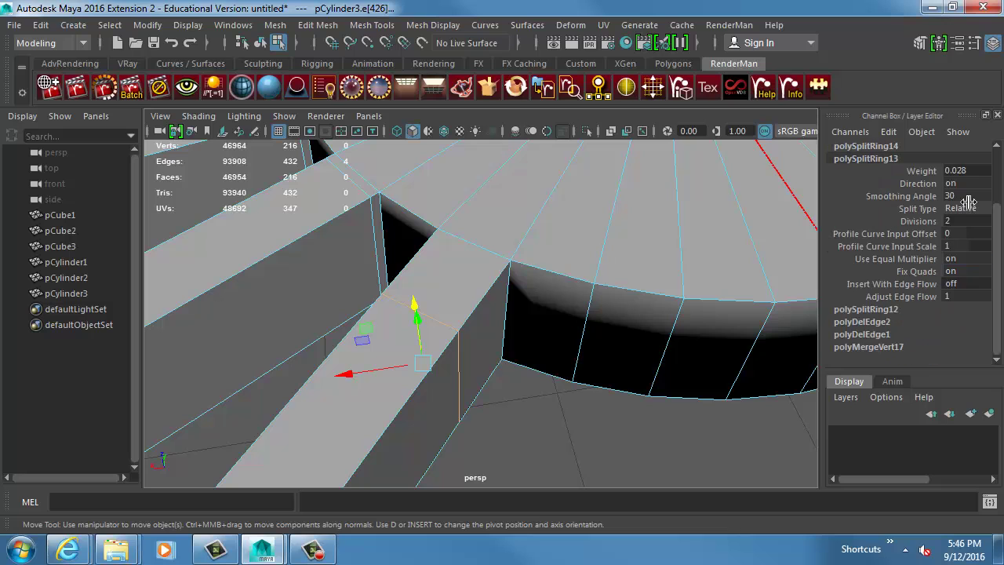
click(964, 172)
text(.05)
key(Return)
scroll(917, 189, up, 2)
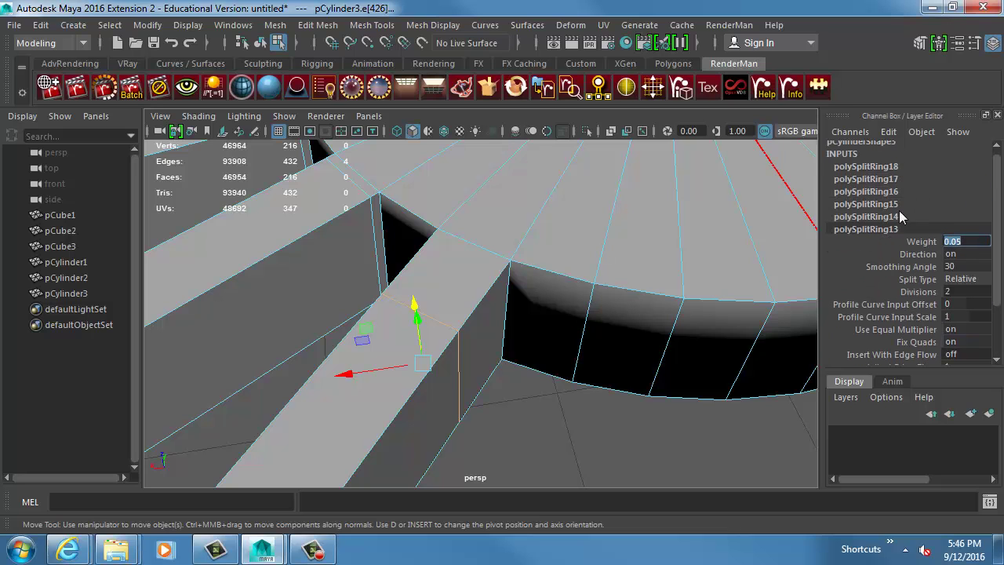
Set the weight of the polySplitRing18 edge loop to 0.95.
click(900, 213)
scroll(886, 185, up, 2)
click(884, 179)
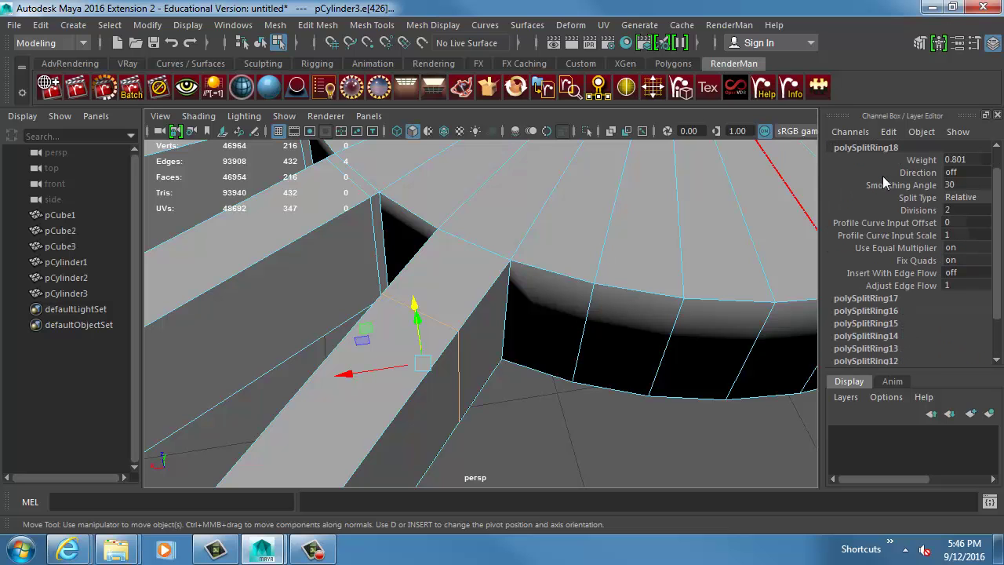
click(960, 161)
text(.25)
key(Return)
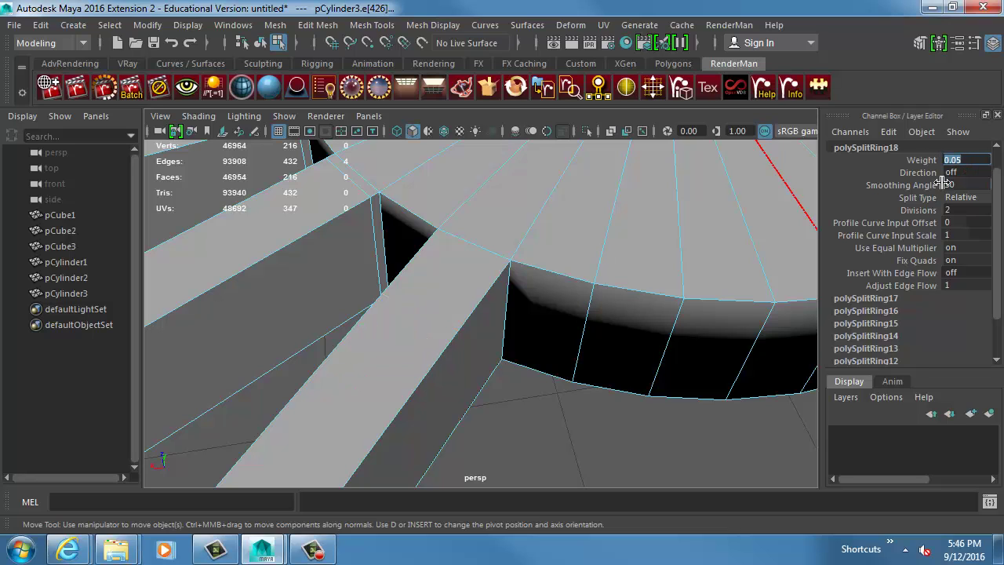
alt+right_drag(578, 350, 410, 348)
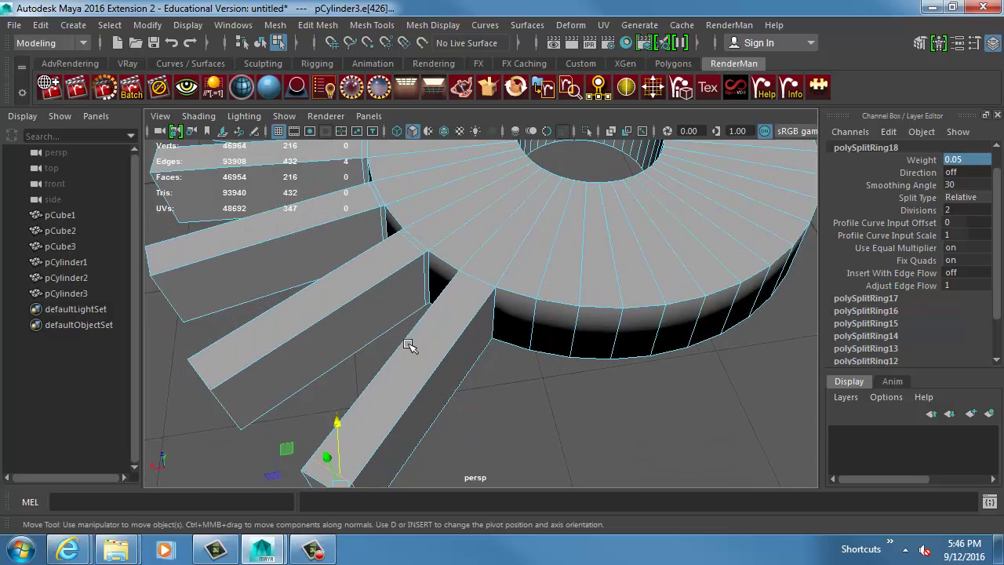
alt+middle_drag(411, 348, 432, 282)
alt+right_drag(433, 282, 459, 280)
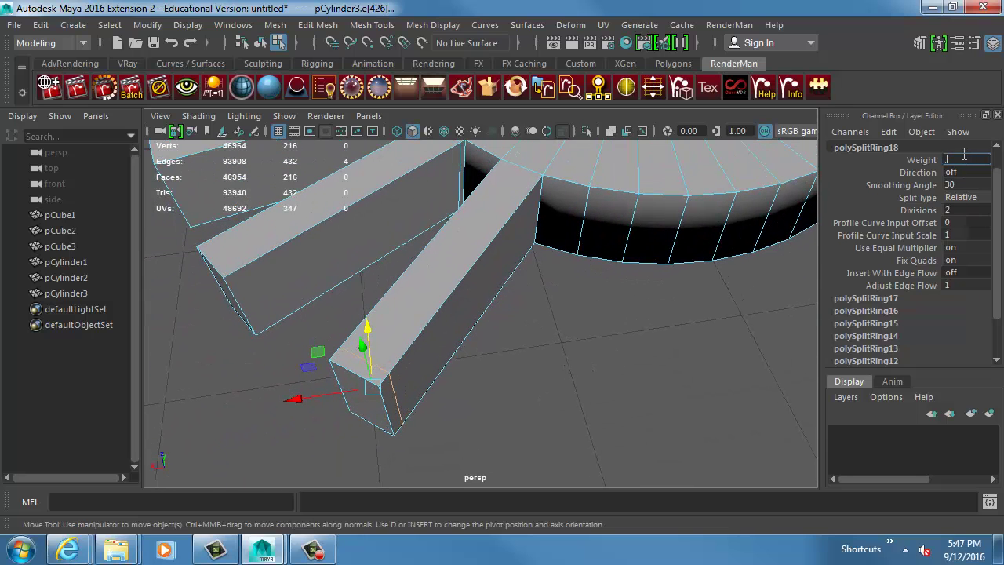
text(.95)
key(Return)
Set the polySplitRing17 loop's weight to 0.05 and match the weights of polySplitRing16, polySplitRing15 and polySplitRing14 to it.
click(886, 299)
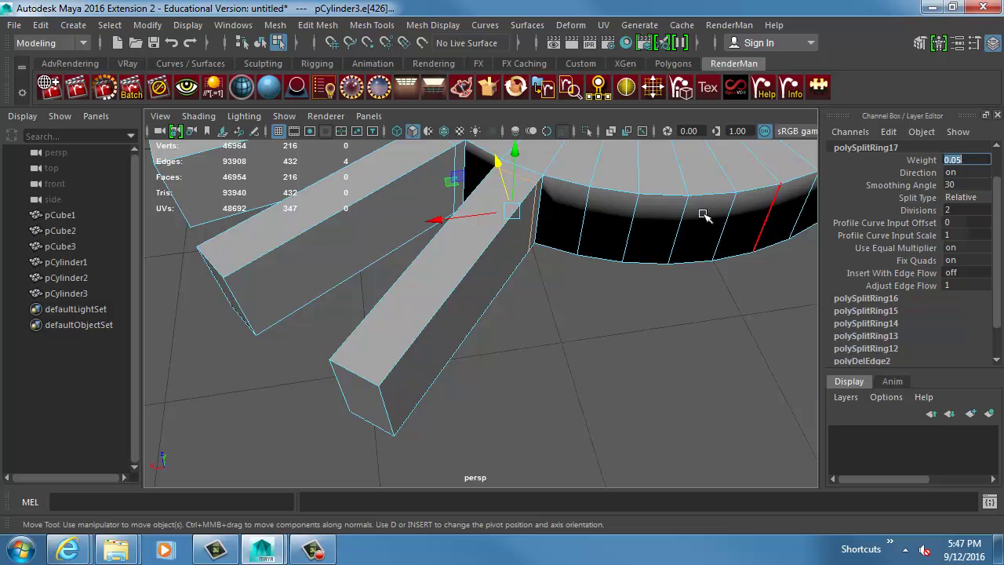
alt+middle_drag(732, 224, 720, 244)
click(878, 298)
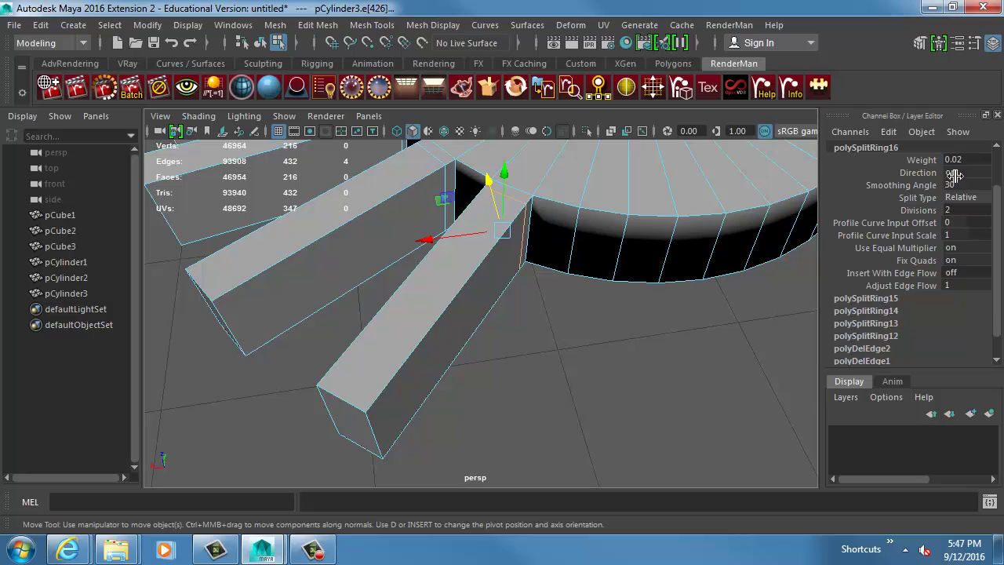
double_click(970, 160)
click(897, 298)
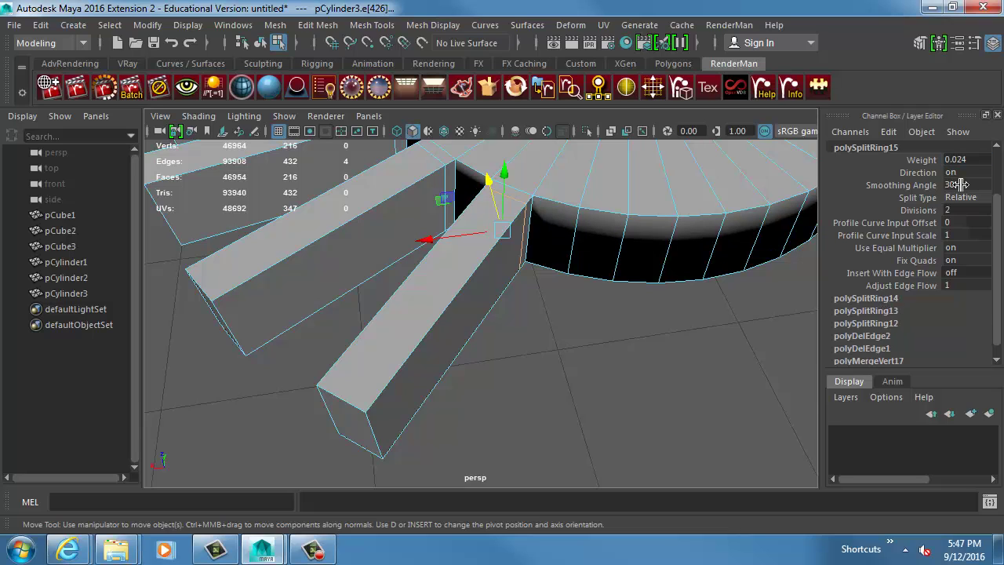
click(894, 298)
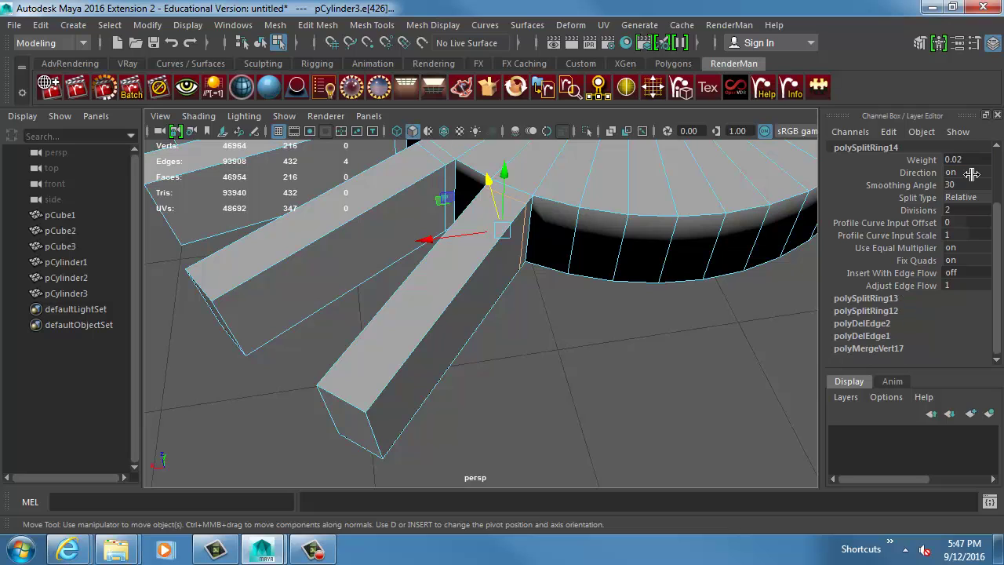
click(898, 299)
Select the upper and lower outer rim edges along the finless part of the disc.
alt+drag(399, 240, 552, 364)
alt+middle_drag(552, 364, 445, 369)
scroll(444, 369, down, 4)
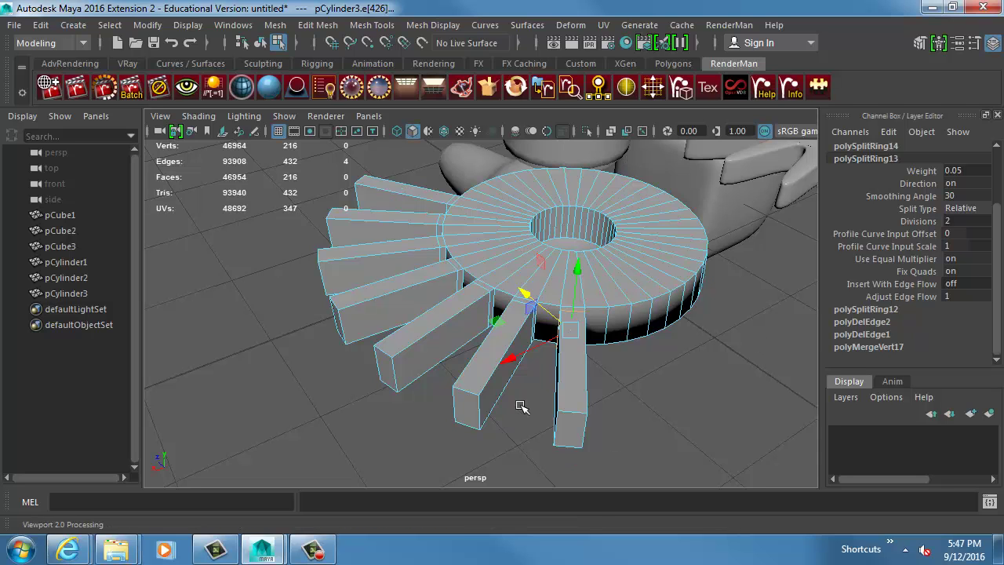
alt+drag(526, 408, 421, 369)
double_click(570, 363)
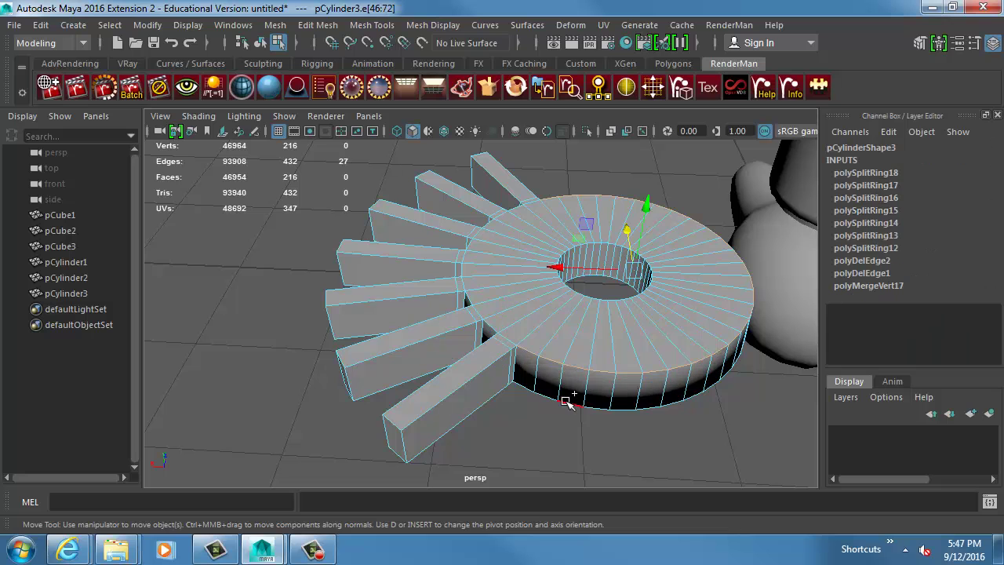
Add the short upper and lower rim edges in the first gaps between neighbouring fins to the selection.
alt+drag(541, 399, 645, 315)
scroll(645, 314, up, 3)
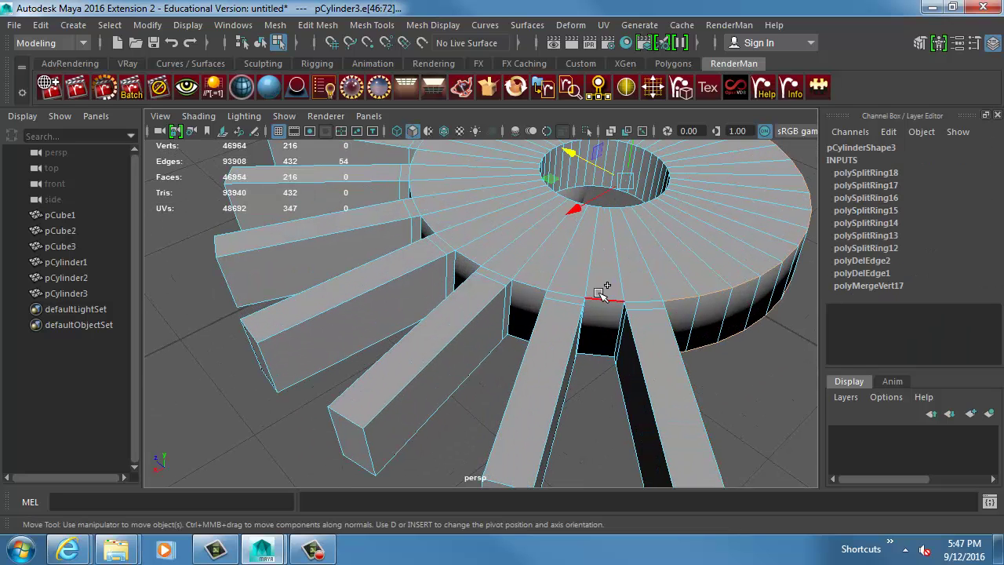
click(530, 283)
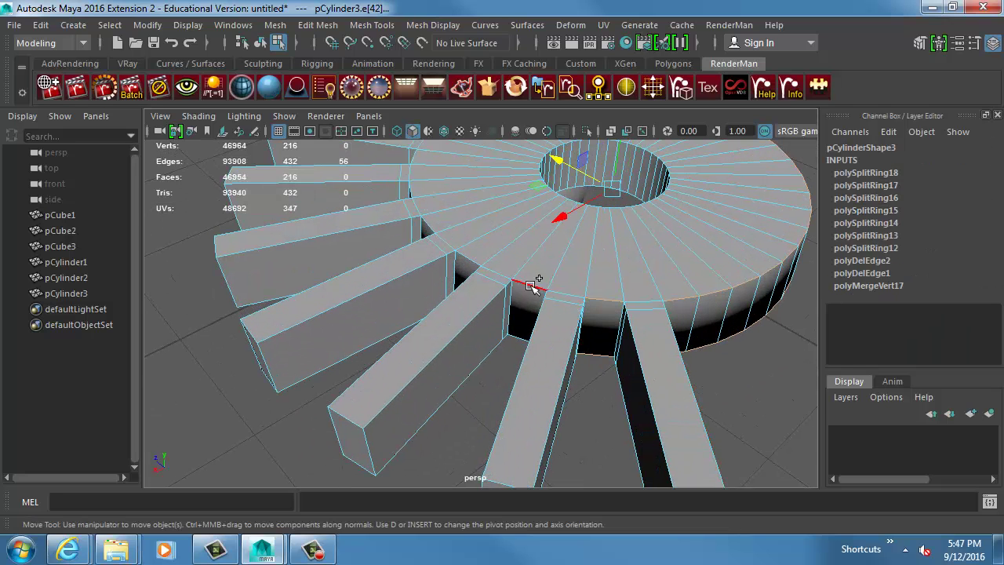
shift+click(468, 255)
alt+drag(430, 271, 468, 316)
shift+click(494, 321)
shift+click(443, 284)
shift+click(422, 321)
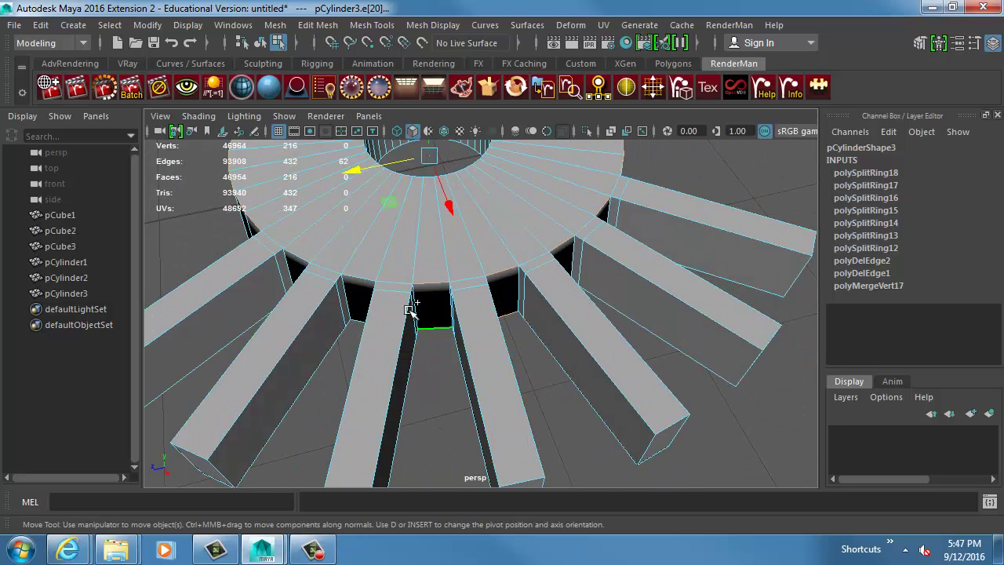
shift+click(366, 279)
shift+click(355, 320)
Extend the selection with the upper and lower rim edges in the remaining gaps between the fins.
alt+drag(340, 332, 364, 352)
alt+middle_drag(363, 353, 459, 328)
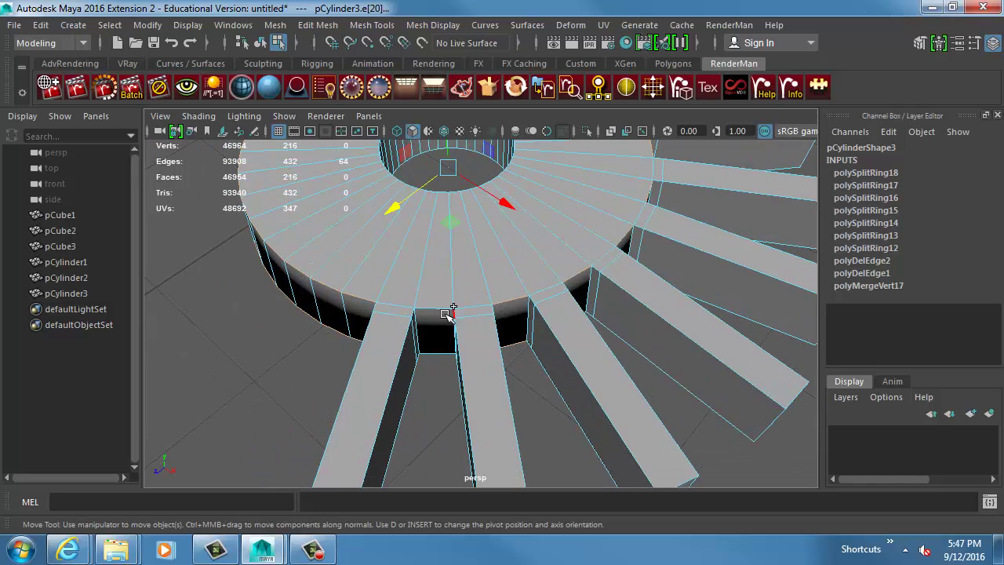
shift+click(438, 309)
shift+click(428, 340)
alt+drag(432, 352, 387, 381)
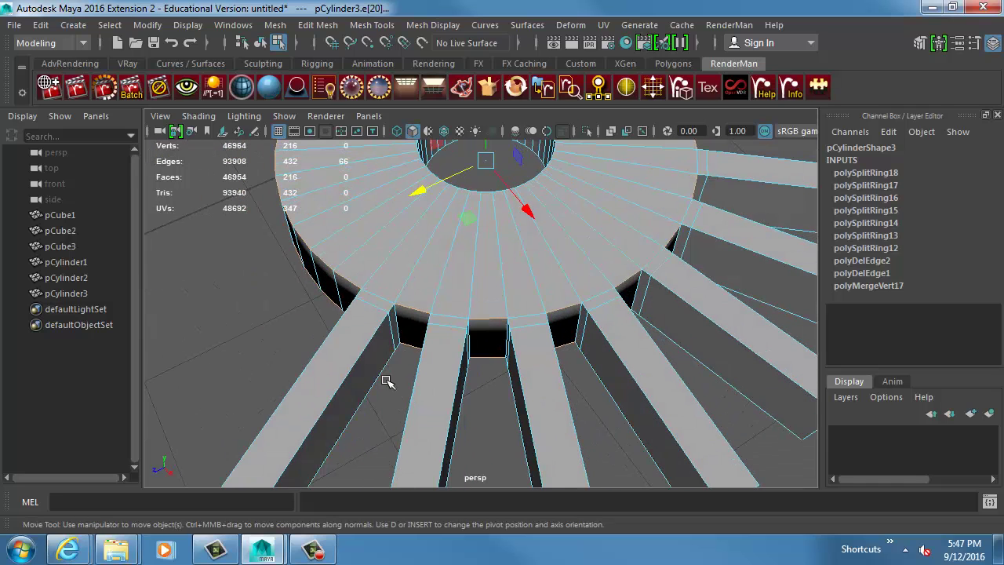
shift+click(400, 330)
shift+click(402, 307)
Add the rim edges where the fins join the disc, including those on the underside, to the selection.
alt+drag(392, 293, 526, 310)
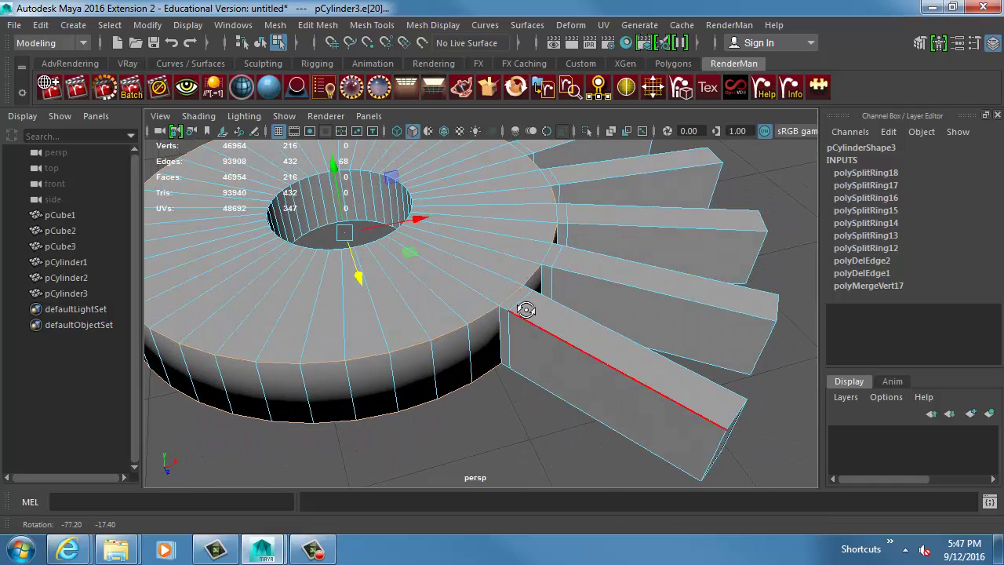
alt+drag(525, 374, 518, 250)
shift+click(506, 214)
shift+click(537, 250)
shift+click(518, 249)
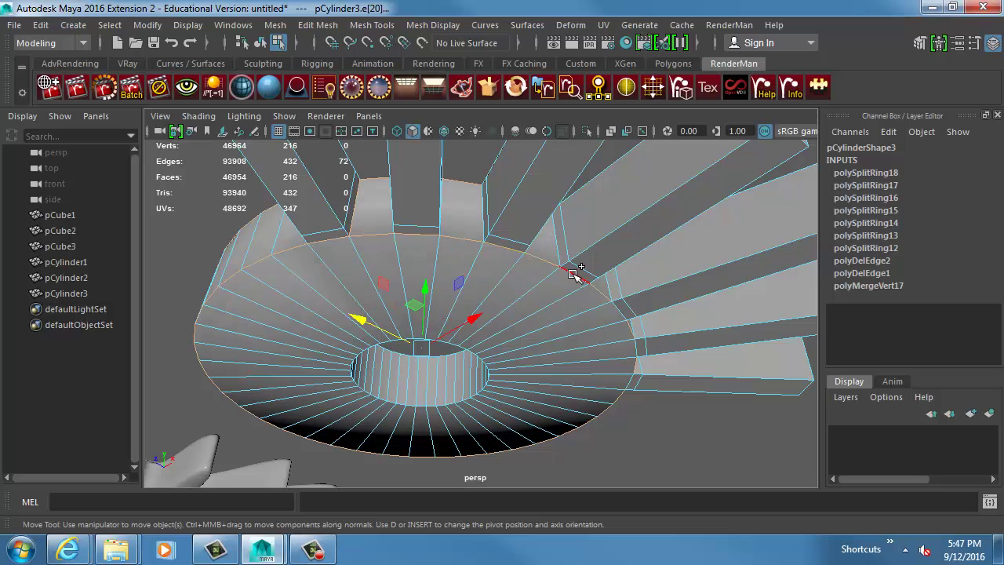
shift+click(625, 317)
alt+drag(625, 317, 544, 308)
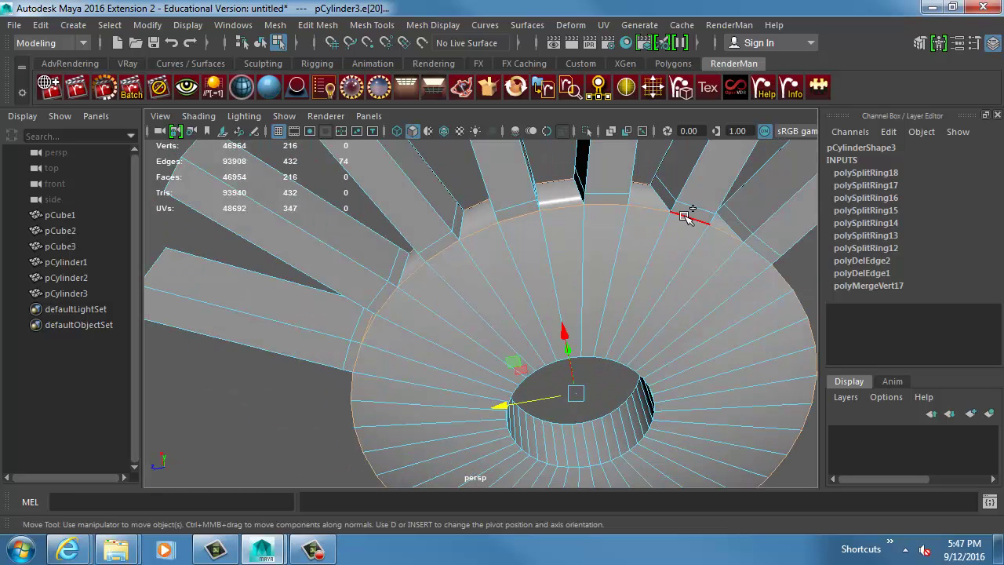
shift+click(738, 229)
shift+click(678, 202)
shift+click(581, 201)
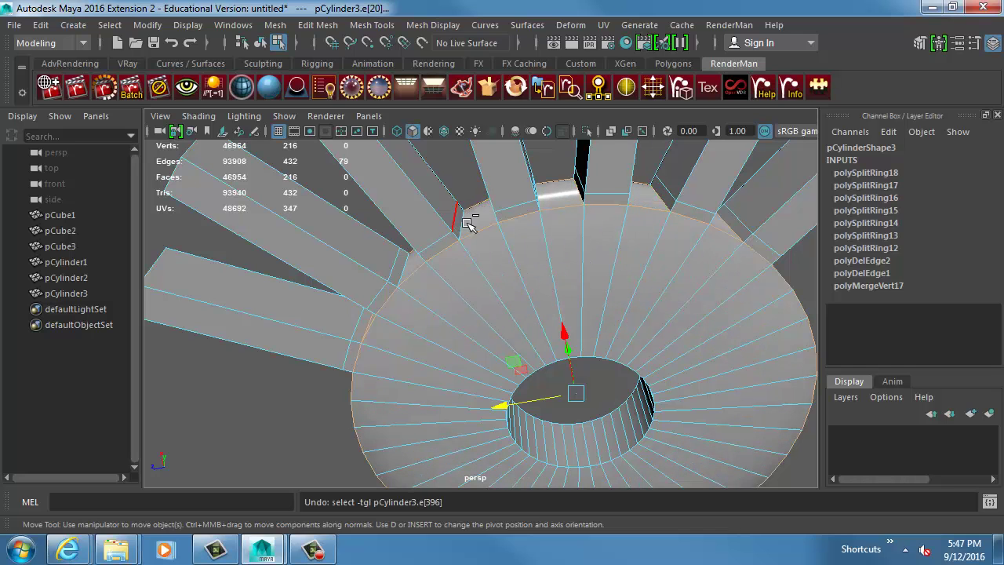
alt+right_drag(447, 230, 564, 241)
alt+middle_drag(564, 242, 583, 321)
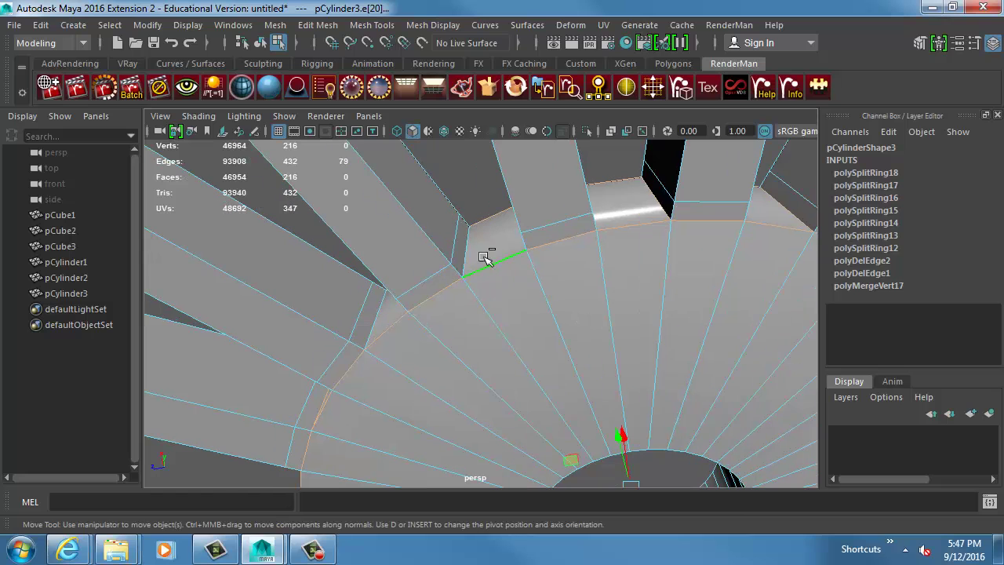
ctrl+click(375, 318)
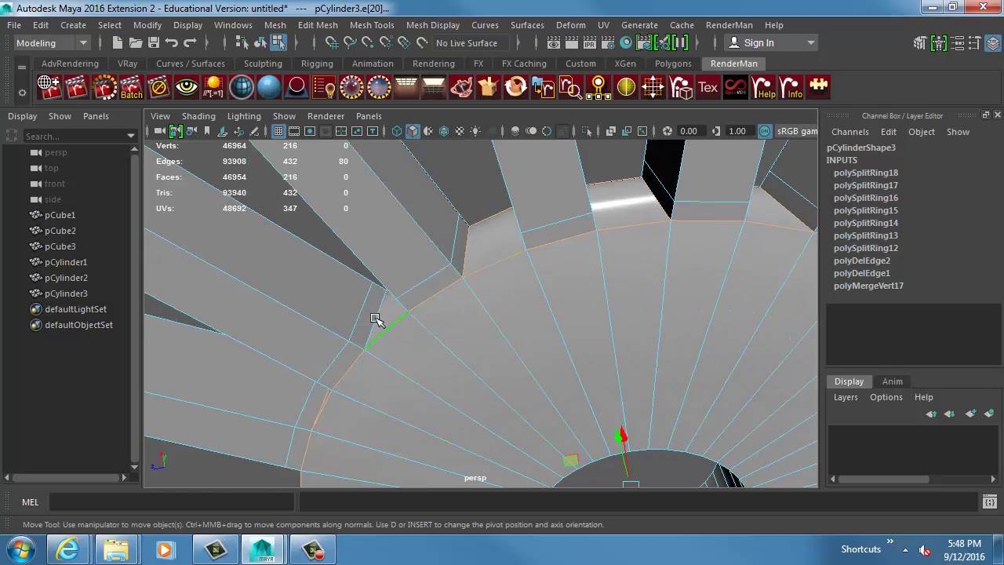
Add the hard-to-reach vertical corner edges at the roots of the tightly spaced fins to the selection.
alt+middle_drag(350, 322, 468, 338)
alt+right_drag(469, 338, 592, 353)
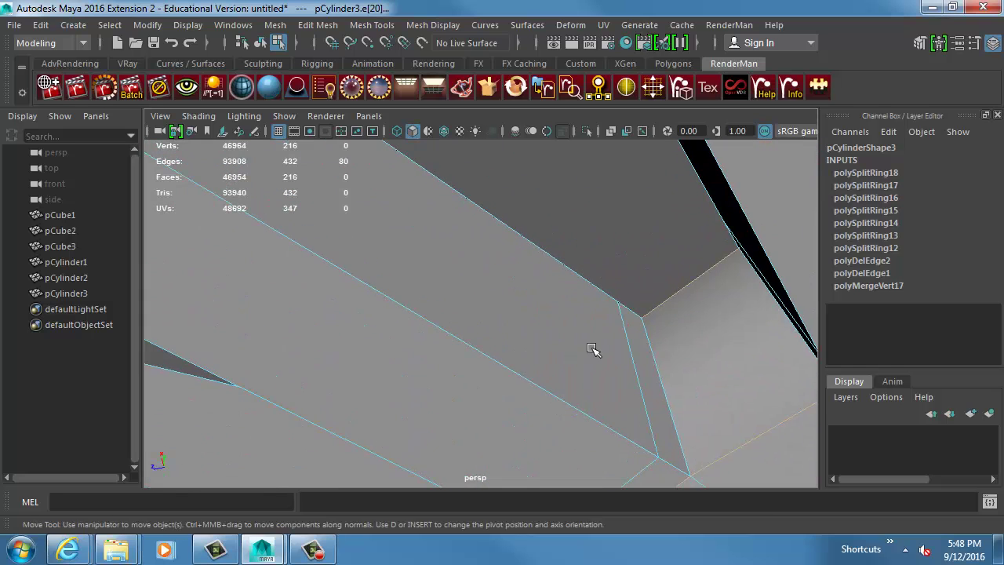
alt+middle_drag(591, 352, 513, 325)
shift+click(505, 322)
alt+drag(508, 322, 576, 399)
mouse_move(576, 399)
alt+middle_down()
mouse_move(562, 377)
mouse_move(586, 390)
alt+middle_up()
alt+drag(587, 390, 408, 315)
shift+click(406, 315)
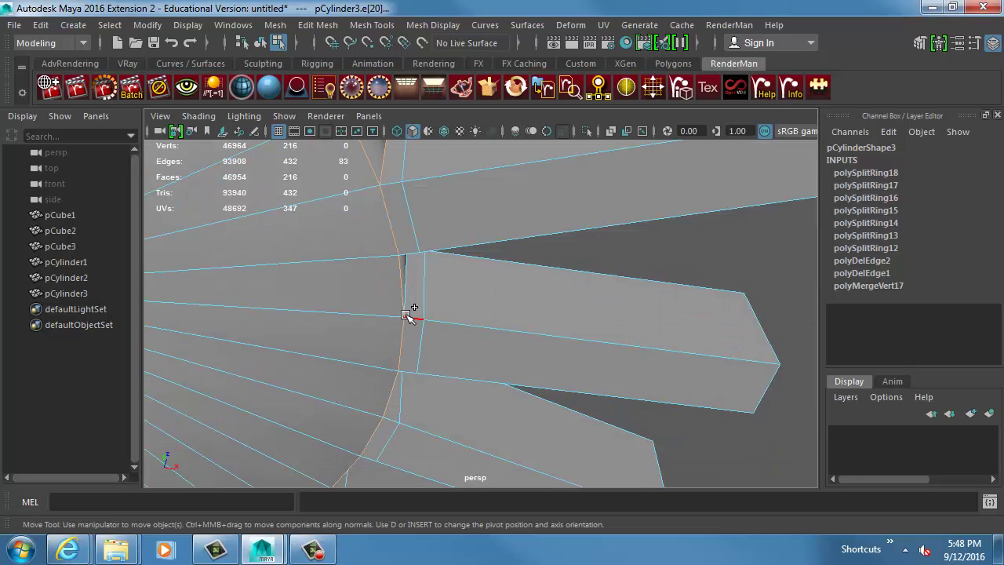
Add the vertical edges where the sides of the other fins meet the disc to the selection.
alt+drag(485, 453, 332, 353)
alt+middle_drag(332, 352, 346, 305)
alt+drag(347, 306, 516, 403)
alt+middle_drag(516, 403, 507, 352)
alt+drag(507, 352, 522, 296)
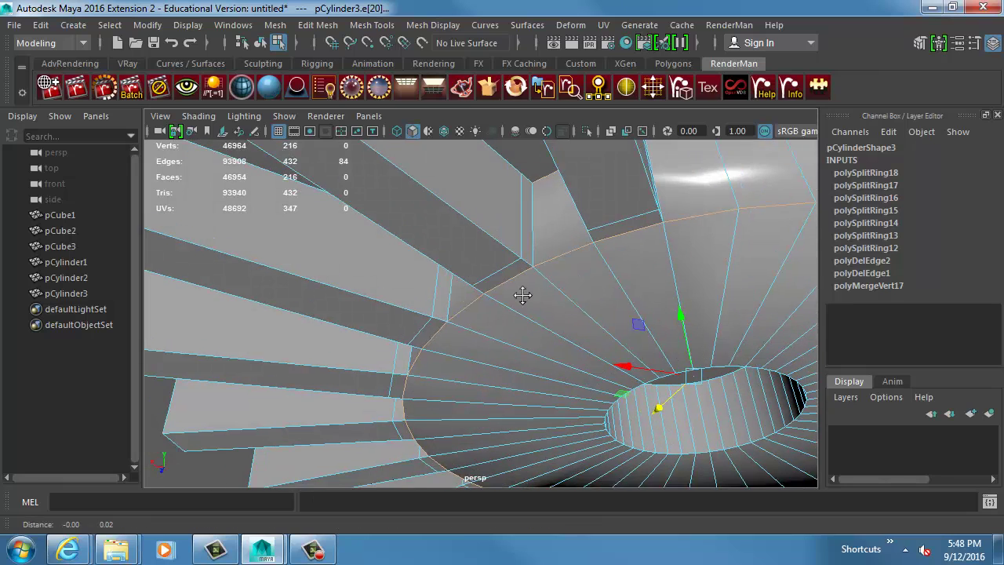
alt+middle_drag(522, 296, 523, 299)
shift+click(533, 235)
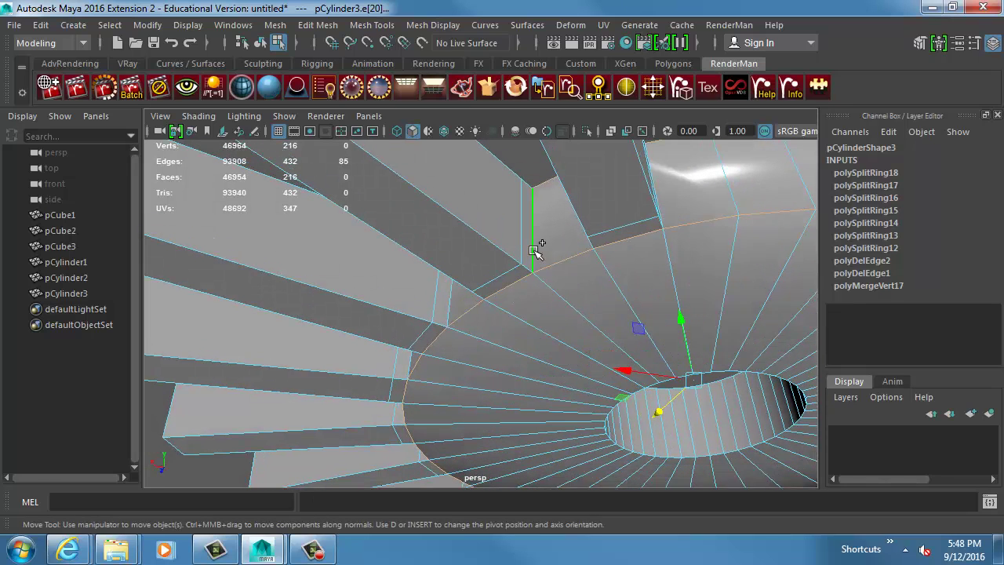
shift+click(452, 299)
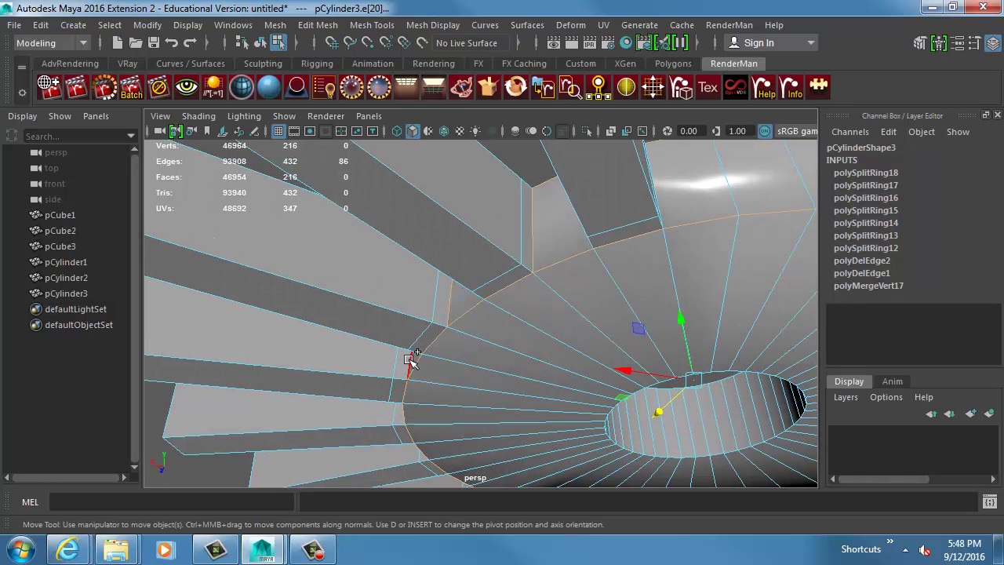
shift+click(409, 360)
alt+drag(412, 363, 589, 342)
shift+click(657, 248)
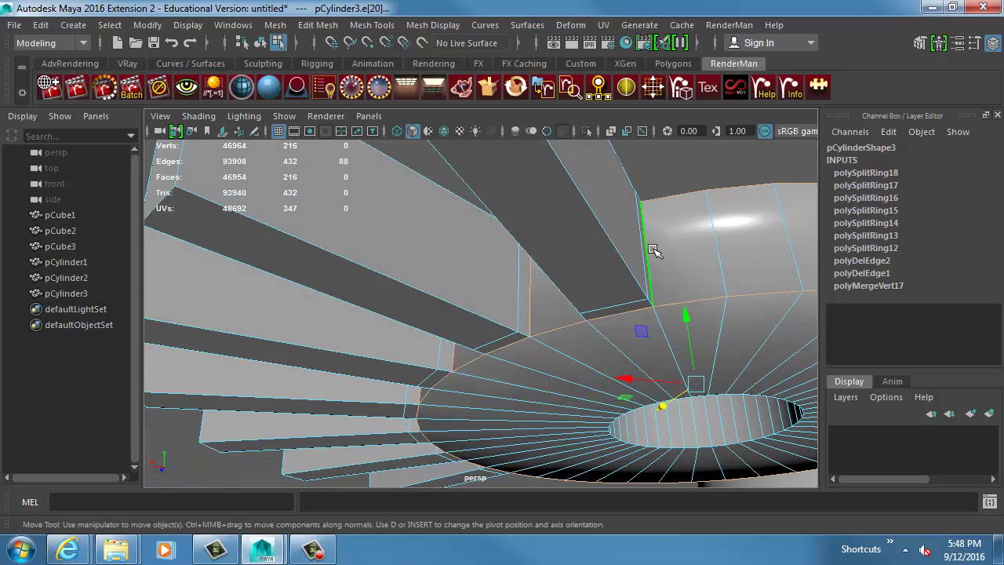
Add the long and end outline edges of all the disc's fins to the edge selection.
alt+drag(653, 249, 507, 325)
alt+middle_drag(462, 340, 513, 322)
alt+right_drag(513, 323, 519, 325)
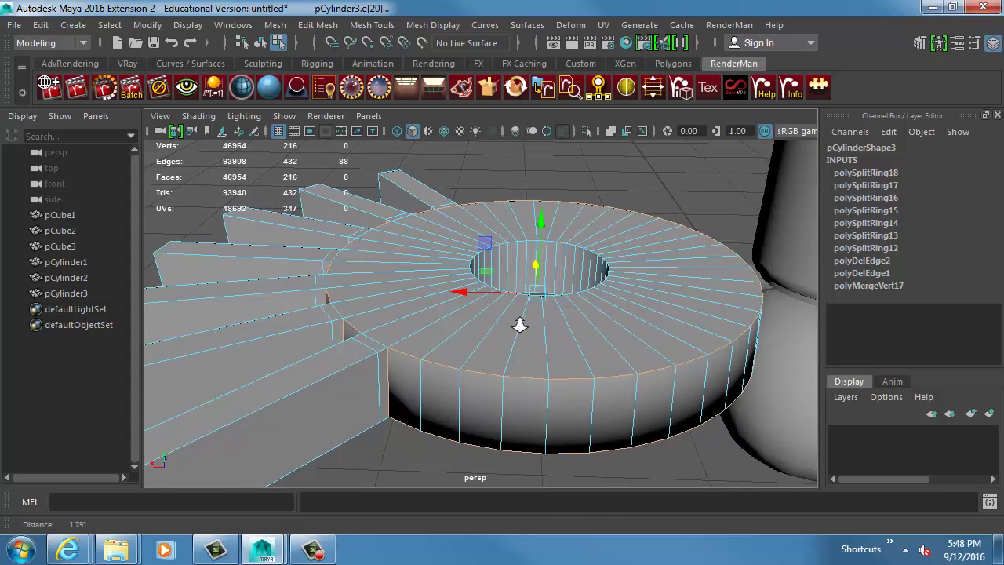
alt+drag(520, 325, 317, 336)
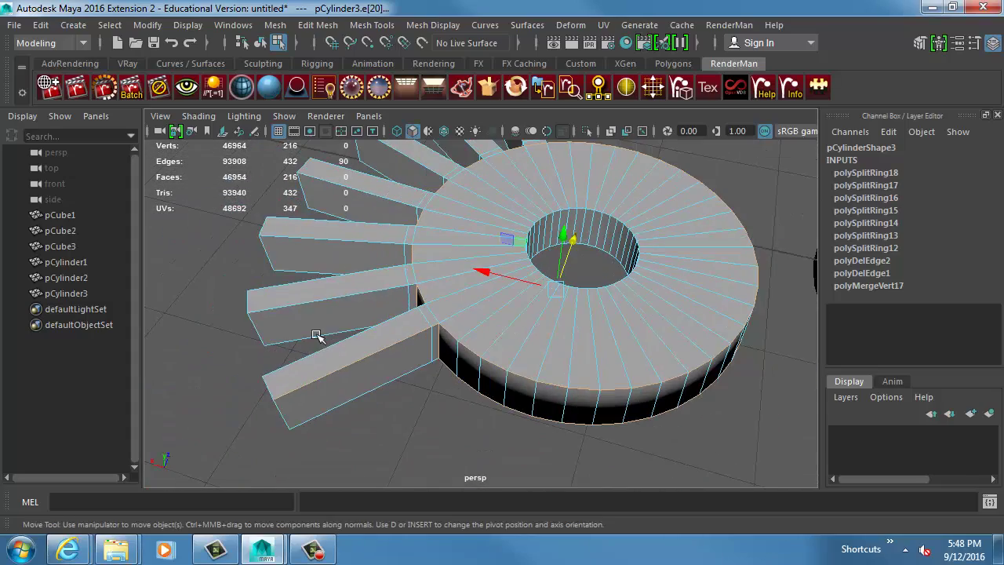
drag(185, 459, 187, 455)
alt+drag(186, 456, 379, 217)
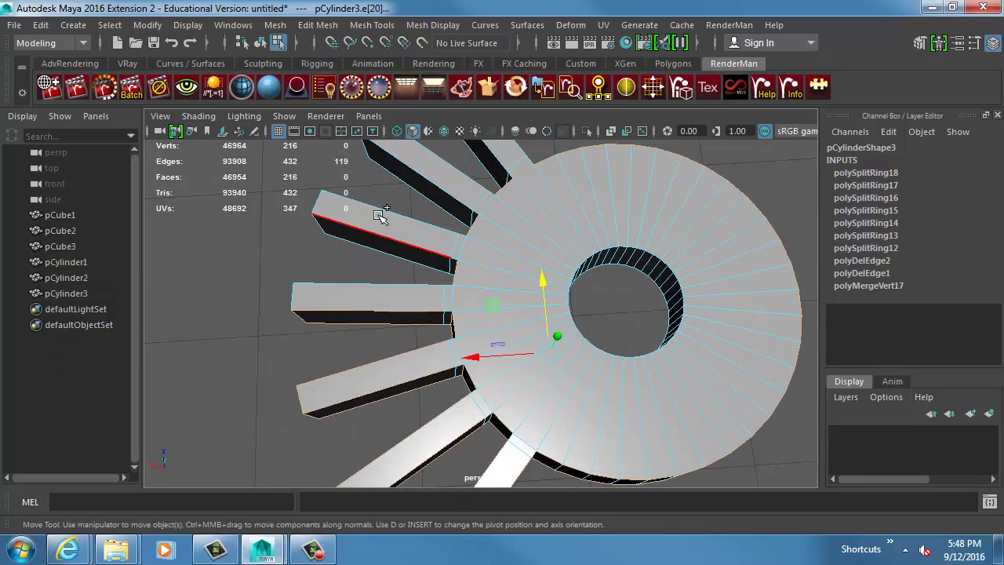
drag(279, 427, 280, 424)
alt+drag(281, 424, 416, 169)
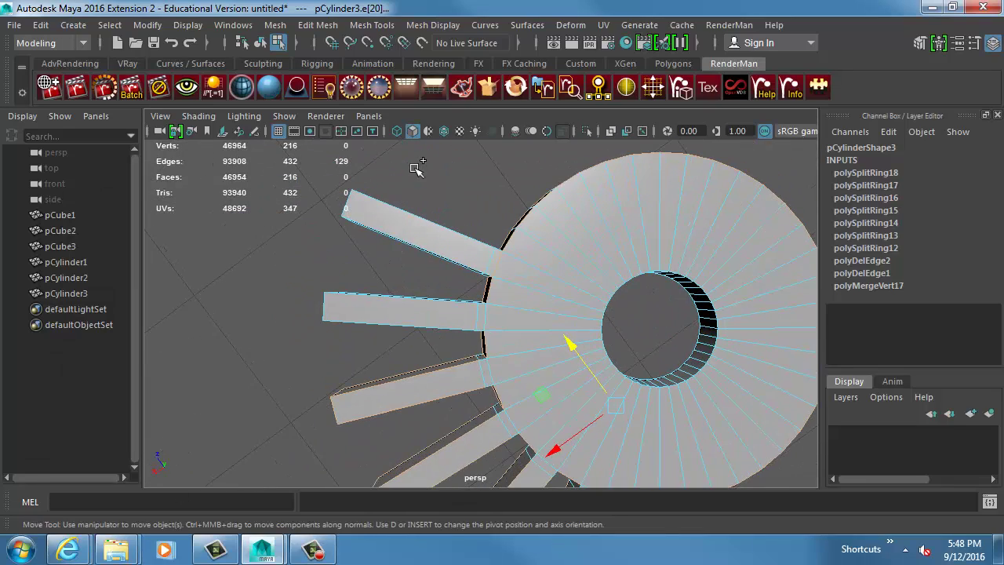
alt+drag(264, 453, 587, 362)
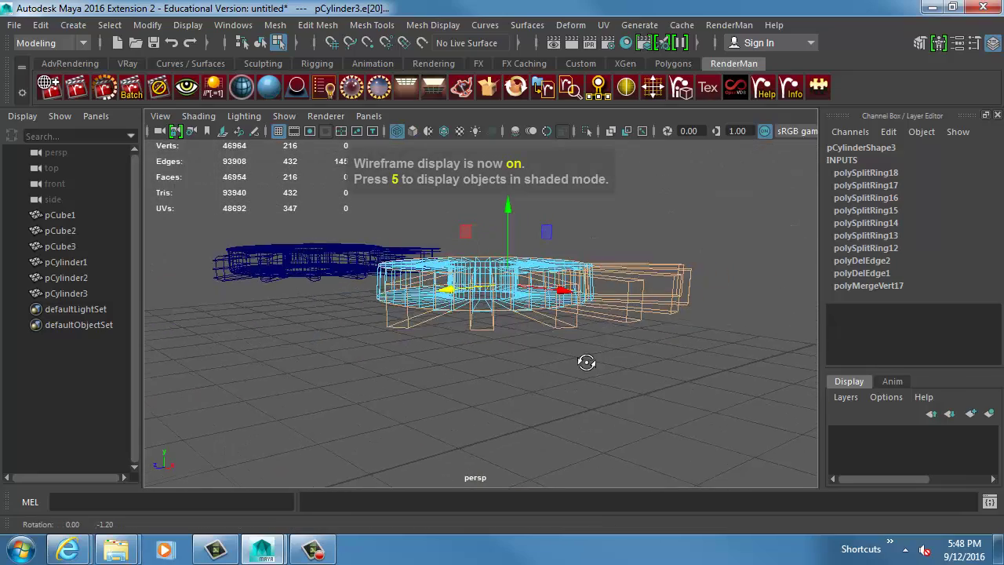
Check the selected fin outlines in wireframe and shaded display, and add the center hole's upper and lower rim loops to the selection.
alt+drag(564, 235, 554, 242)
alt+middle_drag(520, 307, 522, 306)
alt+right_drag(627, 322, 567, 307)
key(5)
alt+drag(628, 342, 490, 318)
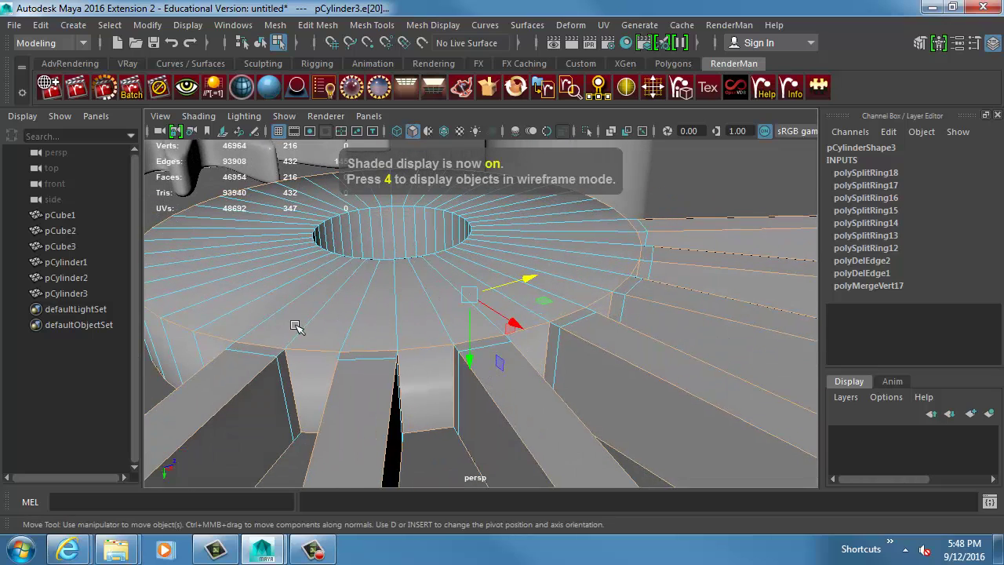
alt+drag(597, 314, 680, 299)
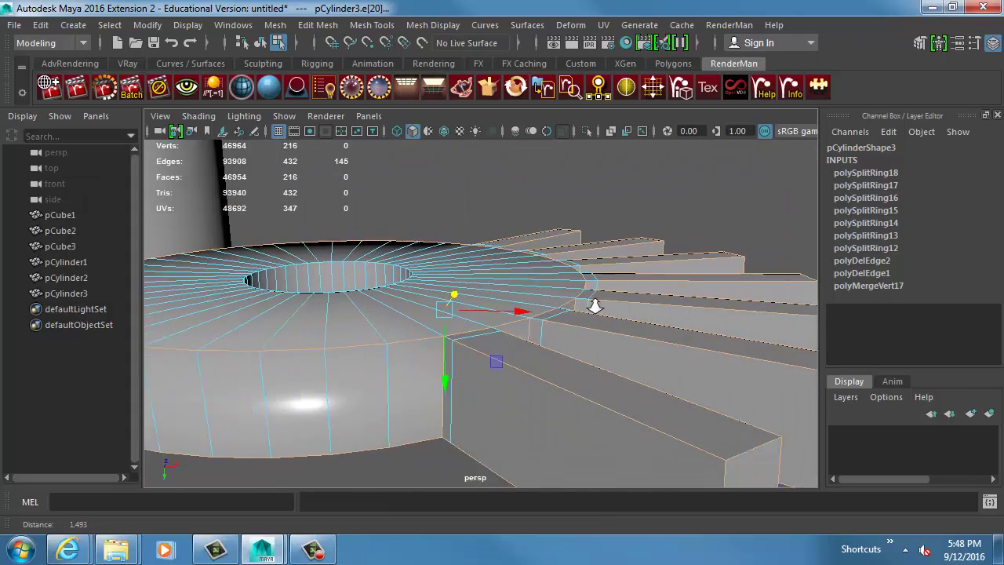
alt+drag(375, 269, 355, 261)
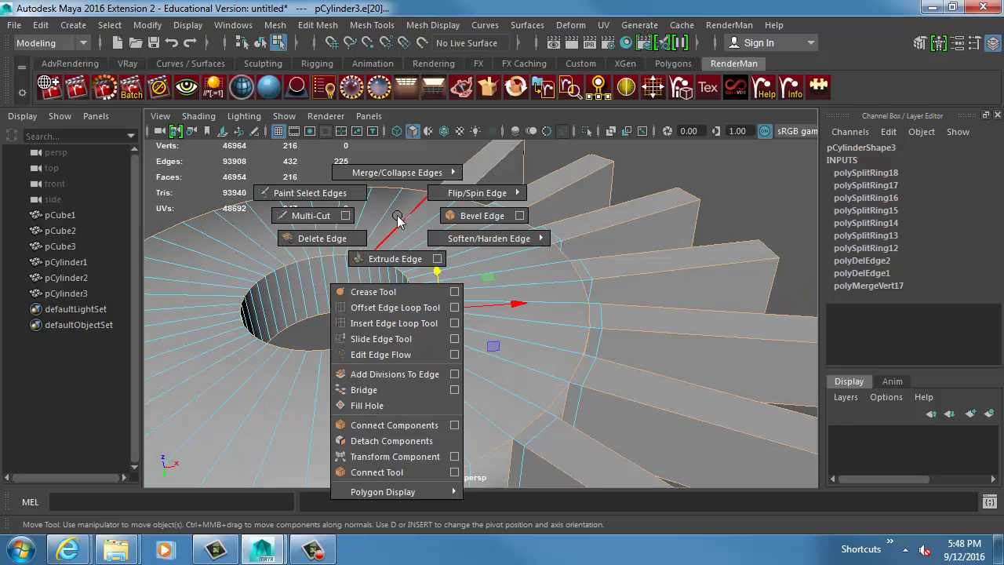
Try to bevel the selected outline edges and inspect the resulting corners at the fin roots.
shift+right_drag(434, 214, 471, 216)
alt+drag(598, 316, 506, 189)
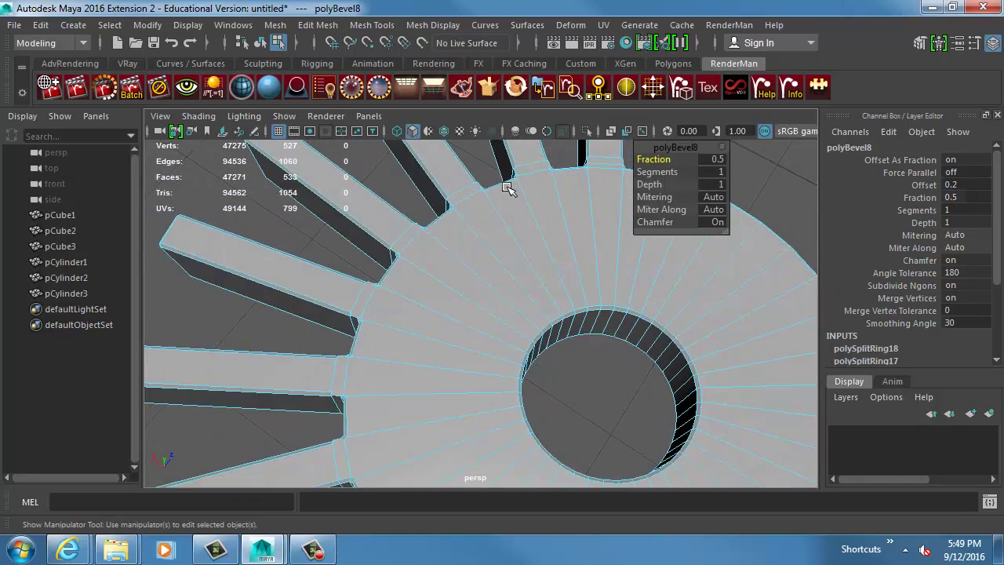
alt+drag(439, 317, 542, 332)
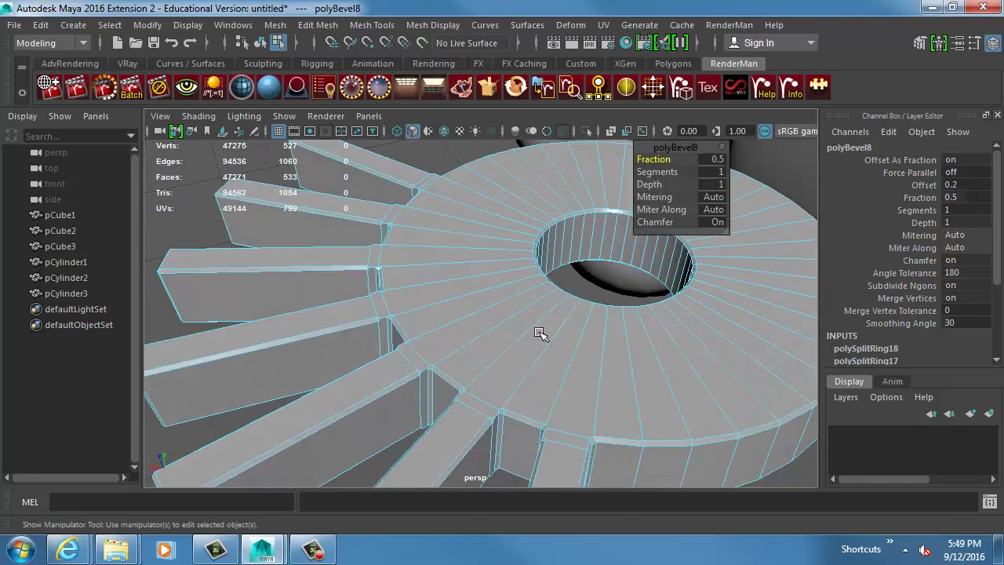
alt+middle_drag(542, 332, 487, 246)
alt+right_drag(486, 246, 750, 266)
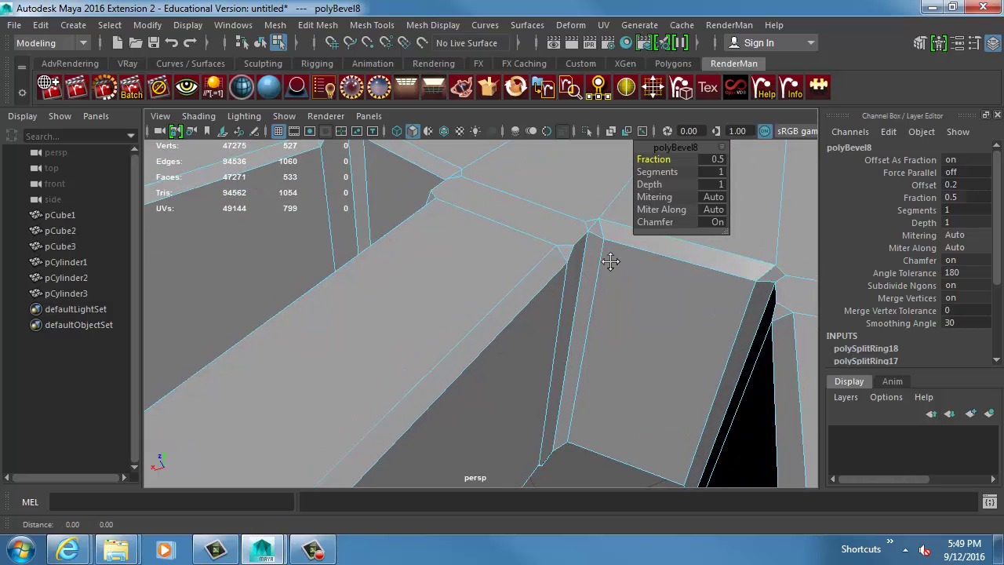
alt+middle_drag(609, 262, 521, 293)
key(ctrl+z)
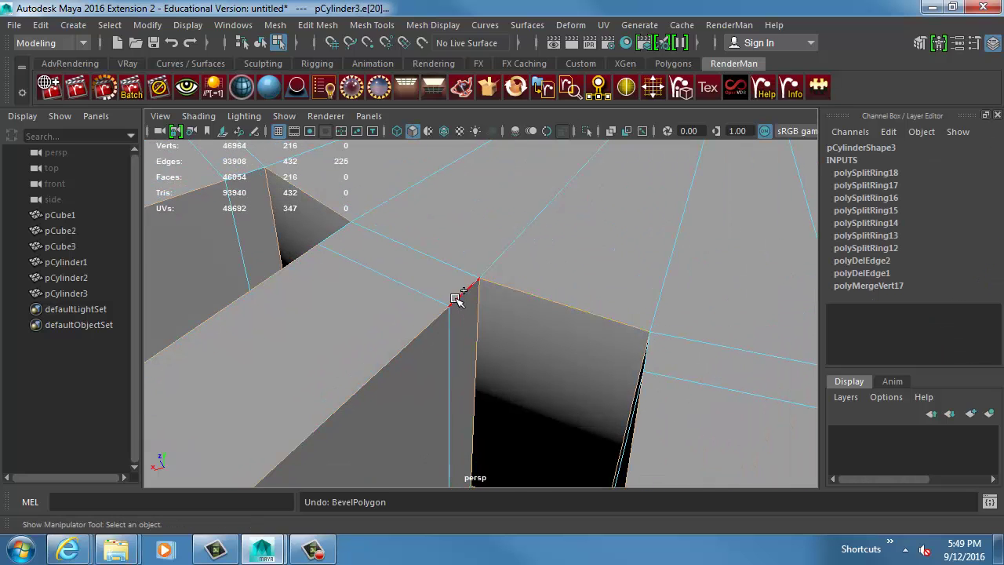
Add the short edges between the disc rim and the supporting loop at the nearest fin roots to the selection.
shift+click(461, 293)
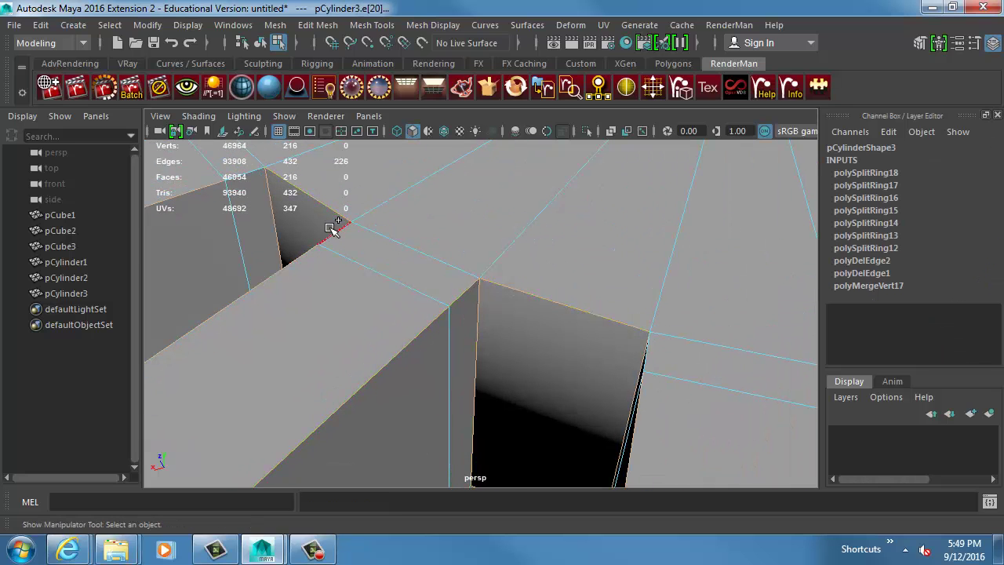
alt+drag(672, 367, 578, 363)
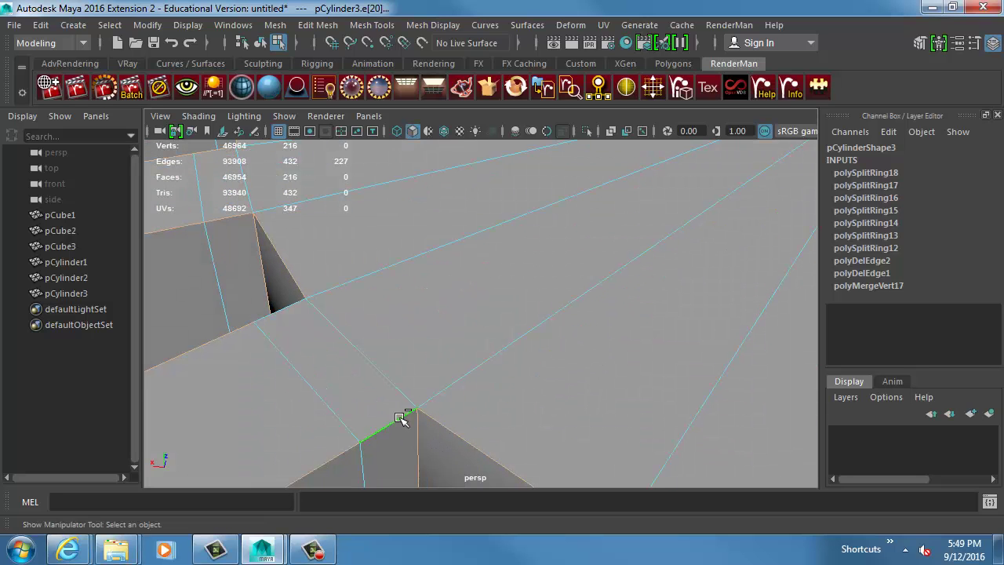
shift+click(293, 303)
alt+middle_drag(390, 367, 386, 343)
alt+right_drag(386, 344, 336, 370)
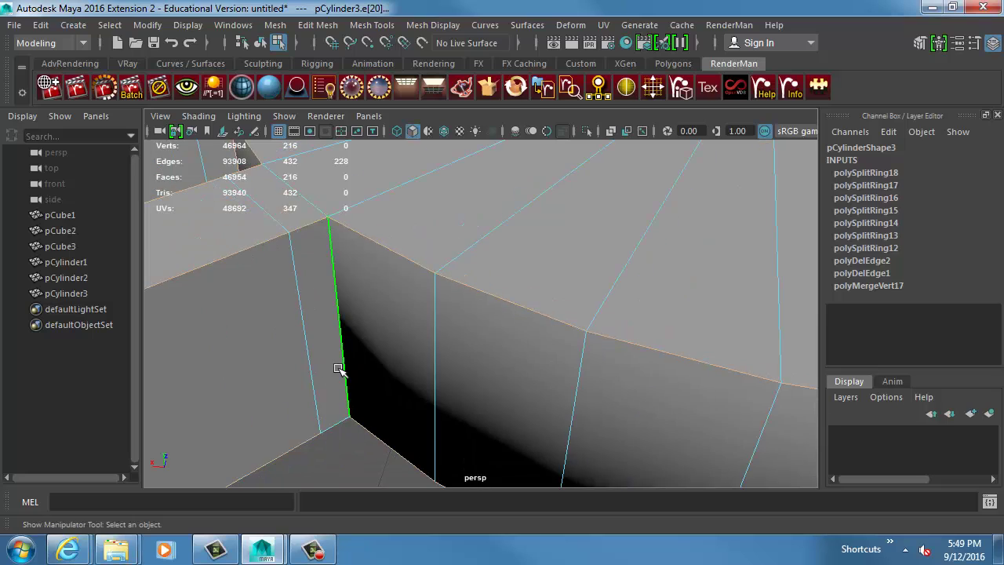
key(4)
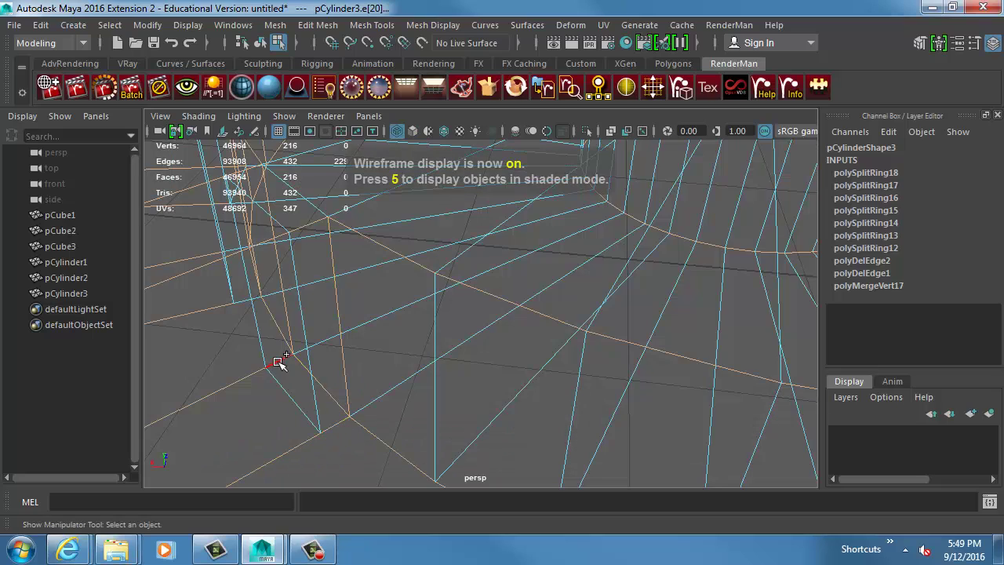
alt+drag(411, 401, 263, 348)
In the top wireframe view, add the short root edges on the sides of the uppermost fins to the selection.
key(space)
drag(301, 383, 259, 381)
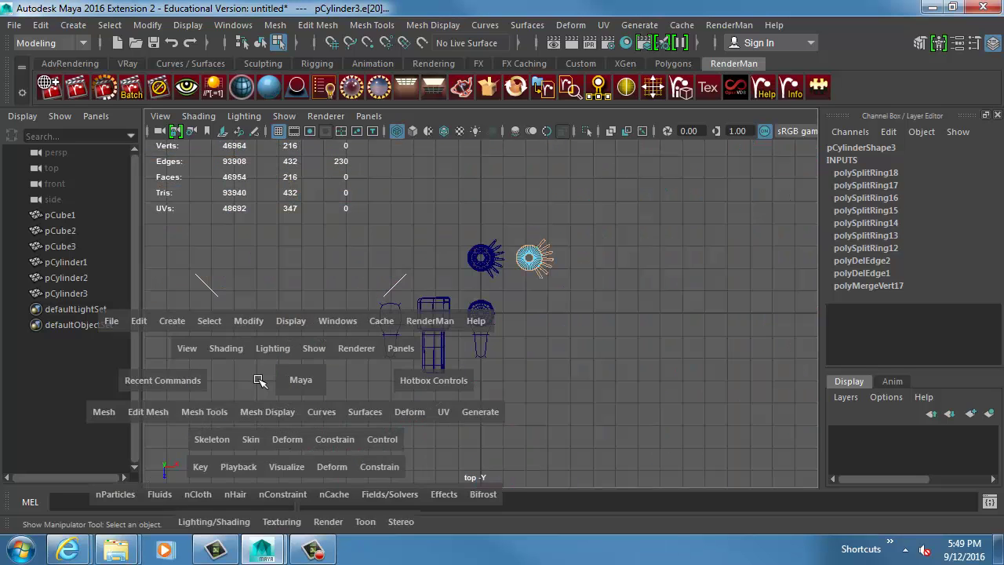
ctrl+alt+drag(503, 231, 541, 295)
ctrl+alt+drag(541, 211, 621, 292)
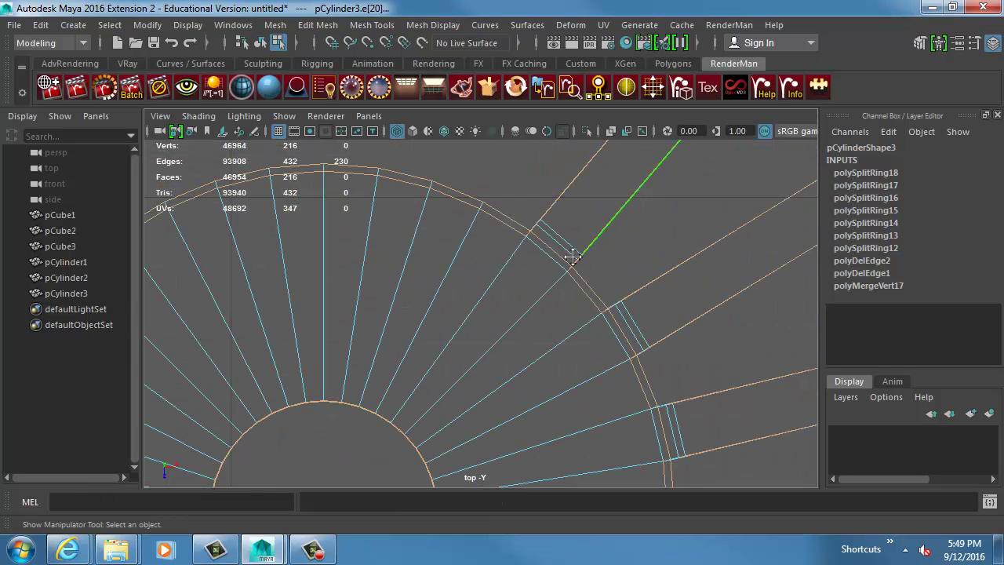
alt+right_drag(572, 256, 918, 416)
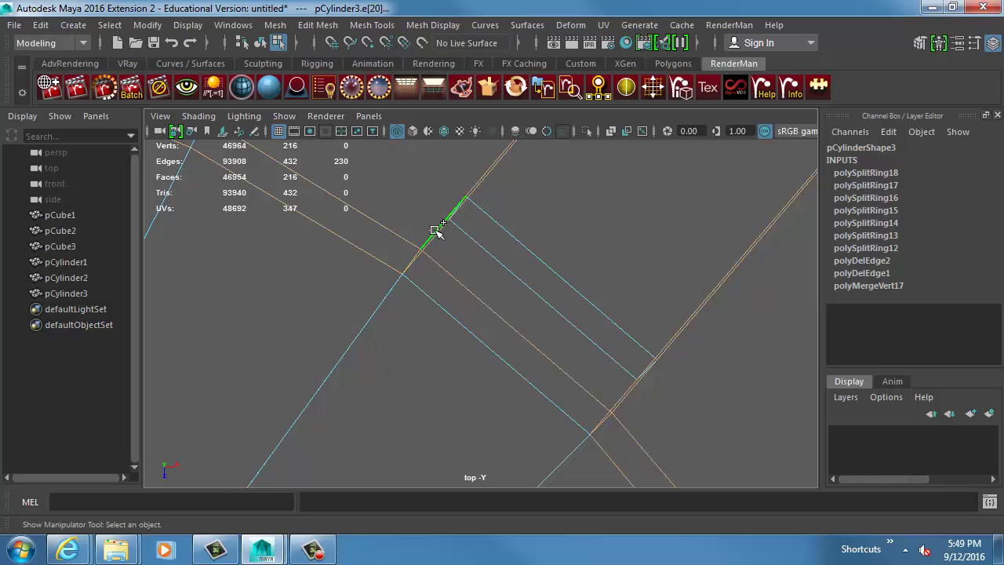
shift+drag(633, 400, 634, 401)
alt+middle_drag(665, 404, 471, 141)
alt+middle_drag(641, 360, 550, 195)
shift+click(633, 348)
alt+drag(696, 419, 601, 298)
alt+middle_drag(601, 297, 528, 76)
shift+drag(579, 267, 576, 301)
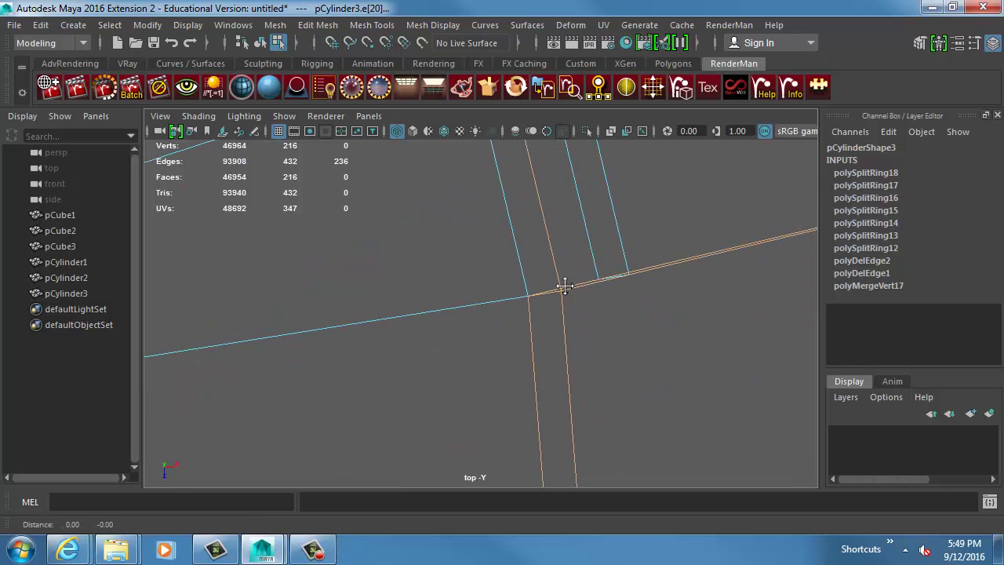
Add the short root edges on both sides of the middle and lower fins to the selection.
alt+middle_drag(562, 285, 511, 55)
alt+middle_drag(532, 310, 540, 240)
alt+middle_drag(536, 339, 552, 166)
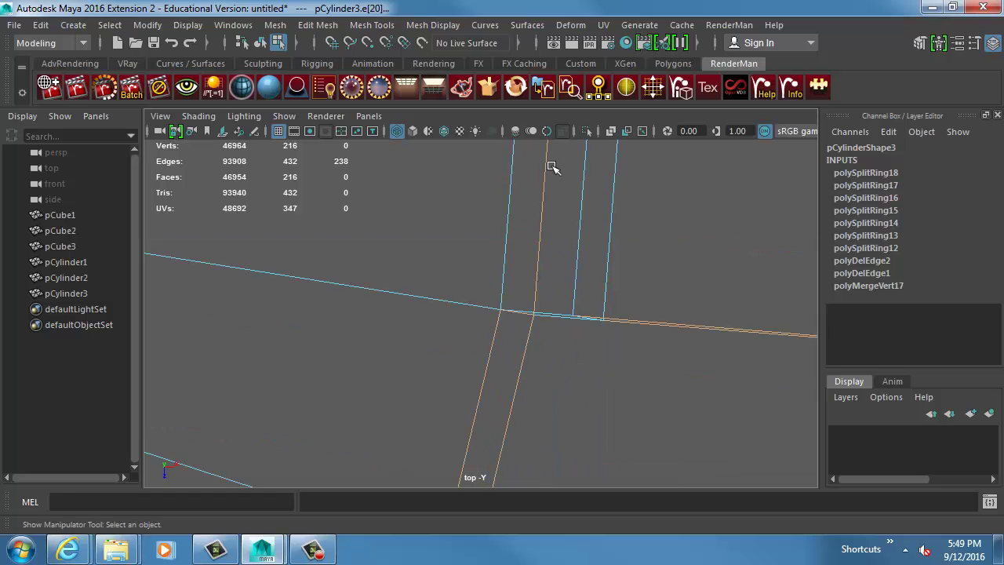
shift+click(553, 304)
alt+middle_drag(529, 374, 604, 287)
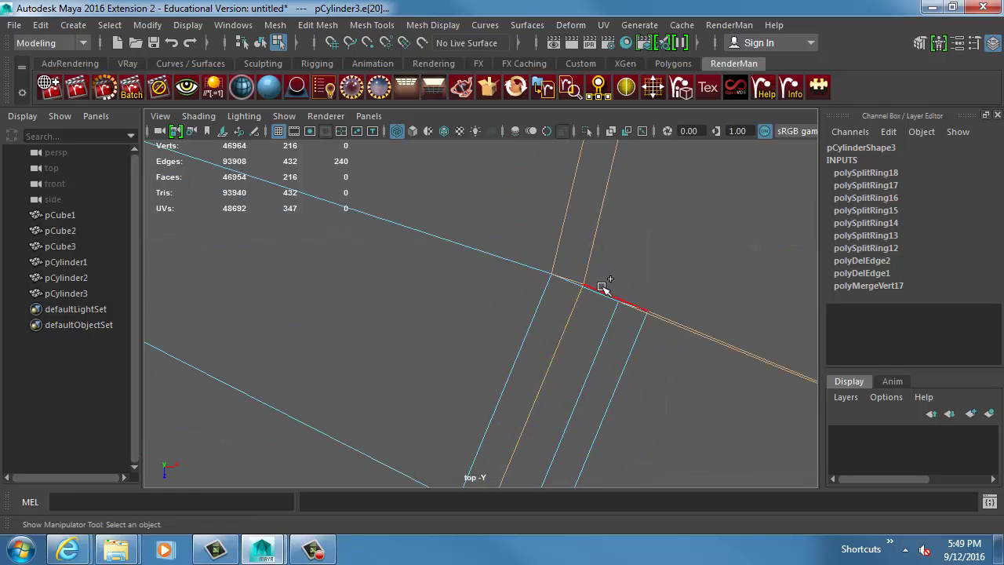
alt+middle_drag(594, 207, 598, 310)
shift+click(598, 390)
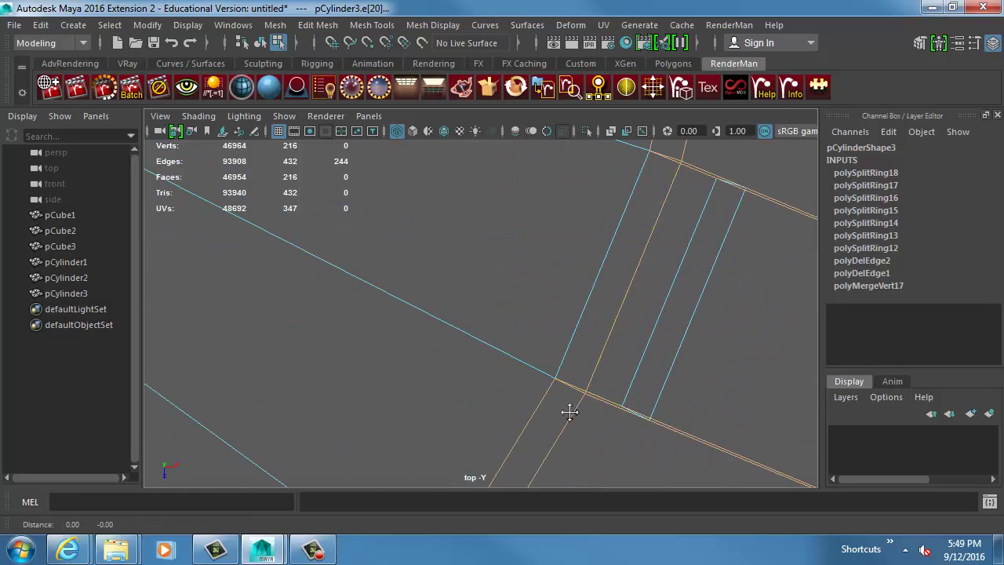
alt+middle_drag(570, 411, 613, 229)
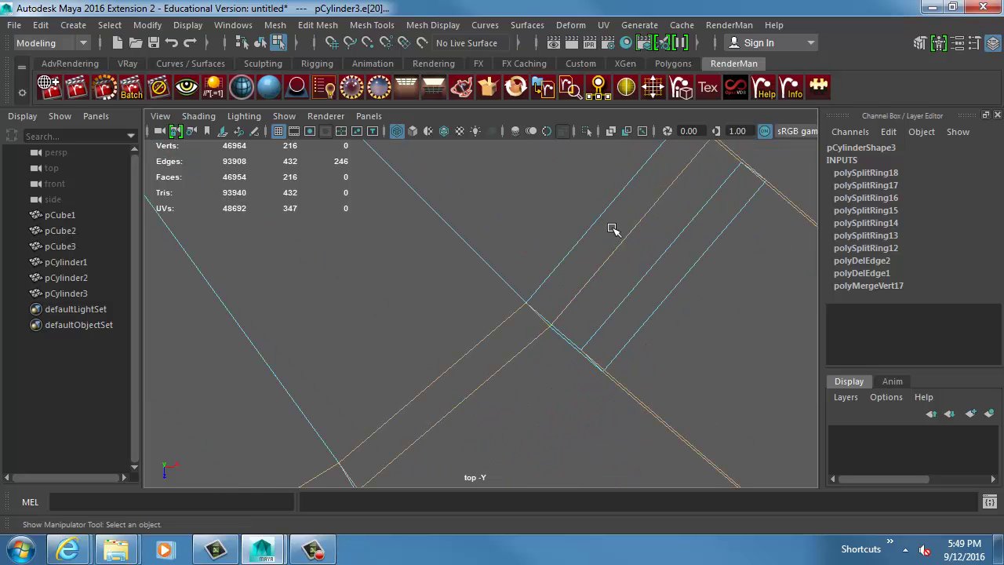
shift+click(571, 321)
scroll(601, 327, down, 6)
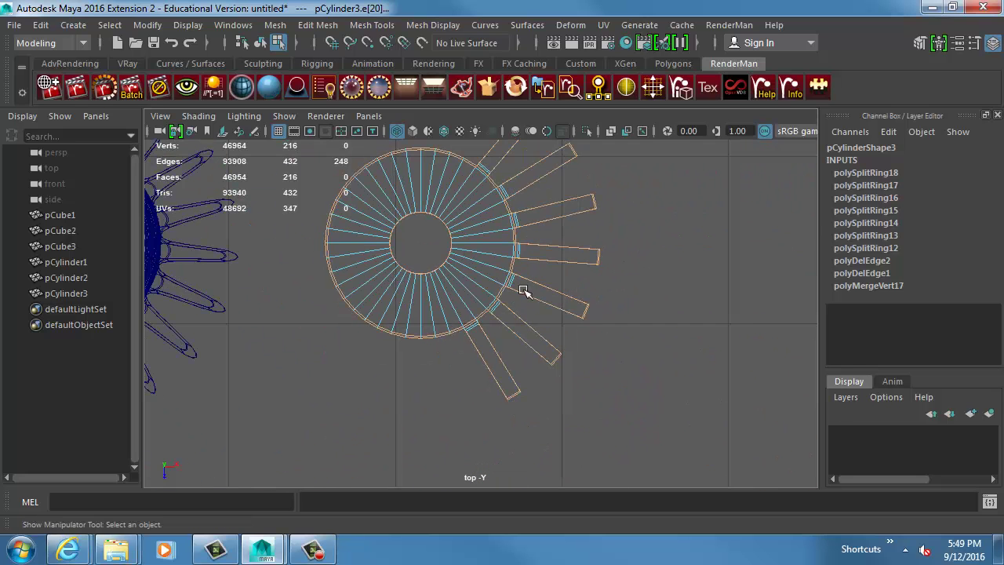
Add the short root edges on both sides of the lowest fin to the selection.
scroll(537, 331, up, 5)
scroll(484, 316, up, 5)
alt+middle_drag(435, 402, 525, 221)
alt+middle_drag(409, 392, 500, 314)
scroll(500, 314, up, 1)
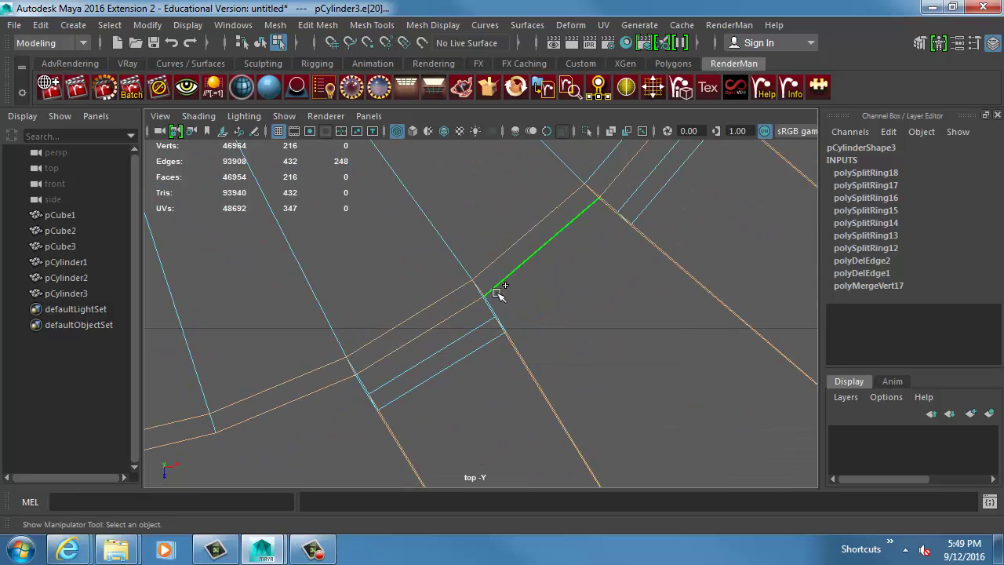
alt+middle_drag(355, 350, 457, 310)
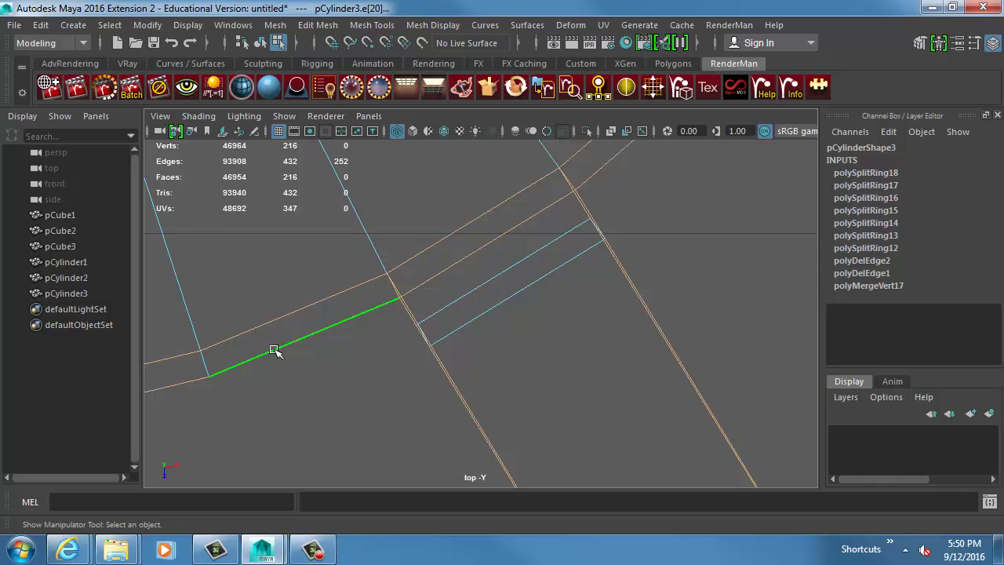
Return to the shaded perspective view and add the upper rim edges that cross the fin roots to the selection.
scroll(444, 270, down, 10)
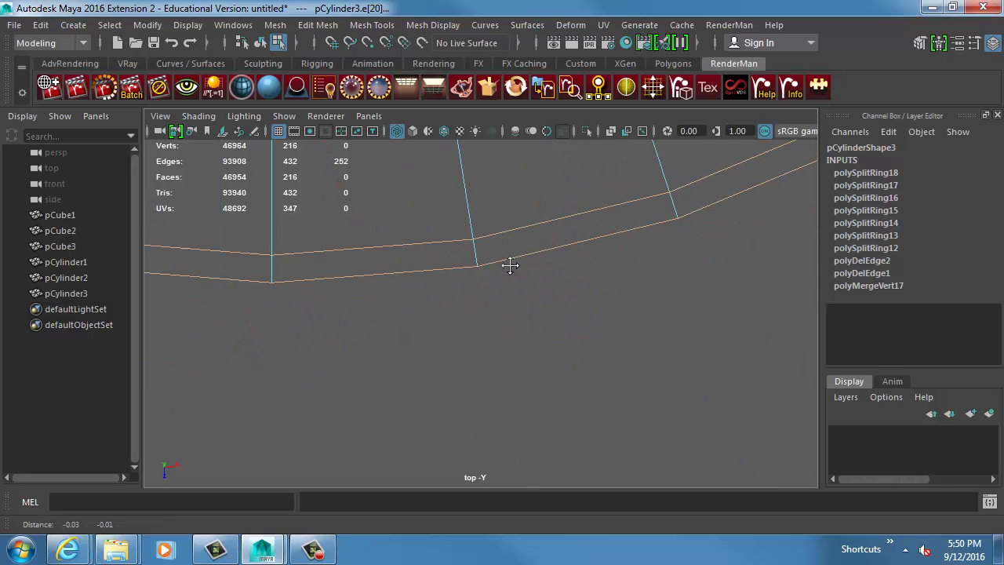
key(space)
drag(411, 249, 408, 215)
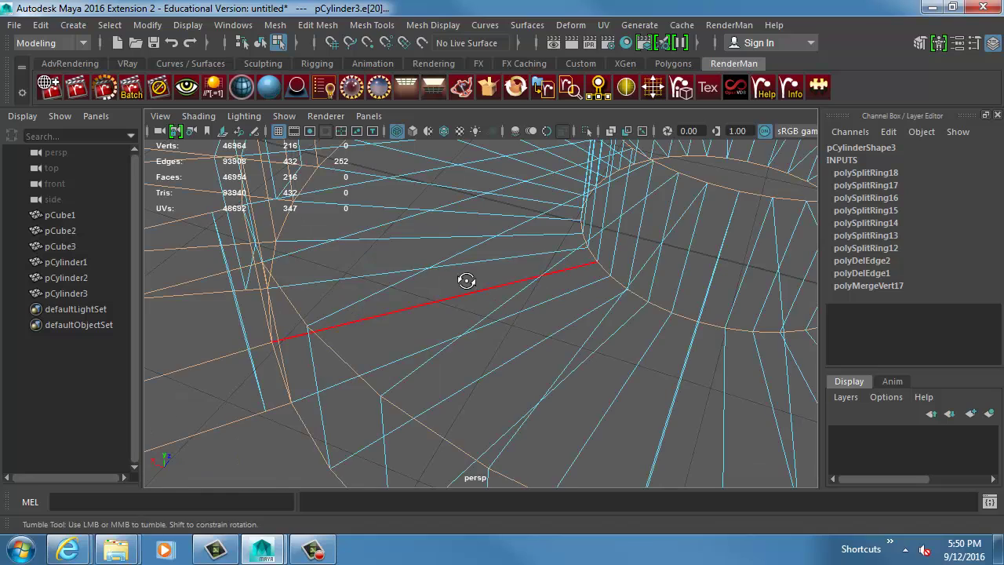
alt+right_drag(466, 280, 327, 258)
key(5)
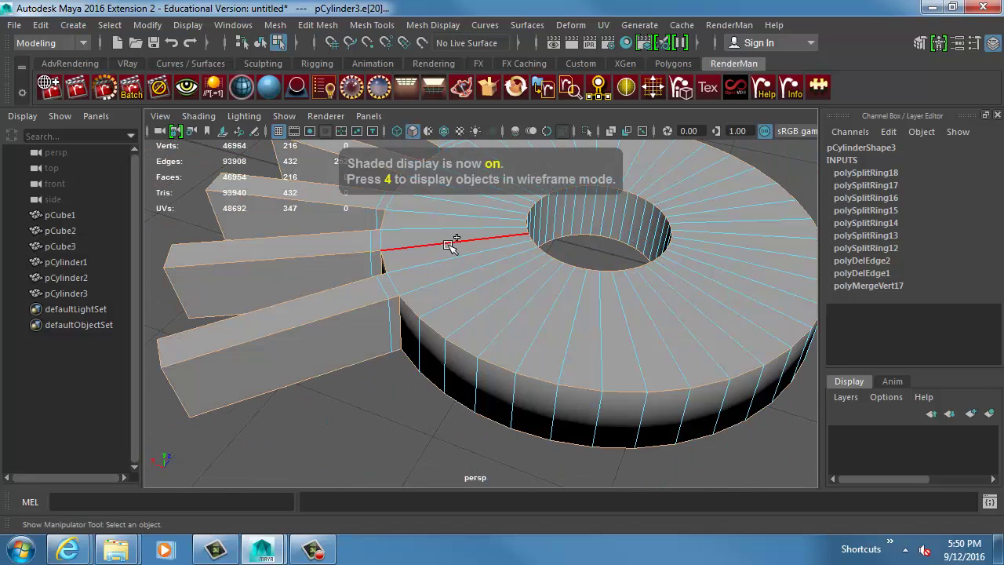
scroll(375, 285, up, 6)
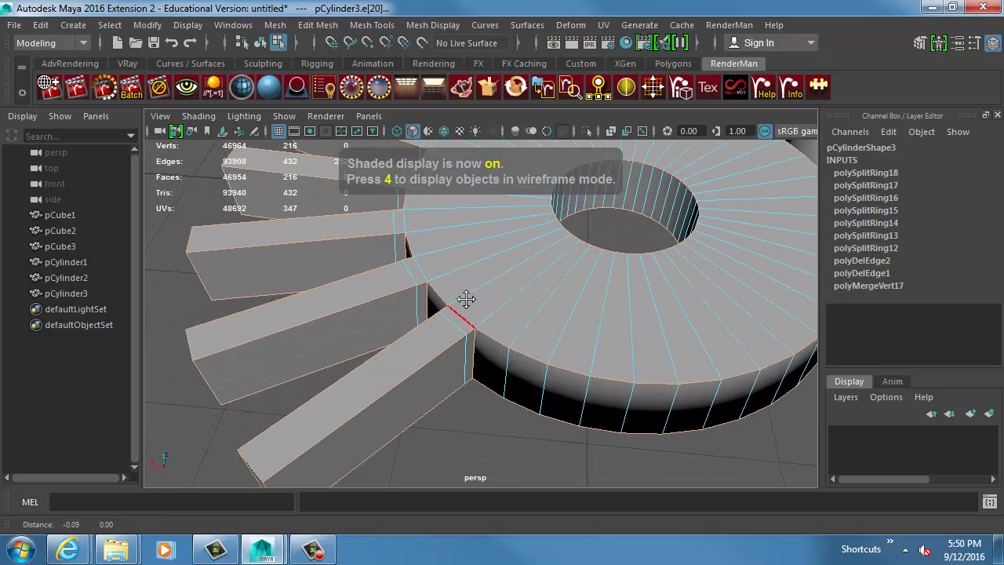
shift+click(377, 232)
alt+middle_drag(408, 274, 442, 345)
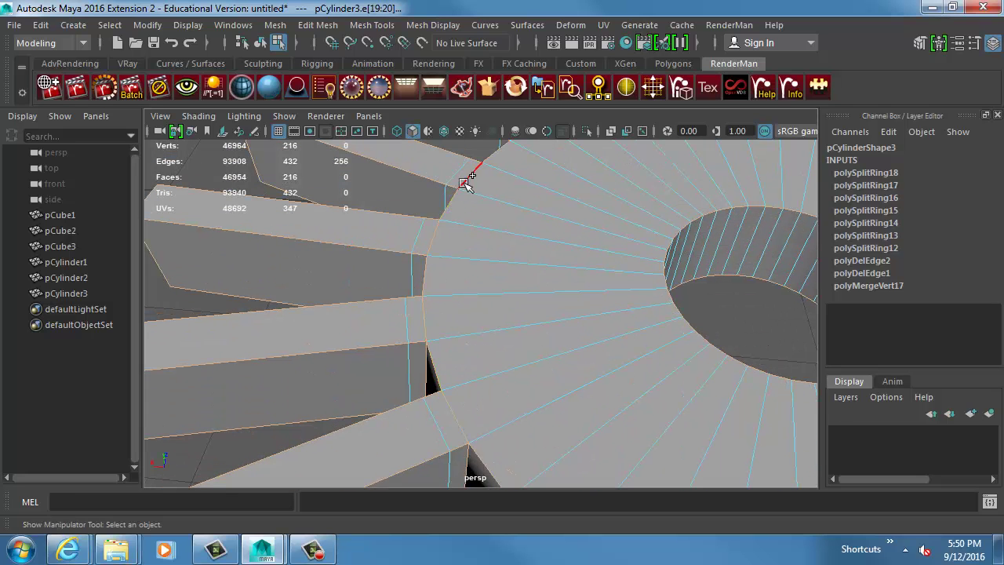
alt+drag(465, 183, 501, 253)
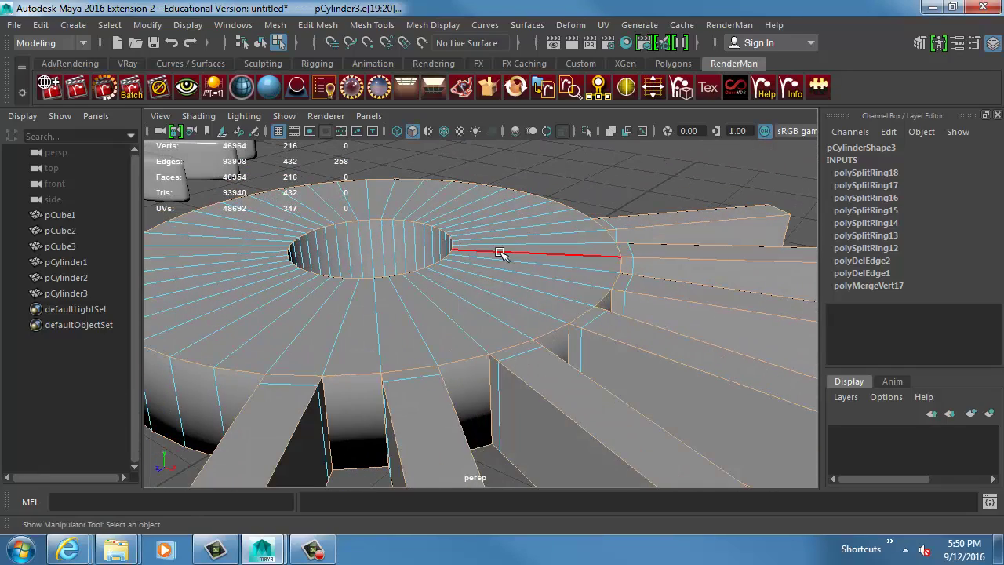
Bevel the completed selection of outline edges on the finned disc and inspect the fin-root corners.
shift+right_click(501, 253)
shift+right_drag(538, 253, 573, 253)
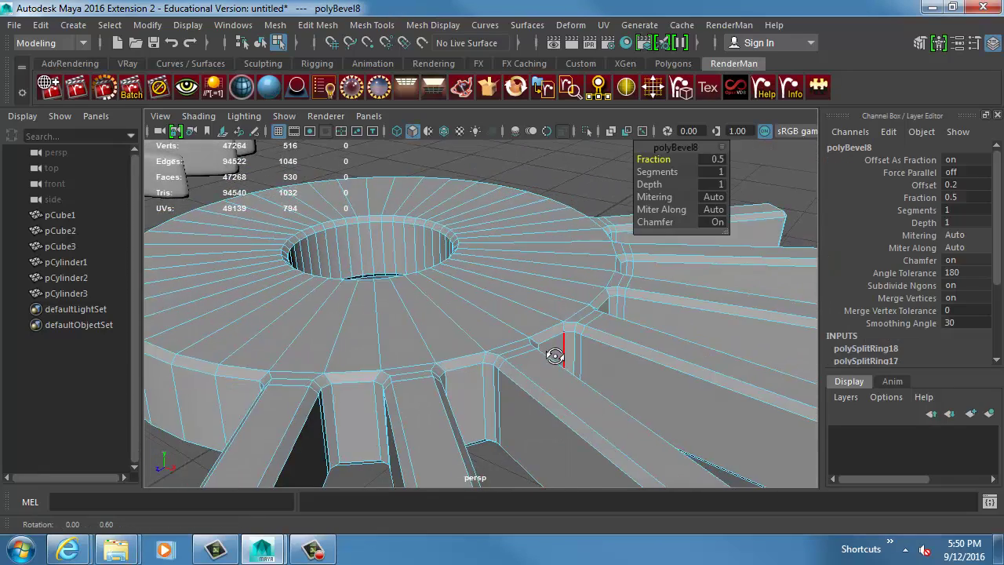
alt+drag(549, 348, 430, 346)
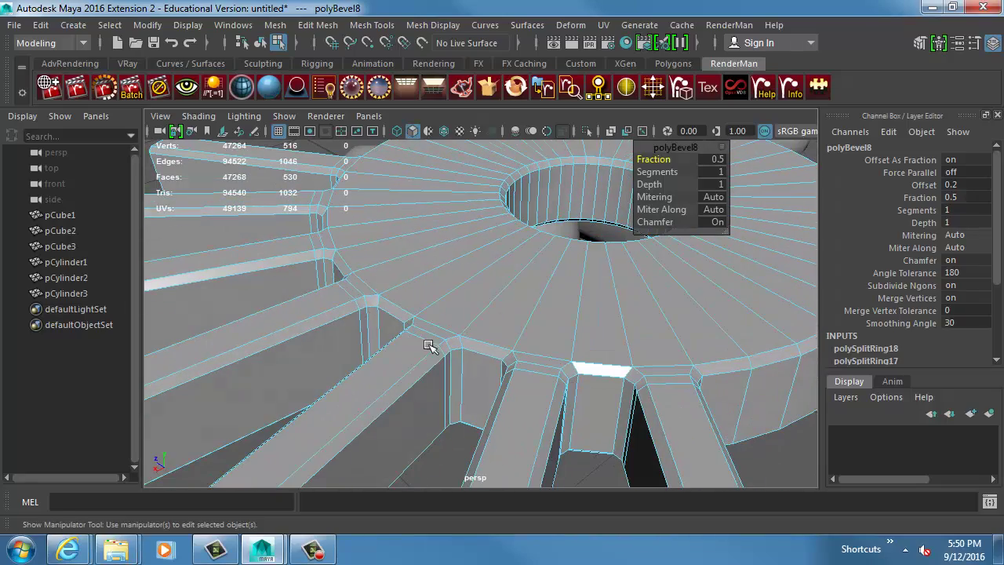
Set the bevel fraction to 0.5 and the segments to 2, and return to object selection with nothing selected.
alt+drag(690, 396, 559, 373)
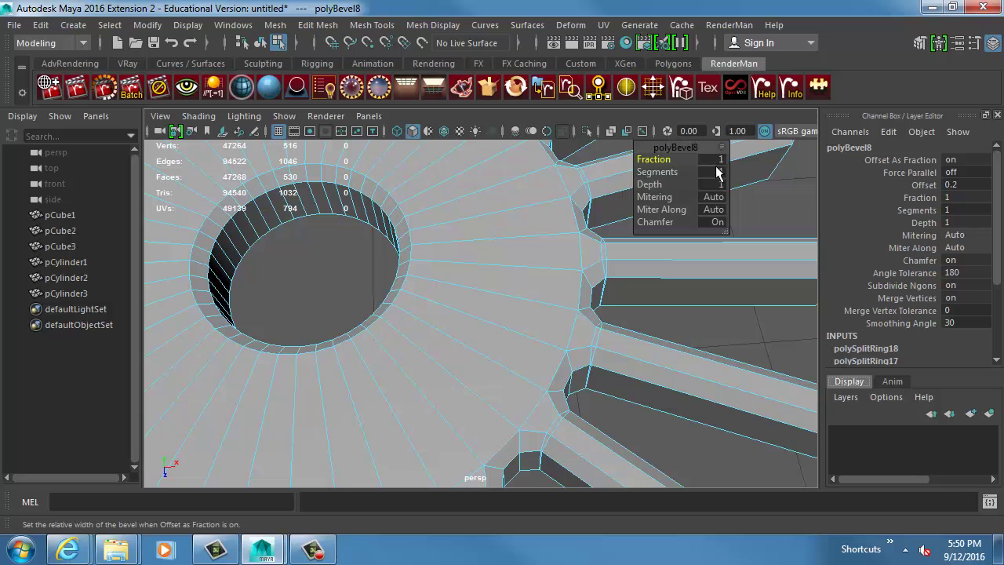
text(5)
key(Return)
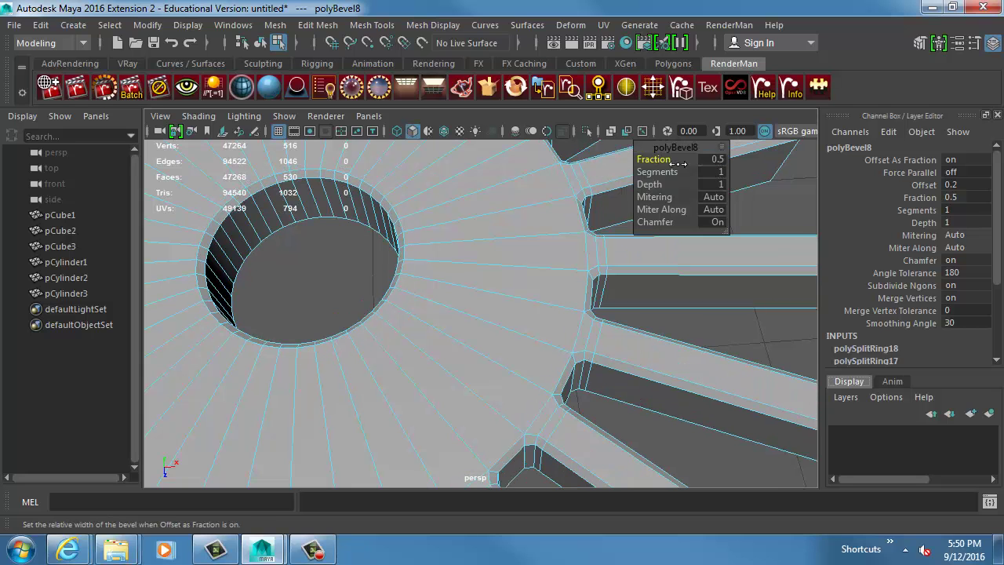
key(Return)
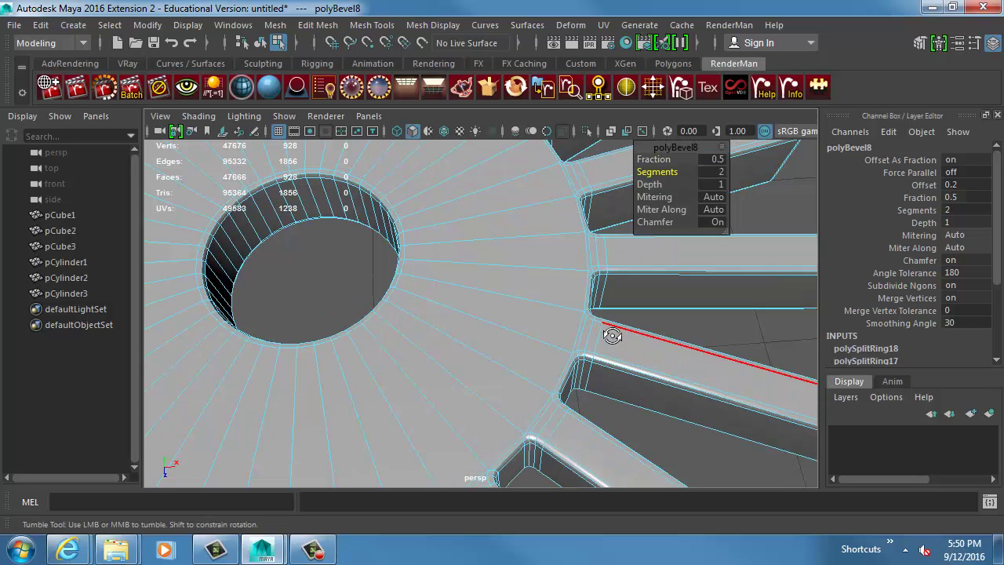
alt+drag(612, 334, 477, 334)
right_drag(477, 333, 515, 280)
click(590, 193)
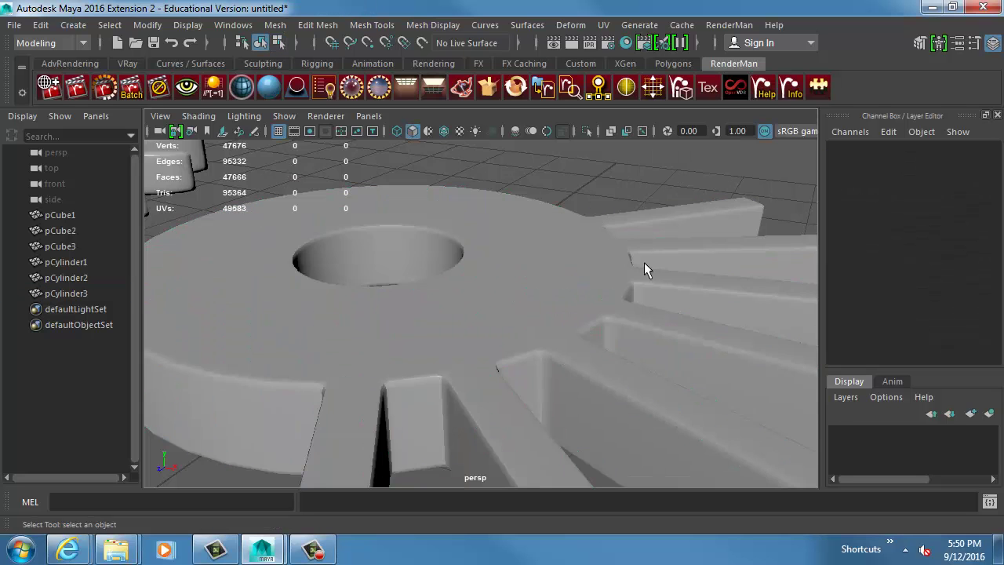
Duplicate the bevelled finned disc and move the copy along X to 4.39.
alt+drag(644, 262, 408, 284)
click(409, 284)
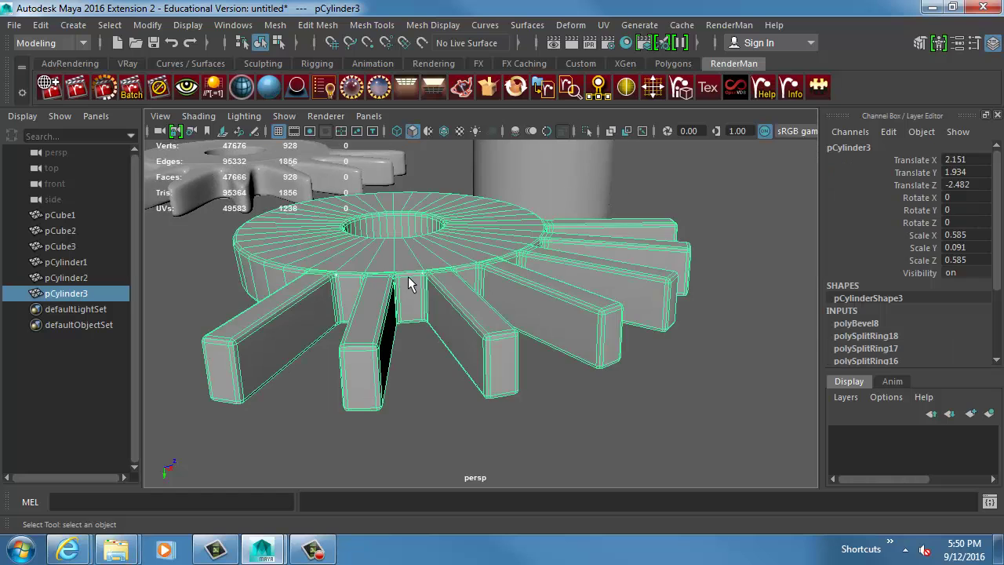
click(679, 373)
alt+drag(678, 373, 637, 318)
click(637, 317)
alt+drag(583, 339, 377, 274)
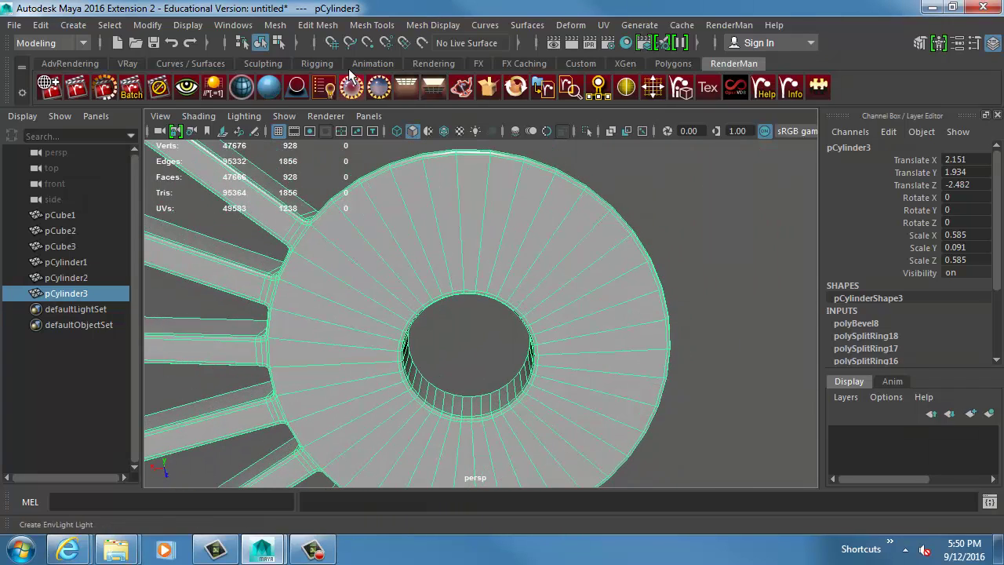
key(ctrl+d)
scroll(579, 285, down, 5)
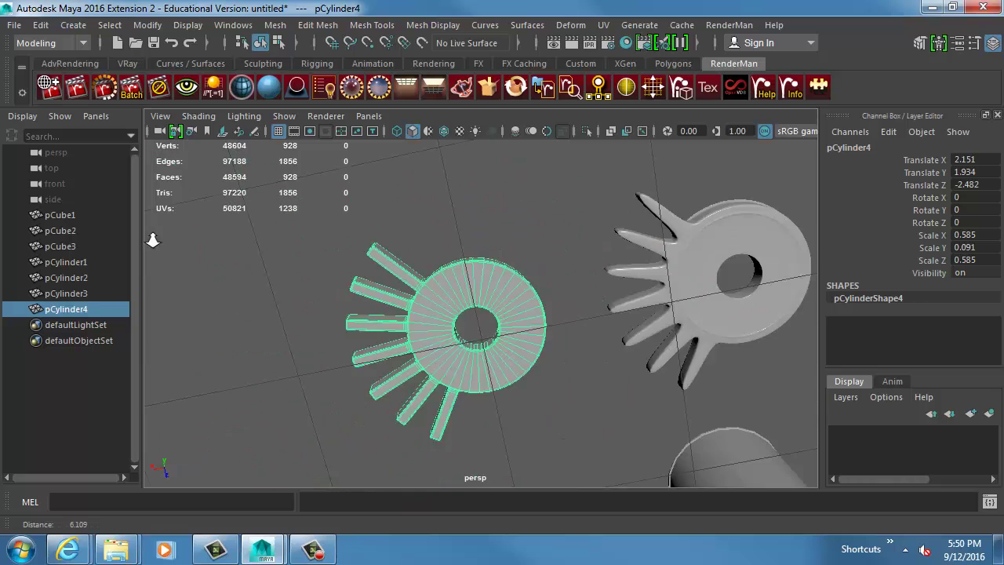
key(w)
drag(434, 333, 223, 367)
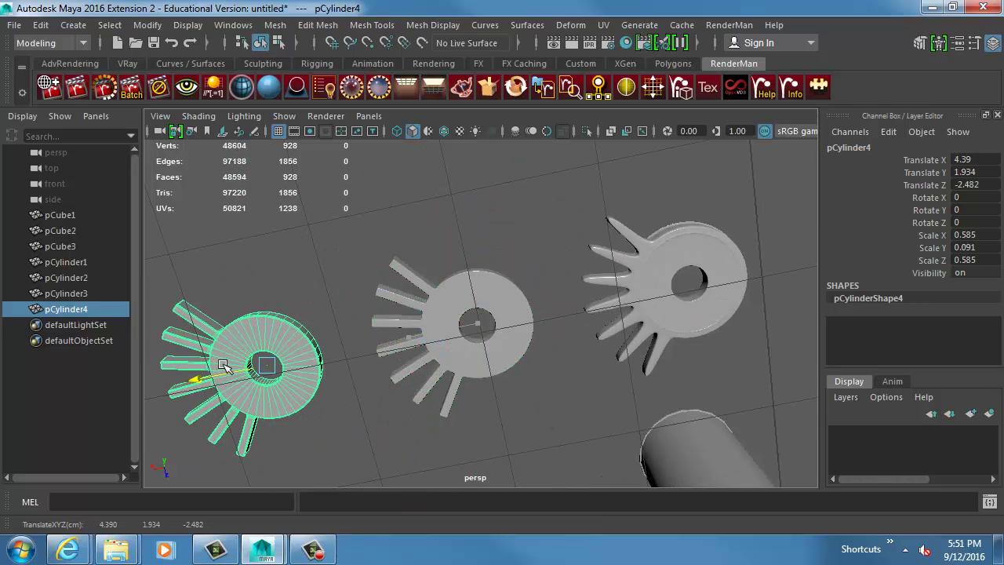
key(f)
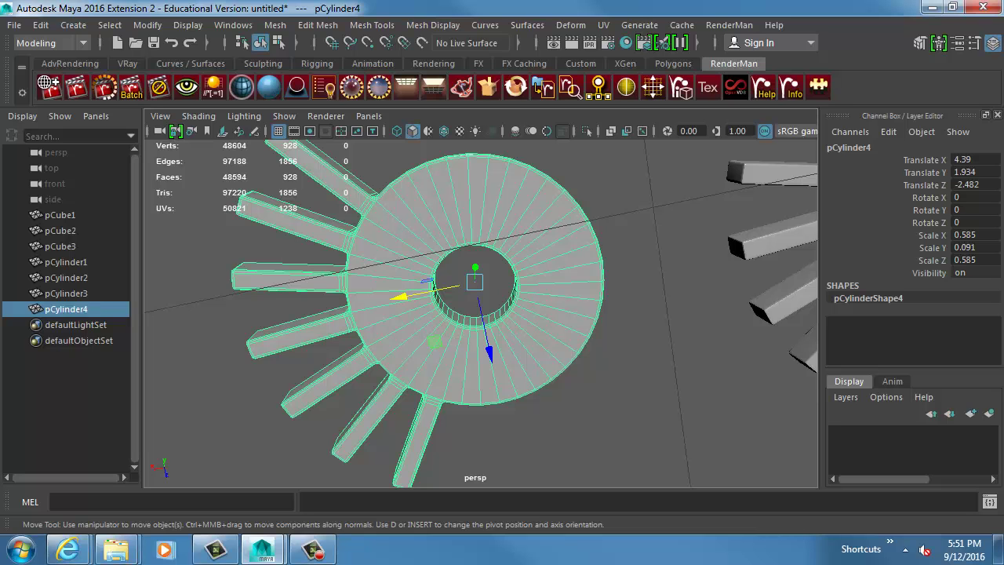
Mirror the duplicate disc with Cut Geometry on, World axis position, negative X direction, combining with the original and merging border vertices.
click(275, 24)
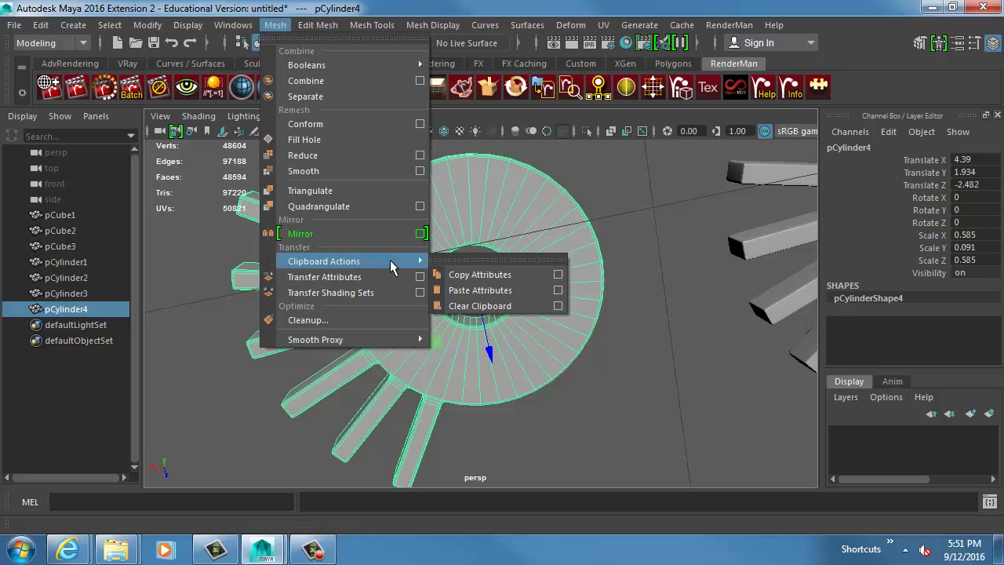
click(421, 232)
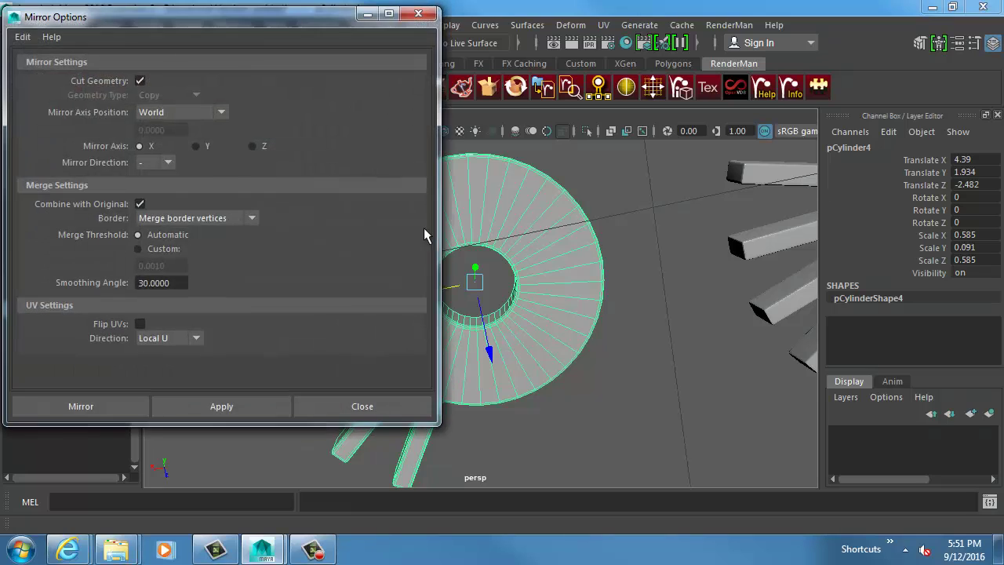
drag(256, 34, 797, 61)
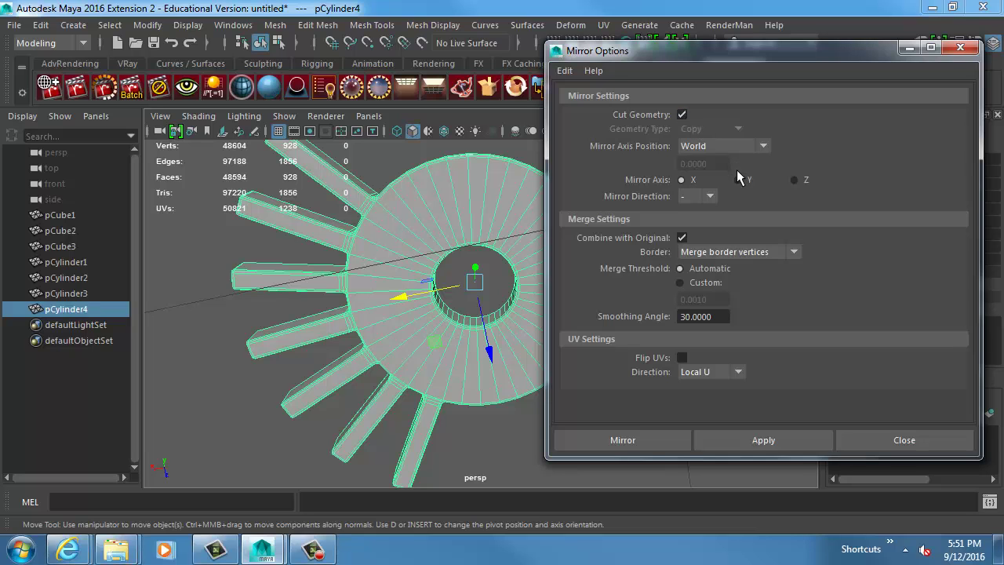
alt+middle_drag(466, 286, 438, 306)
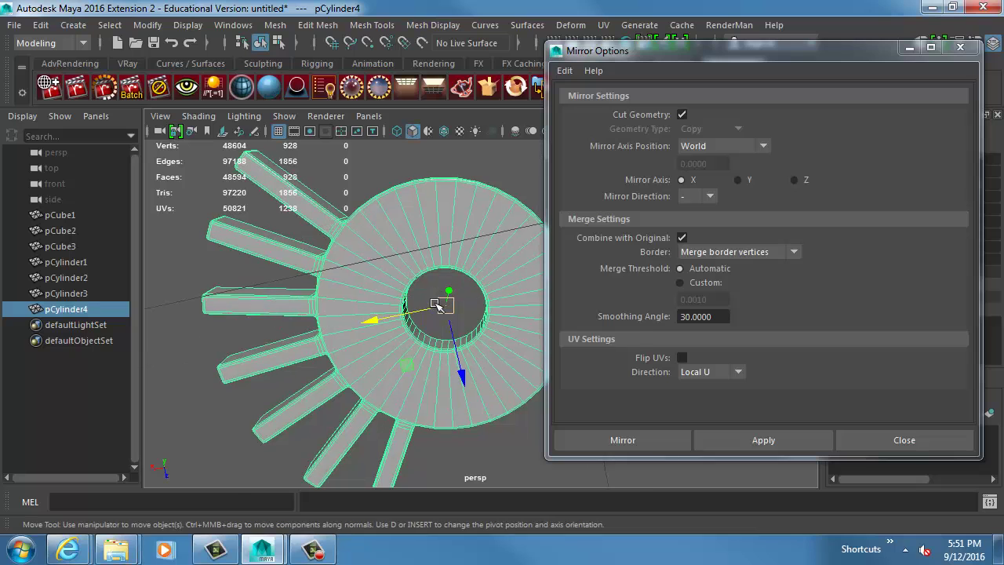
key(space)
drag(436, 299, 377, 301)
key(f)
scroll(401, 318, down, 5)
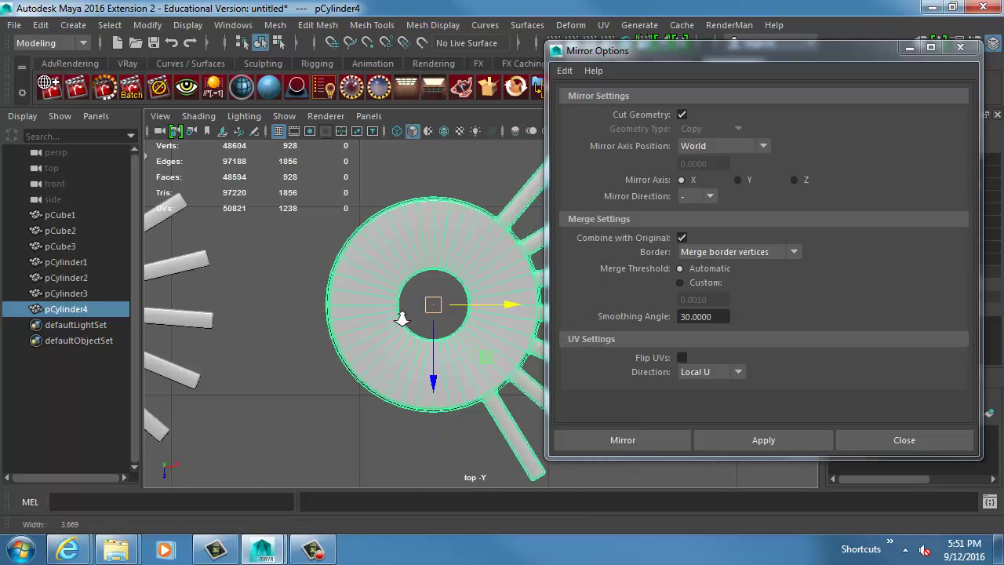
alt+middle_drag(417, 327, 350, 340)
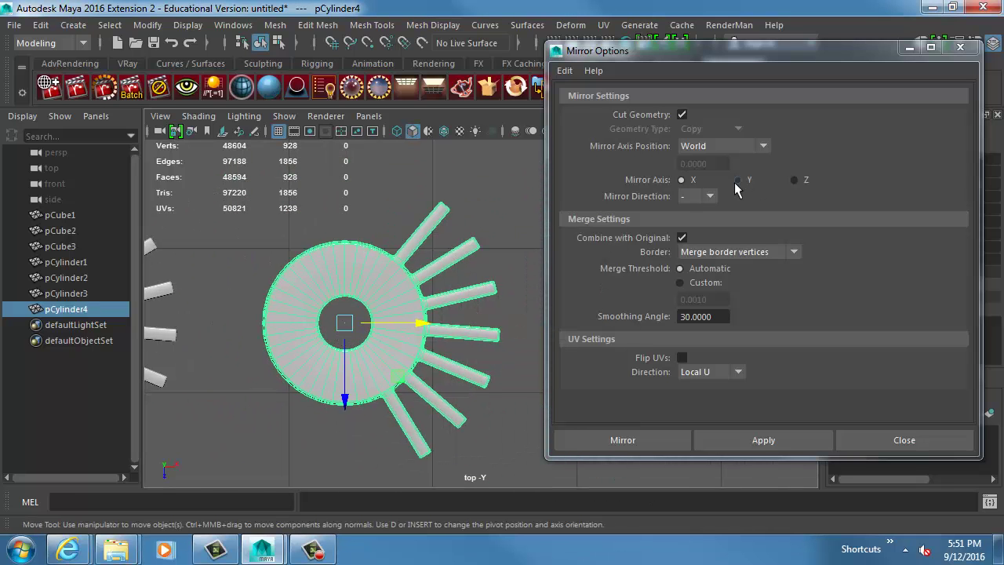
click(716, 252)
click(710, 265)
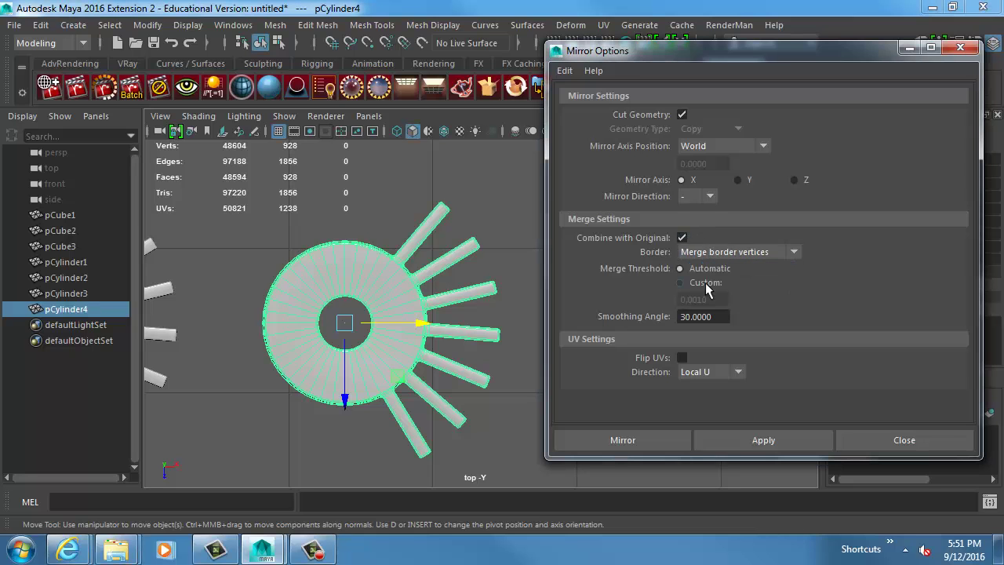
click(649, 437)
Try moving the mirror plane to a custom position of 4 on the X axis.
key(space)
drag(563, 361, 569, 316)
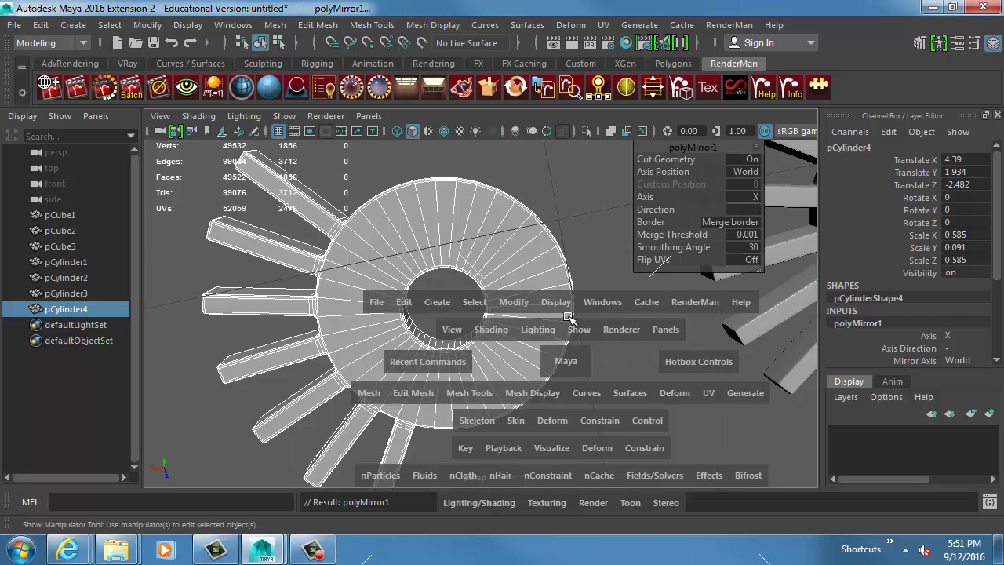
scroll(486, 316, down, 8)
alt+middle_drag(670, 338, 460, 357)
alt+middle_drag(517, 308, 553, 323)
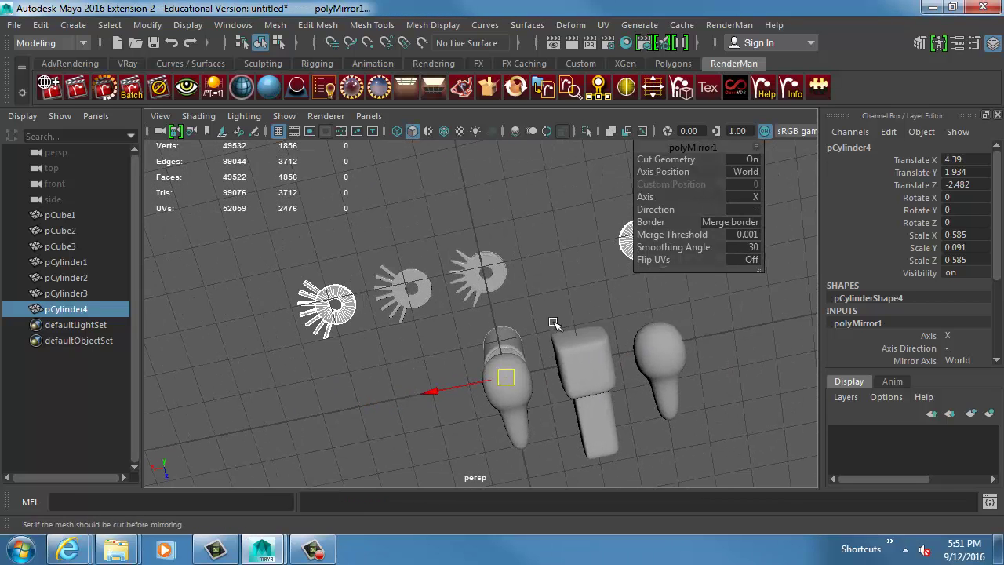
drag(473, 382, 300, 385)
key(space)
drag(369, 306, 329, 306)
alt+middle_drag(407, 307, 434, 212)
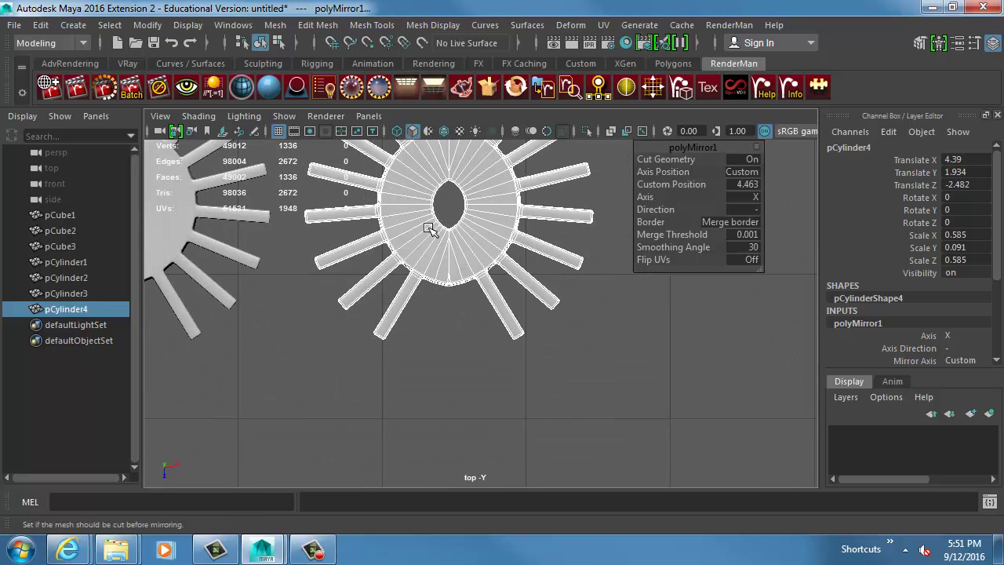
drag(433, 307, 390, 306)
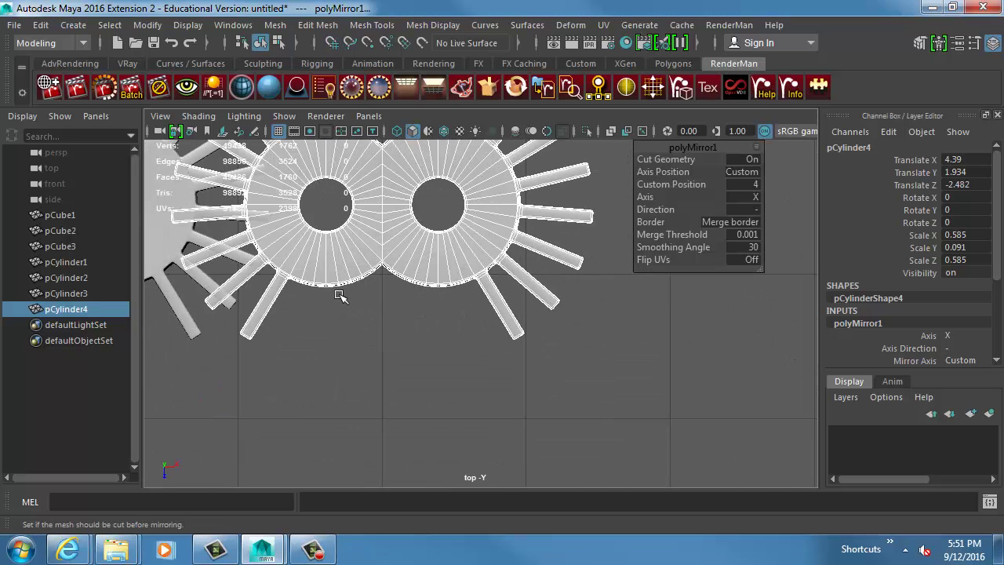
scroll(460, 324, down, 5)
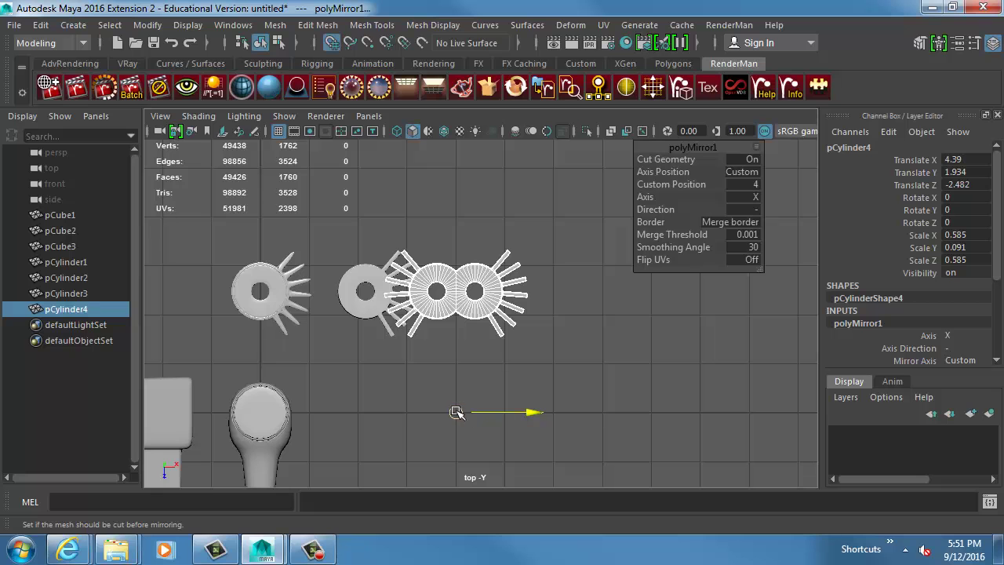
Set the polyMirror1 mirror axis position to Object to mirror the duplicate disc about its own centre.
key(space)
drag(456, 411, 460, 358)
alt+drag(463, 353, 453, 273)
key(w)
key(e)
key(space)
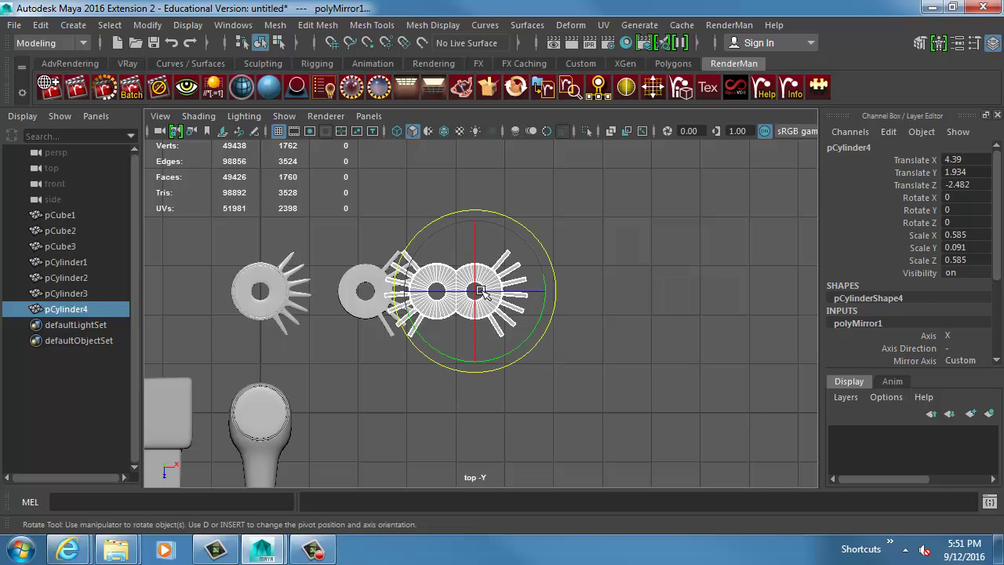
scroll(898, 331, down, 5)
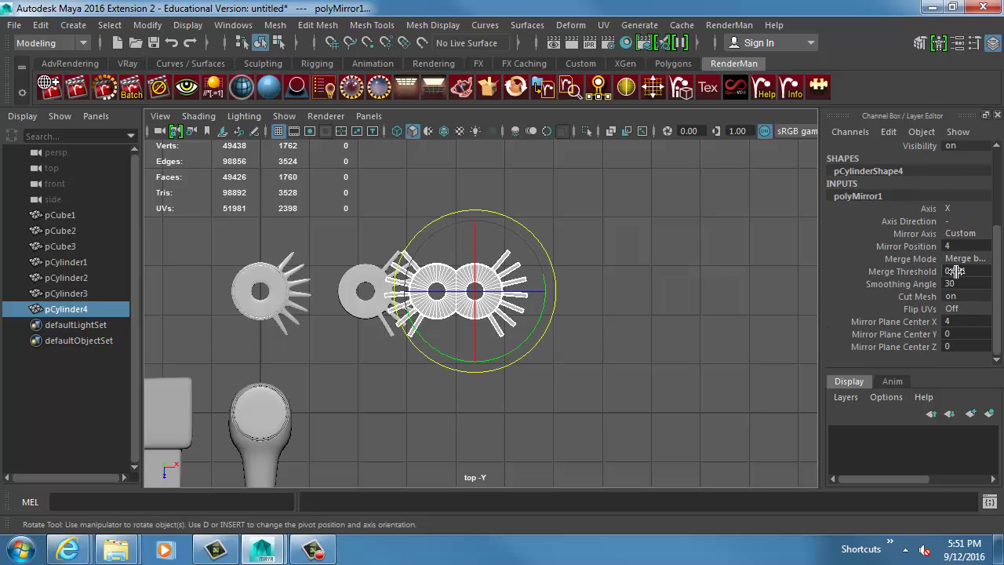
click(962, 233)
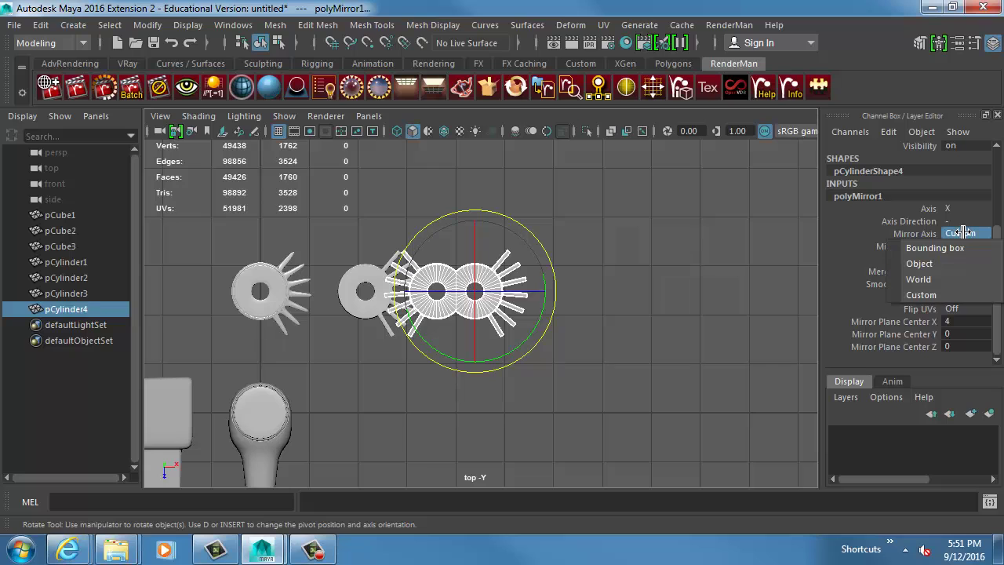
click(961, 247)
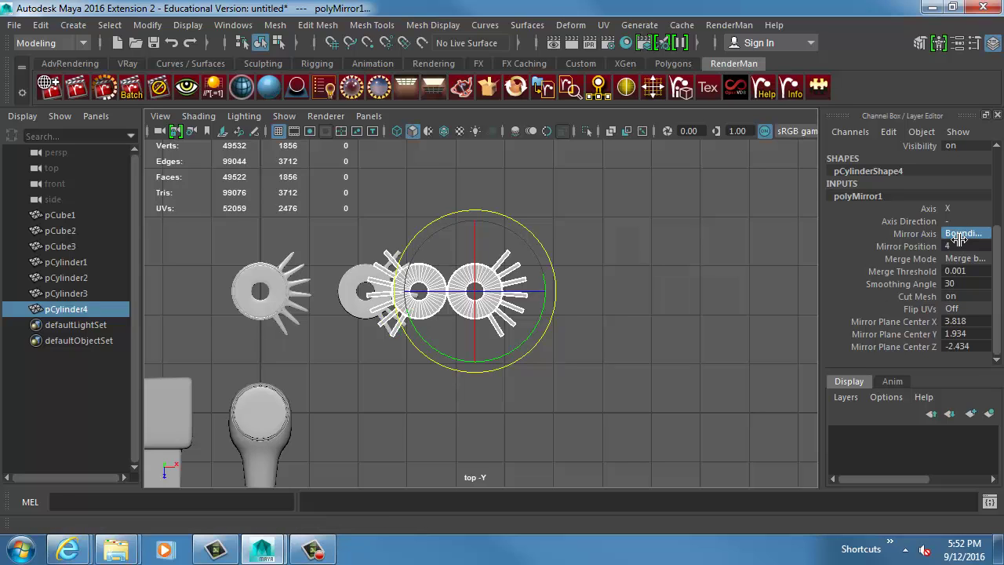
click(964, 233)
click(946, 258)
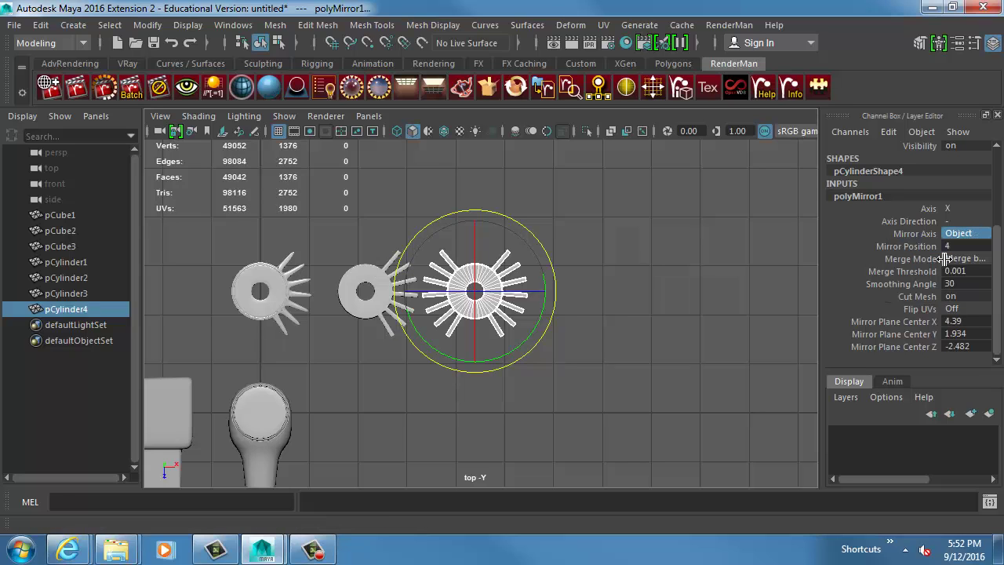
Examine the mirrored double-sided disc in the top and perspective views, including its shading without selection.
scroll(536, 298, up, 6)
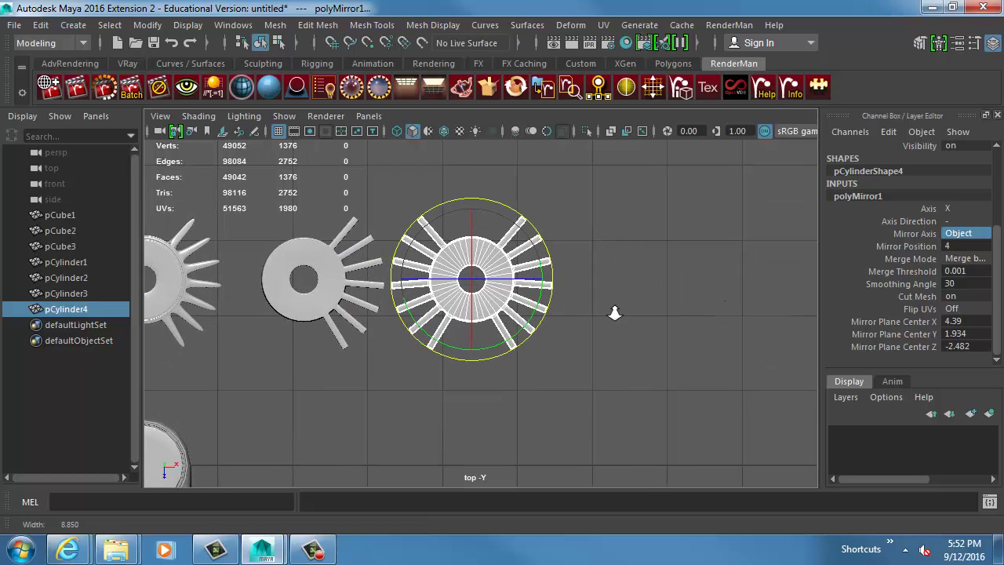
alt+middle_drag(536, 358, 533, 388)
scroll(554, 359, down, 3)
key(space)
drag(554, 342, 552, 296)
alt+drag(589, 327, 598, 348)
key(f)
alt+drag(500, 350, 506, 386)
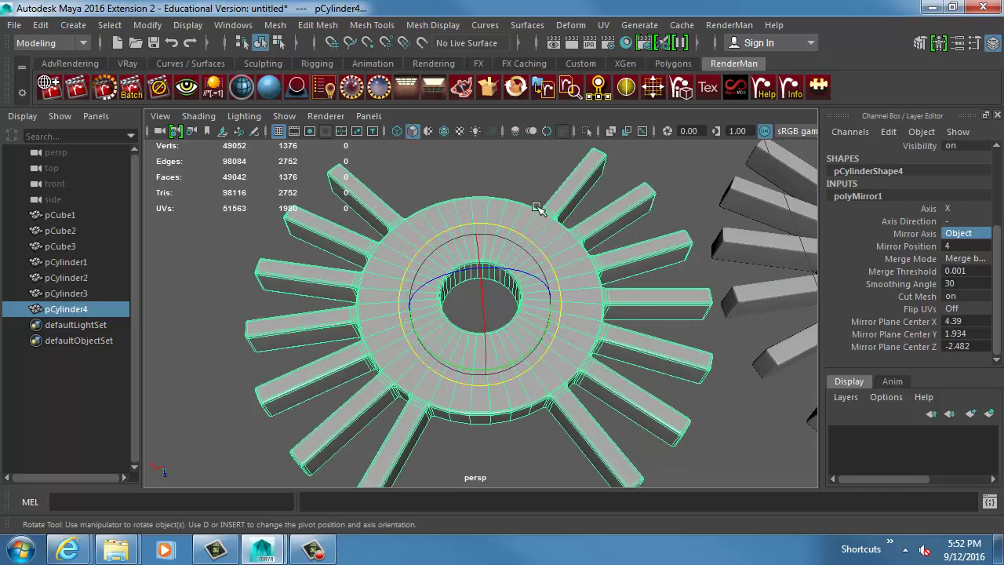
click(514, 166)
mouse_move(539, 247)
alt+mouse_down()
mouse_move(534, 359)
mouse_move(538, 256)
alt+mouse_up()
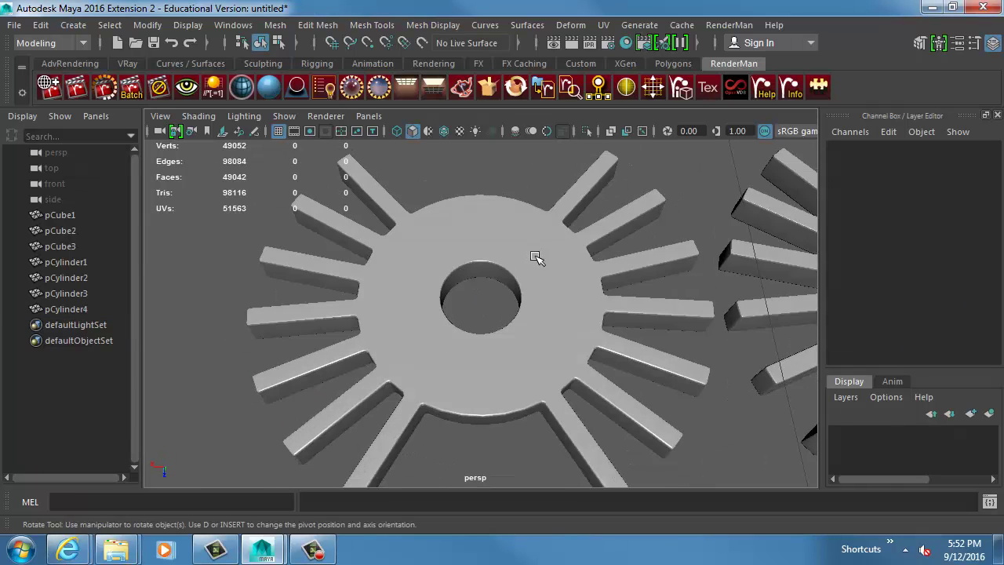
Try duplicating the mirrored disc and rotating the copy about its Y axis, and delete the copy.
click(559, 325)
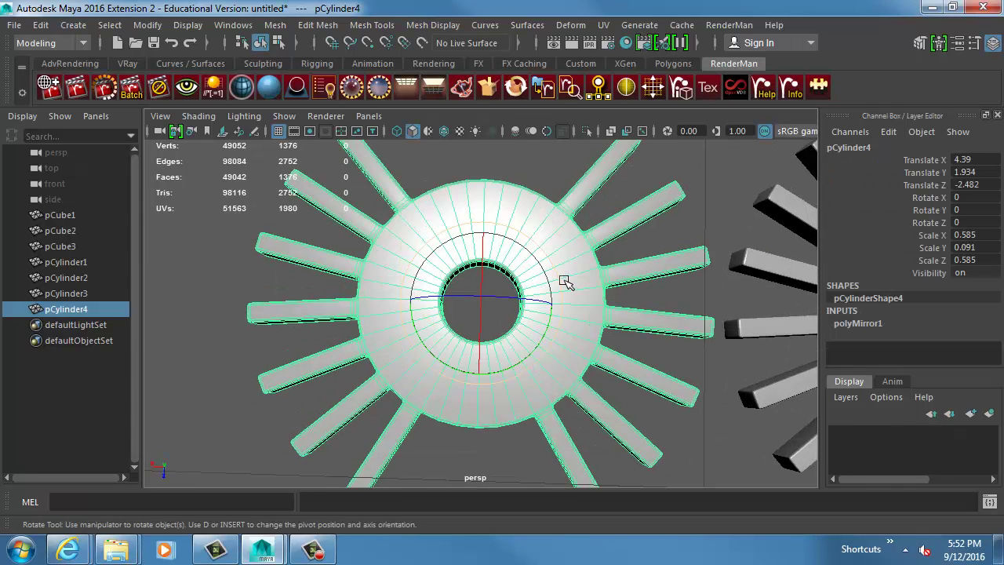
key(ctrl+d)
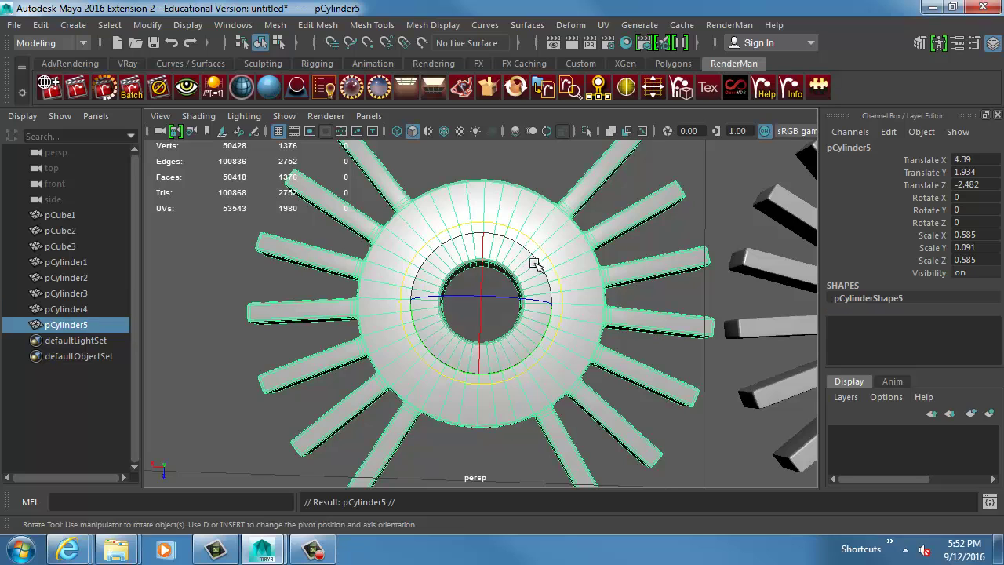
drag(536, 263, 529, 332)
key(ctrl+z)
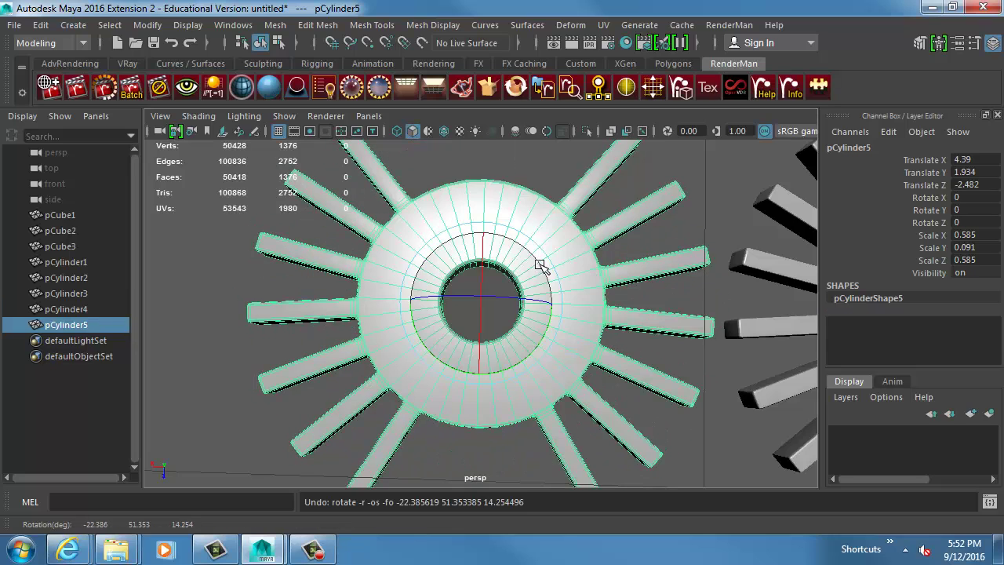
drag(541, 265, 519, 319)
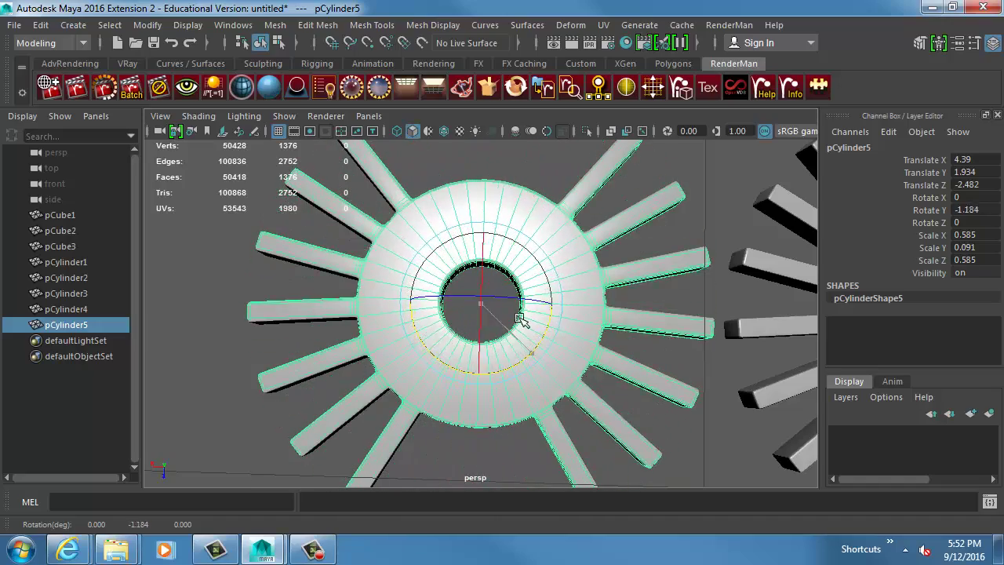
key(Delete)
Examine the mirrored disc from several angles and compare it with the two single-sided finned discs.
click(540, 387)
alt+drag(541, 387, 596, 424)
click(554, 258)
scroll(446, 327, down, 5)
alt+drag(455, 325, 505, 291)
click(504, 291)
click(549, 242)
alt+drag(549, 243, 607, 319)
alt+right_drag(608, 319, 489, 320)
alt+middle_drag(647, 367, 401, 309)
alt+middle_drag(239, 289, 583, 284)
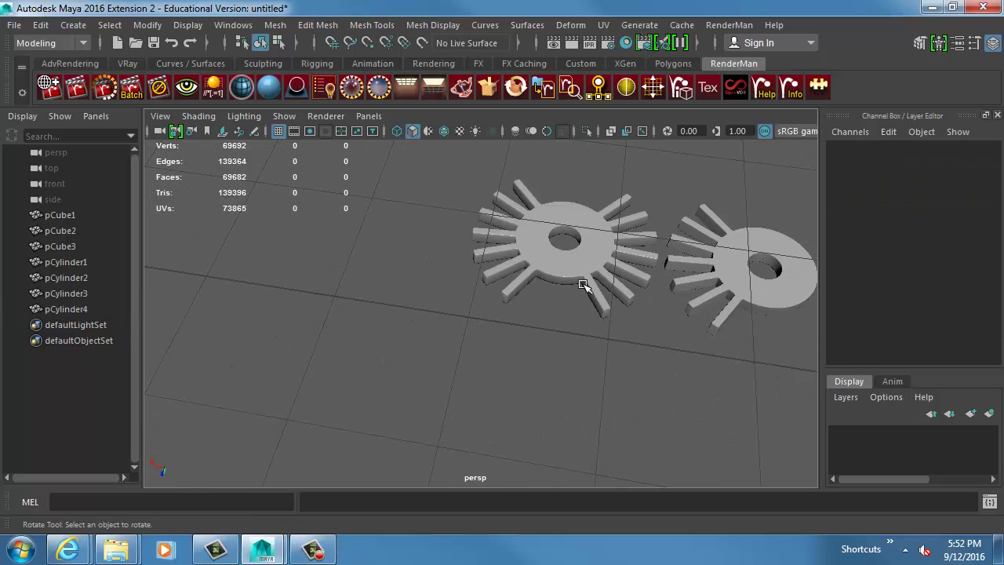
click(599, 253)
alt+middle_drag(772, 281, 519, 303)
click(530, 294)
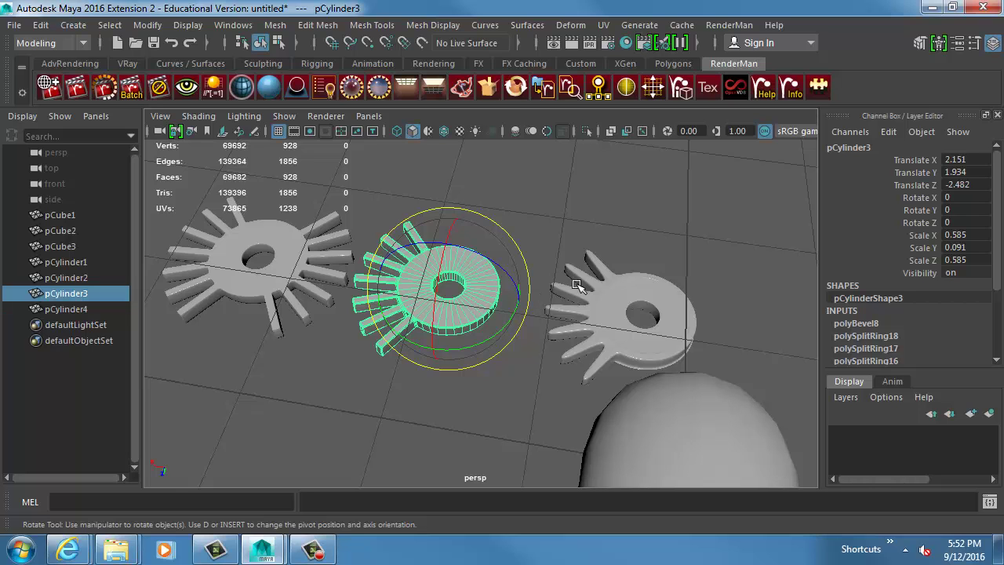
Frame the double-sided finned disc pCylinder4 up close and switch it to unsmoothed display.
click(351, 240)
key(f)
drag(397, 281, 400, 284)
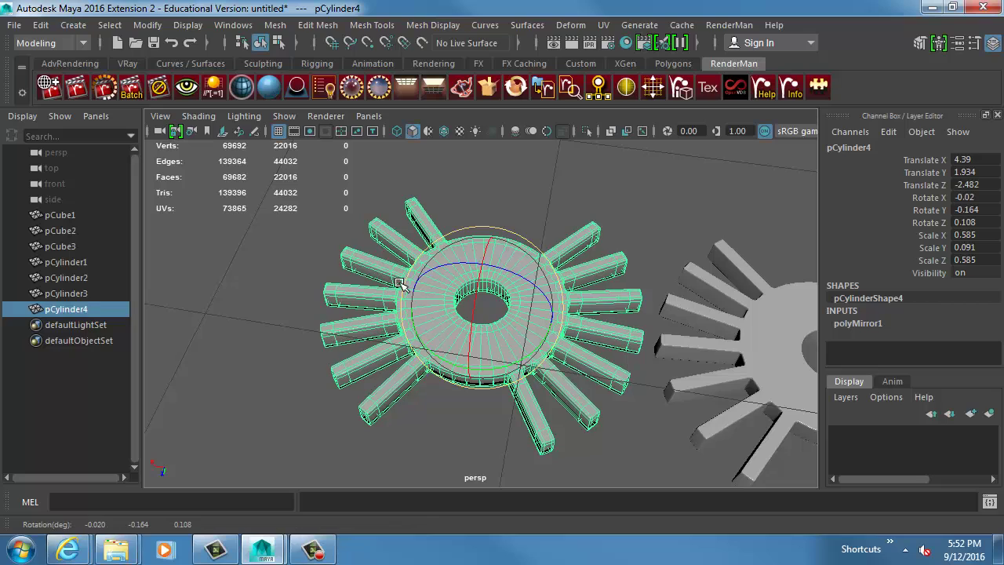
key(ctrl+z)
alt+right_drag(270, 304, 431, 298)
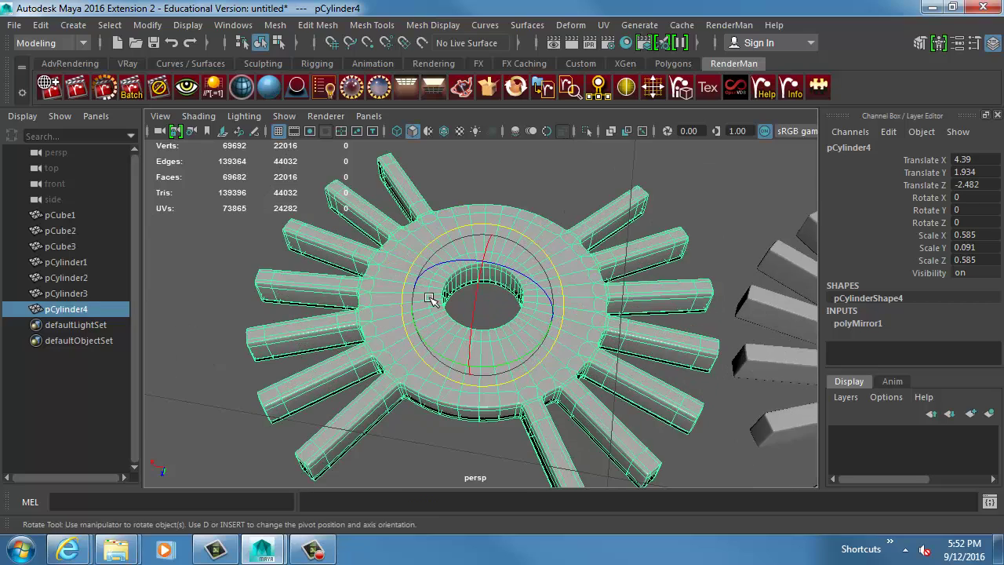
alt+middle_drag(431, 298, 536, 303)
alt+right_drag(535, 303, 639, 298)
key(1)
alt+middle_drag(638, 298, 266, 274)
Switch pCube2 to unsmoothed display, duplicate it and move the copy to X -6.453.
click(658, 293)
alt+middle_drag(698, 337, 376, 212)
alt+right_drag(777, 392, 562, 337)
alt+middle_drag(562, 338, 463, 316)
alt+right_drag(463, 316, 536, 332)
click(565, 343)
alt+middle_drag(599, 360, 590, 354)
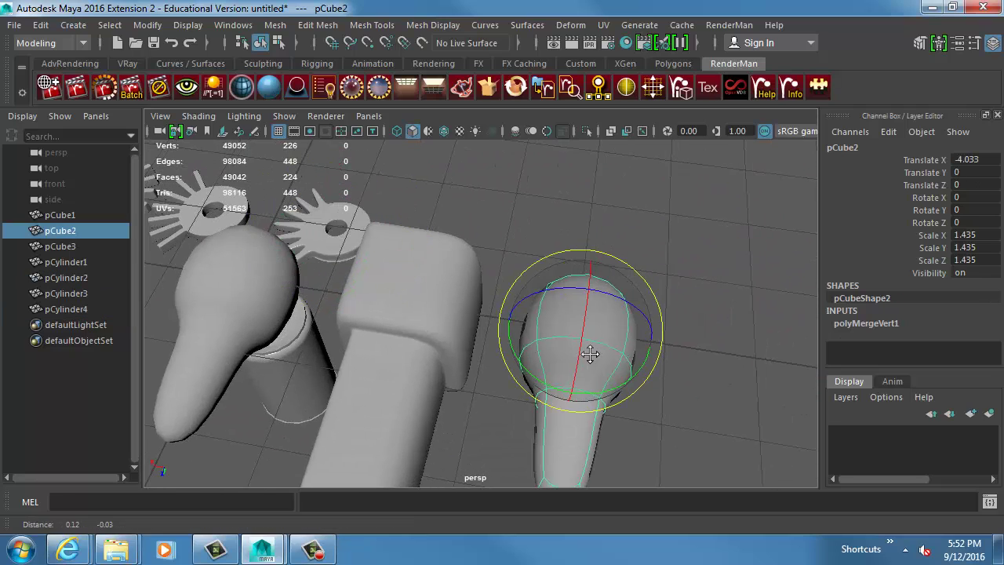
key(f)
key(1)
key(ctrl+d)
key(w)
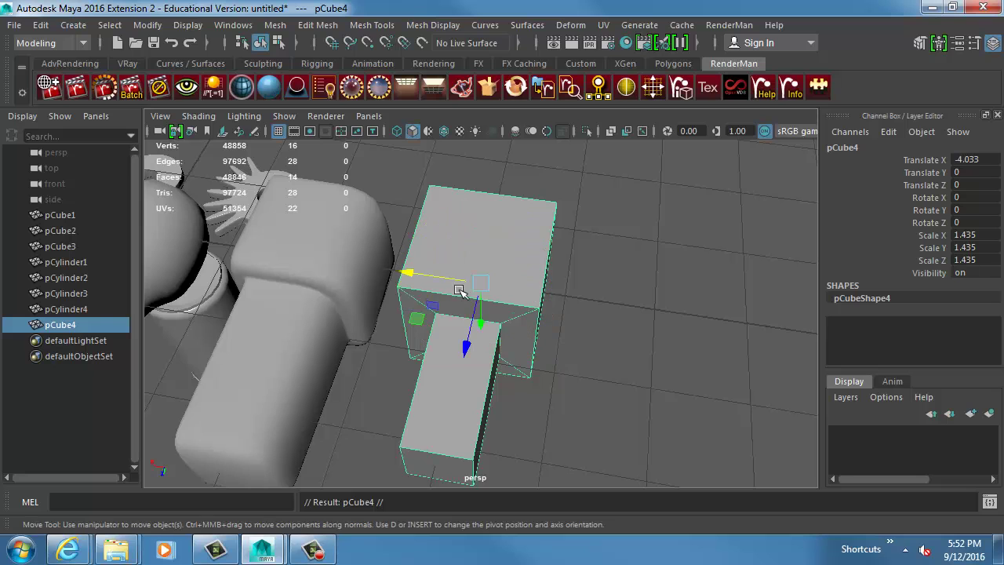
drag(447, 277, 672, 290)
Extrude the four faces around the arm's base on the copied box with no thickness, and preview the result smoothed.
alt+middle_drag(658, 283, 463, 230)
right_drag(572, 268, 574, 334)
click(562, 329)
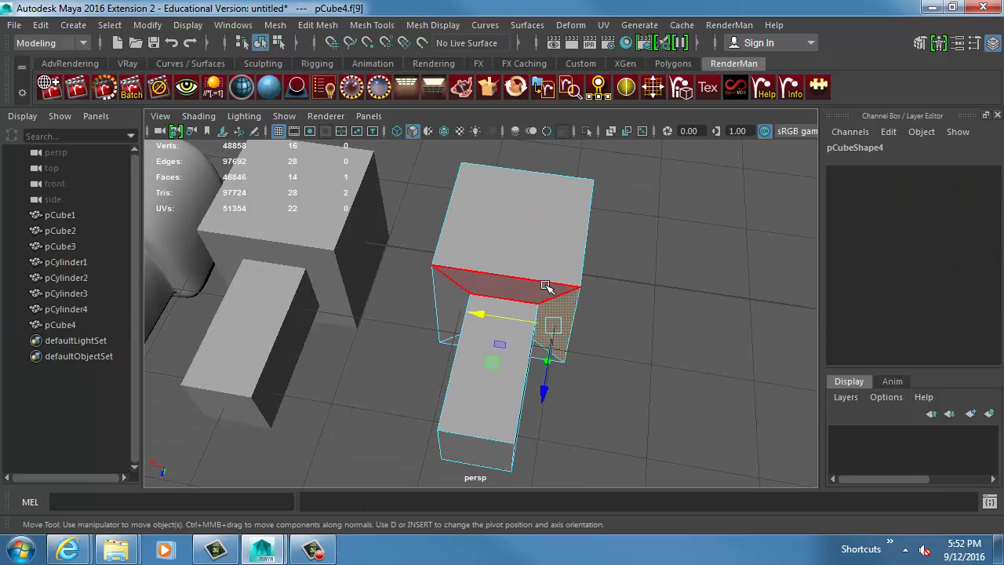
shift+click(543, 283)
key(ctrl+e)
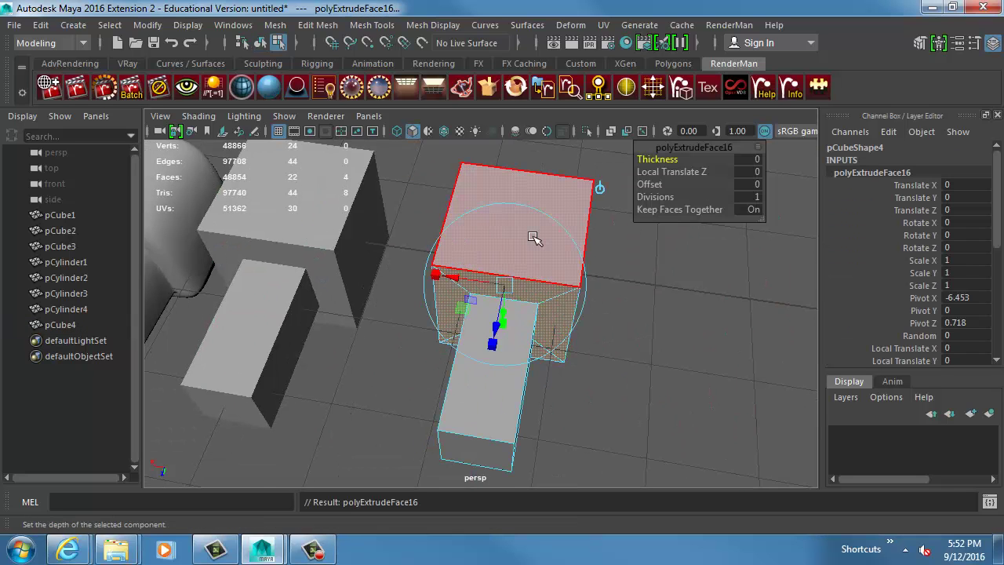
alt+drag(580, 276, 539, 236)
key(w)
right_drag(515, 227, 532, 200)
alt+drag(533, 201, 383, 216)
key(3)
key(1)
Extrude the copied box's back face, opposite the arm, with no thickness and preview it smoothed.
key(F11)
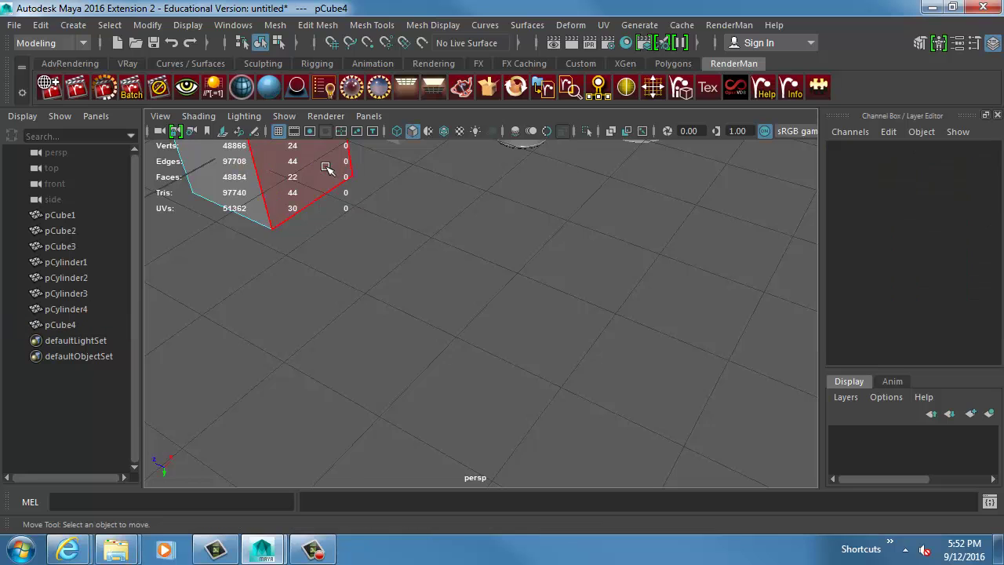
click(326, 167)
key(f)
key(ctrl+e)
key(w)
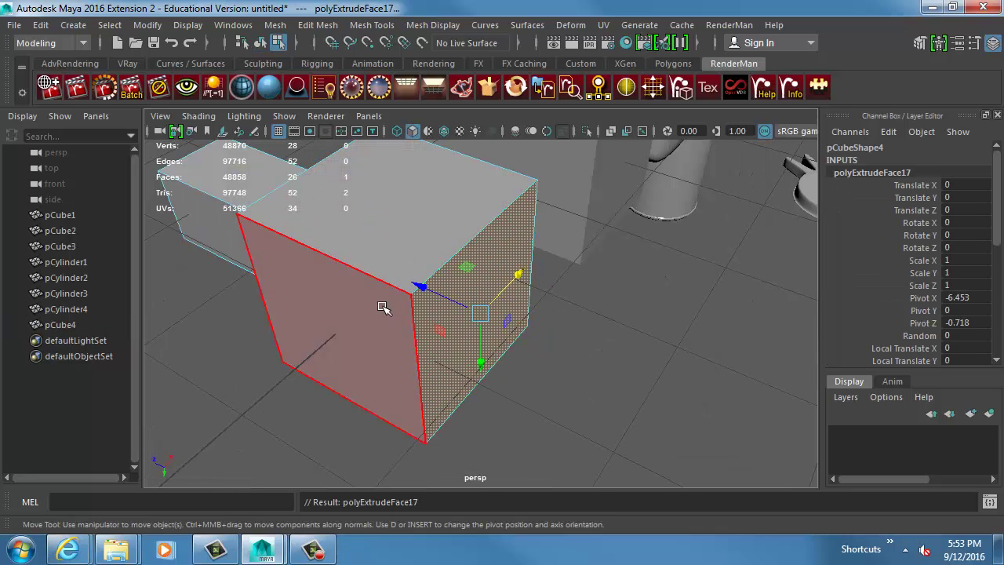
right_drag(385, 309, 418, 249)
key(3)
key(1)
Extrude the arm's end face together with one face of the box in place, and compare smoothed and unsmoothed displays.
alt+drag(338, 353, 499, 226)
right_drag(499, 226, 494, 284)
click(477, 234)
alt+middle_drag(330, 144, 466, 363)
shift+click(449, 285)
key(e)
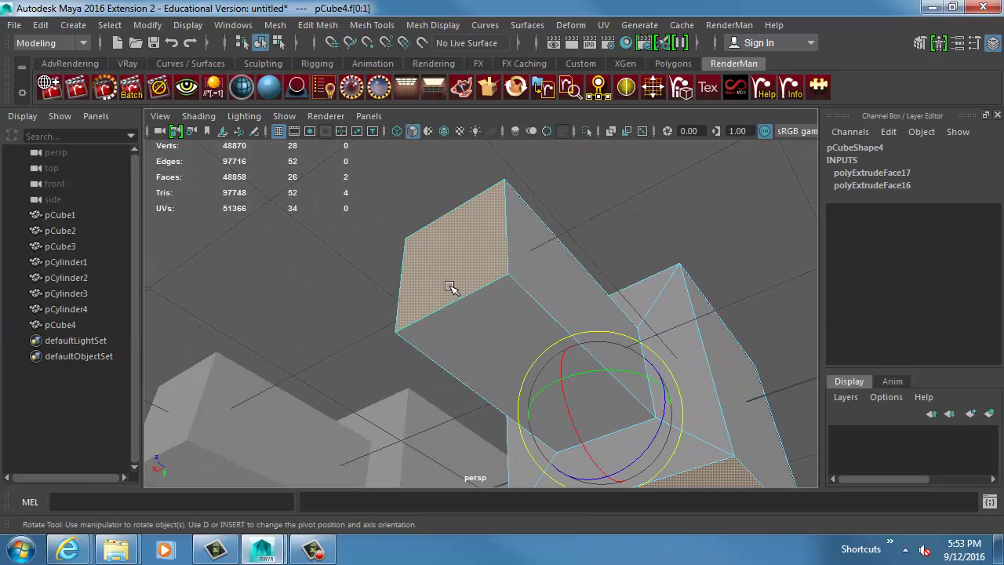
key(ctrl+e)
key(w)
right_drag(522, 344, 562, 306)
key(3)
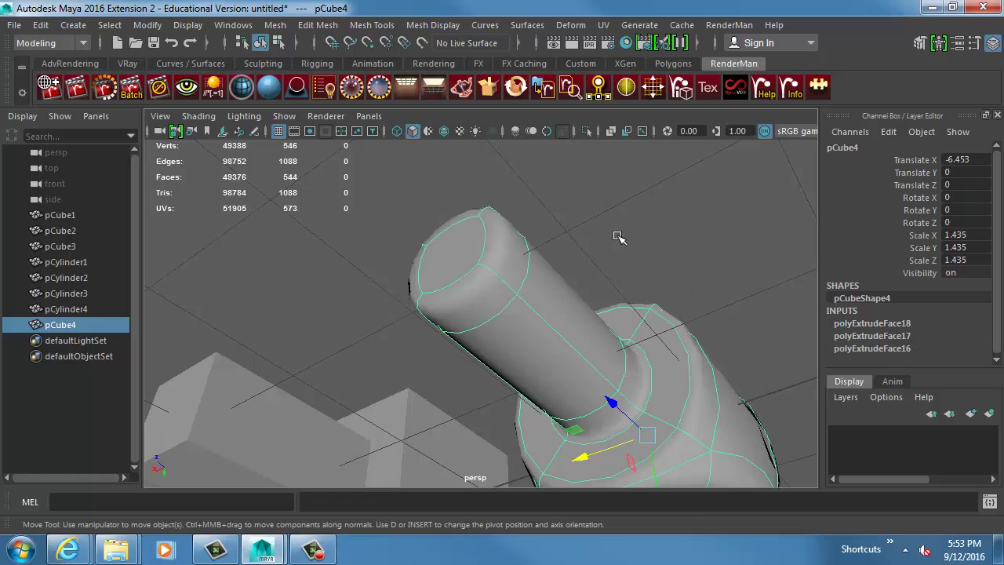
click(619, 237)
alt+drag(619, 237, 520, 314)
click(526, 290)
key(1)
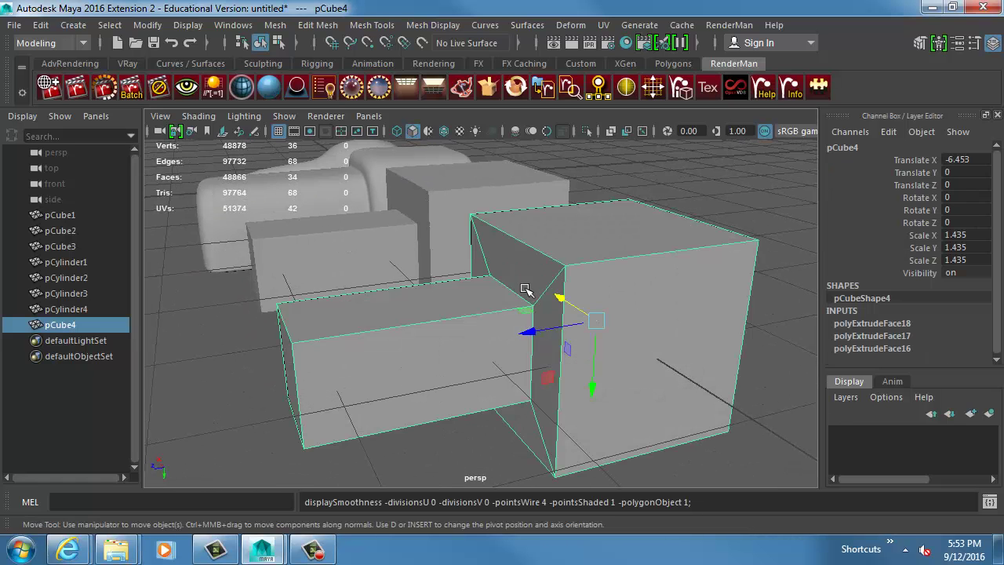
Try moving and scaling the four front corner vertices of the copied box, and undo these changes.
right_drag(526, 289, 471, 286)
click(563, 266)
shift+click(472, 213)
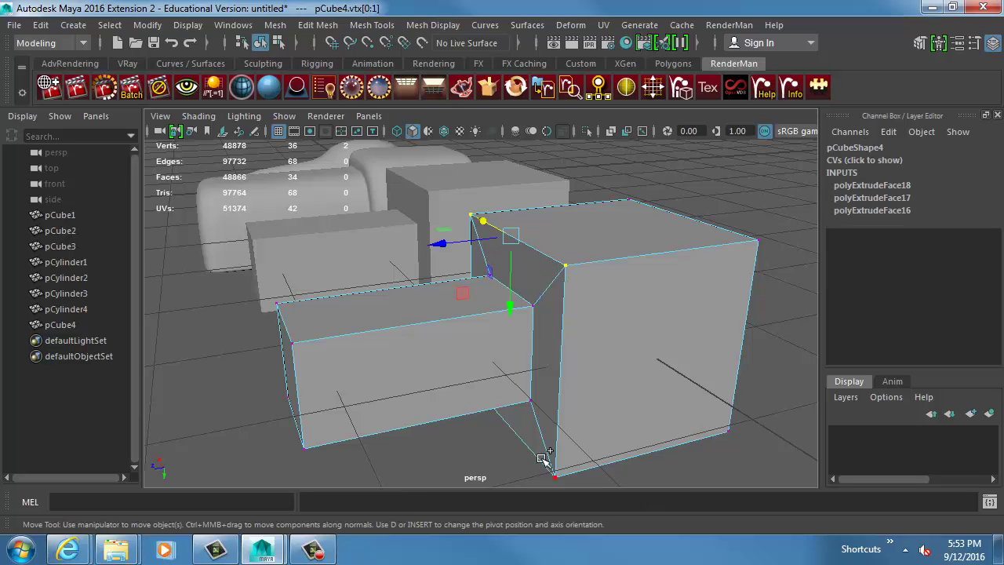
shift+click(555, 476)
alt+drag(370, 390, 441, 375)
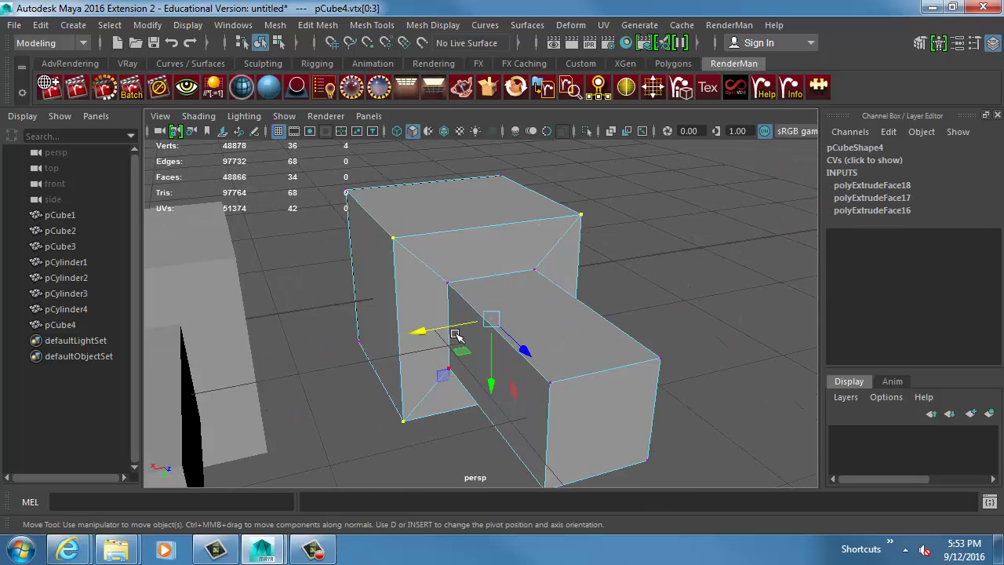
key(r)
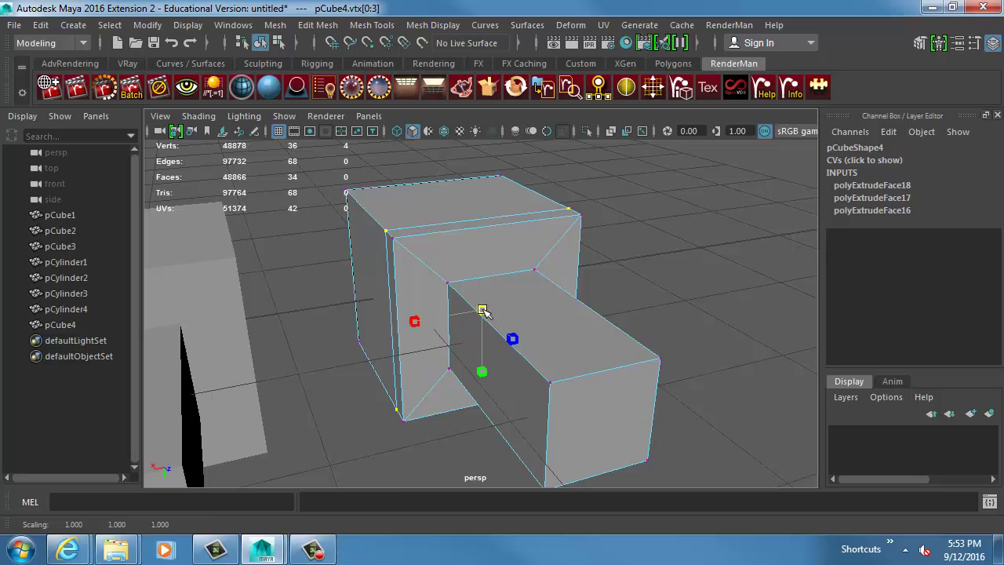
drag(480, 309, 504, 312)
key(ctrl+z)
key(ctrl+z)
Move the four front corner vertices back from the arm to expose the overlapping geometry, and return to object mode.
alt+drag(581, 258, 555, 235)
key(w)
drag(527, 340, 487, 253)
key(F8)
Examine the overlapping faces on pCube4, and delete pCube4 and pCube2 from the scene.
alt+drag(579, 225, 508, 263)
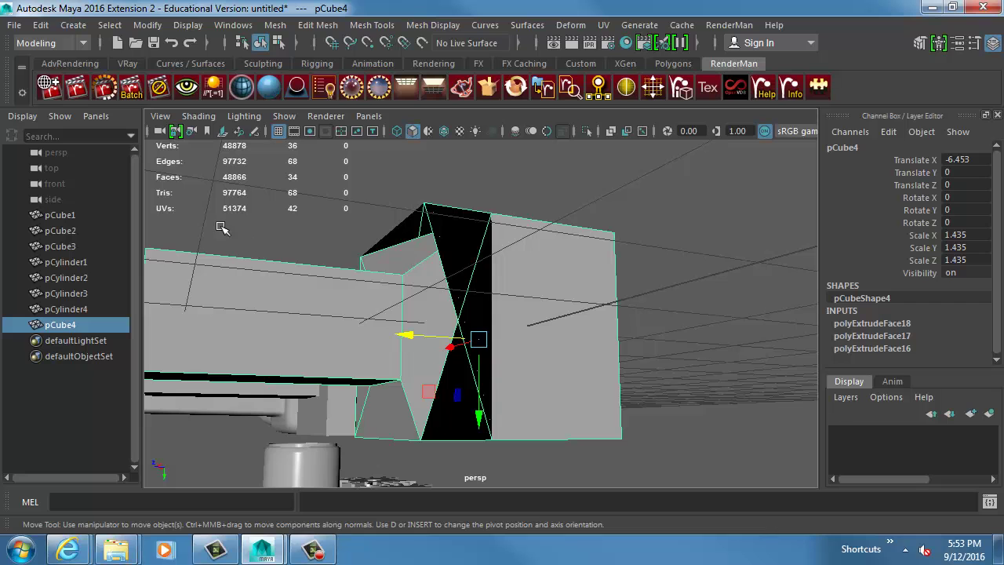
alt+drag(221, 228, 520, 312)
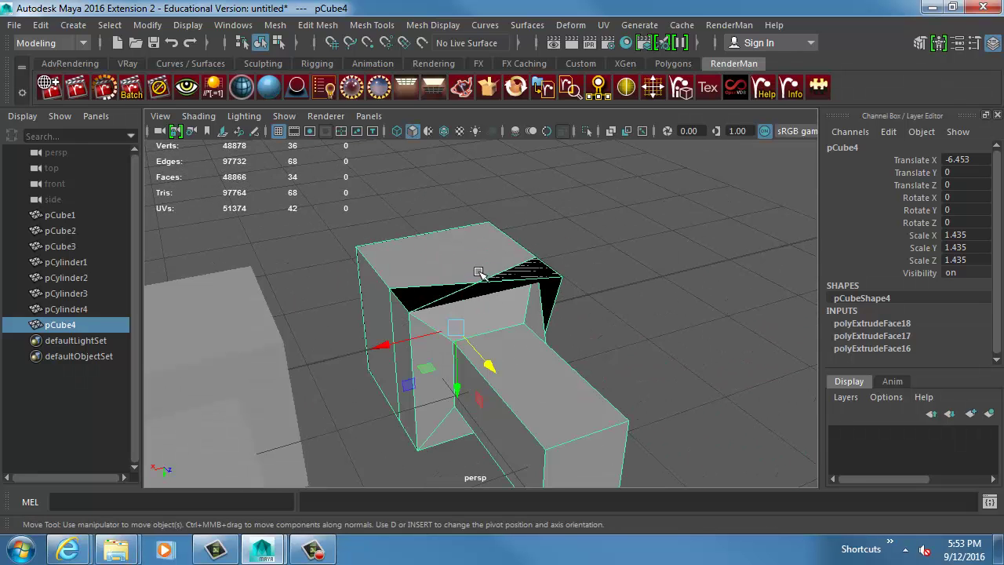
alt+drag(605, 293, 490, 330)
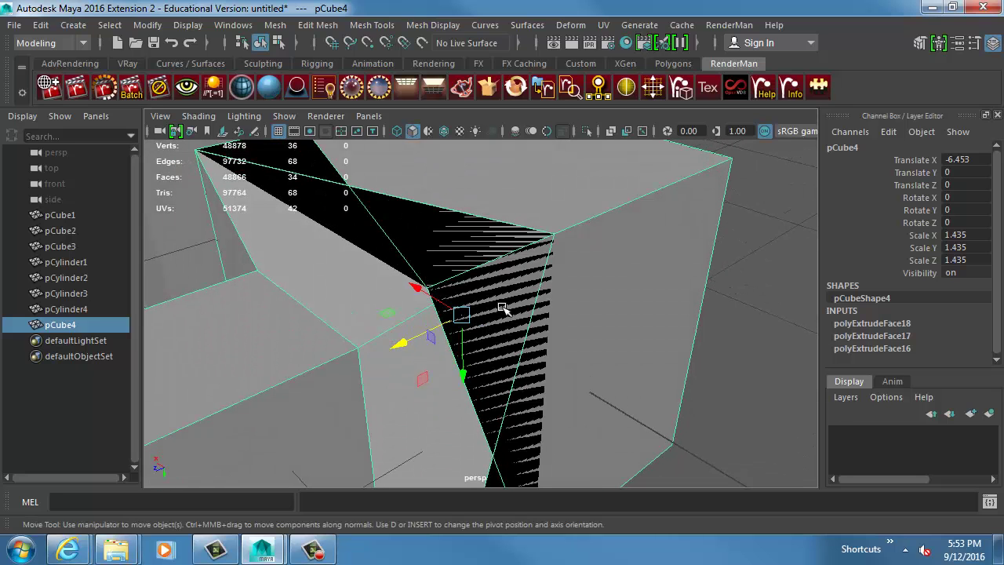
scroll(384, 281, down, 5)
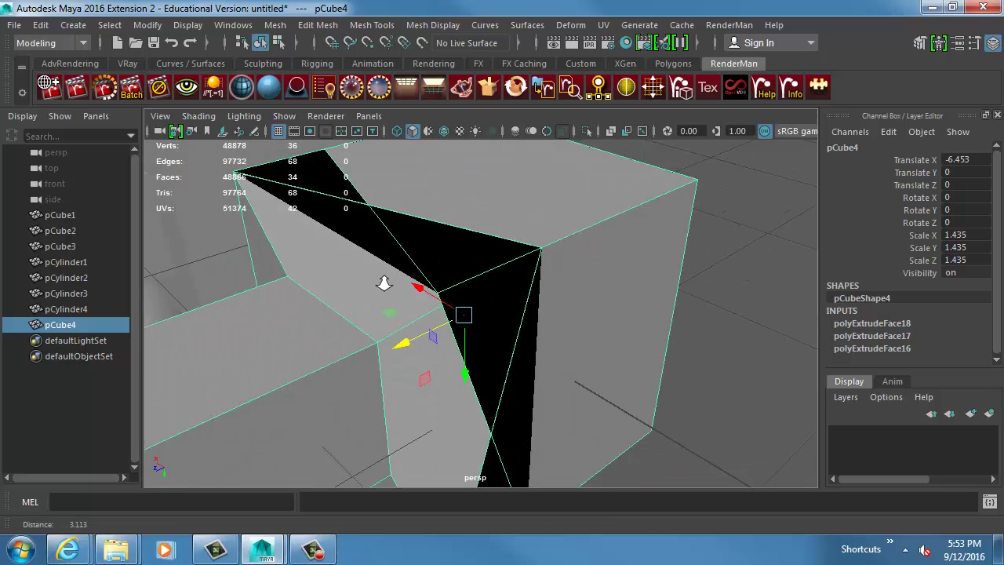
key(Delete)
scroll(605, 374, down, 4)
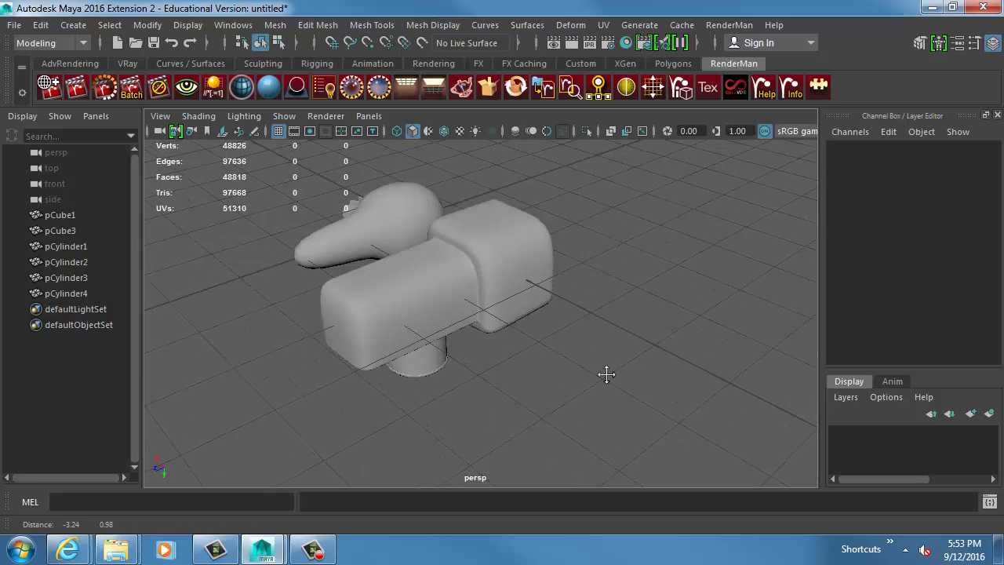
Create a polygon plane and move it clear of the other models to X -6.258.
click(522, 269)
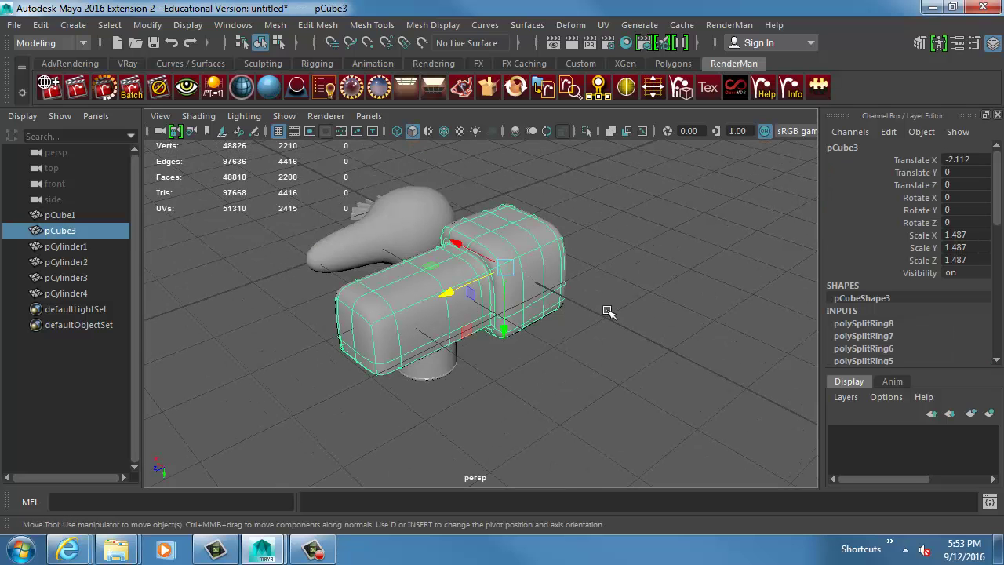
click(608, 312)
alt+drag(608, 312, 408, 337)
click(72, 25)
mouse_move(126, 81)
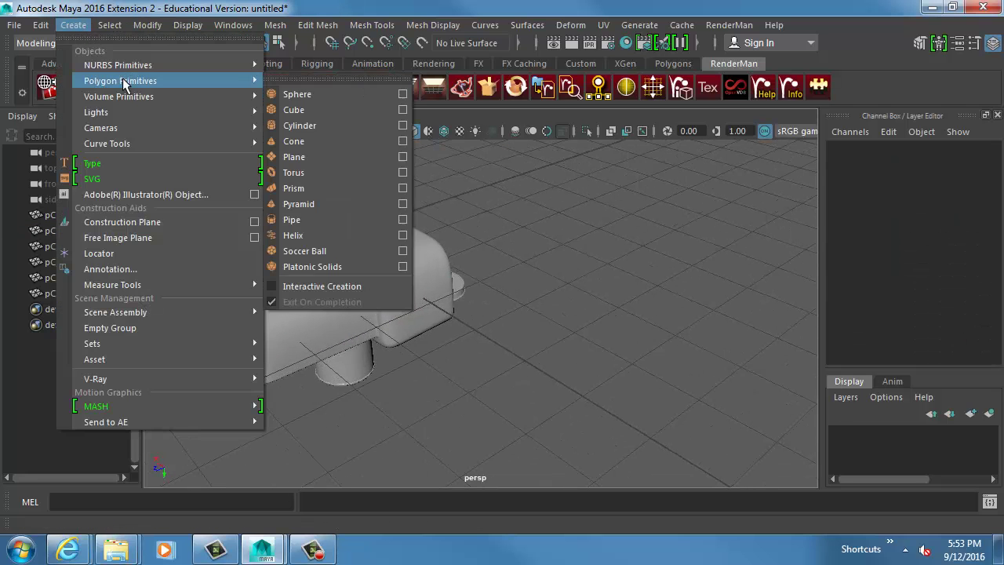
click(324, 153)
key(w)
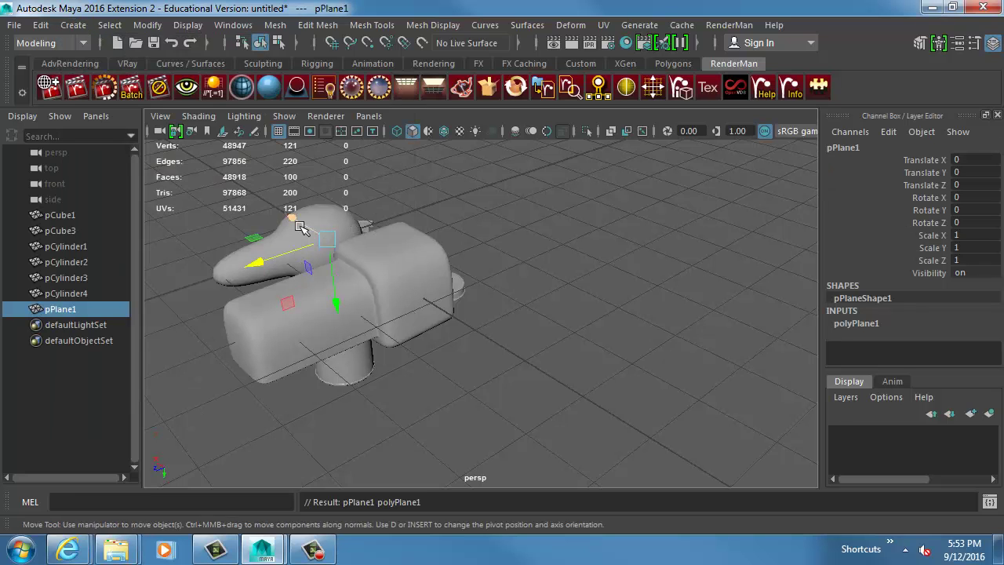
drag(297, 221, 476, 306)
key(f)
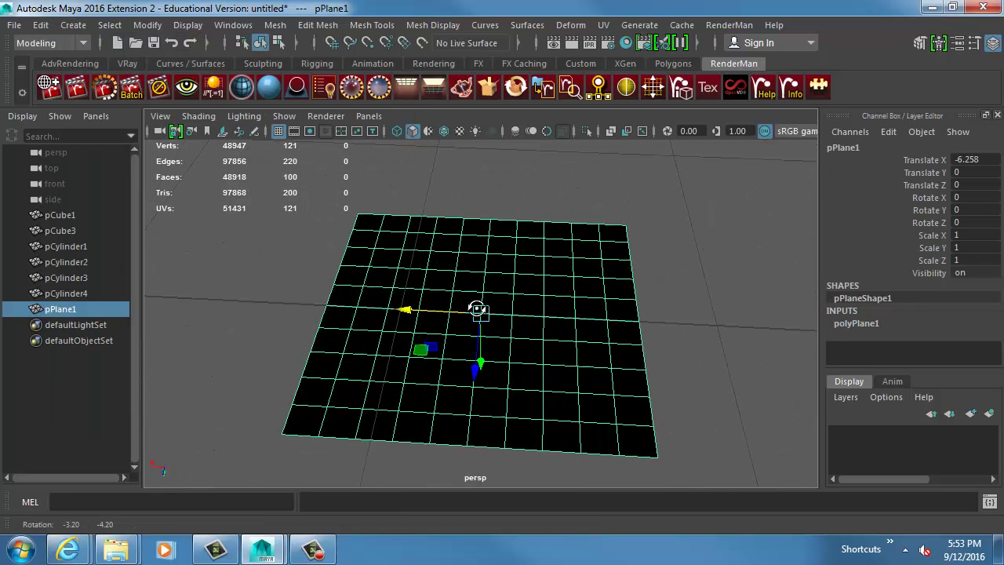
Turn on two-sided lighting in the viewport and scale the plane uniformly to 1.817.
click(244, 116)
click(271, 226)
key(r)
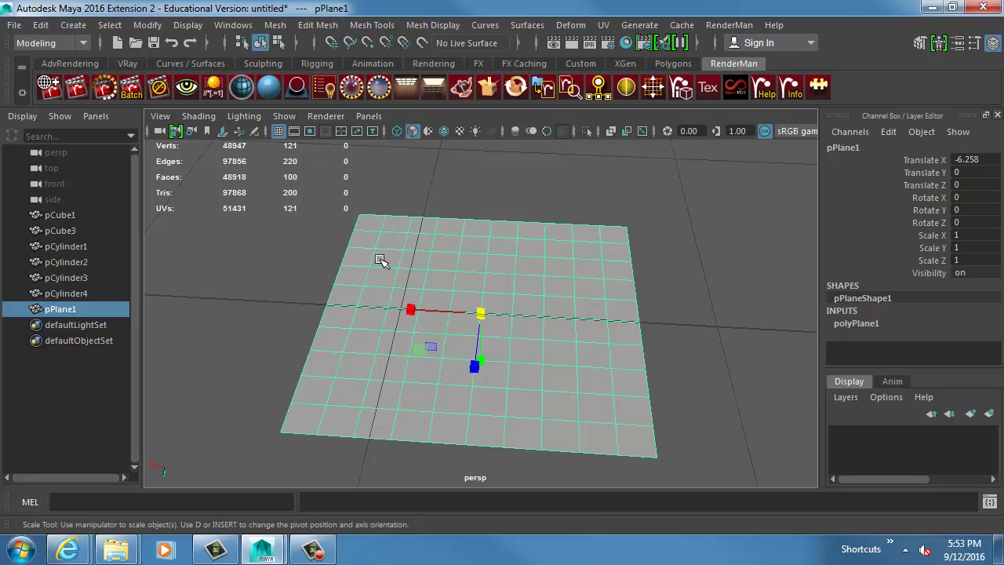
middle_drag(383, 259, 621, 280)
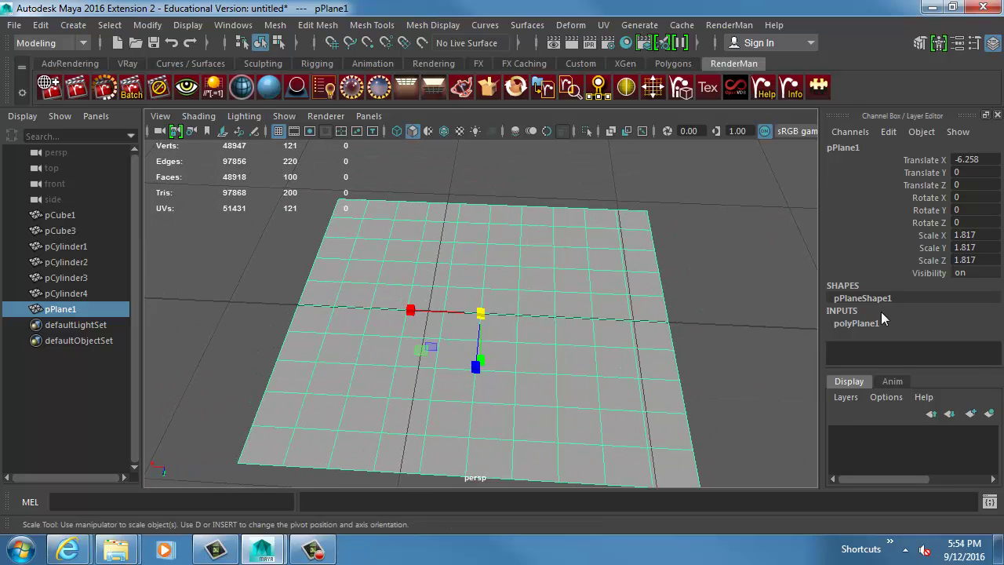
Set the plane's width and height subdivisions to 2.
click(867, 323)
drag(950, 320, 961, 334)
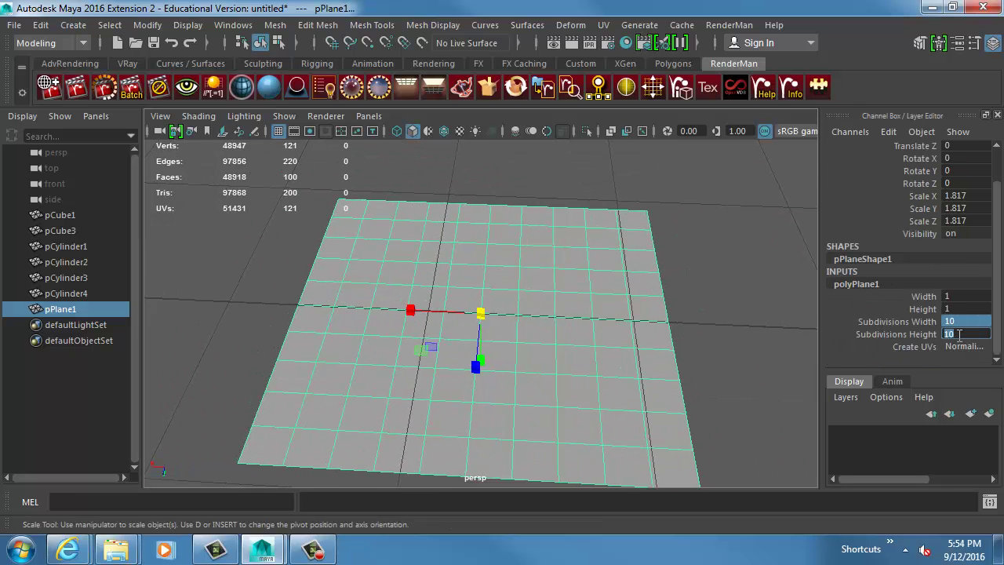
text(2)
key(Return)
Delete two diagonally opposite faces of the plane and return to object mode.
right_drag(555, 292, 563, 332)
click(562, 332)
shift+click(415, 251)
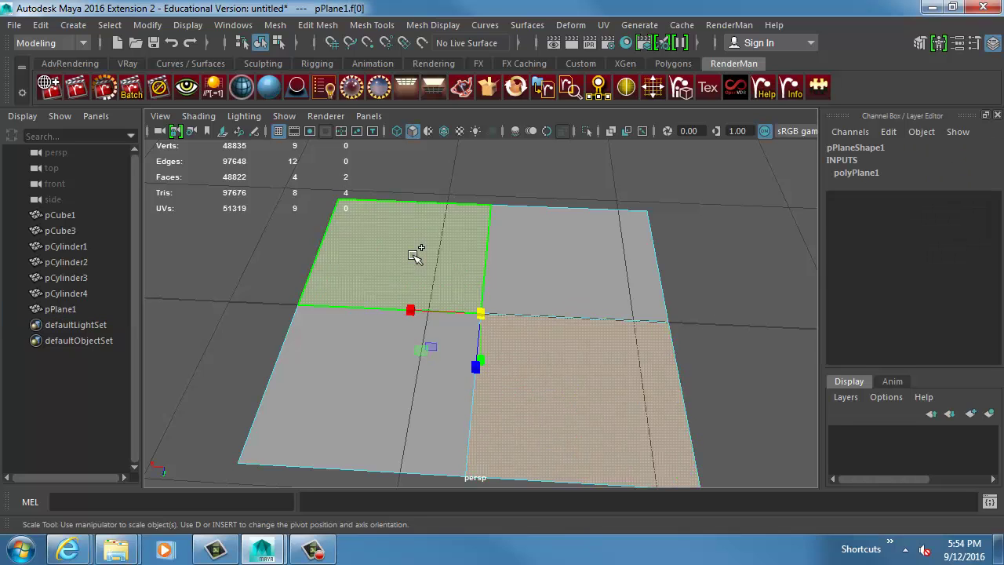
key(Delete)
right_drag(515, 280, 573, 230)
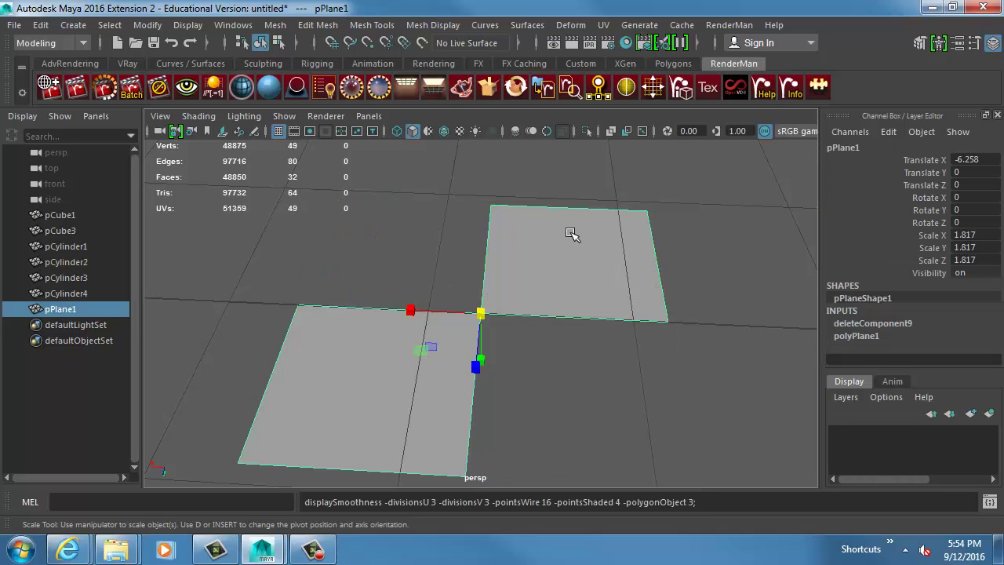
Extrude the four inner edges meeting at the plane's centre upward into crossing vertical walls.
alt+drag(543, 274, 523, 276)
click(437, 288)
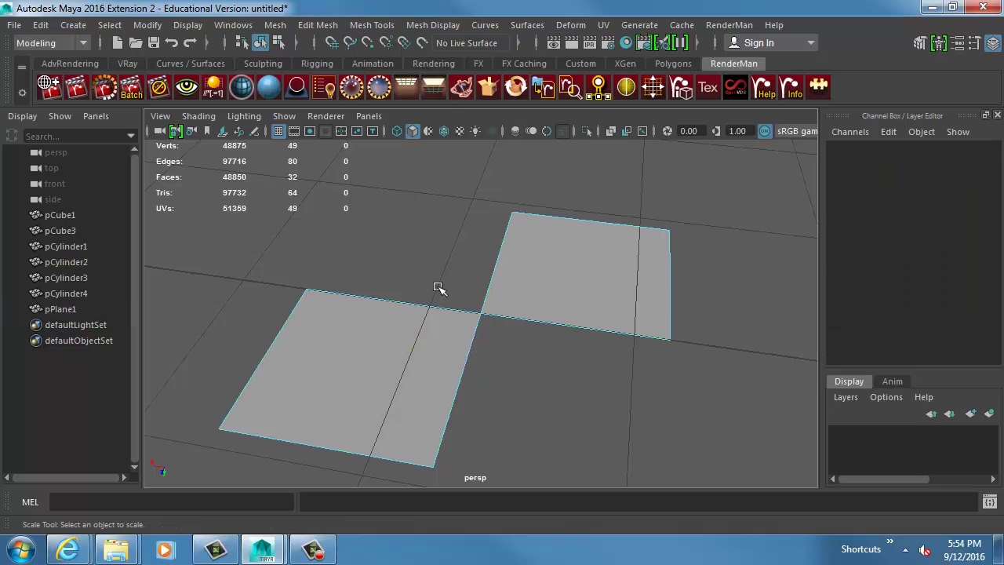
click(457, 309)
shift+click(494, 280)
shift+click(507, 314)
shift+click(473, 340)
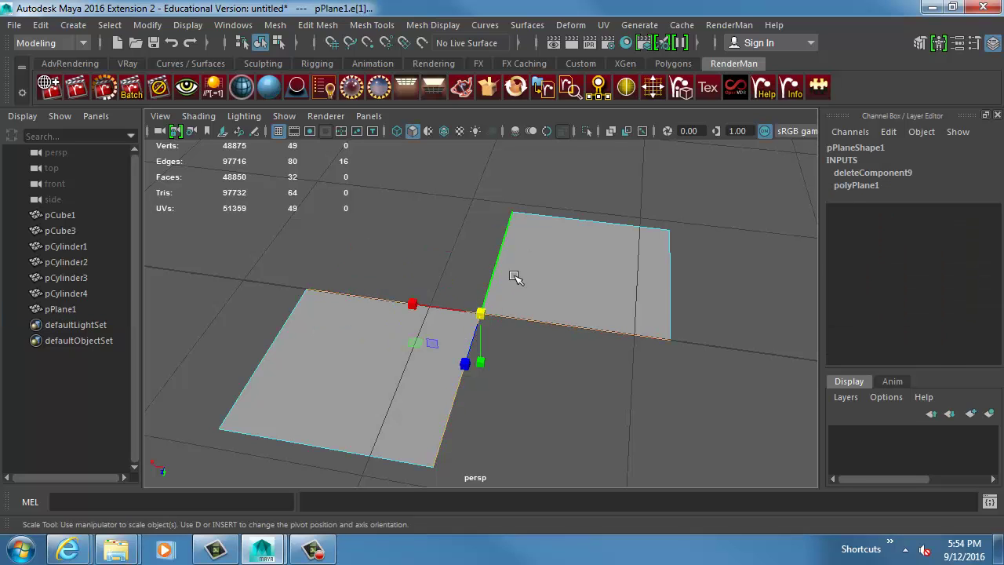
key(ctrl+e)
drag(460, 411, 429, 240)
Compare the crossing walls in smoothed and unsmoothed display, examining where they meet at the centre.
alt+drag(529, 251, 540, 289)
right_drag(540, 289, 569, 263)
key(1)
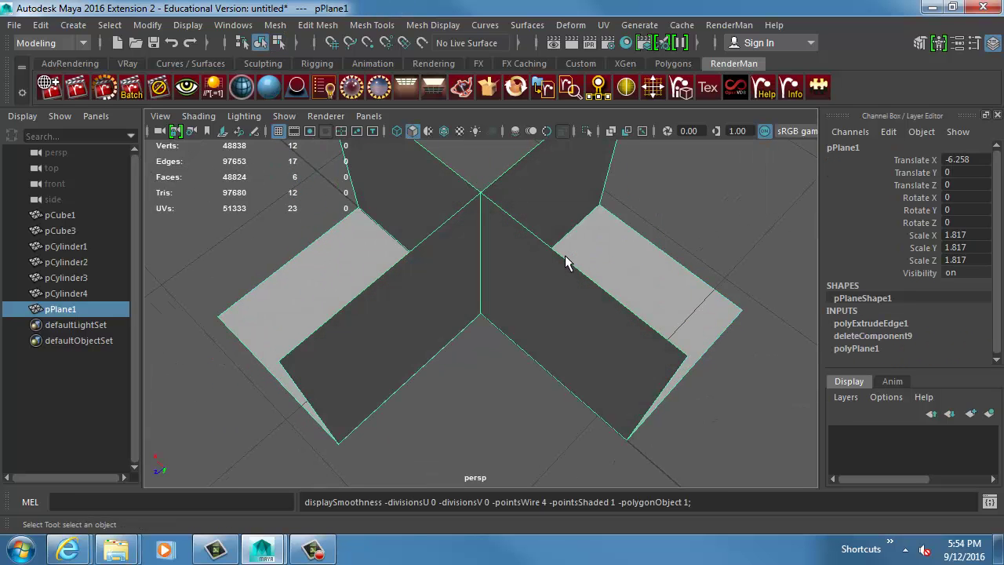
key(3)
key(1)
key(3)
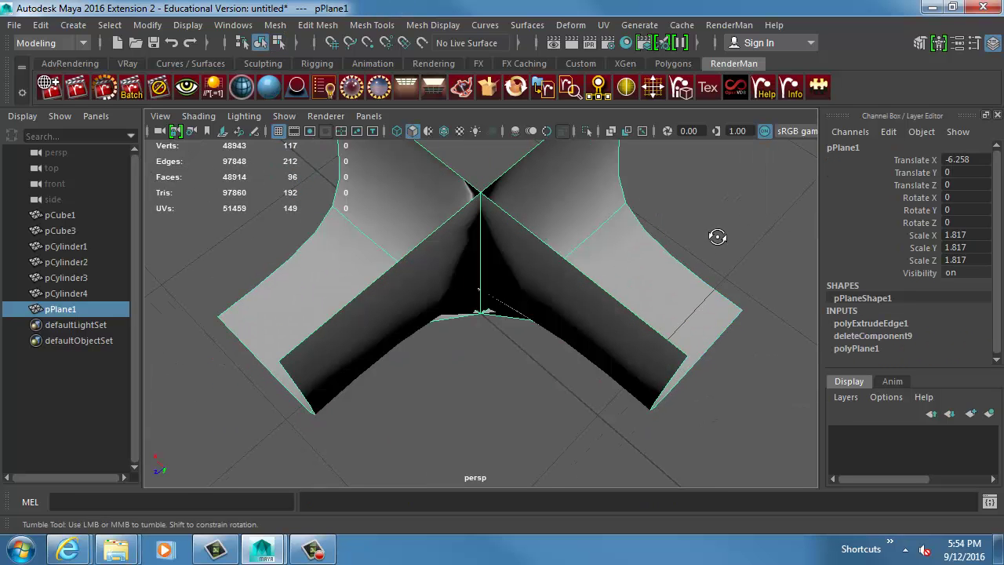
click(525, 341)
alt+drag(525, 341, 476, 329)
click(464, 302)
key(1)
Extrude the central vertical edge and the two base edges meeting it in place, and preview the mesh smoothed.
alt+drag(462, 295, 509, 293)
key(F10)
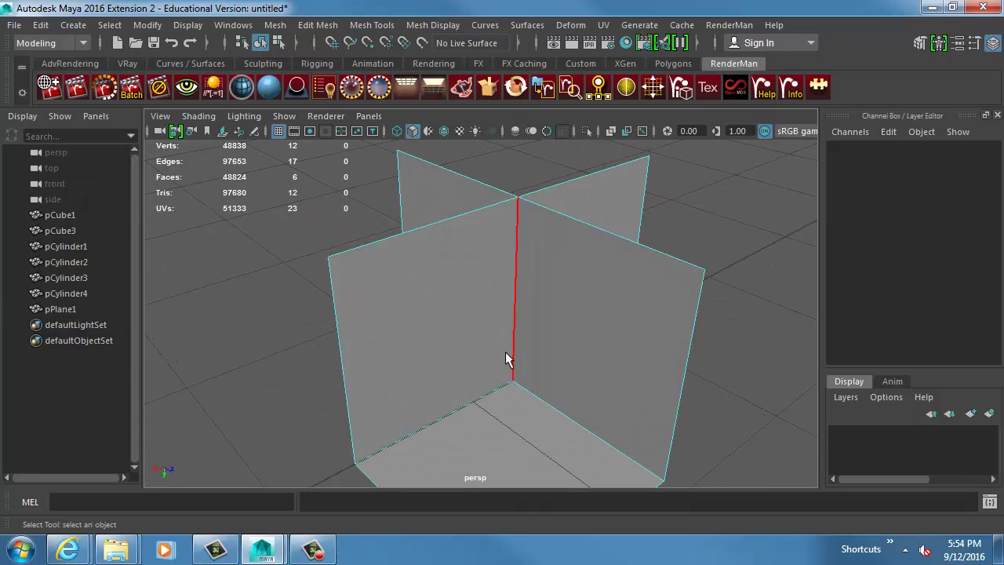
click(501, 387)
shift+click(530, 392)
shift+click(516, 345)
mouse_move(489, 353)
alt+mouse_down()
mouse_move(536, 355)
mouse_move(410, 343)
mouse_move(520, 345)
mouse_move(442, 314)
mouse_move(479, 303)
alt+mouse_up()
key(ctrl+e)
key(r)
right_drag(485, 302, 533, 265)
key(F8)
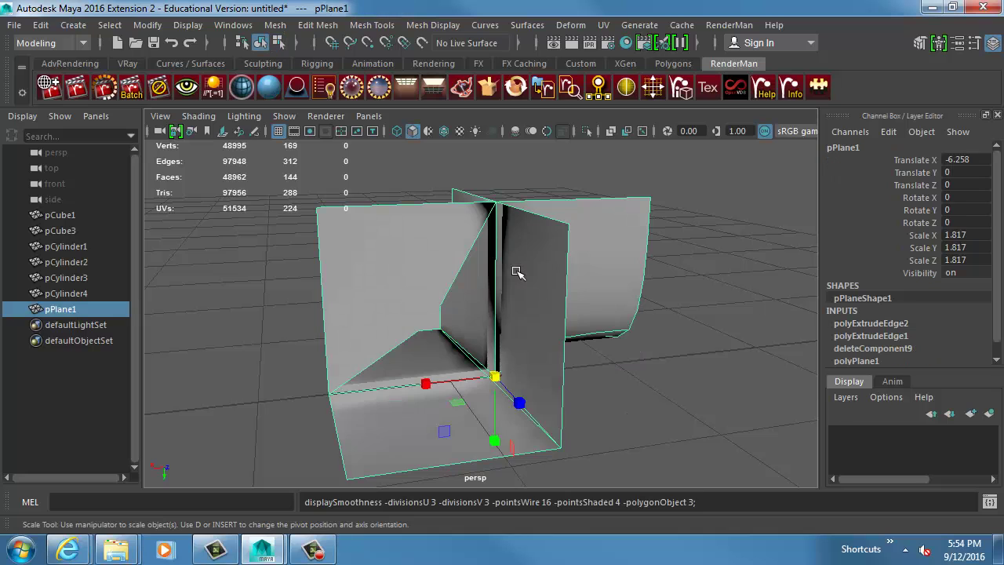
Extrude the central vertical edge and the two base edges at the opposite floor face, scale the extrusion inward, and return to object mode.
alt+drag(605, 298, 370, 352)
right_drag(474, 285, 475, 243)
alt+drag(495, 267, 439, 291)
click(452, 304)
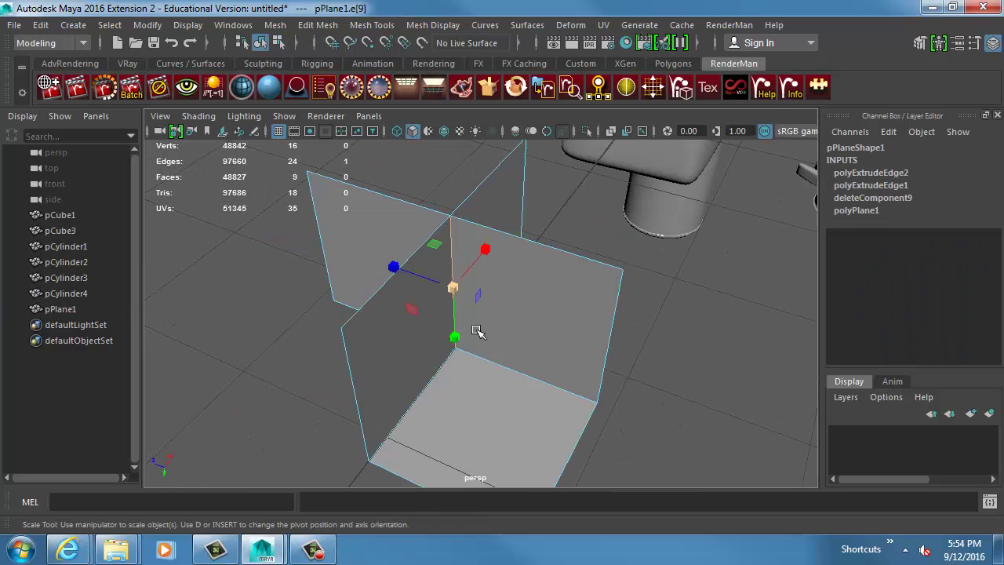
shift+click(491, 363)
shift+click(444, 370)
key(ctrl+e)
key(r)
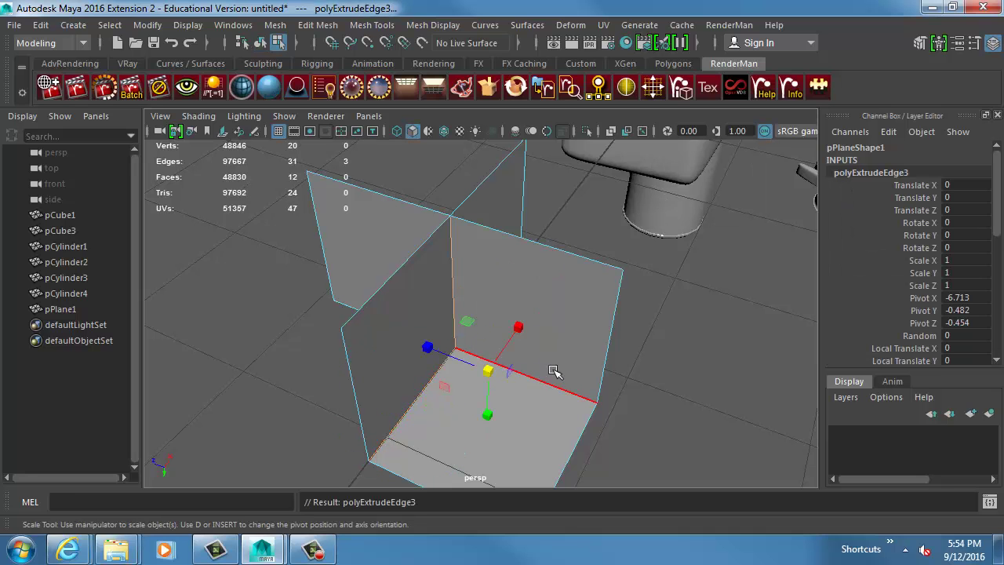
drag(487, 371, 511, 352)
key(w)
key(F8)
Open the mesh Cleanup options with enough room for all settings and enable fixing faces with more than 4 sides.
alt+drag(444, 253, 578, 334)
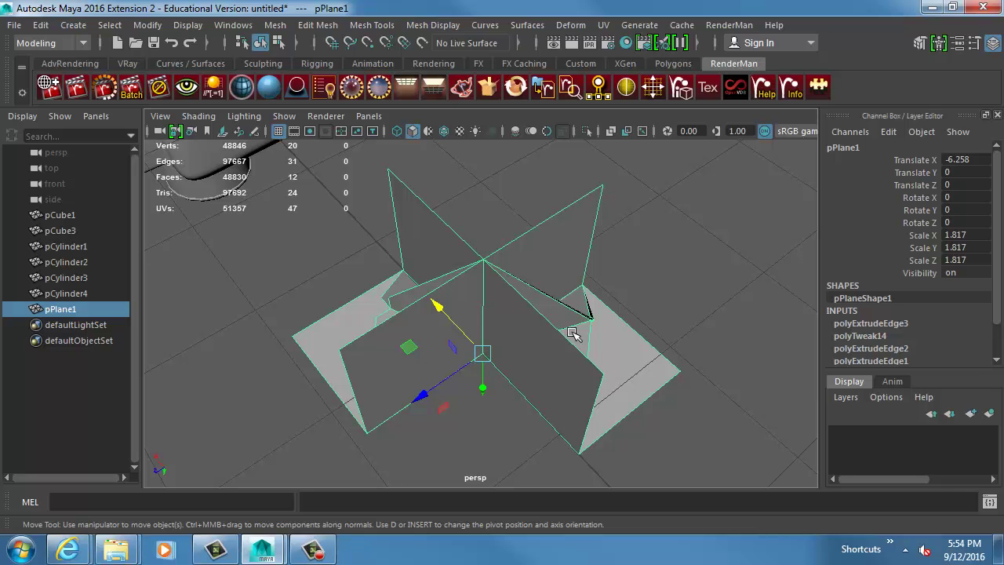
click(274, 25)
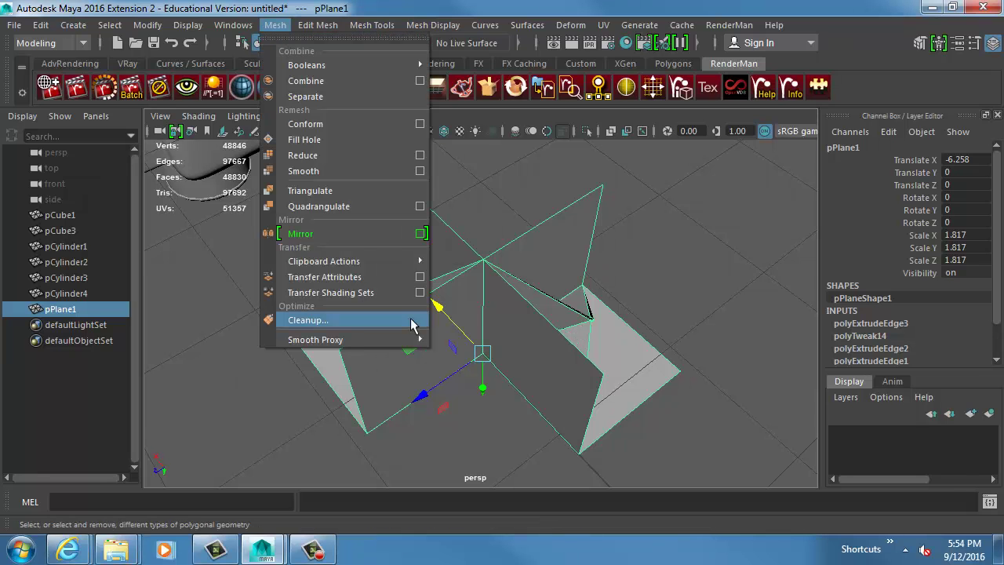
click(361, 319)
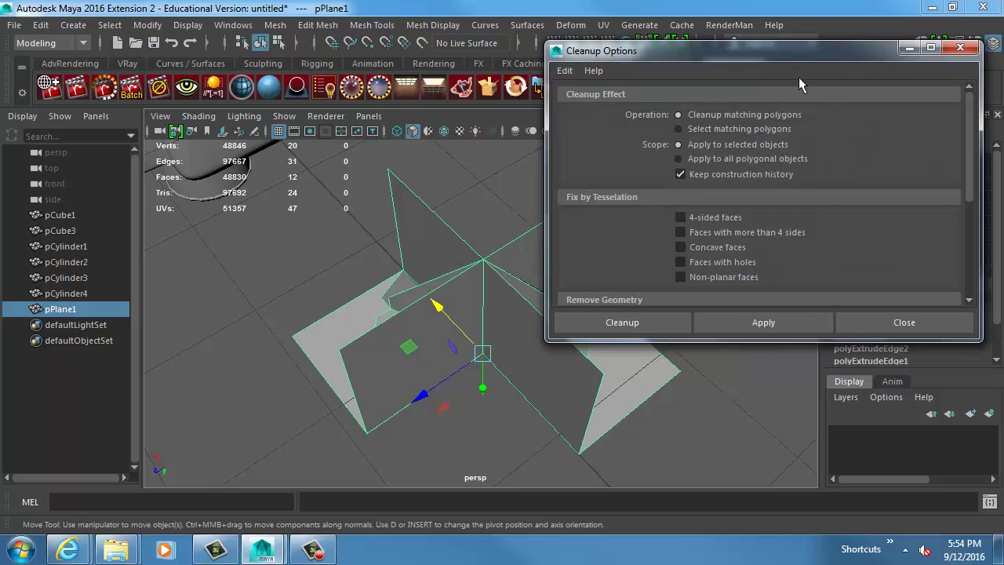
drag(754, 50, 226, 34)
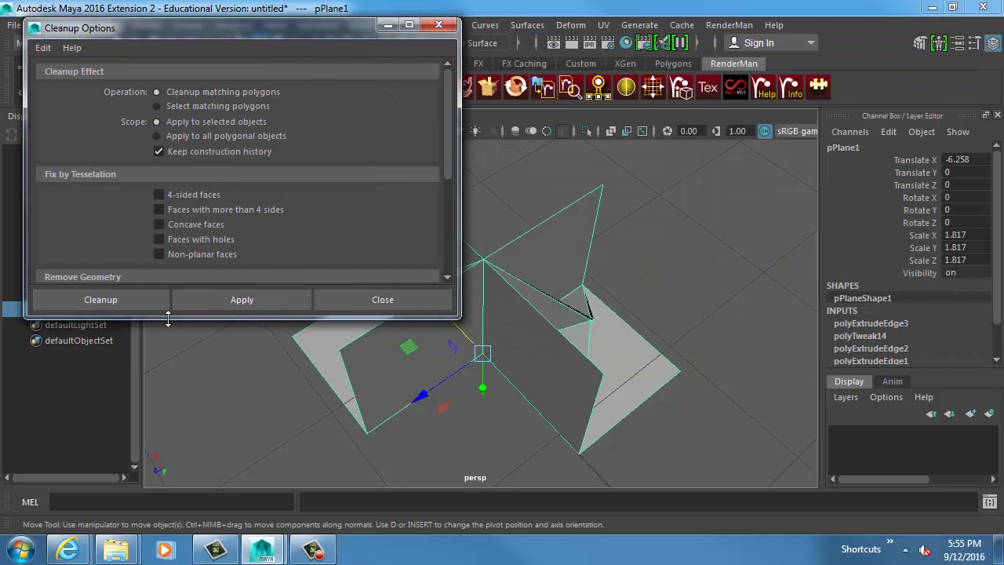
drag(157, 319, 142, 490)
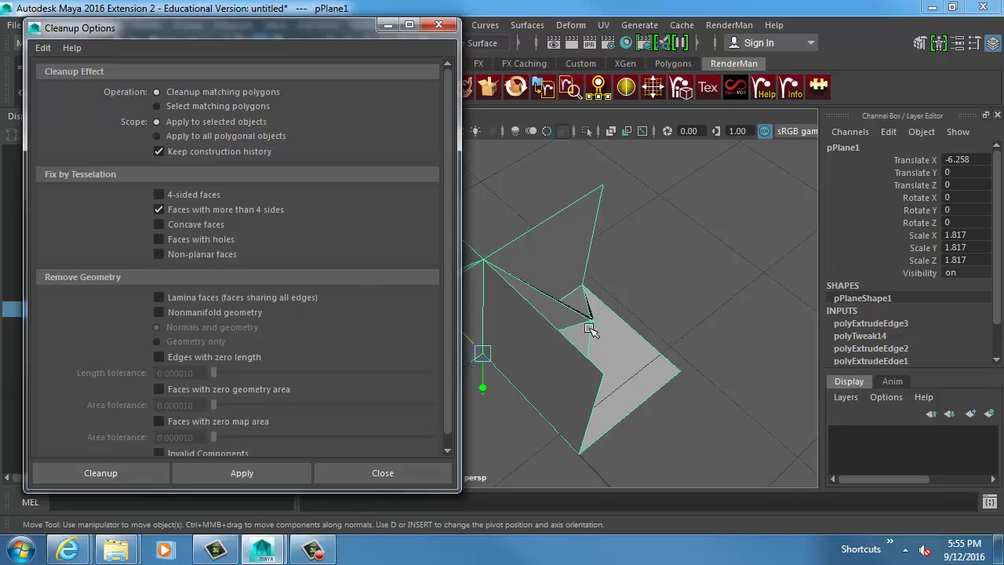
Create a polygon plane and move it to the empty area beside the rounded models.
alt+drag(589, 328, 518, 285)
alt+middle_drag(518, 285, 614, 395)
drag(306, 30, 265, 105)
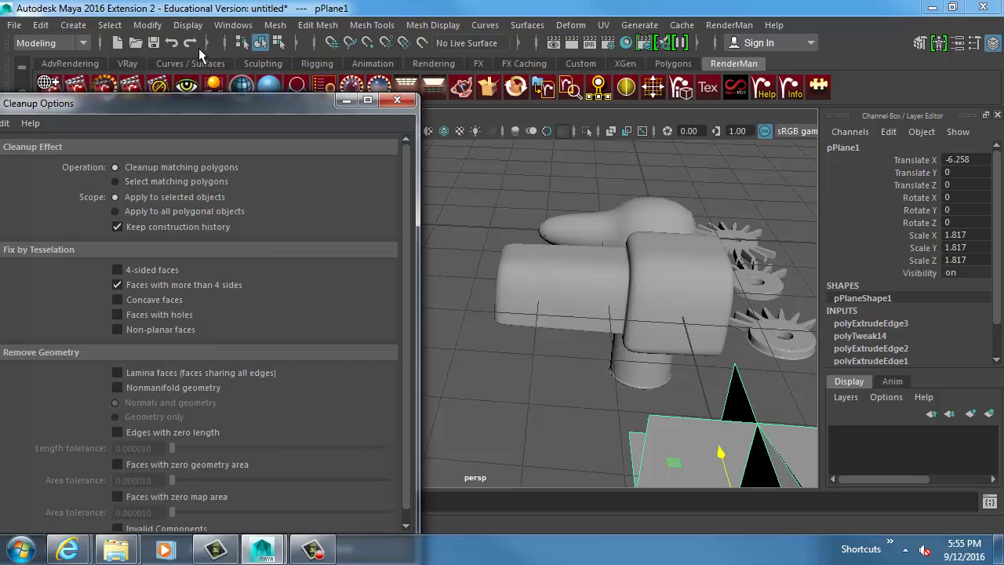
click(109, 25)
mouse_move(73, 25)
mouse_move(197, 83)
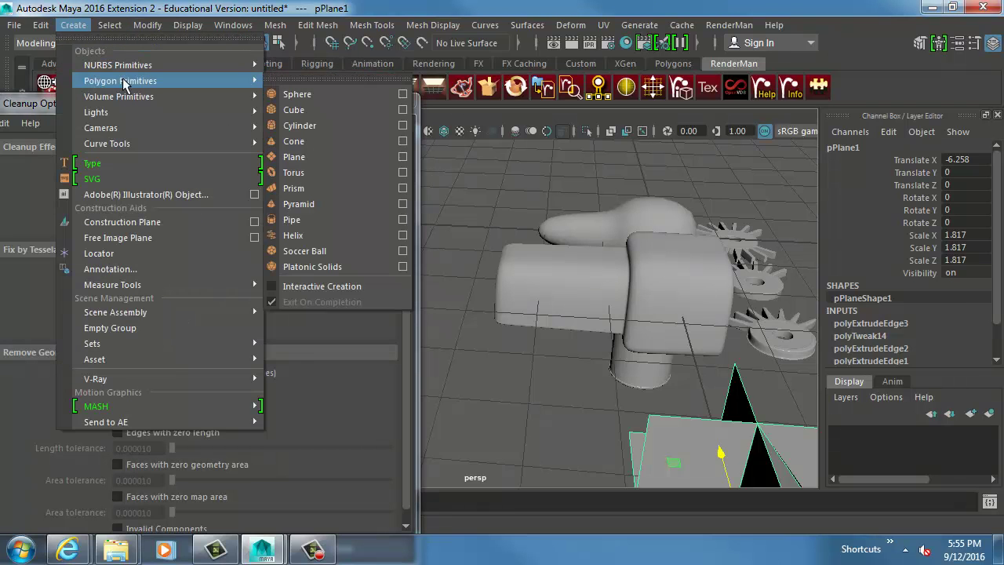
click(313, 156)
alt+middle_drag(659, 304, 659, 300)
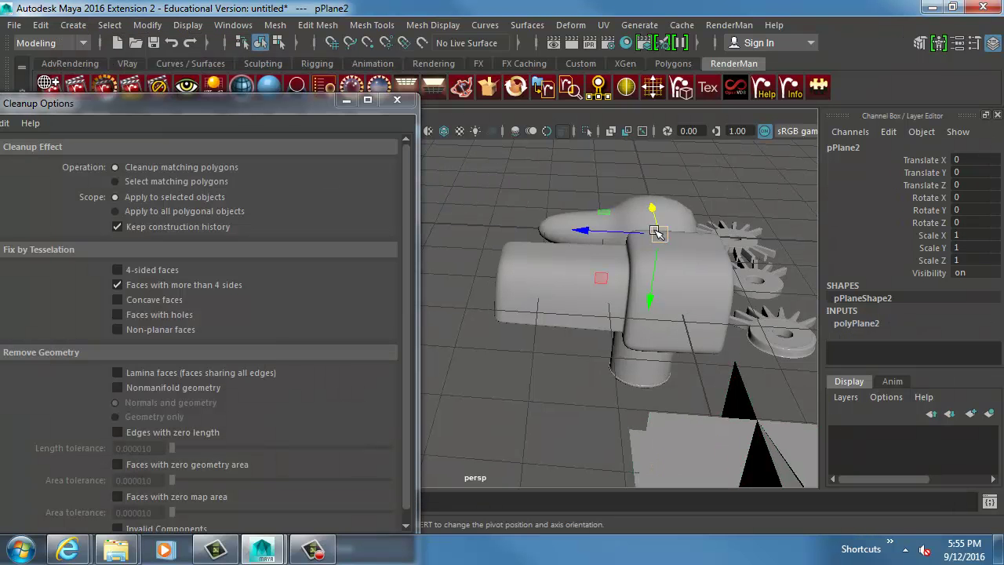
drag(655, 231, 455, 204)
Set the new plane's width and height subdivisions to 1.
click(857, 323)
scroll(904, 312, down, 2)
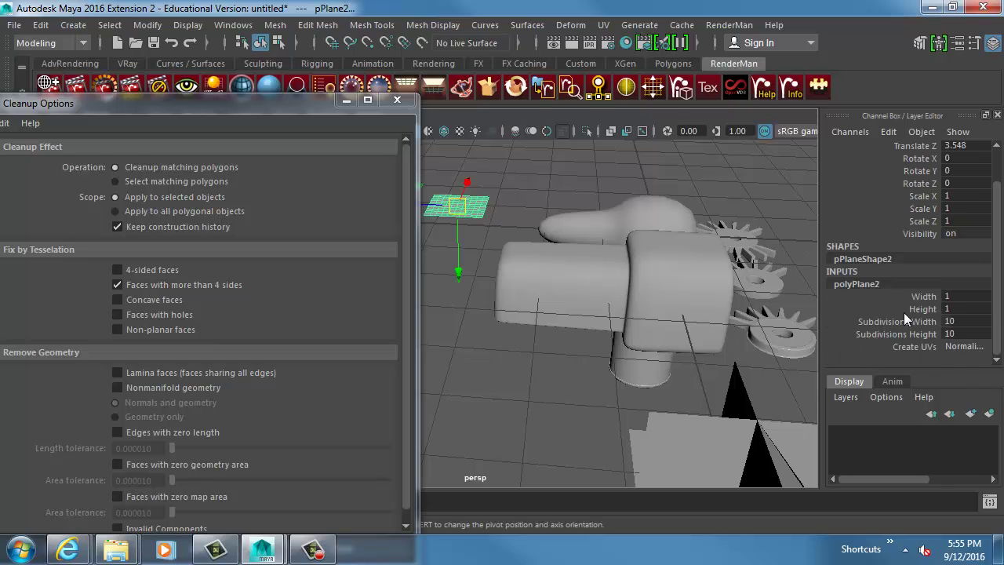
drag(900, 321, 901, 338)
key(f)
scroll(619, 280, down, 4)
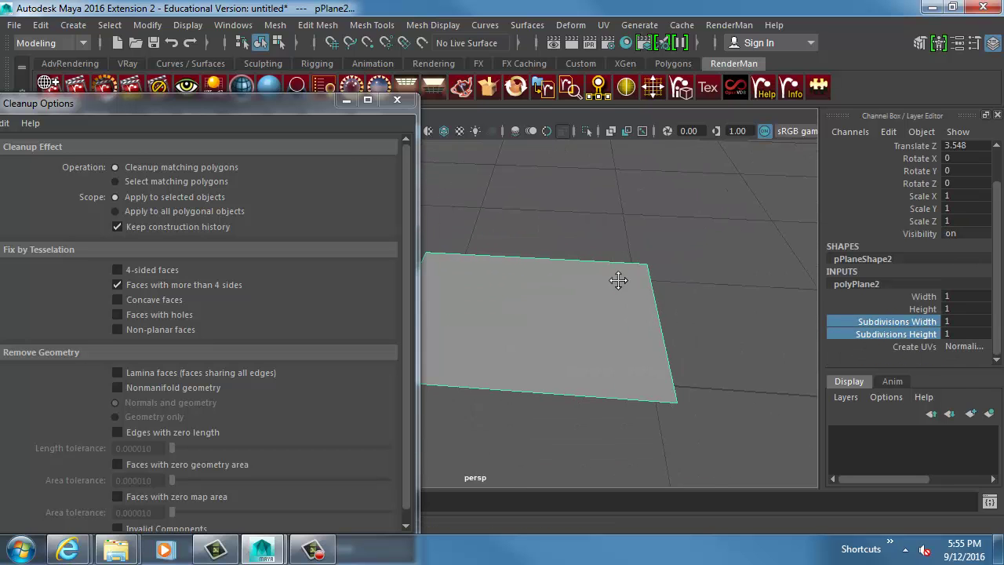
Pull one corner vertex of the new plane far upward to make its face non-planar, and return to object mode.
drag(567, 281, 565, 270)
drag(519, 306, 519, 28)
alt+middle_drag(584, 246, 549, 332)
key(F8)
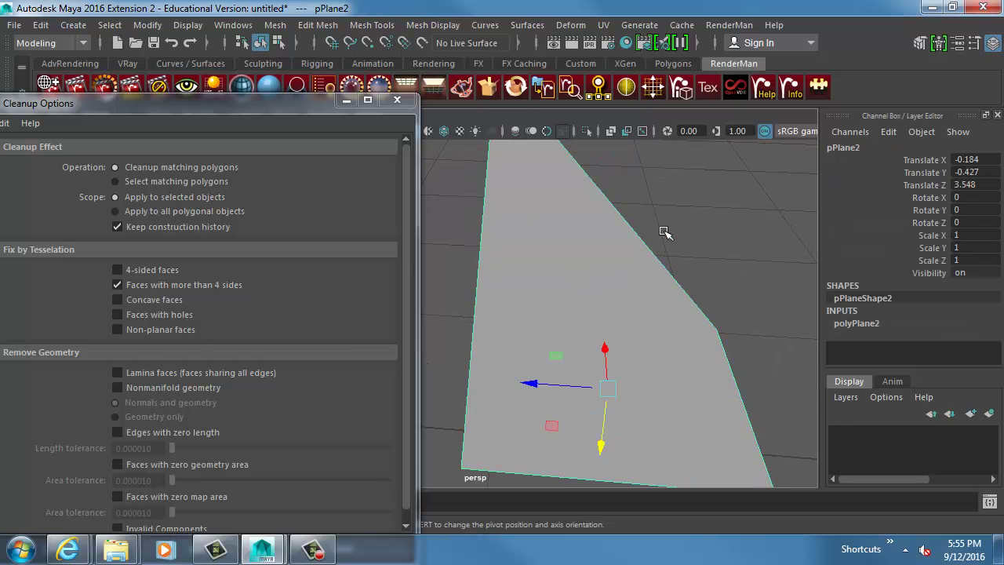
Compare the bent plane in unsmoothed and smoothed display, examining its surface from several angles.
click(664, 230)
alt+drag(664, 230, 594, 391)
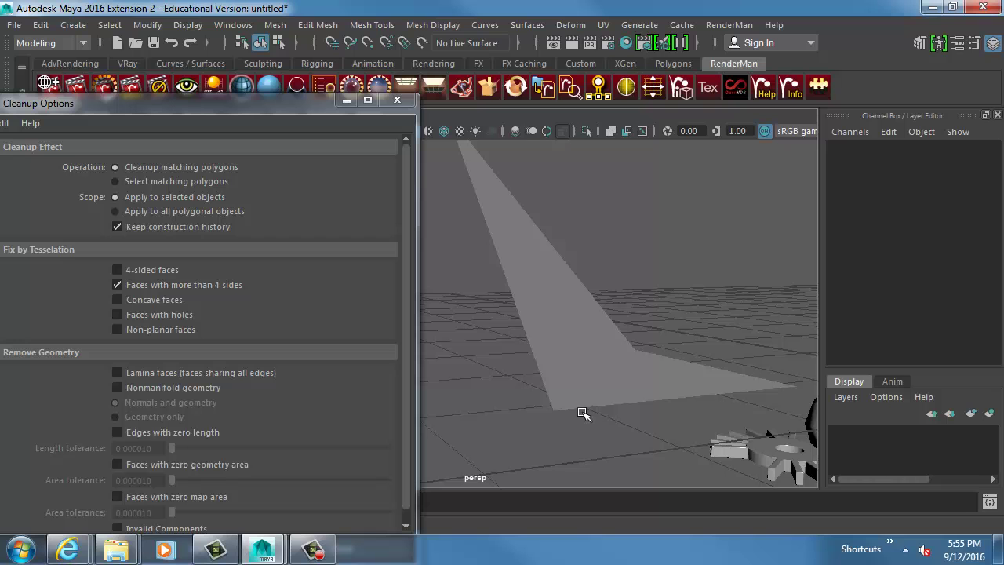
click(572, 357)
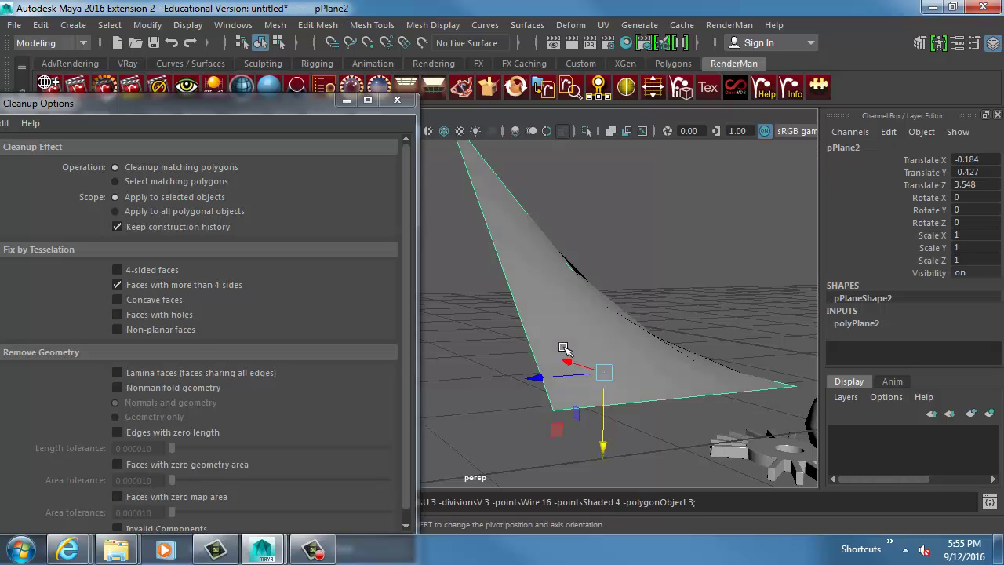
alt+drag(624, 307, 563, 321)
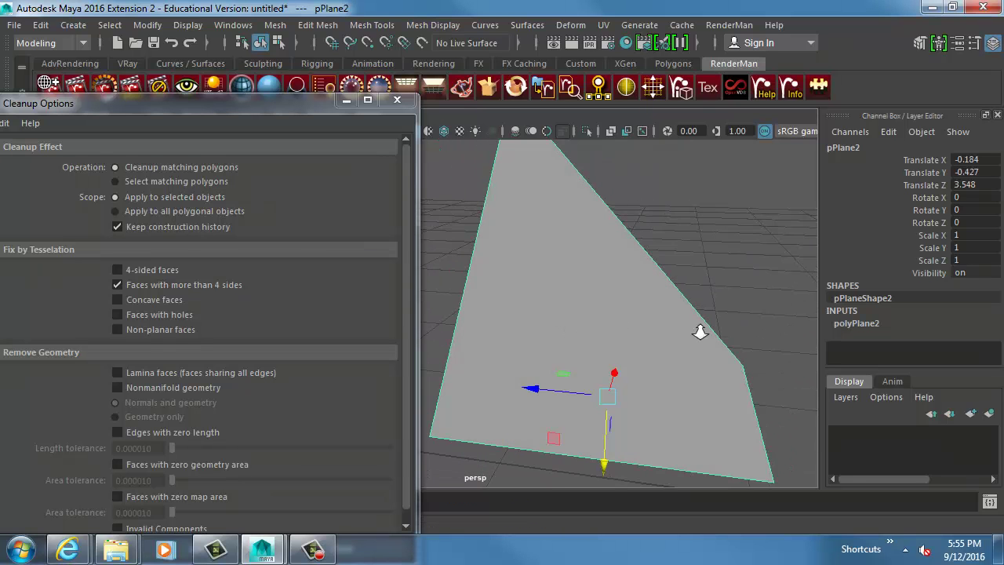
Set Cleanup to fix only non-planar faces, apply it to the bent plane, and inspect the resulting faces.
alt+right_drag(700, 331, 625, 376)
alt+middle_drag(625, 376, 605, 309)
alt+right_drag(605, 310, 533, 283)
alt+middle_drag(533, 282, 549, 326)
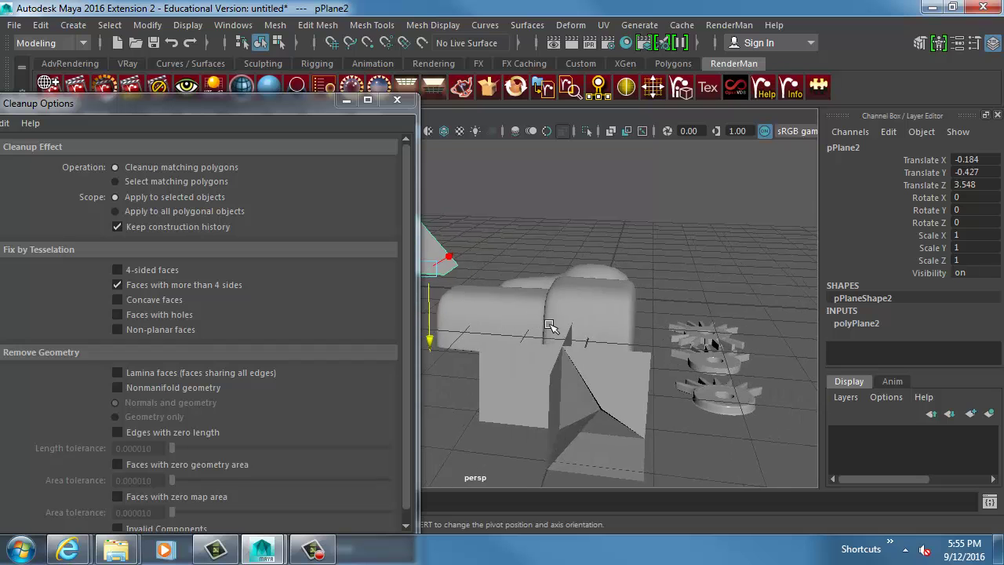
key(f)
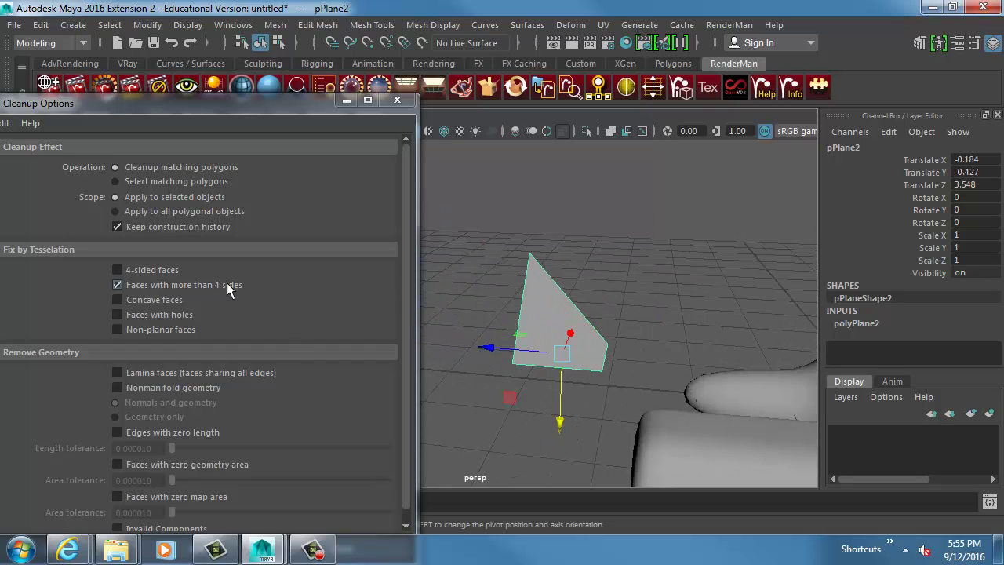
click(227, 287)
drag(275, 103, 306, 17)
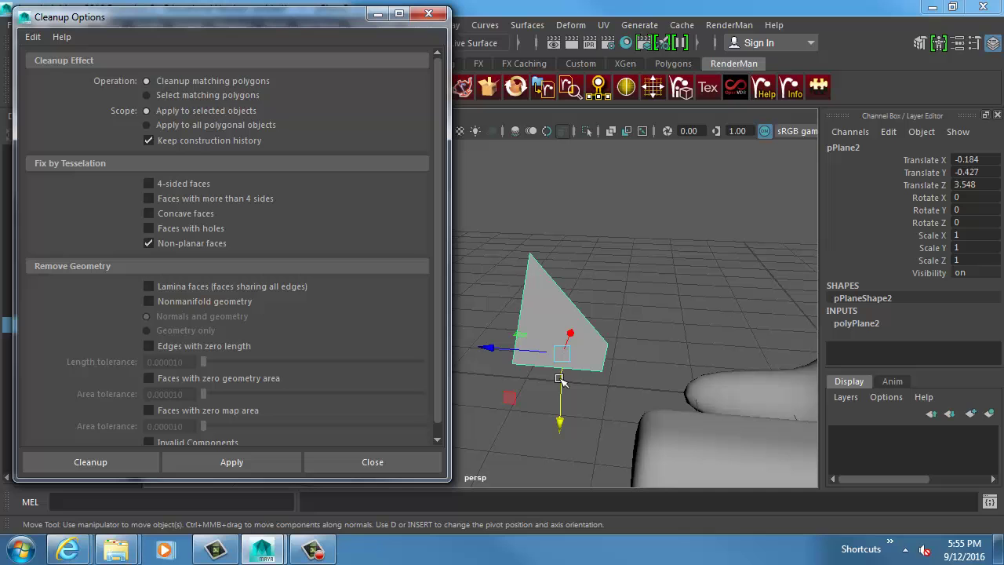
click(255, 460)
alt+drag(549, 416, 709, 387)
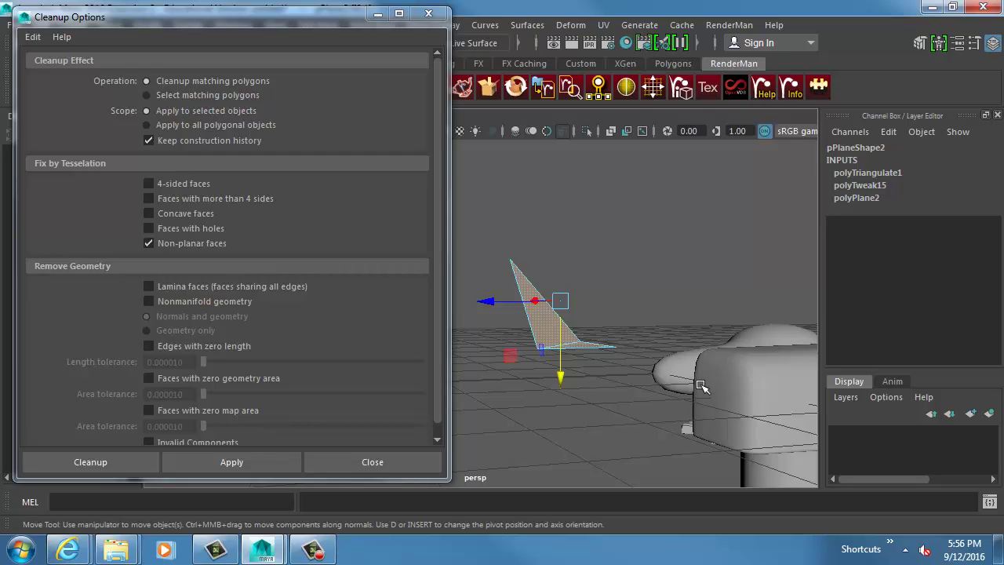
alt+drag(631, 339, 636, 376)
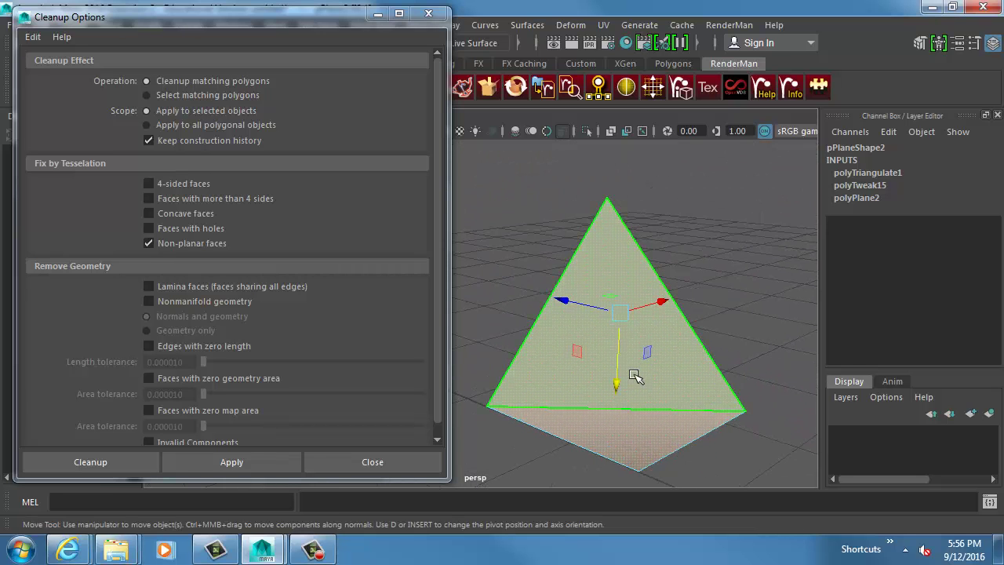
Run Cleanup on the crossing-walls mesh with only nonmanifold geometry enabled, using the normals and geometry option.
alt+drag(675, 406, 459, 334)
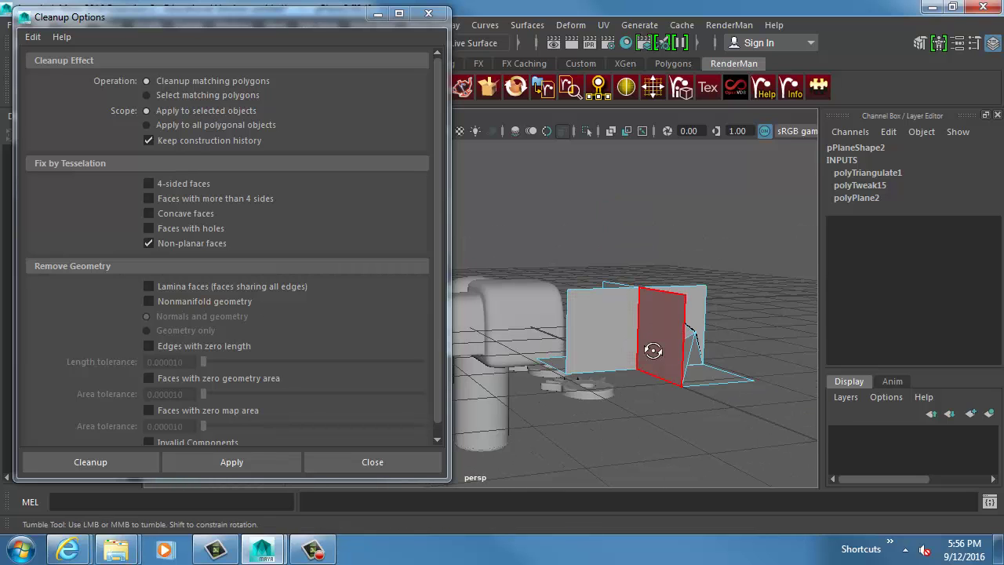
alt+drag(652, 350, 664, 350)
right_drag(650, 350, 675, 323)
alt+middle_drag(672, 325, 592, 331)
scroll(591, 332, up, 4)
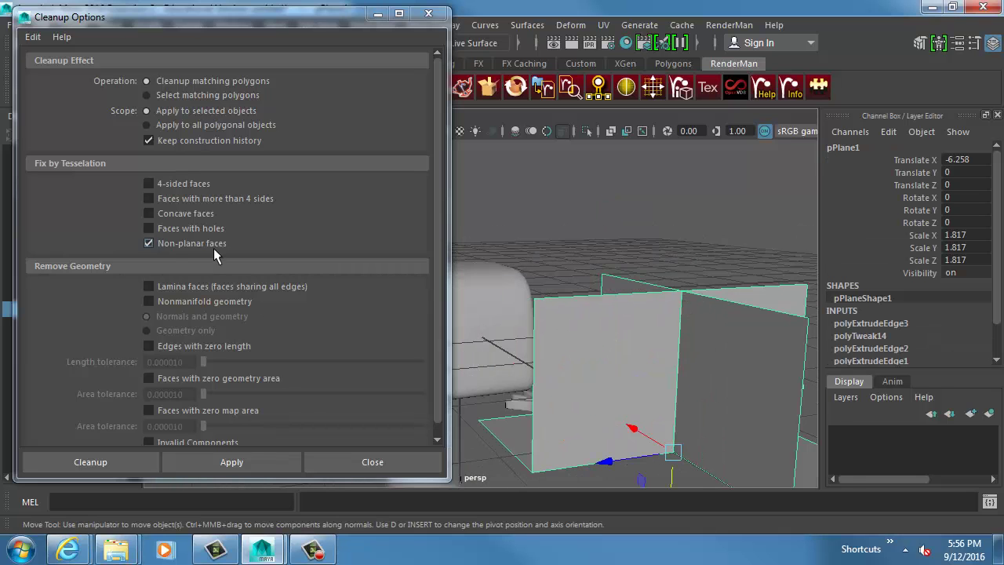
click(168, 244)
click(189, 301)
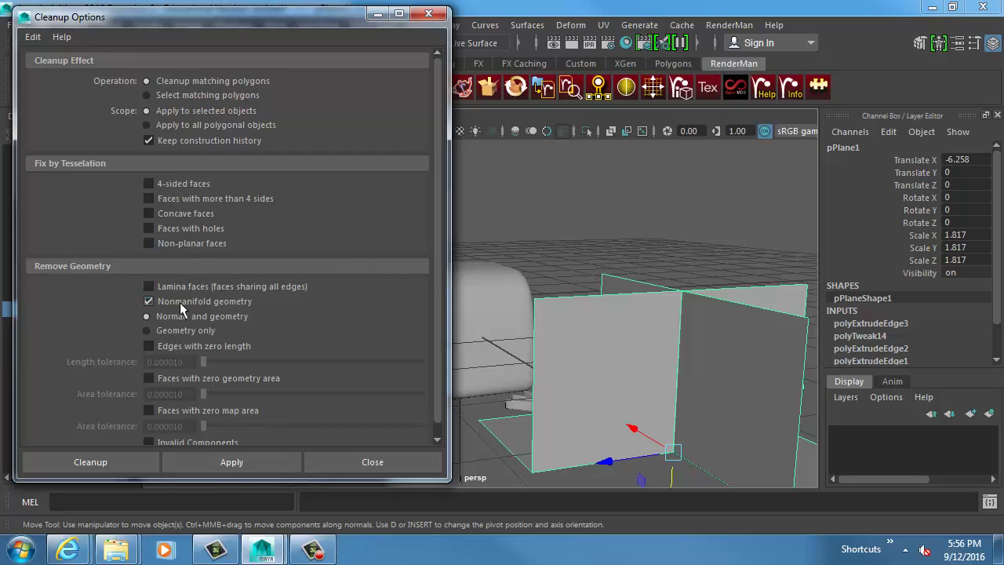
click(102, 465)
Examine the cleaned crossing walls where they meet at the centre, and return the mesh to object mode.
alt+drag(639, 343, 709, 381)
key(f)
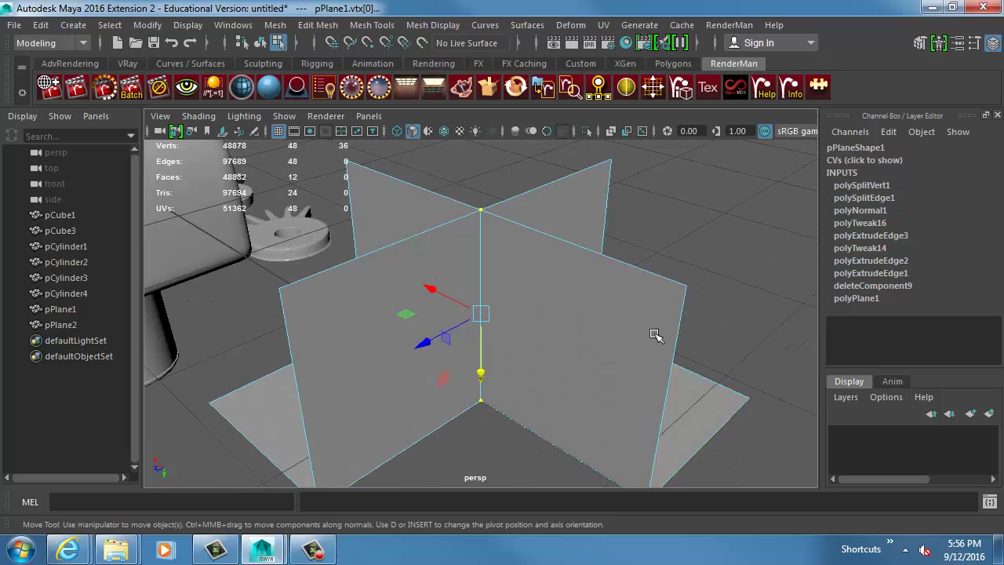
alt+drag(655, 335, 475, 305)
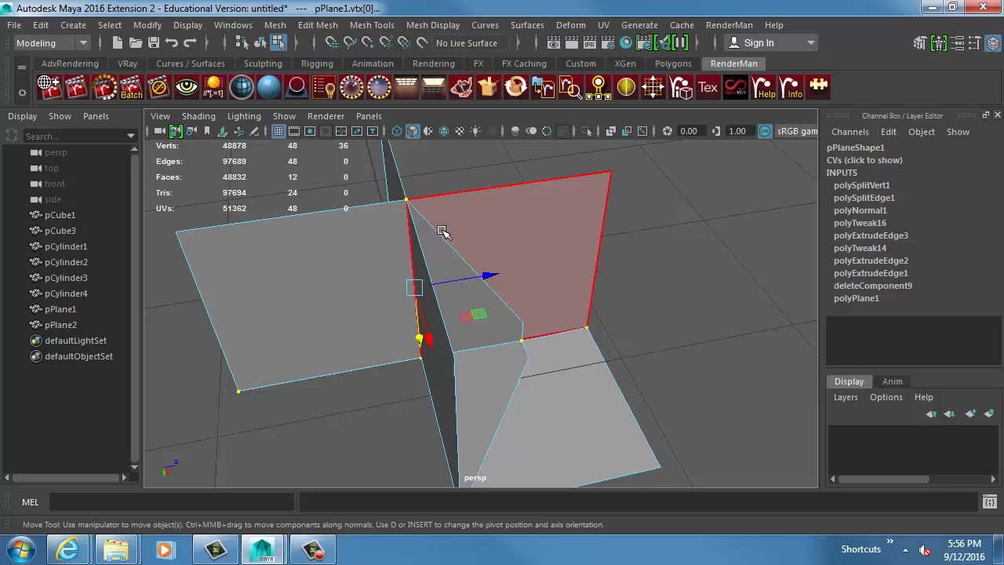
key(F8)
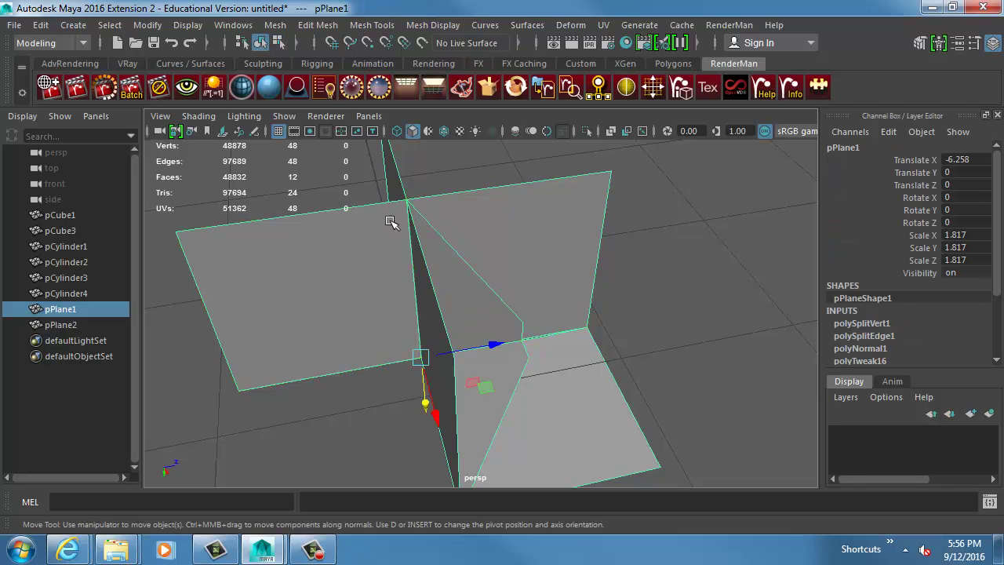
alt+drag(392, 217, 527, 249)
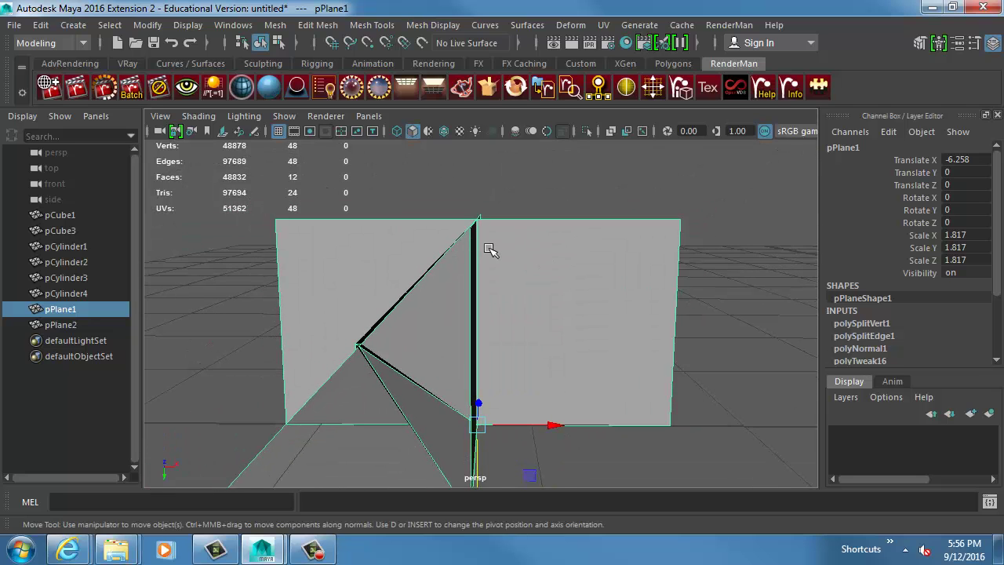
Switch to face selection and move the two aligned wall faces away from the centre in opposite directions.
right_click(490, 249)
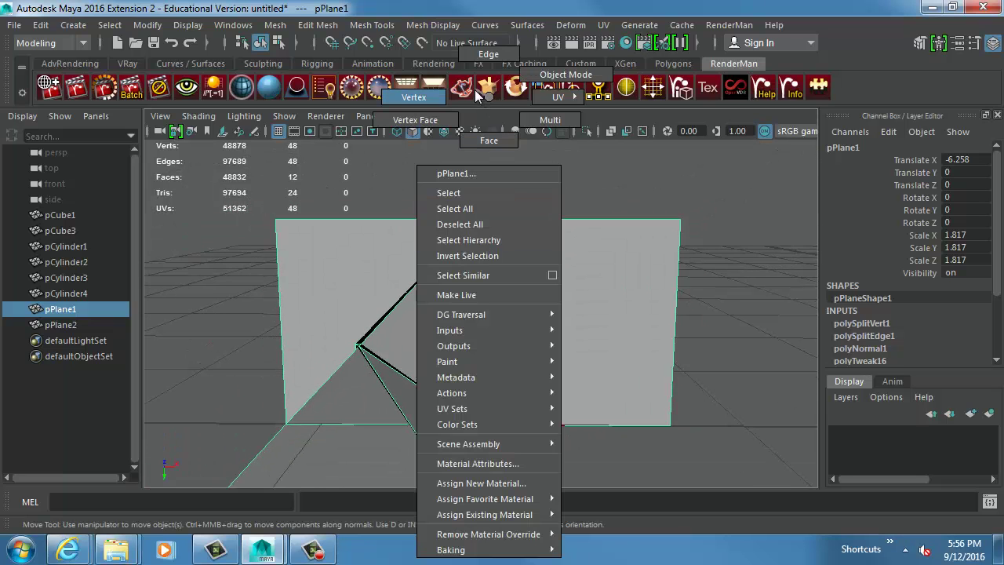
click(489, 140)
click(565, 317)
drag(588, 318, 793, 205)
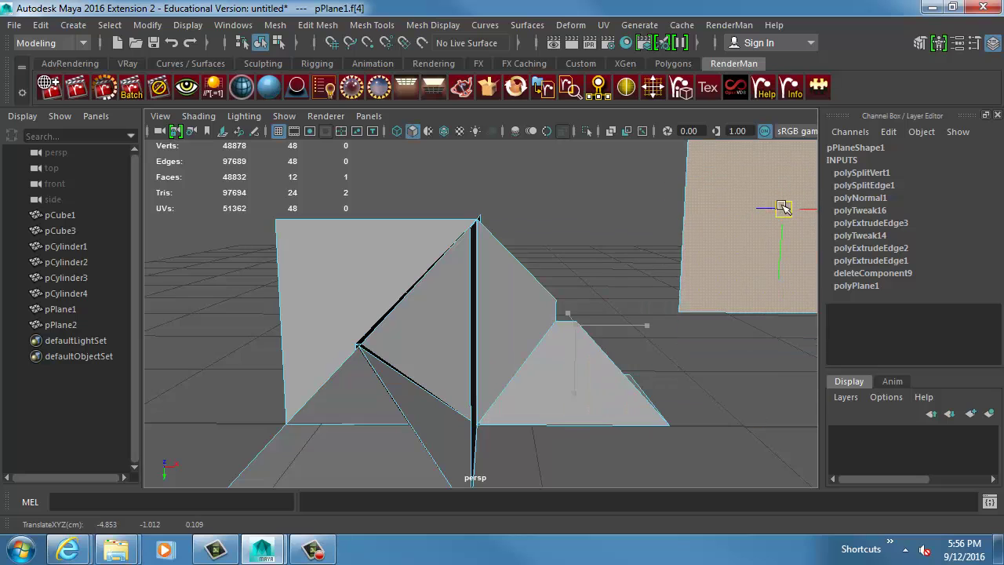
click(365, 316)
drag(365, 316, 171, 147)
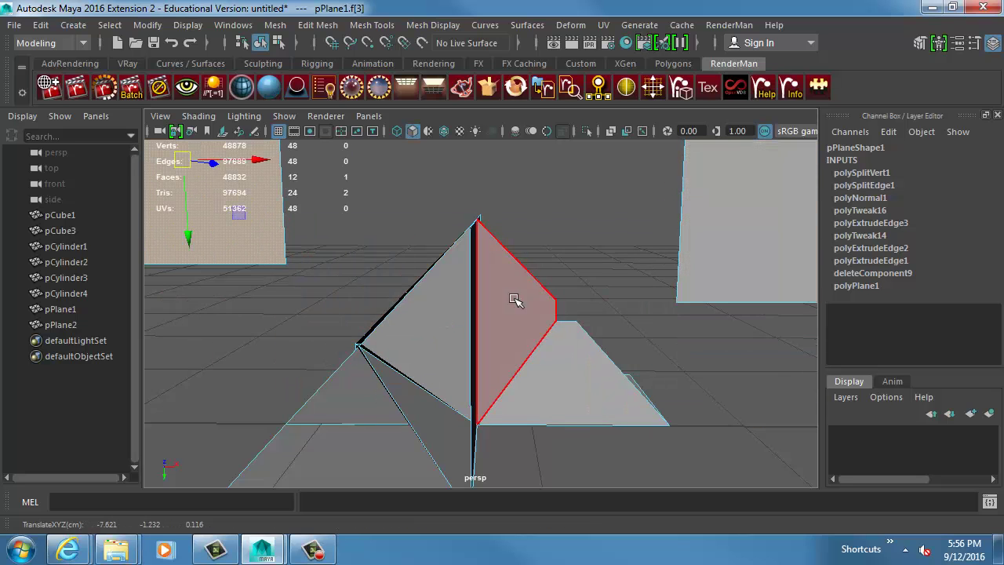
Detach the perpendicular wall face, the adjoining sloped face and the narrow sliver face by moving each away from the mesh.
click(515, 344)
drag(518, 320, 599, 174)
click(544, 368)
drag(561, 369, 731, 375)
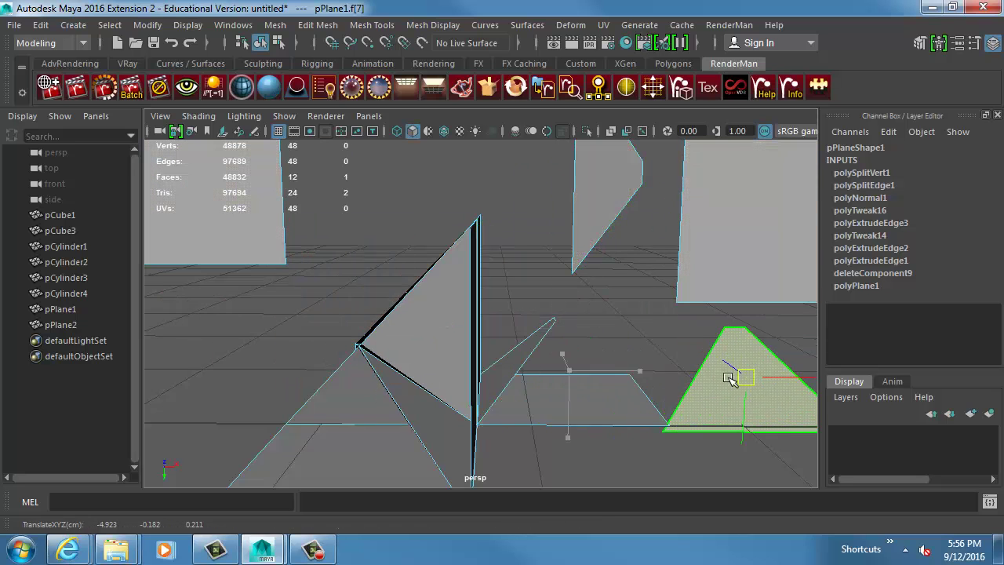
click(519, 358)
drag(516, 359, 538, 270)
Separate the large front wall face and the sloped triangular face behind it by moving each away from the mesh.
alt+drag(559, 344, 460, 366)
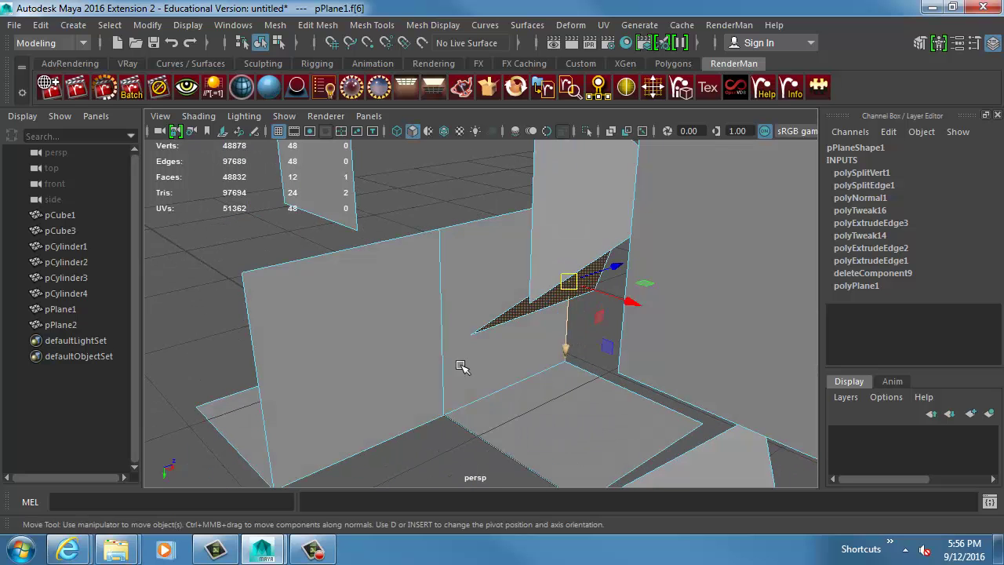
click(414, 393)
drag(413, 393, 161, 239)
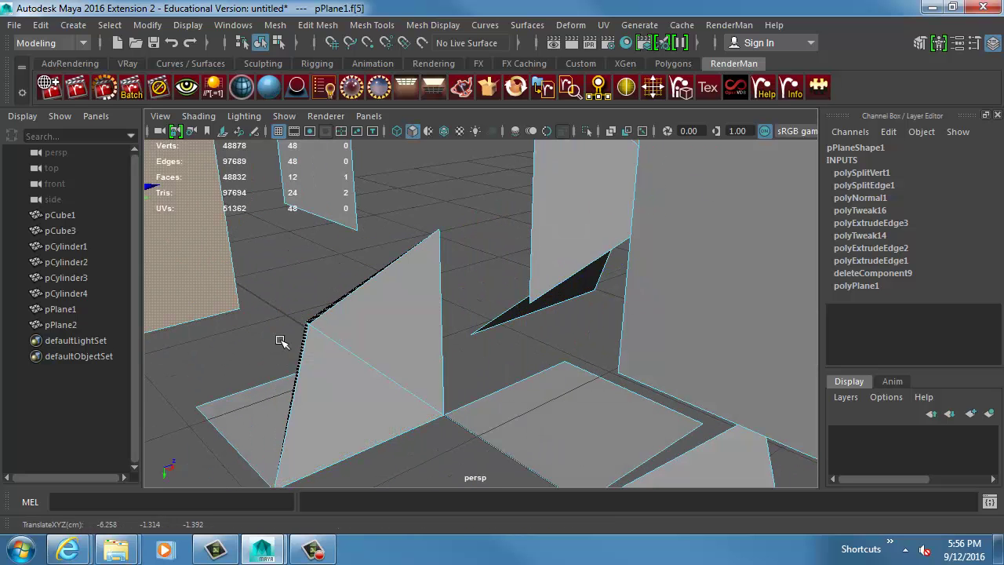
click(317, 390)
alt+drag(318, 390, 393, 292)
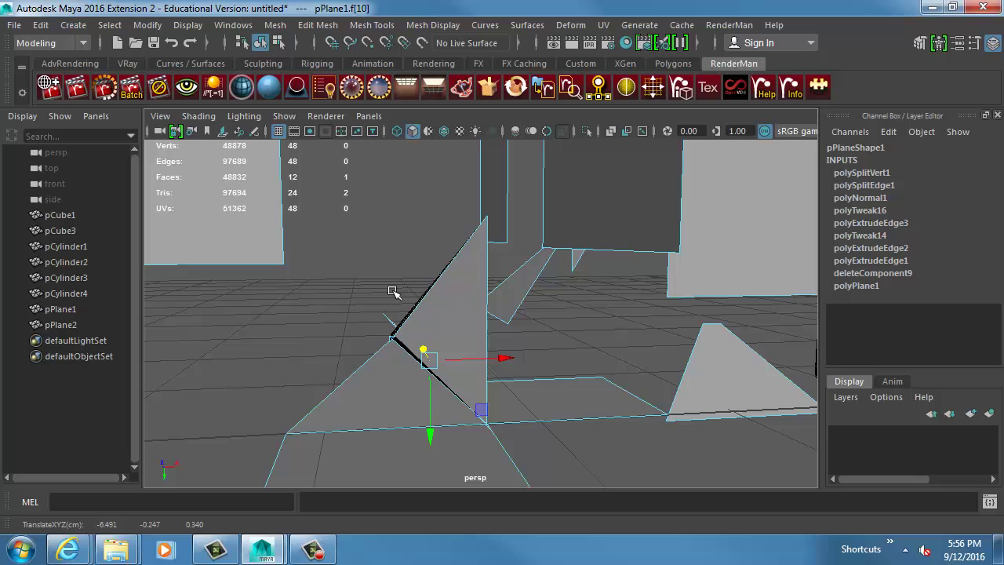
drag(430, 359, 395, 218)
Move the remaining triangular and floor faces apart so that no faces stay joined at the centre.
click(437, 372)
drag(448, 330, 776, 348)
drag(523, 382, 501, 261)
drag(417, 402, 300, 303)
click(424, 445)
middle_drag(571, 450, 531, 413)
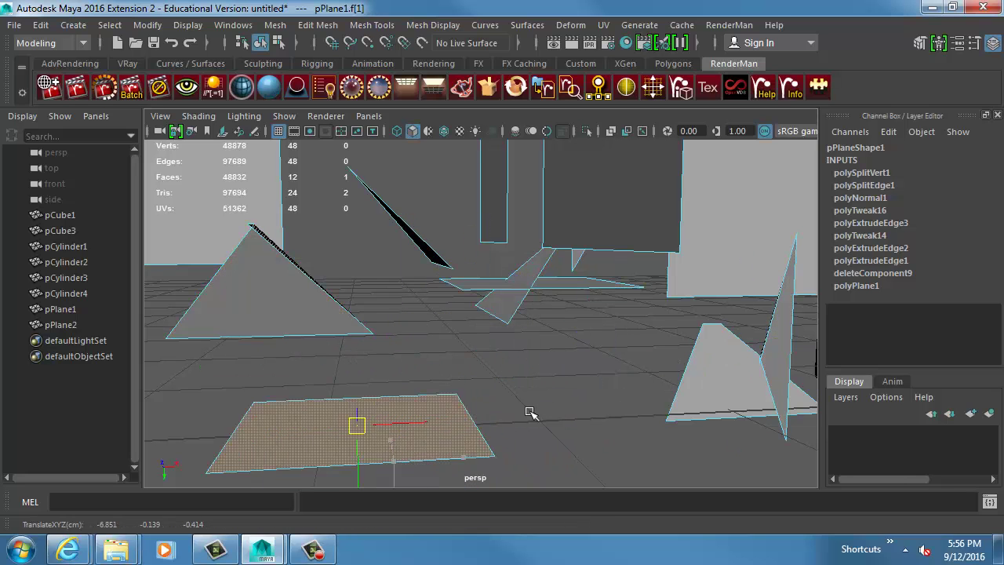
Select all the separated faces, return to object selection and delete the whole plane mesh.
alt+right_drag(640, 393, 475, 338)
alt+drag(656, 333, 628, 328)
drag(679, 173, 269, 429)
key(F8)
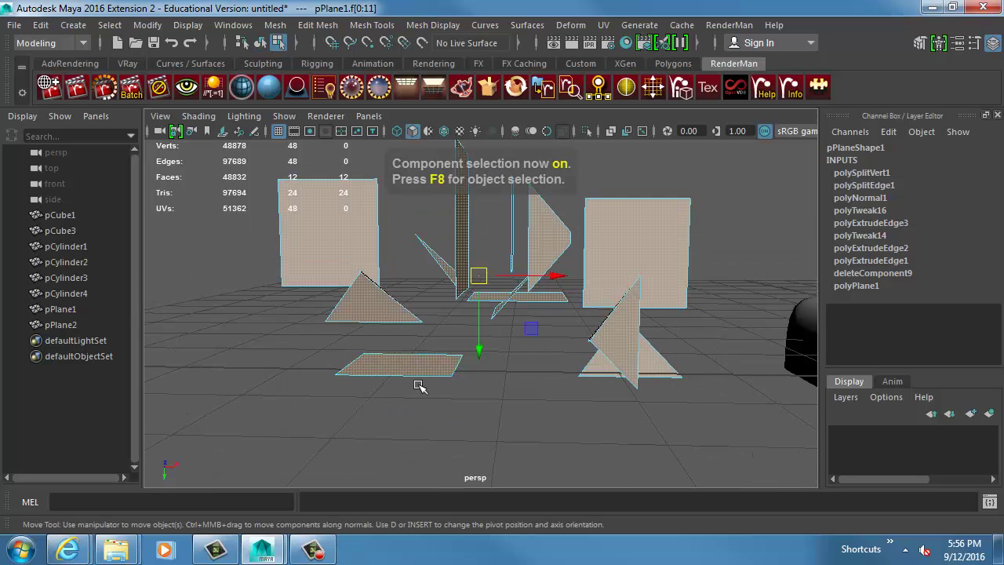
key(F8)
key(Delete)
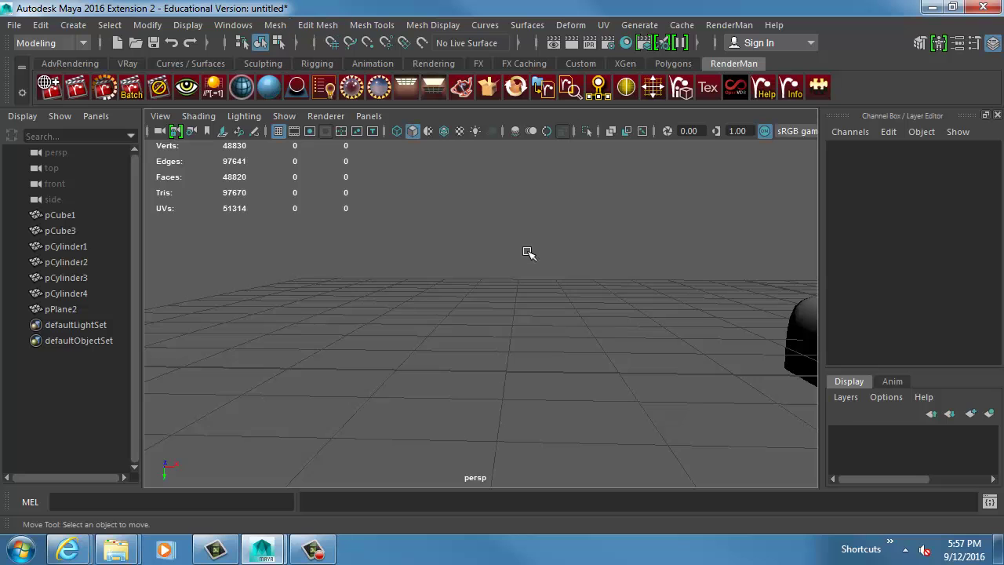
Create a polygon cube, move it along X to about -7.645 and frame it in the view.
alt+drag(526, 251, 448, 345)
click(273, 26)
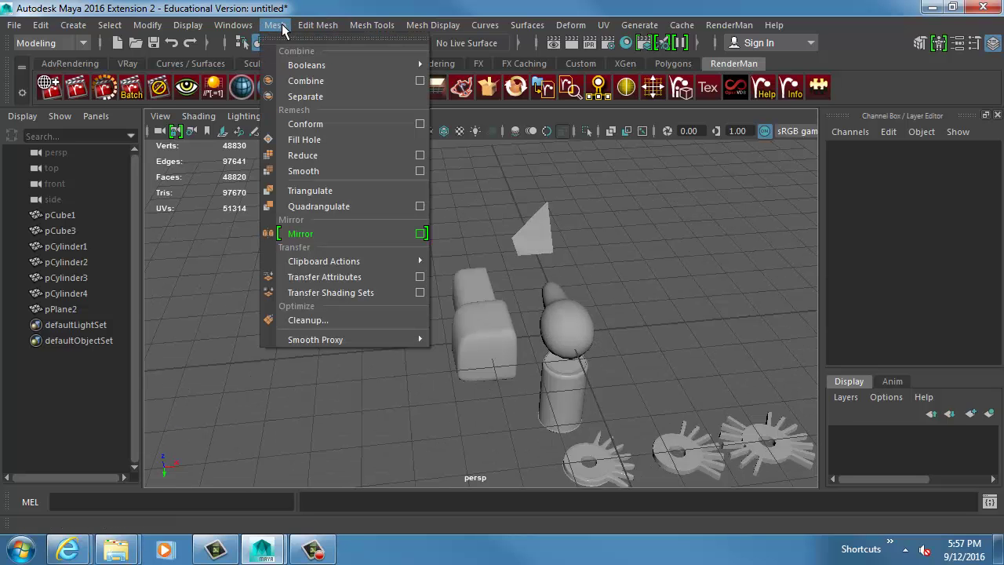
click(283, 30)
click(73, 25)
mouse_move(157, 81)
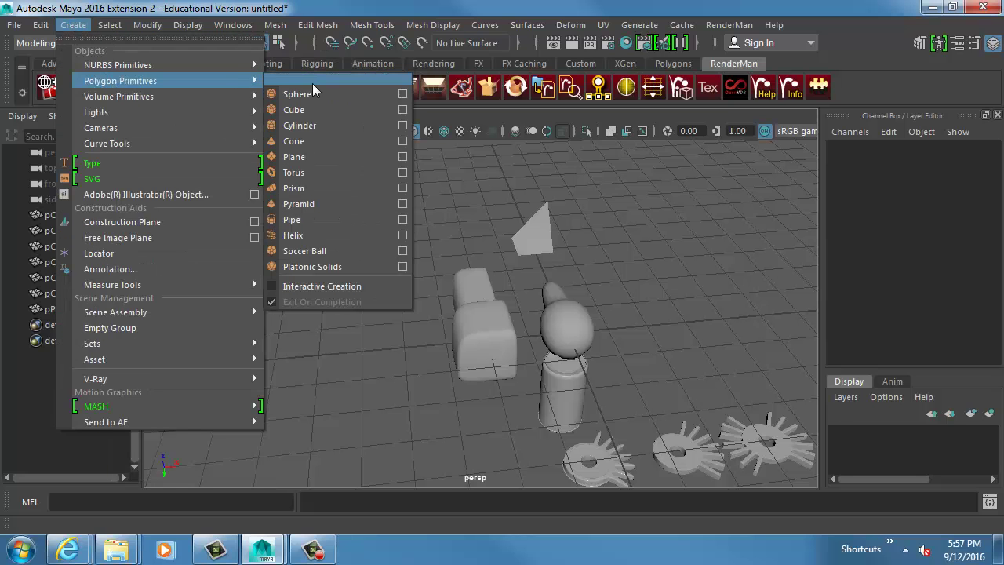
click(293, 110)
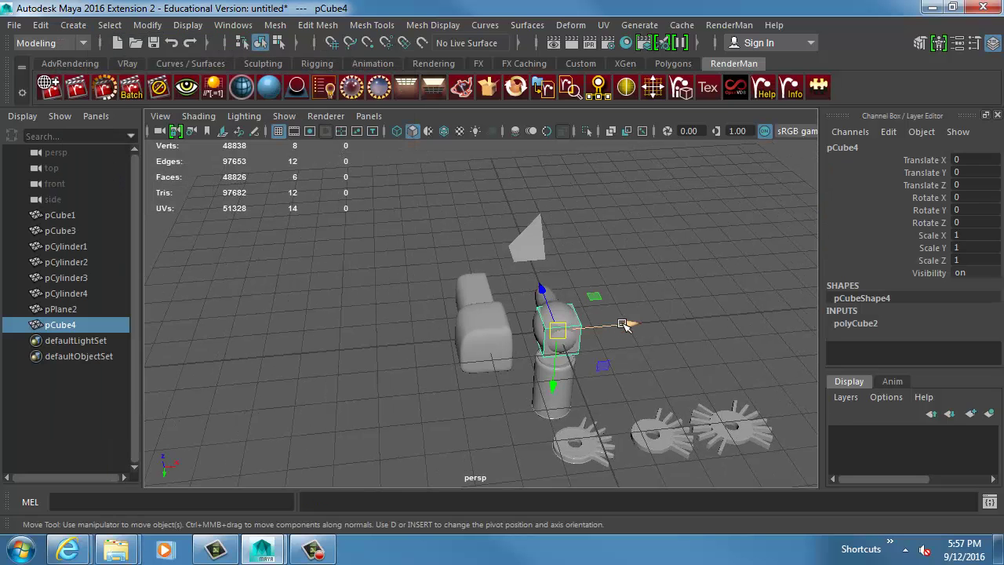
drag(625, 325, 542, 297)
key(f)
Duplicate the cube, scale the copy uniformly to about 0.495 and move it to about 0.568 in Z, overlapping the original.
key(ctrl+d)
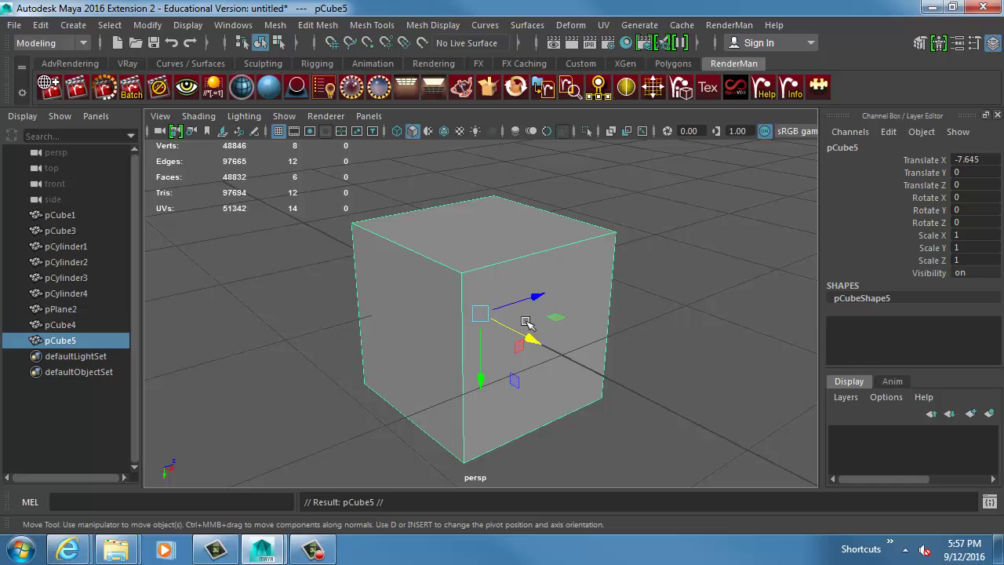
drag(538, 298, 657, 268)
key(r)
drag(582, 282, 506, 295)
alt+drag(506, 295, 487, 311)
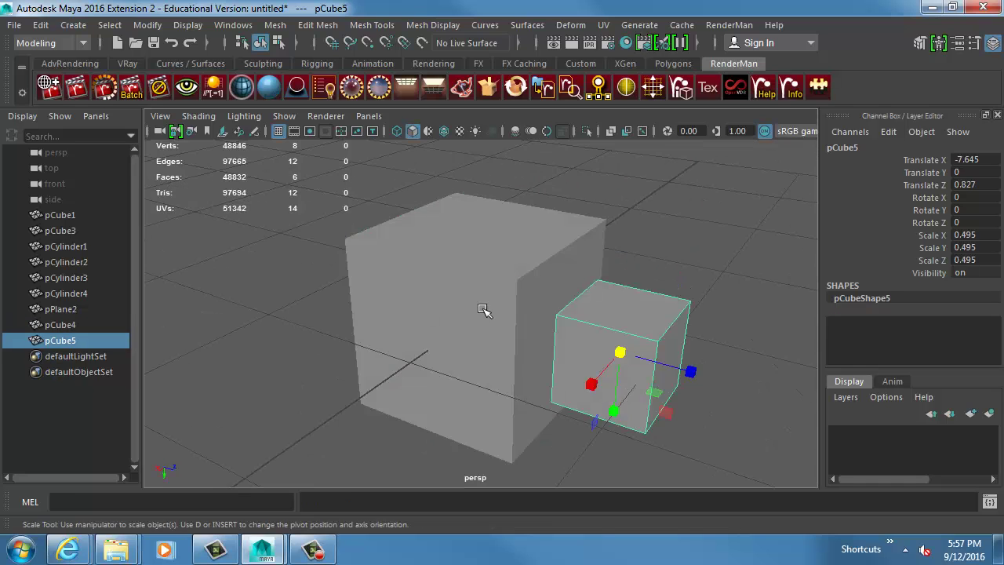
alt+middle_drag(486, 311, 441, 296)
key(w)
mouse_move(639, 360)
mouse_down()
mouse_move(585, 342)
mouse_move(571, 354)
mouse_move(645, 365)
mouse_up()
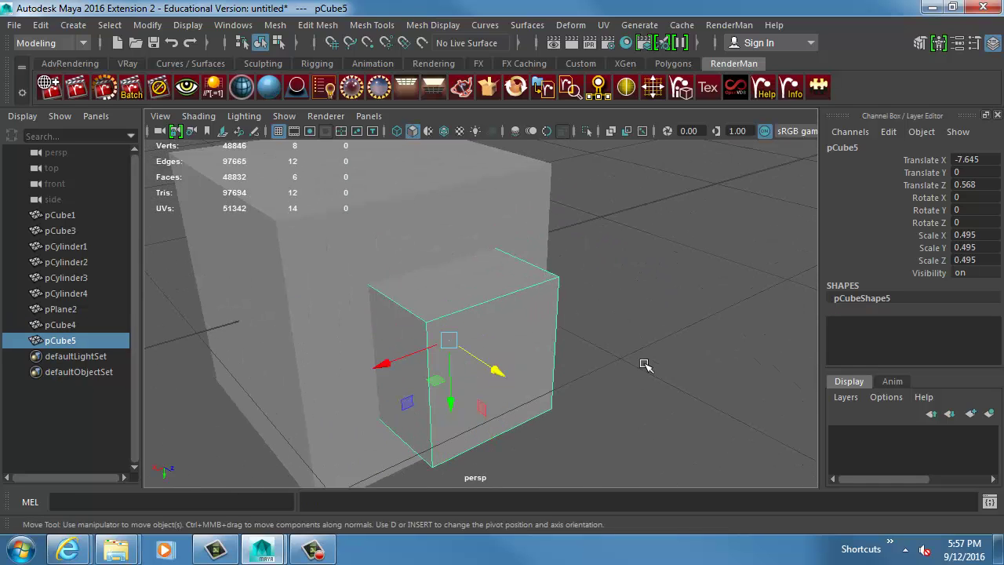
Subtract the small cube from the large cube with a Boolean Difference, selecting the large cube first.
shift+click(474, 249)
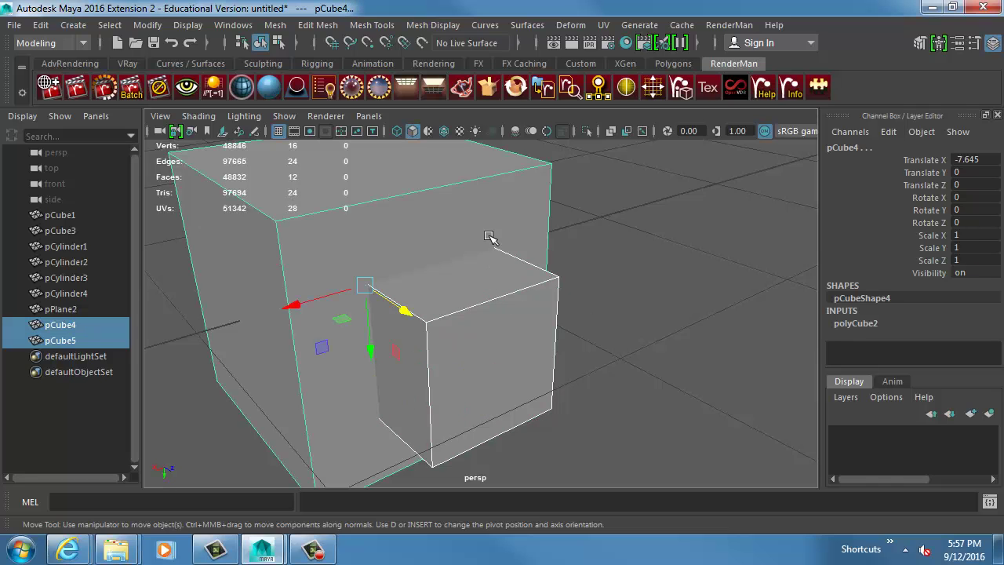
click(408, 206)
shift+click(486, 304)
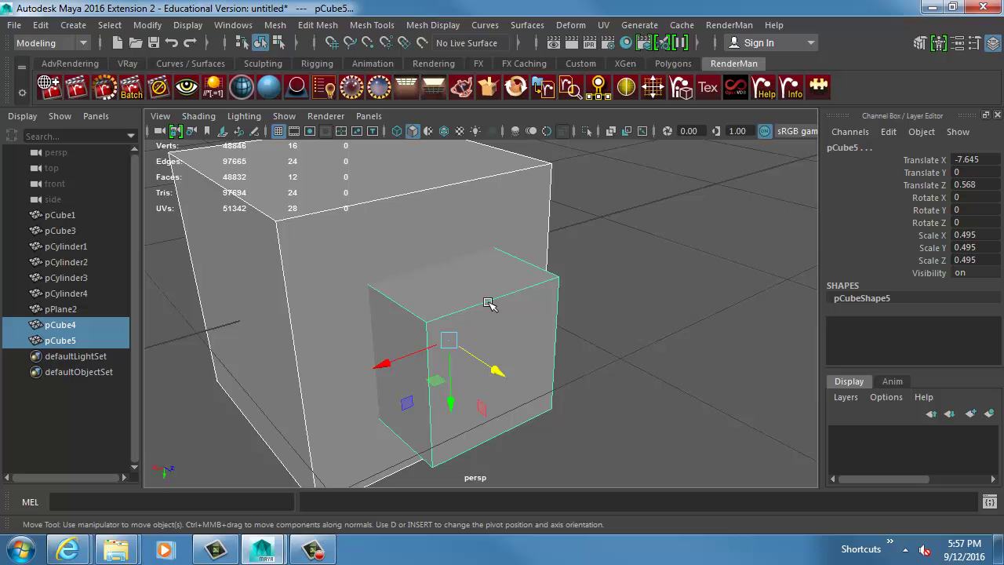
click(390, 201)
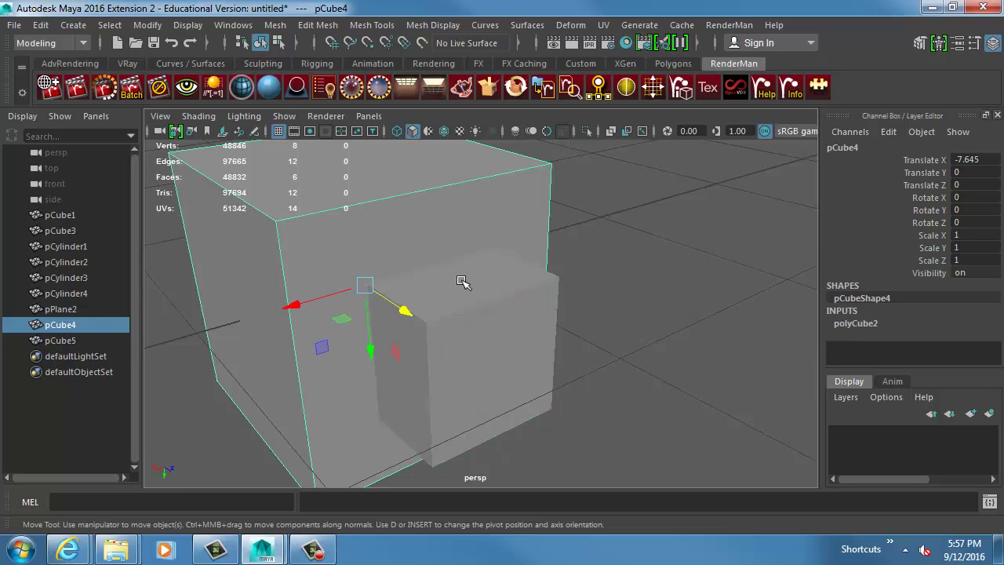
shift+click(463, 283)
click(277, 25)
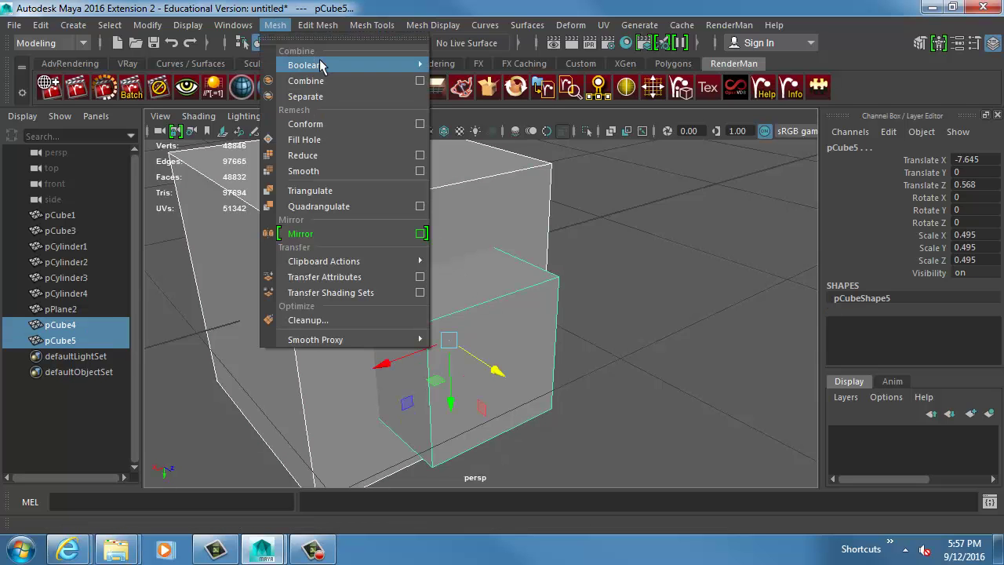
mouse_move(385, 62)
click(479, 92)
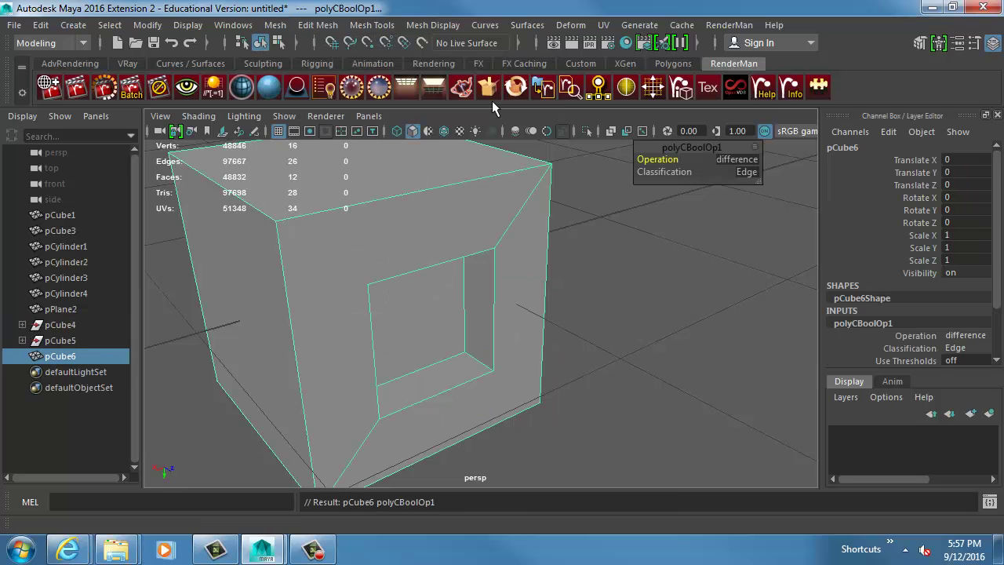
alt+drag(625, 285, 599, 283)
click(599, 283)
click(515, 299)
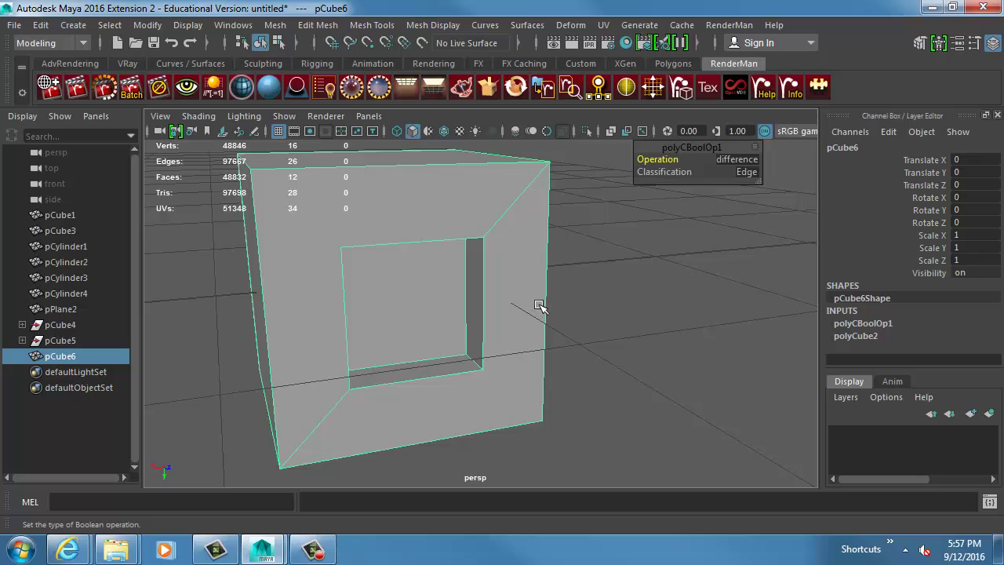
key(Delete)
key(ctrl+z)
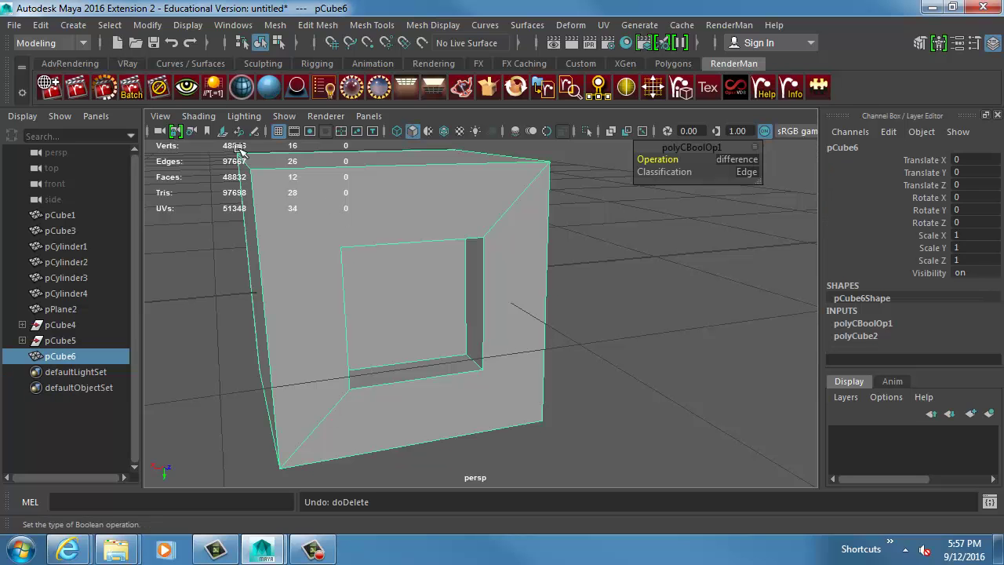
Create a polygon sphere and move it onto the notched cube, to about -7.893, -0.247, 0.32.
click(73, 25)
mouse_move(157, 85)
click(294, 92)
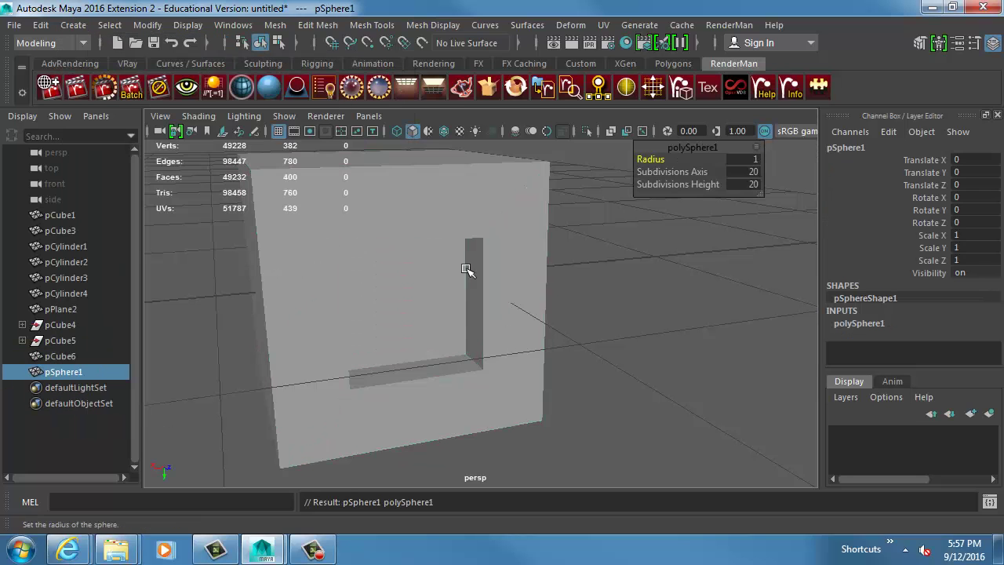
scroll(474, 310, down, 8)
key(w)
key(v)
drag(430, 260, 407, 255)
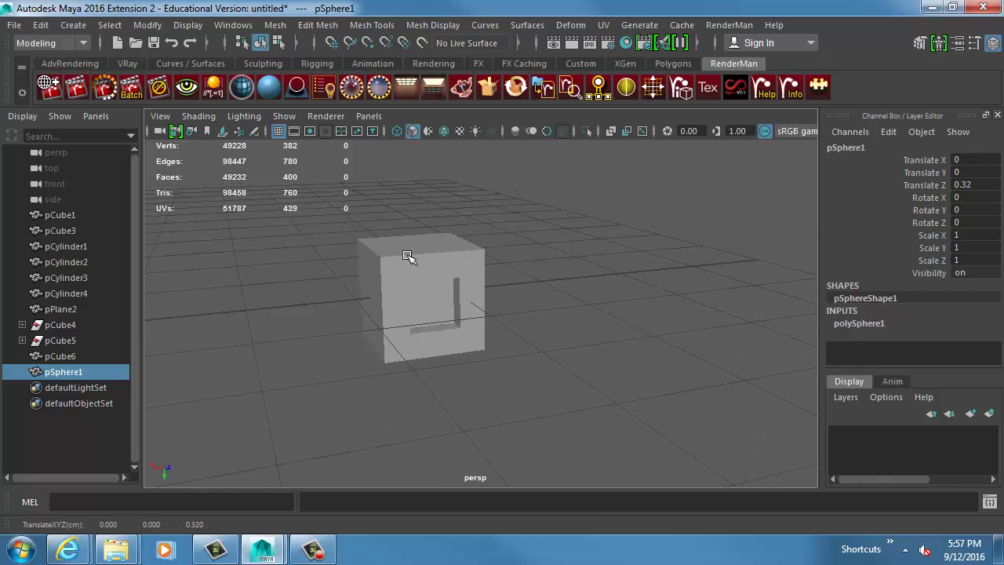
scroll(517, 323, down, 8)
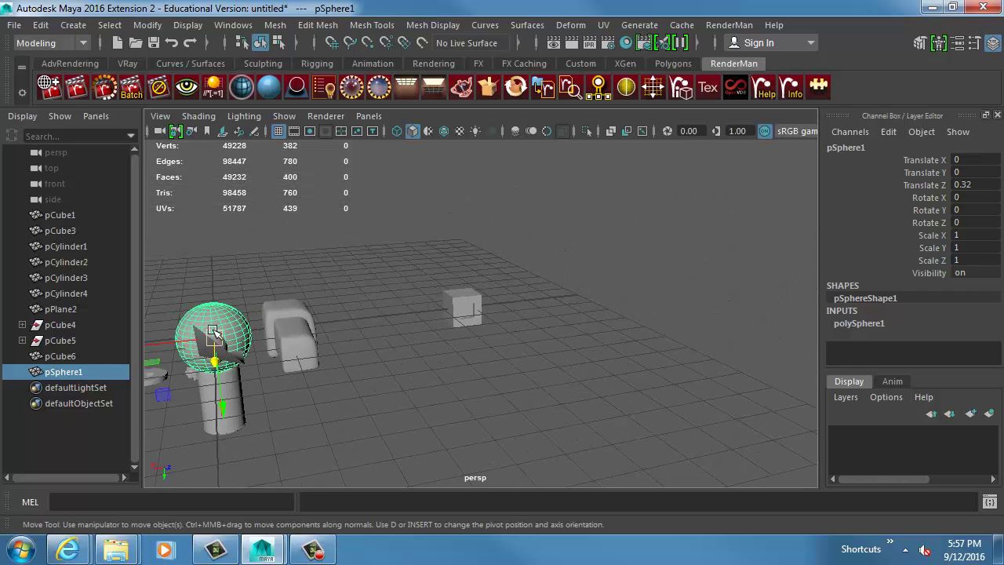
key(v)
drag(212, 334, 433, 305)
Scale the sphere uniformly to about 0.27 and place it over the cube's corner at about -8.103, -0.448, 0.372.
key(r)
scroll(468, 336, up, 5)
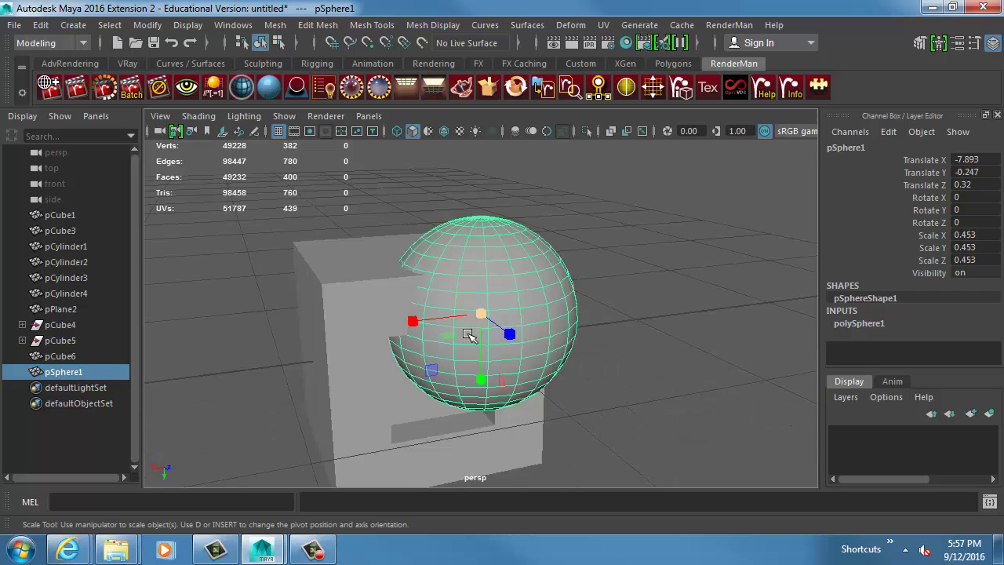
alt+drag(485, 340, 529, 353)
key(w)
drag(481, 313, 463, 284)
key(r)
Subtract the sphere from the notched cube with a Boolean Difference.
click(438, 311)
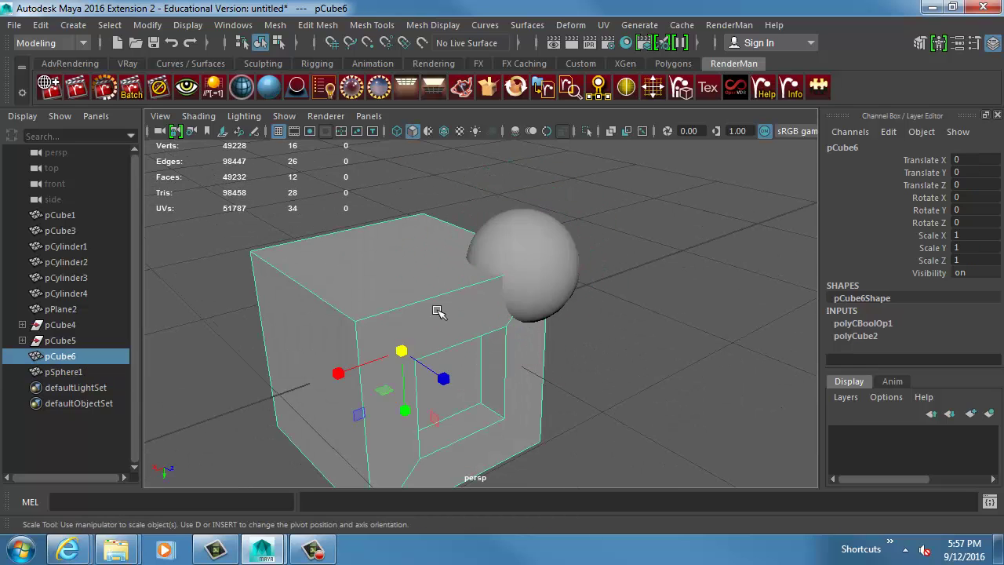
shift+click(522, 246)
click(279, 25)
mouse_move(314, 68)
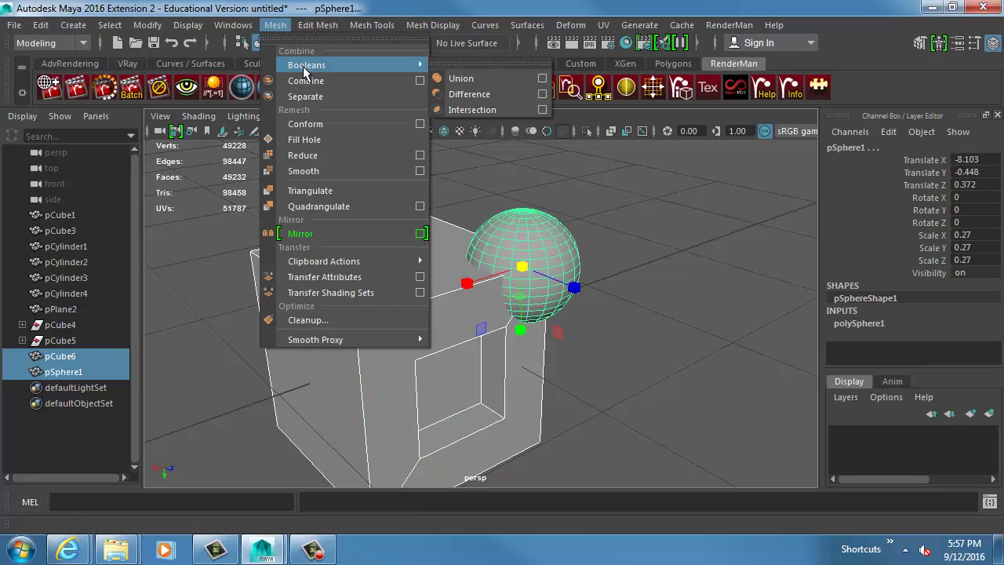
click(467, 93)
Examine the spherical cut's rim, its narrow edge faces and where it meets the square recess.
alt+drag(567, 257, 549, 366)
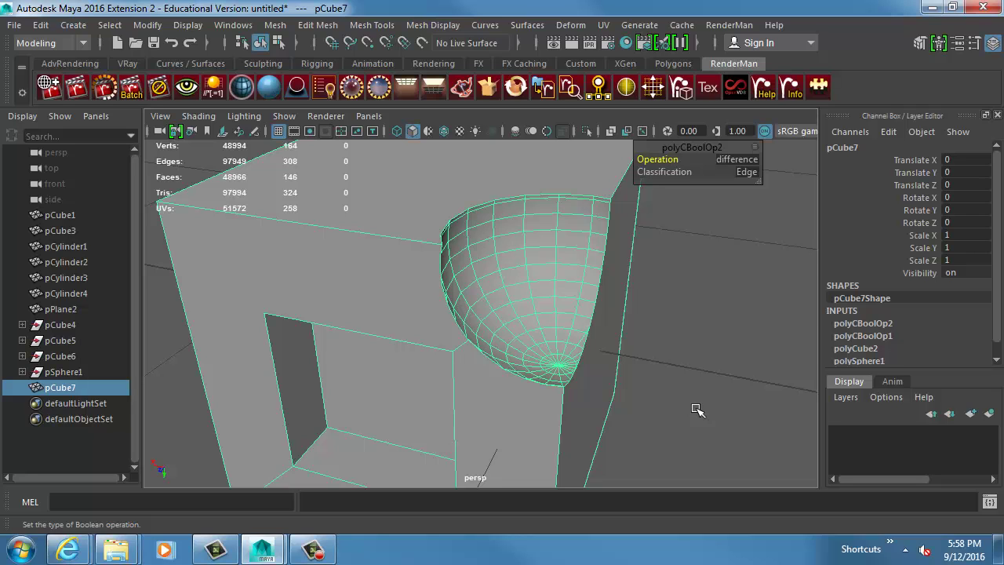
alt+drag(618, 249, 417, 262)
alt+middle_drag(417, 262, 353, 312)
alt+right_drag(354, 312, 509, 295)
alt+drag(510, 296, 486, 327)
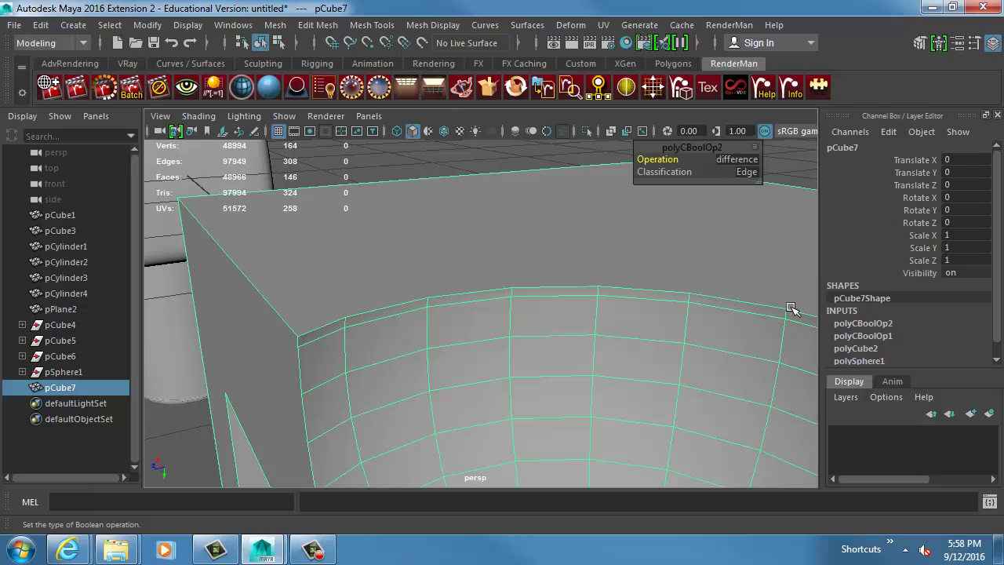
alt+drag(737, 326, 503, 150)
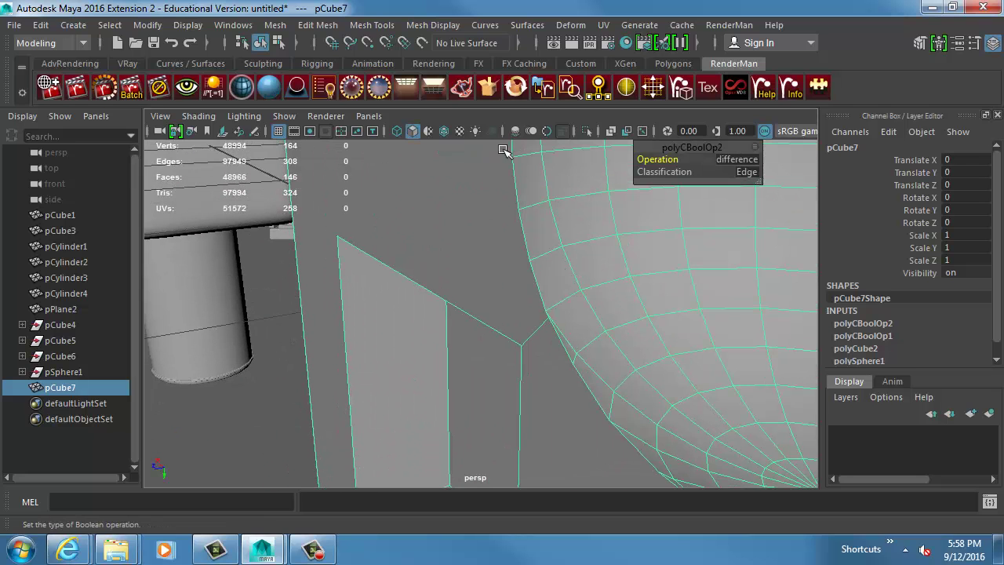
alt+drag(568, 403, 467, 279)
scroll(461, 322, down, 5)
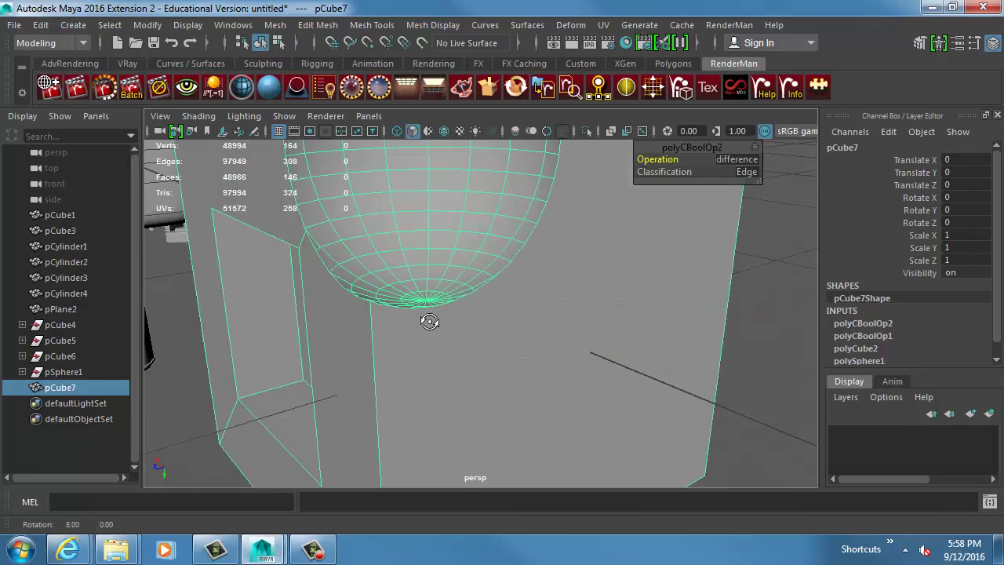
Try smoothing the carved cube, inspect the distorted surface around the spherical cut and undo the smoothing.
alt+drag(463, 324, 497, 374)
click(594, 363)
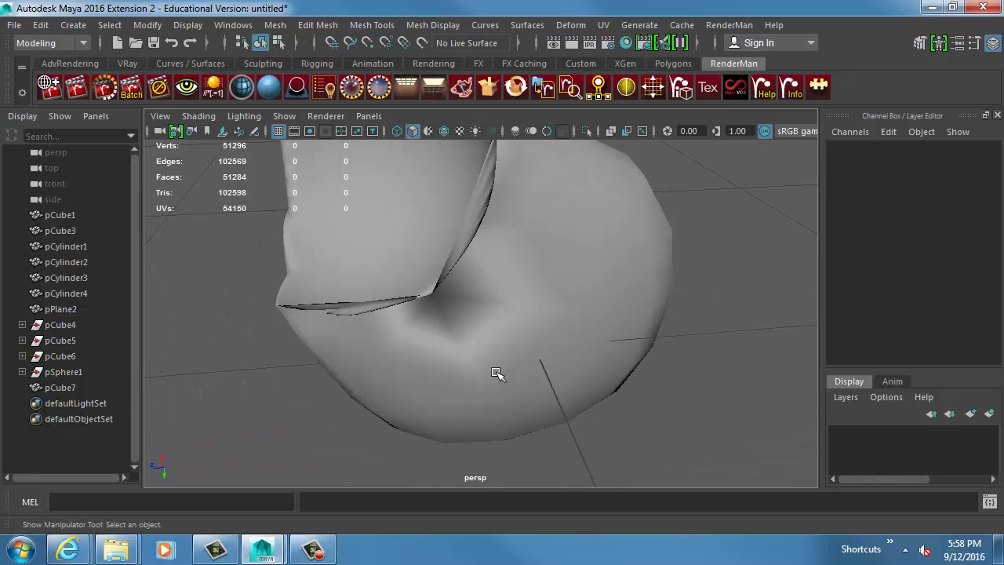
click(503, 353)
alt+middle_drag(502, 353, 482, 372)
Switch the carved cube to edge selection and select the edges along the upper and side rim of the spherical cut.
right_drag(492, 339, 491, 275)
alt+drag(491, 276, 504, 243)
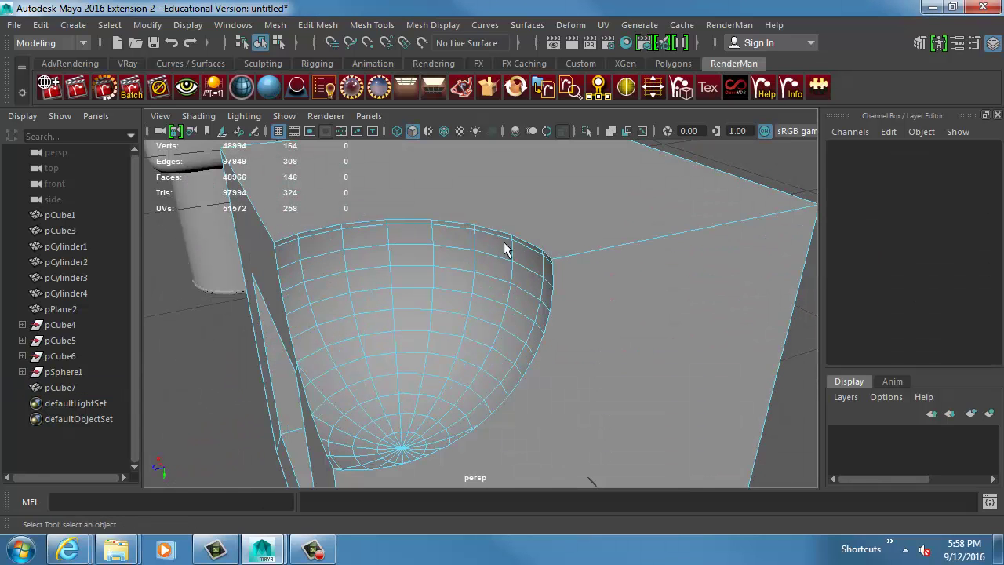
click(504, 236)
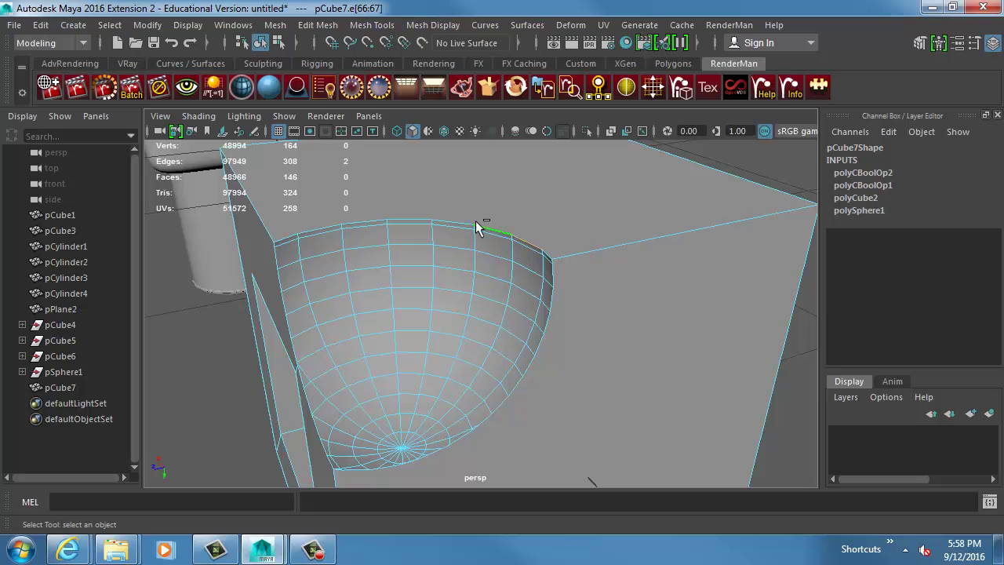
shift+click(451, 217)
shift+click(395, 215)
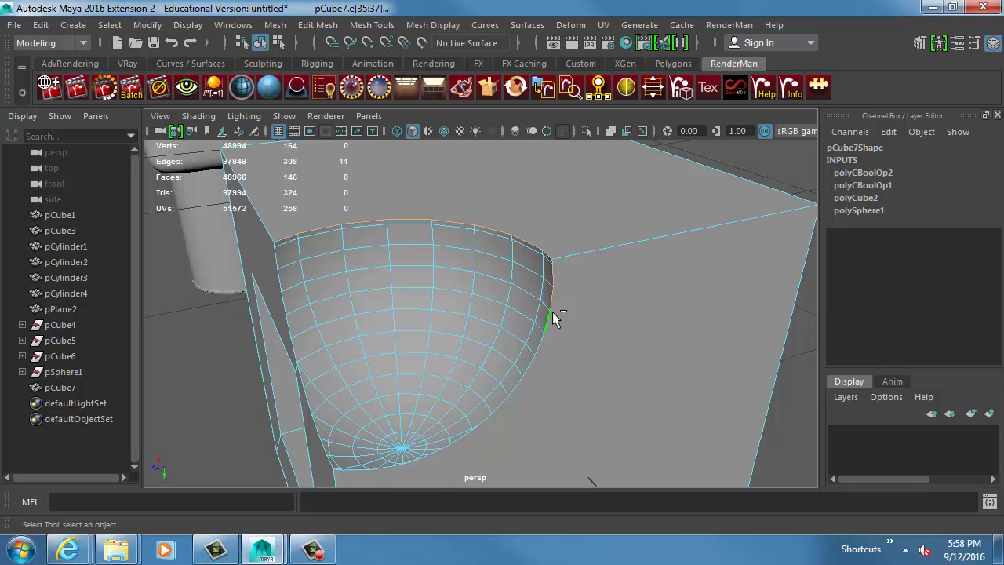
Bevel the selected rim edges of the spherical cut and inspect the new bevel faces up close.
shift+right_drag(554, 228, 648, 227)
scroll(587, 312, up, 2)
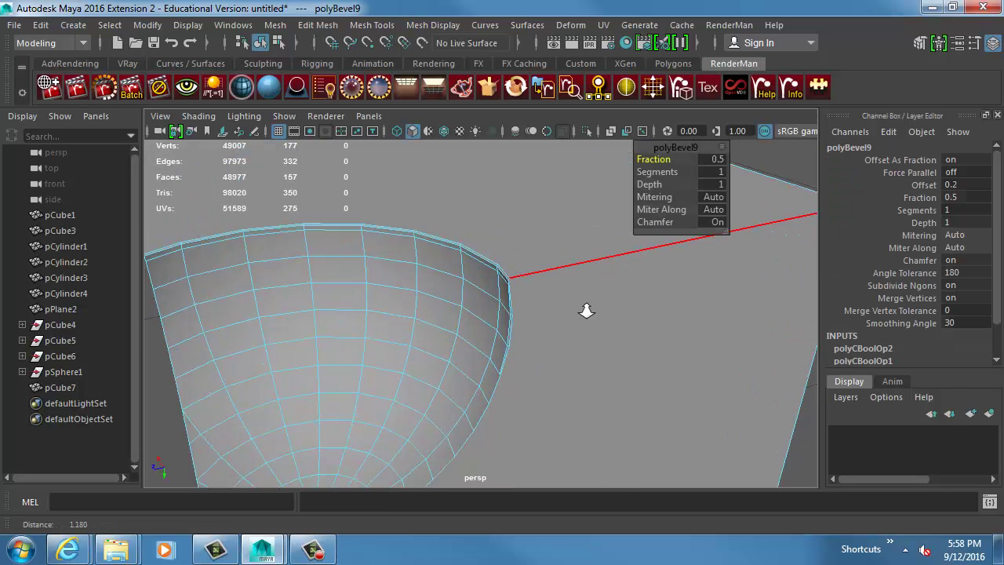
scroll(587, 311, up, 4)
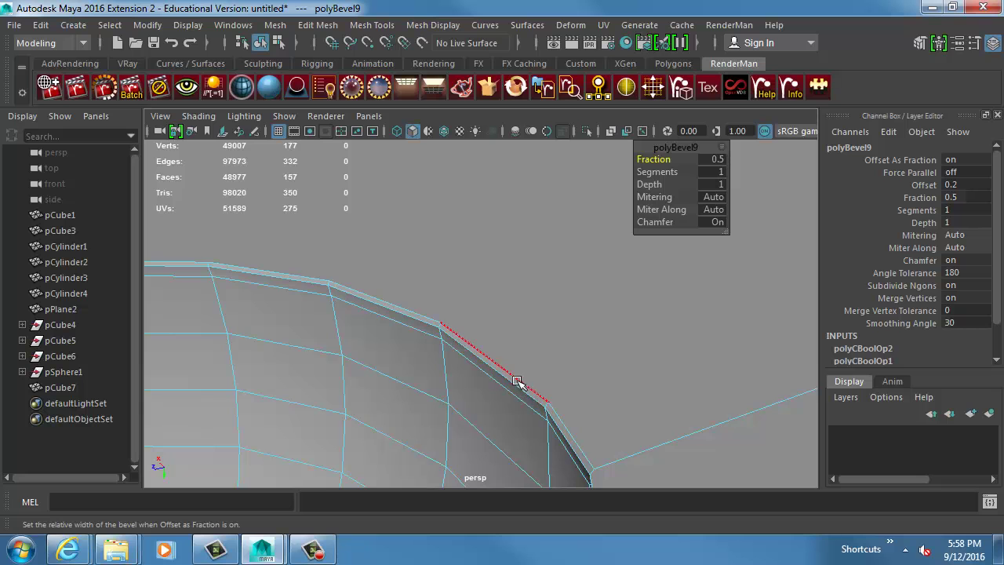
Inspect the bevelled rim around the base of the spherical cut and undo the bevel.
alt+right_drag(538, 367, 444, 325)
alt+drag(332, 406, 450, 352)
alt+middle_drag(451, 353, 462, 243)
alt+right_drag(534, 314, 594, 316)
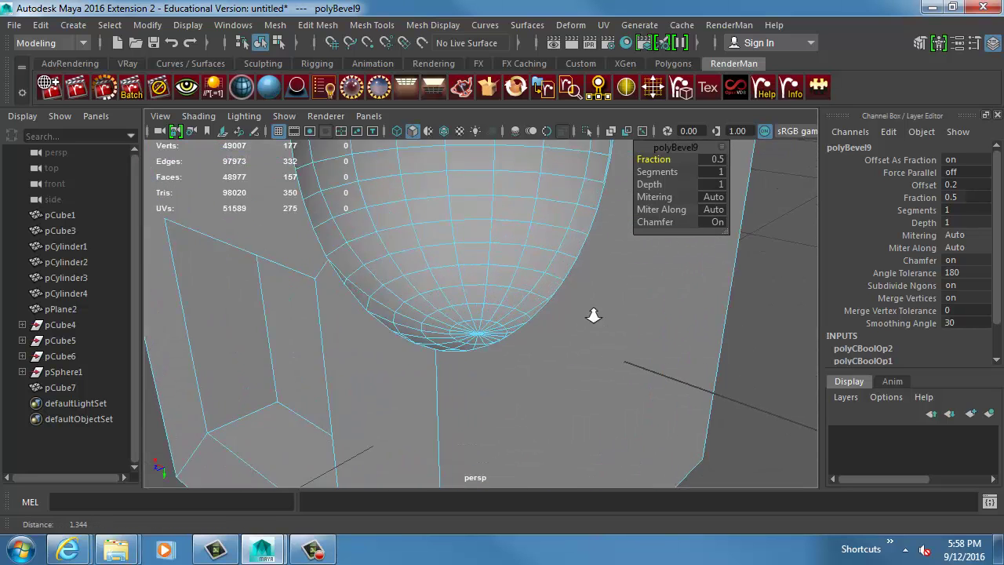
scroll(593, 315, up, 8)
key(ctrl+z)
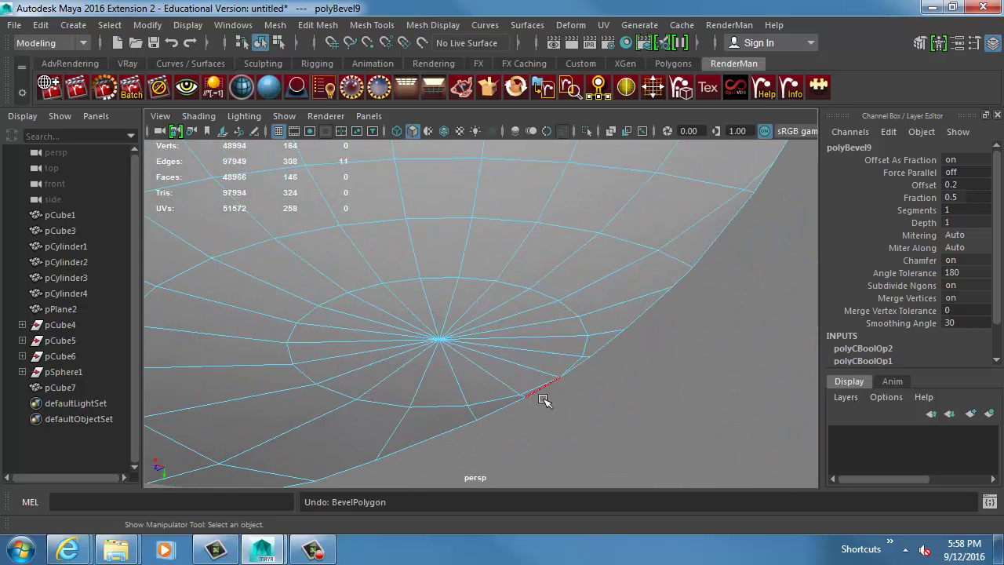
Bevel two edges along the lower rim of the spherical cut with a fraction of 1 and 6 segments, and inspect them.
alt+middle_drag(543, 399, 488, 377)
alt+right_drag(495, 385, 447, 376)
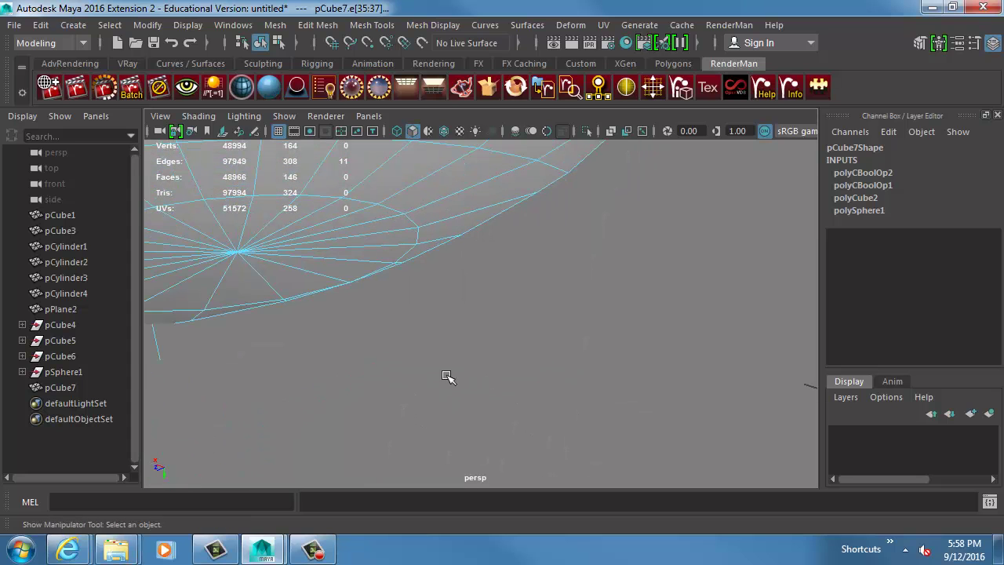
click(266, 308)
shift+click(322, 291)
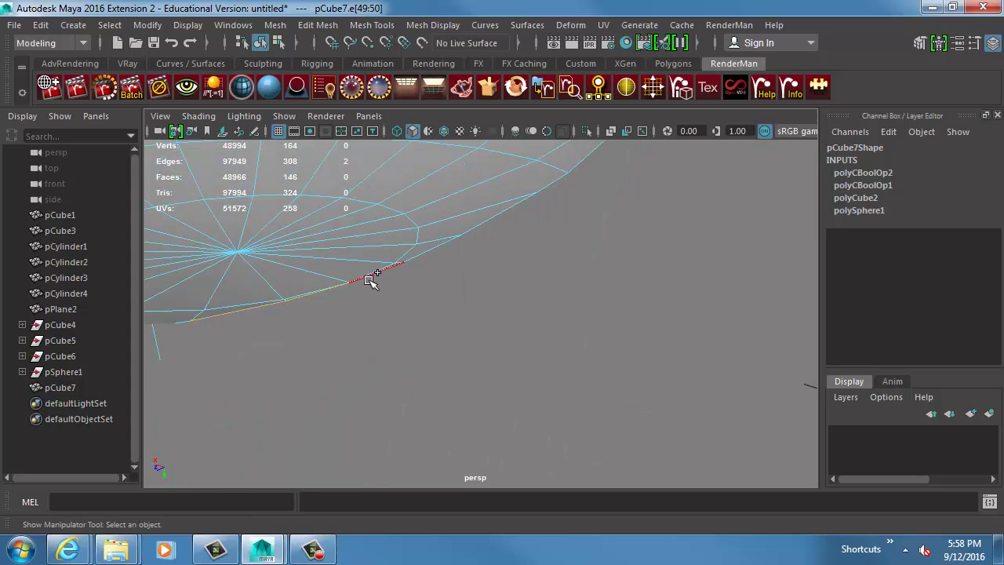
key(ctrl+b)
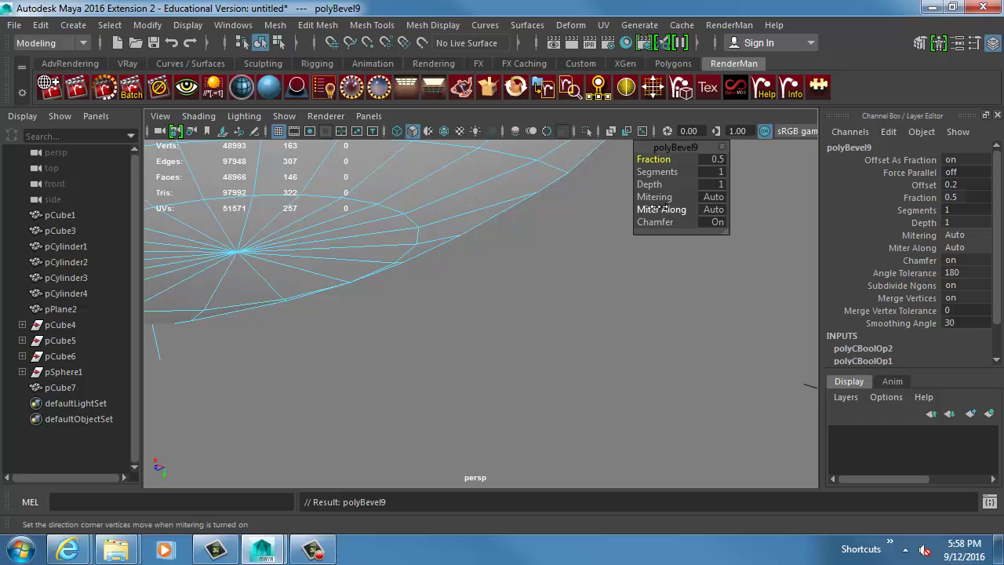
drag(668, 171, 701, 171)
click(659, 160)
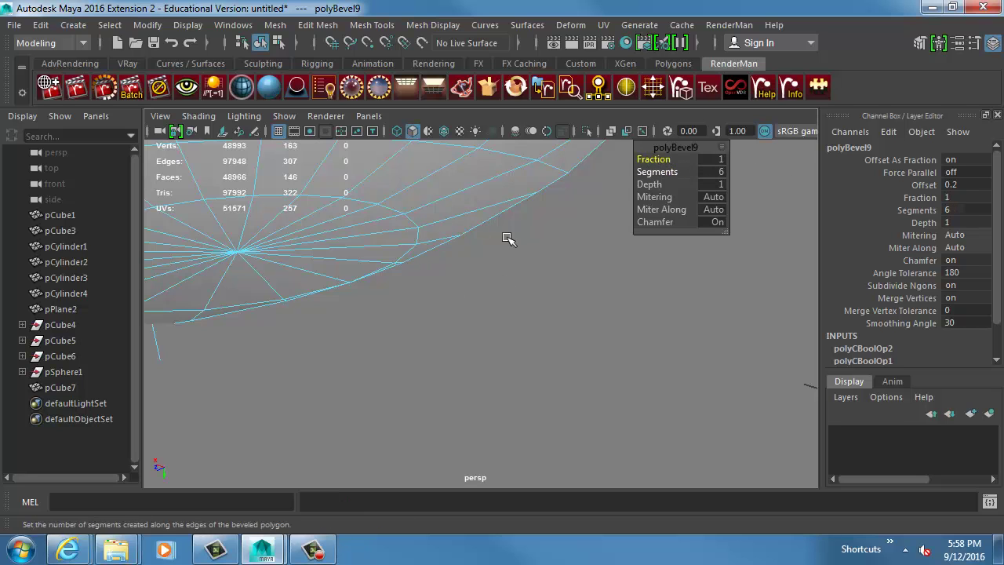
alt+drag(424, 289, 528, 405)
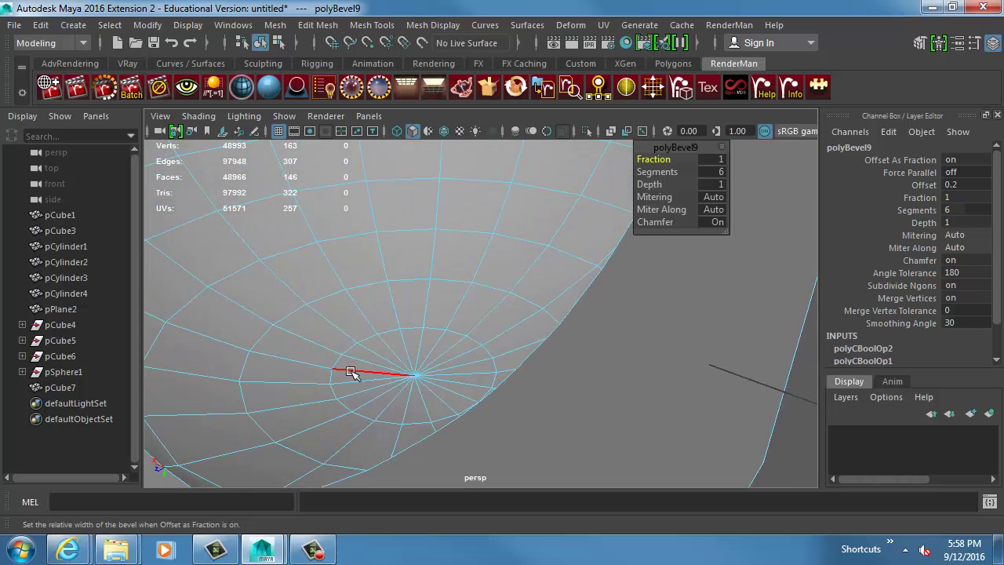
Return the carved cube to object mode and delete it.
right_drag(351, 372, 413, 282)
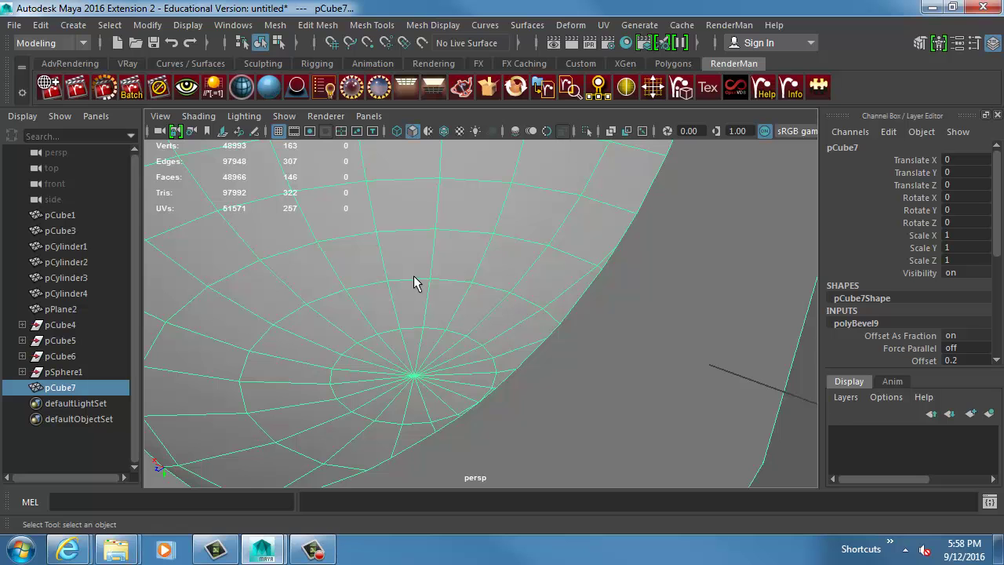
alt+right_drag(587, 335, 475, 296)
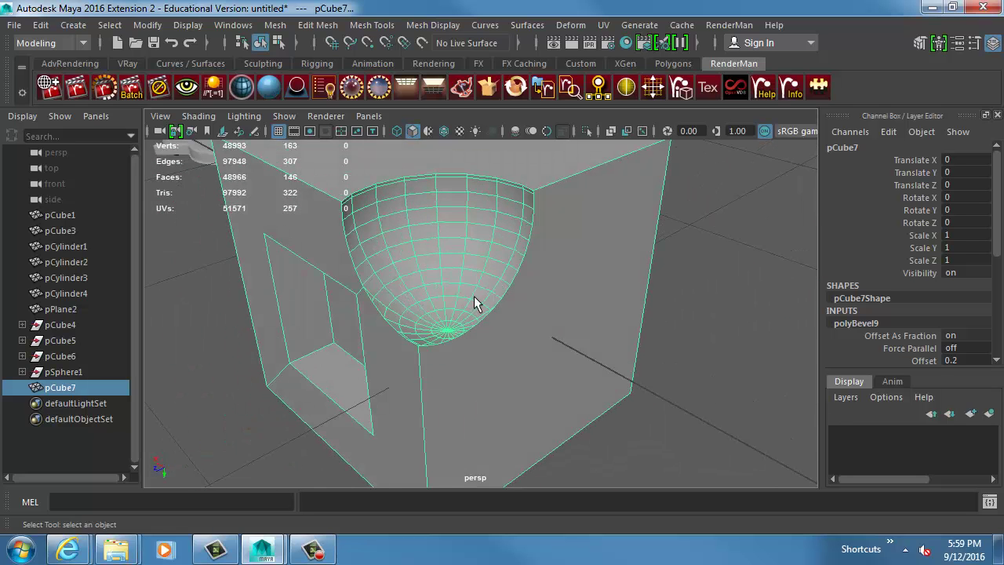
alt+drag(448, 221, 401, 277)
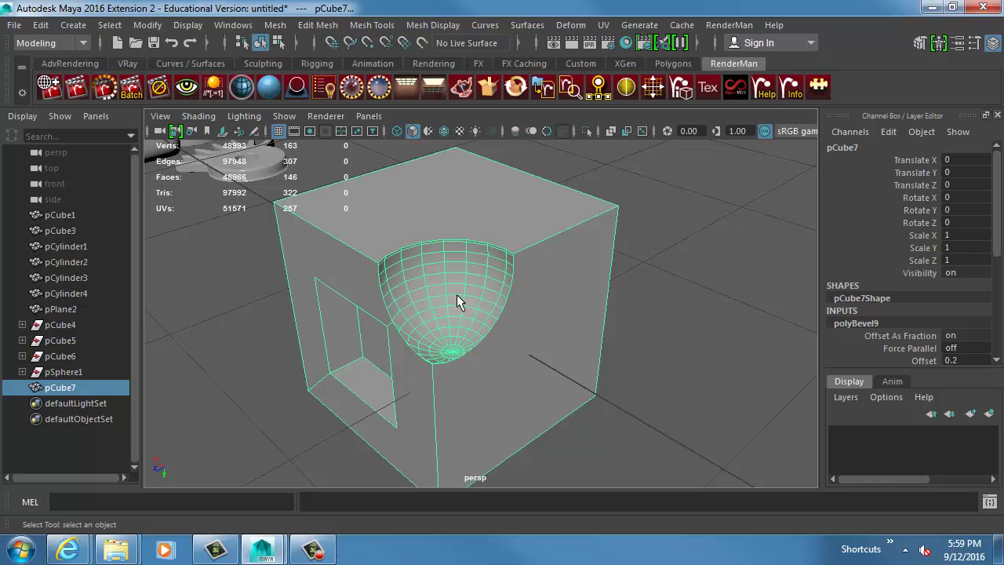
key(Delete)
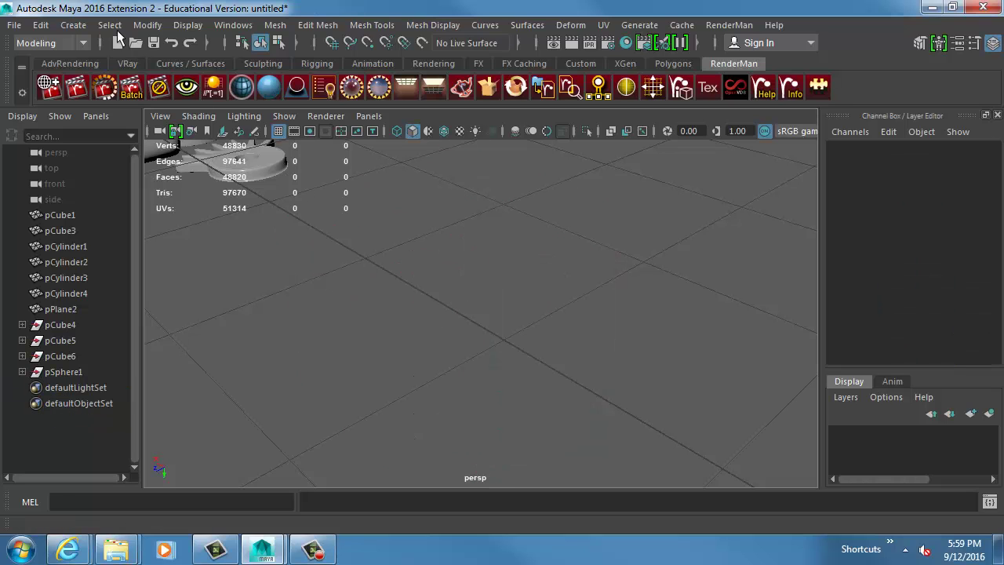
Create a polygon plane and move it clear of the other models, to about -2.384 in Z.
click(73, 25)
mouse_move(220, 81)
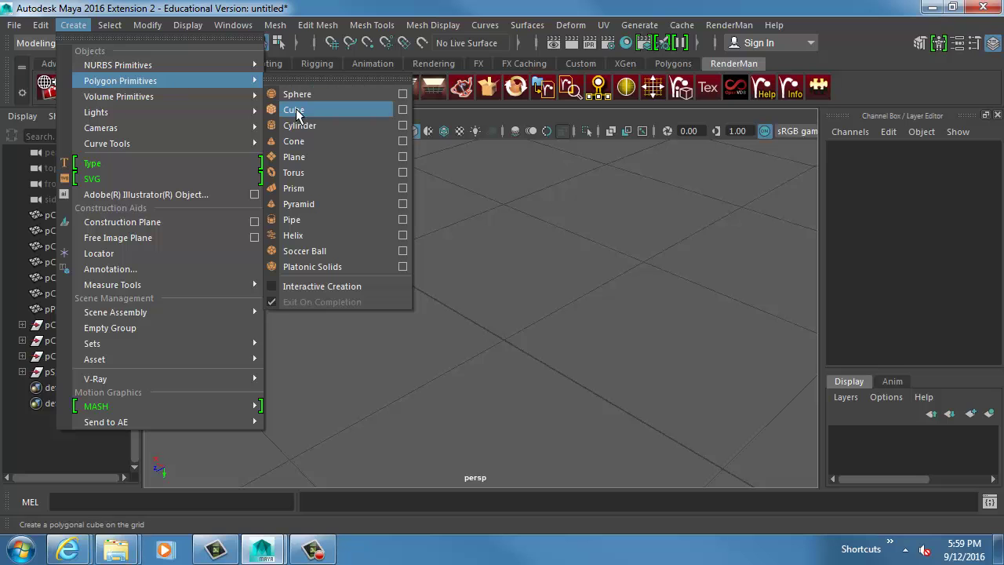
click(311, 159)
key(f)
alt+right_drag(588, 261, 510, 280)
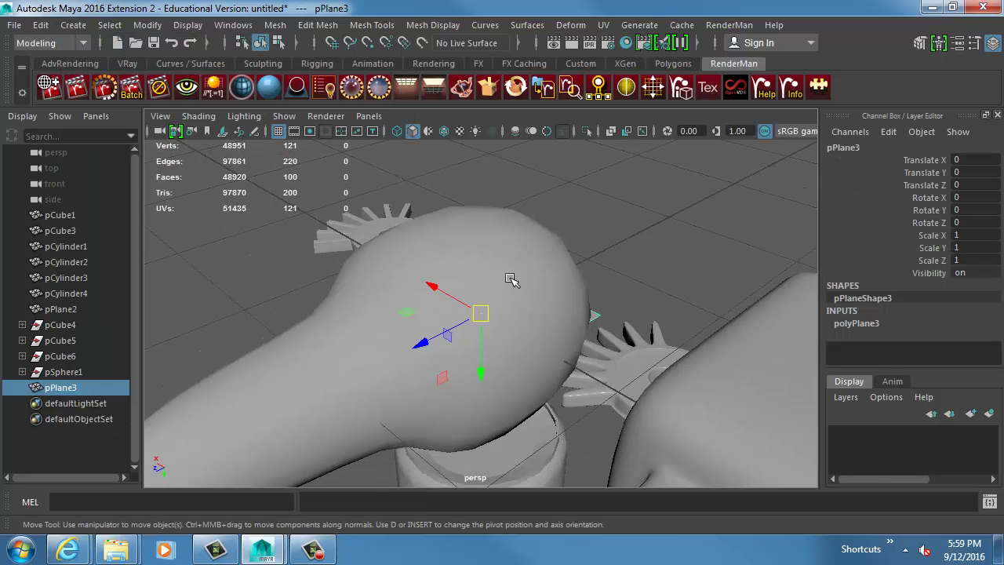
drag(463, 318, 659, 193)
key(f)
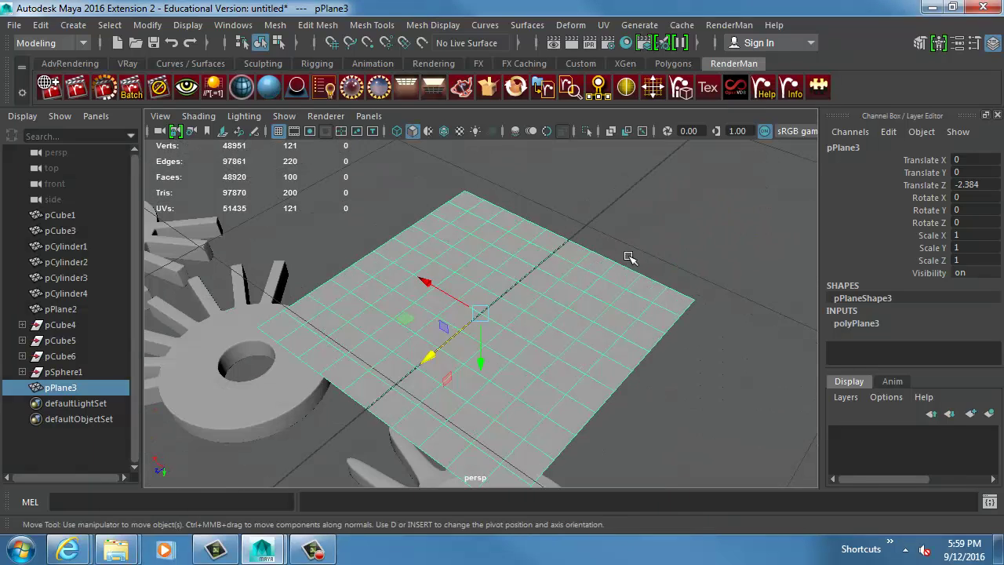
Create a polygon cylinder, move it onto the plane at about -2.418 in Z and scale it uniformly to about 0.181.
click(73, 25)
mouse_move(120, 81)
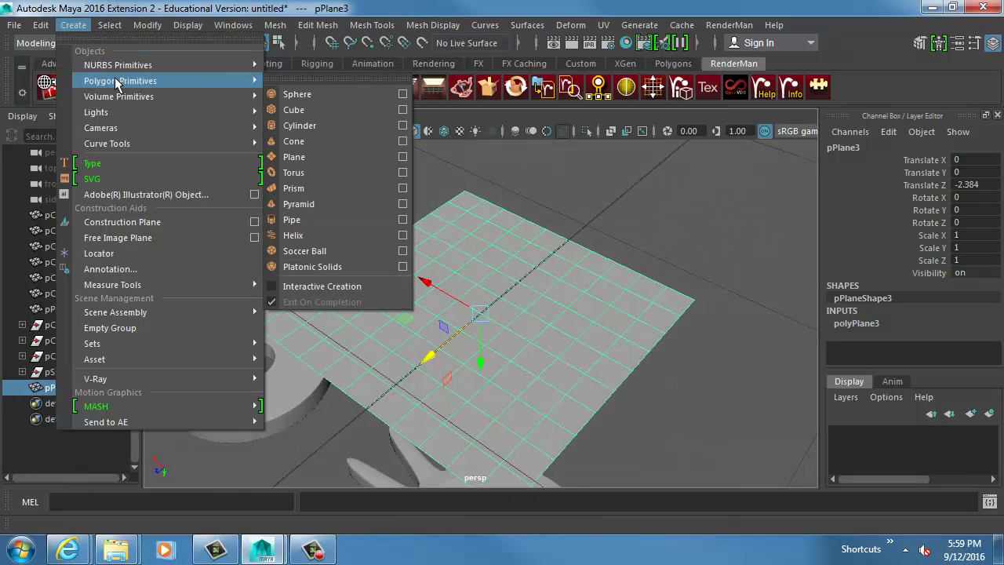
click(299, 125)
alt+right_drag(617, 296, 375, 336)
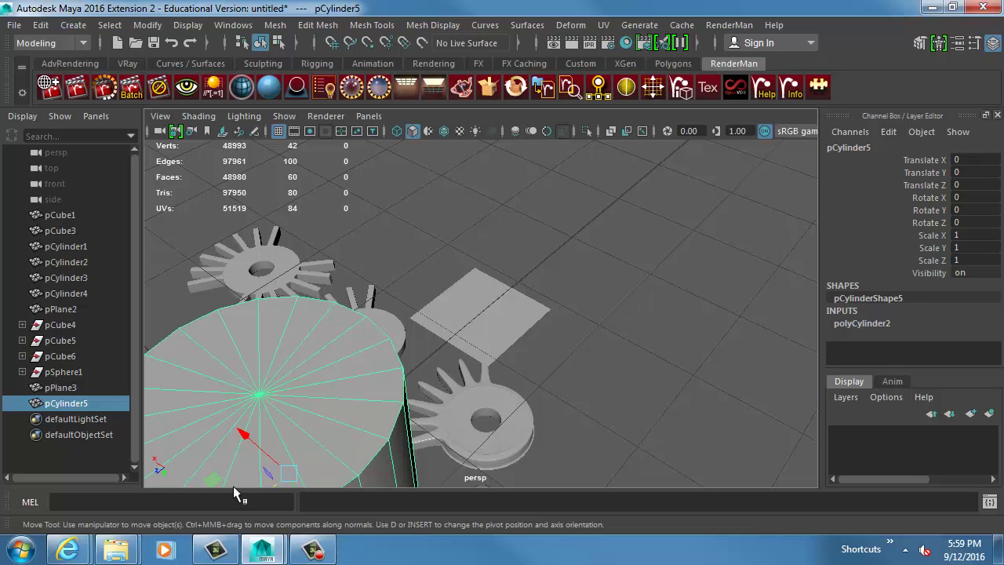
alt+drag(283, 477, 295, 363)
drag(269, 403, 410, 316)
key(r)
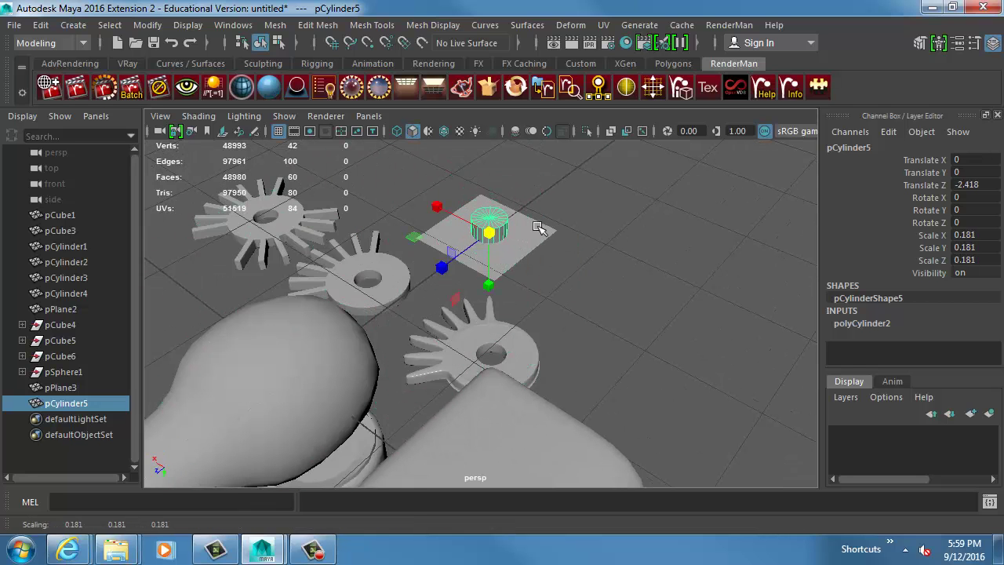
Subtract the cylinder from the plane with a Boolean Difference.
click(524, 228)
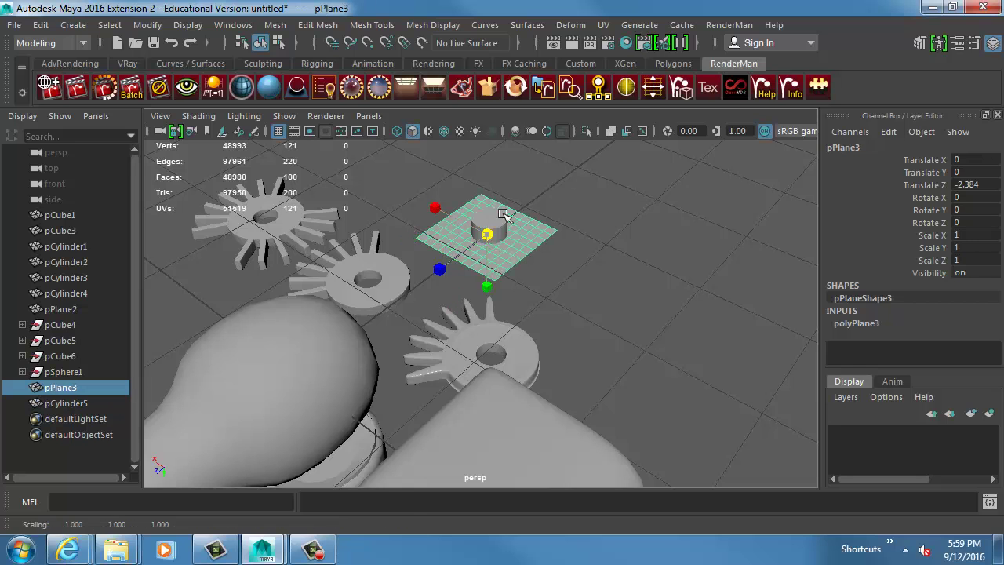
key(f)
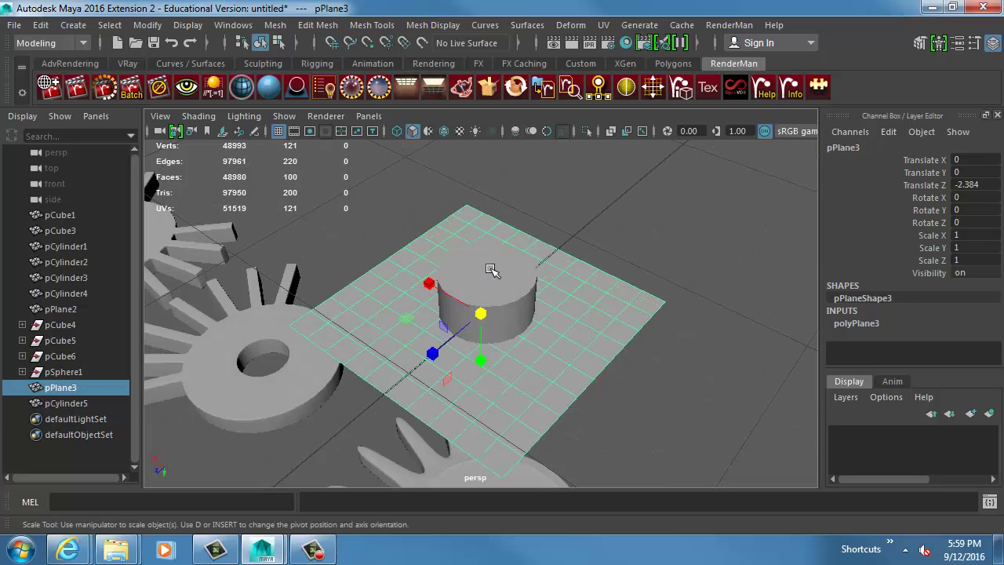
shift+click(506, 303)
click(275, 25)
mouse_move(337, 66)
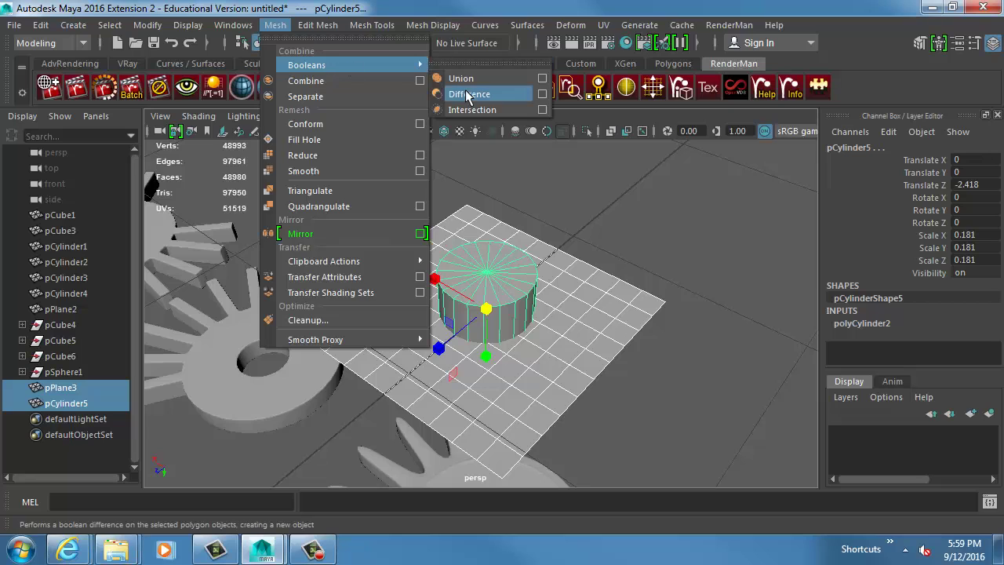
click(468, 95)
Examine the cylindrical recess cut into the plane and how its rim meets the surrounding grid edges.
alt+drag(563, 255, 552, 299)
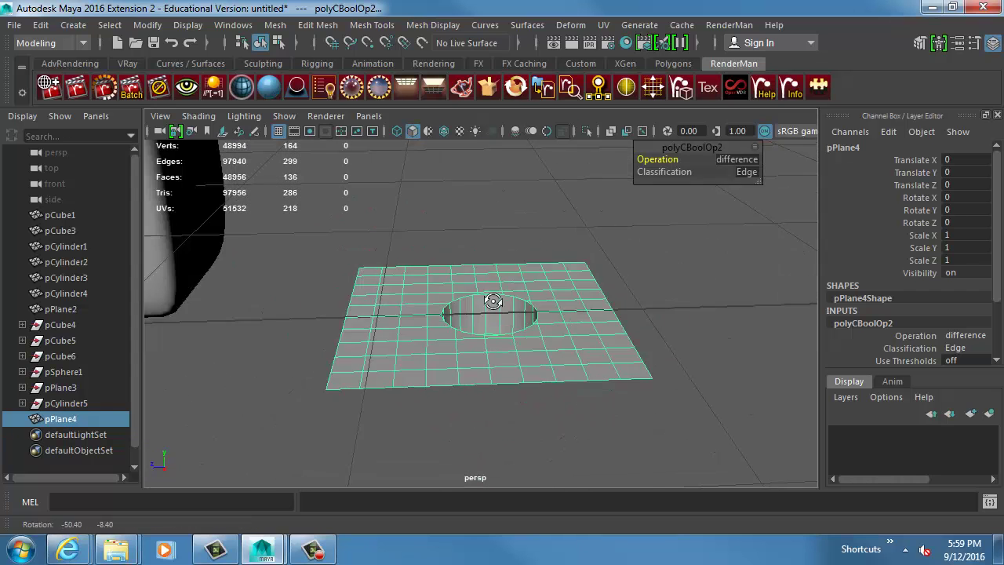
alt+right_drag(552, 298, 558, 339)
alt+drag(470, 315, 512, 324)
click(668, 231)
alt+drag(376, 245, 486, 329)
click(526, 284)
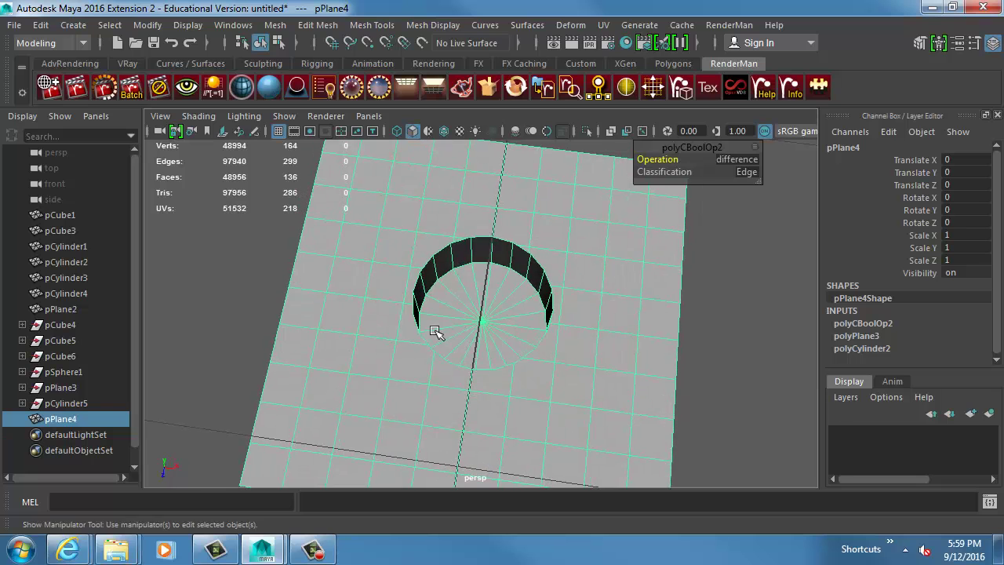
alt+right_drag(487, 329, 544, 341)
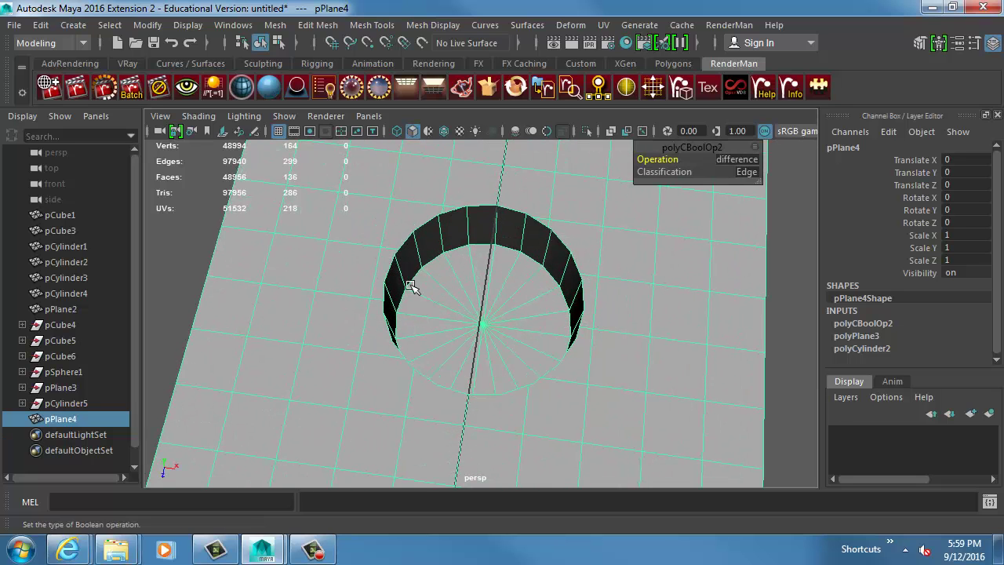
Switch the cut plane to edge selection and select the first few edges along the recess's far rim.
alt+right_drag(412, 286, 543, 345)
key(F10)
click(383, 187)
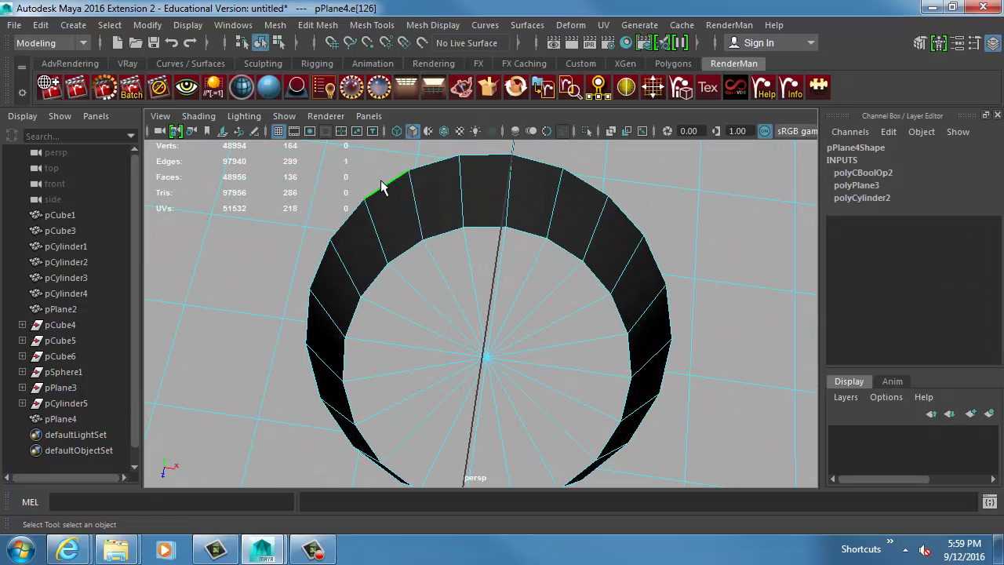
shift+click(425, 166)
shift+click(461, 157)
shift+click(468, 156)
alt+right_drag(431, 230, 634, 358)
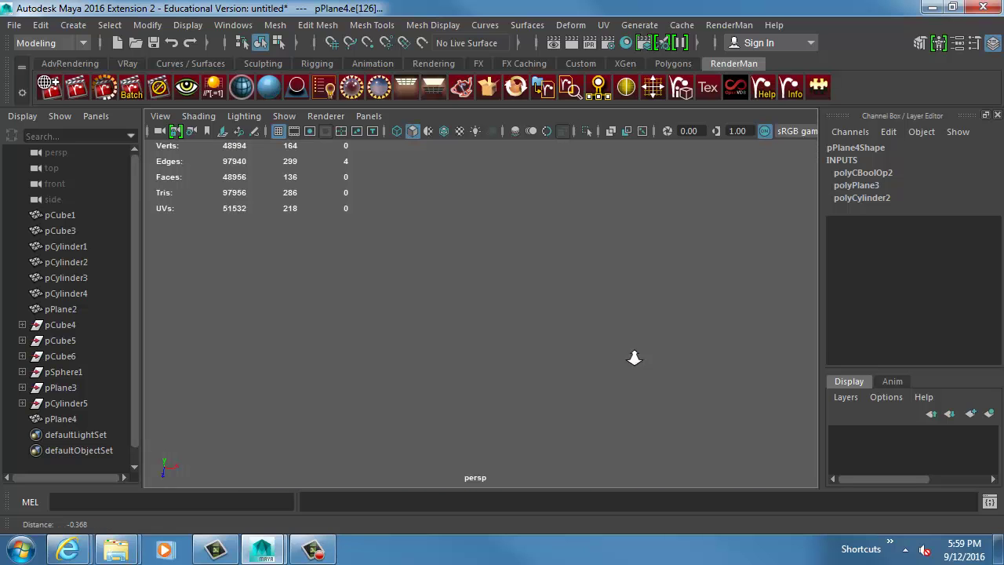
alt+right_drag(517, 358, 439, 358)
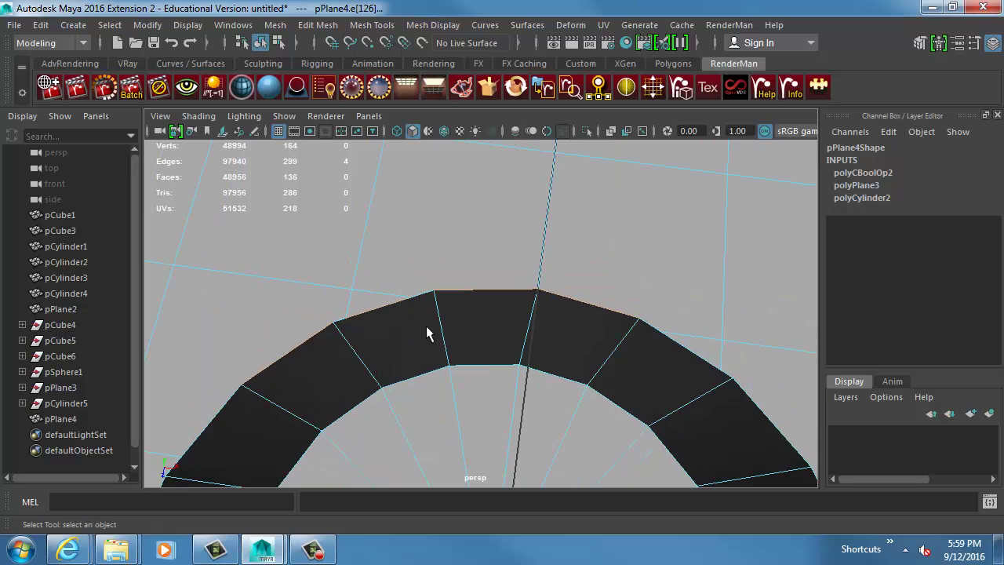
Show the scene in wireframe and extend the edge selection along the side of the recess's rim.
key(4)
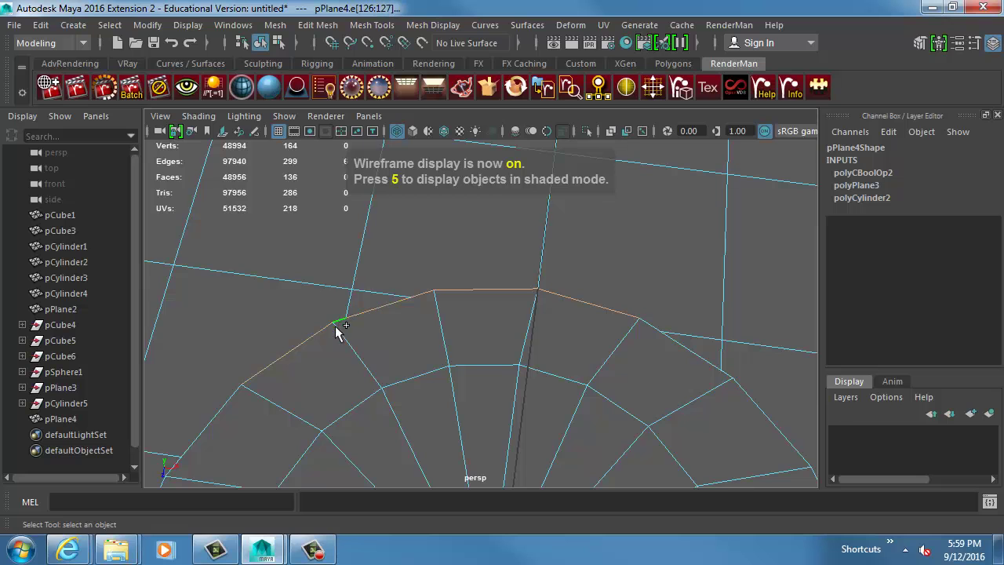
alt+middle_drag(313, 360, 350, 330)
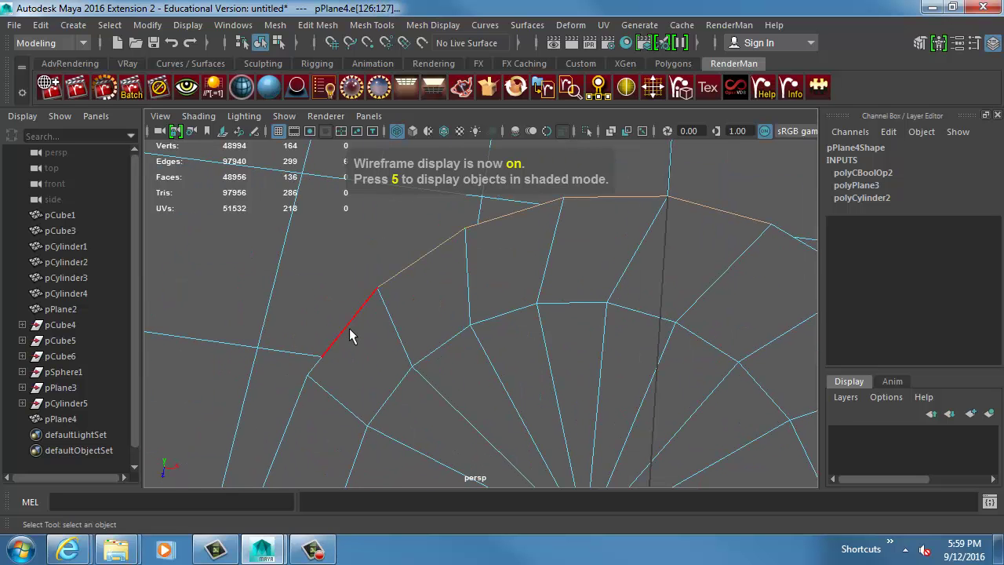
shift+click(315, 369)
shift+click(301, 392)
alt+middle_drag(364, 438, 386, 334)
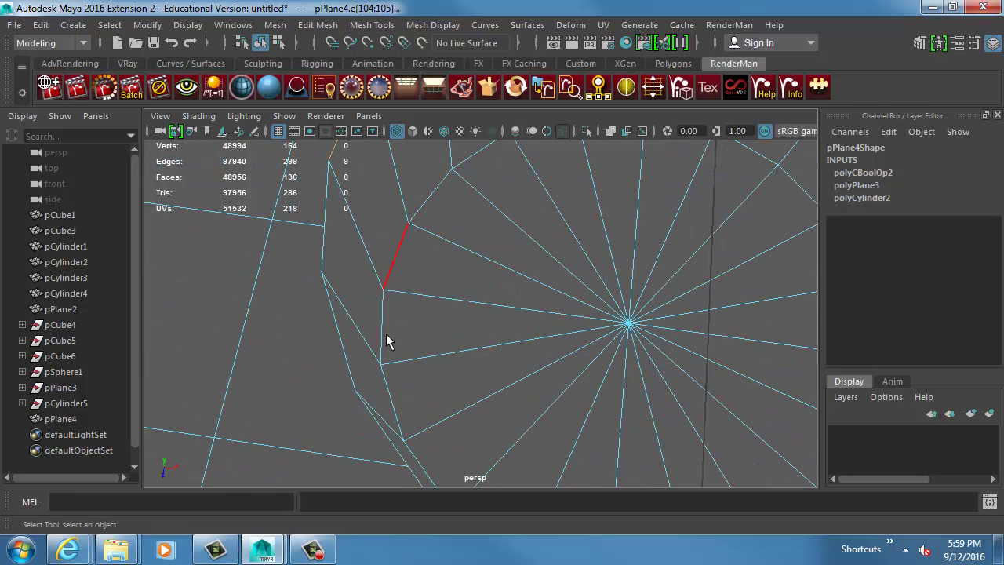
shift+click(321, 255)
shift+click(327, 285)
Bevel the selected rim edges, restore shaded display and inspect the recess in smooth preview.
shift+right_drag(366, 243, 448, 240)
alt+drag(510, 244, 430, 370)
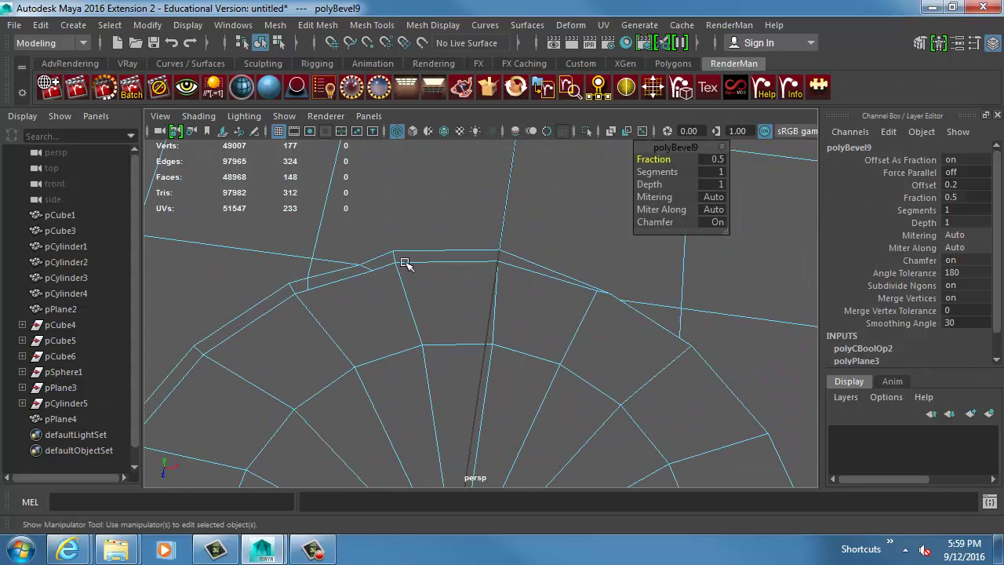
key(4)
key(5)
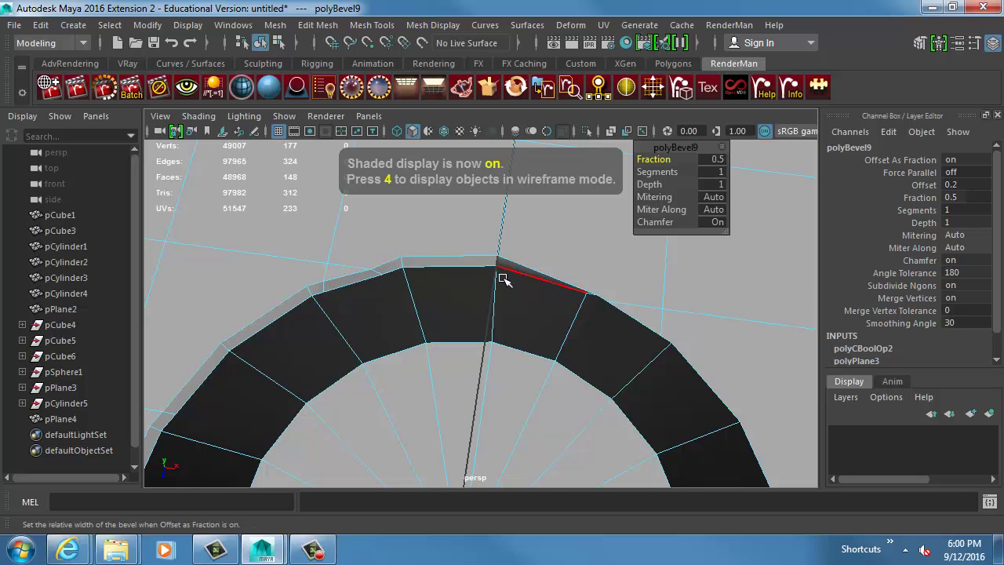
key(3)
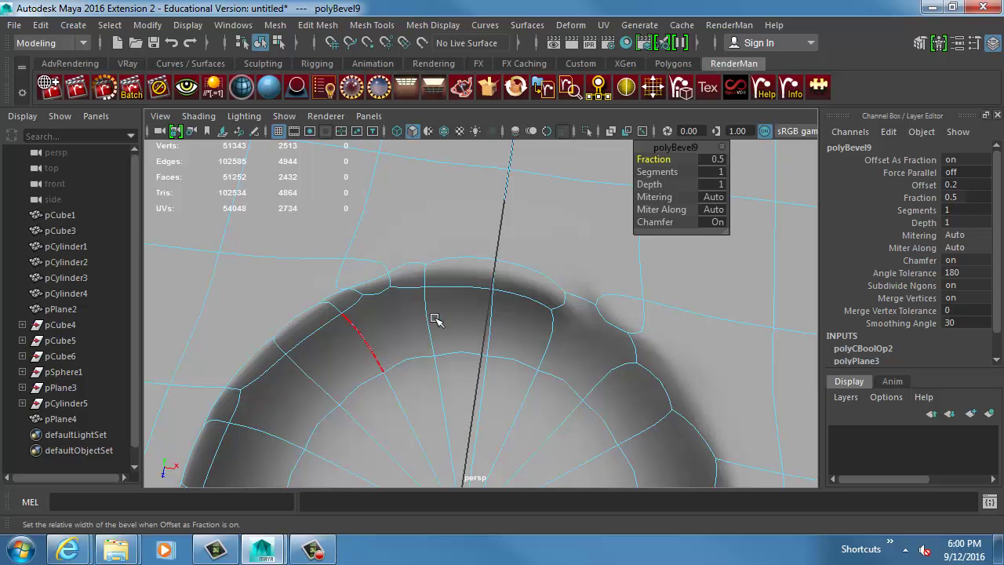
scroll(471, 337, down, 5)
Delete the bevelled plane with the recess and create a new polygon plane.
click(404, 291)
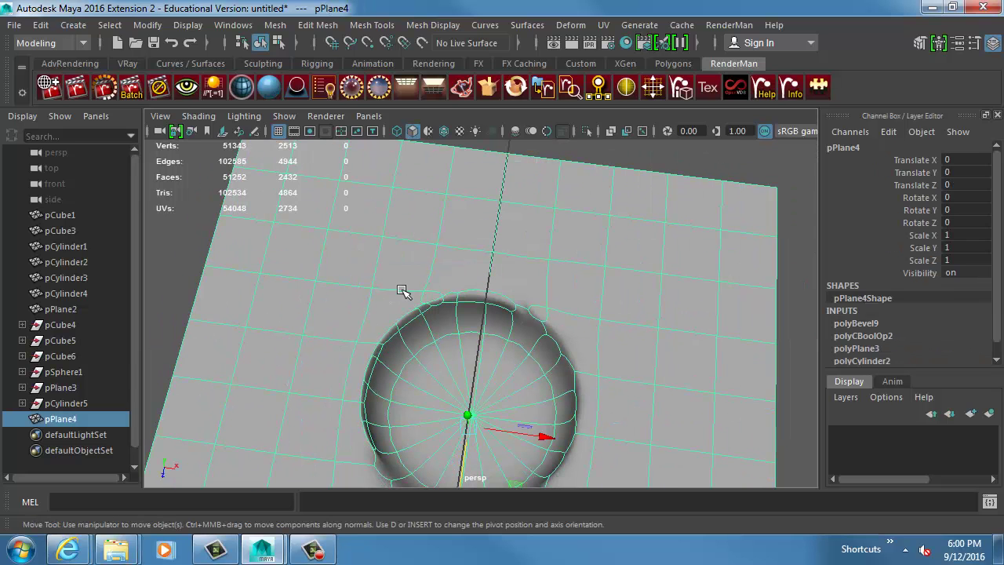
key(Delete)
click(73, 24)
mouse_move(109, 70)
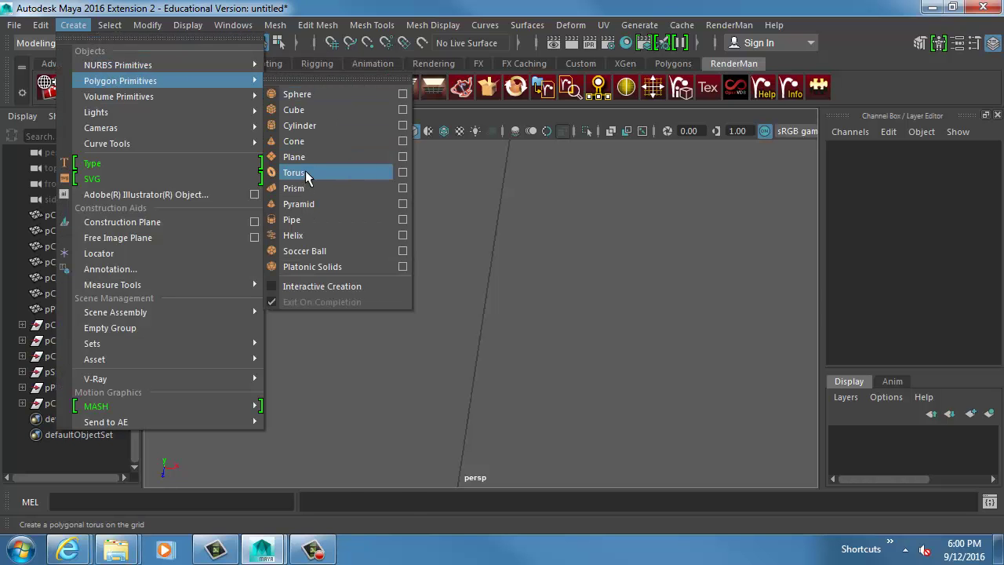
click(312, 167)
alt+right_drag(312, 167, 196, 196)
alt+right_drag(618, 347, 128, 280)
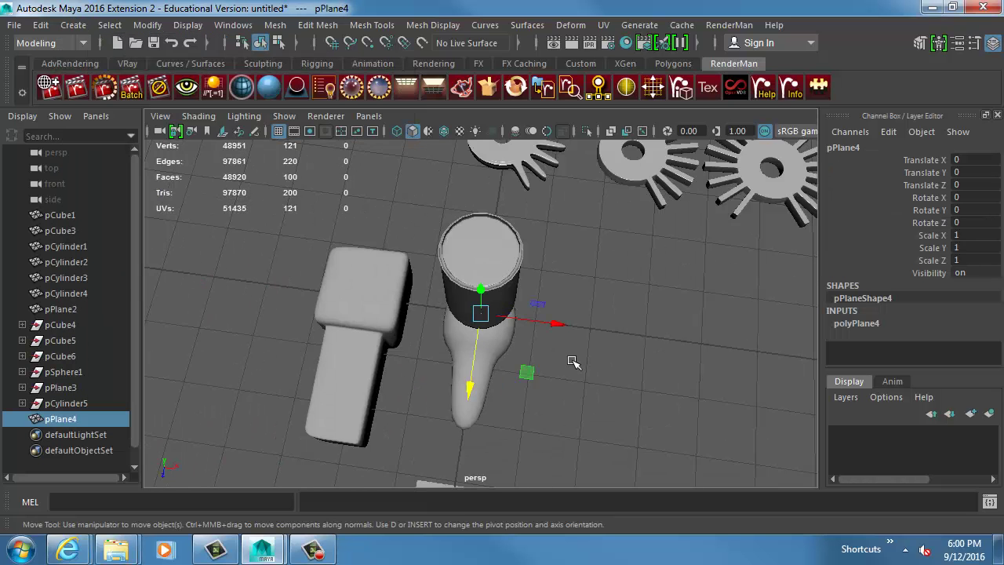
Move the new plane clear of the other models, snap it to X 4 on the grid and set both subdivisions to 4.
drag(558, 324, 789, 332)
key(f)
alt+drag(549, 280, 610, 298)
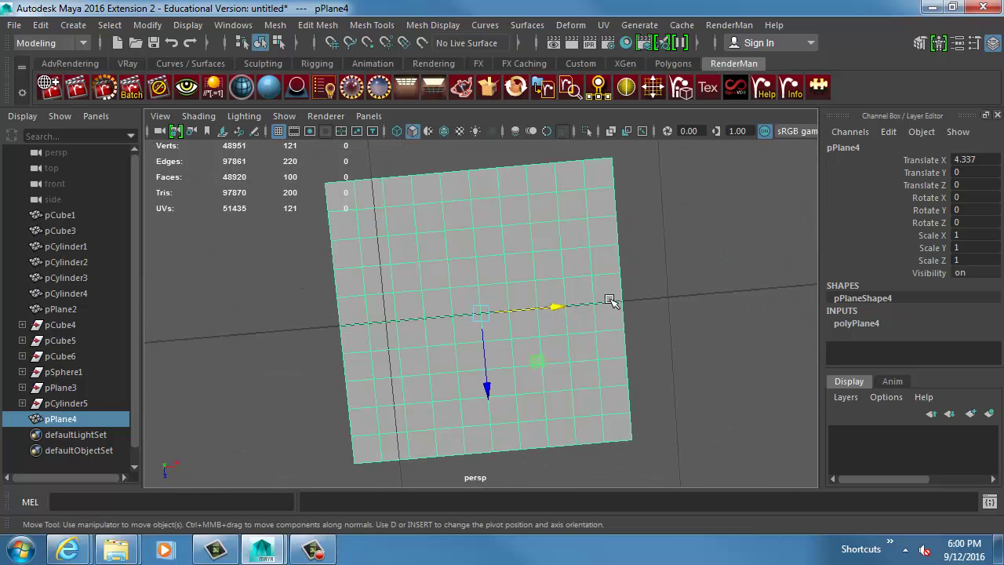
key(space)
click(541, 295)
key(f)
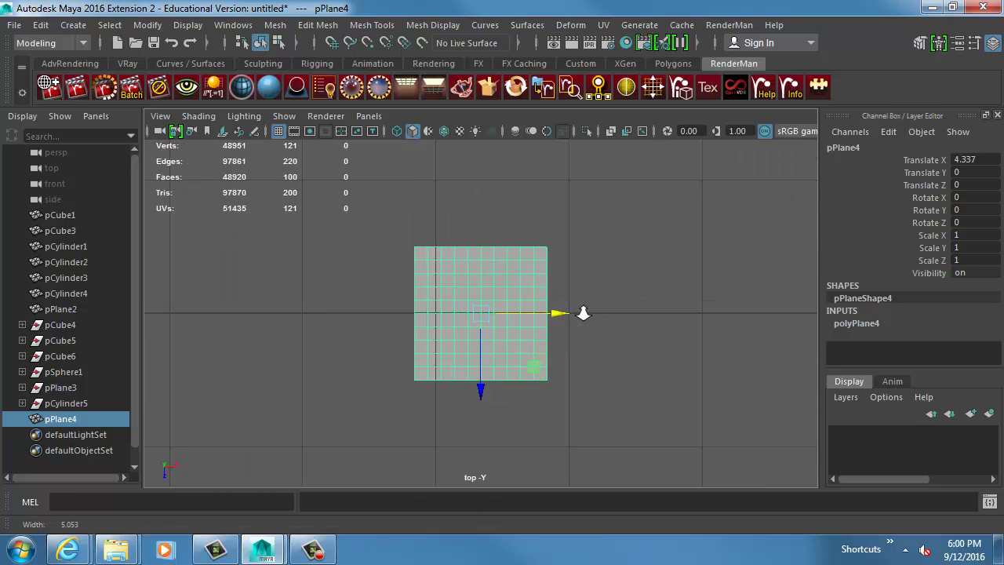
scroll(614, 317, up, 2)
scroll(613, 318, up, 1)
drag(555, 295, 447, 288)
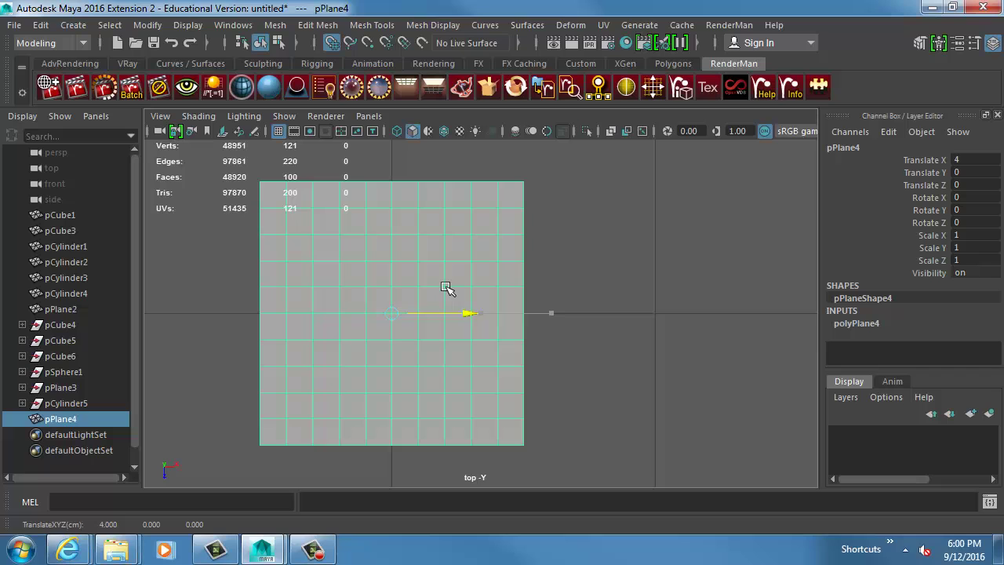
click(861, 322)
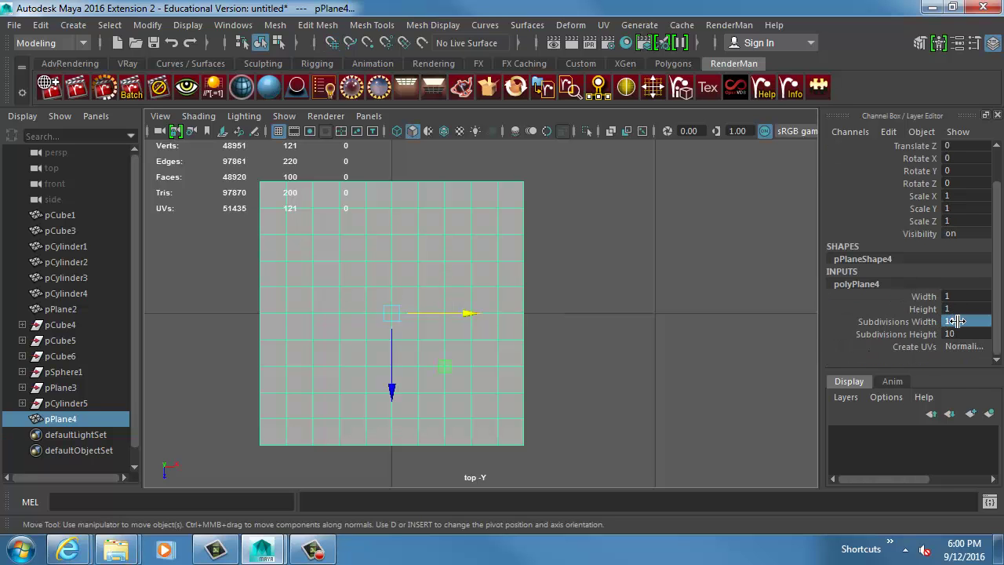
key(Return)
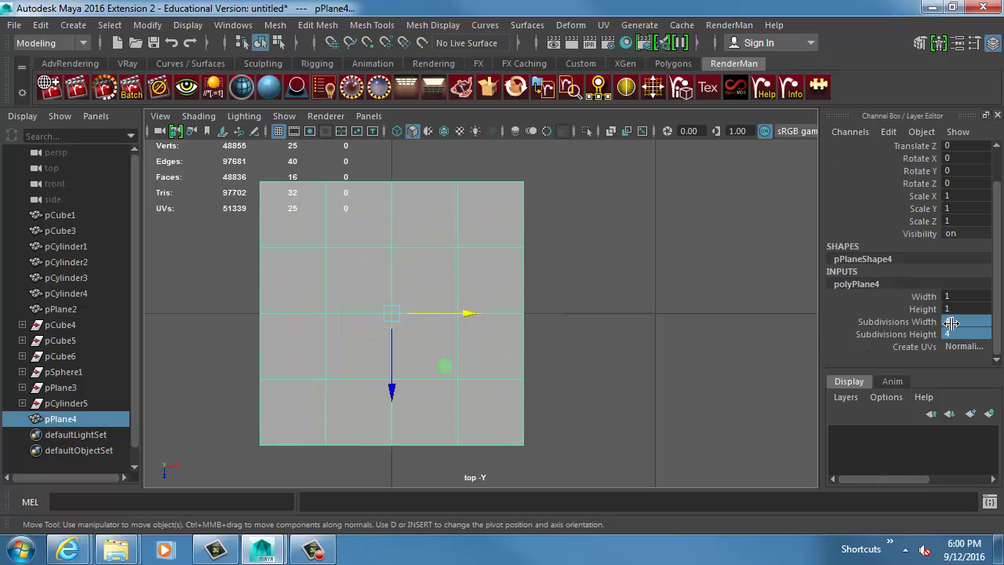
Create a polygon cylinder snapped to the plane's centre, scale it uniformly to about 0.194 and show the view in wireframe.
click(73, 25)
mouse_move(204, 81)
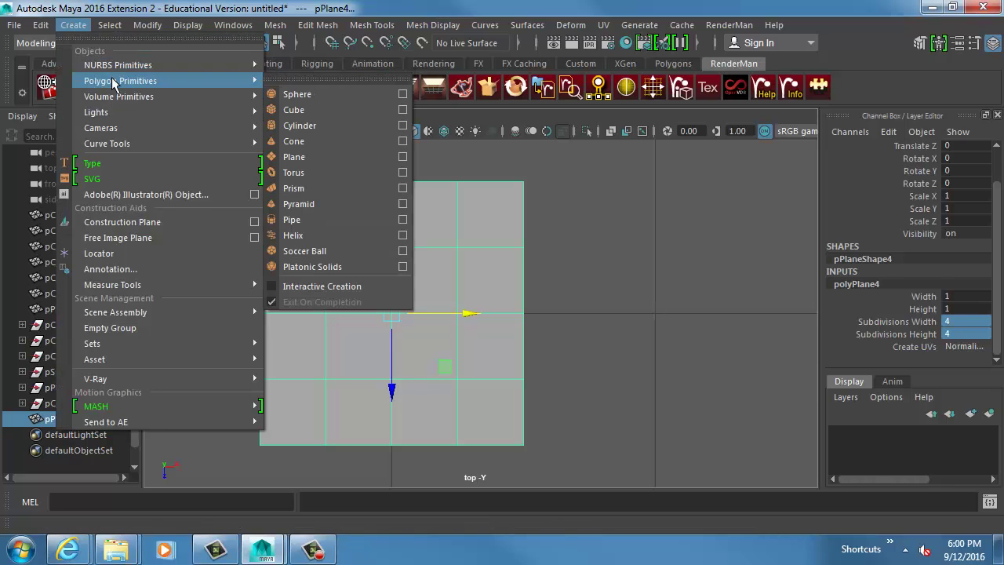
click(296, 126)
key(x)
middle_click(399, 309)
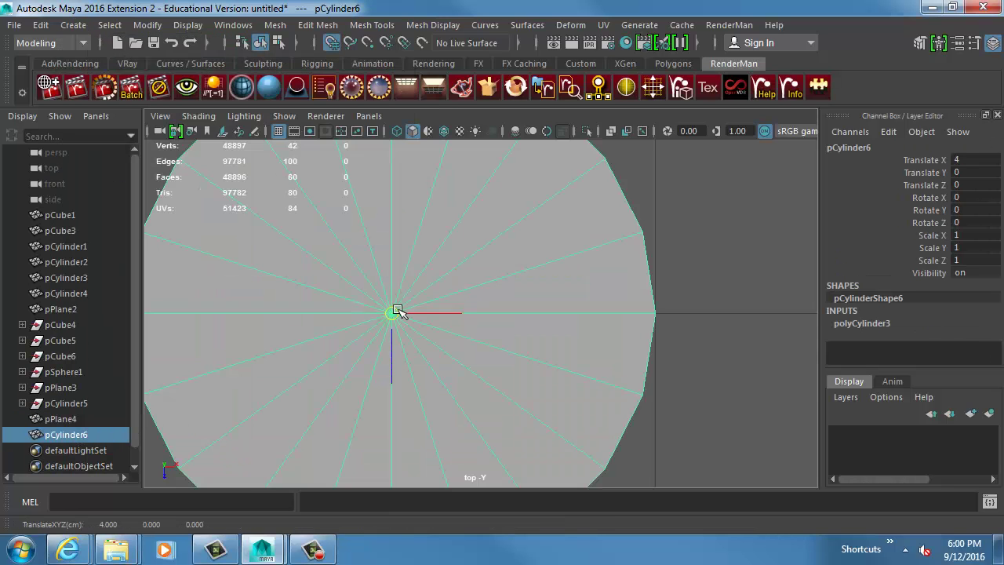
key(r)
middle_drag(585, 303, 267, 328)
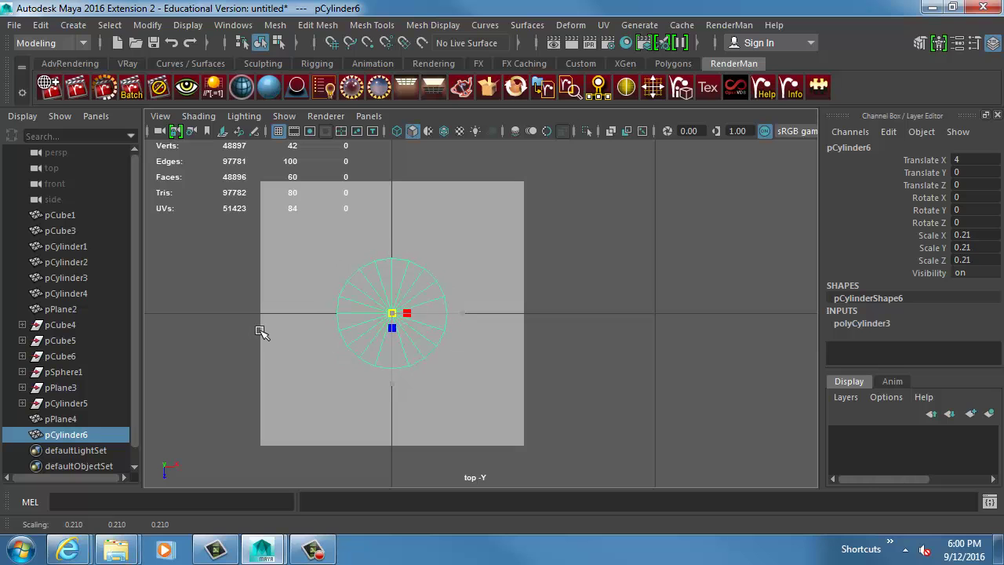
key(4)
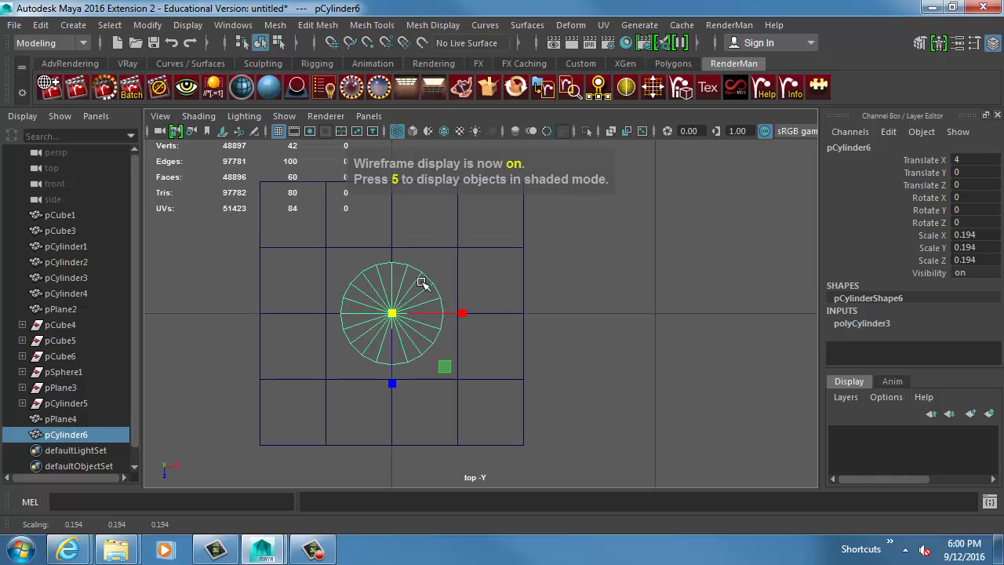
Select the plane's four vertices directly above, below and beside the centre and scale them in onto the cylinder's outline.
click(445, 248)
scroll(460, 265, up, 3)
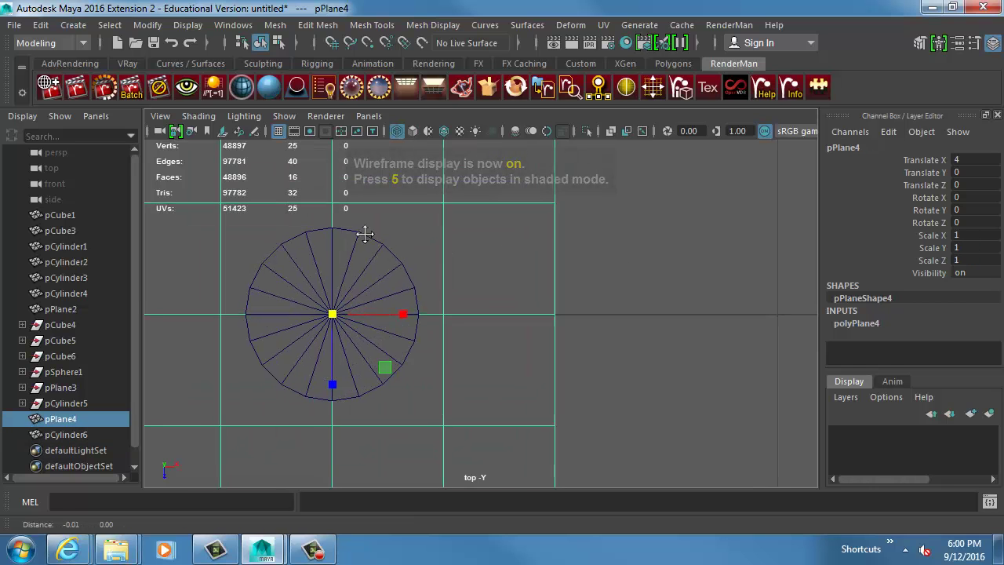
right_drag(409, 210, 329, 216)
click(284, 320)
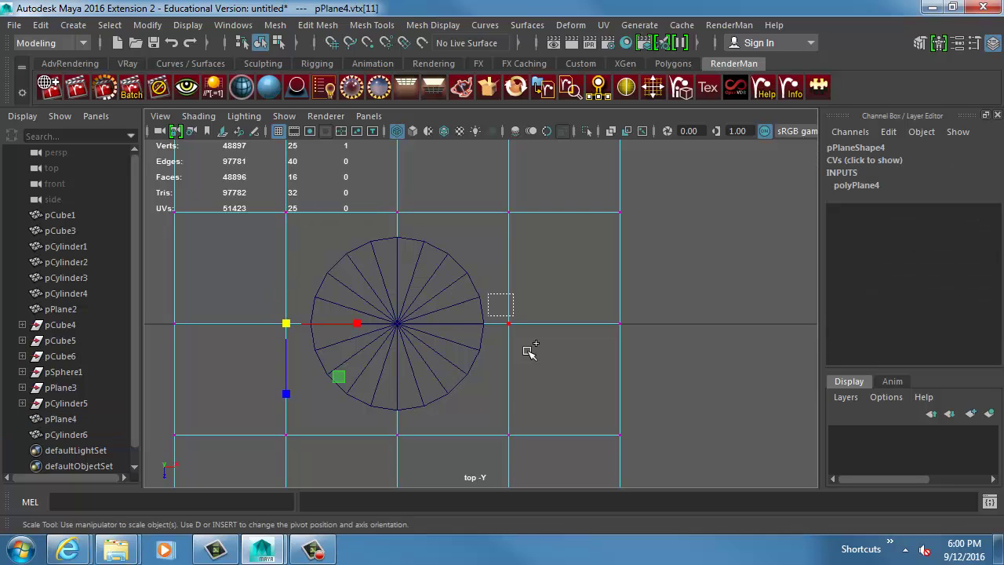
shift+drag(488, 294, 530, 352)
shift+drag(421, 285, 422, 287)
shift+drag(379, 404, 426, 457)
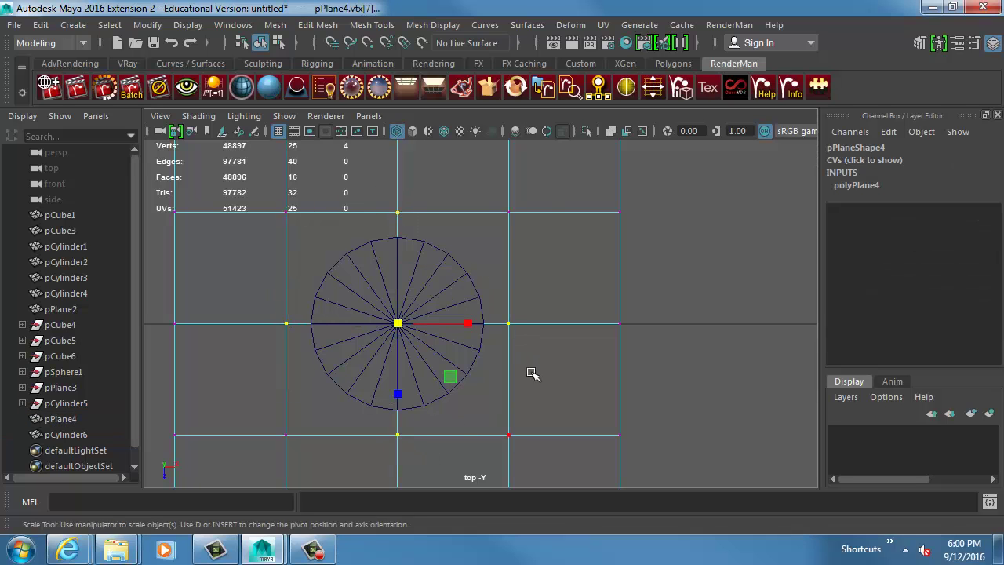
middle_drag(550, 334, 527, 340)
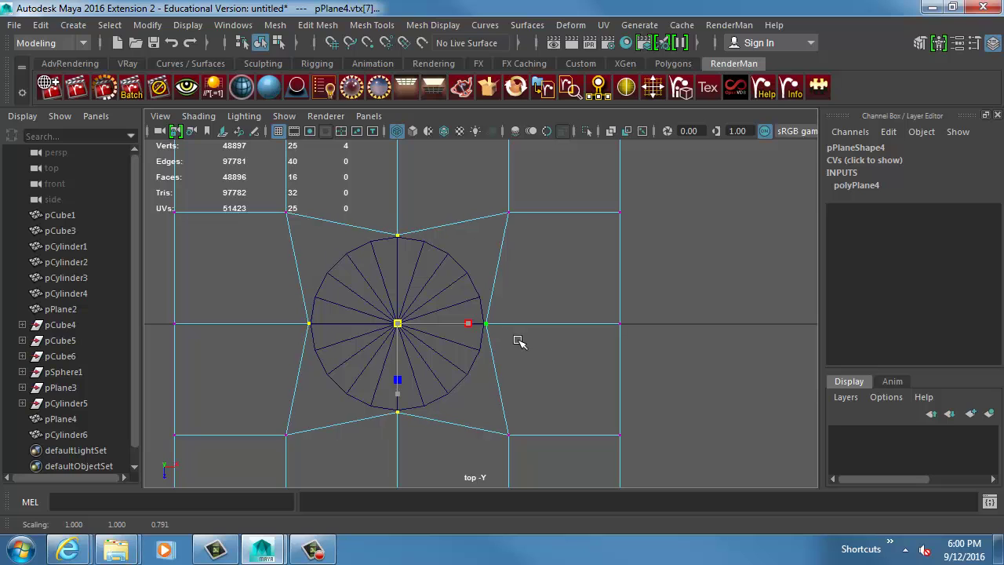
drag(519, 341, 515, 341)
Select the four diagonal vertices around the cylinder and scale them inward to about 0.55 to form an octagon.
drag(267, 200, 304, 227)
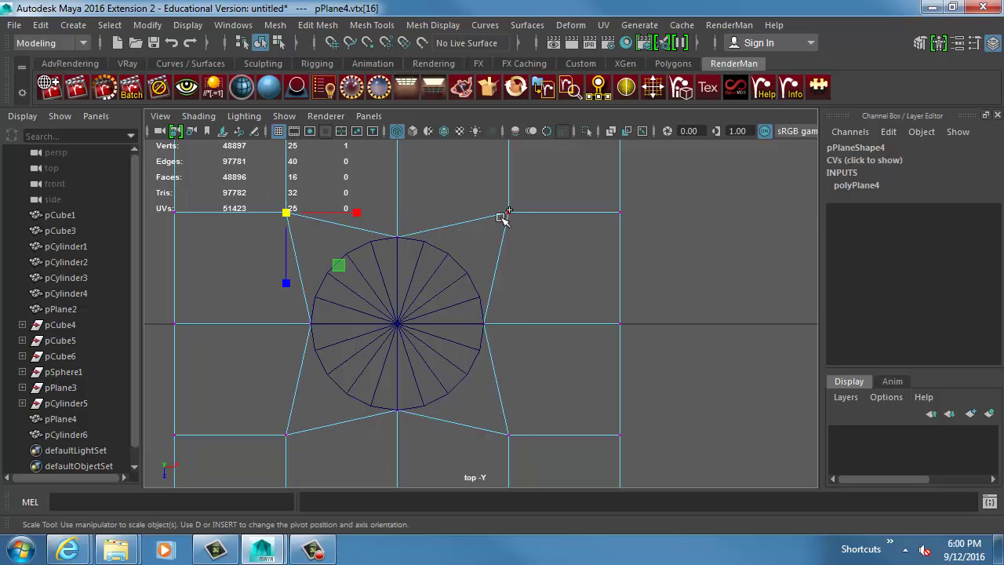
shift+drag(490, 197, 527, 229)
shift+click(518, 458)
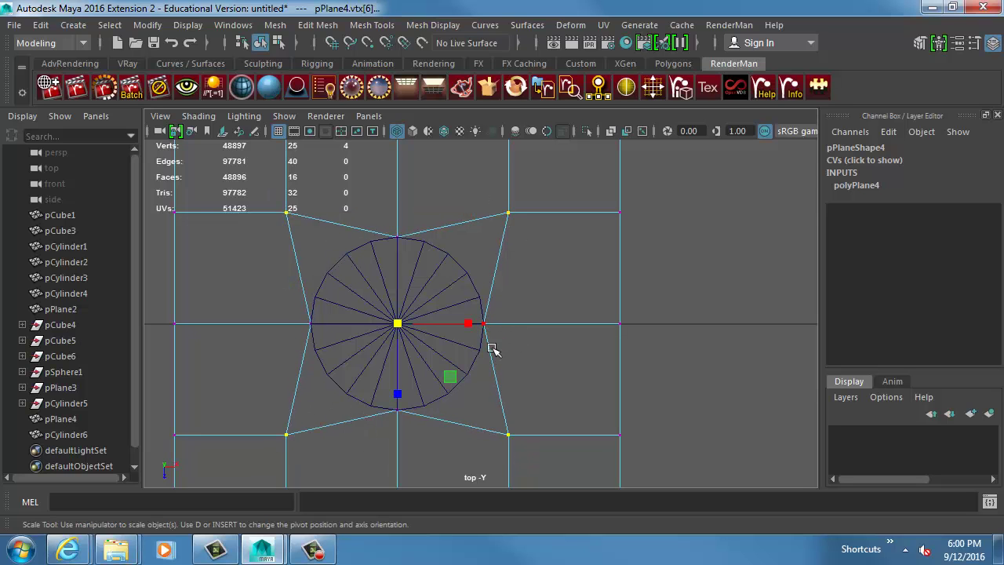
middle_drag(493, 349, 465, 335)
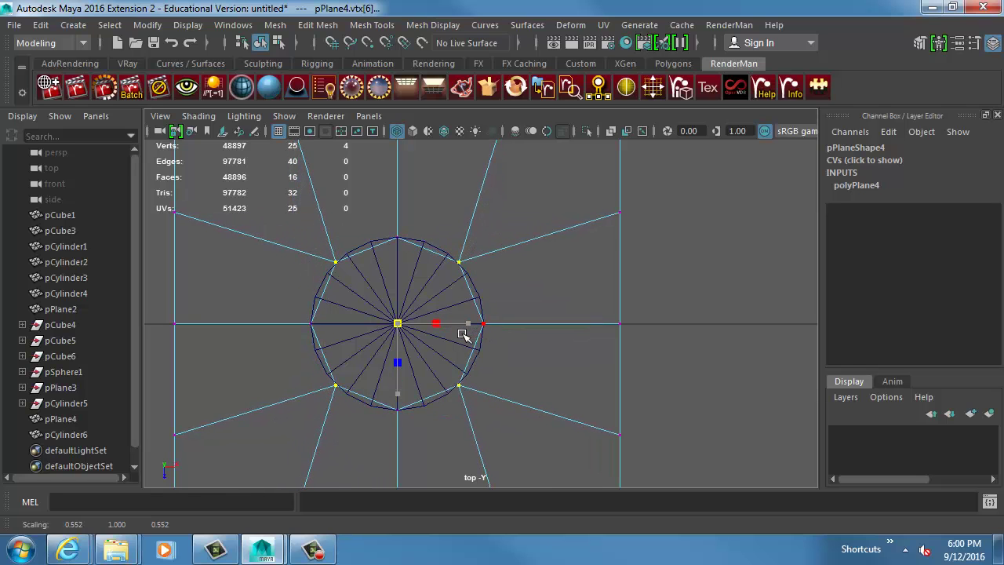
Return to the shaded perspective view and move the plane along X to 4.764, clear of the cylinder.
key(space)
drag(463, 291, 471, 272)
key(5)
click(463, 248)
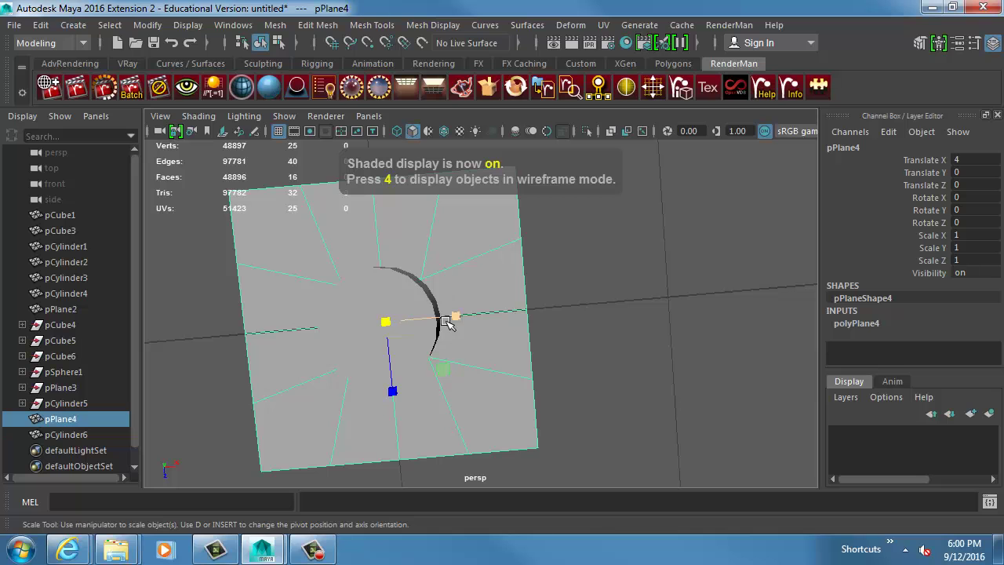
key(w)
alt+drag(448, 314, 560, 277)
Extrude the four faces inside the plane's octagon downward into a recess and show the plane in smooth preview.
key(F11)
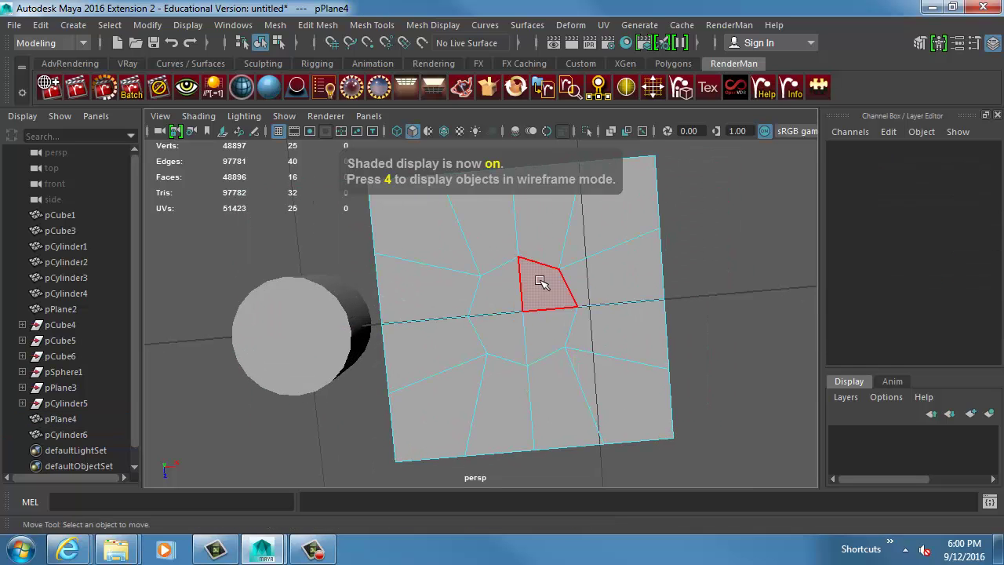
click(542, 283)
shift+click(538, 325)
key(ctrl+d)
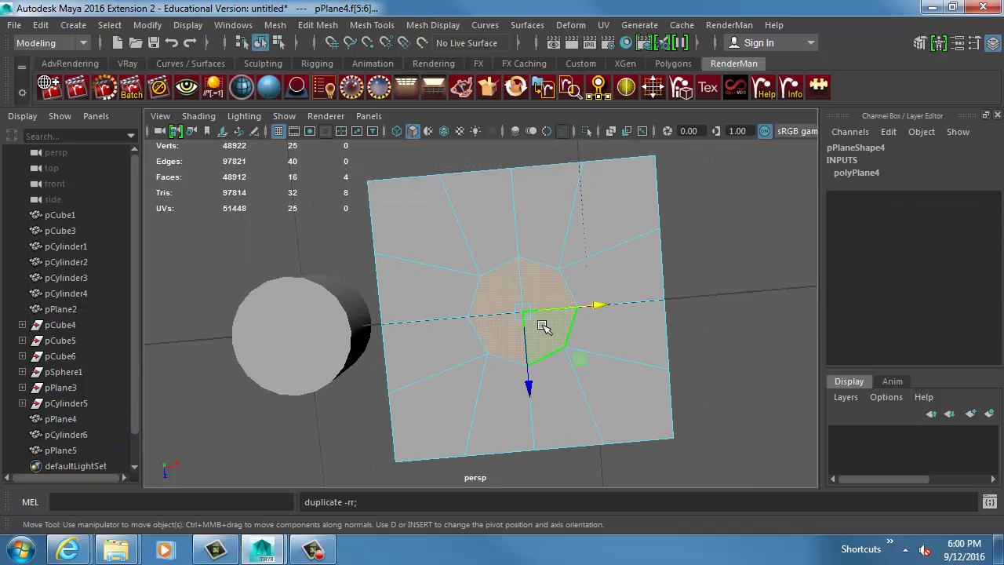
key(ctrl+z)
alt+drag(560, 326, 520, 317)
key(ctrl+e)
right_drag(449, 278, 466, 251)
key(3)
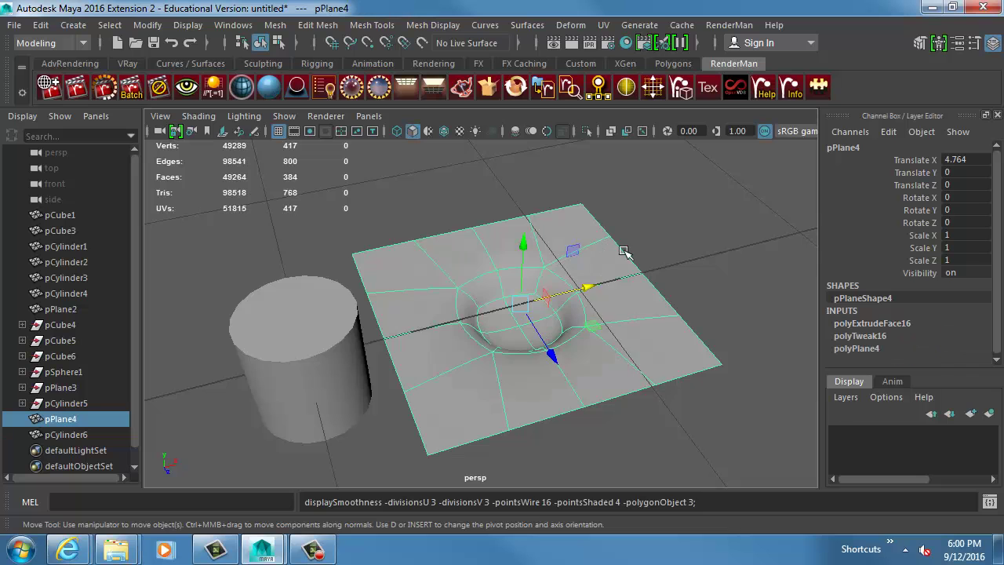
Turn off the smooth preview and select all the edges around the recess's upper rim and its floor.
key(1)
click(628, 253)
alt+drag(627, 253, 574, 289)
alt+right_drag(574, 289, 558, 272)
click(558, 272)
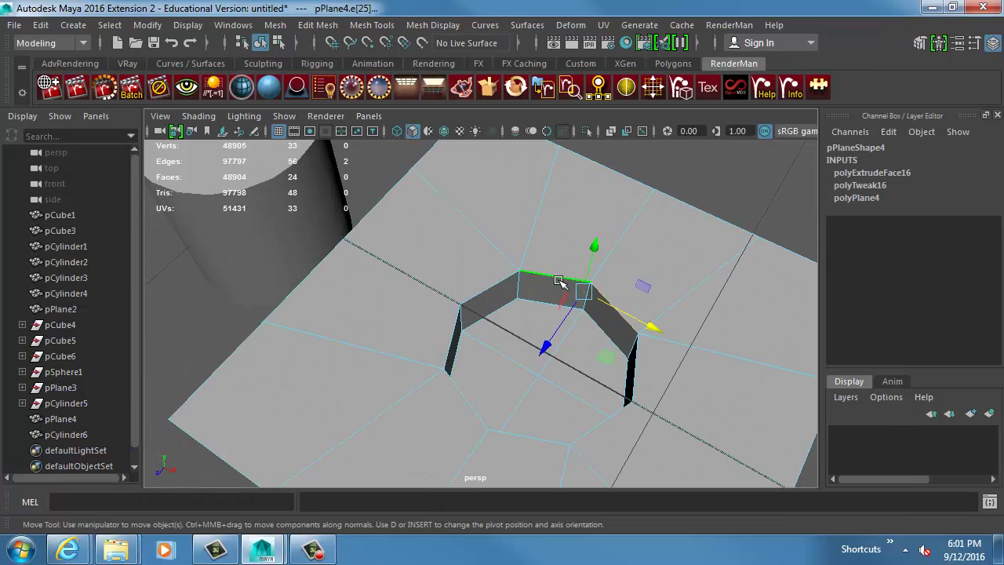
shift+click(491, 285)
shift+click(457, 383)
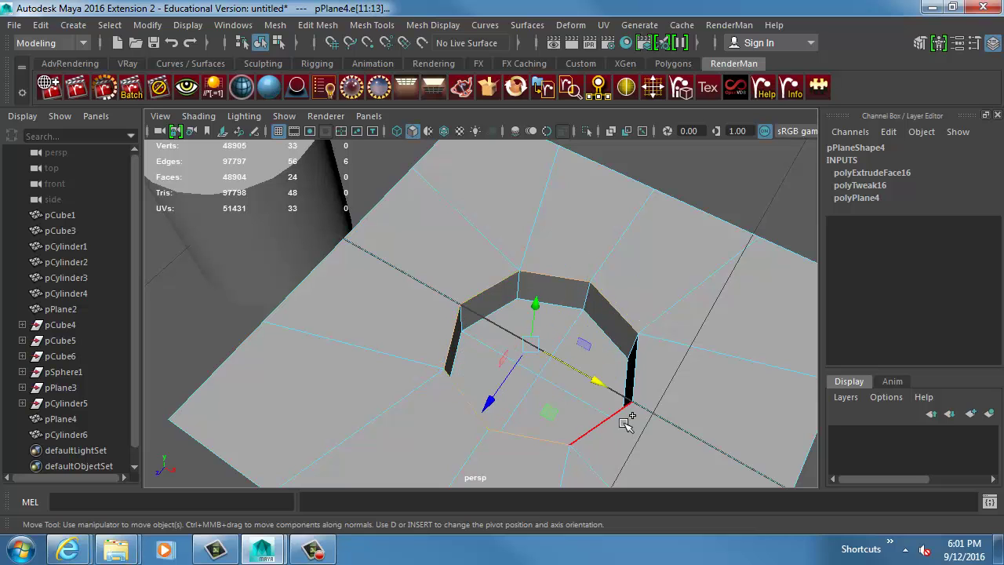
click(622, 390)
shift+click(626, 379)
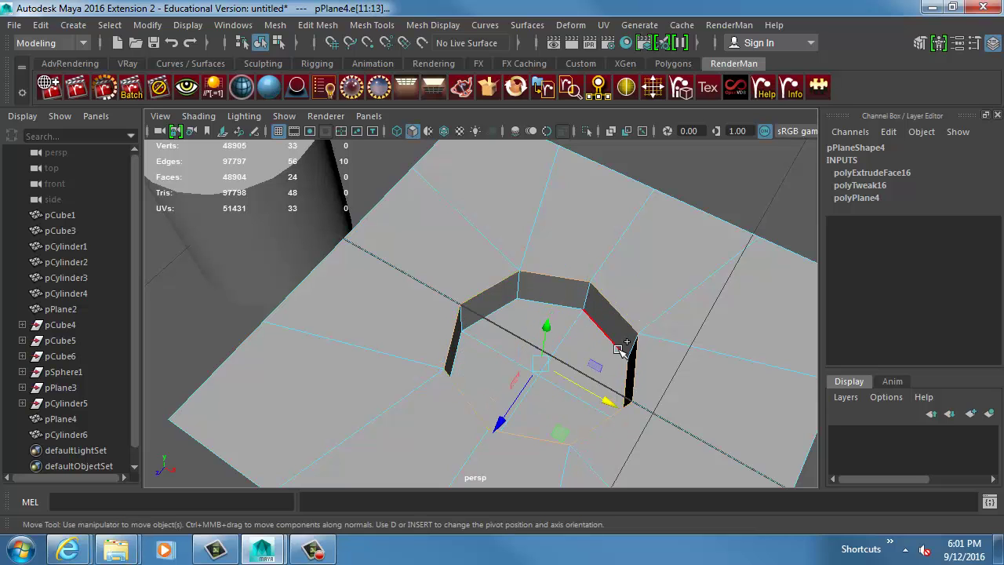
shift+click(499, 315)
alt+drag(499, 316, 351, 308)
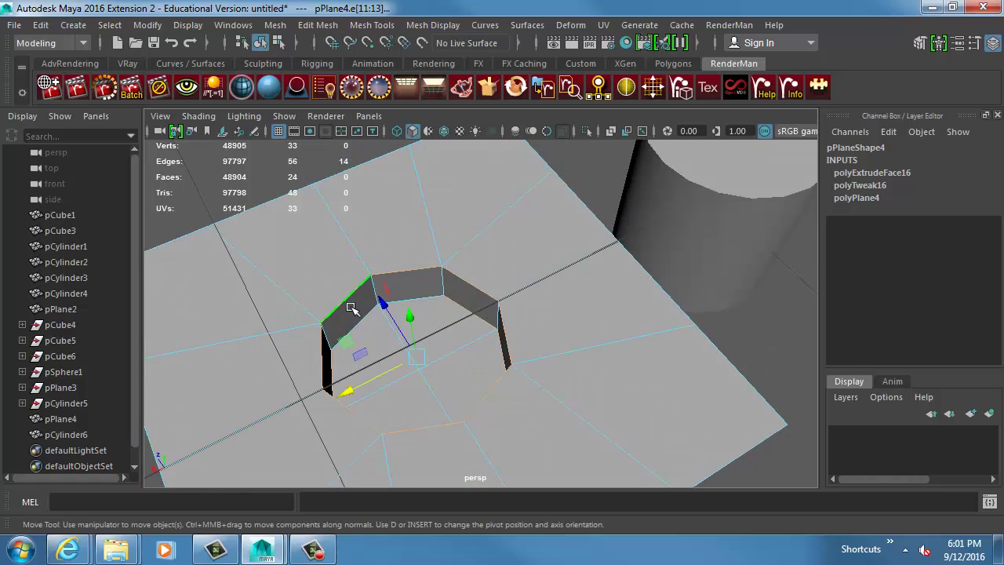
Bevel the selected recess edges with a fraction of 0.2 and 2 segments.
shift+right_drag(436, 291, 521, 271)
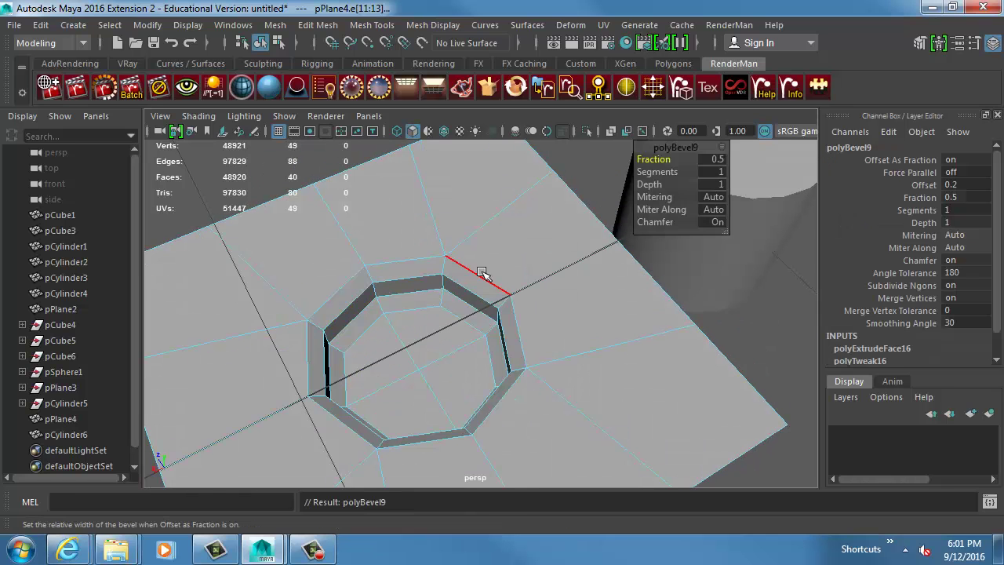
click(714, 160)
text(0.2)
key(Return)
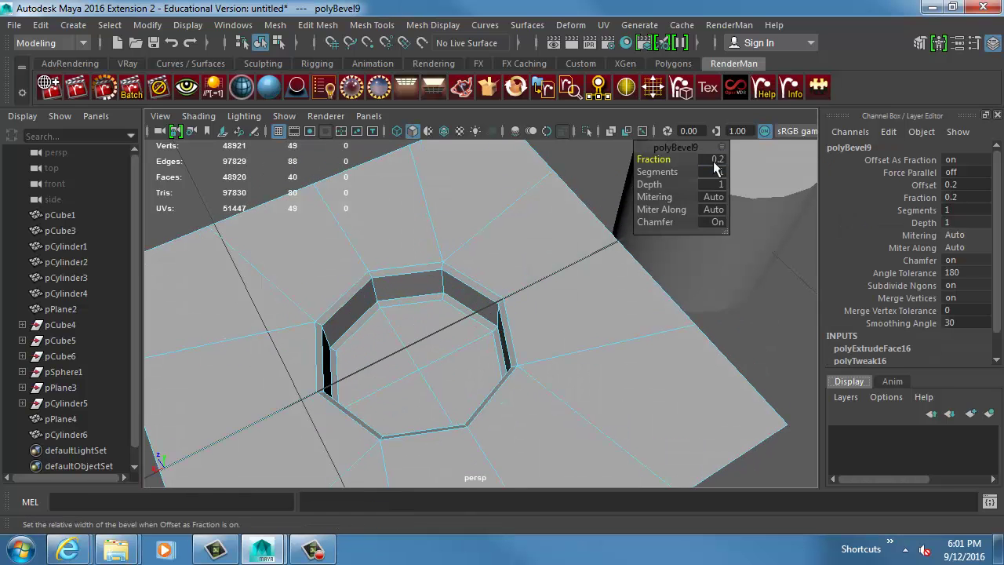
click(720, 179)
text(2)
key(Return)
Inspect the bevelled recess in smooth preview from several angles and return the plane to unsmoothed display.
right_drag(487, 258, 493, 250)
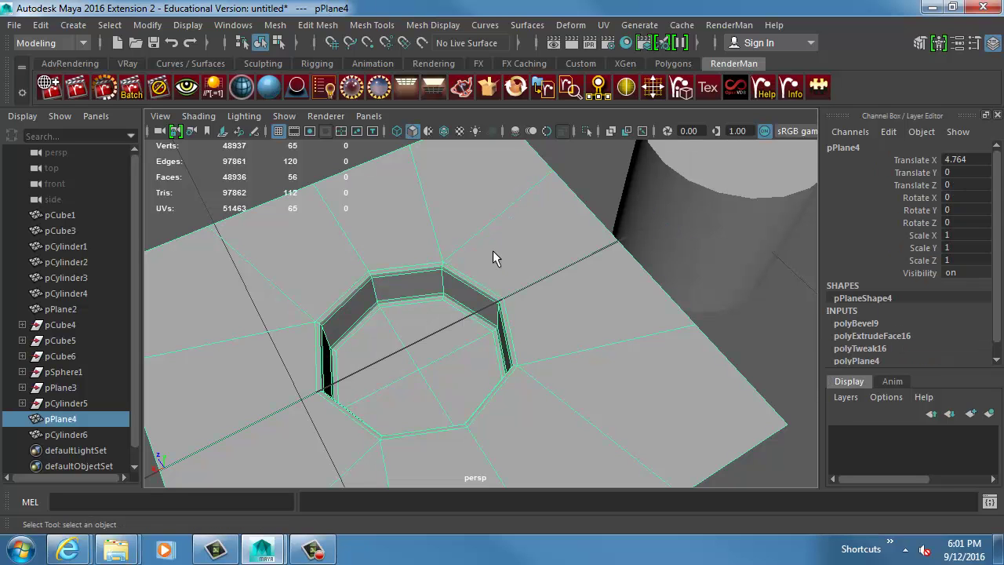
key(3)
click(306, 169)
alt+drag(433, 250, 628, 312)
alt+right_drag(628, 312, 523, 348)
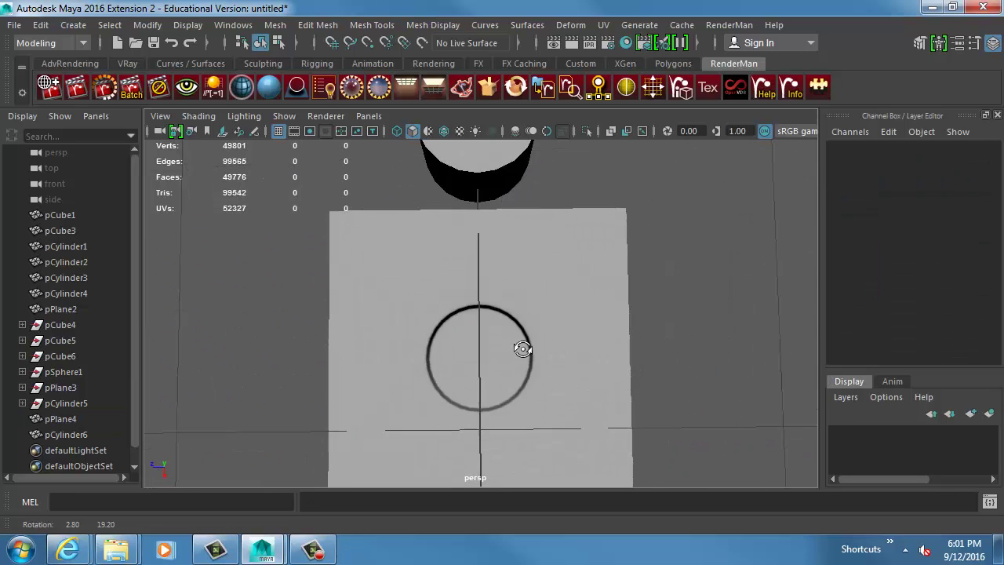
alt+drag(522, 348, 631, 285)
click(558, 336)
key(1)
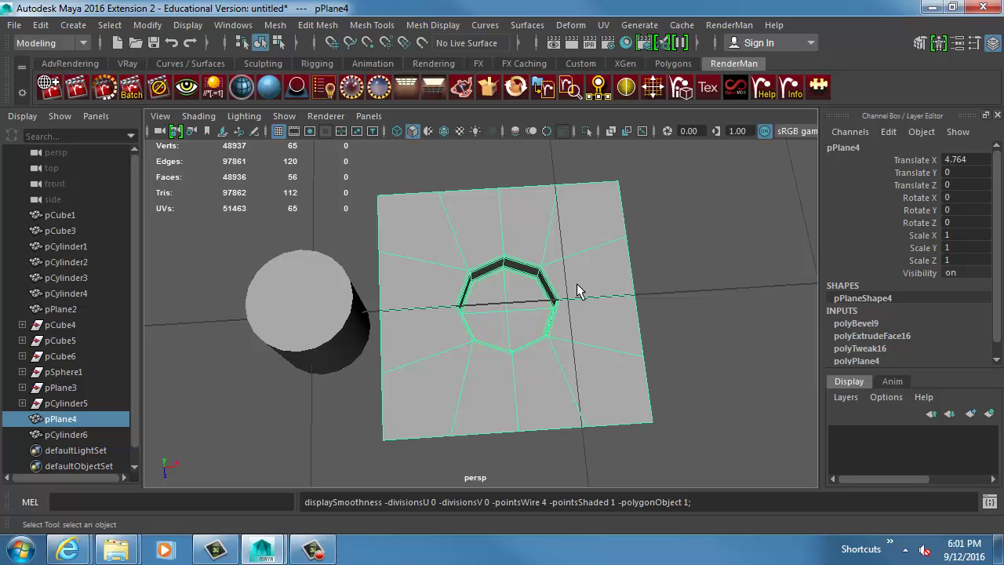
Delete the bevelled plane together with the reference cylinder.
click(307, 284)
alt+drag(307, 285, 648, 321)
alt+right_drag(648, 321, 449, 299)
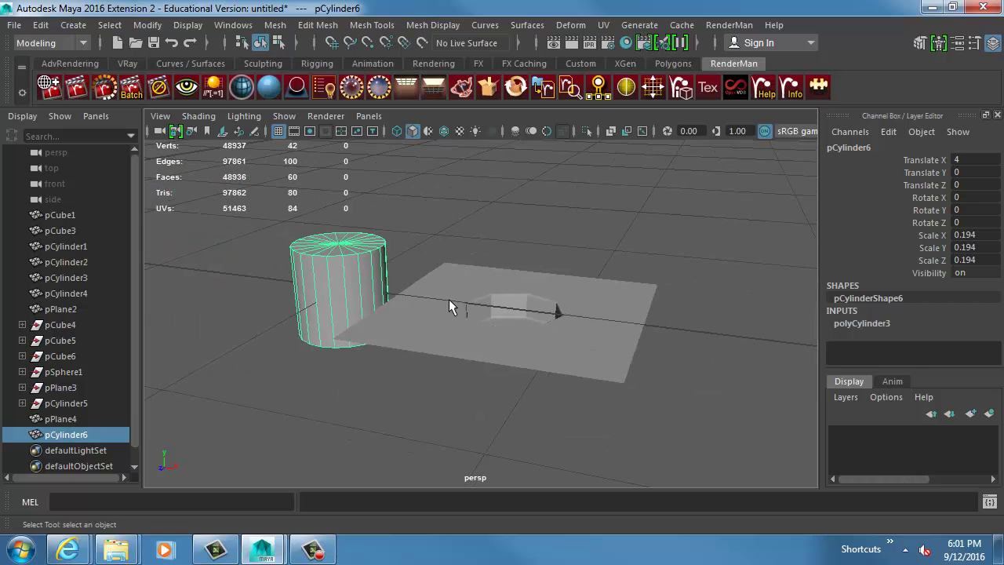
click(576, 338)
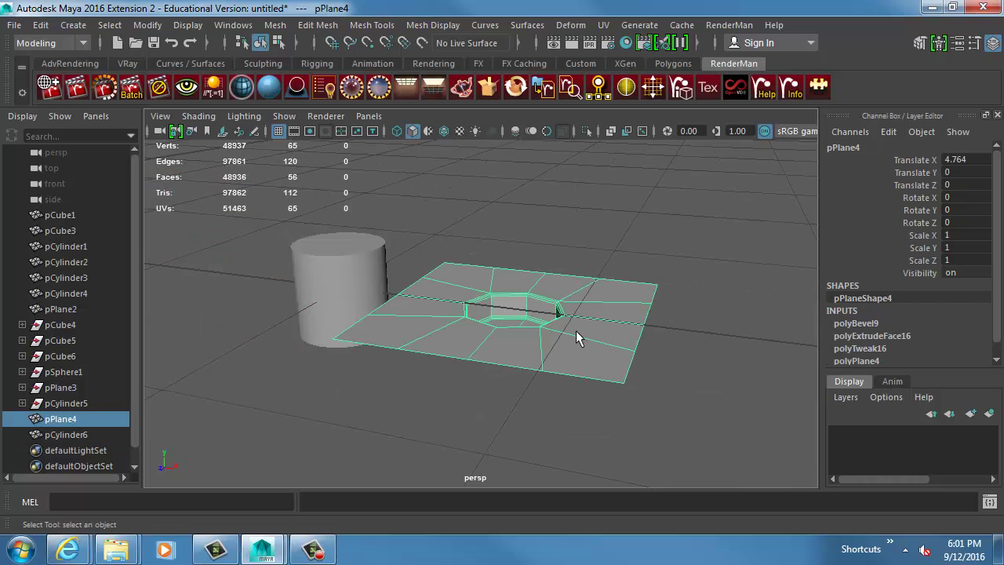
shift+click(310, 263)
key(Delete)
Create a new polygon cube at the scene's origin.
alt+right_drag(584, 296, 177, 284)
alt+drag(334, 298, 376, 314)
alt+middle_drag(375, 314, 423, 352)
alt+right_drag(423, 353, 449, 368)
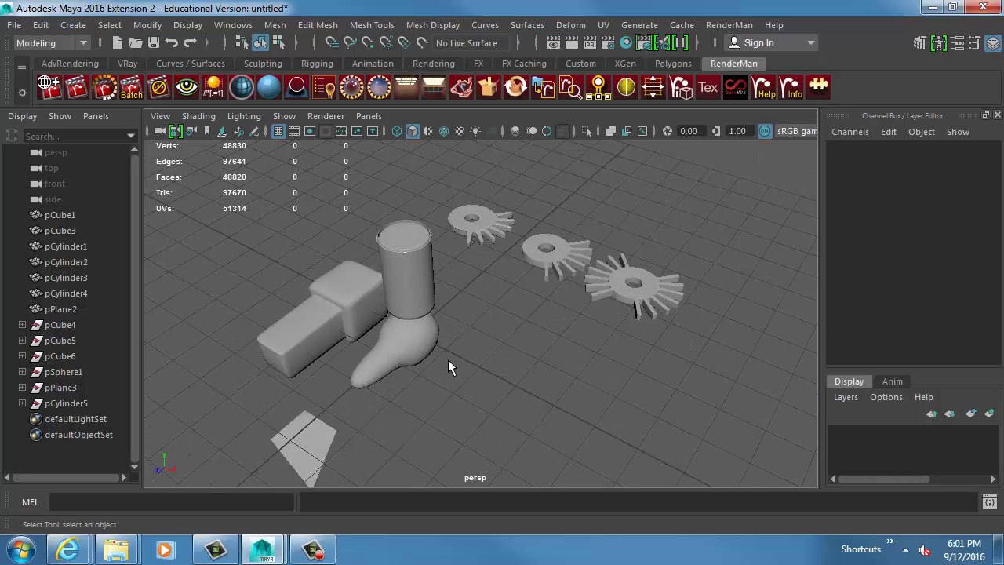
click(334, 24)
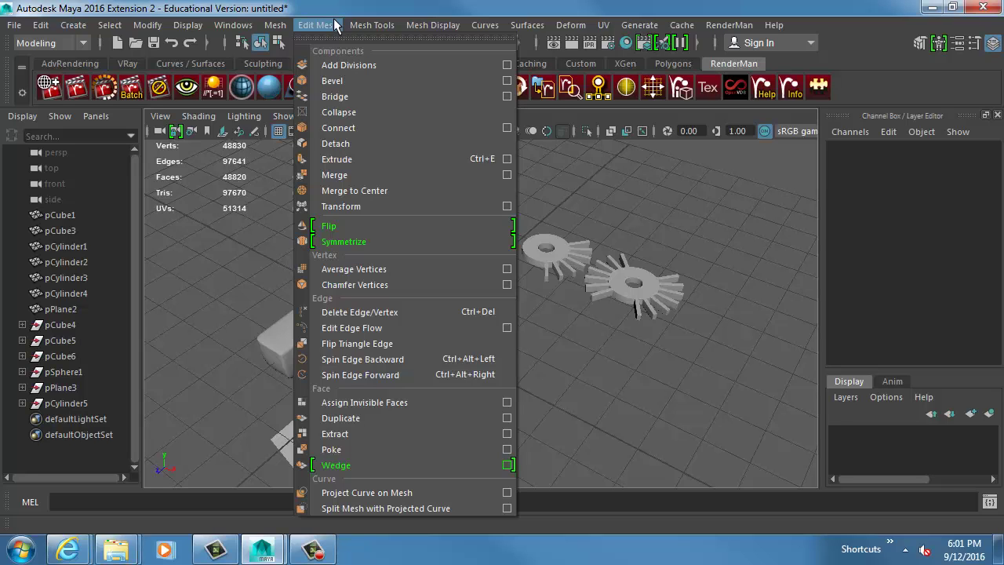
click(73, 24)
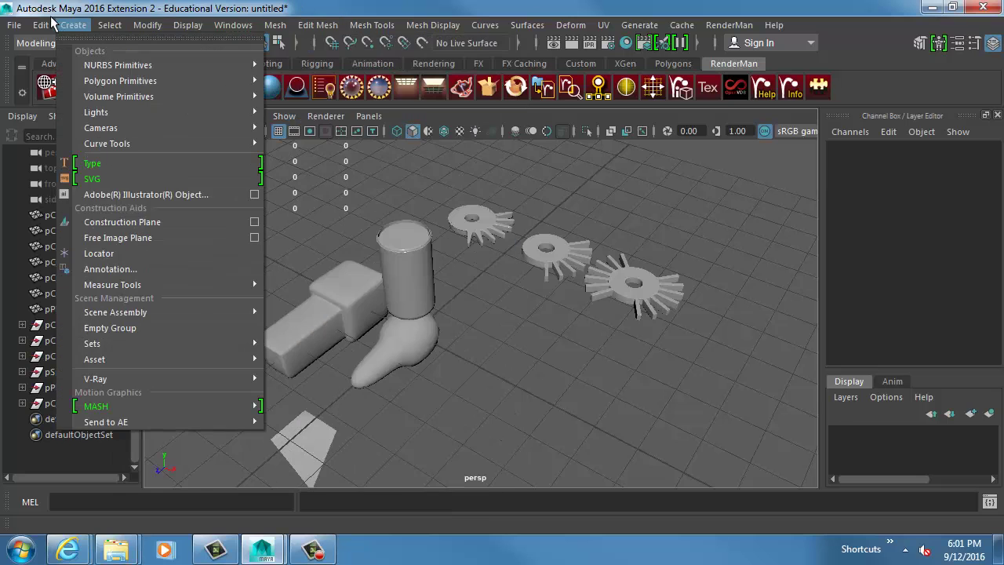
mouse_move(120, 82)
click(324, 114)
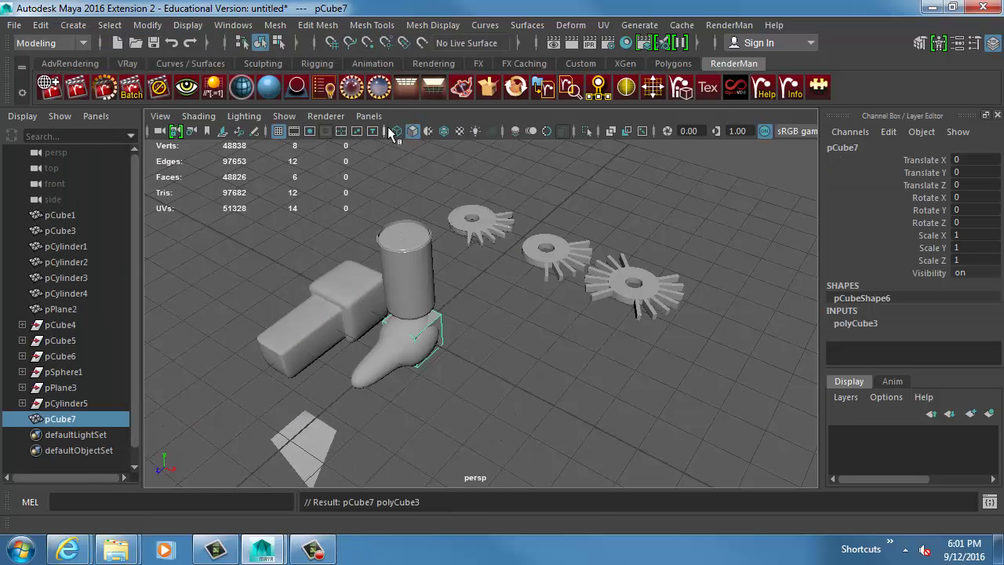
Stretch the new cube into a slab scaled about 7.082 in X and 3.089 in Z, positioned at about X 7.172.
key(w)
drag(471, 355, 609, 366)
alt+middle_drag(609, 365, 586, 311)
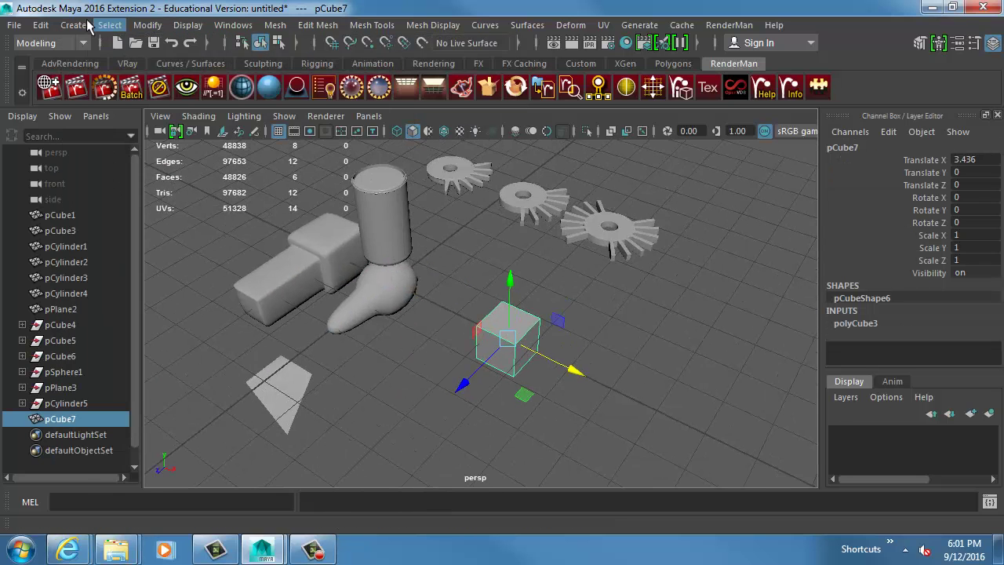
key(r)
drag(567, 361, 605, 385)
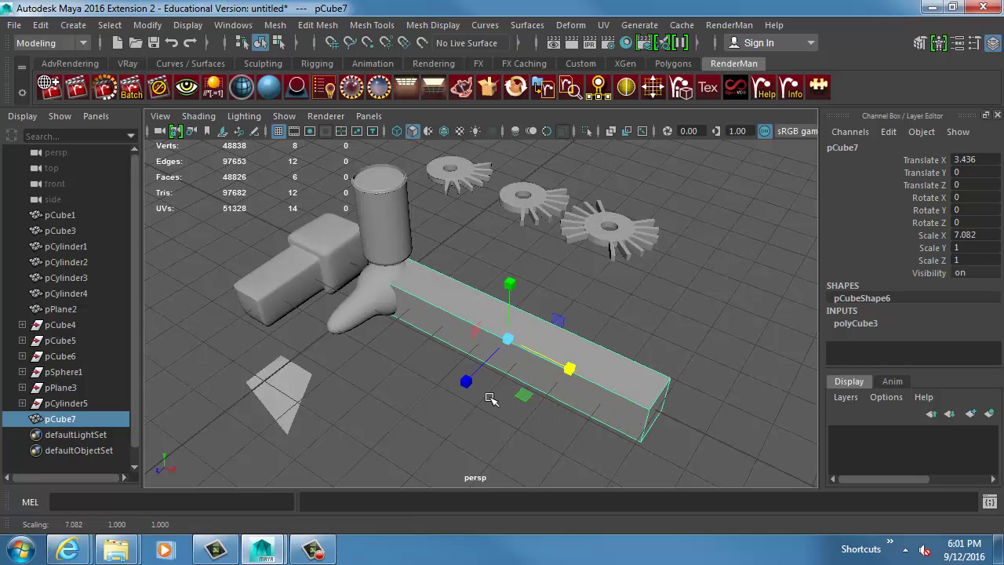
drag(468, 383, 318, 471)
key(w)
drag(564, 367, 721, 395)
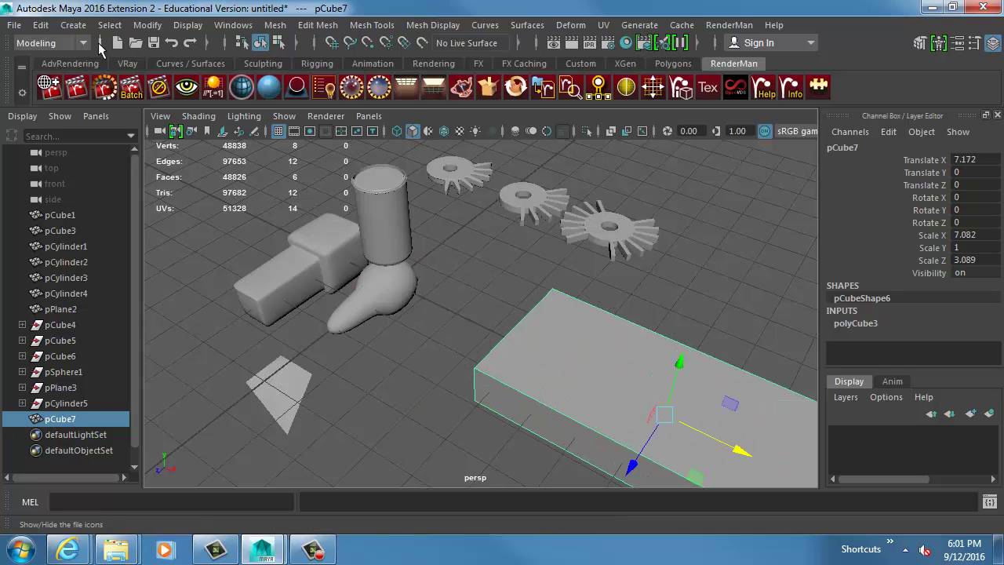
Create a polygon sphere, scale it uniformly to about 0.749, and set it on the slab's top surface at about Y 0.65.
click(73, 25)
click(292, 94)
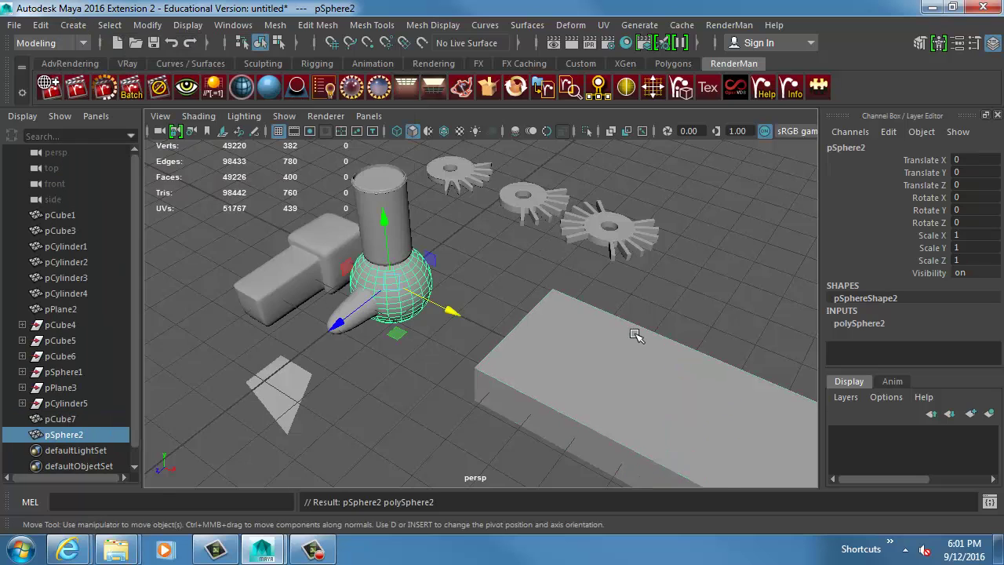
drag(456, 293, 731, 375)
alt+middle_drag(711, 369, 612, 342)
key(r)
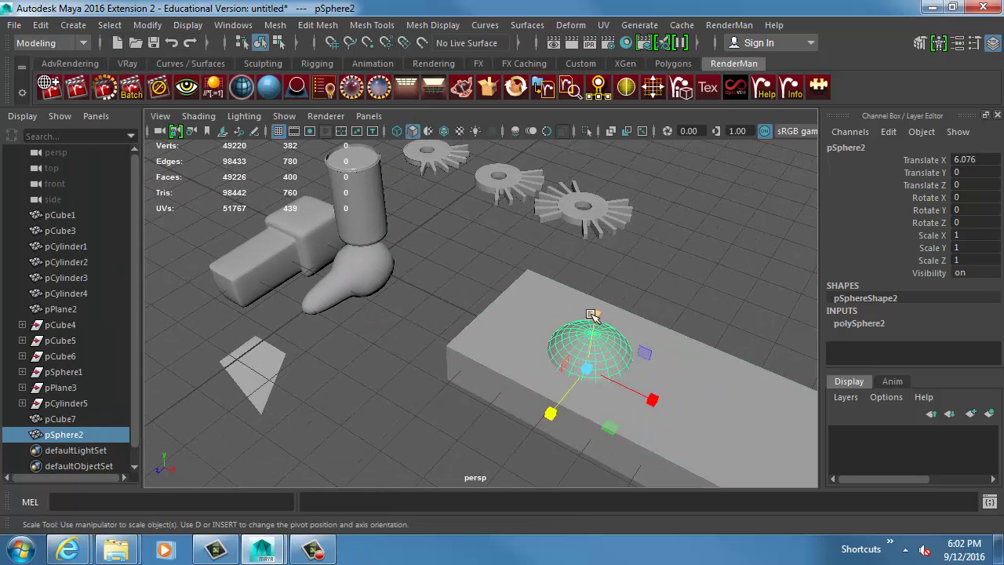
drag(589, 366, 566, 365)
key(w)
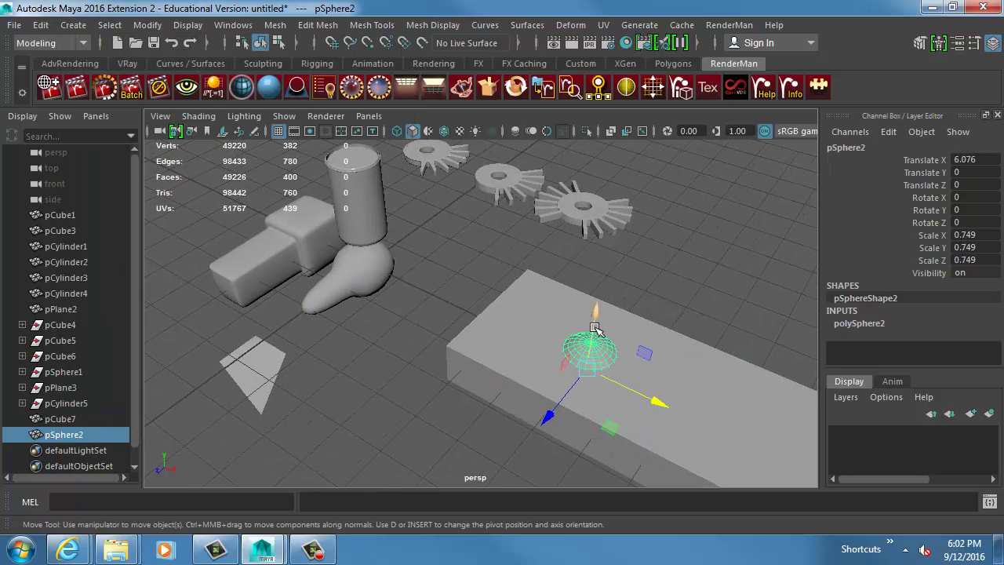
drag(595, 325, 598, 304)
drag(644, 373, 587, 353)
Duplicate the sphere repeatedly and spread the copies so five spheres sit half-sunk across the slab's top.
alt+middle_drag(587, 352, 448, 314)
key(ctrl+d)
drag(399, 340, 572, 477)
key(ctrl+d)
key(ctrl+d)
key(ctrl+d)
alt+middle_drag(572, 477, 566, 361)
alt+drag(566, 362, 573, 307)
Make four more sphere copies and place them along the slab's lower edges at about Y -0.808.
key(ctrl+d)
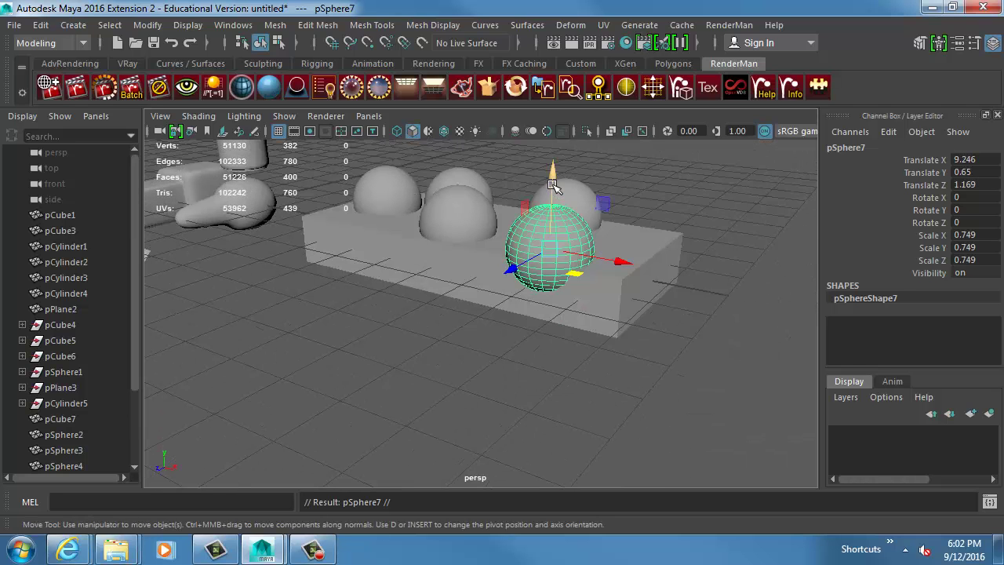
drag(562, 223, 557, 273)
key(ctrl+d)
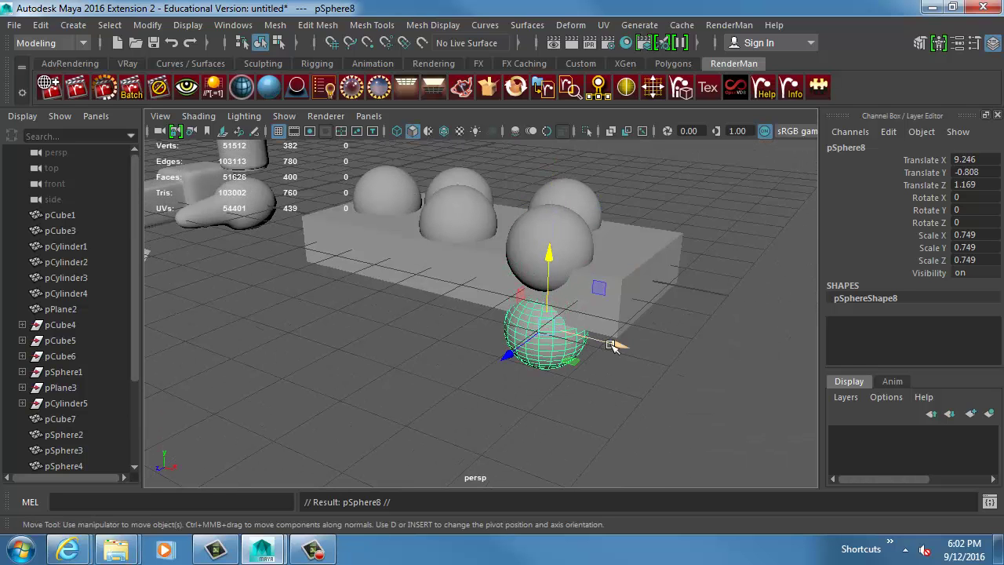
drag(612, 349, 382, 287)
key(ctrl+d)
drag(320, 295, 311, 274)
drag(522, 284, 307, 318)
Subtract the top sphere at X 9.246, Z 1.169 from the slab with a Boolean Difference.
alt+drag(361, 294, 539, 288)
click(348, 324)
alt+drag(348, 324, 549, 310)
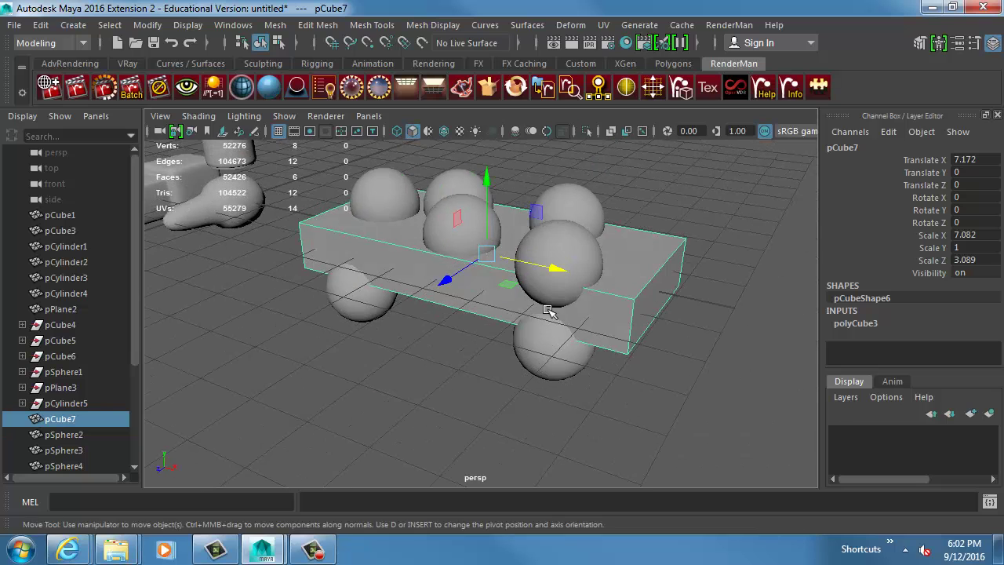
click(571, 252)
click(274, 25)
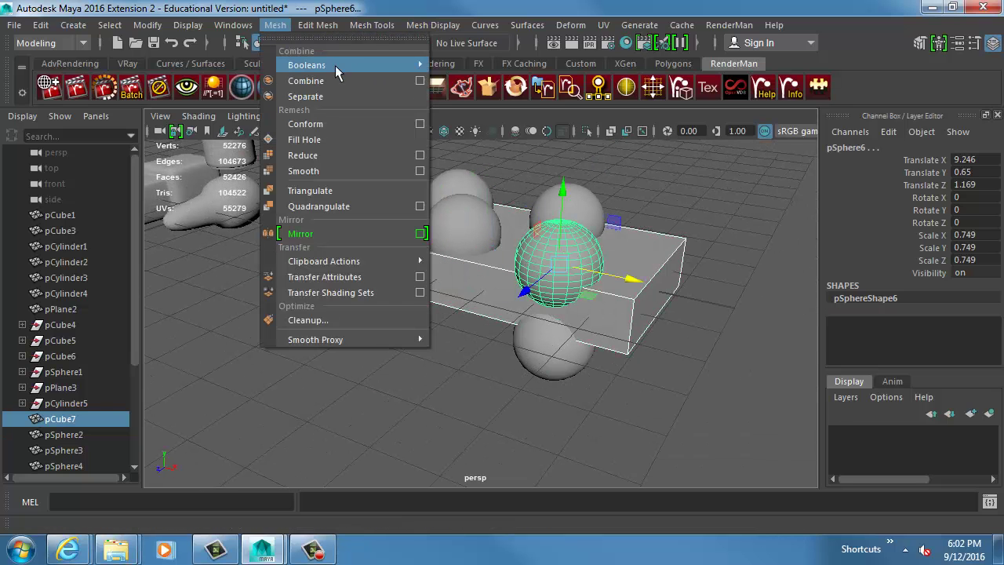
mouse_move(335, 65)
click(474, 92)
Repeat the Boolean Difference to cut the other four top spheres out of the slab.
click(511, 258)
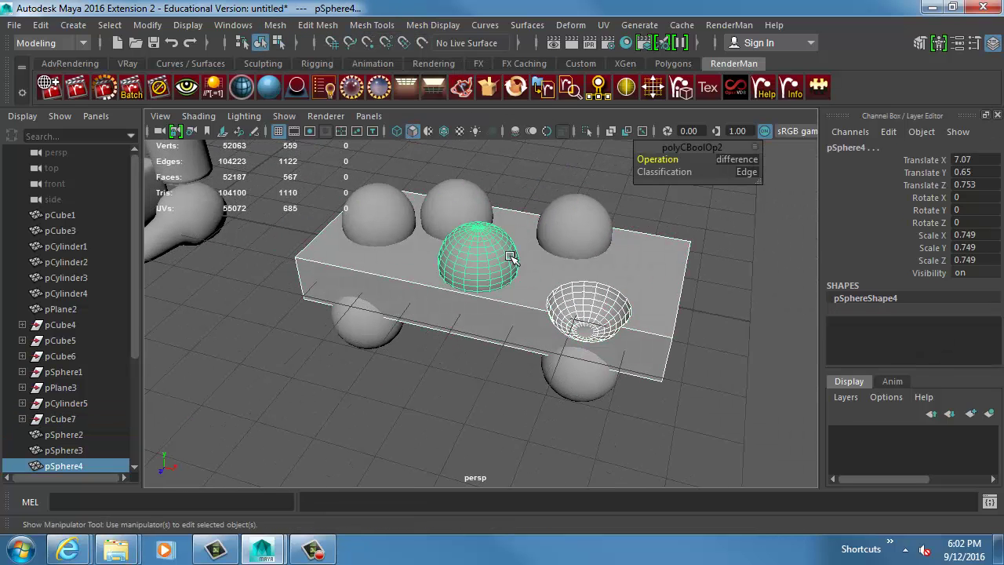
key(g)
shift+click(473, 209)
key(g)
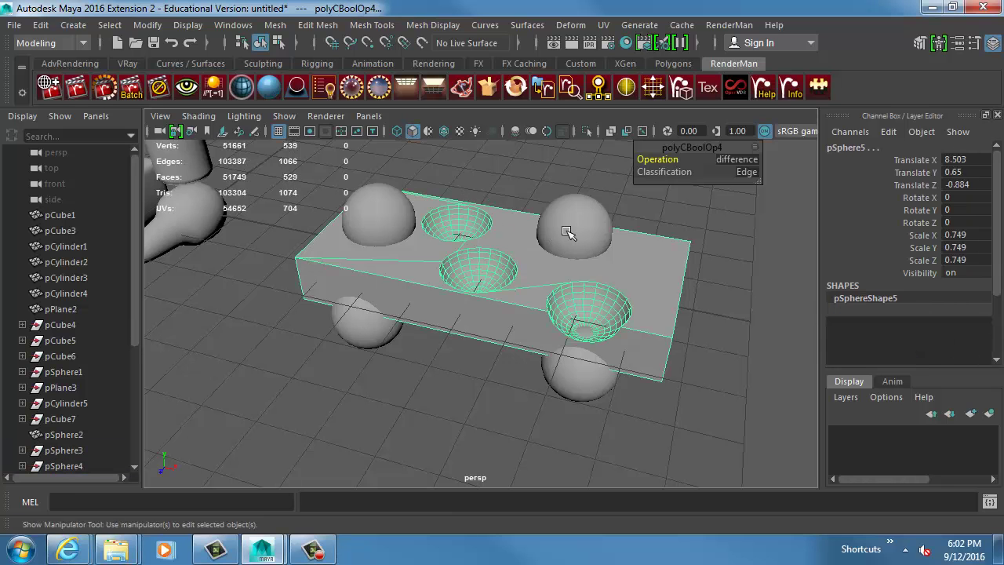
shift+click(572, 224)
key(g)
shift+click(387, 225)
key(g)
Cut three of the four underside spheres out of the slab with repeated Boolean Differences.
shift+click(365, 328)
key(g)
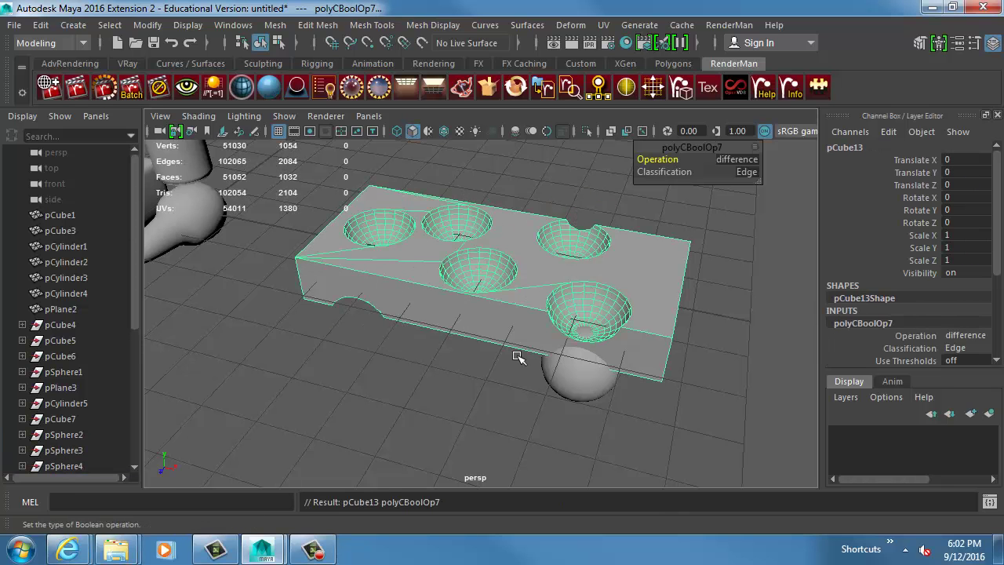
shift+click(579, 375)
key(g)
alt+drag(579, 375, 315, 303)
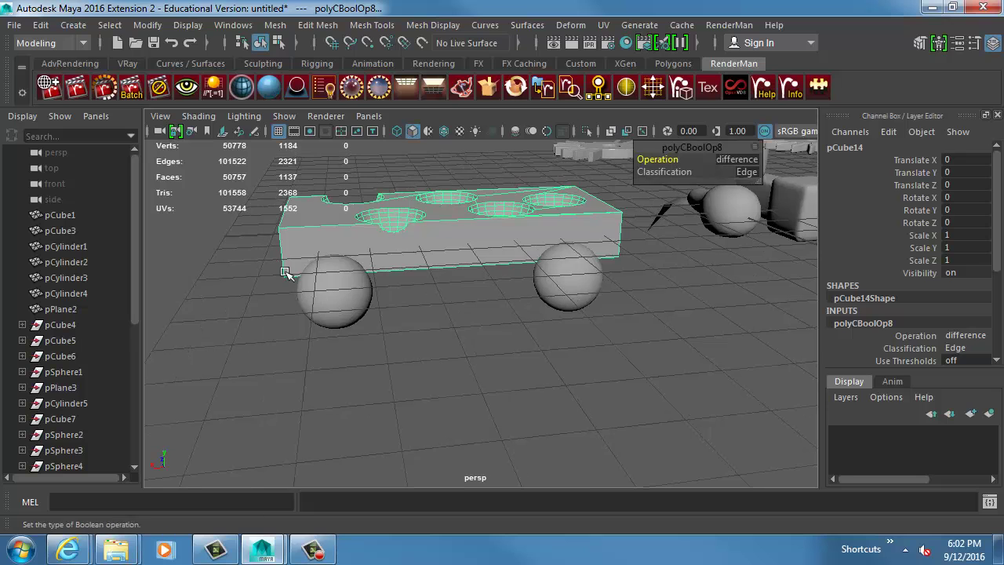
shift+click(336, 292)
key(g)
Duplicate the remaining underside sphere several times and scatter the copies over the slab, including one at about X 6.23, Y 0.844, Z 0.895.
click(573, 280)
key(ctrl+d)
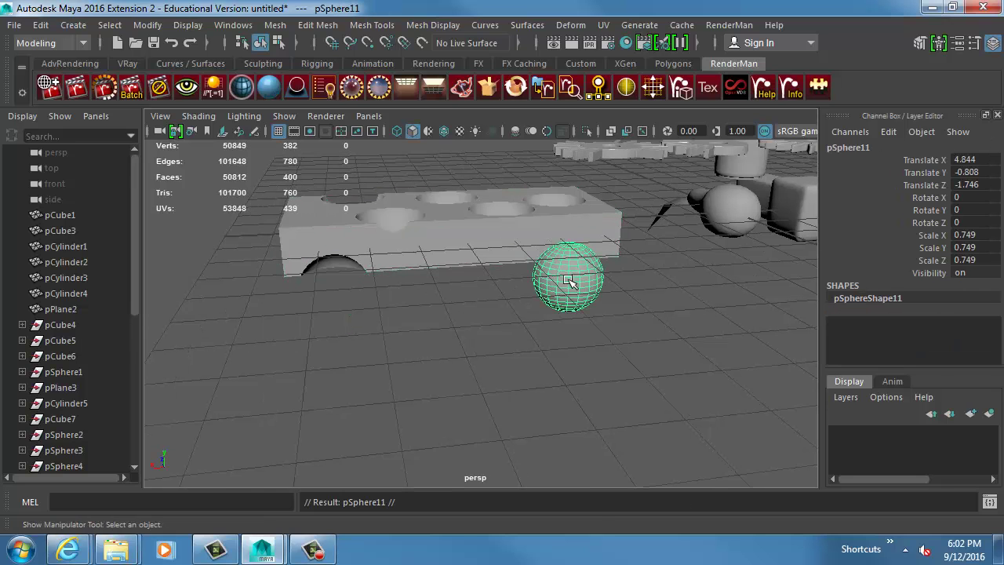
key(w)
drag(571, 280, 468, 231)
key(ctrl+d)
drag(468, 232, 325, 206)
key(ctrl+d)
key(ctrl+d)
drag(326, 206, 645, 256)
key(ctrl+d)
middle_drag(646, 256, 456, 217)
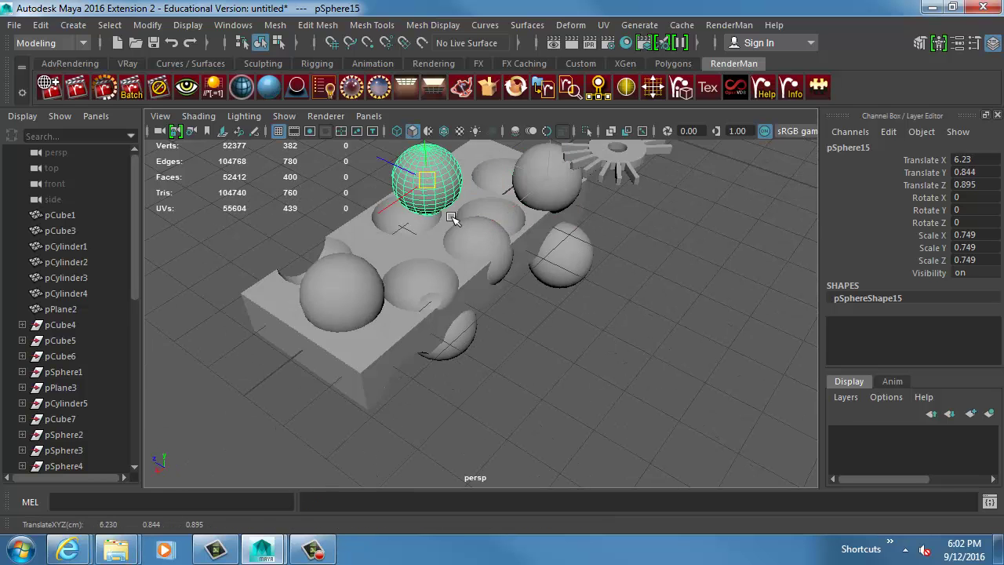
Add more sphere copies around the slab, including one at its lower end corner at about X 10.792, Y -0.374, Z 1.306.
key(ctrl+d)
alt+drag(484, 234, 410, 291)
middle_drag(469, 277, 408, 302)
key(ctrl+d)
alt+drag(408, 303, 517, 242)
middle_drag(404, 290, 325, 320)
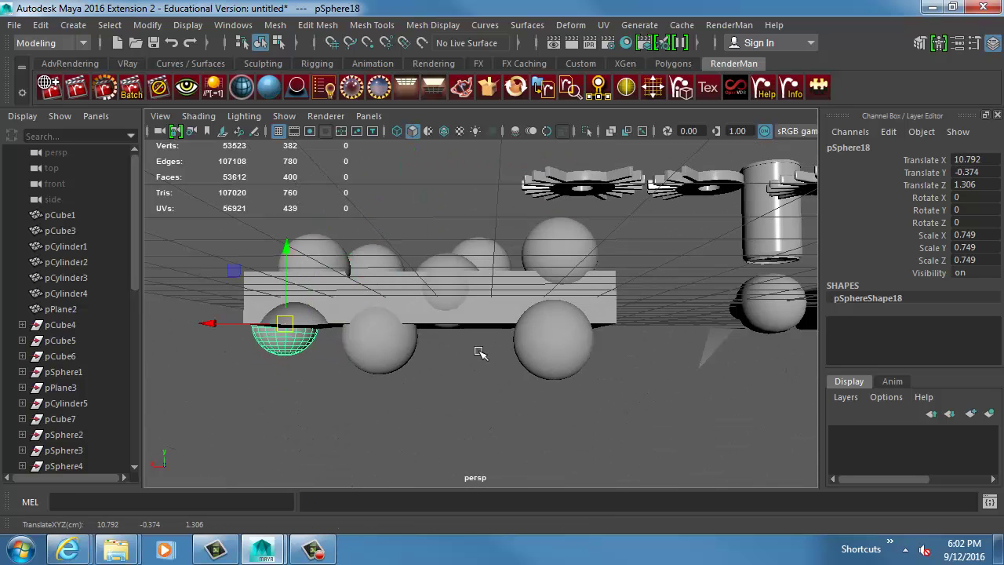
Duplicate the next underside sphere and place the copy in the slab's top at about X 5.887, Y 0.305, Z -1.075.
click(394, 344)
key(ctrl+d)
middle_drag(380, 367, 480, 341)
alt+drag(479, 340, 494, 360)
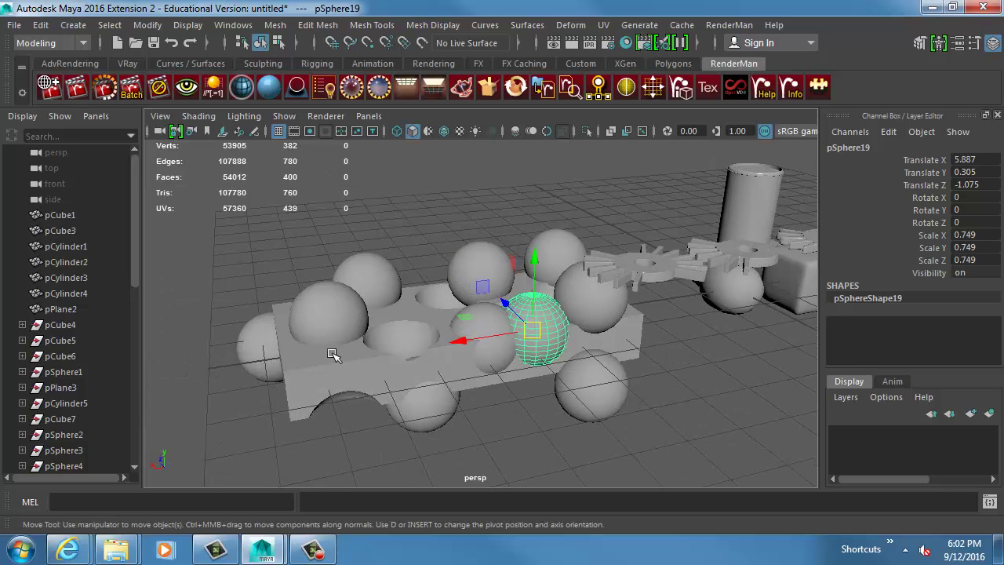
Subtract the top sphere at X 9.733, Z -0.153 from the slab with a Boolean Difference.
click(333, 355)
shift+click(333, 314)
click(275, 26)
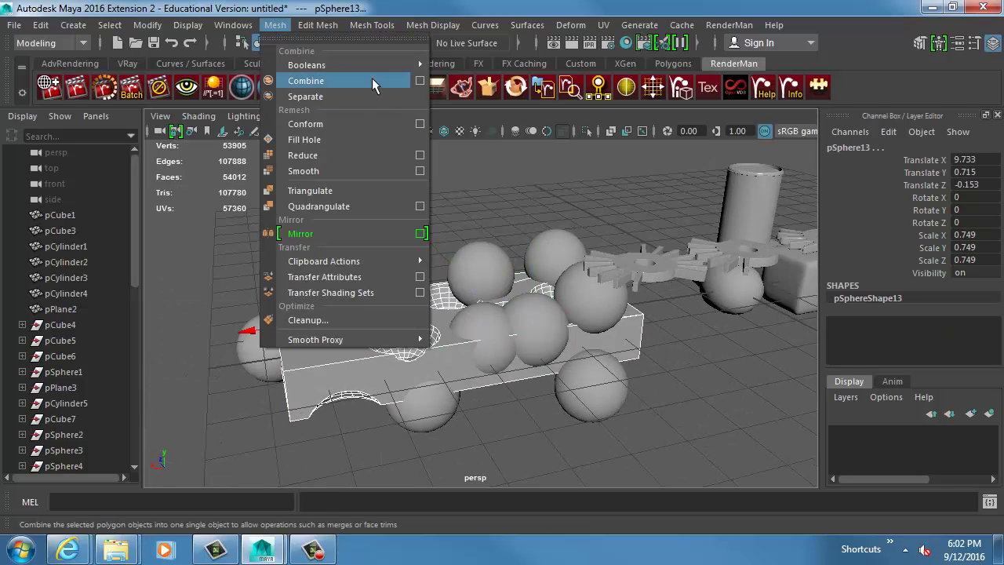
mouse_move(337, 65)
click(470, 91)
Repeat the Boolean Difference for the next four spheres along the slab's top, including the two overlapping ones.
click(361, 289)
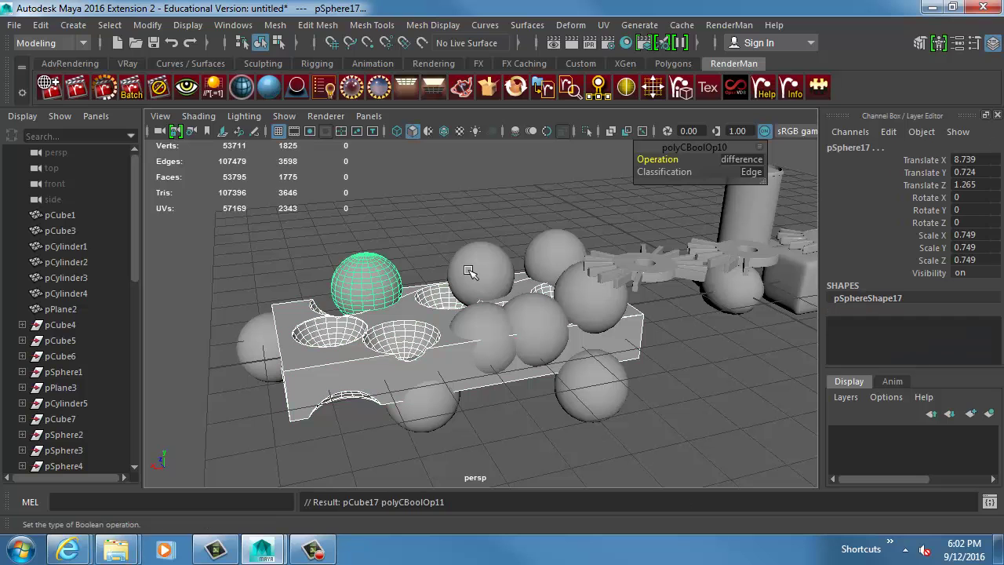
key(g)
shift+click(478, 273)
key(g)
shift+click(476, 311)
key(g)
shift+click(513, 325)
key(g)
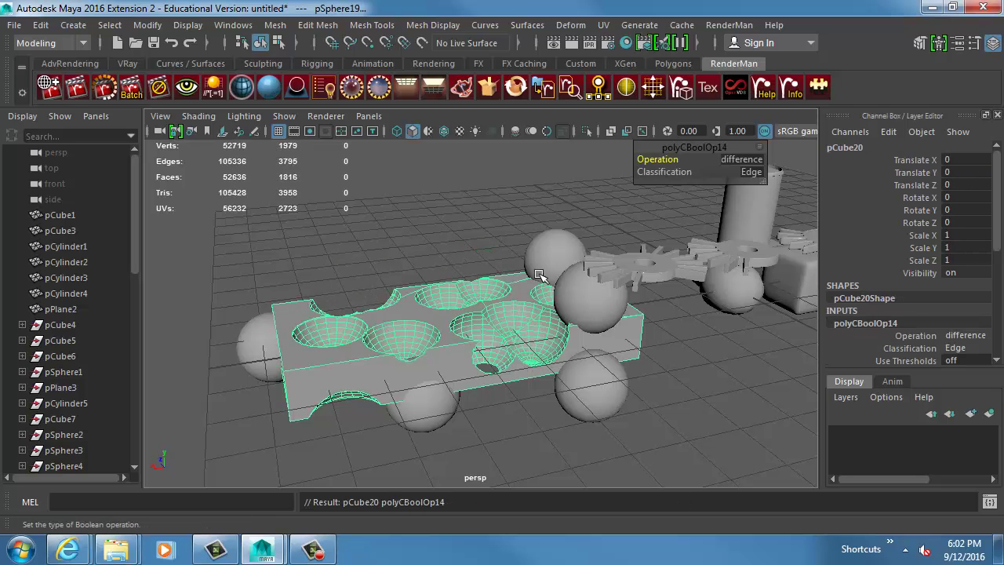
Cut the last five spheres at the slab's far end, underside and end corner out with repeated Boolean Differences.
shift+click(540, 274)
key(g)
shift+click(595, 302)
key(g)
shift+click(585, 377)
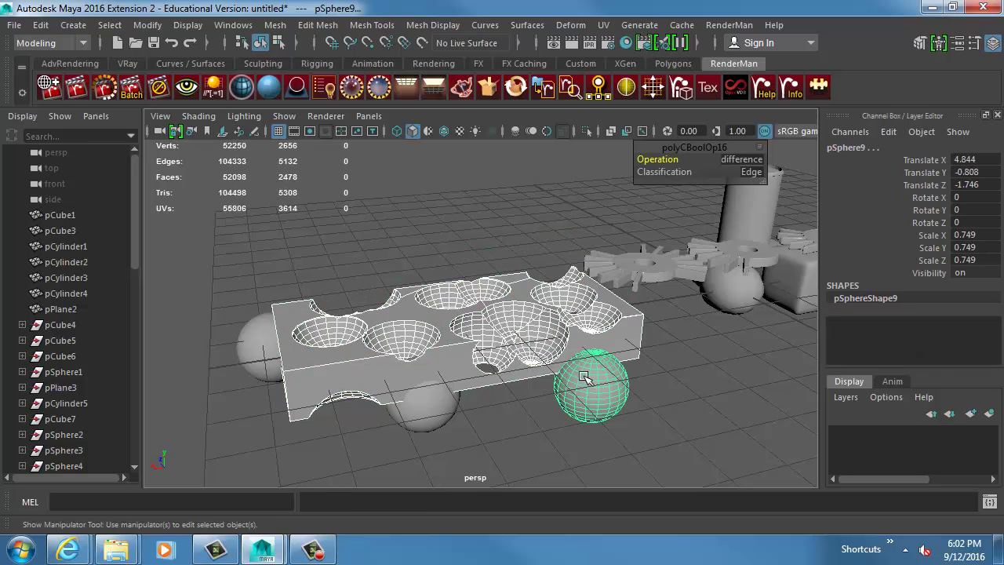
key(g)
shift+click(244, 352)
key(g)
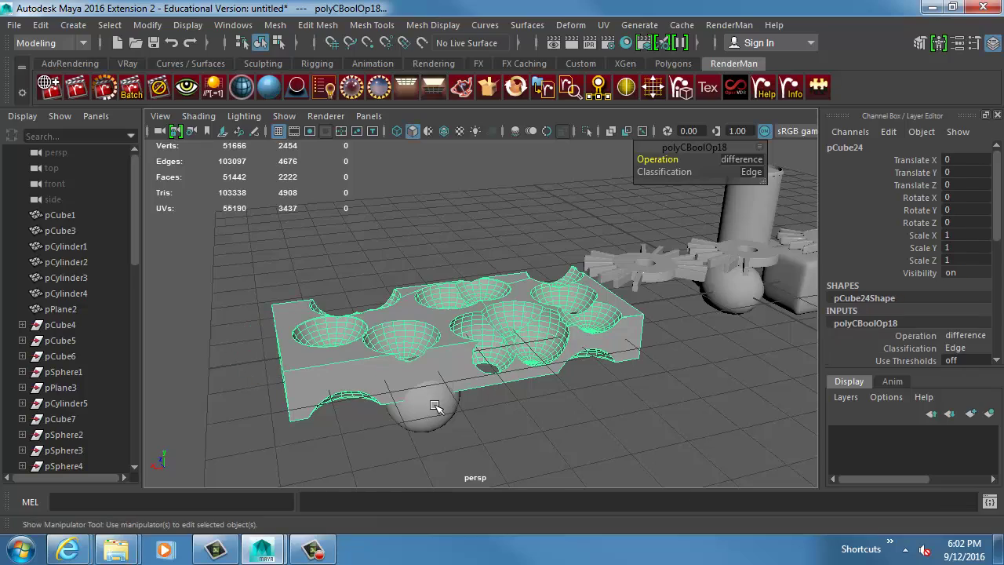
shift+click(420, 401)
key(g)
drag(427, 366, 449, 368)
click(281, 28)
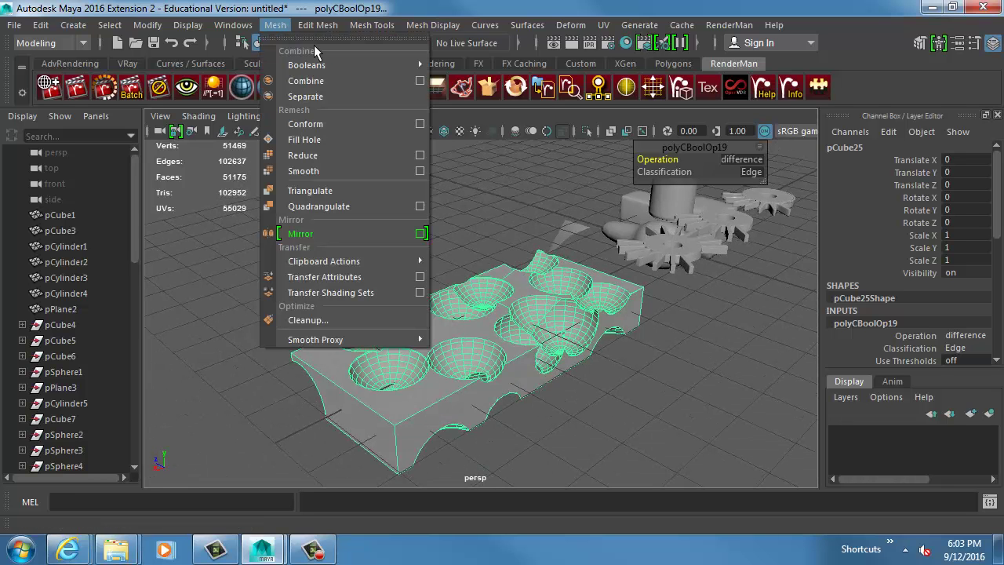
mouse_move(338, 65)
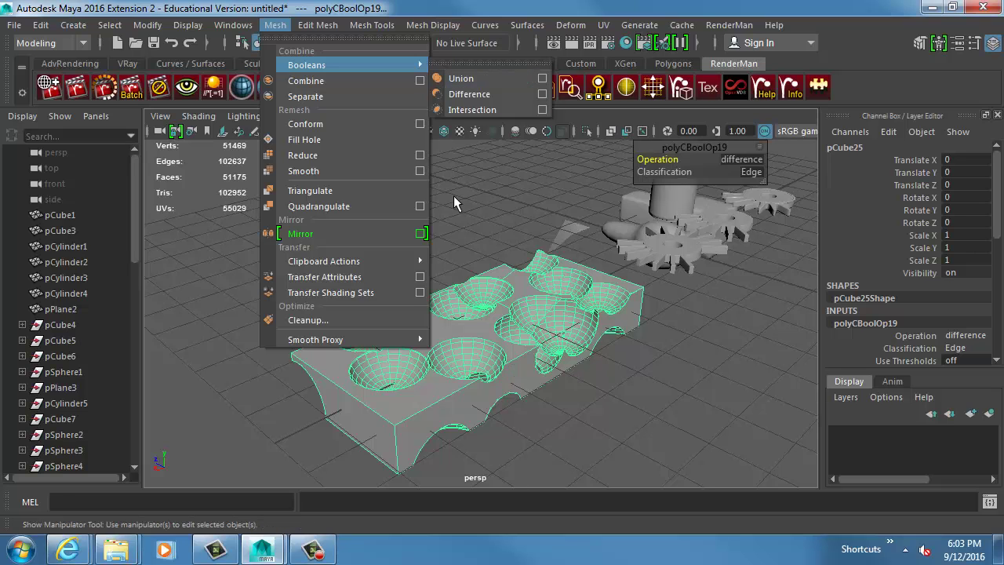
click(531, 215)
Try the intersection operation on the slab's last Boolean and set the operation back to difference.
click(973, 342)
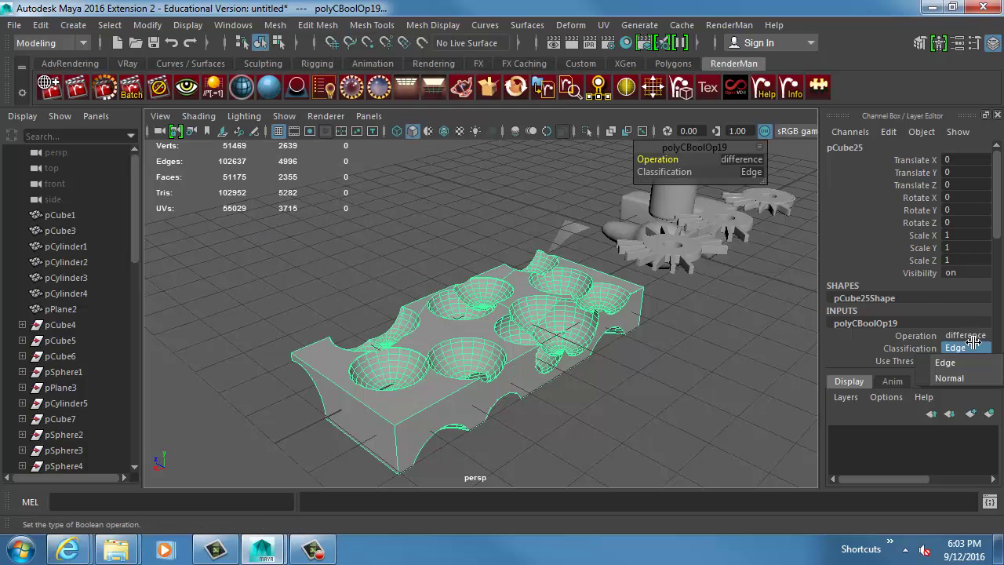
click(972, 335)
click(972, 335)
click(946, 381)
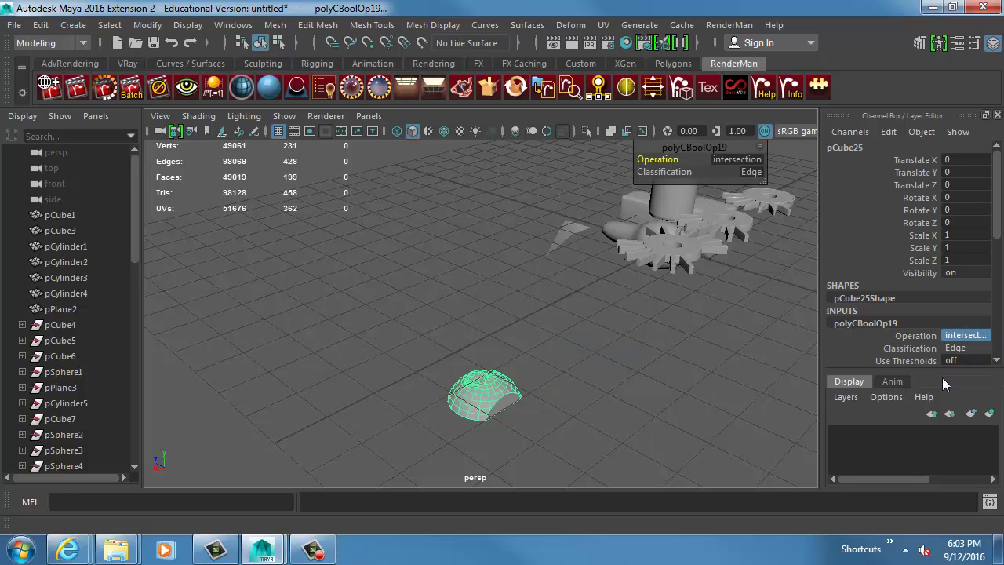
click(965, 336)
click(954, 366)
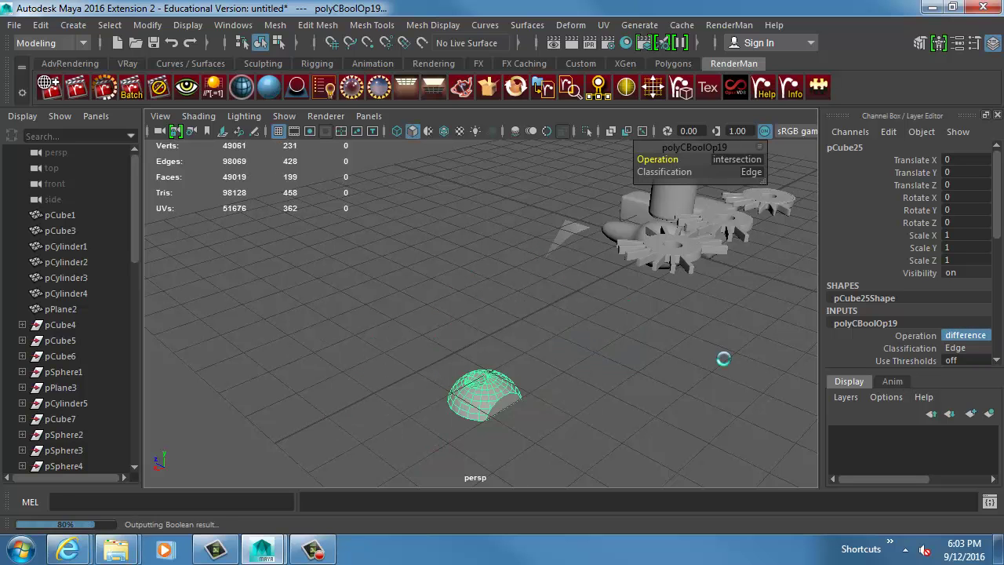
Open the Outliner in its own window and expand the pCube24 group near the end of the list.
alt+drag(722, 359, 396, 310)
click(233, 24)
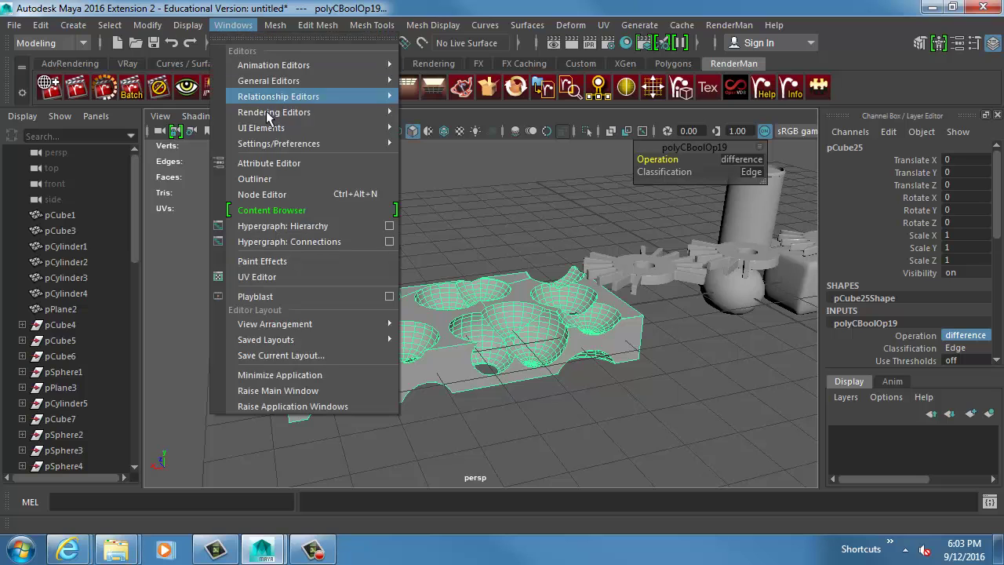
click(258, 120)
drag(196, 188, 120, 81)
scroll(127, 272, down, 10)
click(115, 326)
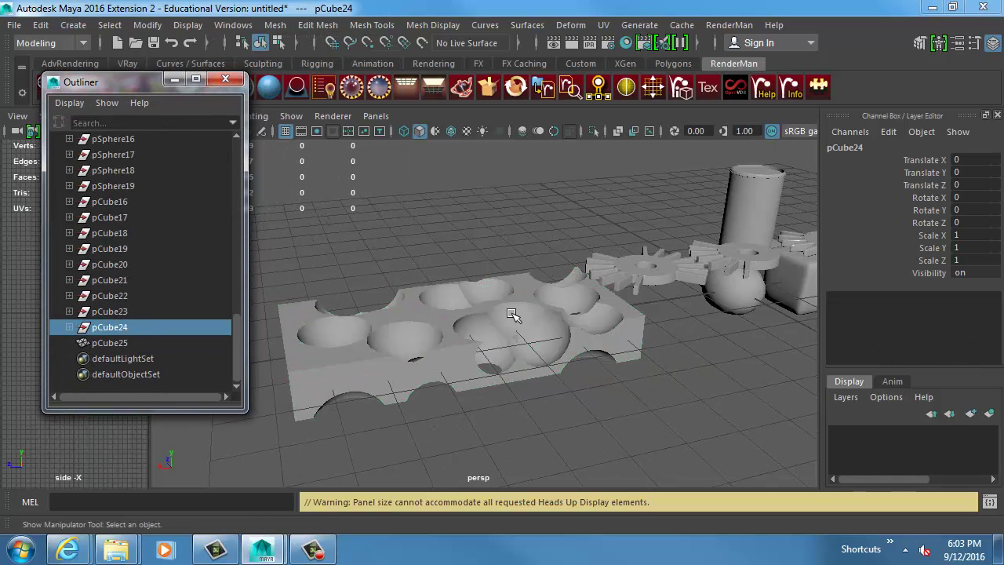
click(69, 328)
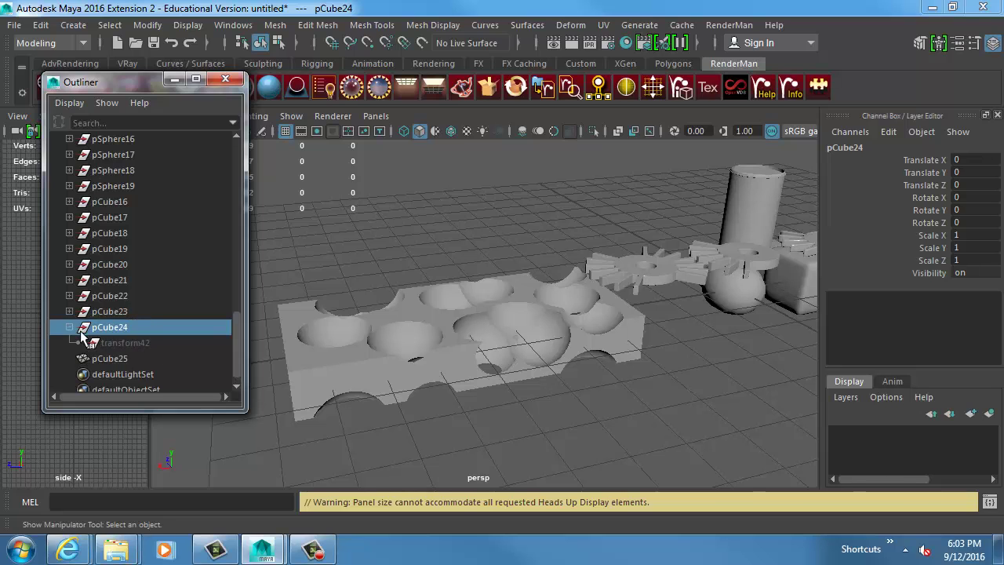
Try moving transform42 and its parent pCube24 along X, undoing each move.
click(122, 341)
key(w)
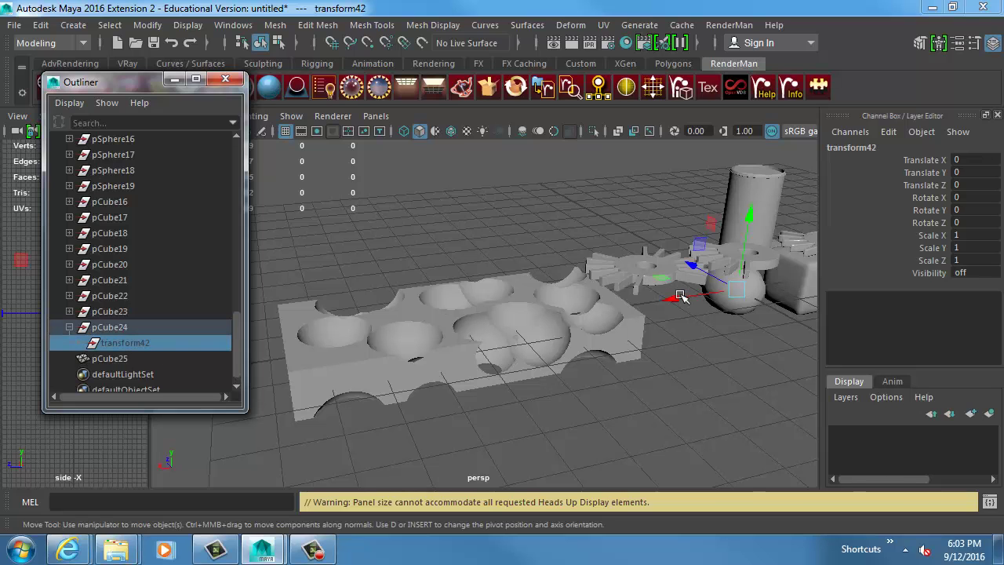
drag(680, 296, 460, 340)
key(ctrl+z)
click(141, 322)
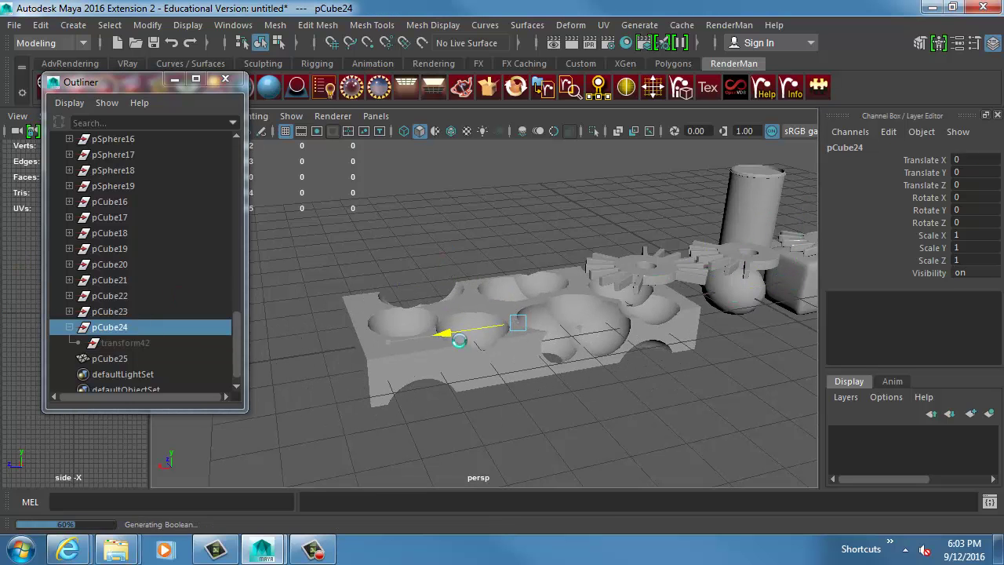
key(ctrl+z)
Select the cutting sphere pSphere18 in the Outliner and move it inside the slab to about X 5.35, Y -0.17, Z -0.51.
click(135, 201)
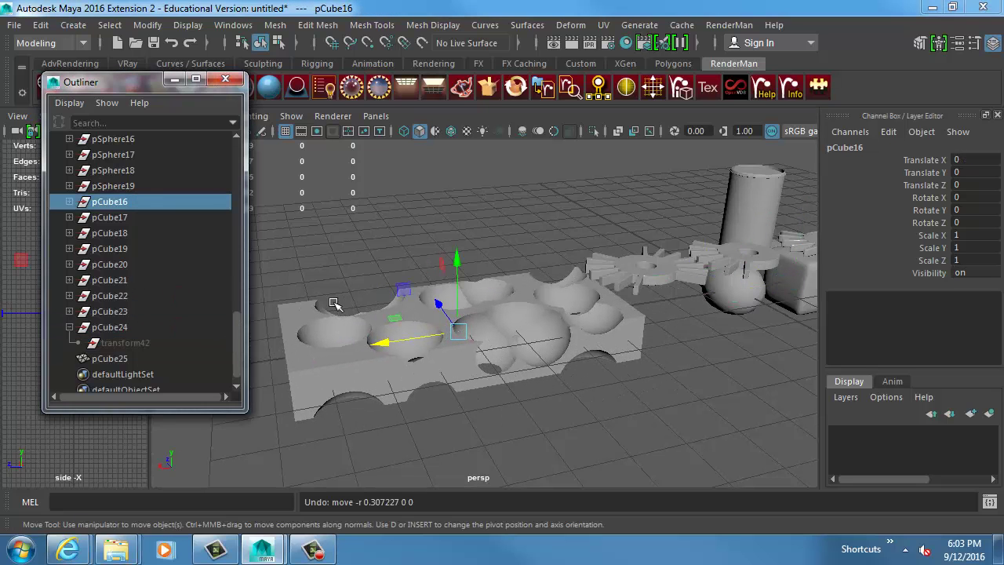
click(156, 171)
key(r)
drag(279, 346, 304, 352)
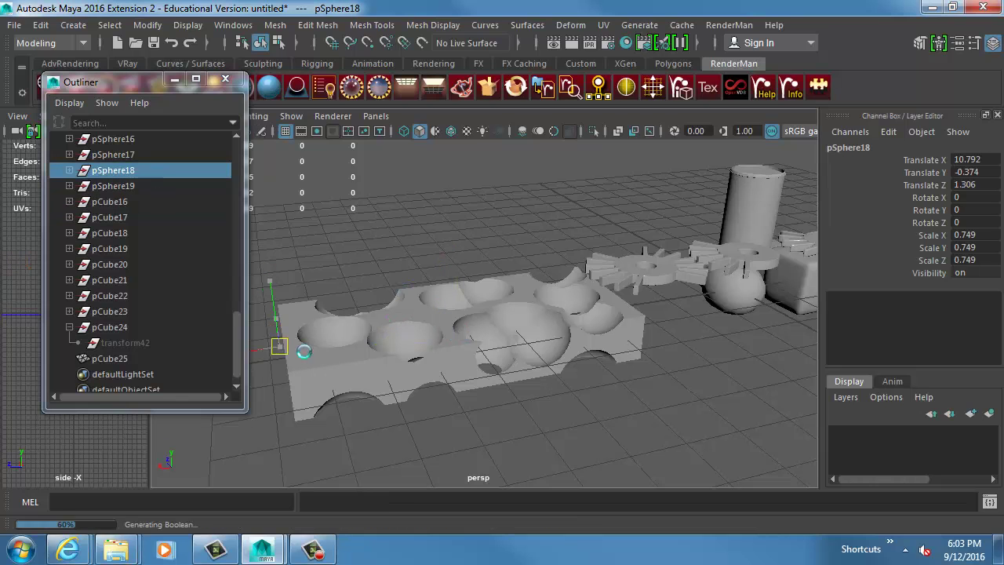
drag(369, 330, 545, 336)
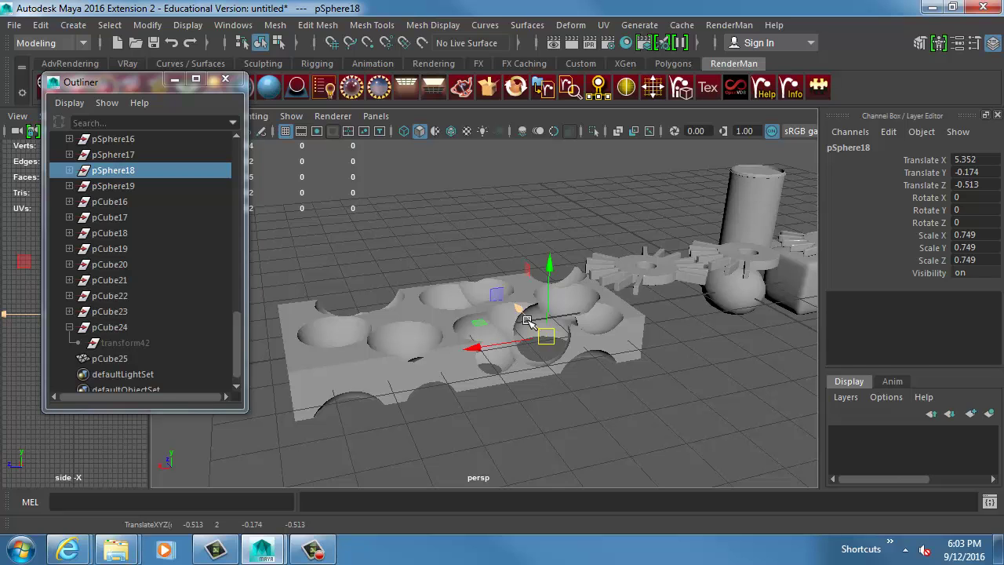
Delete the Boolean-cut slab and the separate flat plane.
alt+middle_drag(736, 299, 290, 349)
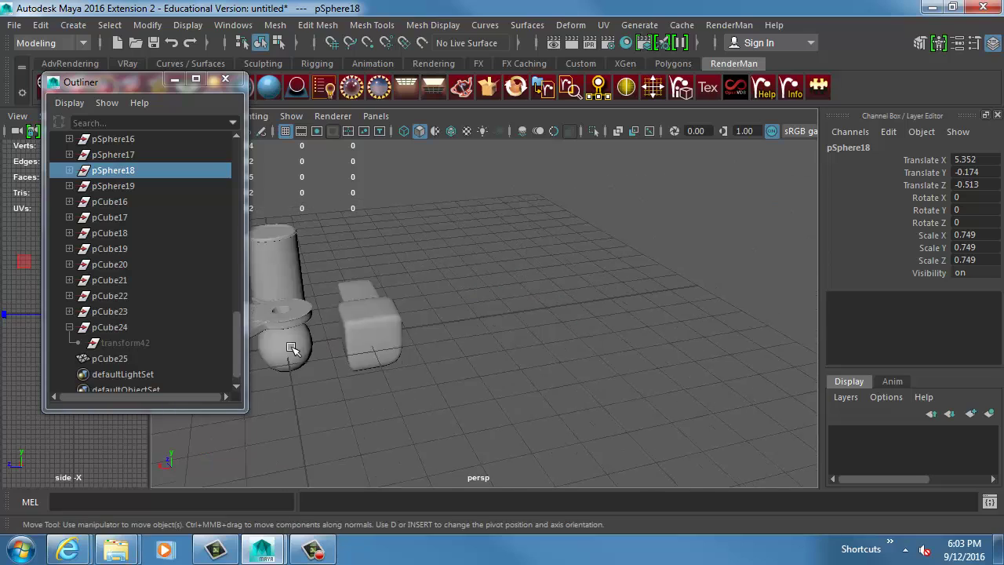
alt+drag(291, 350, 375, 386)
alt+right_drag(374, 385, 688, 464)
alt+middle_drag(368, 274, 533, 360)
alt+drag(534, 361, 550, 306)
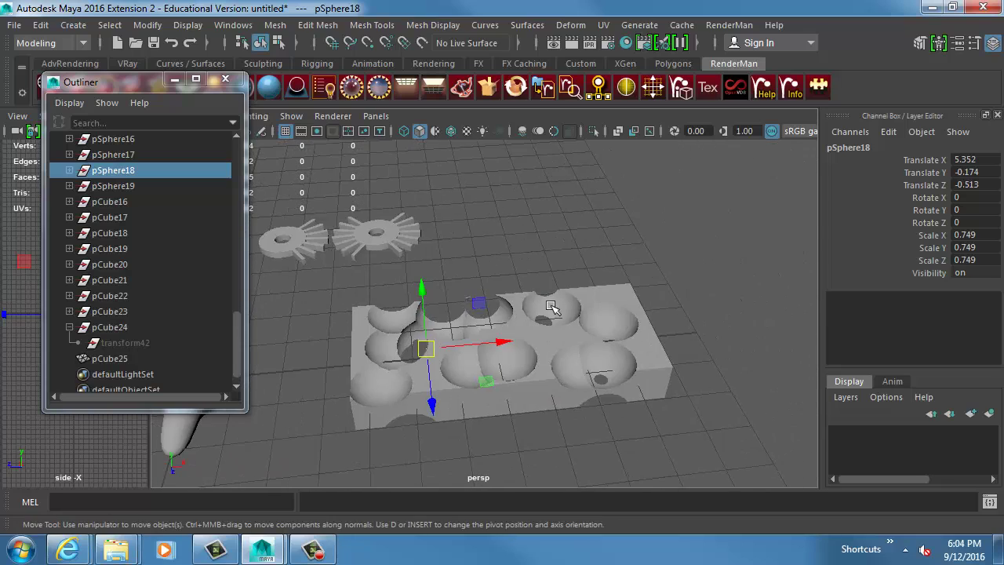
click(551, 308)
key(Delete)
alt+drag(366, 310, 589, 209)
click(432, 169)
key(Delete)
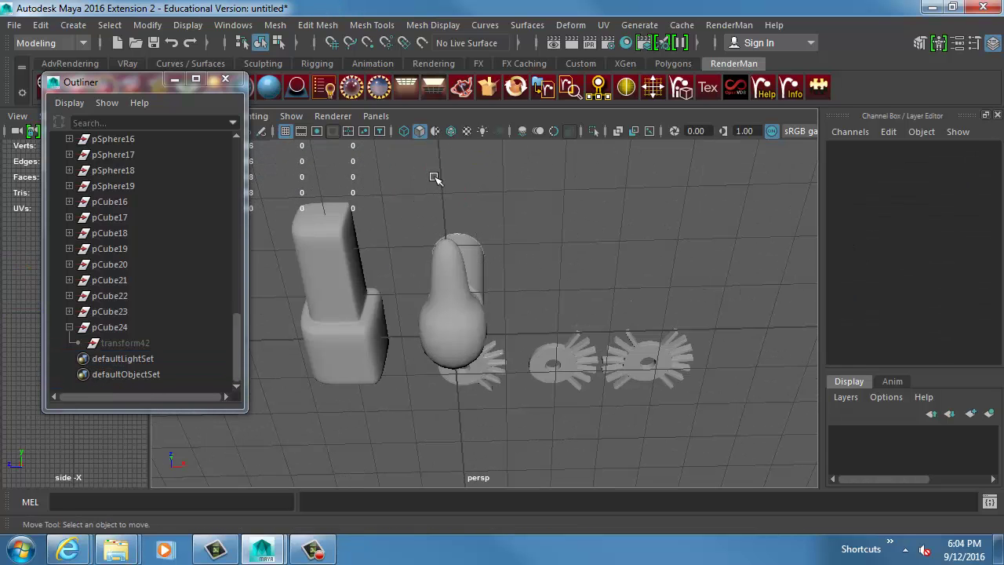
Delete all leftover Boolean groups from pCube24 back up to pCube4 in the Outliner.
click(112, 328)
scroll(118, 318, up, 5)
scroll(119, 318, up, 10)
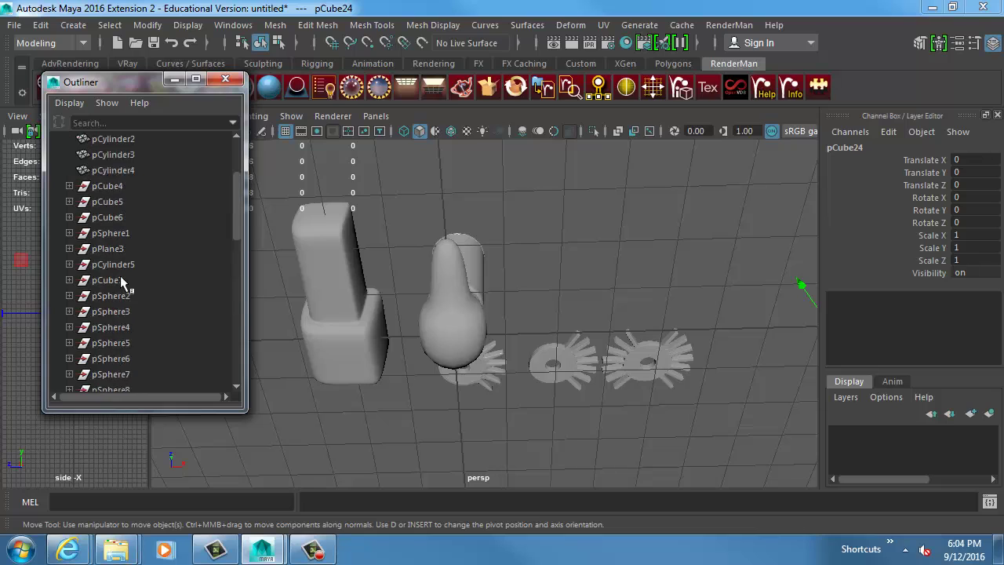
shift+click(125, 295)
key(Delete)
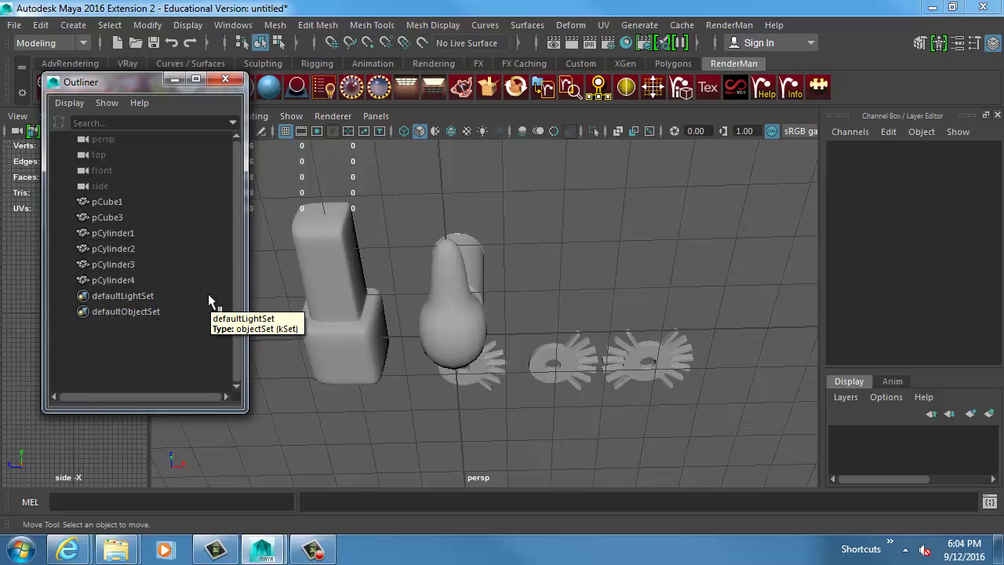
alt+drag(515, 209, 542, 340)
click(439, 265)
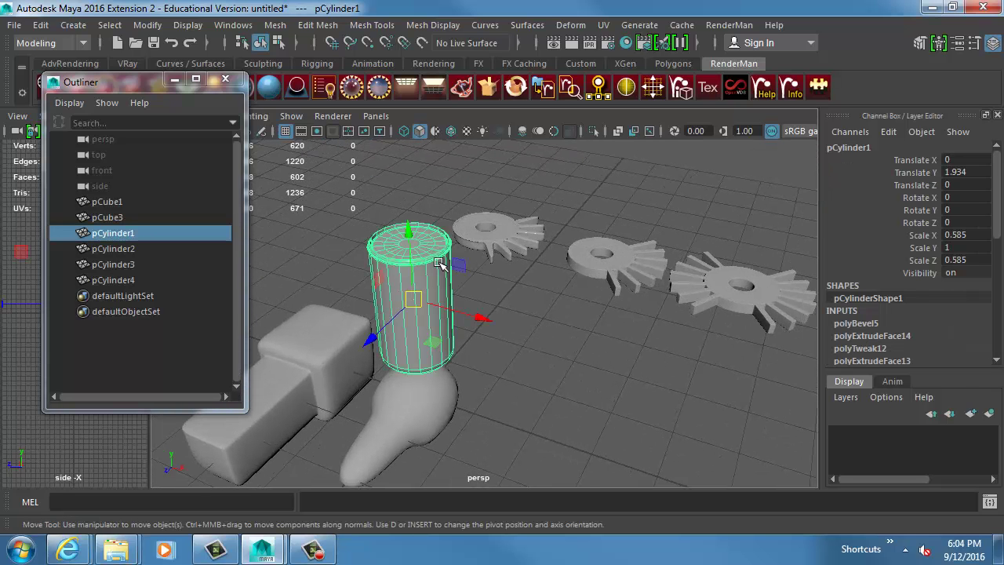
click(431, 26)
mouse_move(362, 26)
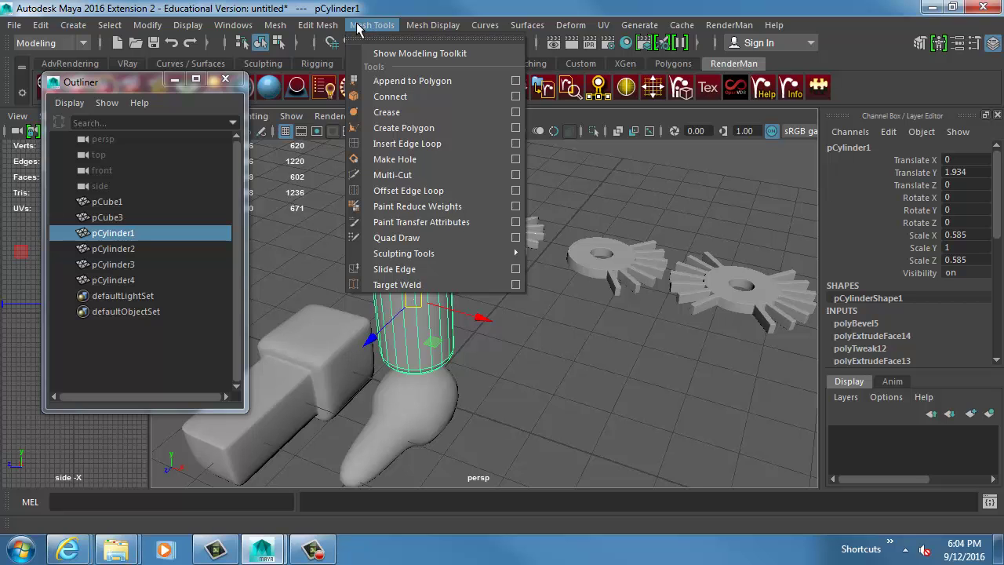
click(646, 363)
alt+drag(646, 363, 621, 363)
Undo the deletions of the leftover groups, the flat plane and the Boolean-cut slab.
key(ctrl+z)
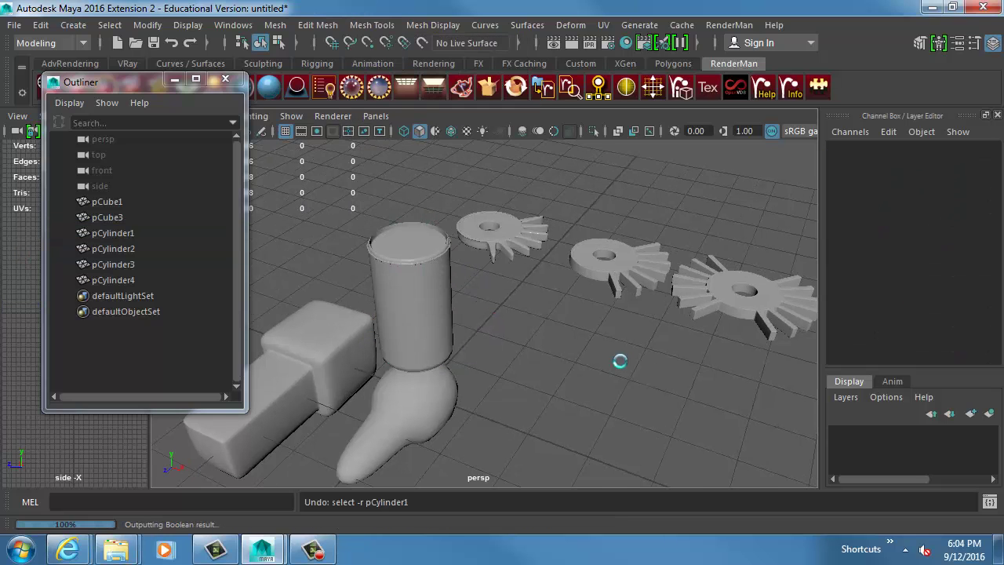
key(ctrl+z)
alt+right_drag(623, 363, 587, 339)
alt+middle_drag(586, 339, 717, 308)
key(ctrl+z)
key(ctrl+z)
key(ctrl+z)
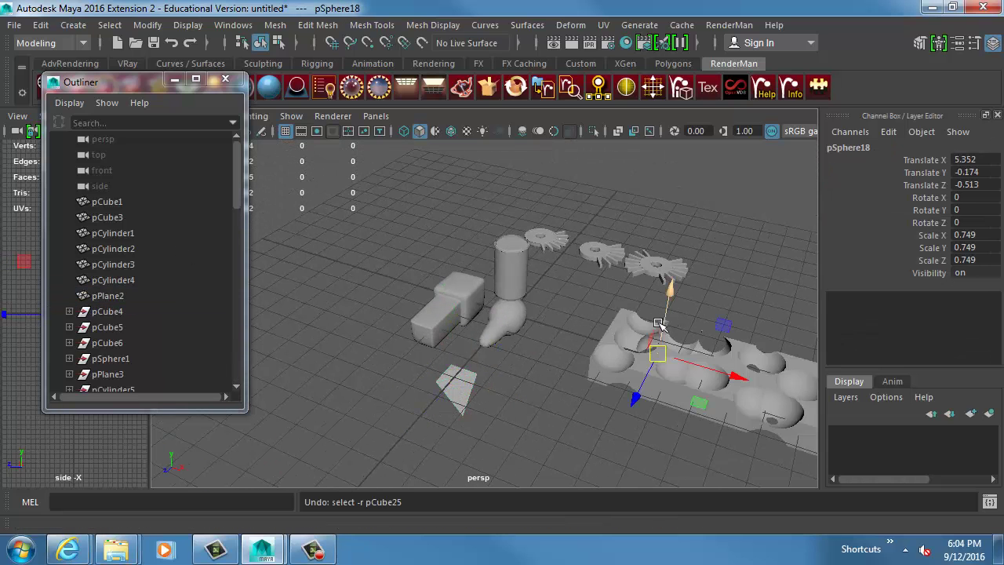
Show the Boolean-cut slab in smooth mesh preview, examine its distorted surface up close and delete the slab.
click(601, 360)
key(3)
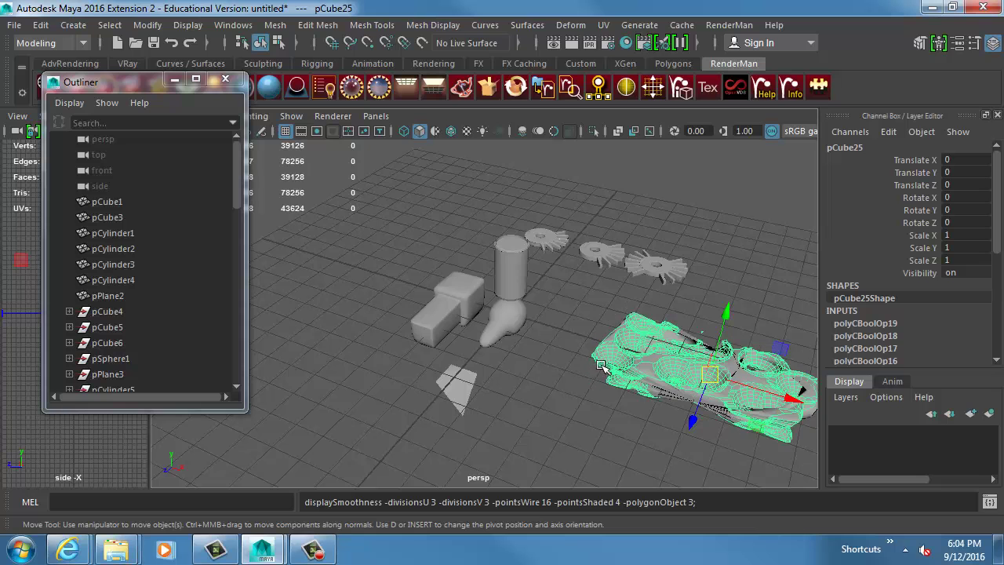
click(573, 372)
alt+middle_drag(573, 372, 426, 351)
scroll(426, 351, up, 1)
scroll(426, 351, up, 3)
click(521, 332)
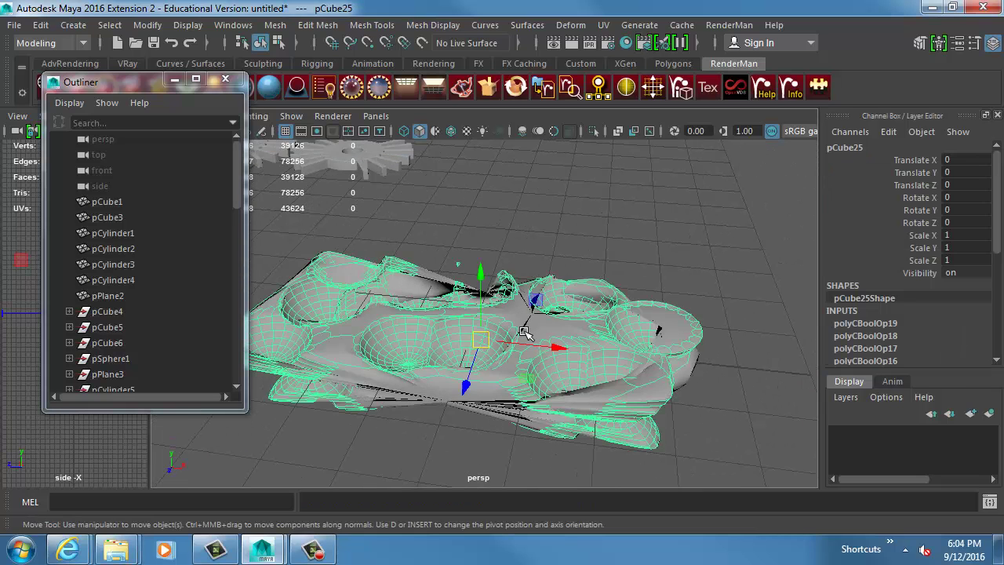
key(Delete)
click(317, 25)
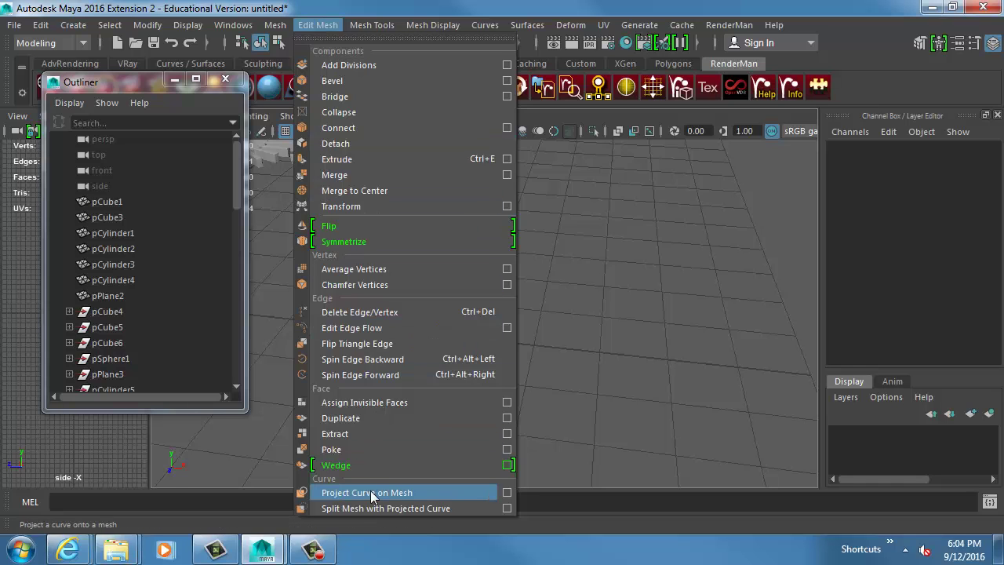
mouse_move(277, 27)
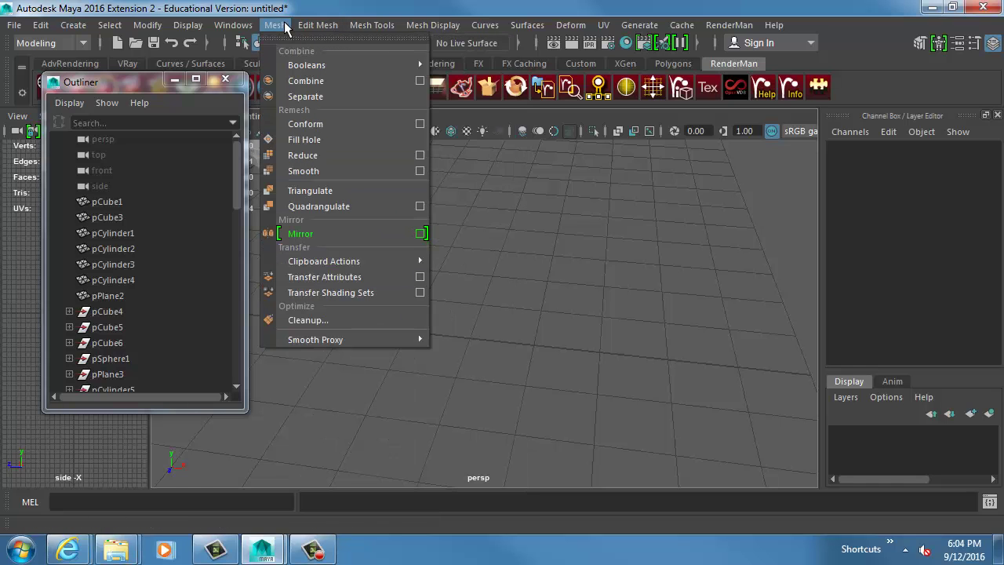
mouse_move(321, 340)
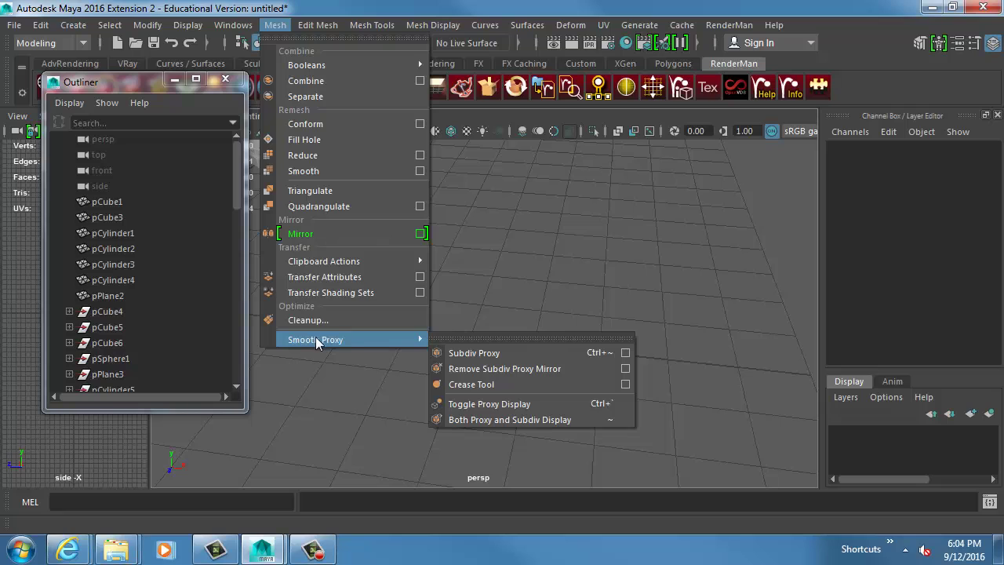
click(590, 241)
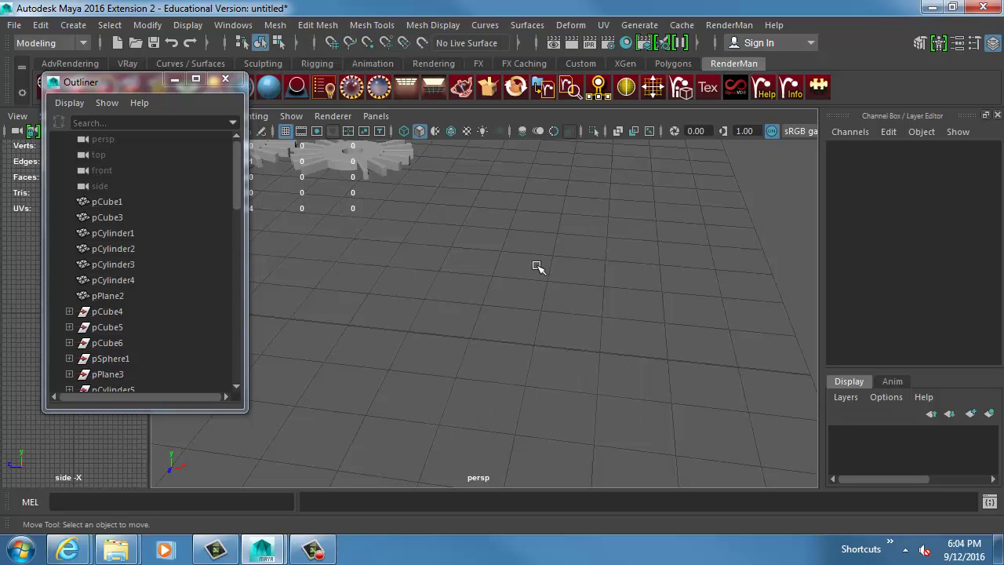